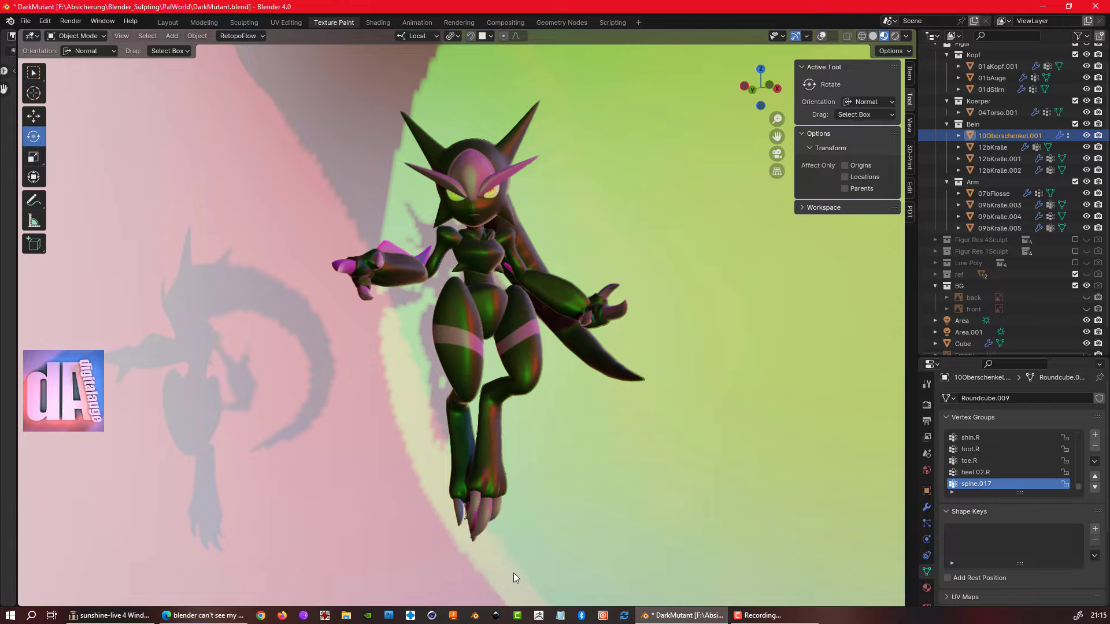
- Orbit around the finished Dark Mutant model to view it from another angle
mouse_move(514, 573)
middle_mouse_down()
mouse_move(366, 578)
mouse_move(487, 585)
mouse_move(530, 574)
mouse_move(526, 560)
middle_mouse_up()
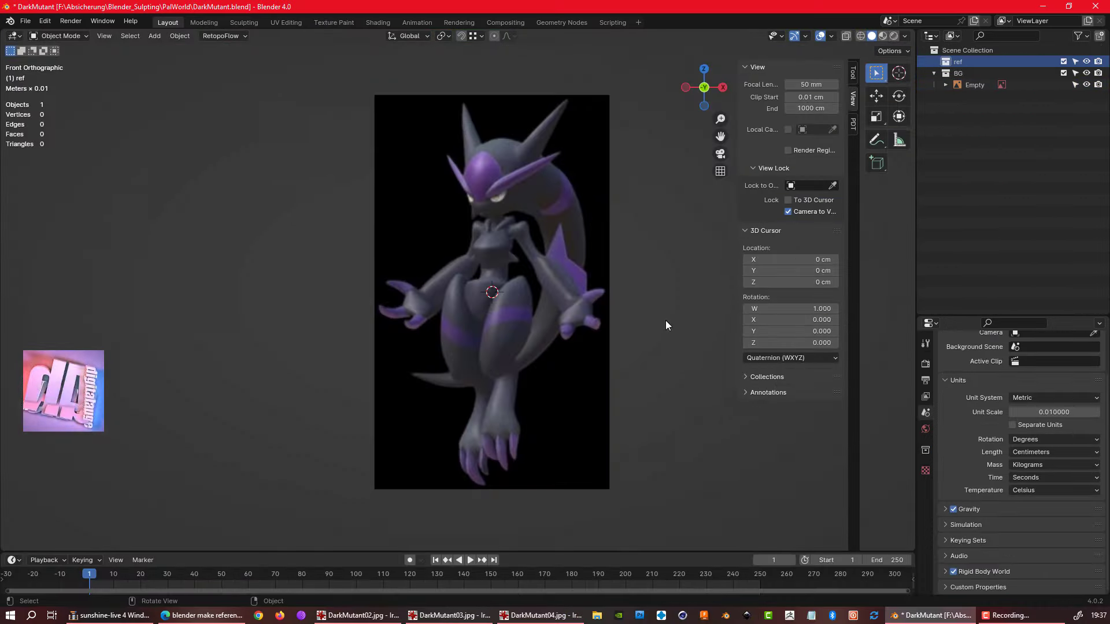
- Add a round-cube ball and raise it along Z to the head area
key("shift+a")
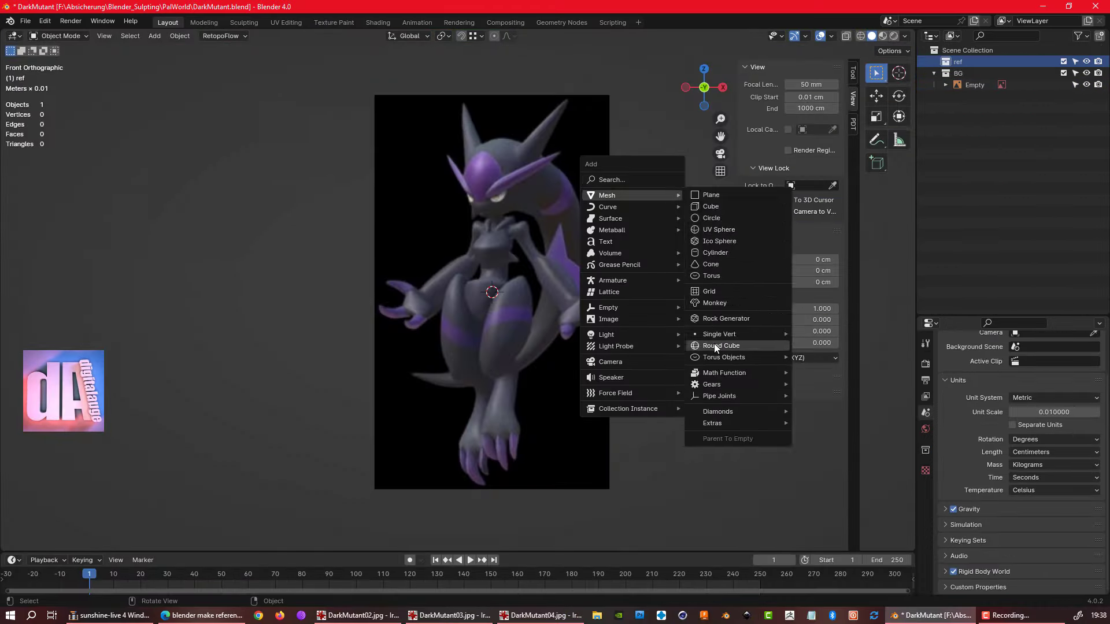
left_click(720, 347)
left_click(143, 253)
key("g")
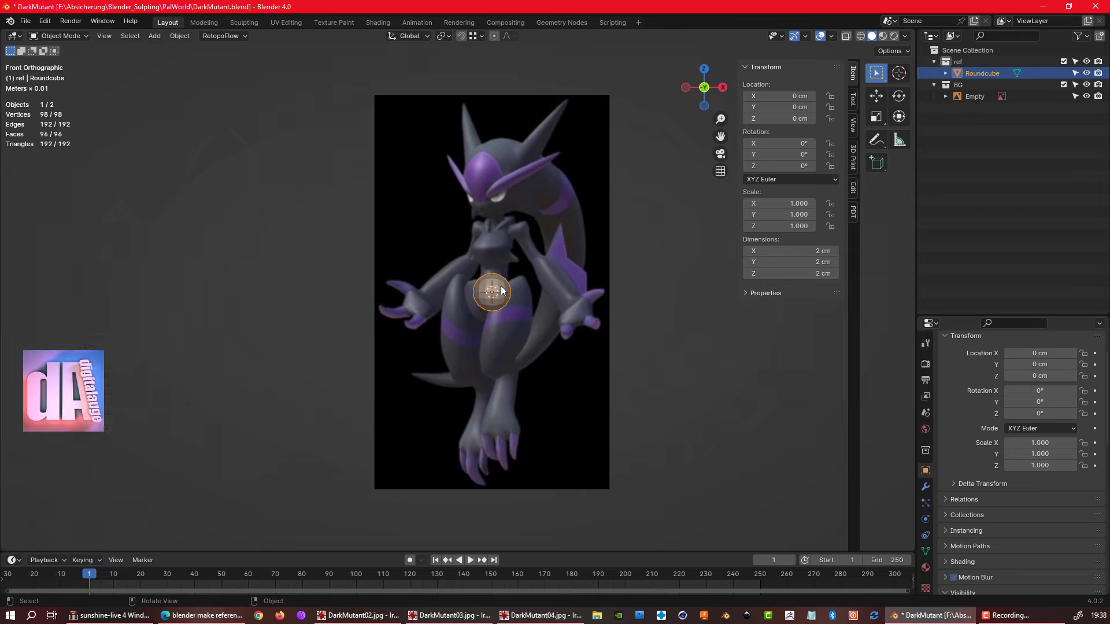
key("z")
left_click(500, 180)
scroll(991, 470, "down", 5)
scroll(991, 471, "down", 5)
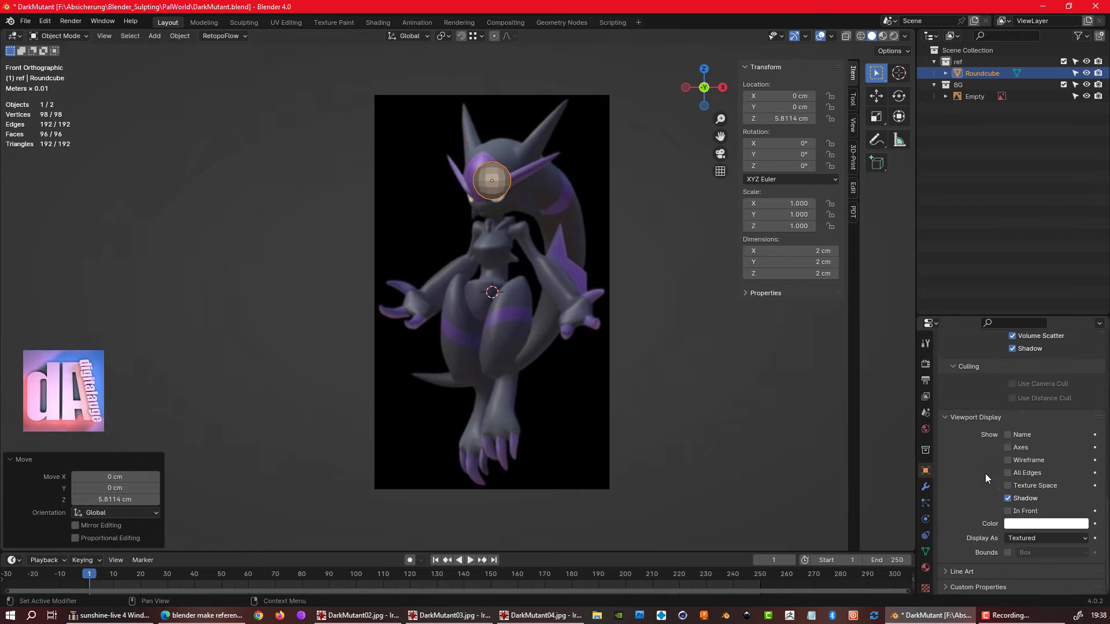
- Scale the ball to fit the head and centre it over the see-through reference
key("s")
left_click(511, 187)
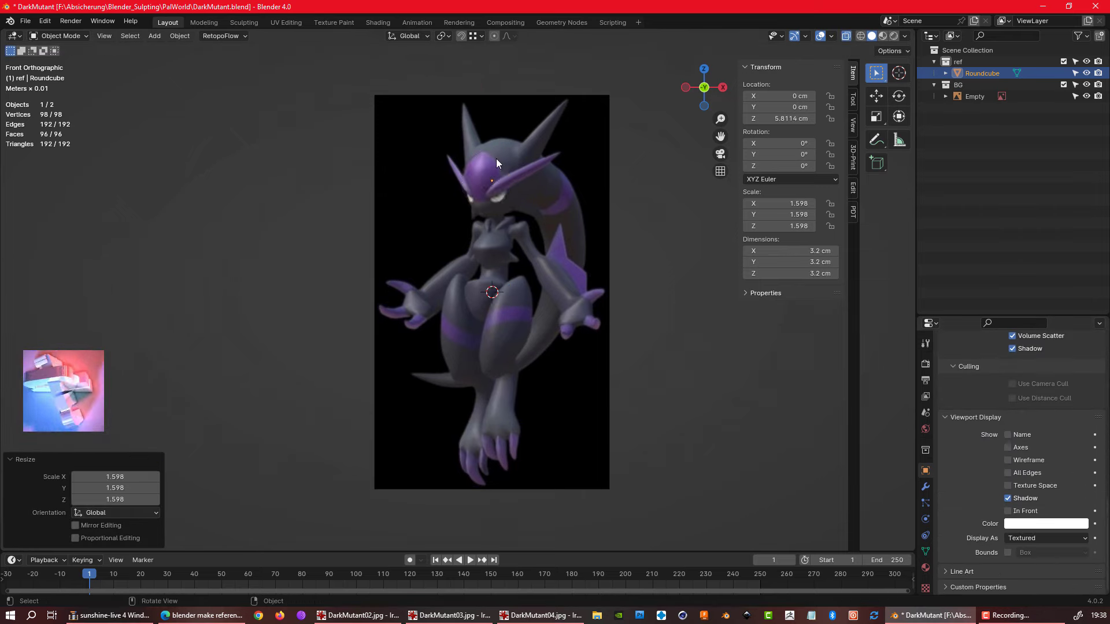
scroll(492, 232, "up", 2)
key("alt+z")
key("g")
key("z")
left_click(490, 233)
scroll(519, 131, "down", 1)
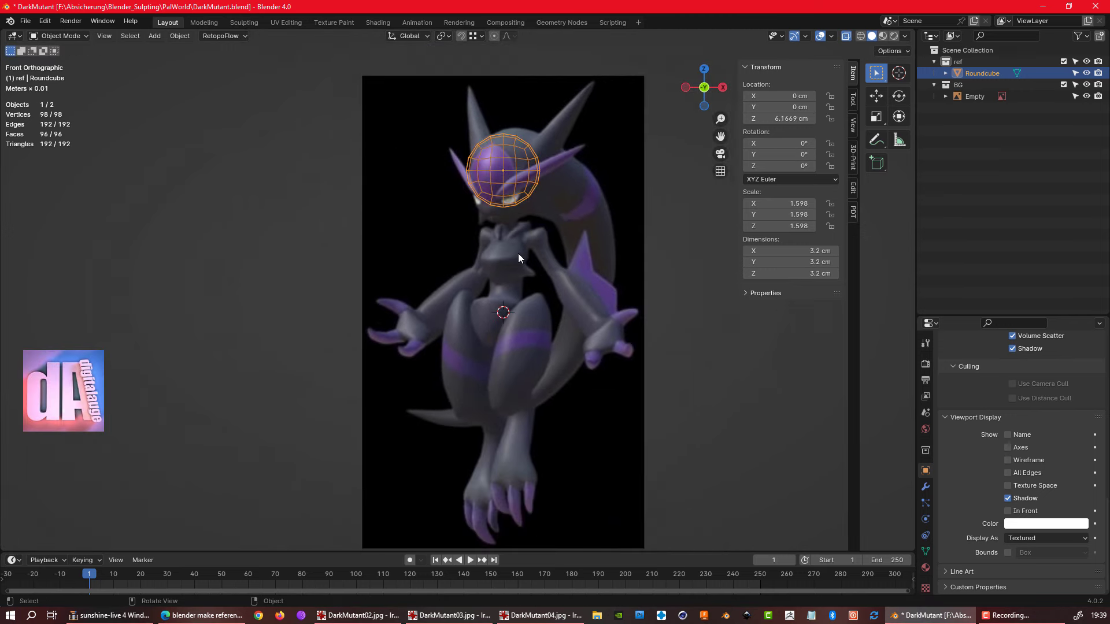
- Add a 12-sided cylinder, stretch it tall and narrow its width
key("shift+a")
left_click(581, 307)
left_click_drag(142, 402, 136, 403)
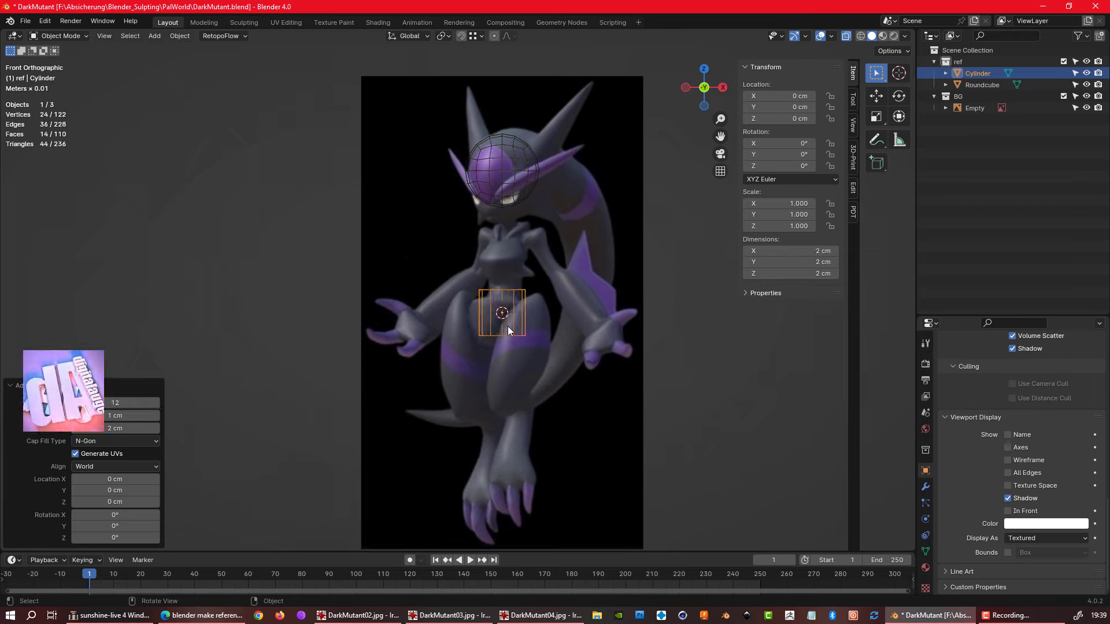
key("s")
key("z")
left_click(500, 258)
key("s")
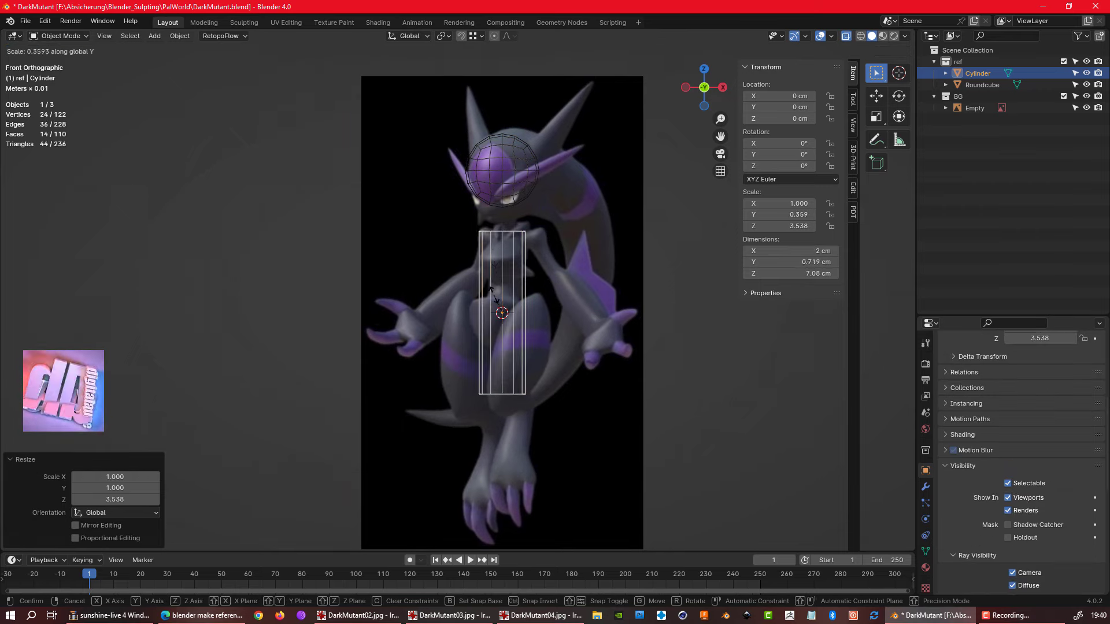
key("Escape")
key("s")
key("x")
key("x")
left_click(502, 296)
middle_click_drag(502, 296, 486, 312)
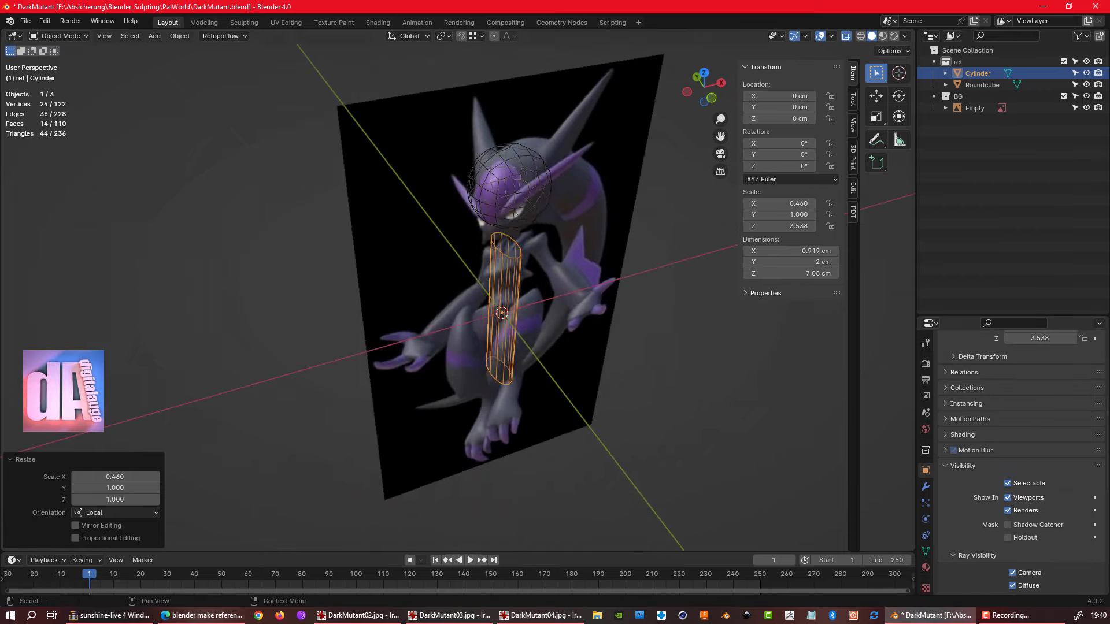
key("KP_1")
- Slim and shorten the cylinder and place it slightly tilted at the neck
key("s")
key("shift+z")
left_click(472, 328)
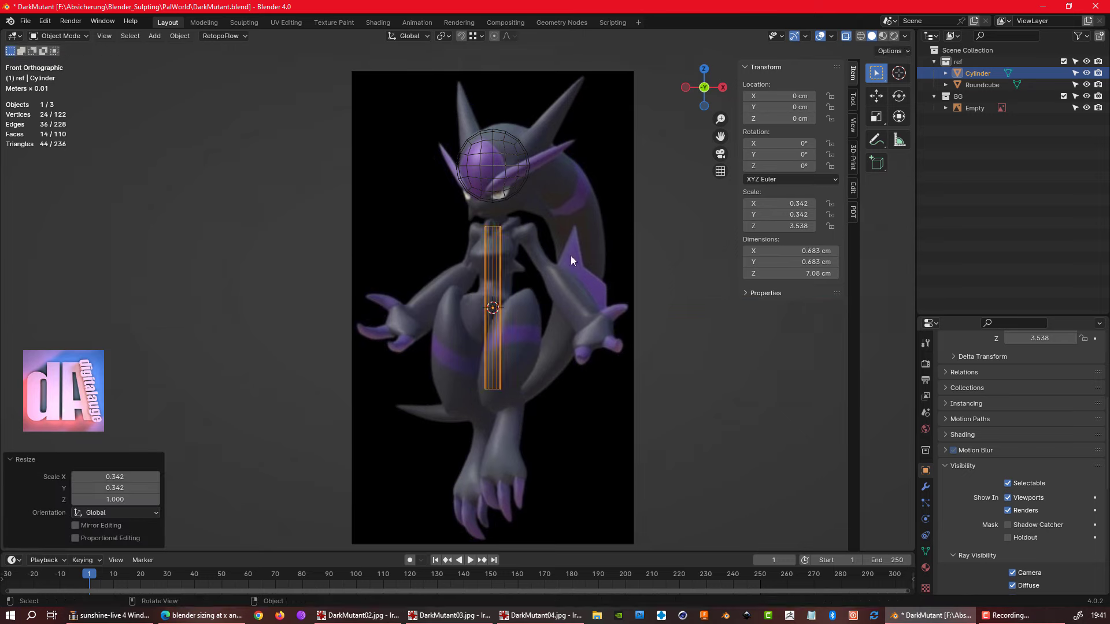
key("r")
left_click(555, 300)
key("s")
key("z")
key("z")
left_click(565, 320)
key("g")
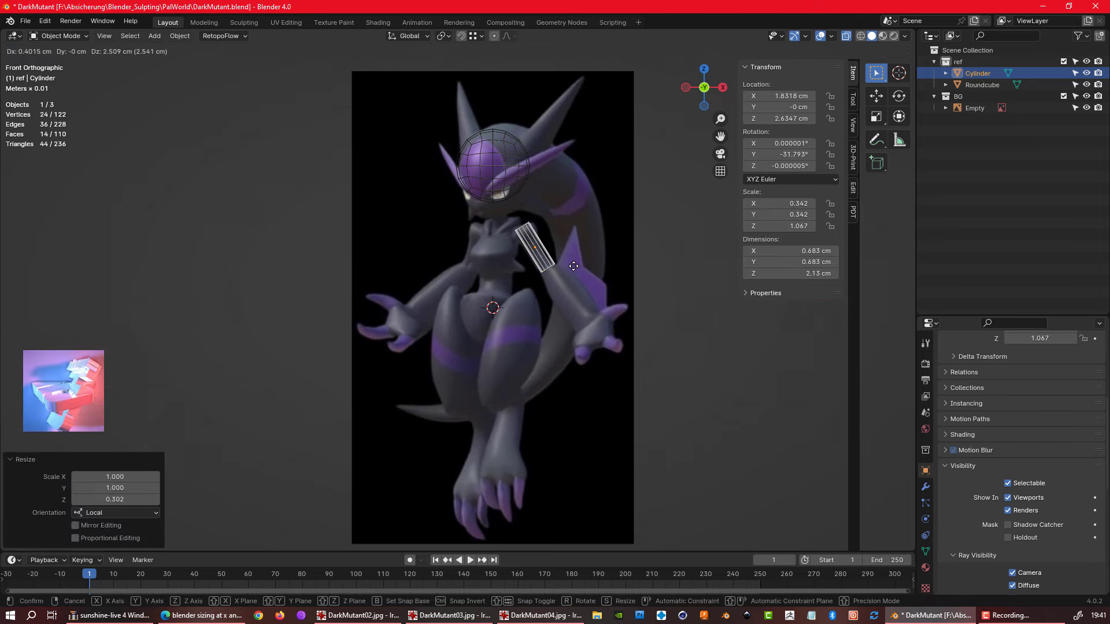
left_click(574, 266)
key("g")
left_click(493, 275)
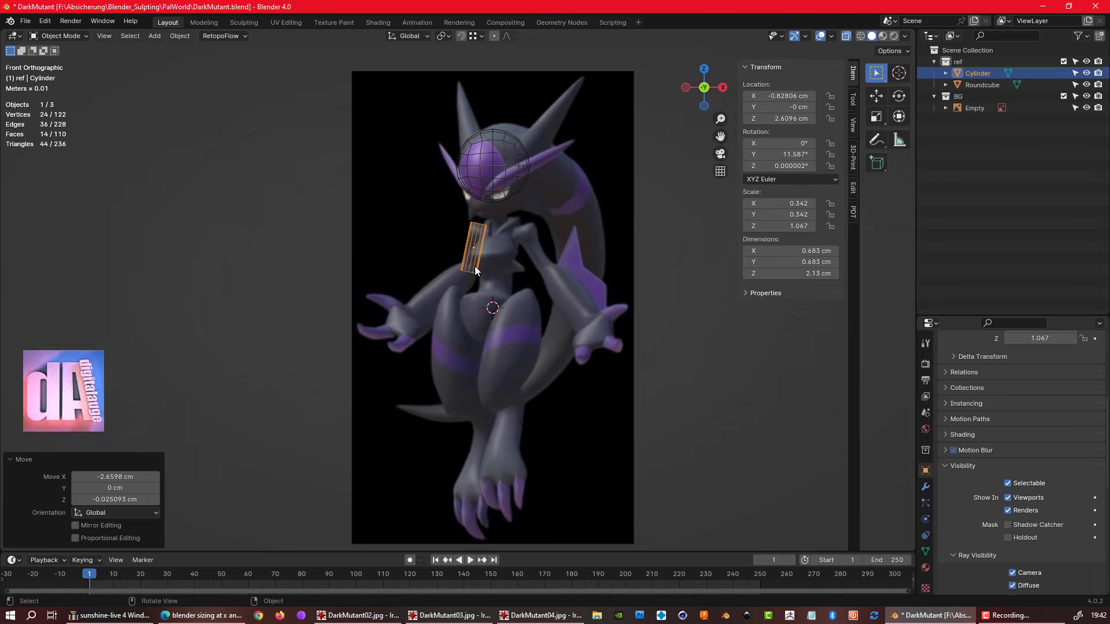
- Duplicate the neck cylinder and angle and stretch the copy along the left arm
key("shift+d")
key("r")
left_click(528, 314)
key("g")
left_click(445, 292)
key("s")
key("z")
key("z")
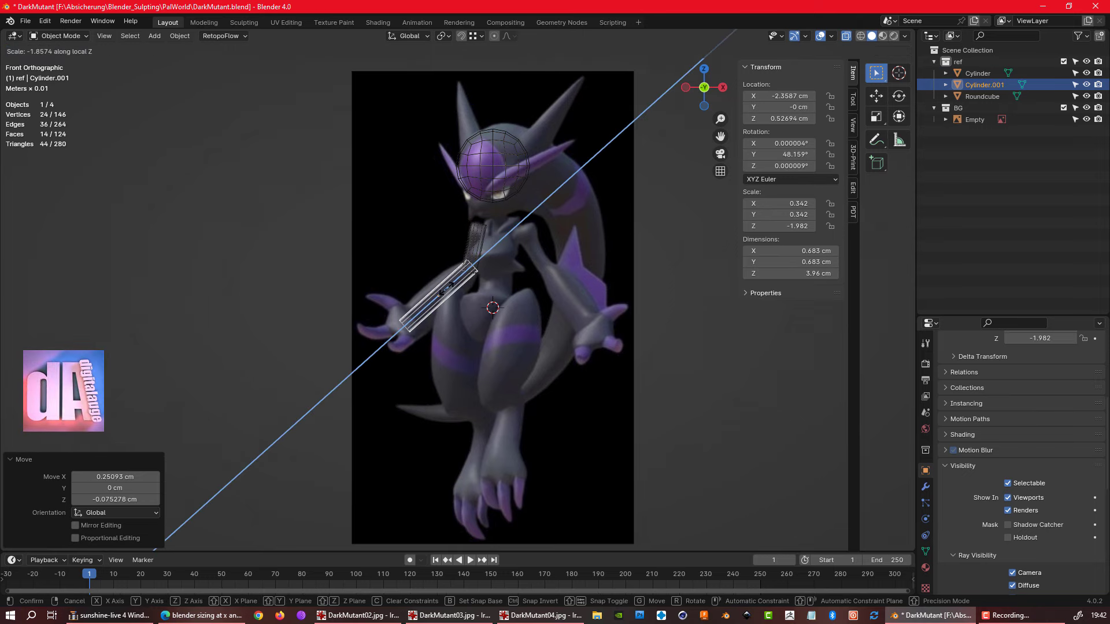
left_click(444, 290)
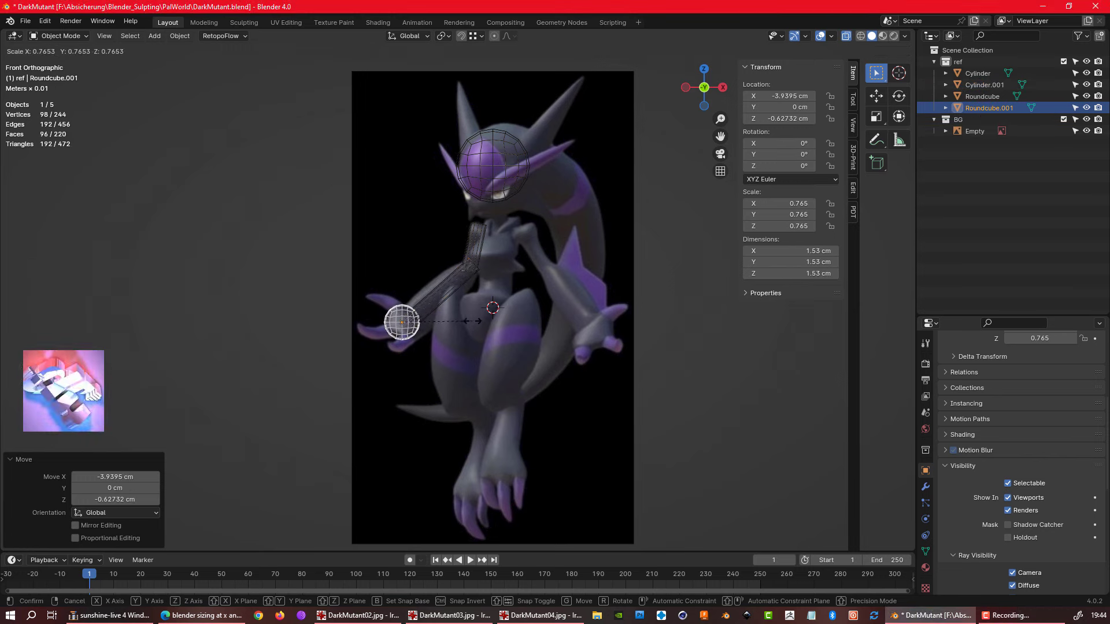
- Place the small ball on the left hand and add an upright, longer neck cylinder
key("g")
left_click(509, 341)
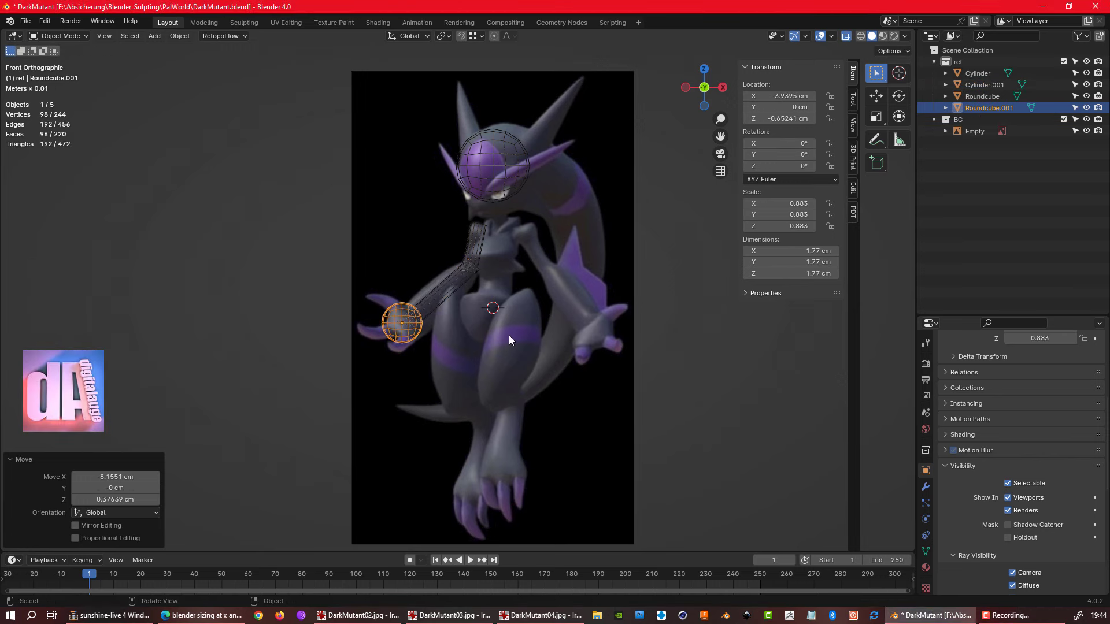
key("shift+a")
left_click(477, 248)
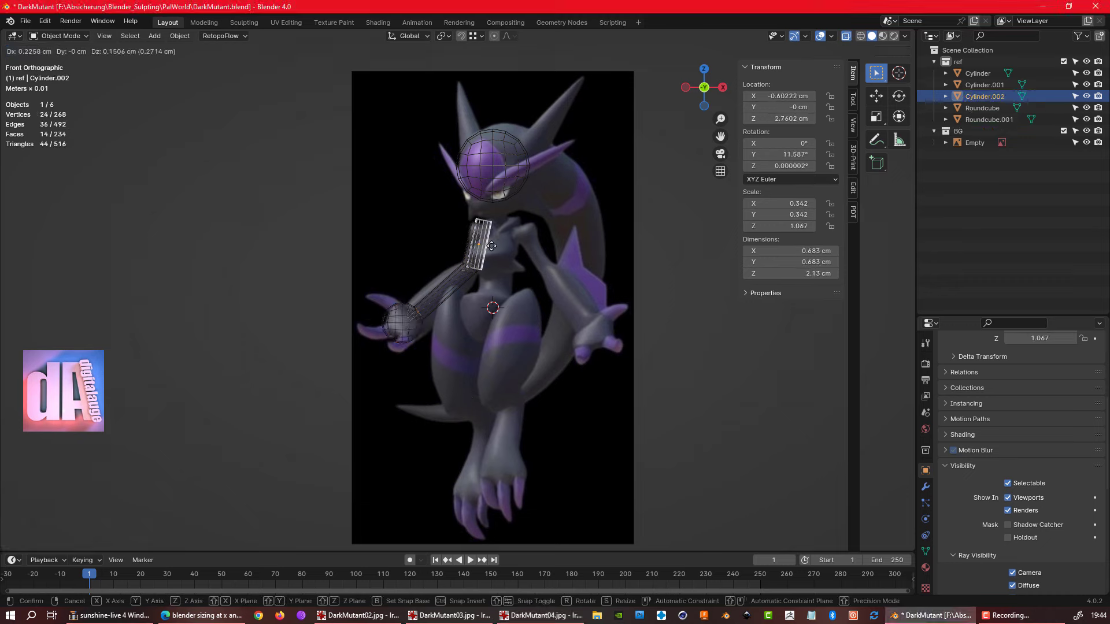
key("shift+d")
key("r")
key("Return")
key("alt+r")
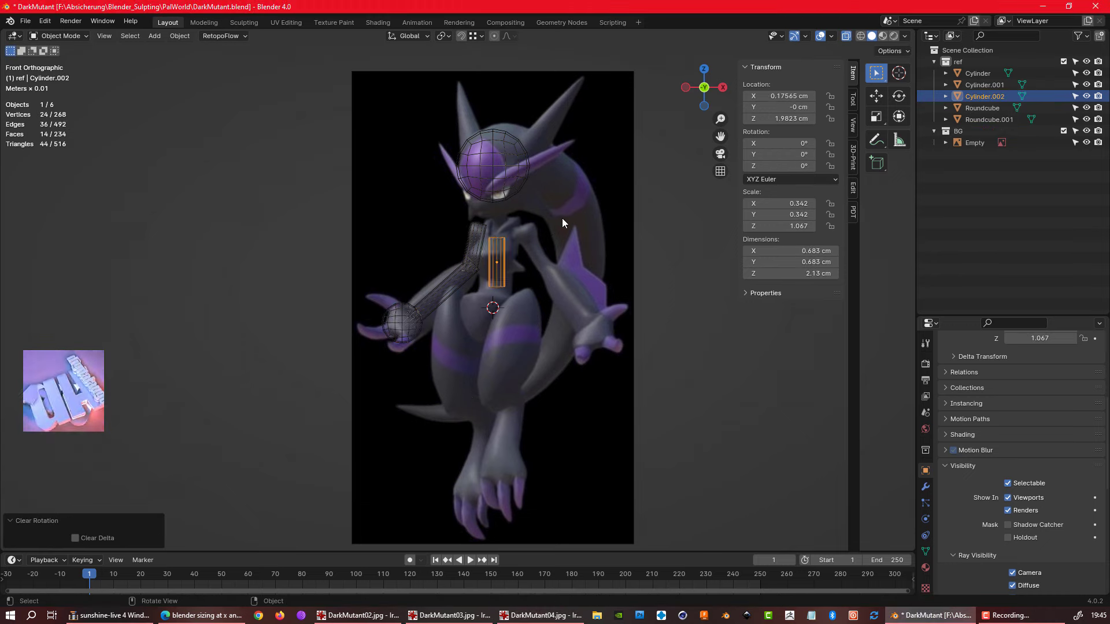
key("s")
key("z")
left_click(578, 268)
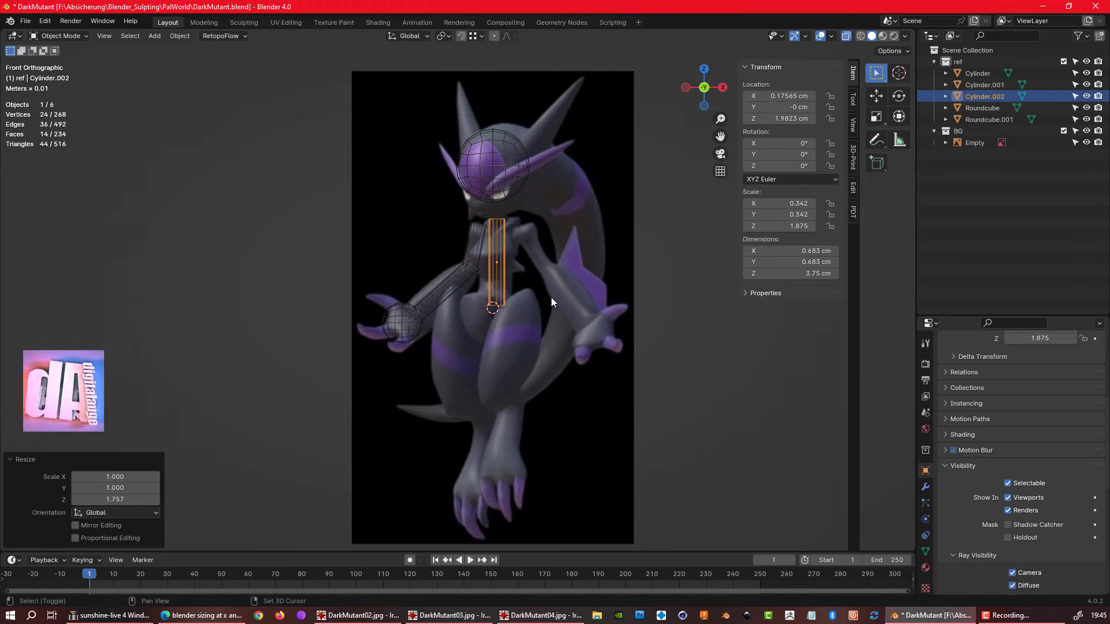
- Add a round-cube ball, raise it to the torso and enlarge it
key("shift+a")
left_click(613, 451)
left_click(503, 274)
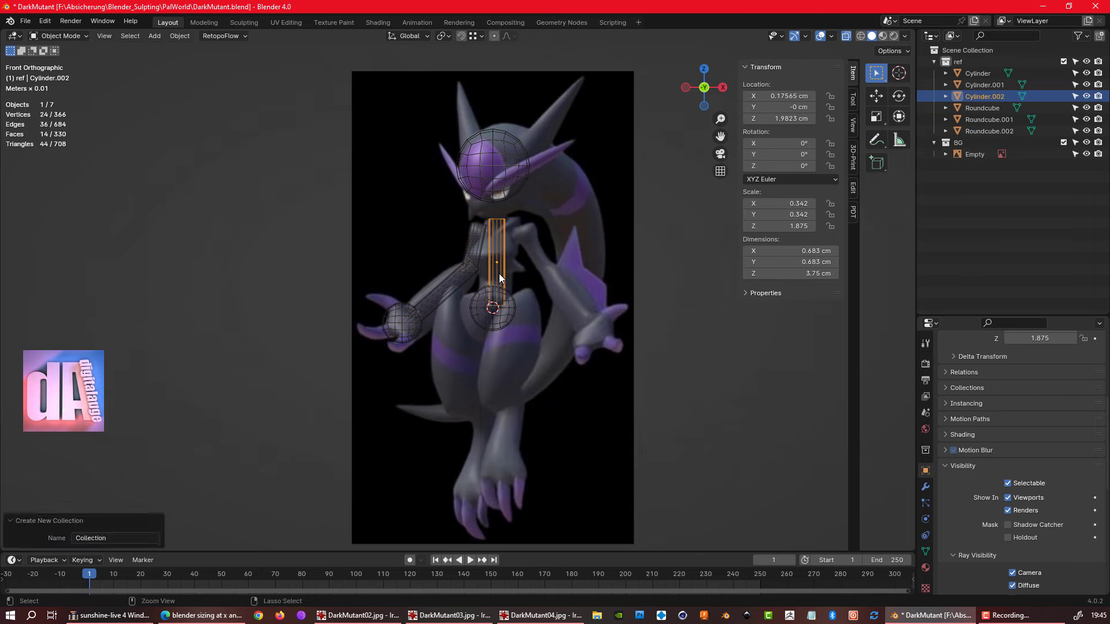
left_click(498, 302)
key("g")
key("z")
key("Escape")
key("g")
key("z")
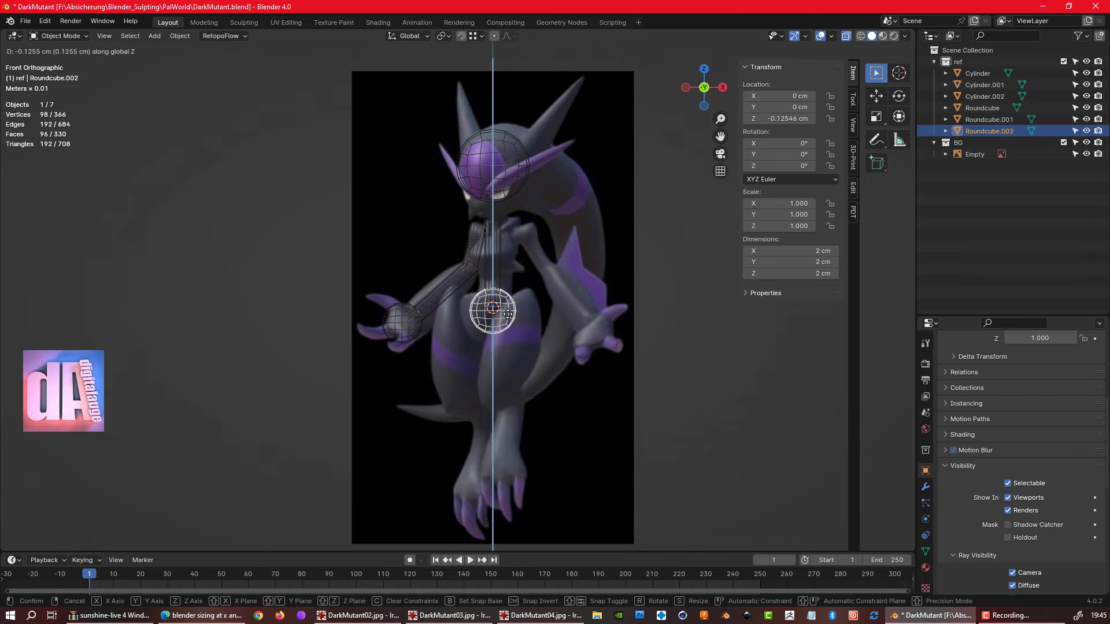
left_click(507, 317)
key("s")
left_click(564, 316)
- Duplicate the torso ball into a narrow, elongated oval on the left thigh
key("shift+d")
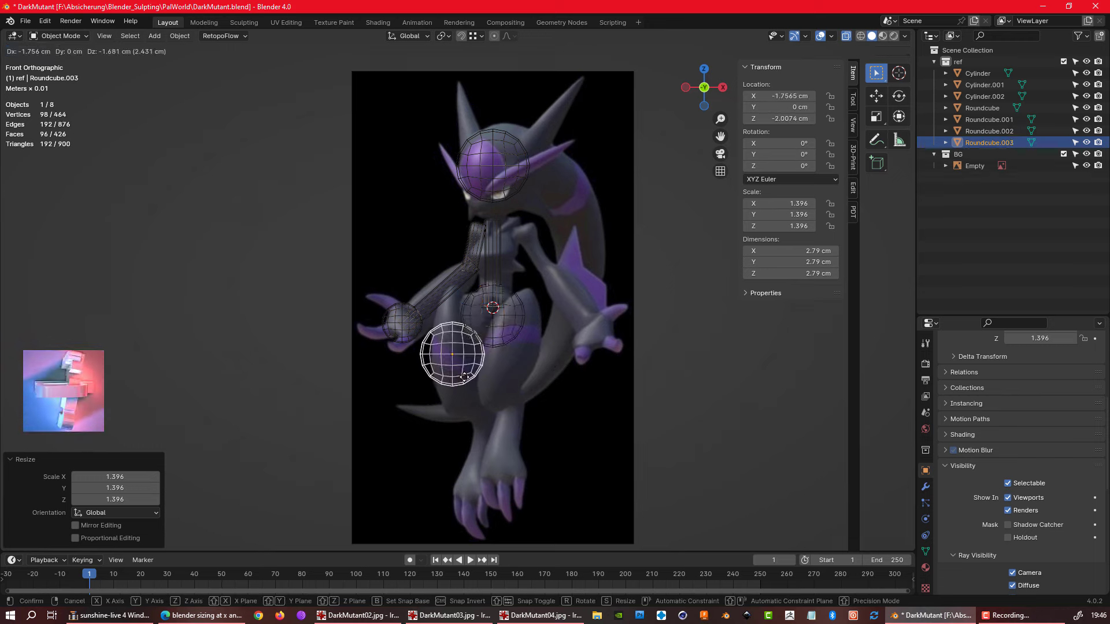
left_click(452, 354)
key("s")
key("x")
left_click(451, 359)
key("s")
key("z")
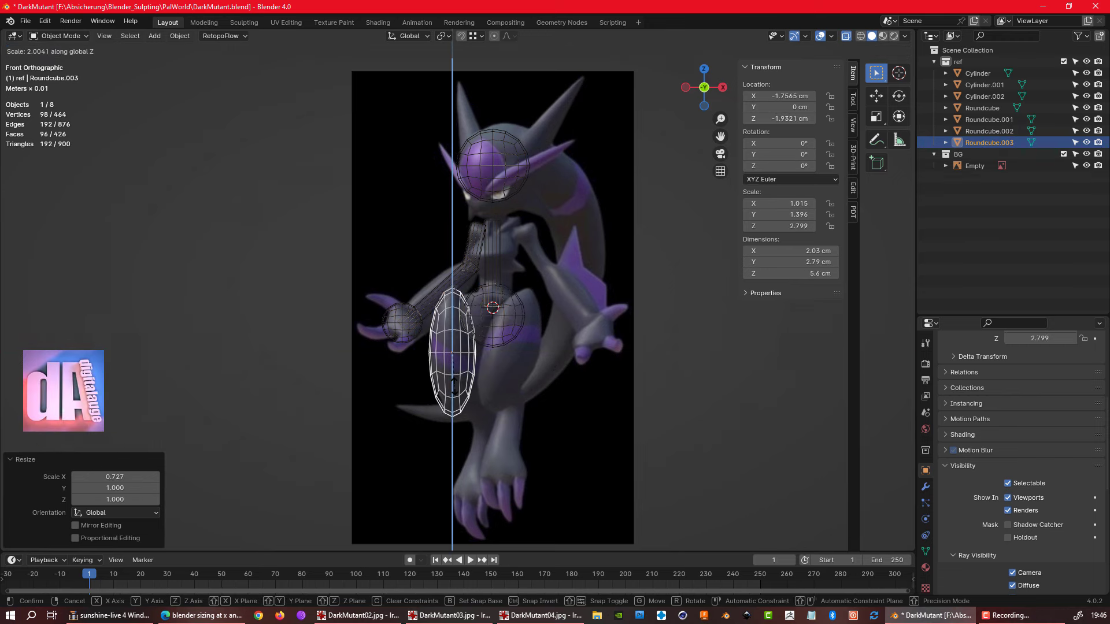
left_click(454, 386)
- Duplicate the neck cylinder into a thicker shin cylinder placed low at the lower leg
left_click(495, 273)
key("shift+d")
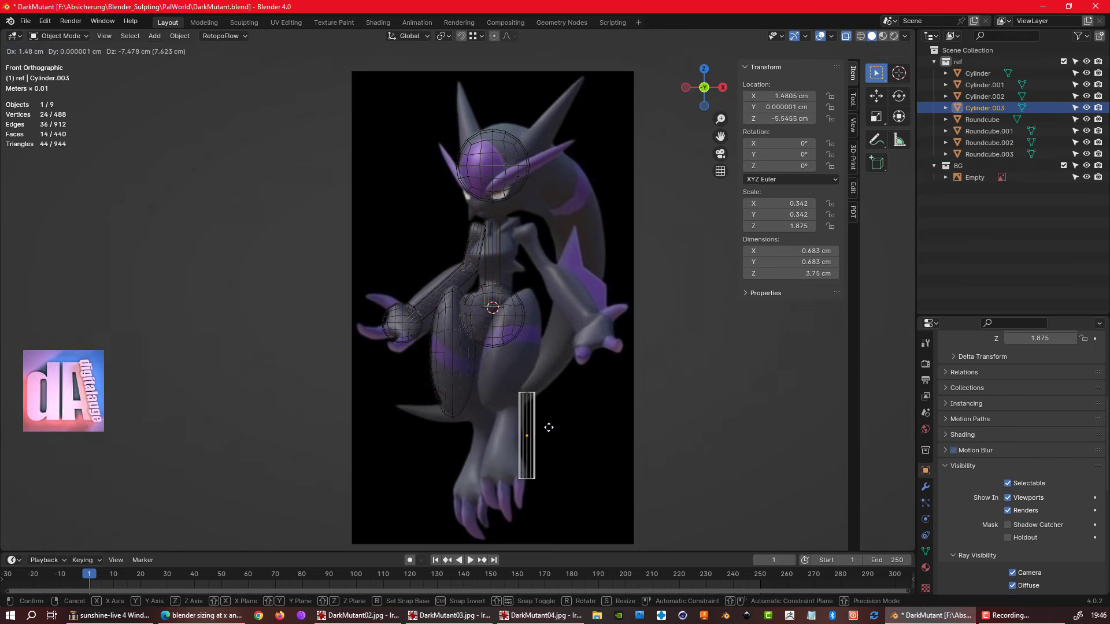
left_click(548, 416)
key("s")
key("shift+z")
left_click(561, 409)
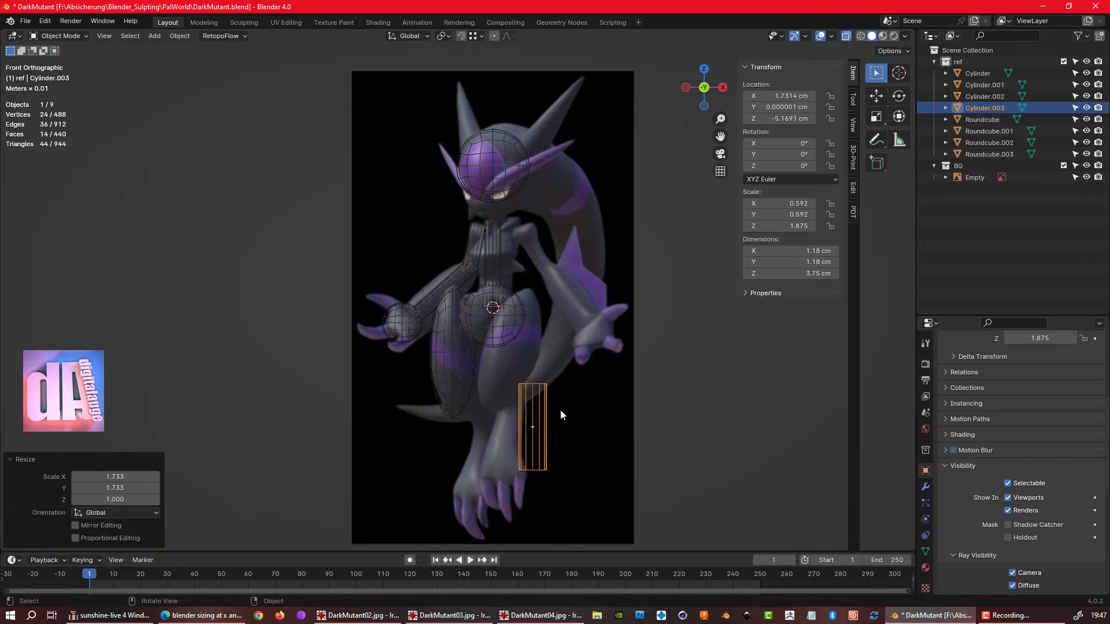
key("s")
key("z")
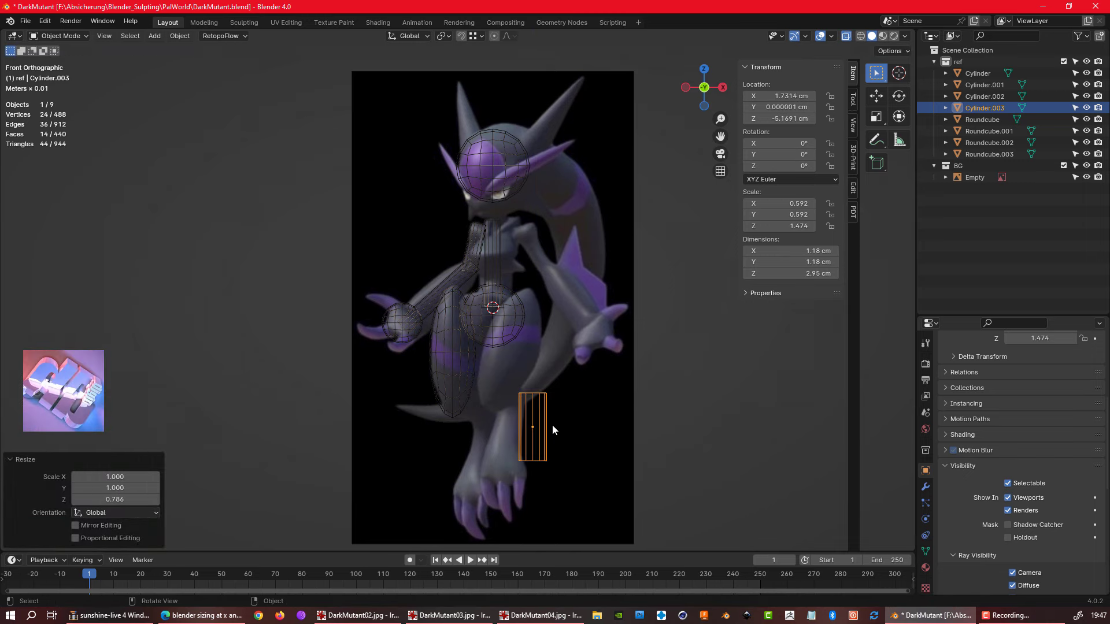
key("Escape")
key("alt+g")
key("g")
key("z")
left_click(552, 22)
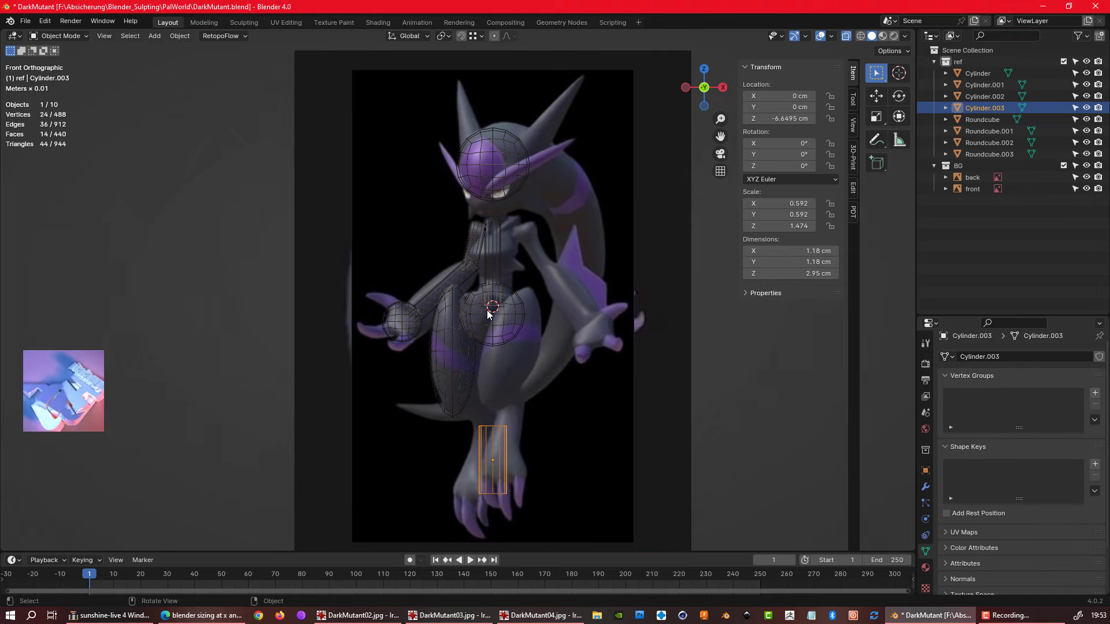
- Duplicate the shin cylinder and shorten the copy along its height
key("shift+d")
left_click(535, 219)
key("s")
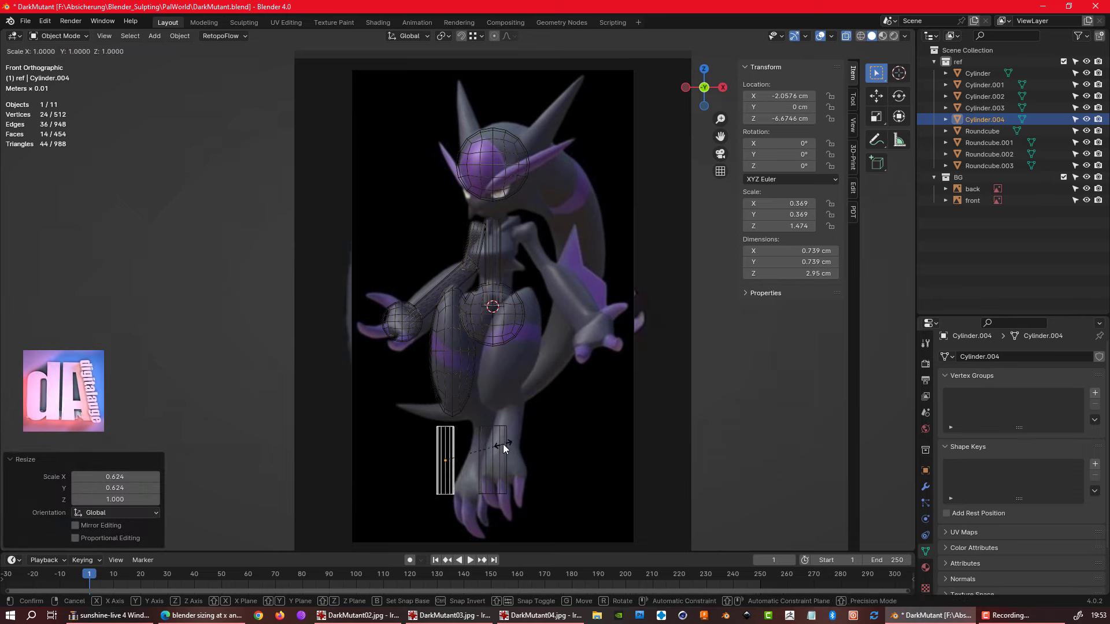
key("z")
left_click(455, 453)
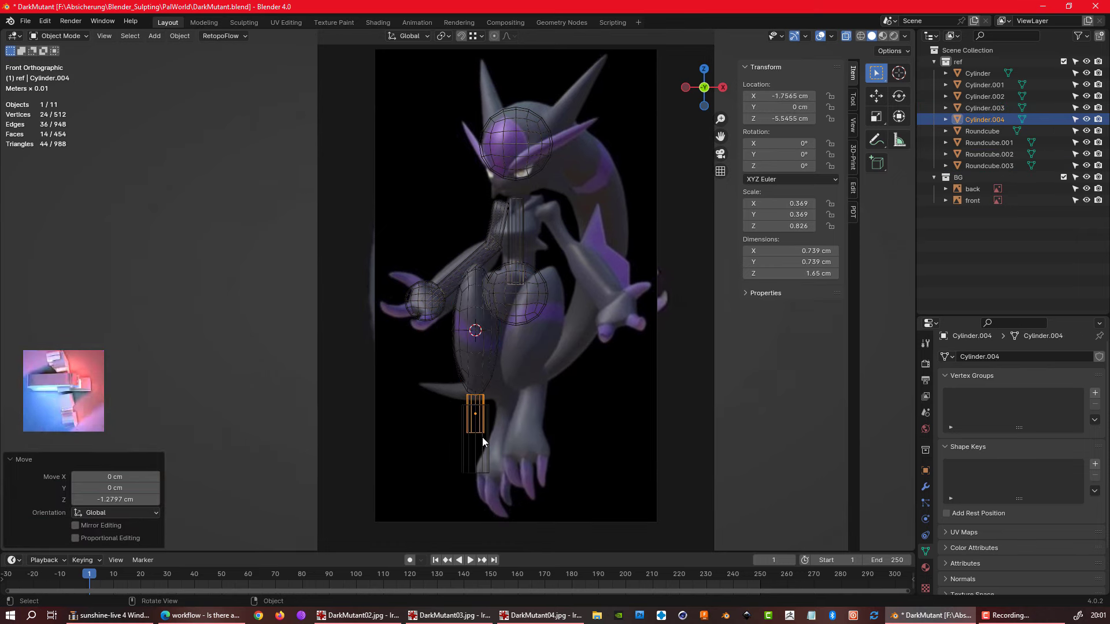
- In side view, tilt, move and enlarge the upper leg cylinder under the thigh
key("KP_3")
key("r")
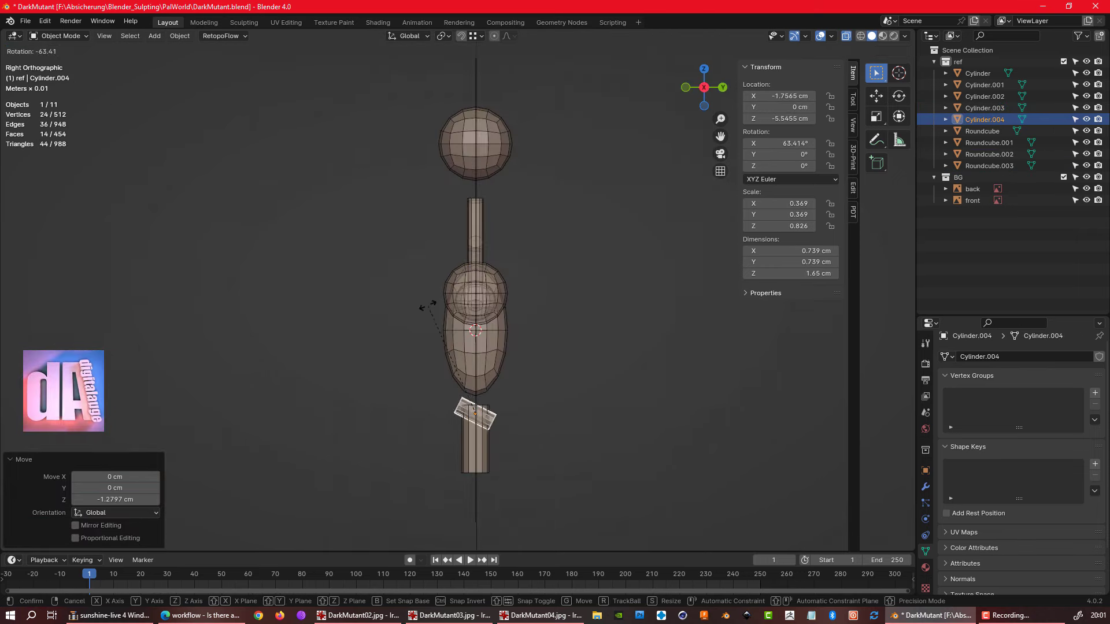
left_click(433, 303)
key("g")
left_click(537, 404)
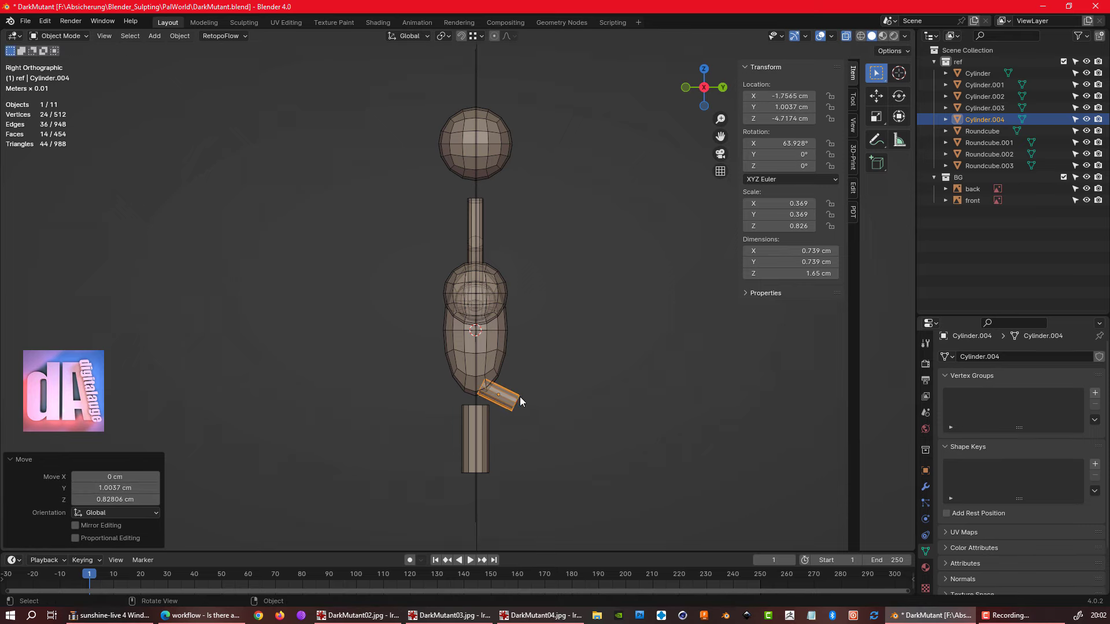
left_click(518, 402)
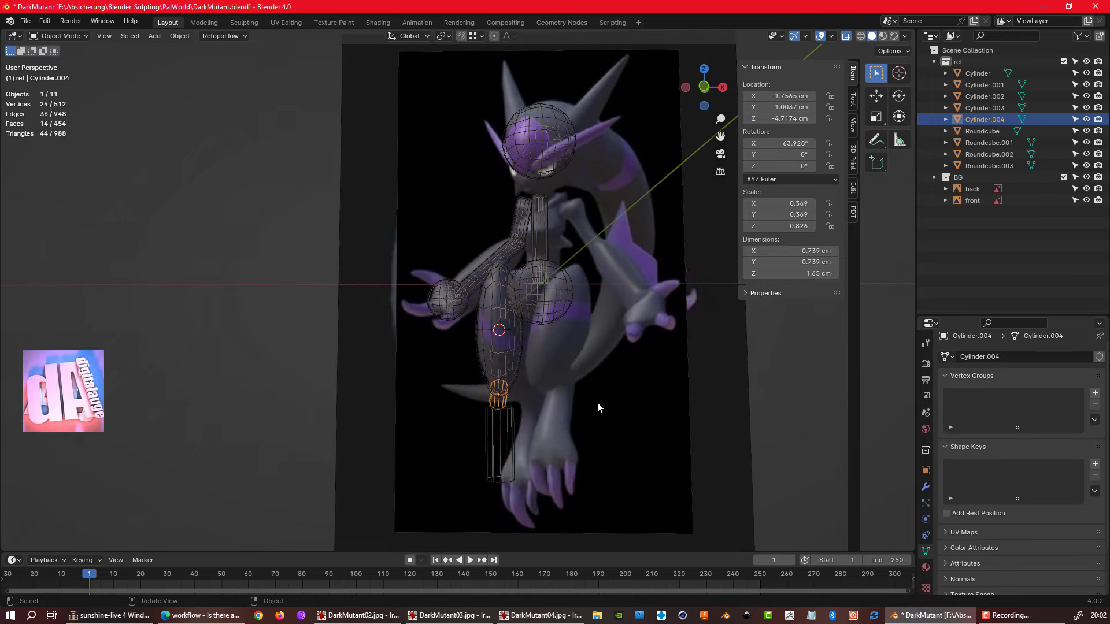
scroll(545, 399, "up", 1)
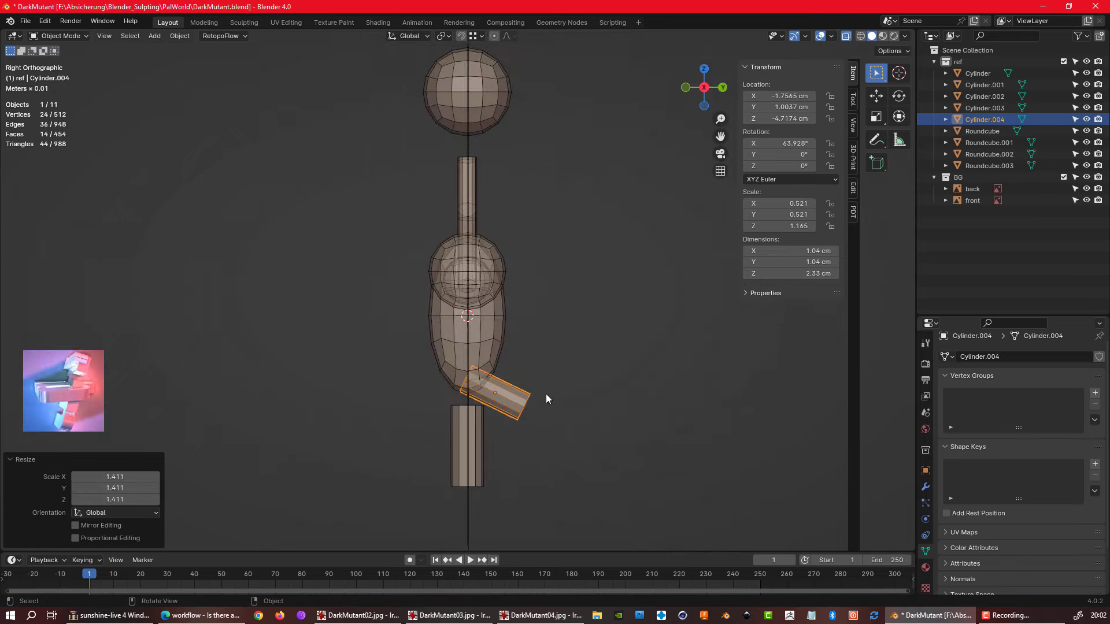
- Tilt and reposition the lower leg cylinder, then compare against the reference
left_click(467, 442)
key("r")
left_click(599, 348)
key("g")
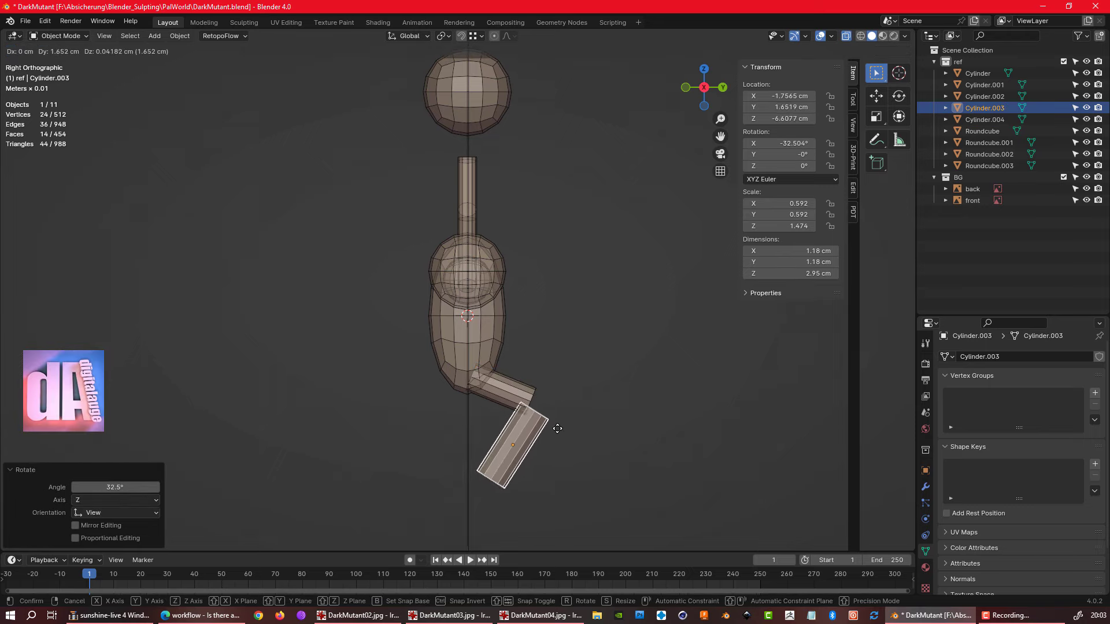
left_click(562, 408)
mouse_move(563, 409)
middle_mouse_down()
mouse_move(686, 310)
mouse_move(583, 320)
middle_mouse_up()
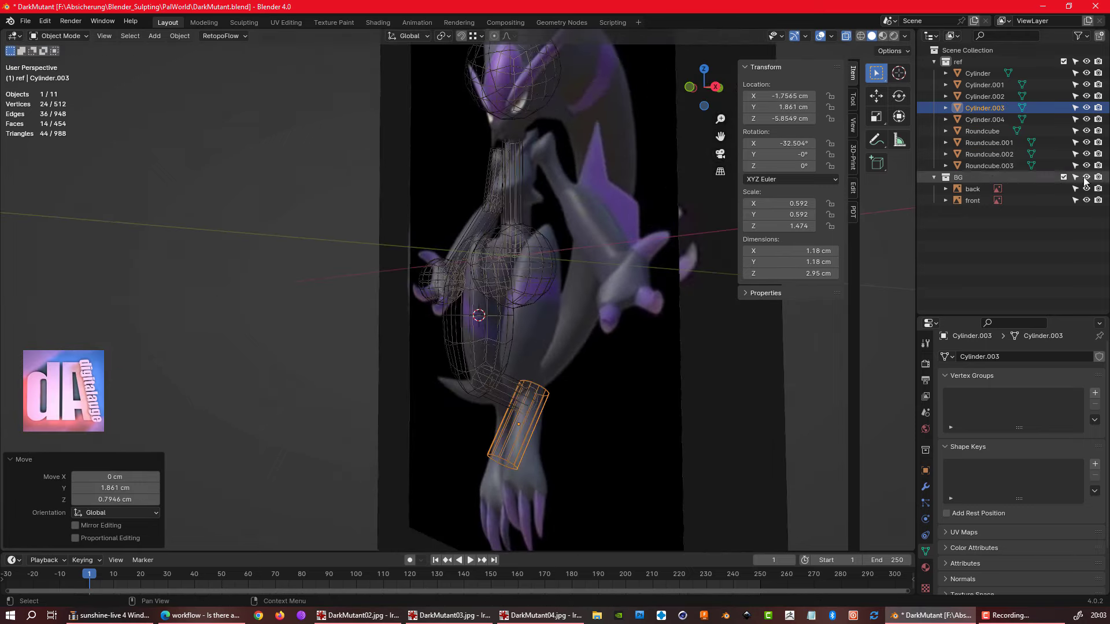
middle_click_drag(619, 405, 494, 355)
- Lengthen the lower leg cylinder by moving its bottom vertices down along Z
left_click(565, 349)
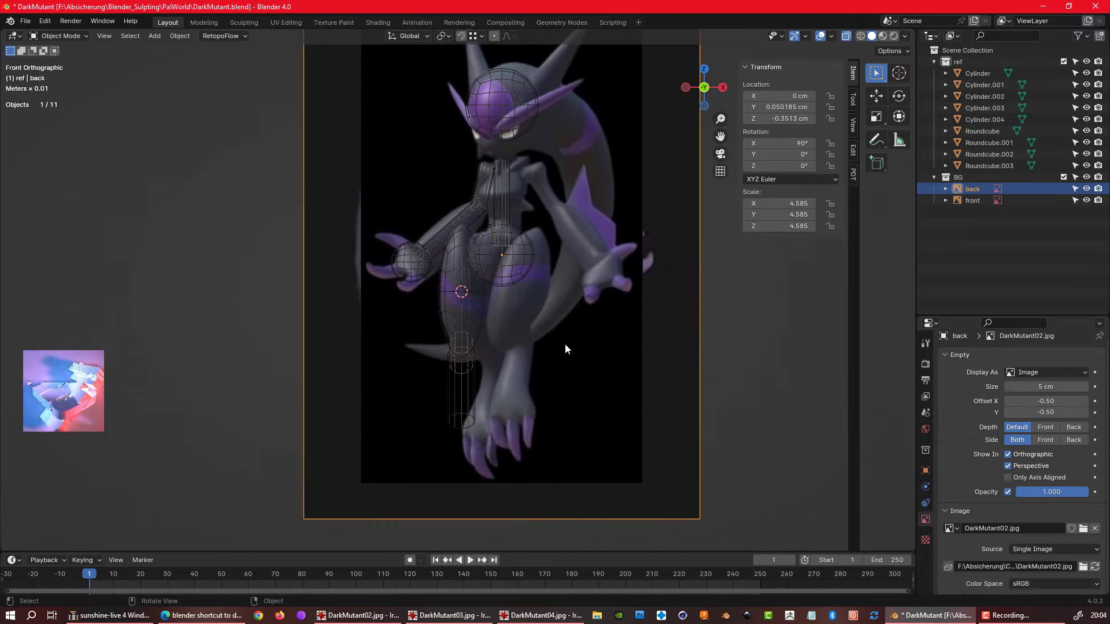
scroll(536, 188, "up", 1)
middle_click_drag(497, 204, 470, 380)
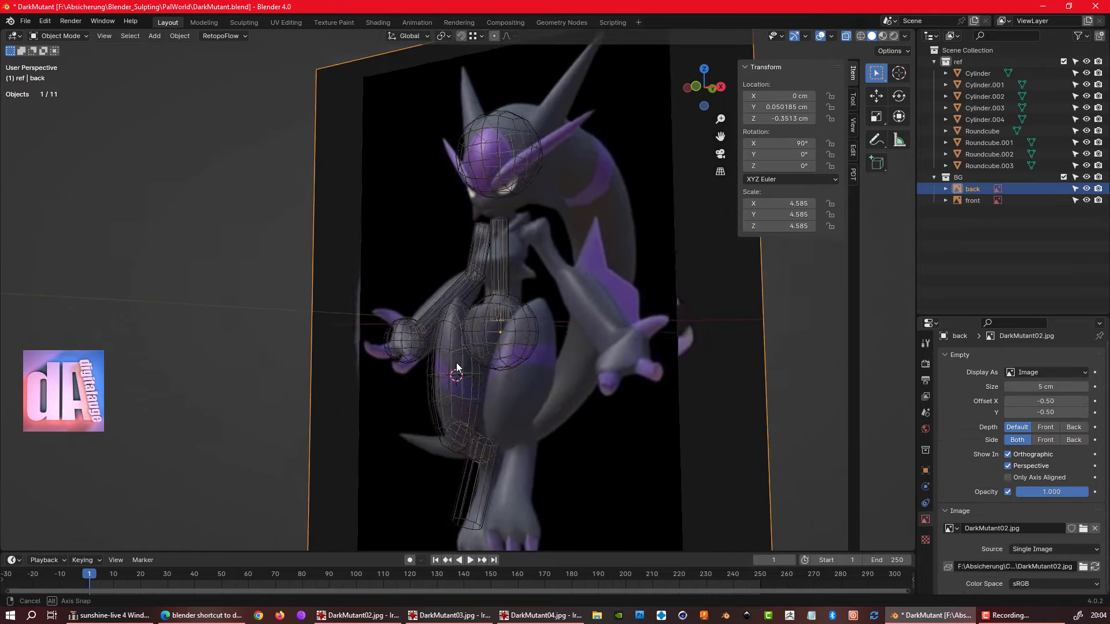
scroll(469, 380, "down", 2)
scroll(435, 401, "up", 2)
left_click(431, 451)
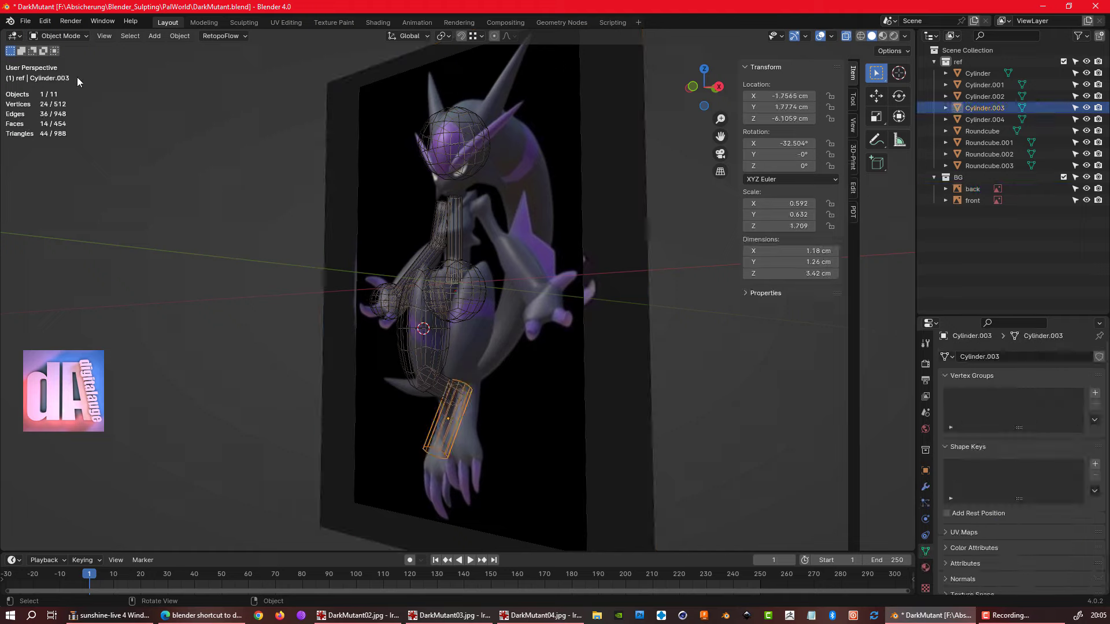
key("Tab")
key("c")
key("z")
left_click(480, 399)
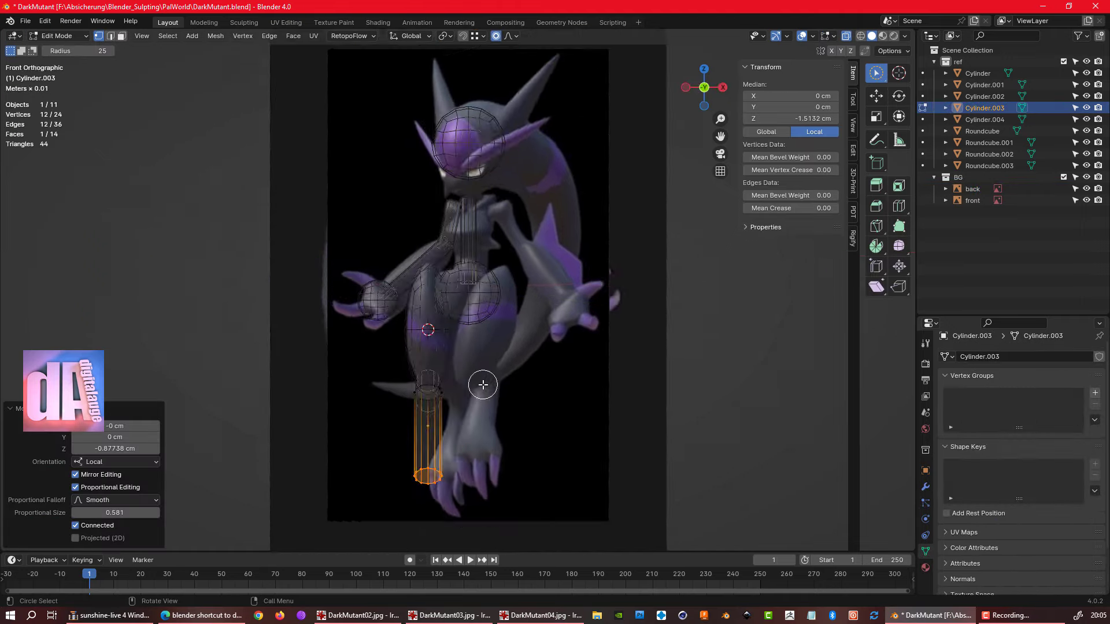
mouse_move(483, 384)
middle_mouse_down()
mouse_move(489, 411)
mouse_move(489, 224)
middle_mouse_up()
key("Tab")
- Widen the neck cylinder with Shift+Z scaling and lower its top ring
left_click(478, 259)
key("s")
key("shift+z")
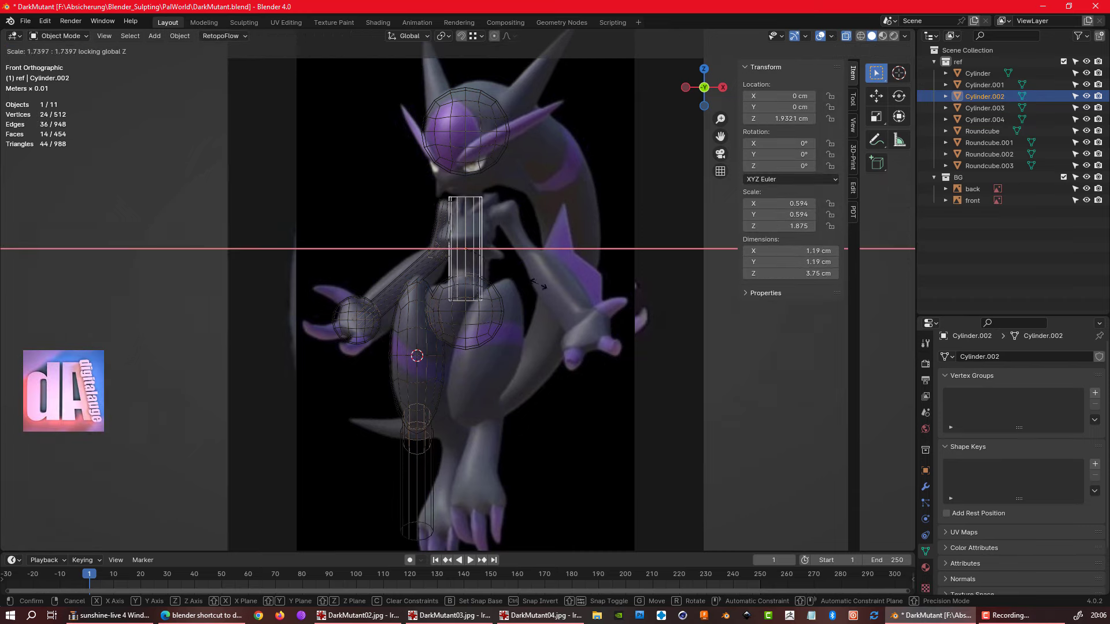
left_click(555, 278)
mouse_move(555, 279)
middle_mouse_down()
mouse_move(553, 369)
mouse_move(528, 202)
middle_mouse_up()
key("Tab")
key("g")
key("z")
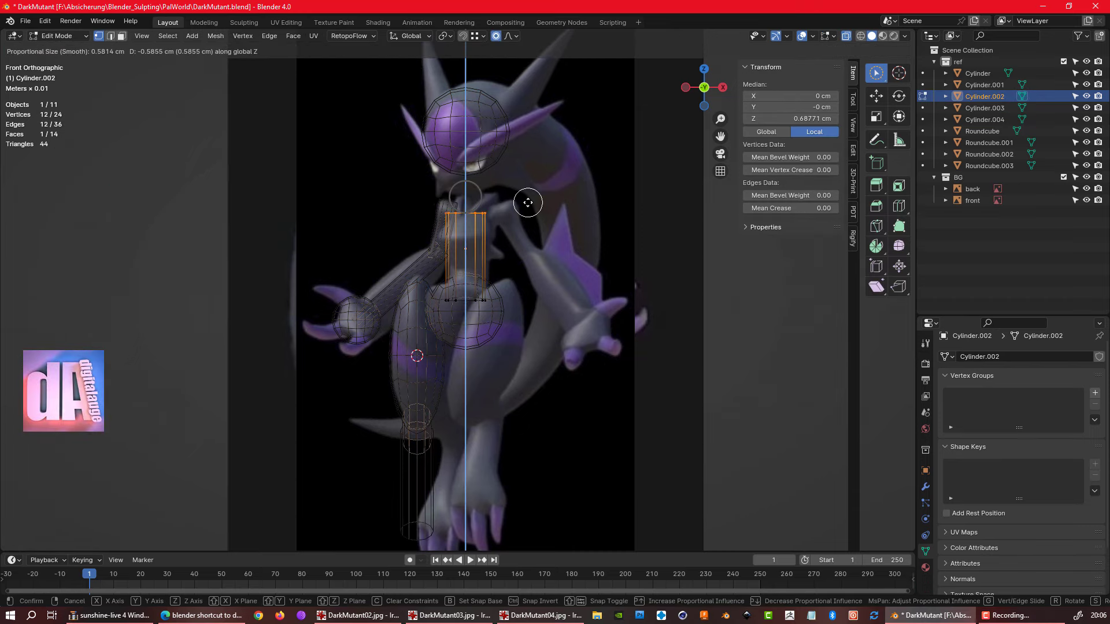
left_click(536, 199)
key("Tab")
- Add a round cube and move it up to chest height
scroll(476, 222, "up", 1)
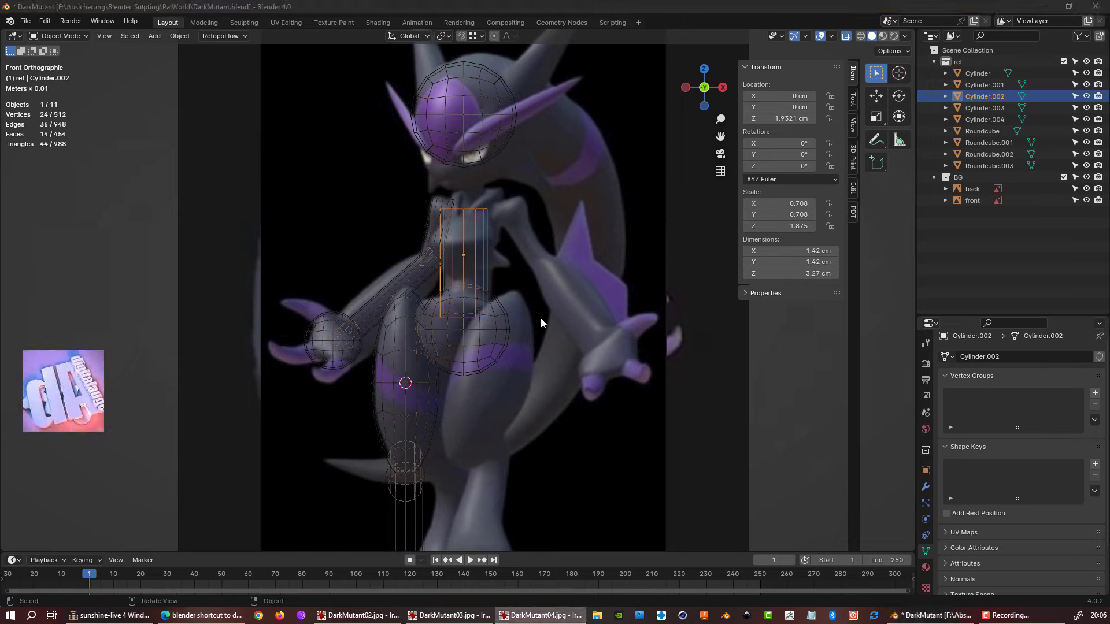
key("shift+a")
left_click(613, 237)
key("ctrl+z")
left_click(482, 391)
key("shift+a")
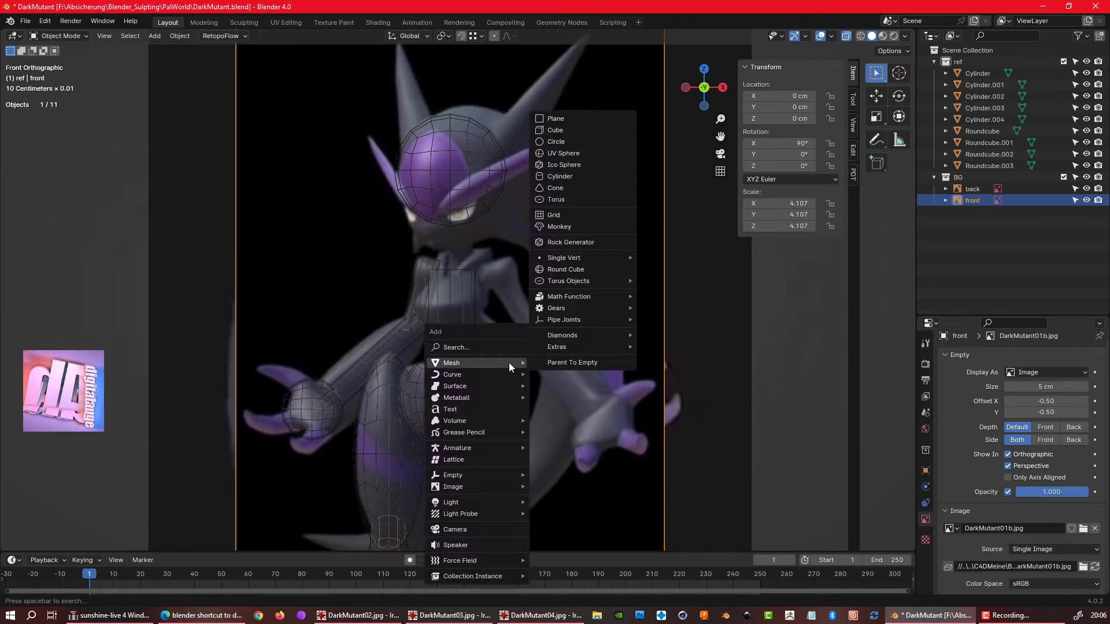
left_click(613, 260)
key("g")
key("z")
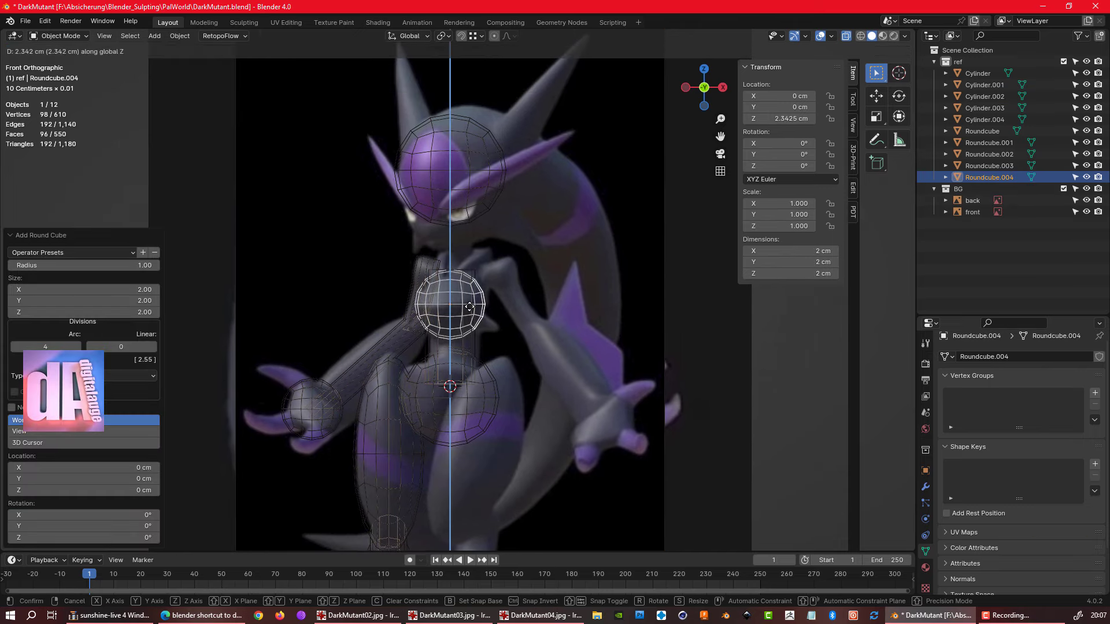
left_click(469, 307)
- Duplicate the chest ball into a smaller ball raised beside the neck toward the head
scroll(520, 163, "up", 2)
key("shift+d")
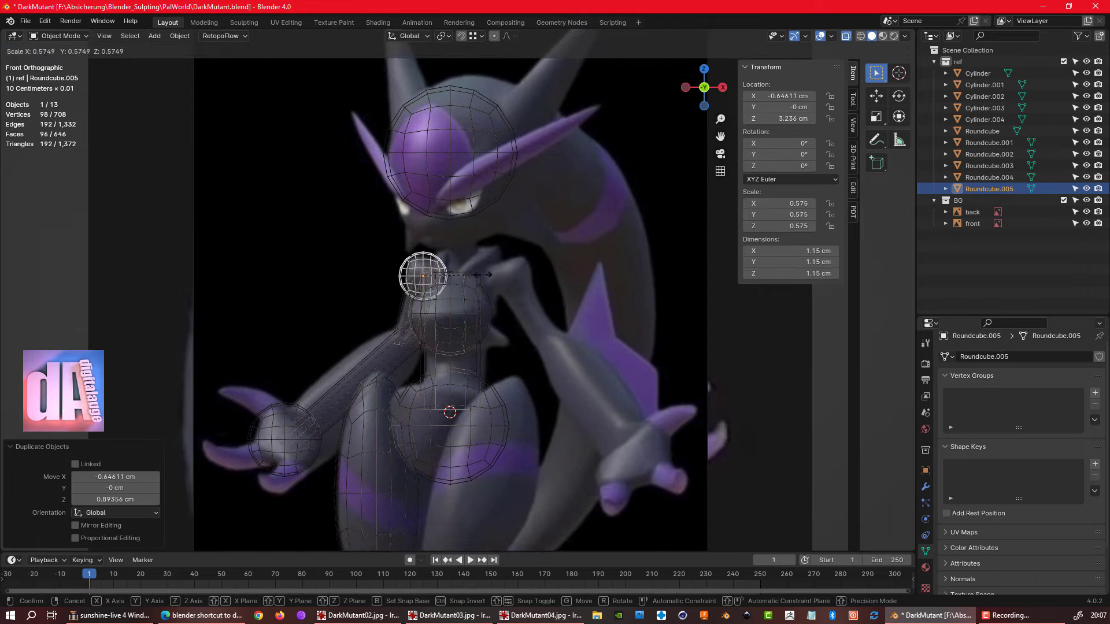
left_click(538, 260)
scroll(537, 260, "up", 3)
key("s")
left_click(548, 258)
key("g")
key("z")
left_click(533, 236)
- Add a second neck cylinder by duplicating the neck and scaling it with Shift+Z
scroll(510, 181, "down", 5)
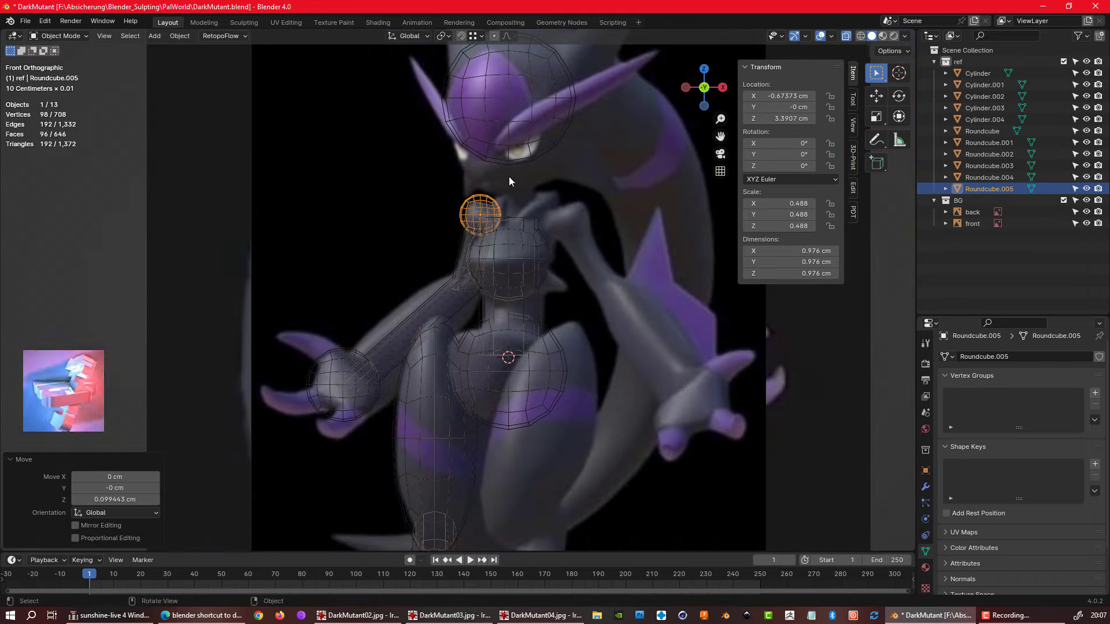
key("ctrl+v")
key("s")
key("shift+z")
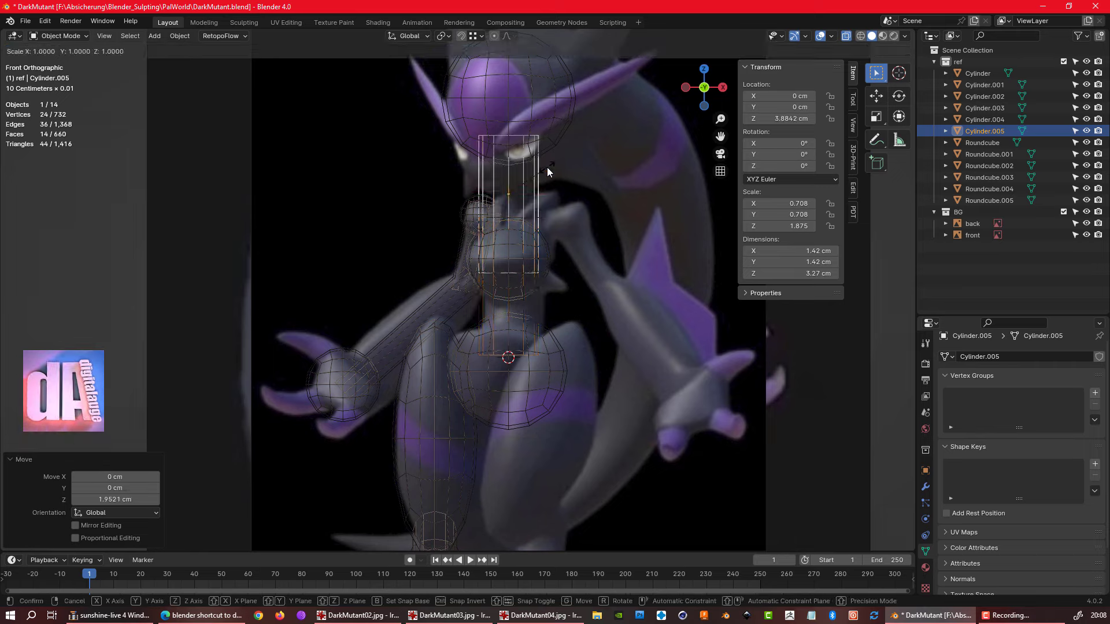
left_click(525, 188)
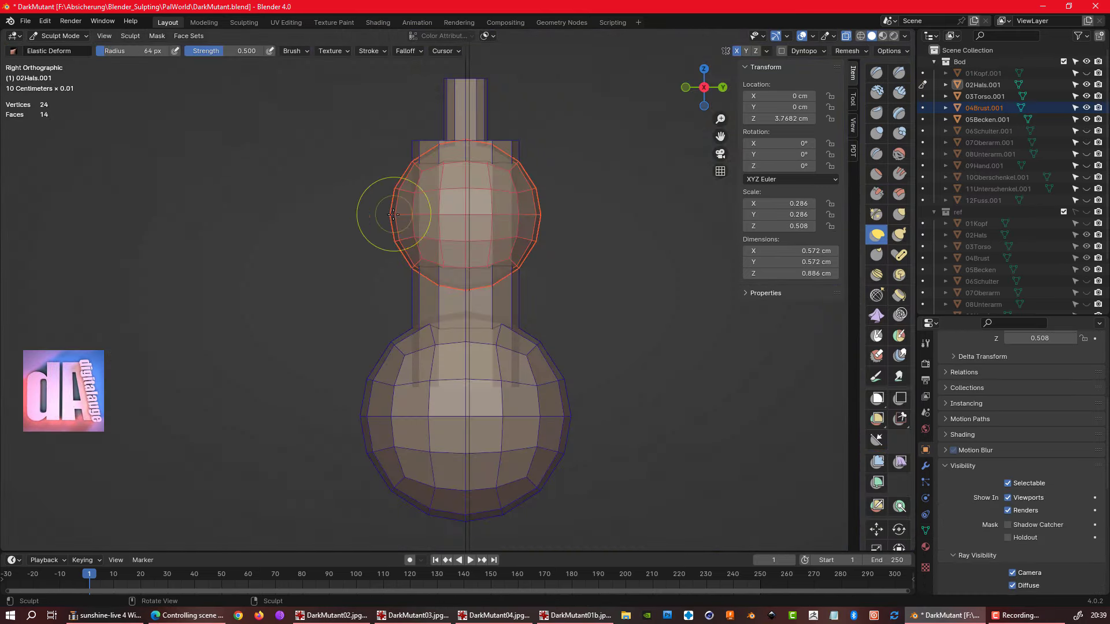
- Sculpt the 04Brust.001 chest ball with Elastic Deform, pulling its front out into a point
left_click(924, 109)
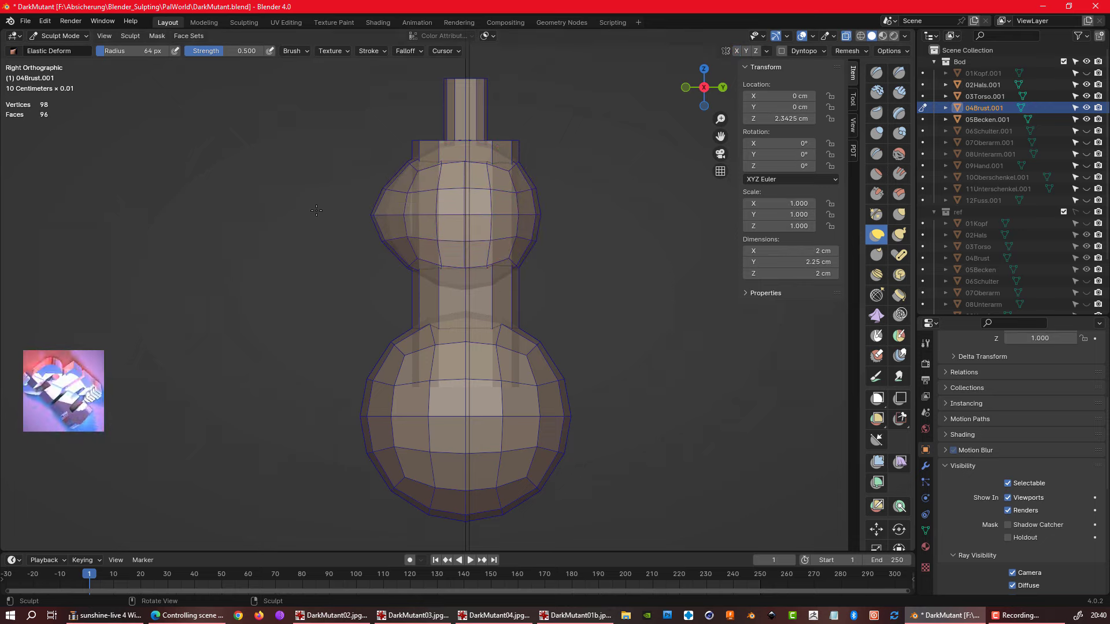
key("KP_1")
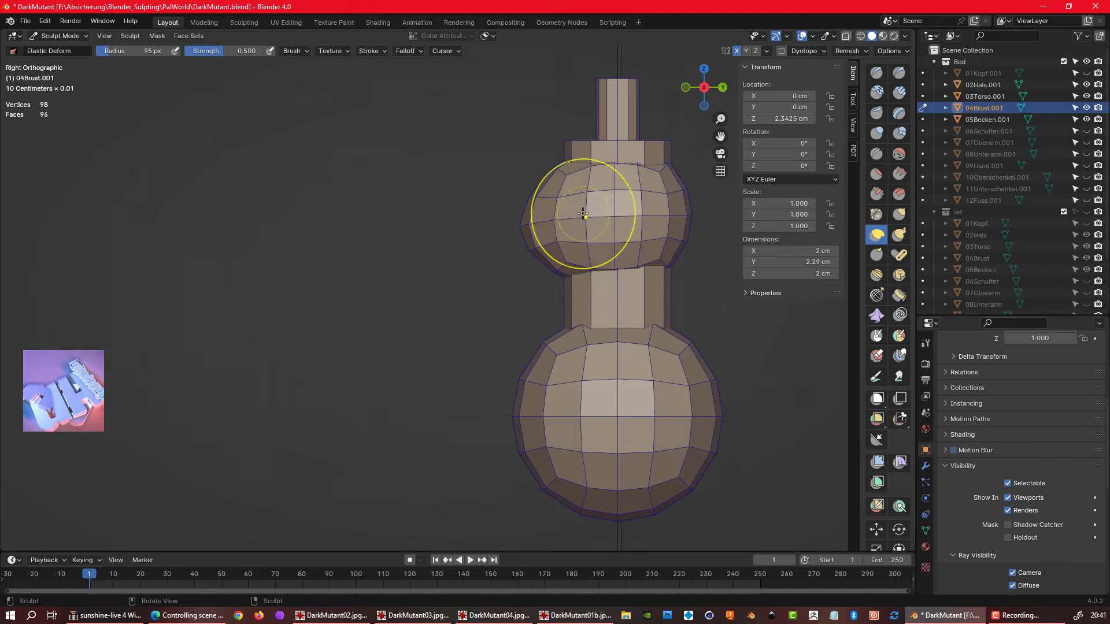
middle_click_drag(669, 212, 573, 210, "alt")
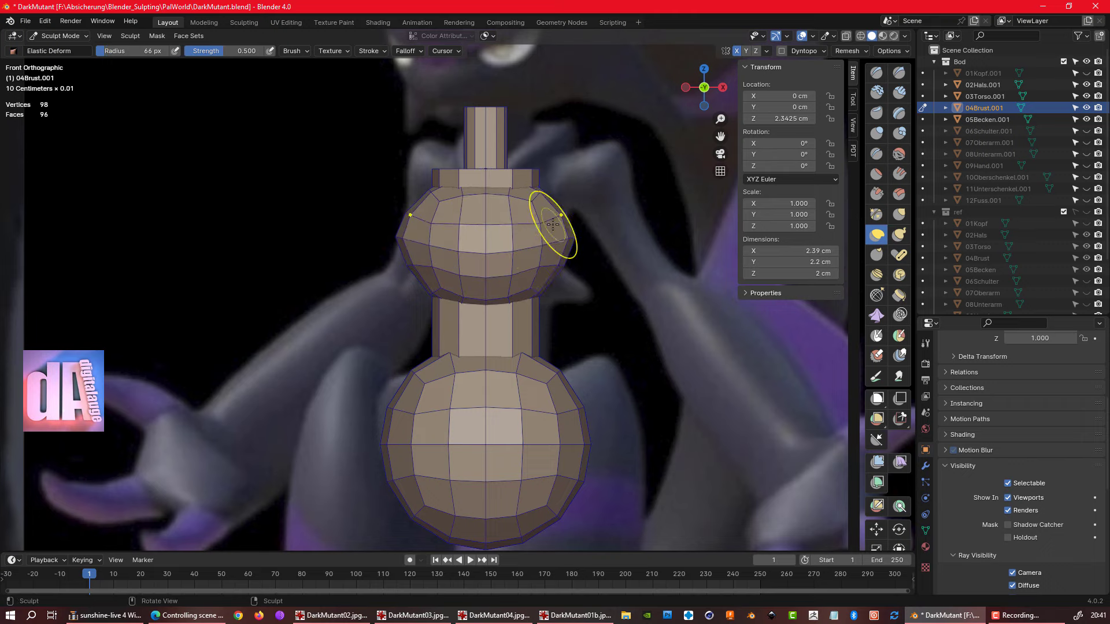
mouse_move(552, 224)
middle_mouse_down("alt")
mouse_move(522, 252)
mouse_move(580, 254)
mouse_move(592, 285)
mouse_move(377, 282)
middle_mouse_up("alt")
left_click_drag(375, 352, 376, 324)
middle_click_drag(375, 324, 431, 288, "alt")
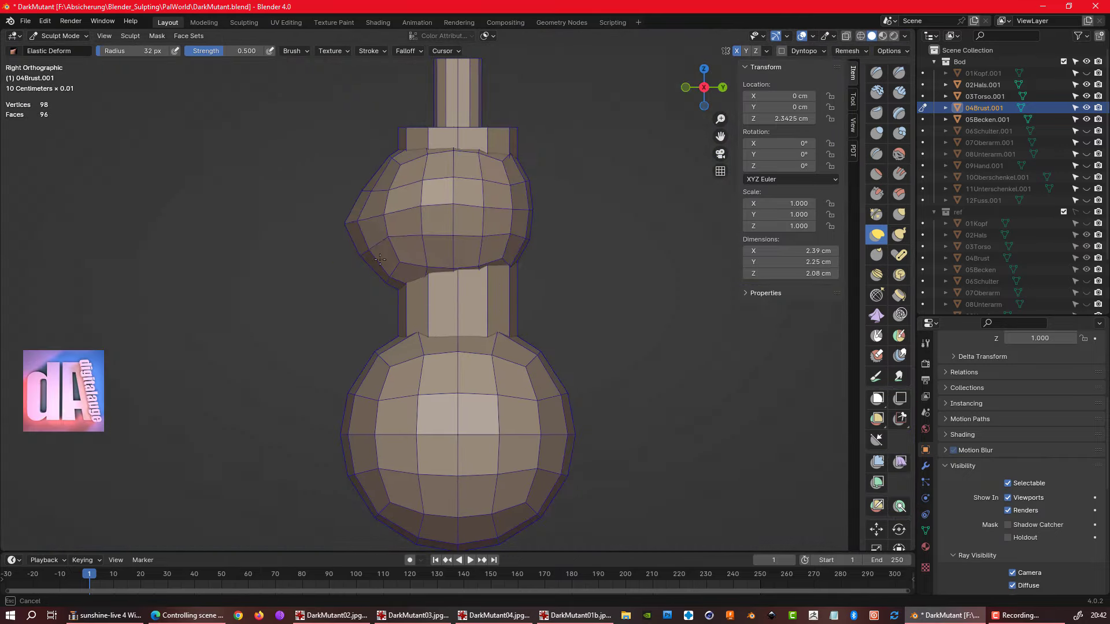
mouse_move(362, 188)
middle_mouse_down()
mouse_move(414, 140)
mouse_move(574, 156)
middle_mouse_up()
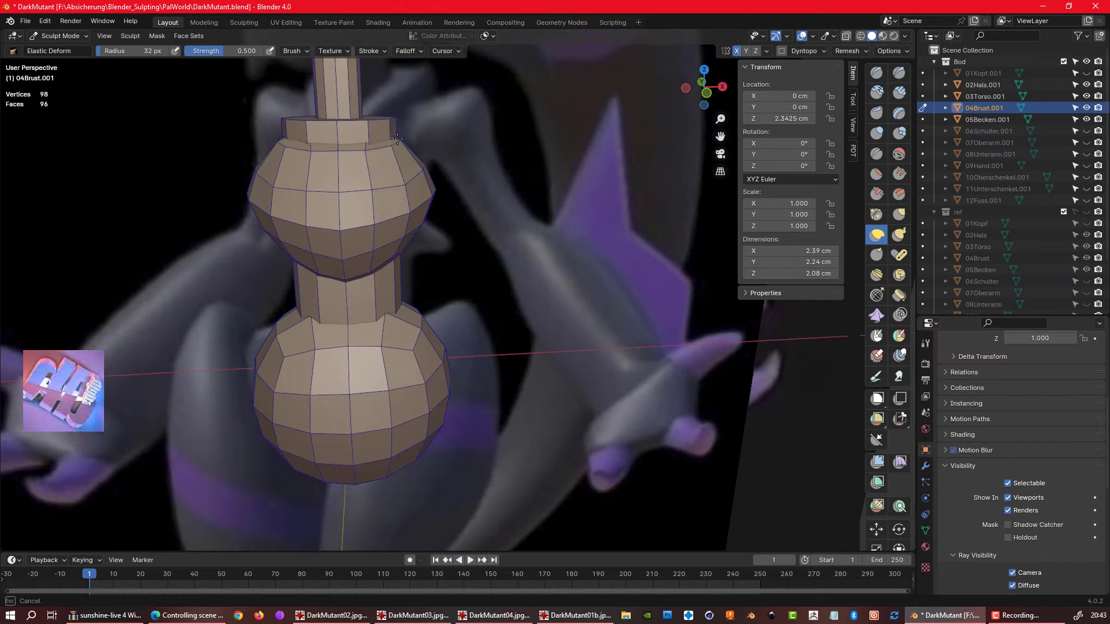
- Switch to the torso piece and frame it for vertex editing
key("ctrl+Tab")
key("Escape")
key("alt+q")
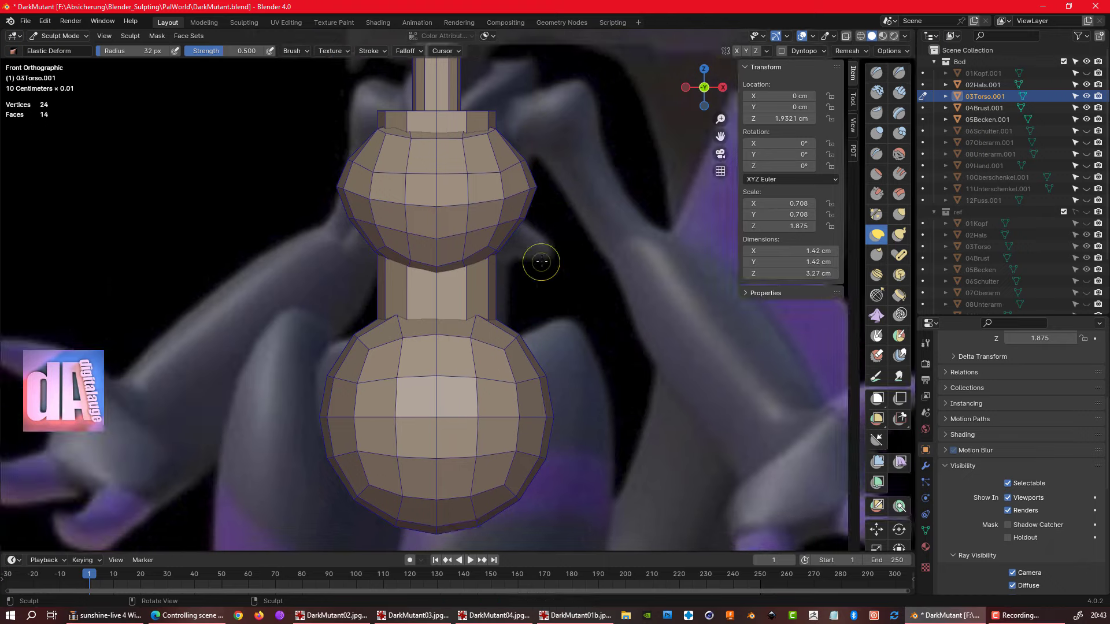
key("Tab")
key("Tab")
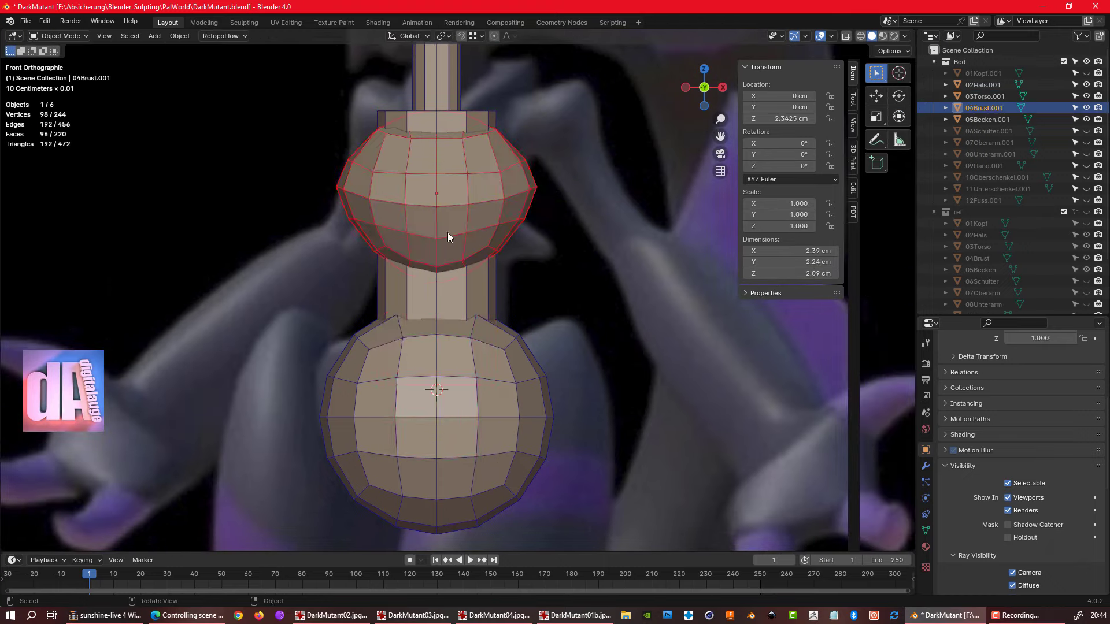
- Apply the torso's scale, hide the chest ball, and add four evenly spaced loop cuts
key("ctrl+a")
left_click(456, 355)
key("ctrl+Tab")
key("ctrl+Tab")
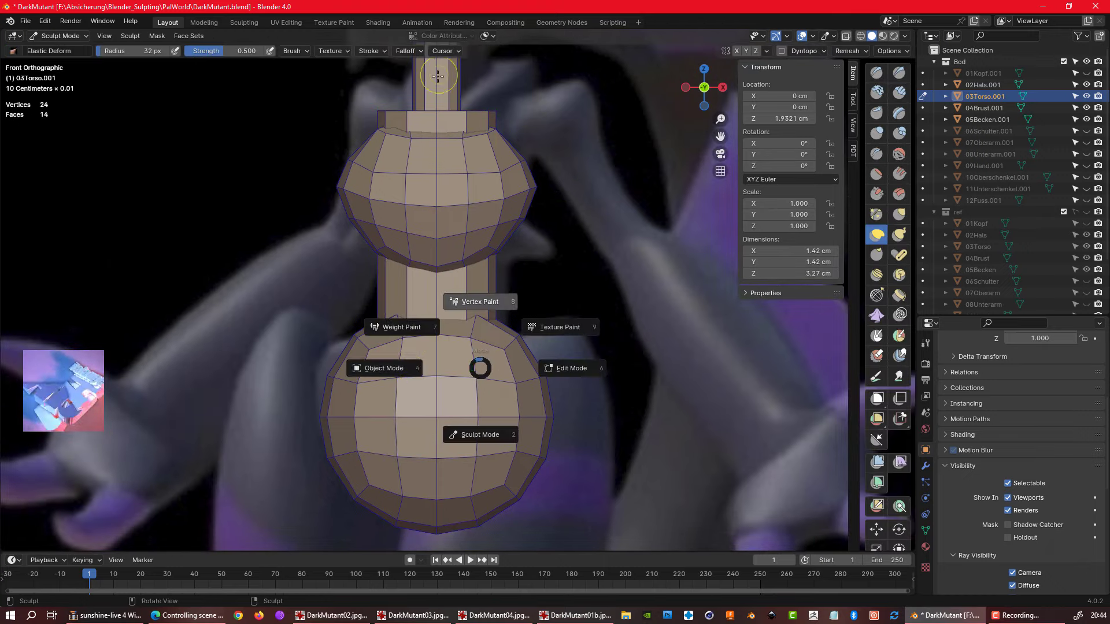
left_click(575, 367)
left_click(1086, 107)
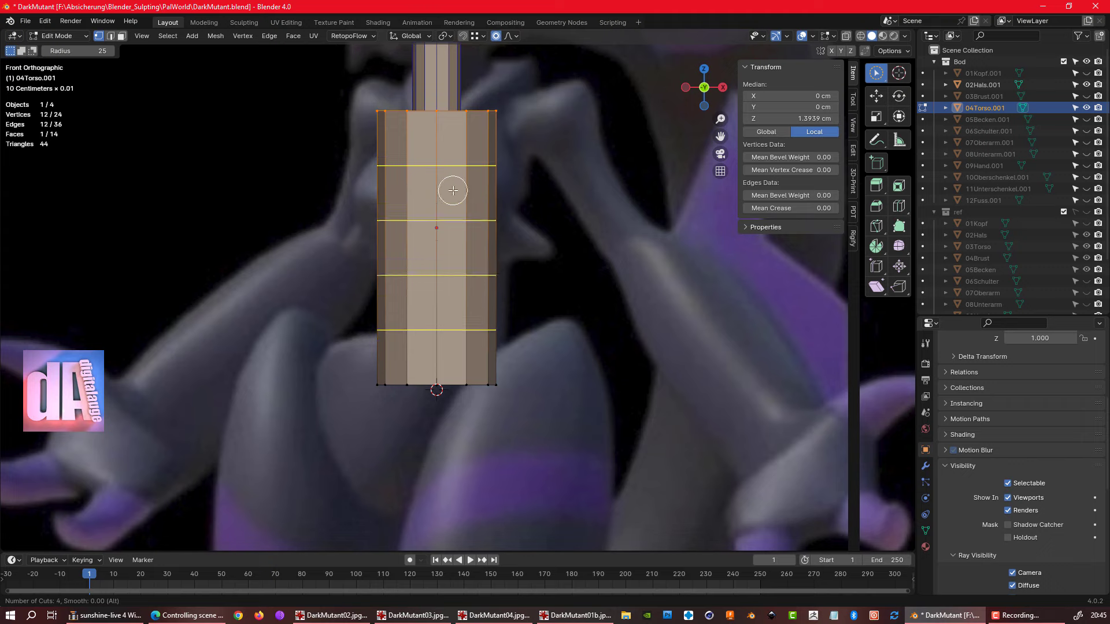
left_click(452, 190)
right_click(548, 212)
- Scale the loops for a flared bottom, narrow waist and wider upper torso, then resume sculpting
left_click(575, 383, "alt")
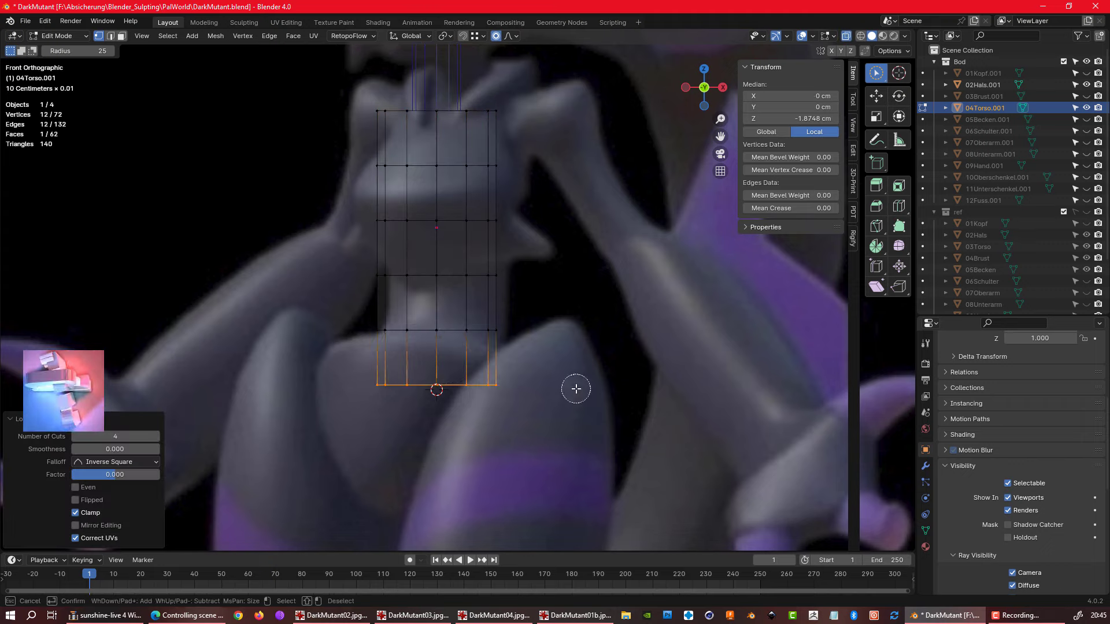
key("s")
left_click(535, 374)
left_click(468, 278, "alt")
key("s")
left_click(612, 283)
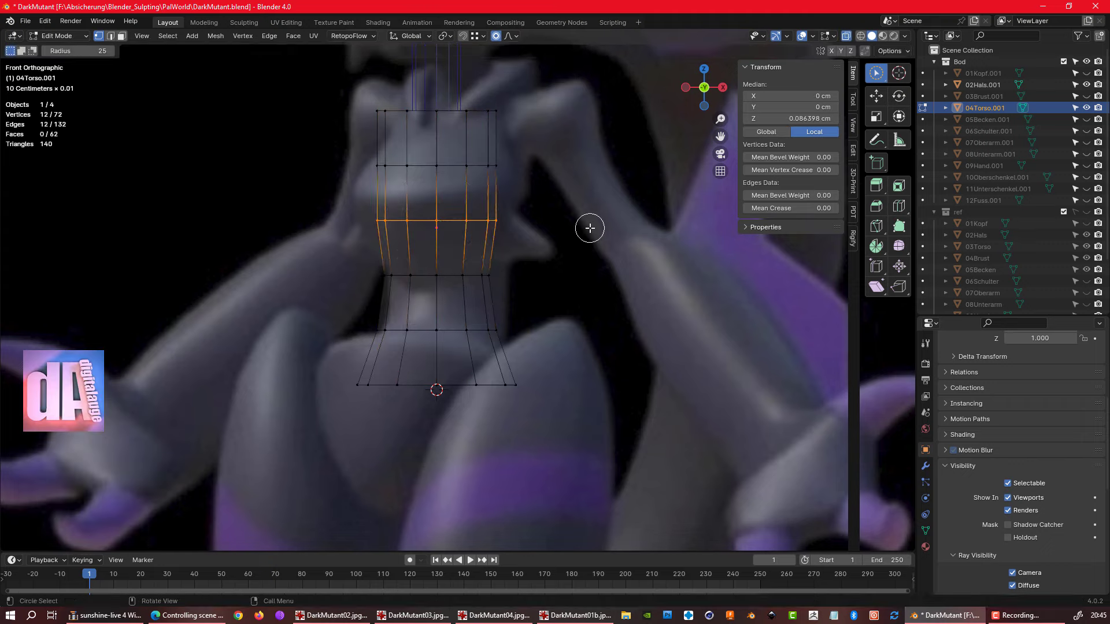
left_click(496, 167, "alt")
key("s")
left_click(550, 167)
key("KP_3")
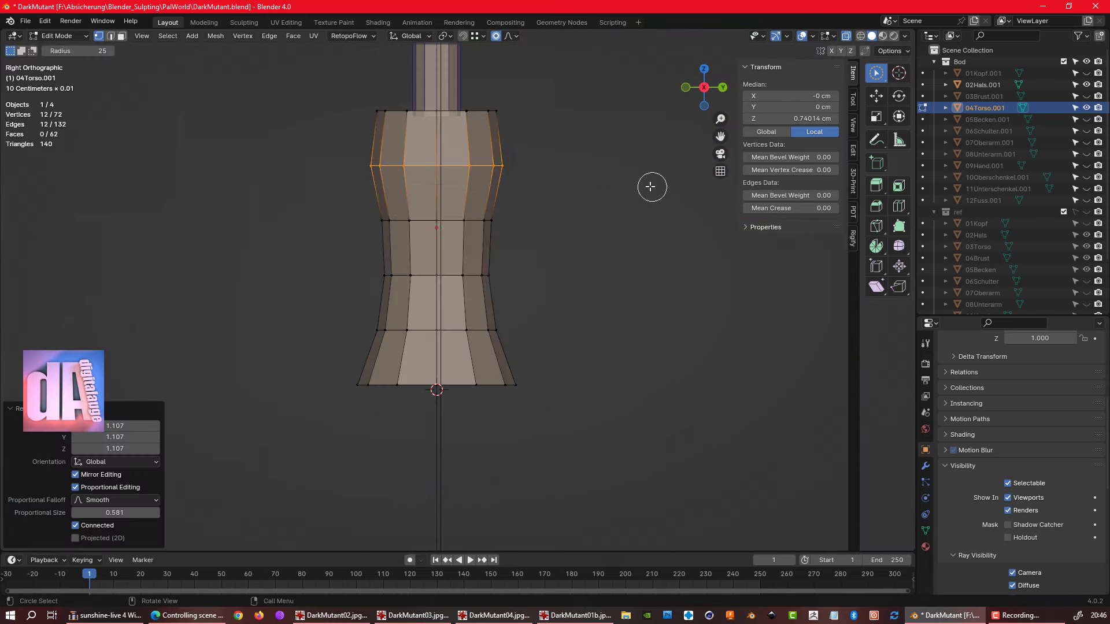
key("ctrl+Tab")
key("f")
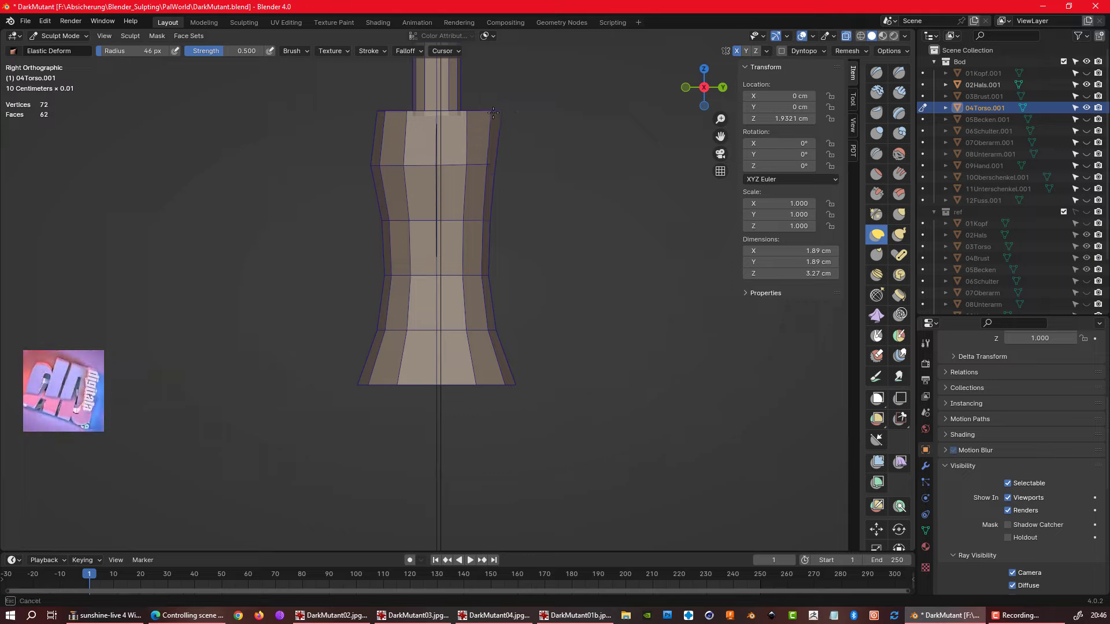
- Sculpt the 05Becken.001 pelvis outward with Elastic Deform in front and side views
mouse_move(495, 116)
middle_mouse_down()
mouse_move(666, 226)
mouse_move(556, 259)
middle_mouse_up()
key("alt+q")
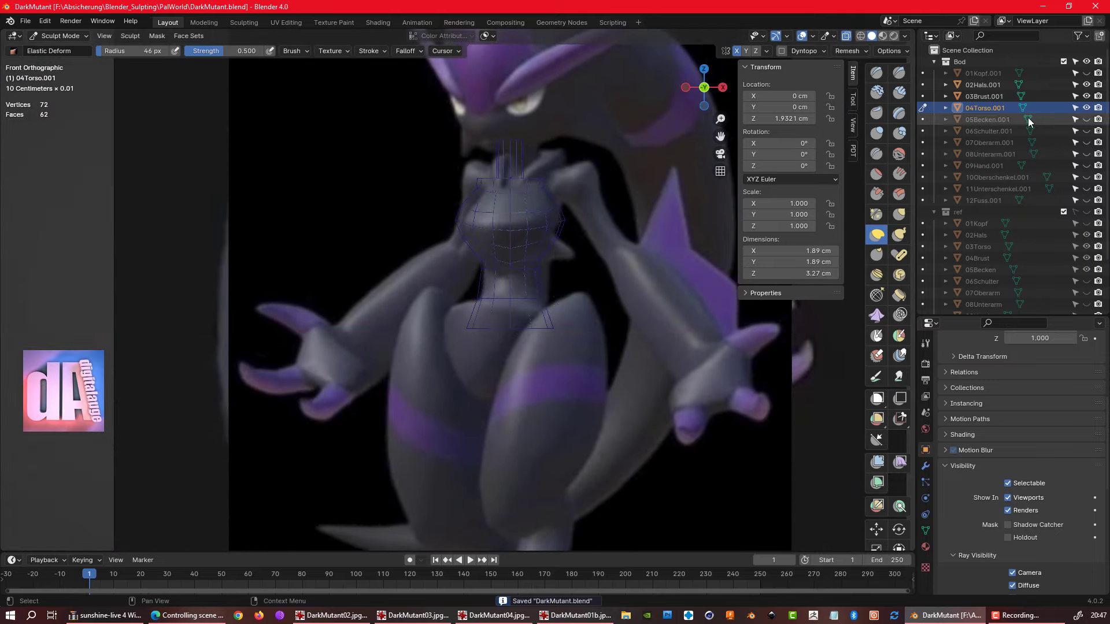
key("ctrl+Tab")
key("2")
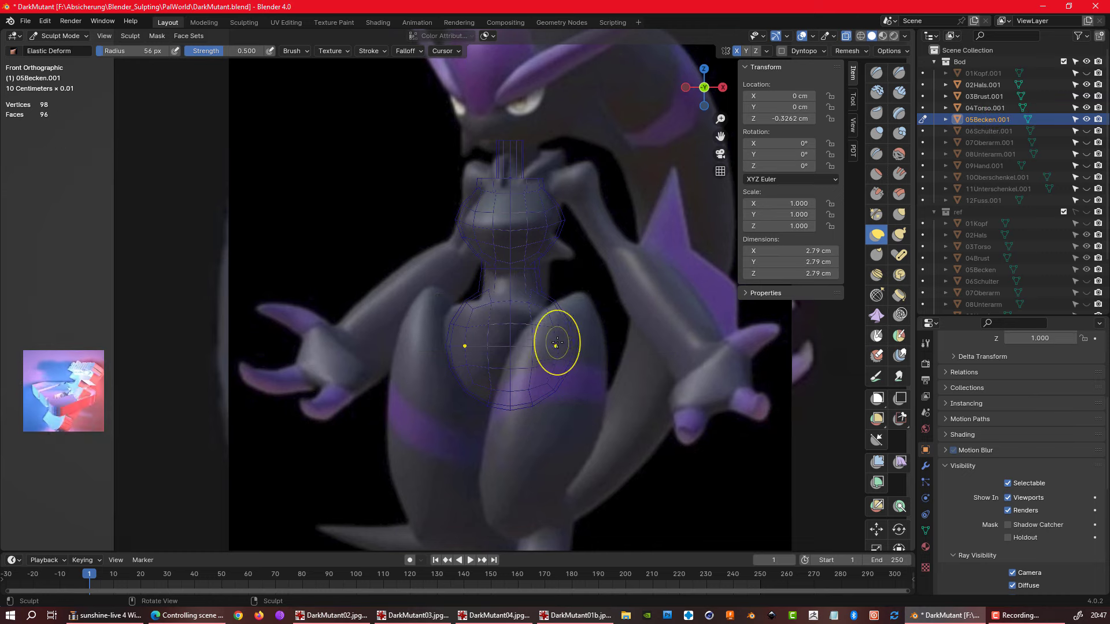
key("KP_3")
key("f")
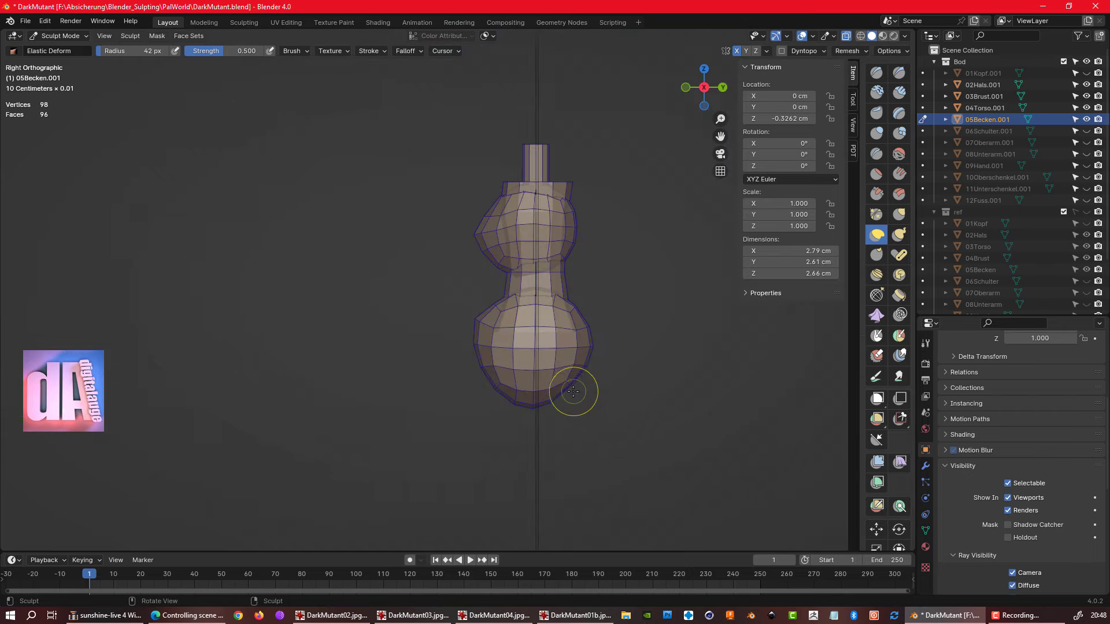
key("KP_1")
key("f")
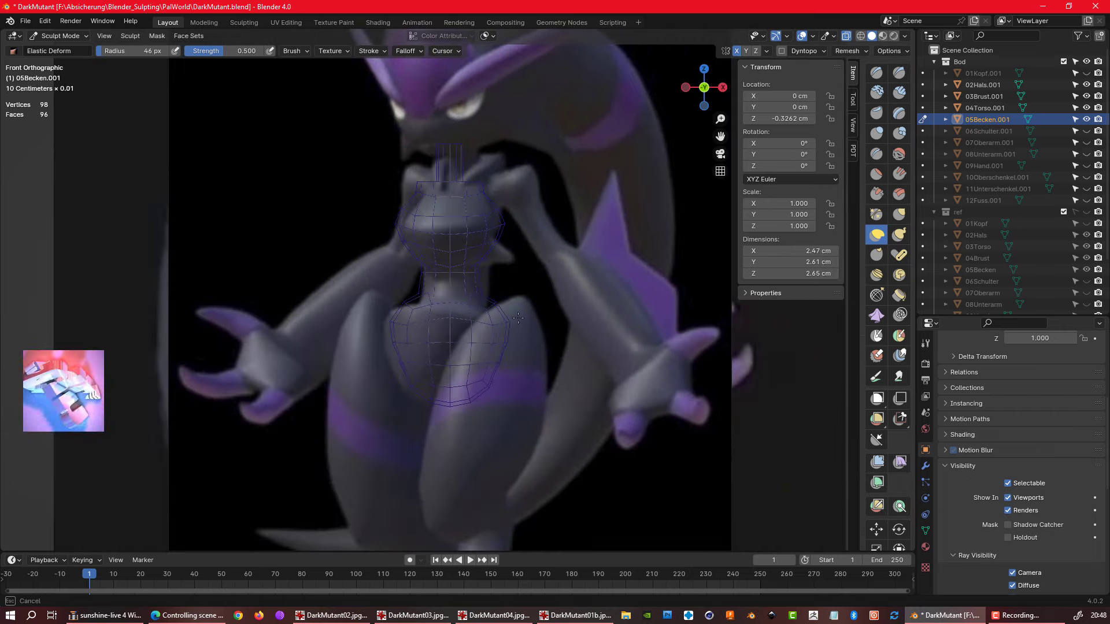
left_click_drag(486, 384, 508, 366)
scroll(508, 367, "up", 5)
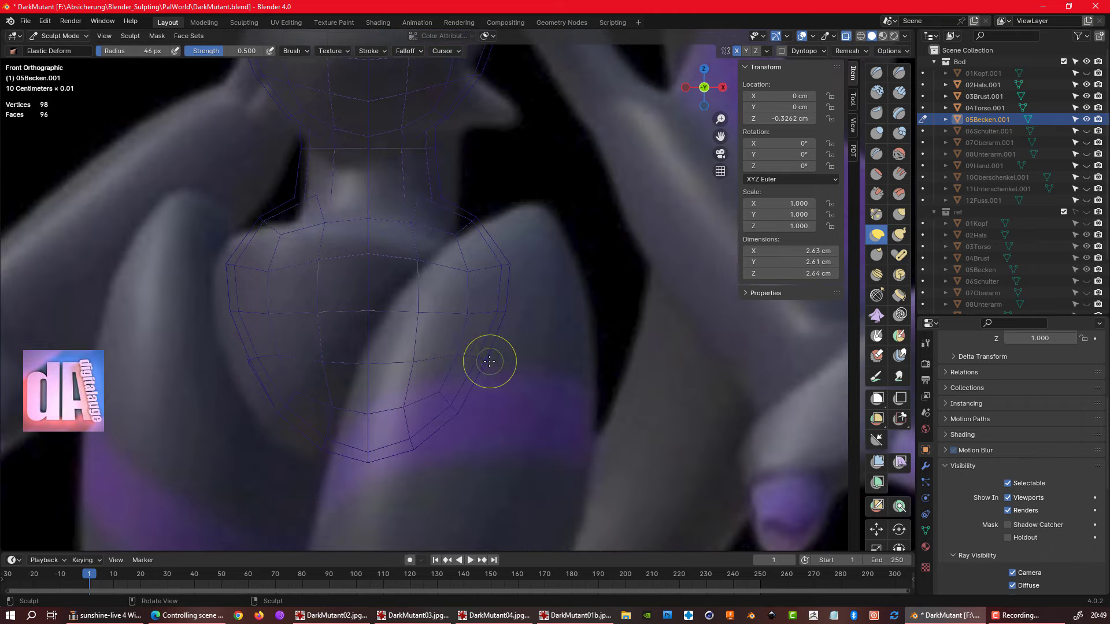
left_click(933, 213)
middle_click_drag(614, 339, 531, 373)
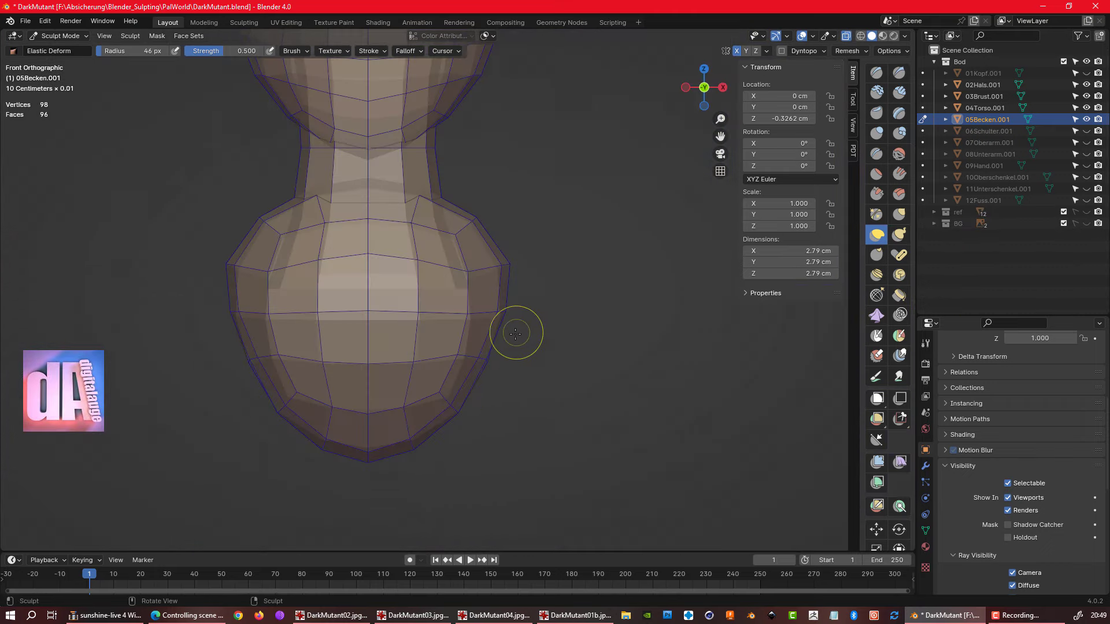
key("KP_3")
scroll(533, 377, "down", 3)
- Smooth the pelvis surface, return to Elastic Deform, and save the file
key("shift+s")
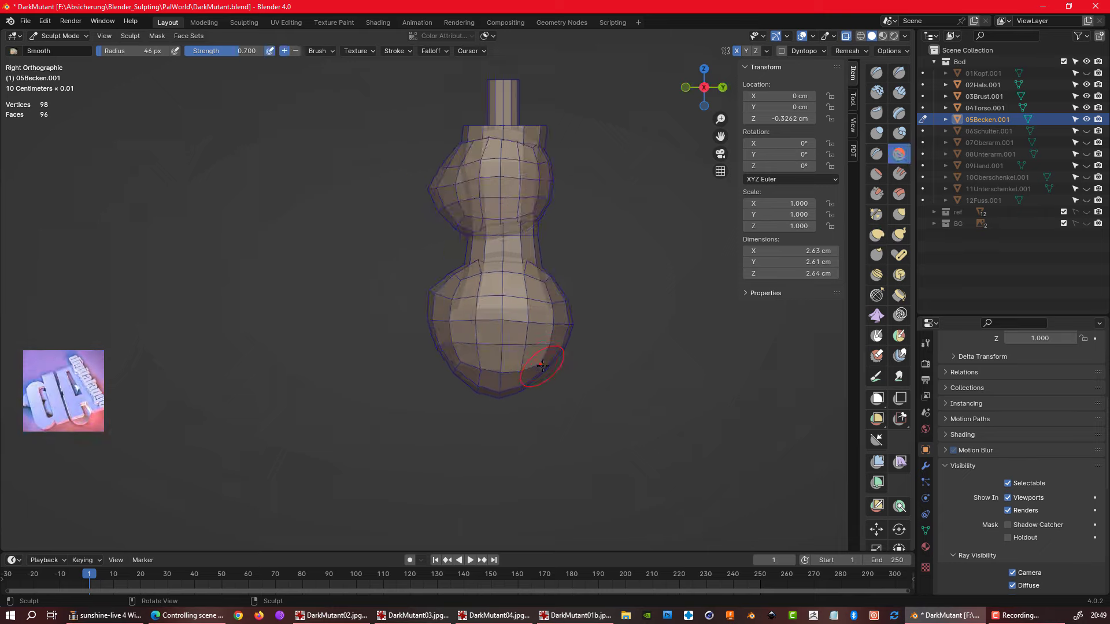
left_click(876, 234)
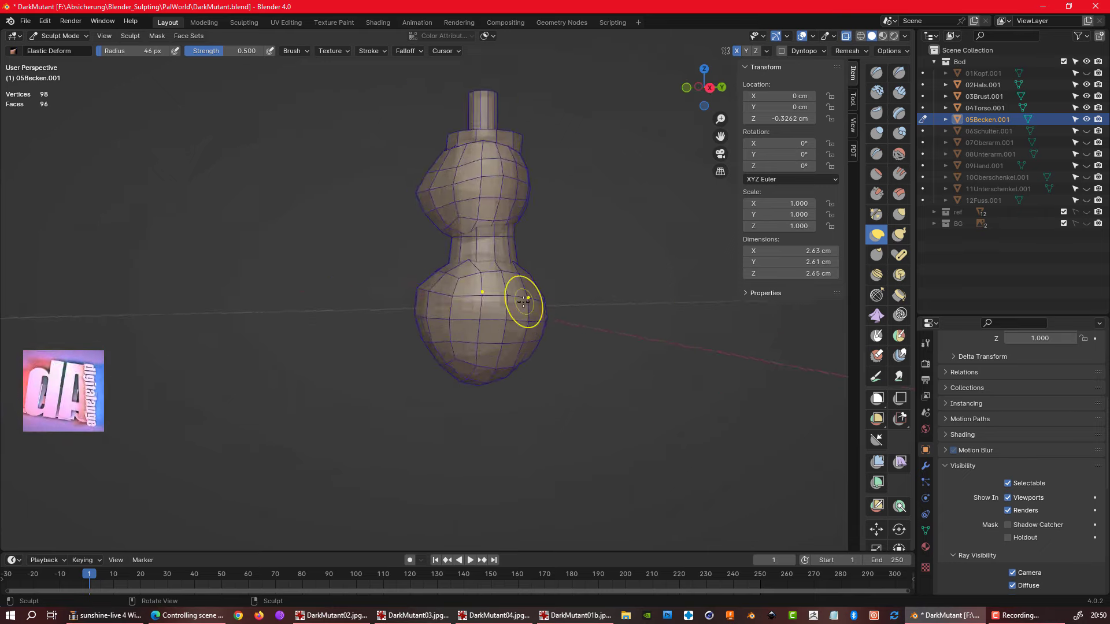
scroll(520, 297, "up", 4)
scroll(473, 303, "down", 3)
key("KP_1")
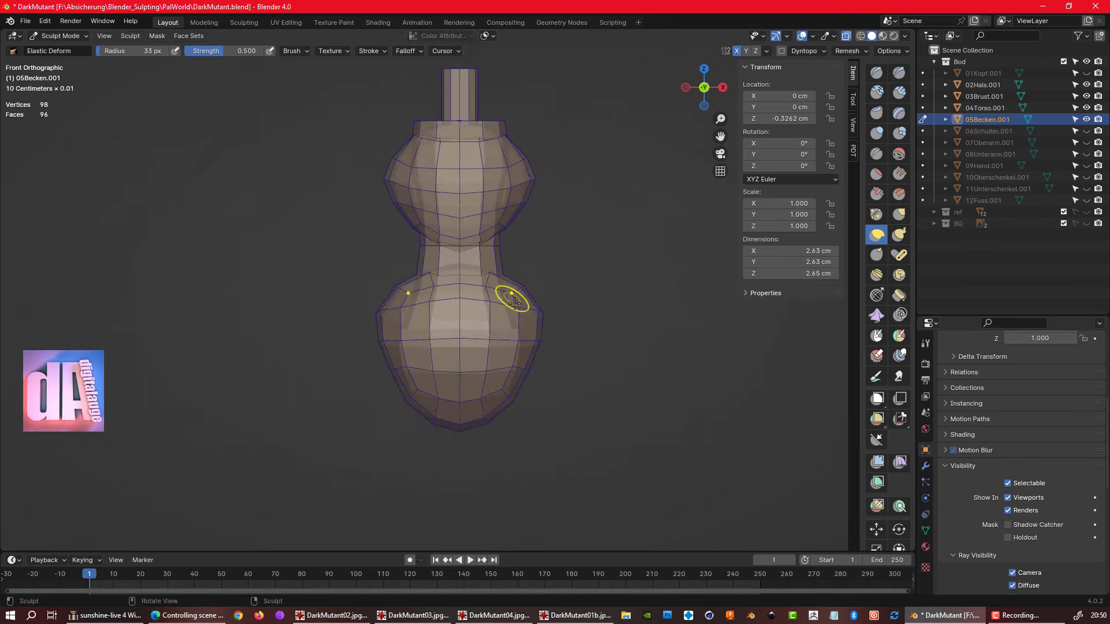
middle_click_drag(512, 335, 572, 349)
scroll(572, 349, "up", 3)
mouse_move(509, 260)
middle_mouse_down()
mouse_move(526, 364)
mouse_move(647, 347)
mouse_move(562, 376)
middle_mouse_up()
key("ctrl+s")
- Orbit around the body to check the rounded pelvis shape and save again
key("KP_3")
key("KP_3")
scroll(605, 254, "up", 2)
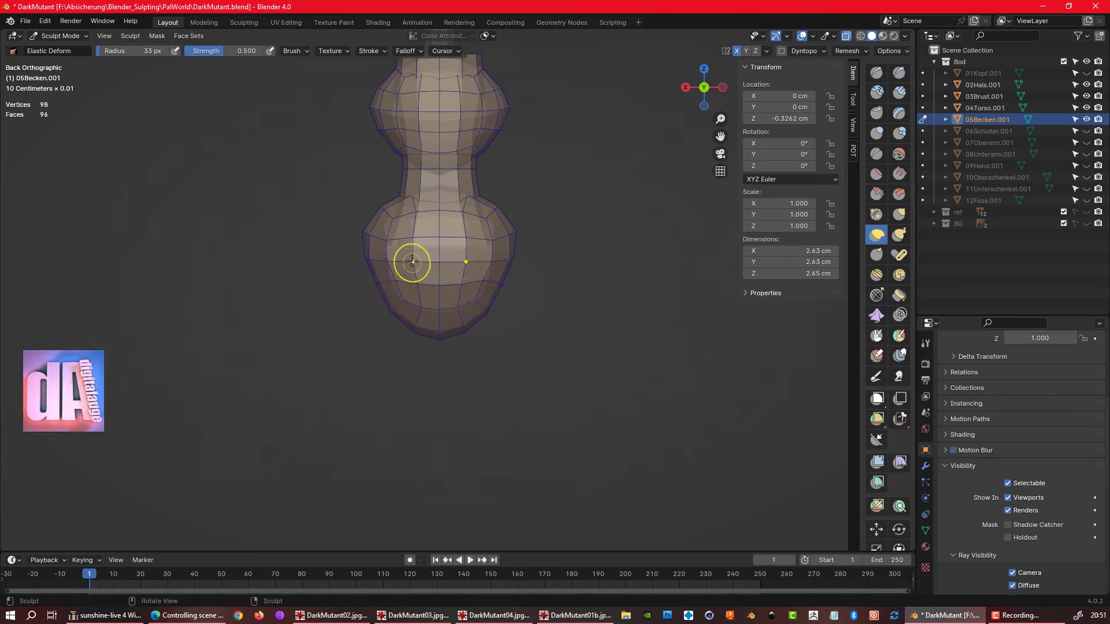
middle_click_drag(412, 262, 502, 298, "alt")
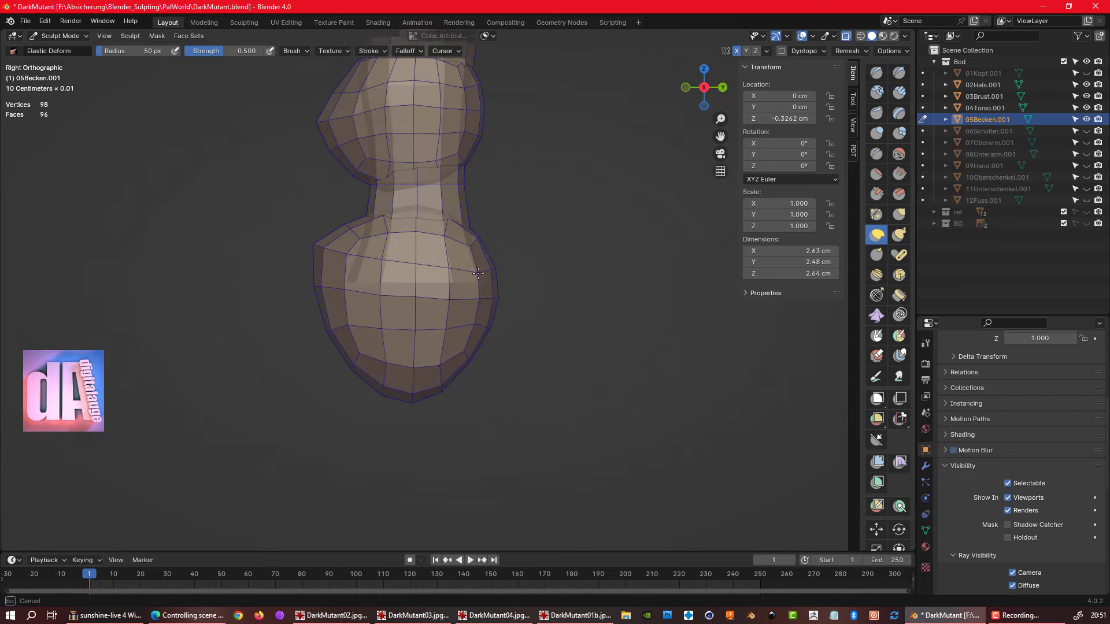
middle_click_drag(351, 369, 404, 324)
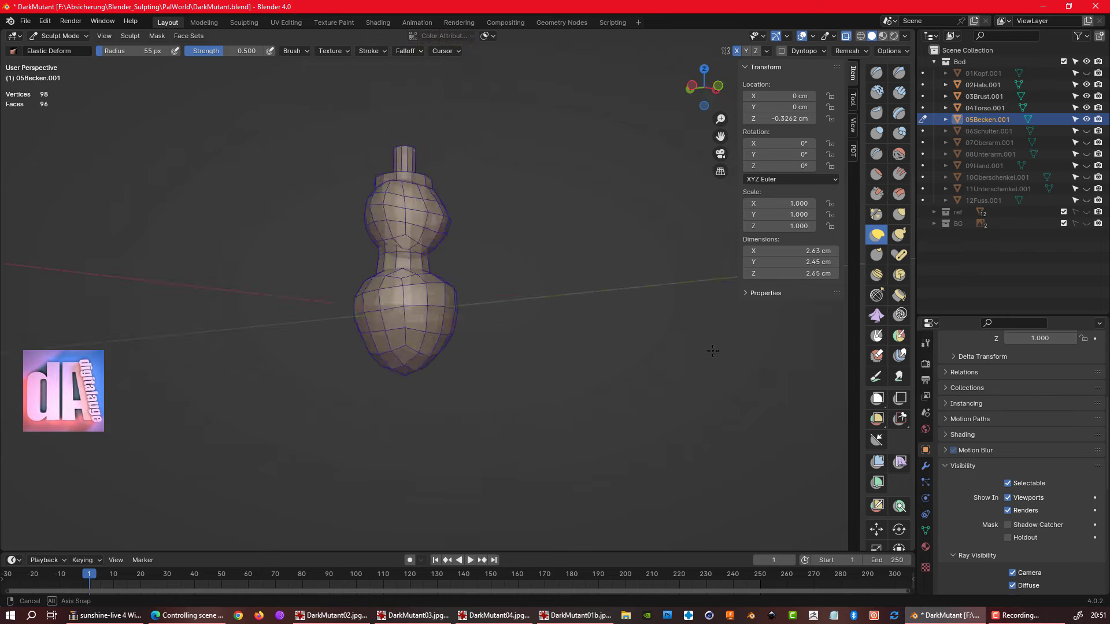
scroll(446, 310, "up", 2)
scroll(446, 310, "up", 3)
scroll(520, 347, "down", 4)
mouse_move(521, 347)
middle_mouse_down()
mouse_move(588, 366)
mouse_move(478, 325)
mouse_move(578, 231)
mouse_move(835, 152)
middle_mouse_up()
middle_click_drag(519, 167, 568, 283)
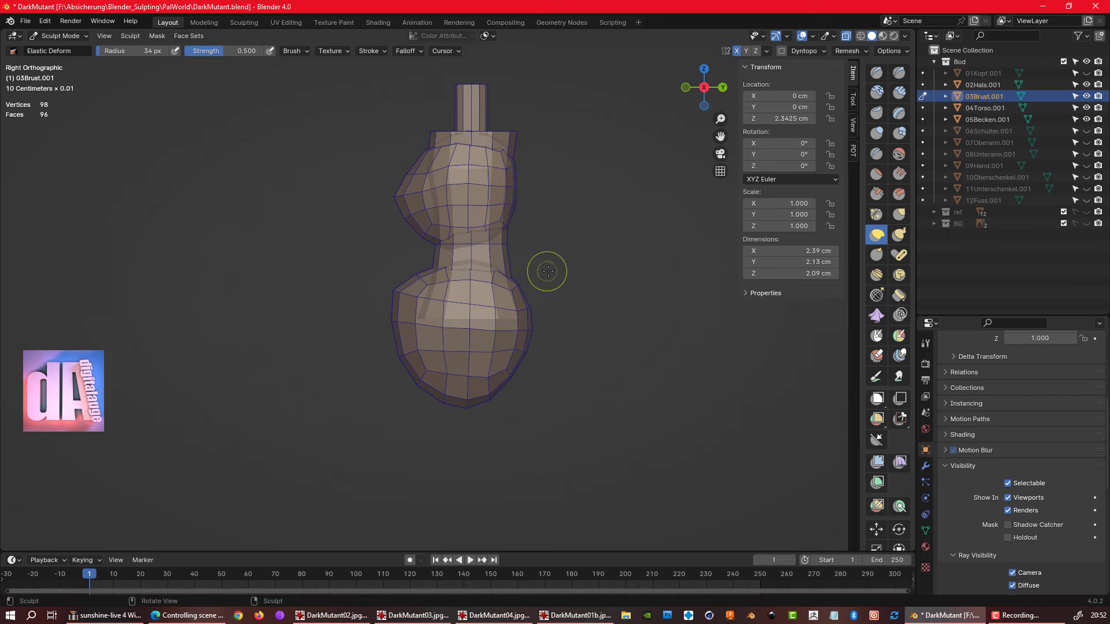
key("ctrl+s")
middle_click_drag(549, 324, 636, 260)
- Isolate the 10Oberschenkel.001 thigh and sculpt it in front and side views
left_click_drag(1086, 96, 1086, 119)
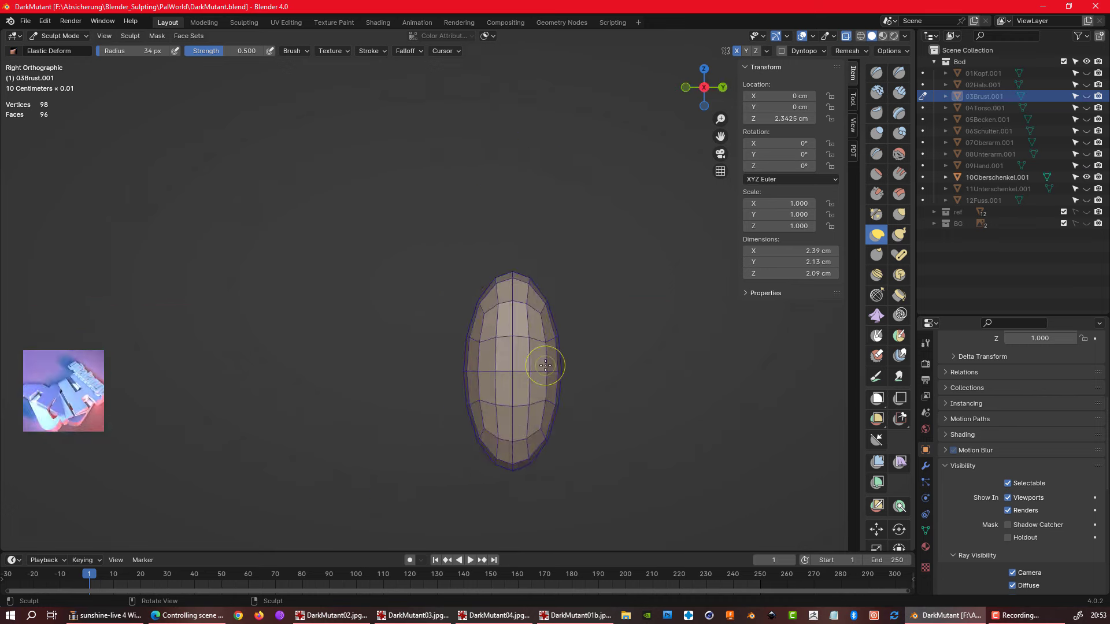
key("KP_1")
key("alt+q")
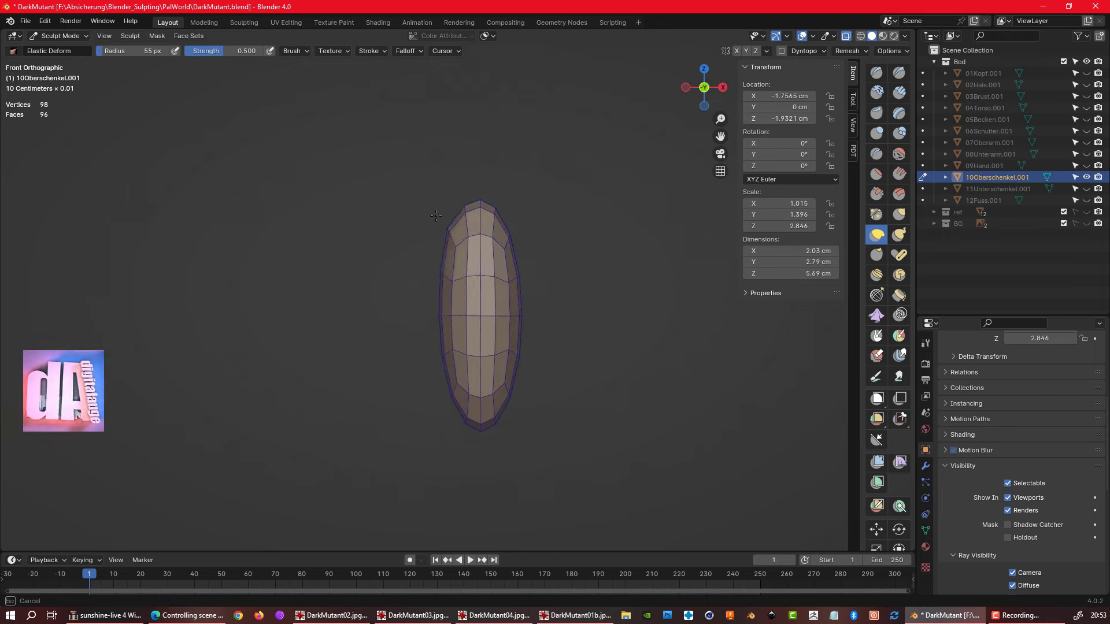
key("KP_3")
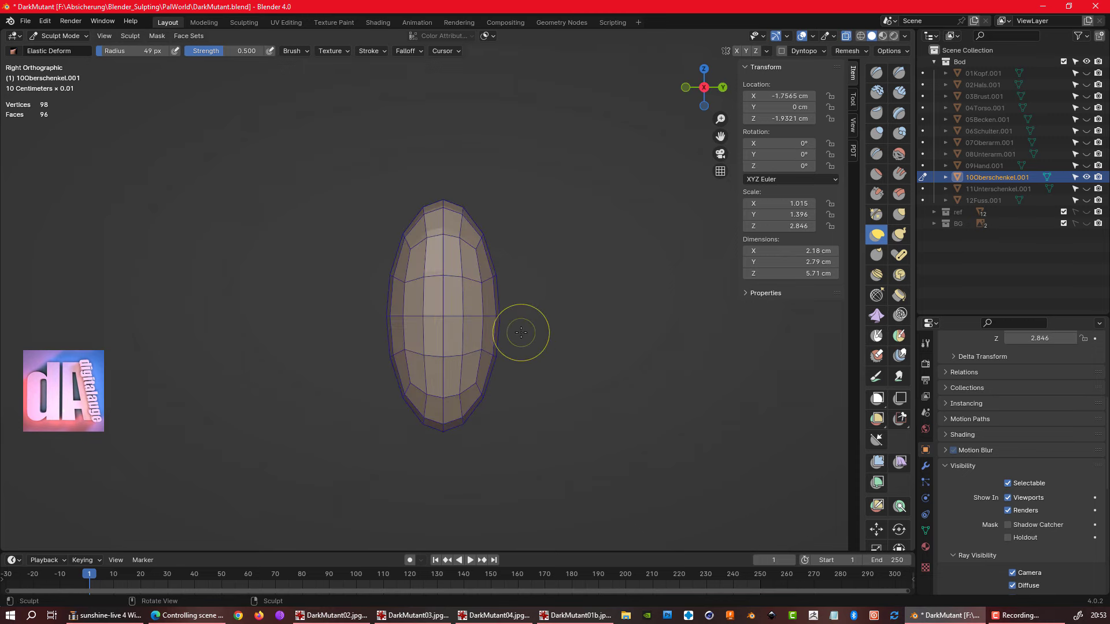
key("KP_1")
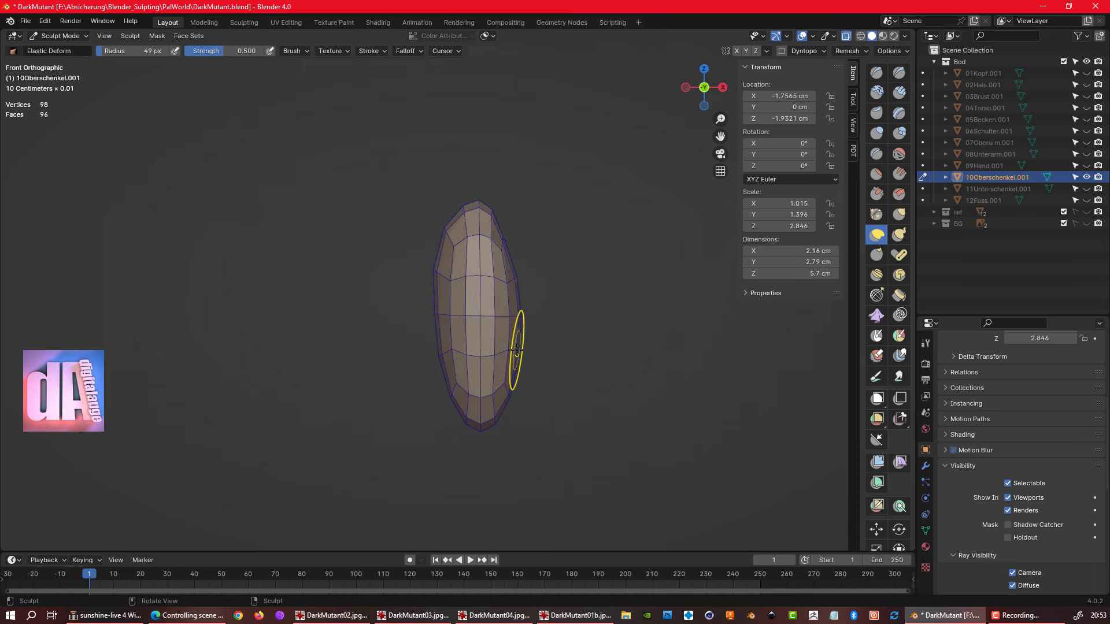
middle_click_drag(485, 317, 502, 347, "alt")
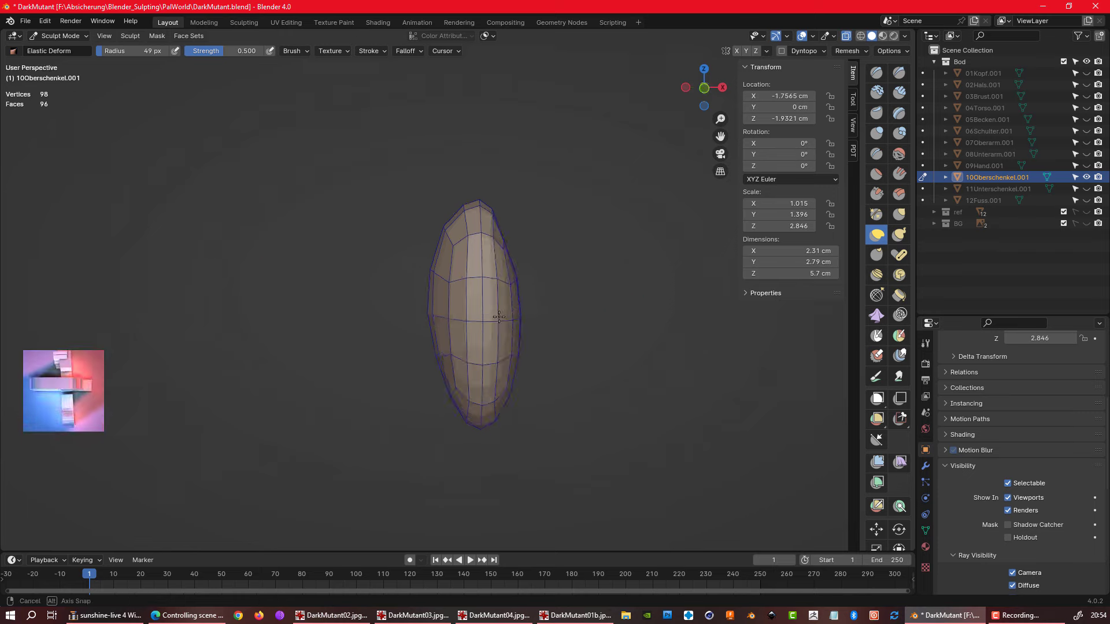
mouse_move(440, 245)
middle_mouse_down("alt")
mouse_move(509, 295)
mouse_move(457, 348)
mouse_move(511, 346)
middle_mouse_up("alt")
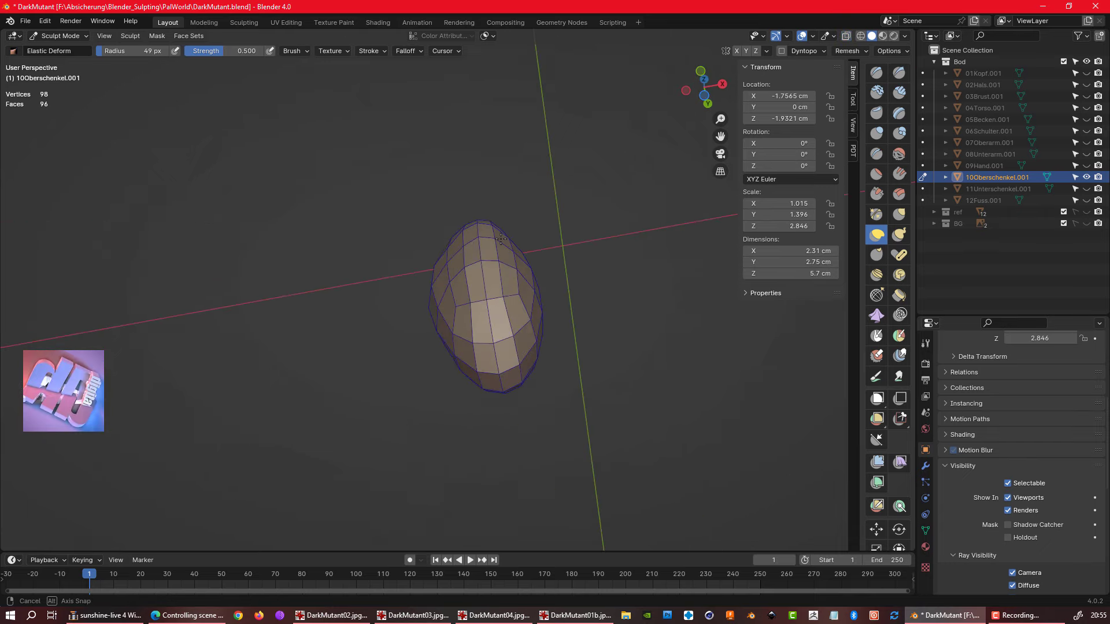
- Check the thigh's shape against the reference images from several angles
middle_click_drag(510, 346, 545, 266, "alt")
left_click(1063, 213)
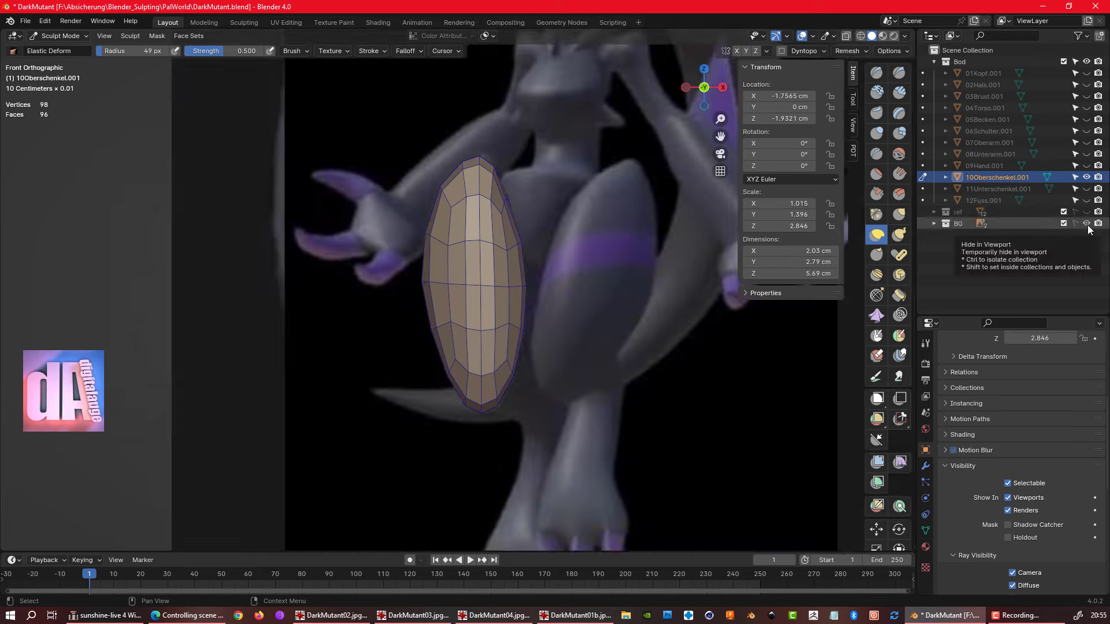
middle_click_drag(540, 211, 374, 291)
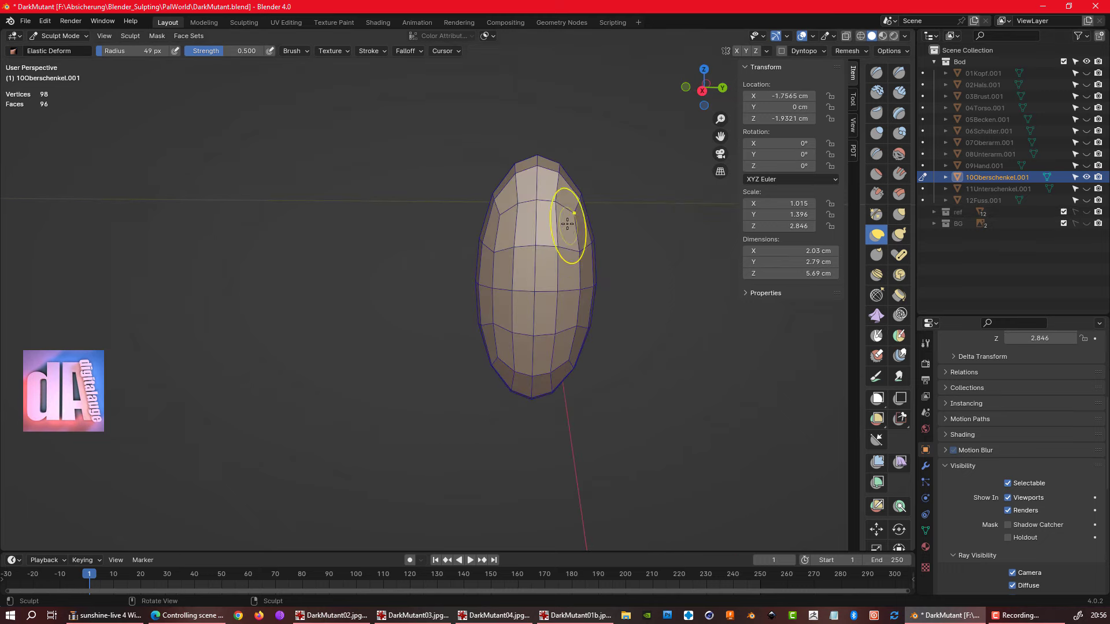
middle_click_drag(575, 267, 437, 233)
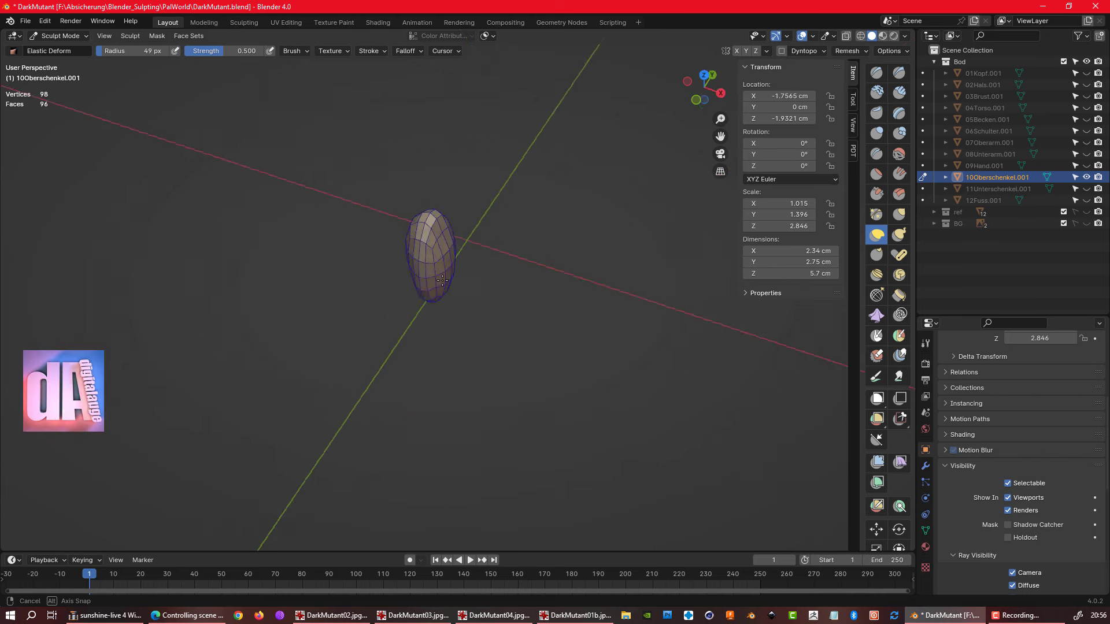
scroll(436, 232, "up", 5)
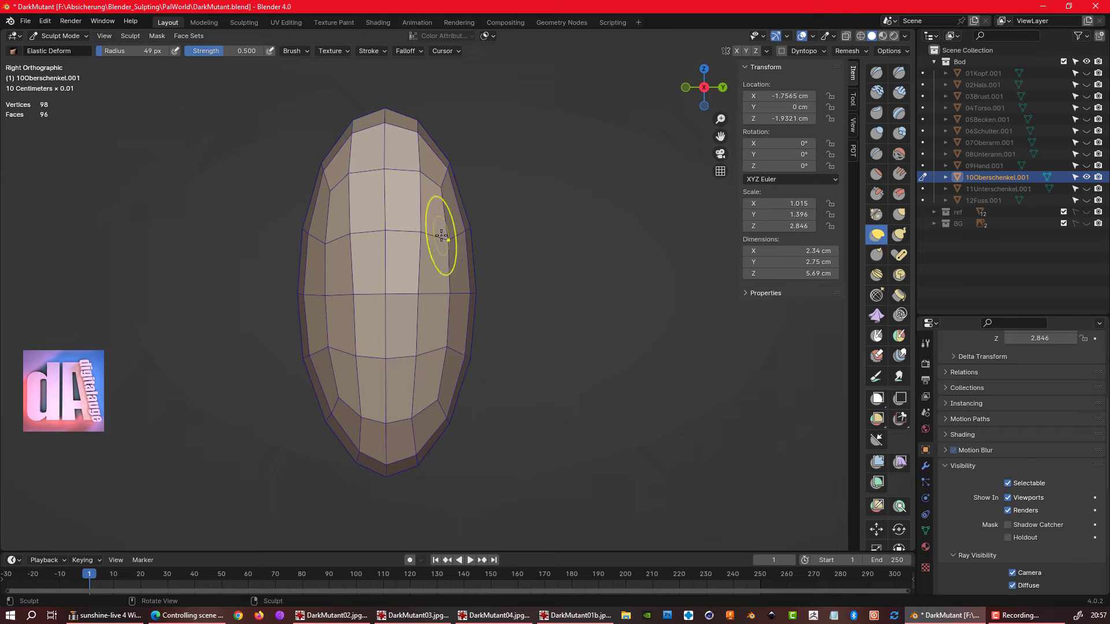
scroll(417, 239, "down", 3)
- Add an edge loop to the lower leg and slightly enlarge that ring
key("ctrl+Tab")
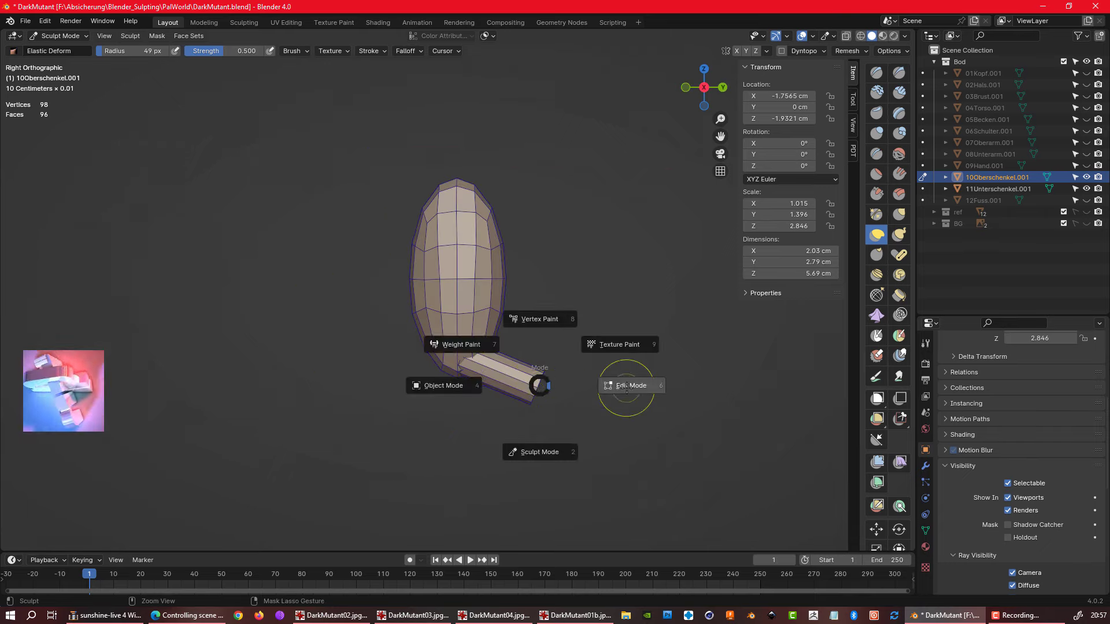
left_click(612, 384)
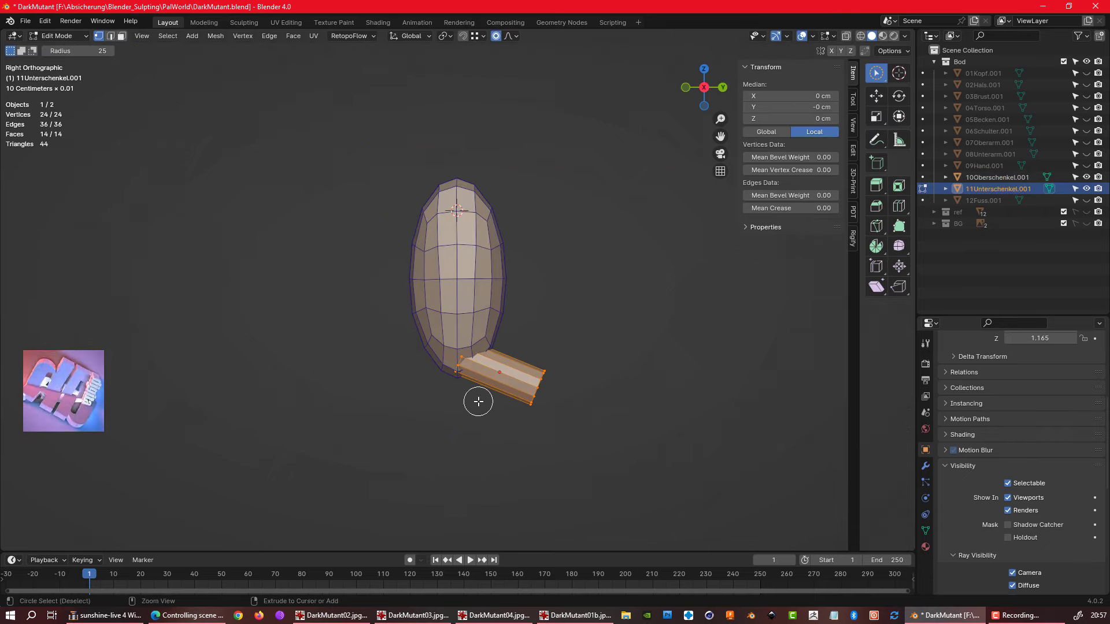
left_click(514, 381)
key("KP_1")
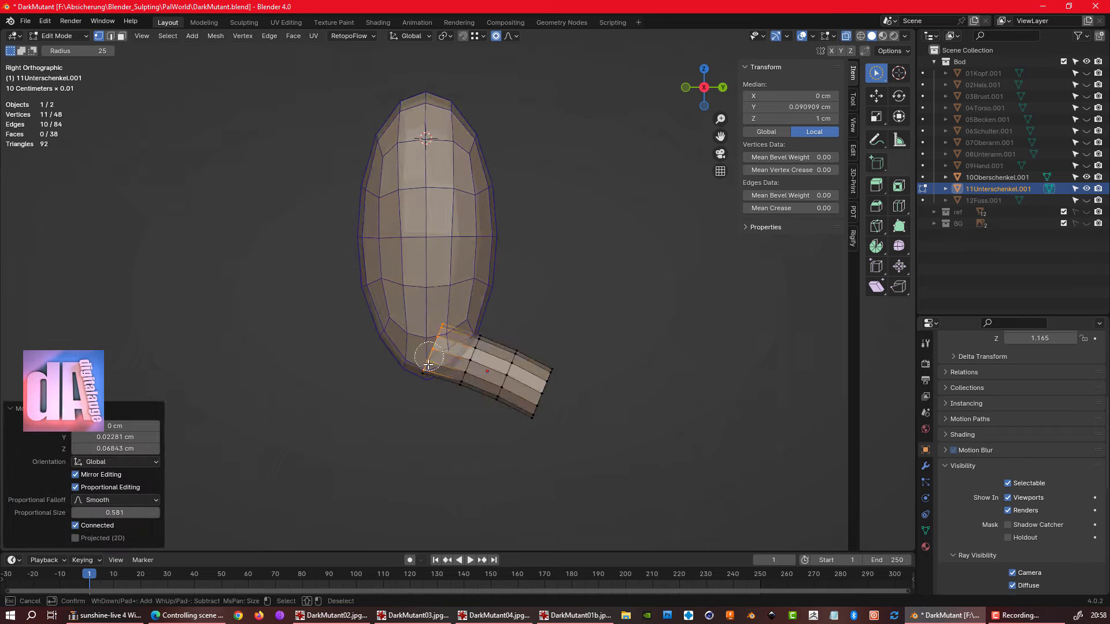
key("s")
left_click(503, 354)
middle_click_drag(503, 354, 493, 347)
scroll(483, 335, "up", 3)
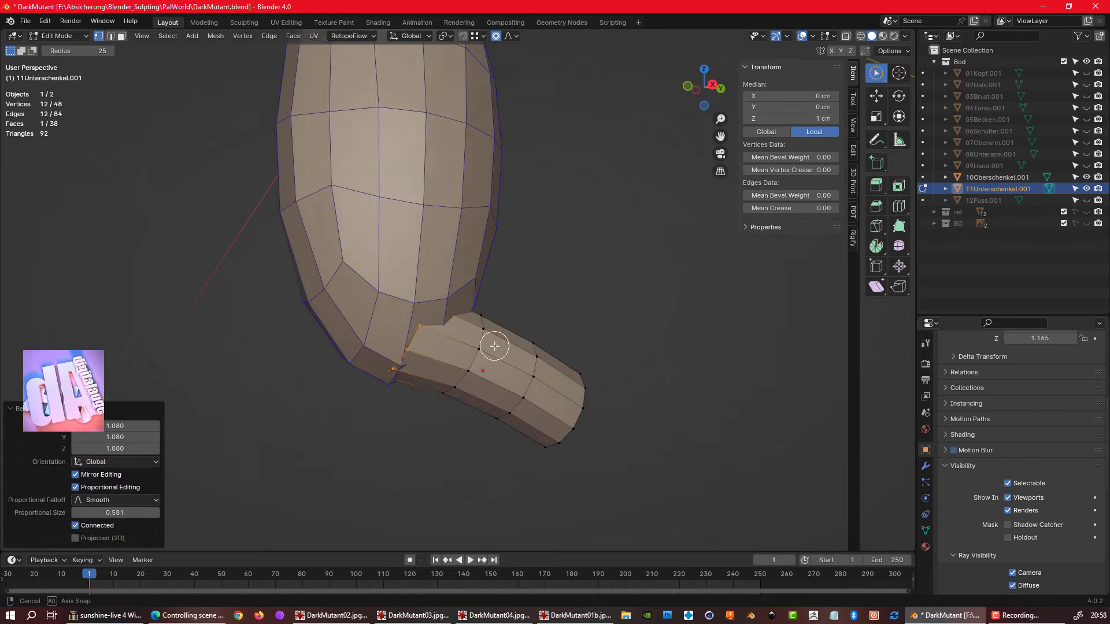
- Move and tilt the lower-leg piece into place beneath the thigh
key("Tab")
key("KP_3")
key("g")
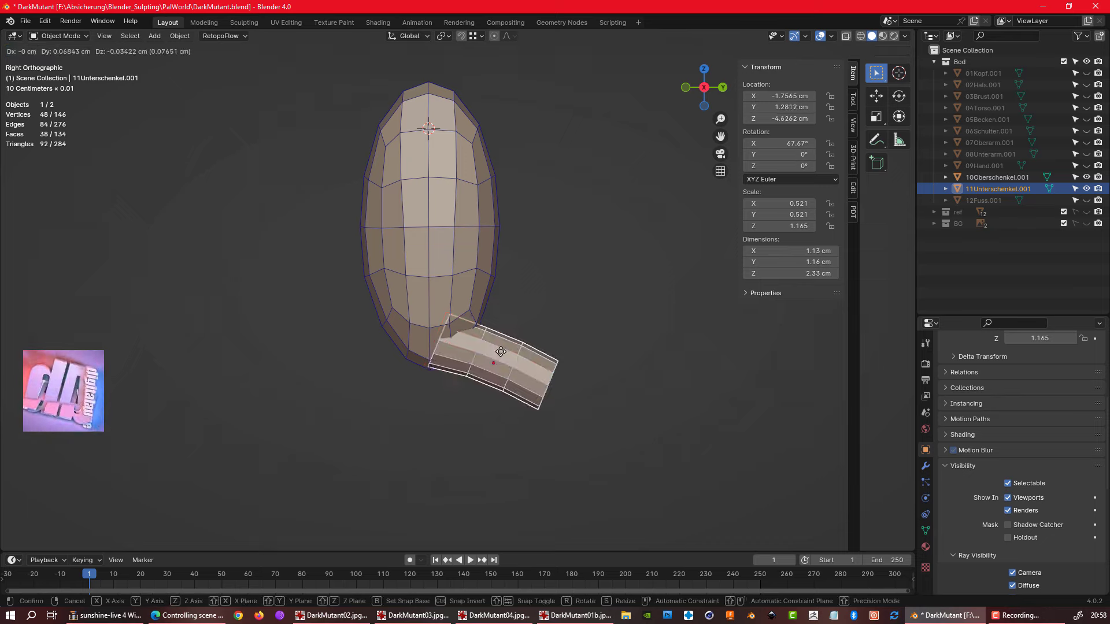
left_click(503, 350)
key("r")
left_click(639, 292)
key("g")
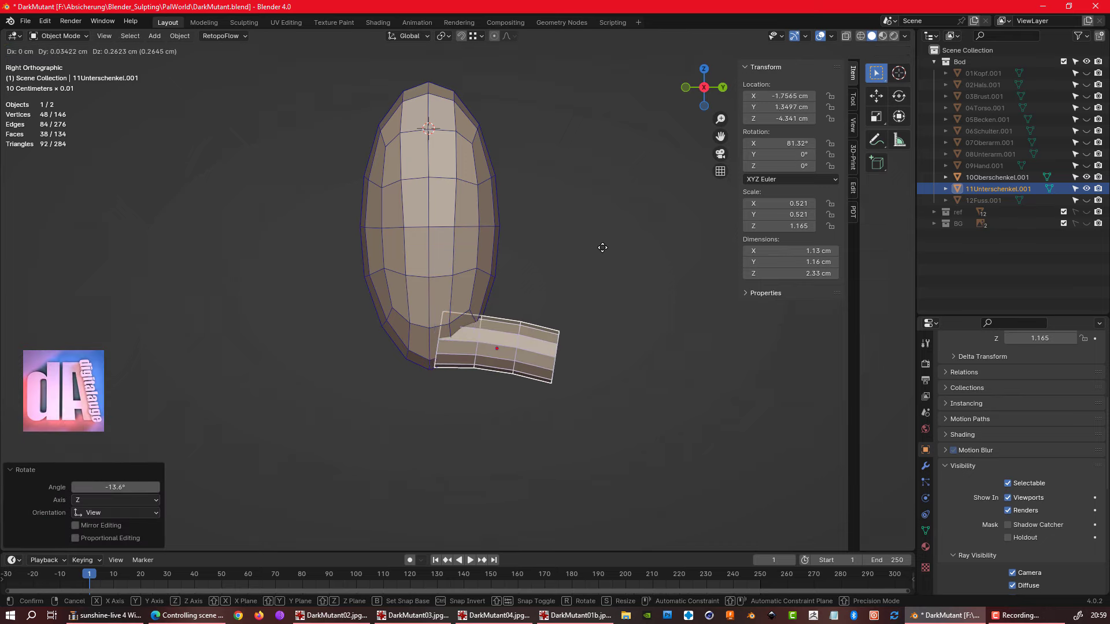
left_click(555, 289)
scroll(519, 321, "up", 3)
middle_click_drag(519, 321, 549, 327)
- Narrow the lower leg along X and reveal the hidden 12Fuss.001 foot piece
key("s")
key("x")
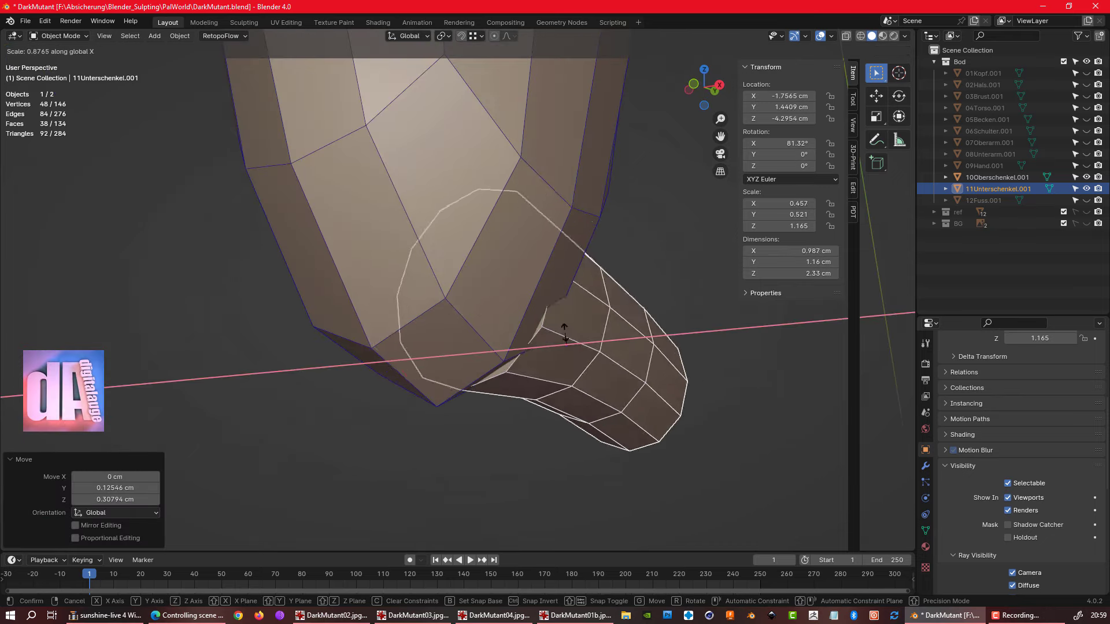
key("Escape")
scroll(515, 345, "down", 5)
left_click(1086, 200)
key("ctrl+Tab")
- Add four edge loops to the foot cylinder, move it, and save the file
left_click(619, 325)
key("ctrl+r")
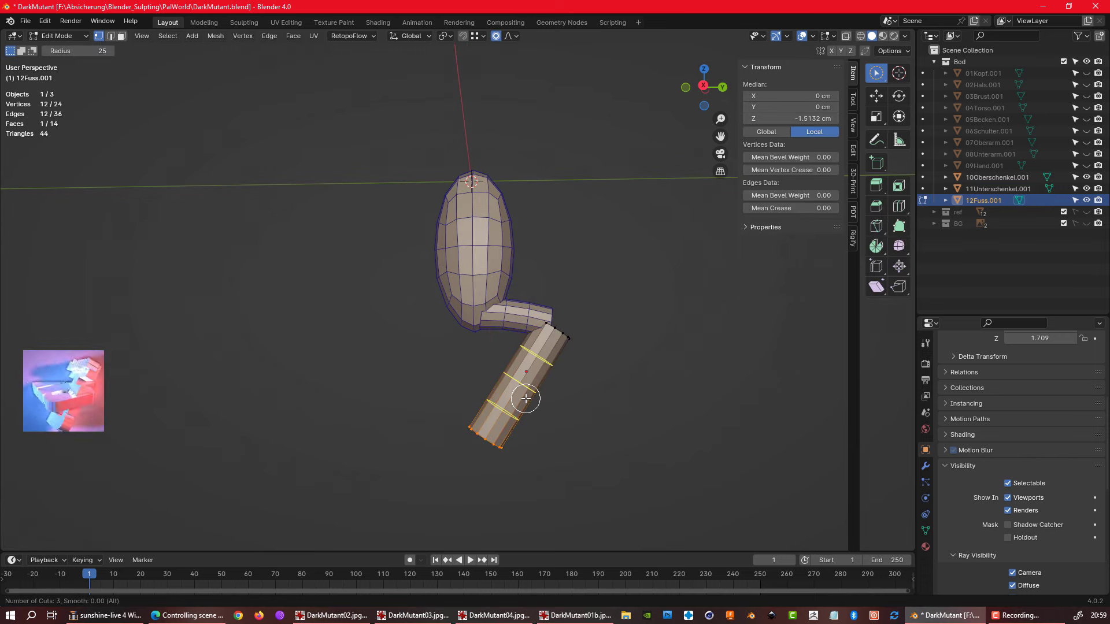
left_click(525, 399)
key("a")
key("KP_3")
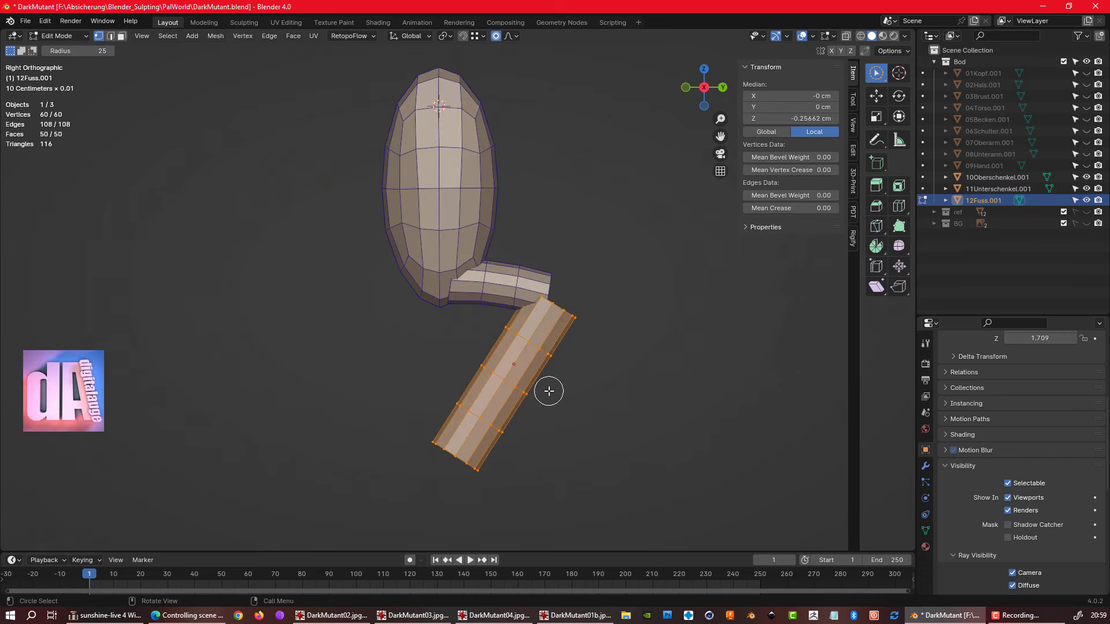
key("g")
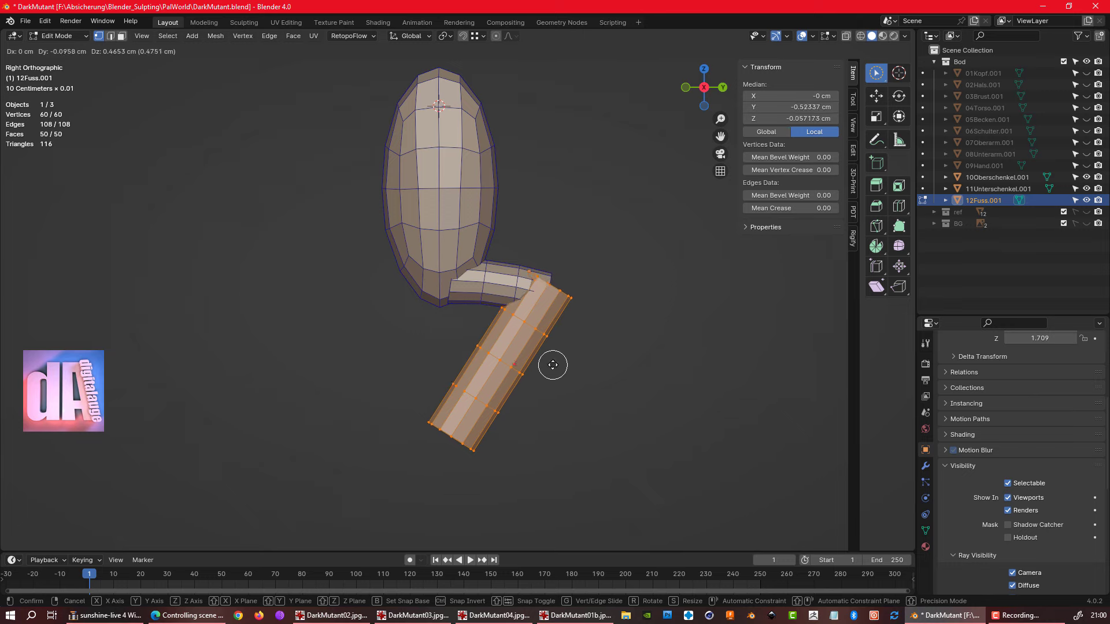
left_click(551, 366)
key("ctrl+z")
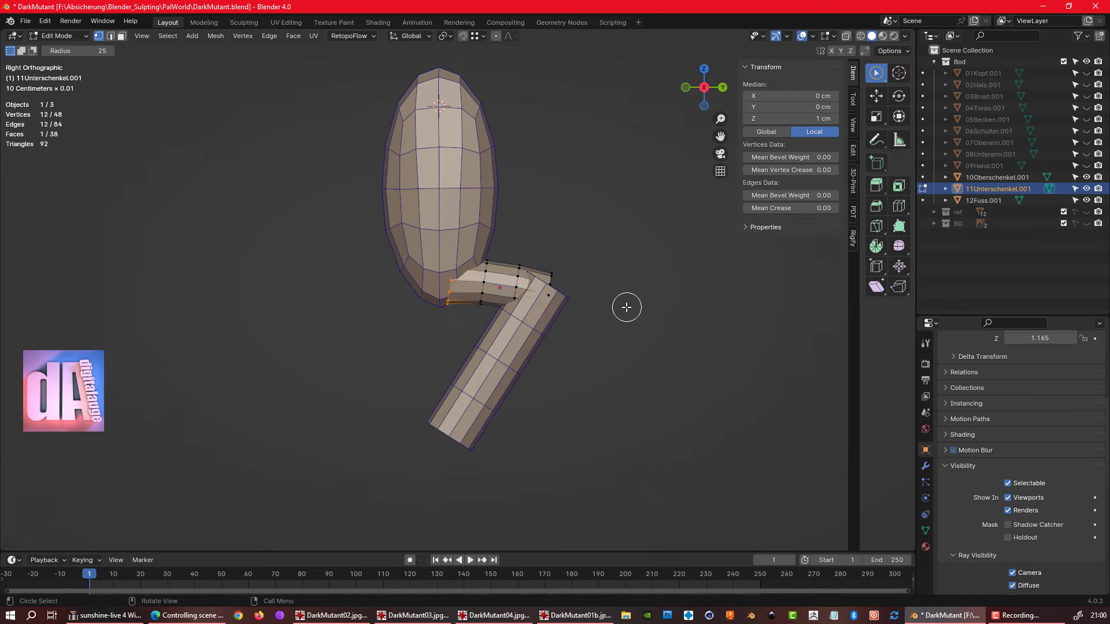
key("ctrl+shift+z")
key("ctrl+s")
- Attach the foot at the bottom of the lower leg and nudge the knee vertices
key("g")
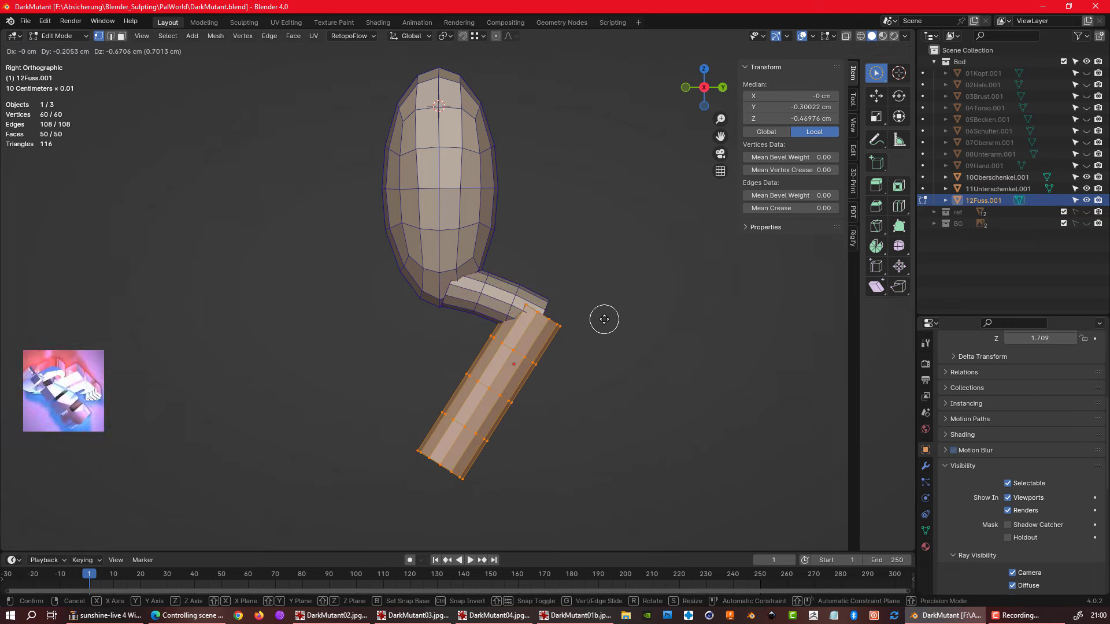
left_click(610, 312)
left_click(923, 189)
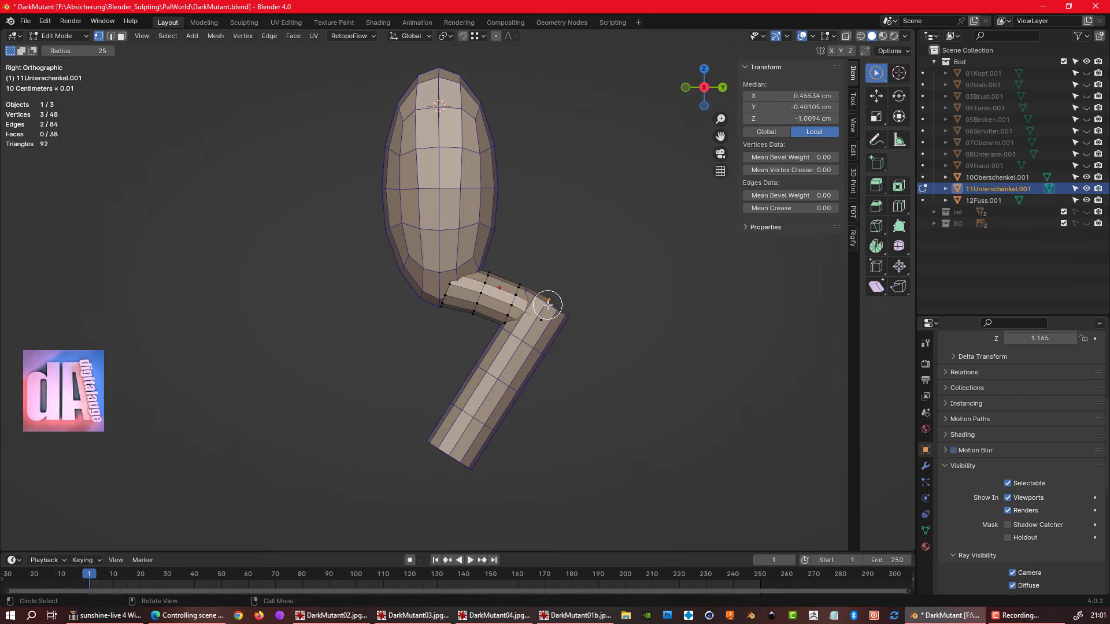
key("g")
left_click(578, 312)
- Reposition the knee edge loop and save the file
key("z")
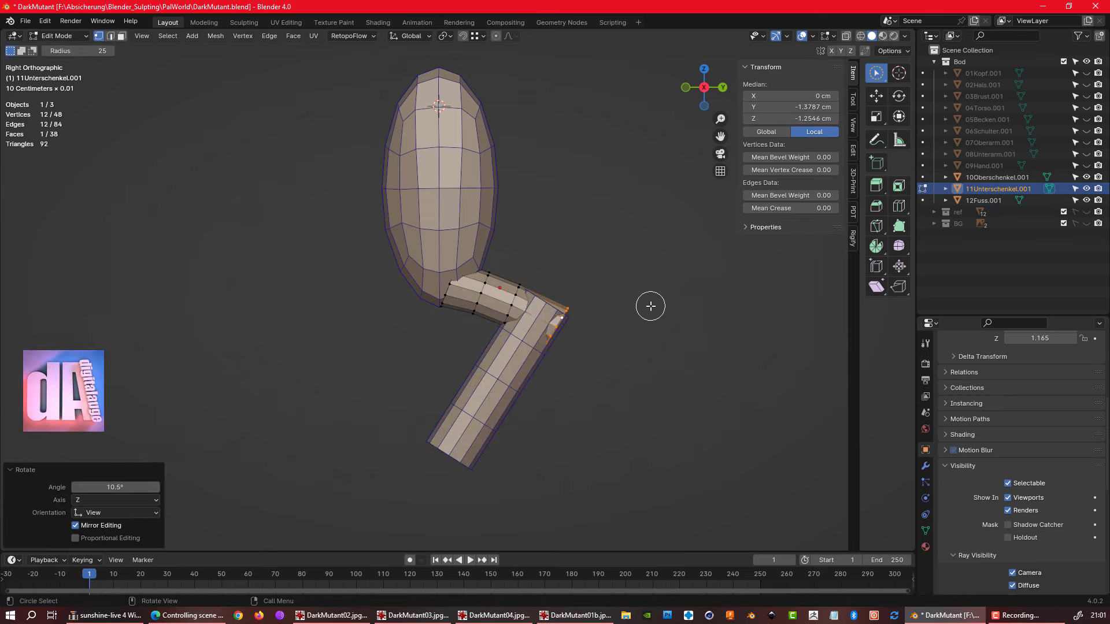
key("2")
scroll(520, 292, "up", 7)
left_click(521, 290, "alt")
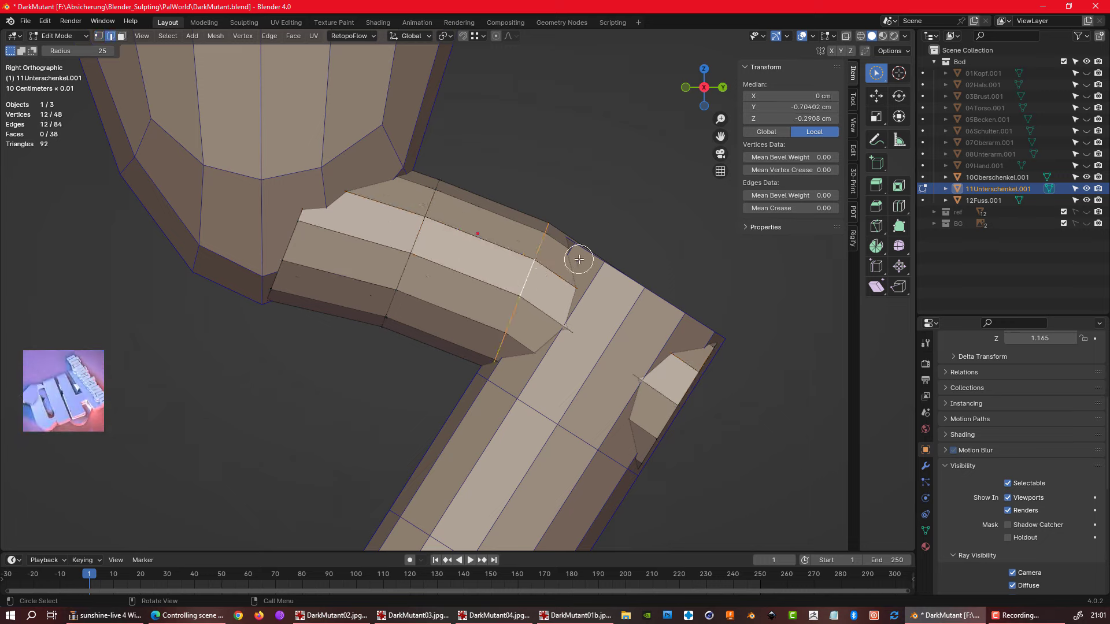
scroll(579, 259, "down", 5)
key("g")
left_click(585, 237)
scroll(537, 269, "down", 2)
key("ctrl+s")
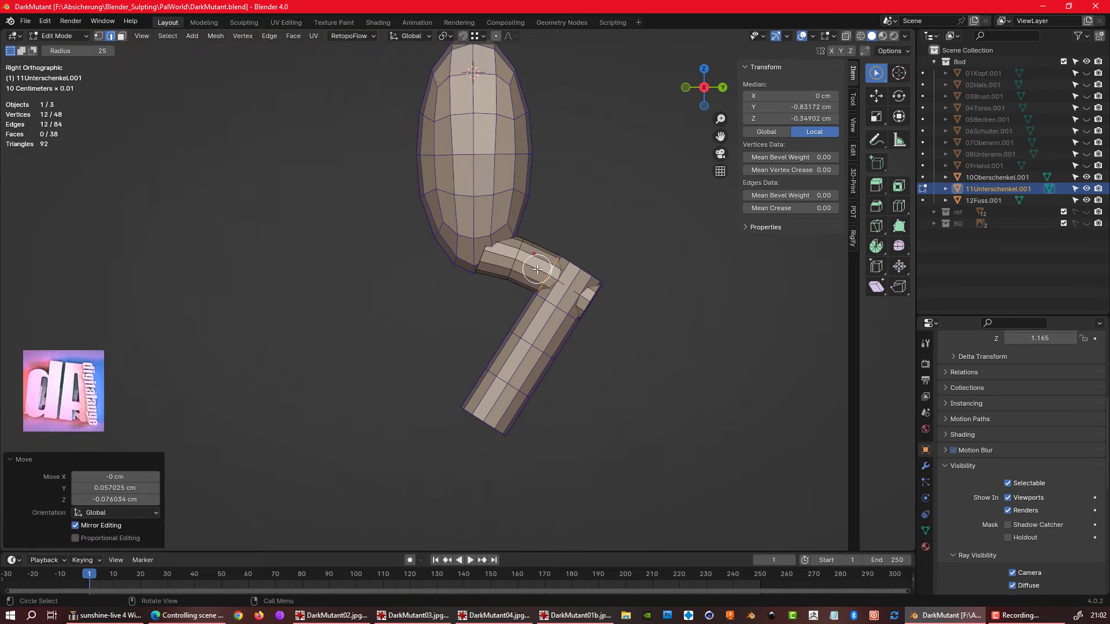
- Show the reference image collection and widen the foot's bottom ring
scroll(679, 295, "down", 3)
left_click(1087, 223)
key("KP_1")
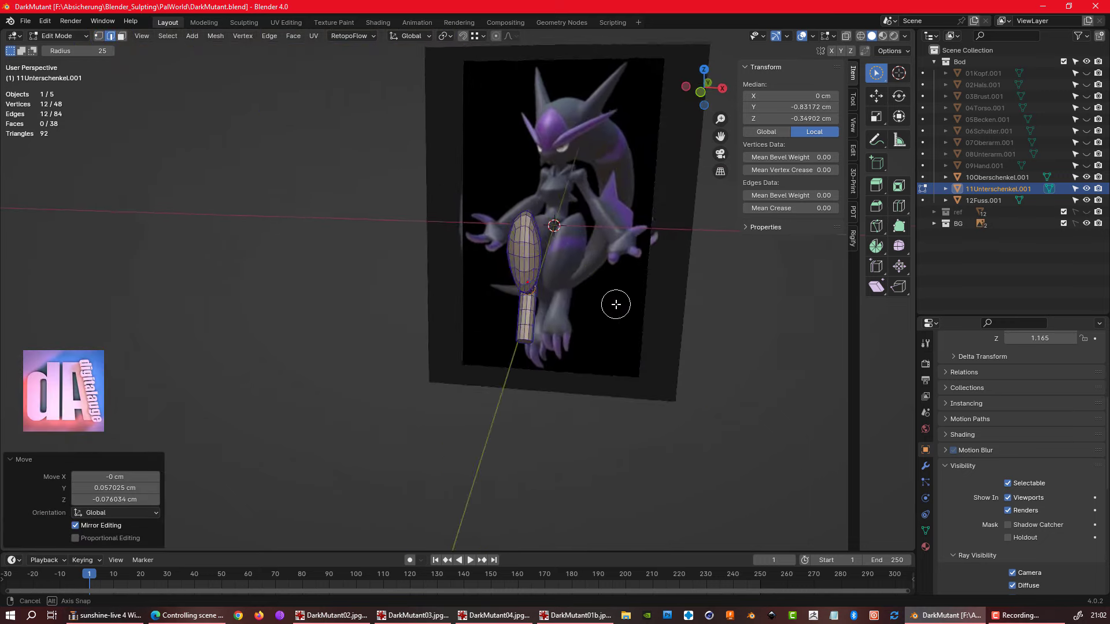
scroll(615, 305, "up", 5)
key("1")
scroll(497, 309, "up", 1)
left_click(518, 315, "alt")
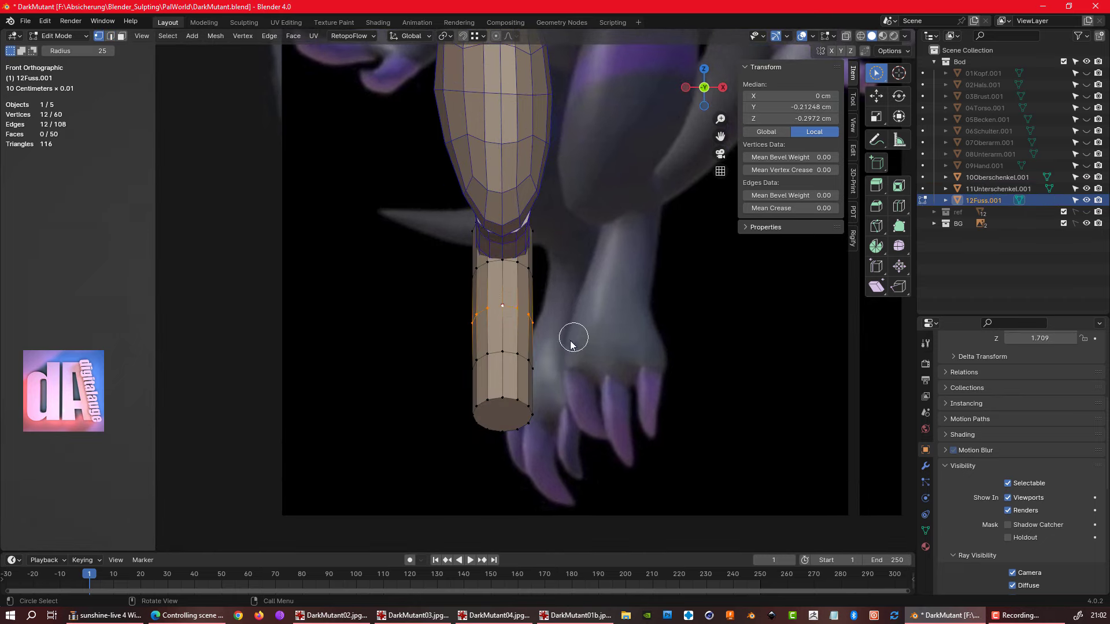
left_click(521, 428, "alt")
key("s")
left_click(612, 365)
- Rescale the foot's middle rings to shape its profile
left_click(528, 353, "alt")
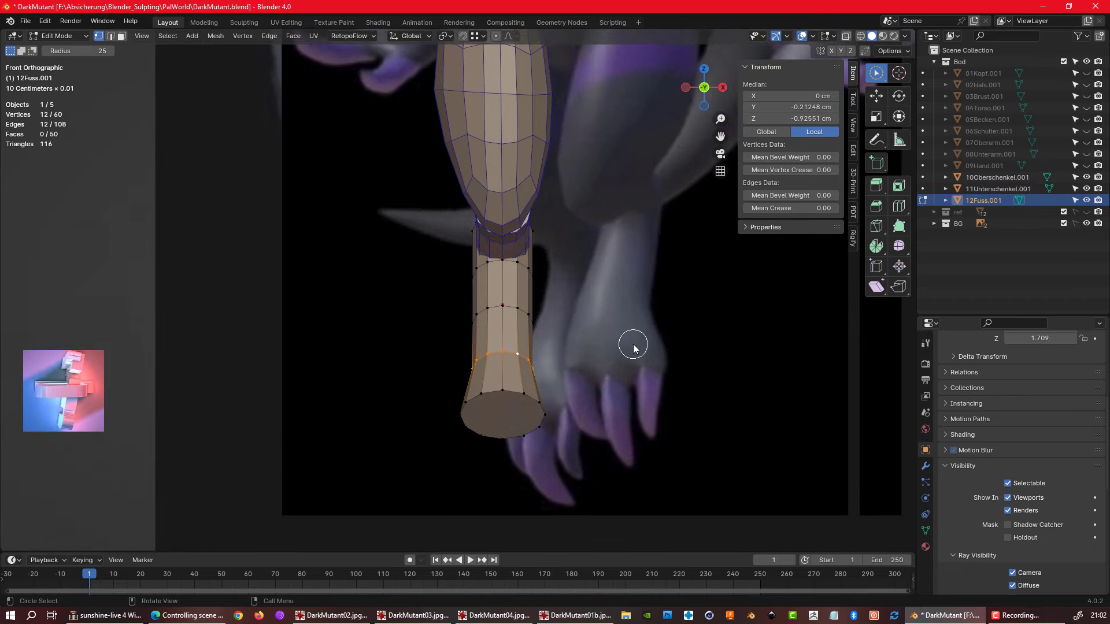
key("s")
left_click(649, 347)
key("c")
left_click_drag(542, 312, 515, 314)
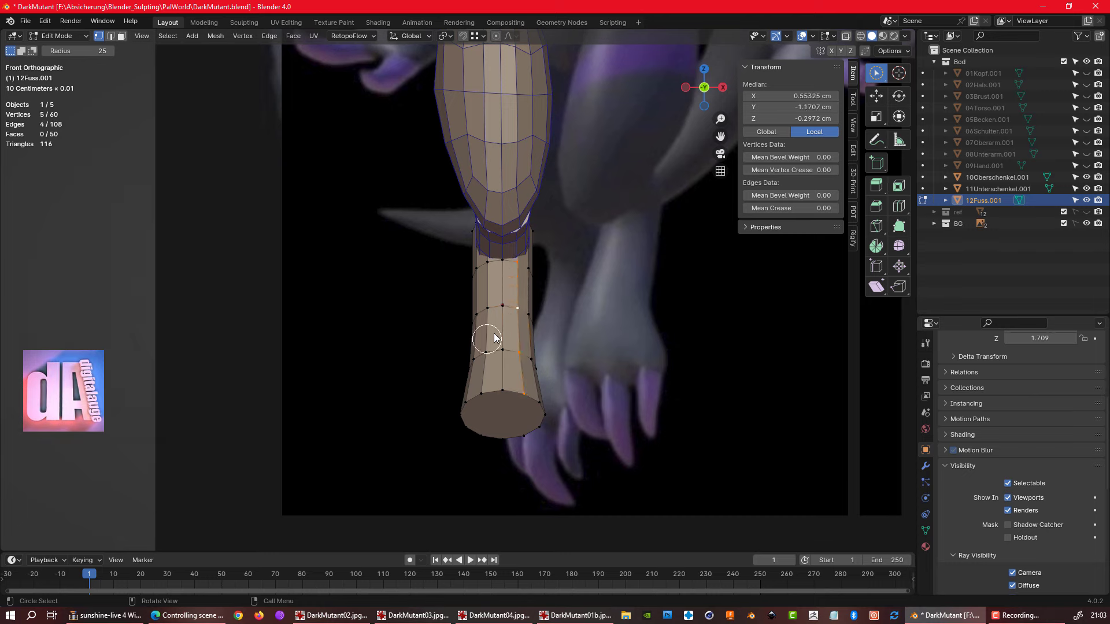
key("KP_3")
left_click(533, 281, "alt")
key("s")
left_click(644, 377)
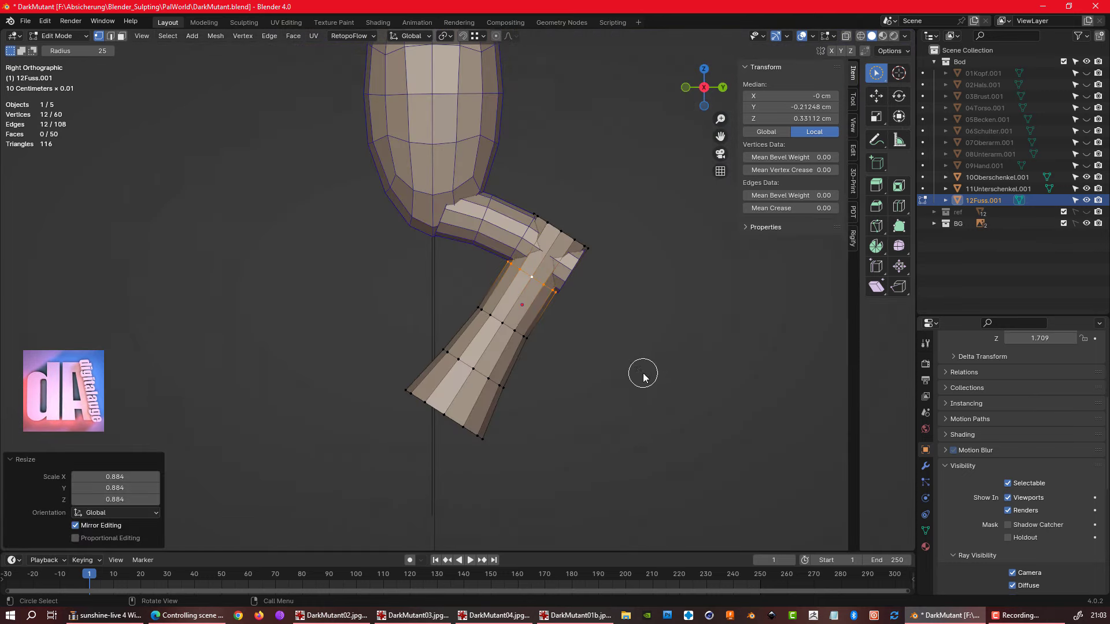
- Flatten the whole foot along its local Y axis and target its end face
key("a")
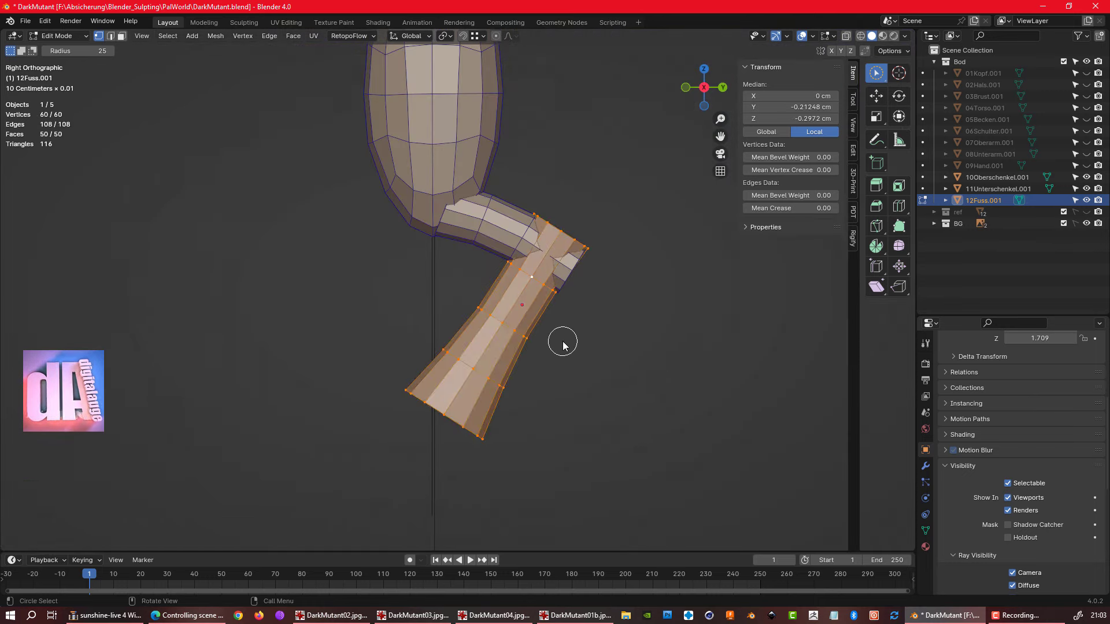
key("s")
key("y")
key("y")
left_click(543, 338)
key("3")
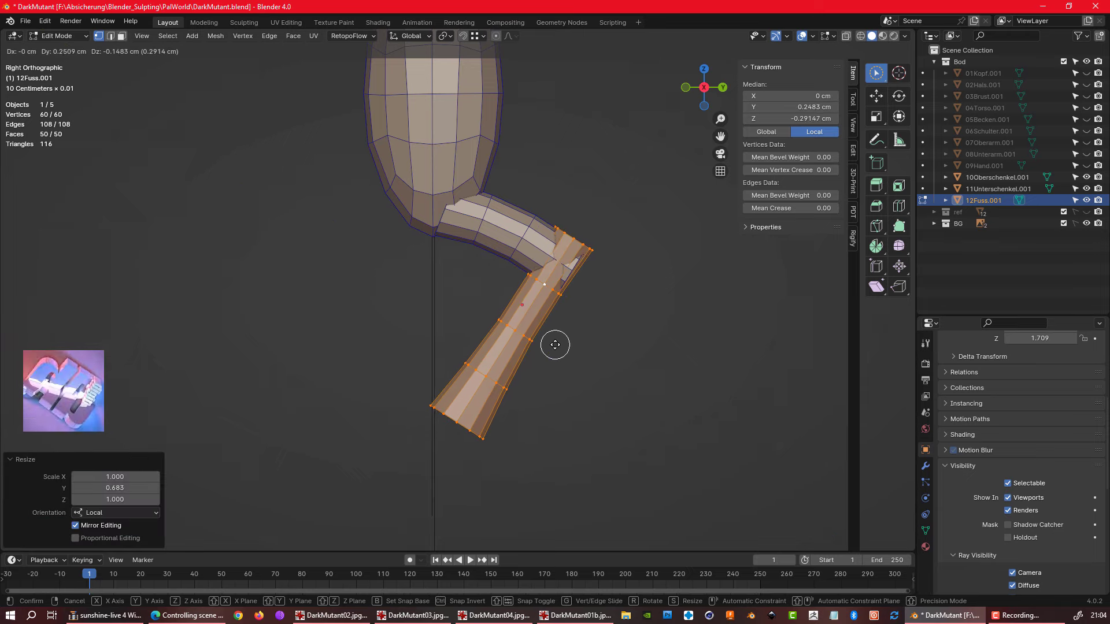
middle_click_drag(555, 344, 488, 397)
right_click(481, 397)
key("Escape")
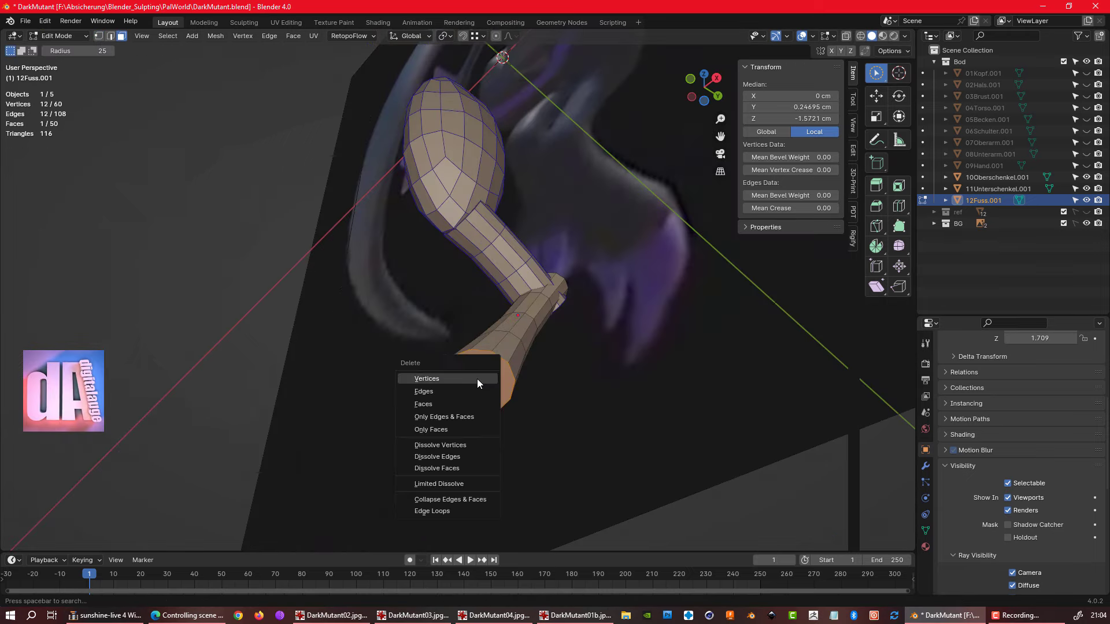
- Delete the foot's end face and grid-fill the hole with Span 2
left_click(457, 404)
scroll(472, 377, "up", 1)
scroll(472, 376, "up", 3)
scroll(472, 377, "down", 2)
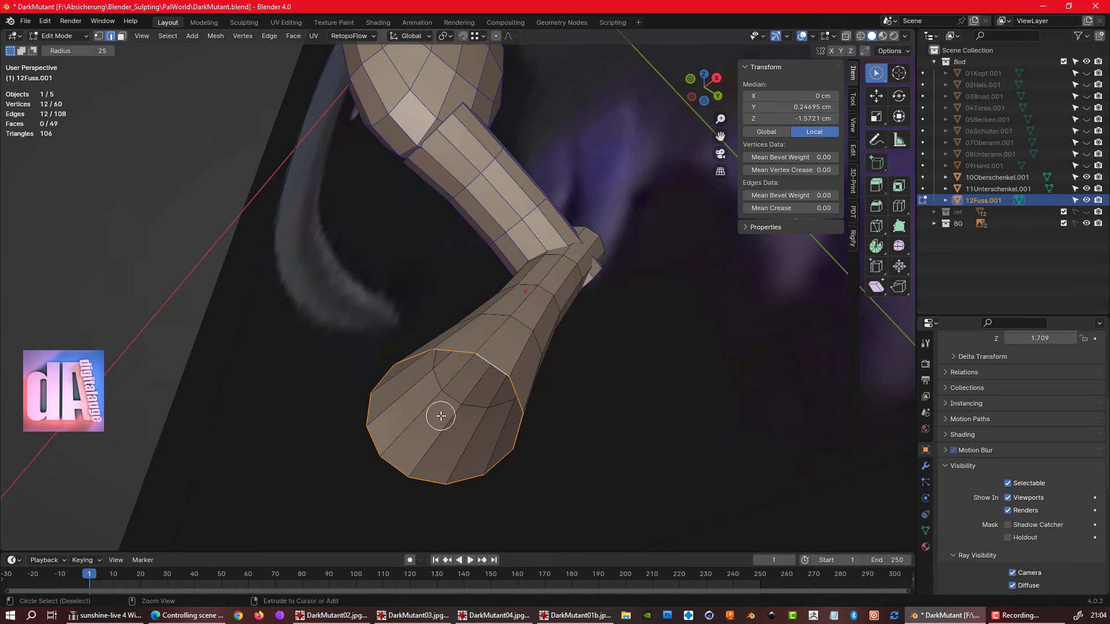
right_click(488, 353)
left_click(411, 492)
middle_click_drag(489, 352, 498, 300)
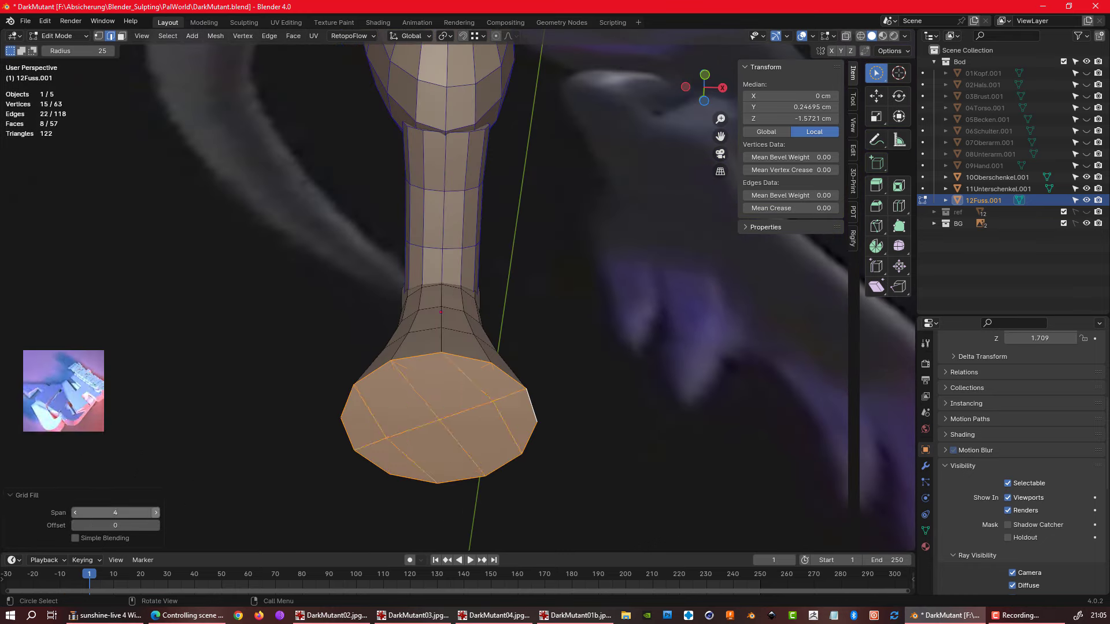
left_click(75, 512)
left_click(74, 512)
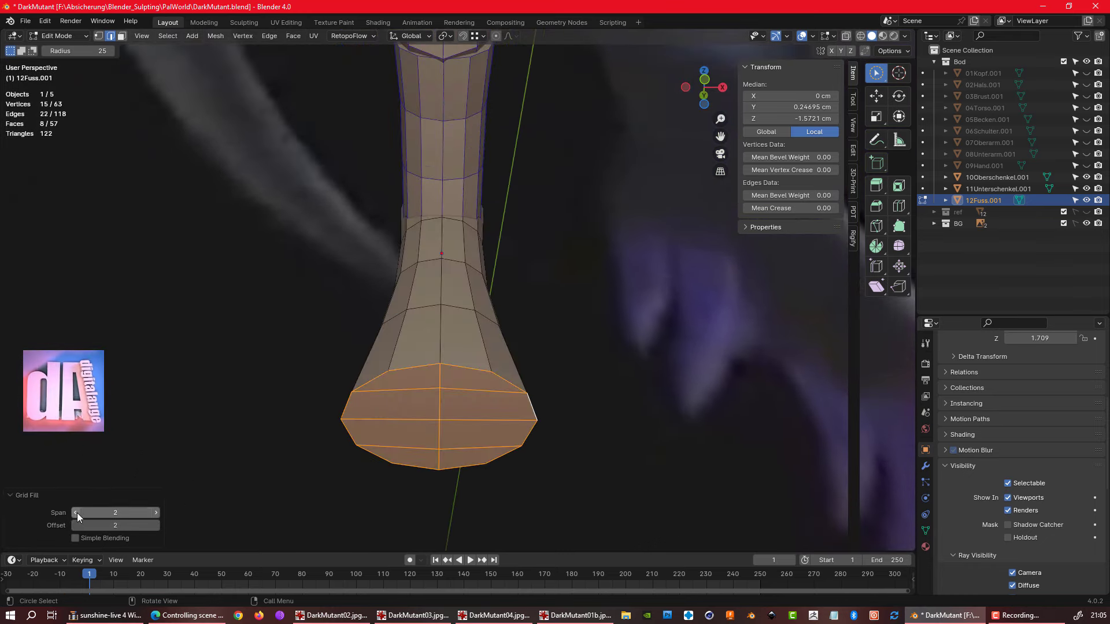
- Pull one tip vertex along local Z into a point
left_click(415, 393)
key("KP_3")
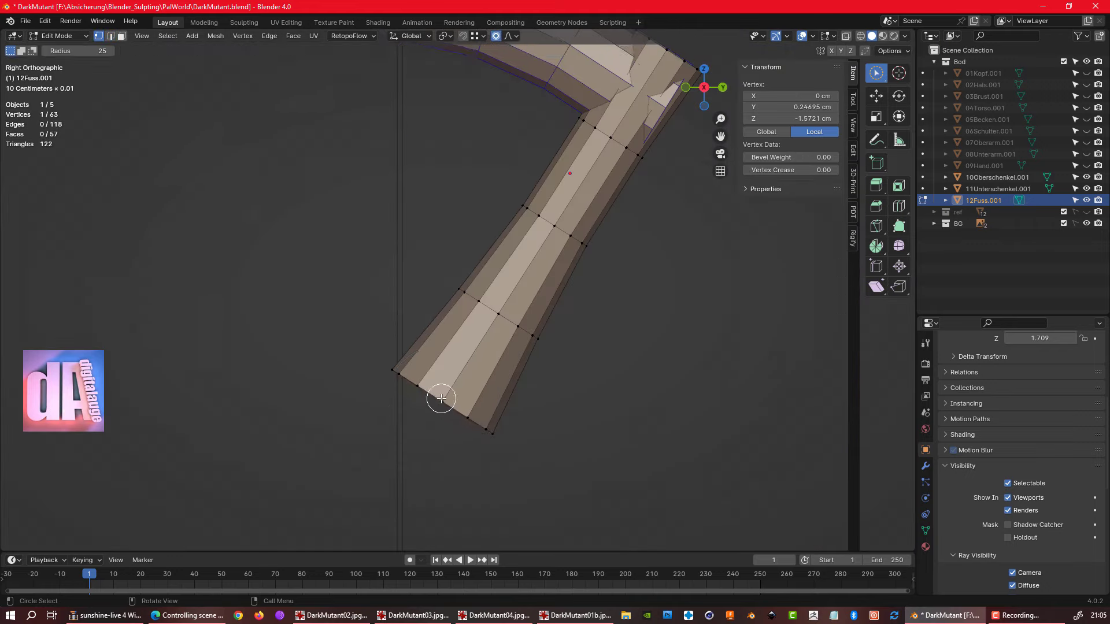
key("o")
key("g")
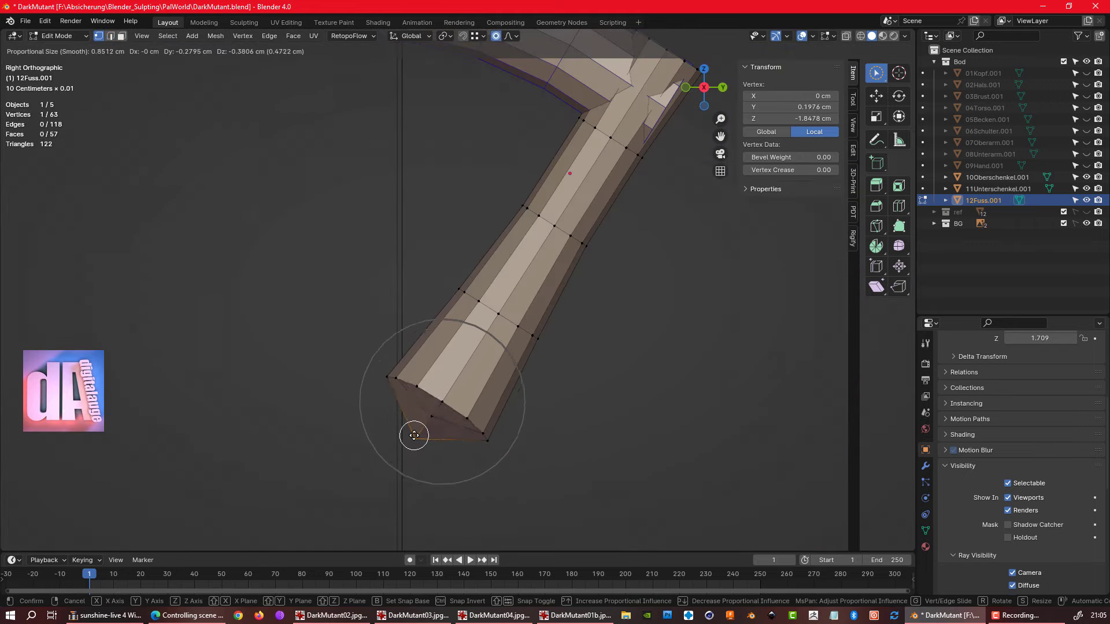
key("KP_1")
key("KP_3")
key("o")
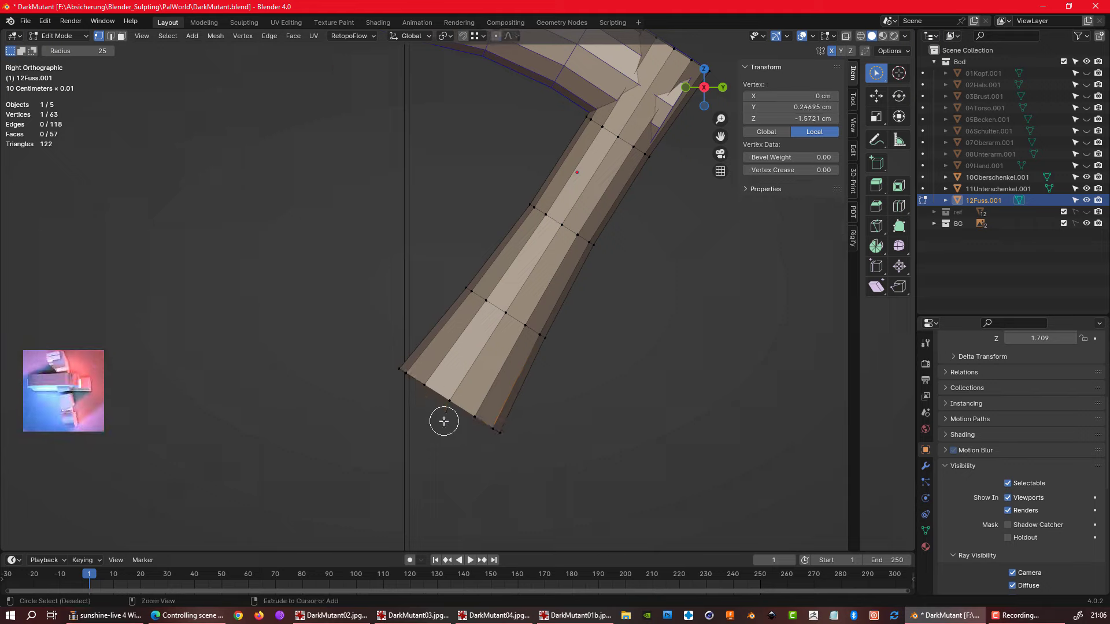
key("KP_1")
key("z")
key("z")
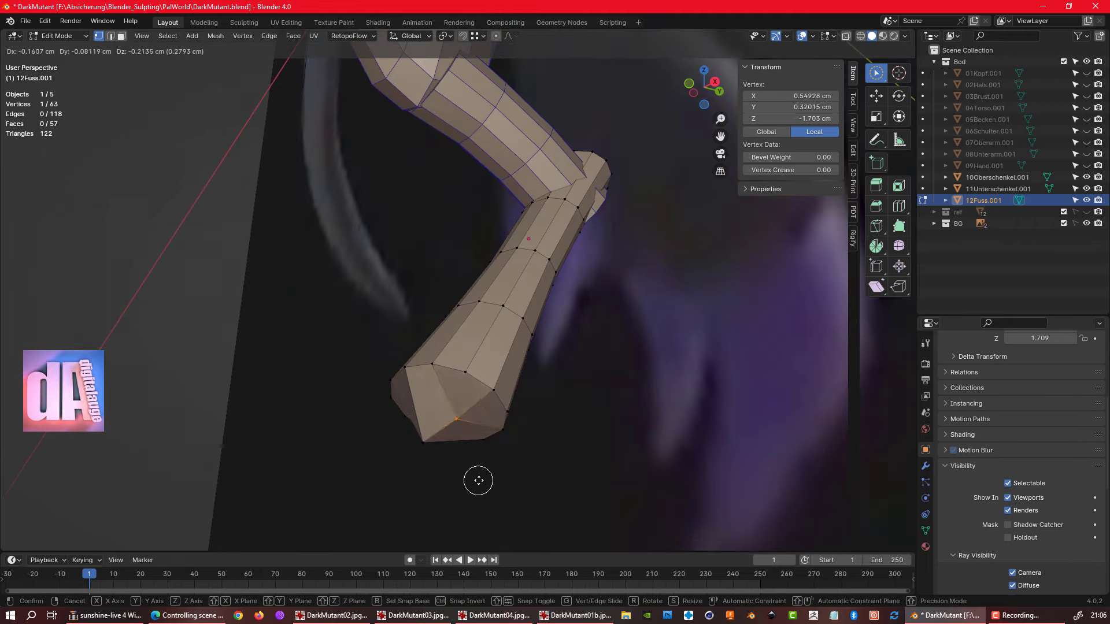
key("KP_3")
left_click(505, 440)
- Switch the 12Fuss.001 foot into Sculpt Mode
key("KP_1")
key("KP_3")
scroll(688, 365, "down", 3)
key("ctrl+Tab")
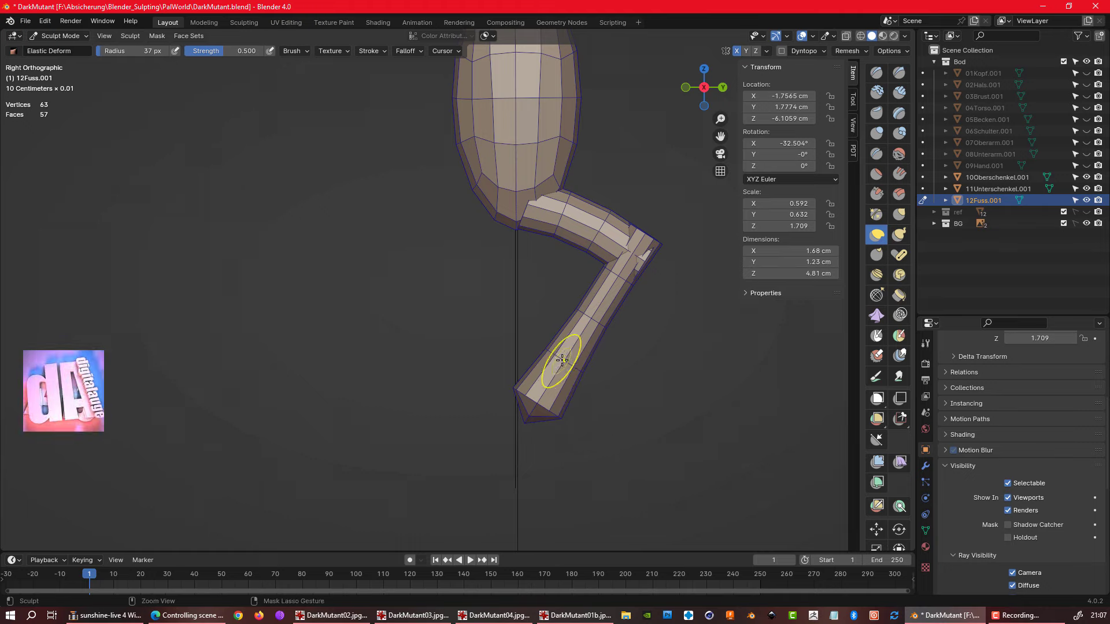
- Apply the 12Fuss foot's scale and inspect the leg from the side and from below
middle_click_drag(562, 359, 397, 157)
key("ctrl+Tab")
key("ctrl+a")
left_click(516, 241)
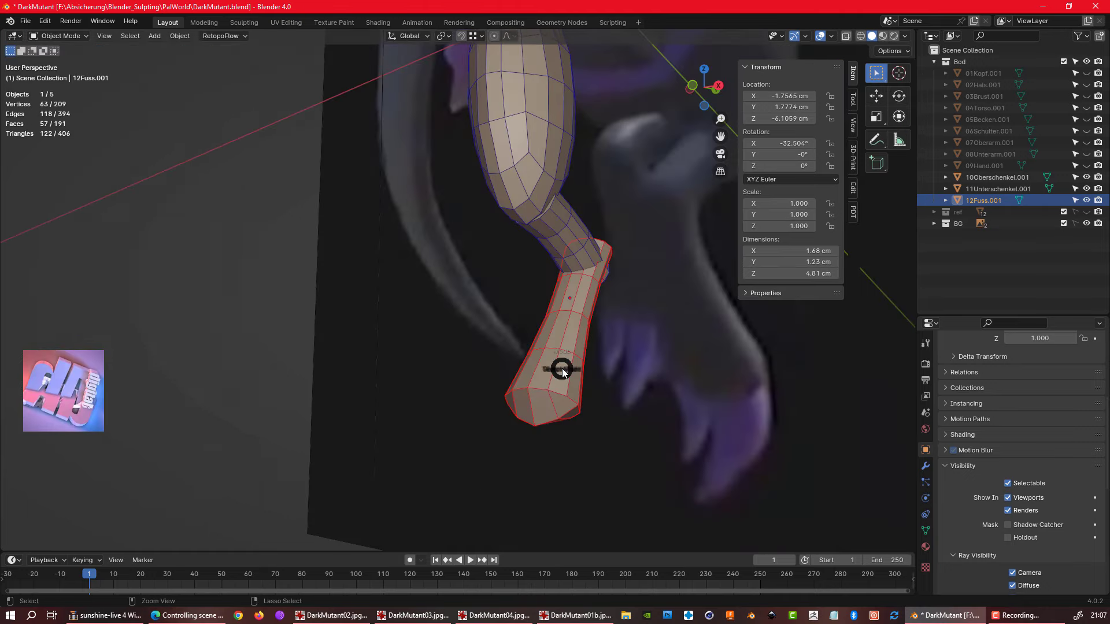
key("ctrl+Tab")
key("KP_3")
middle_click_drag(584, 329, 600, 233)
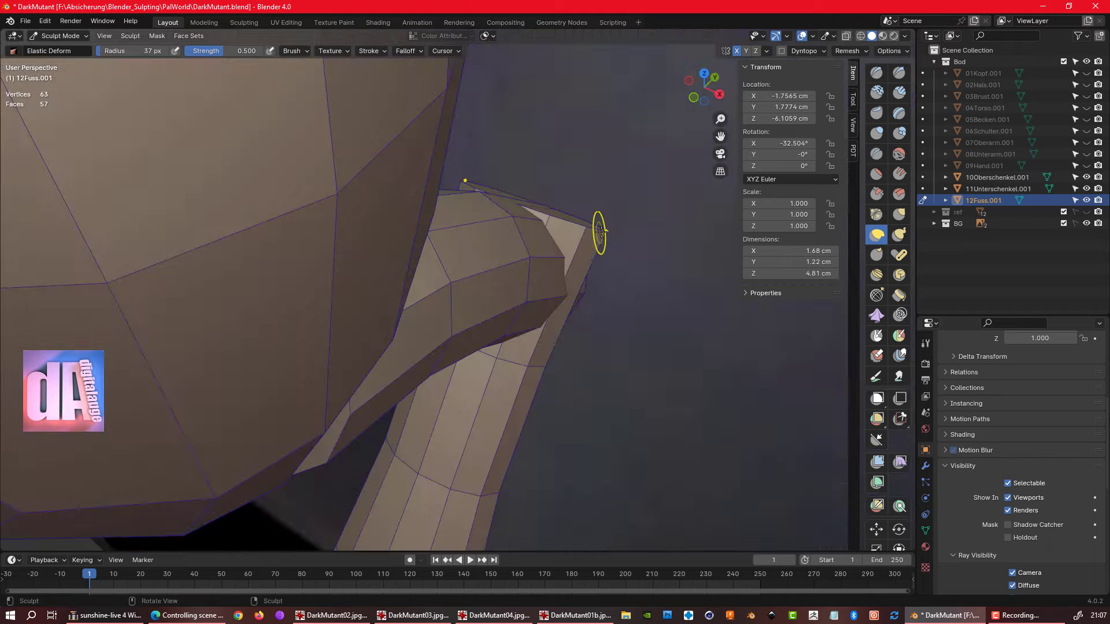
key("grave")
left_click(384, 359)
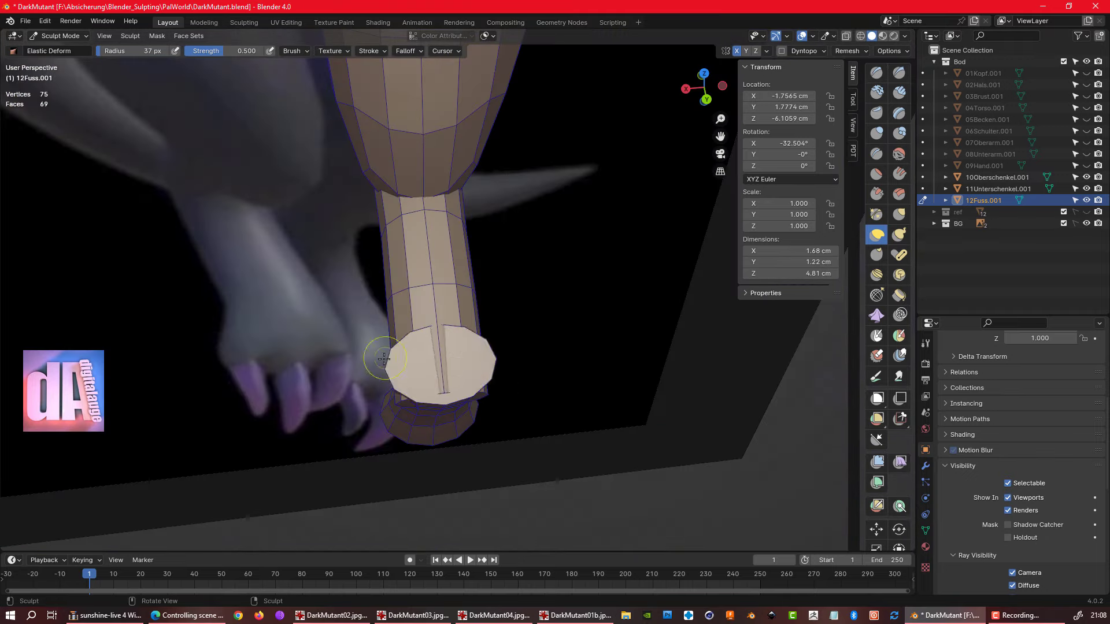
- Grid-fill the open bottom of the foot mesh in edit mode
key("ctrl+Tab")
left_click(508, 322)
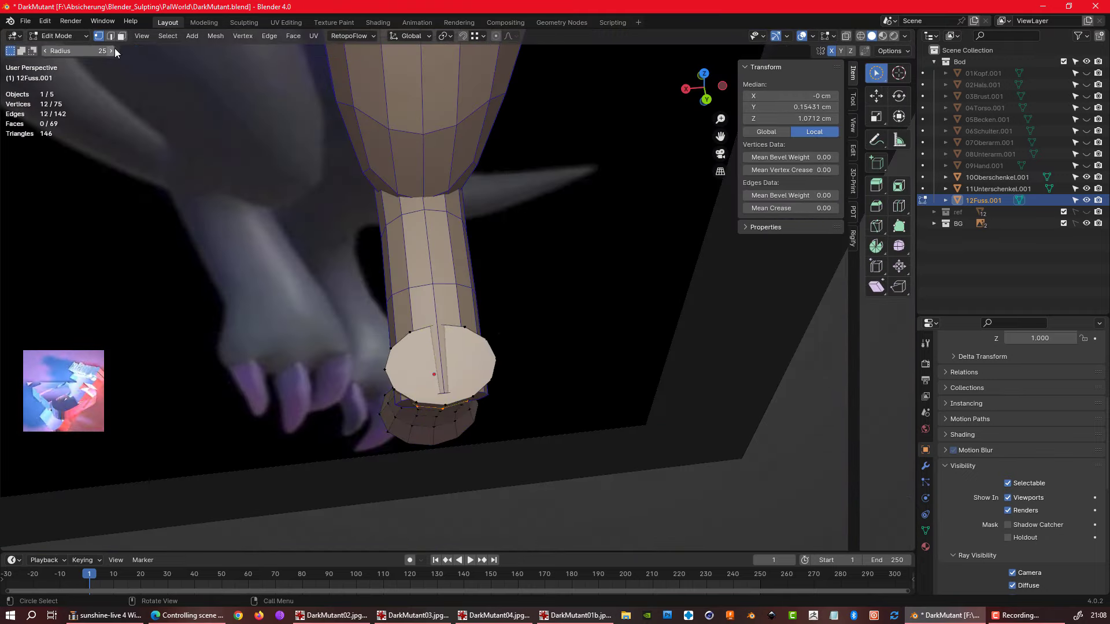
scroll(431, 261, "up", 4)
left_click(431, 261, "alt")
key("ctrl+f")
left_click(464, 325)
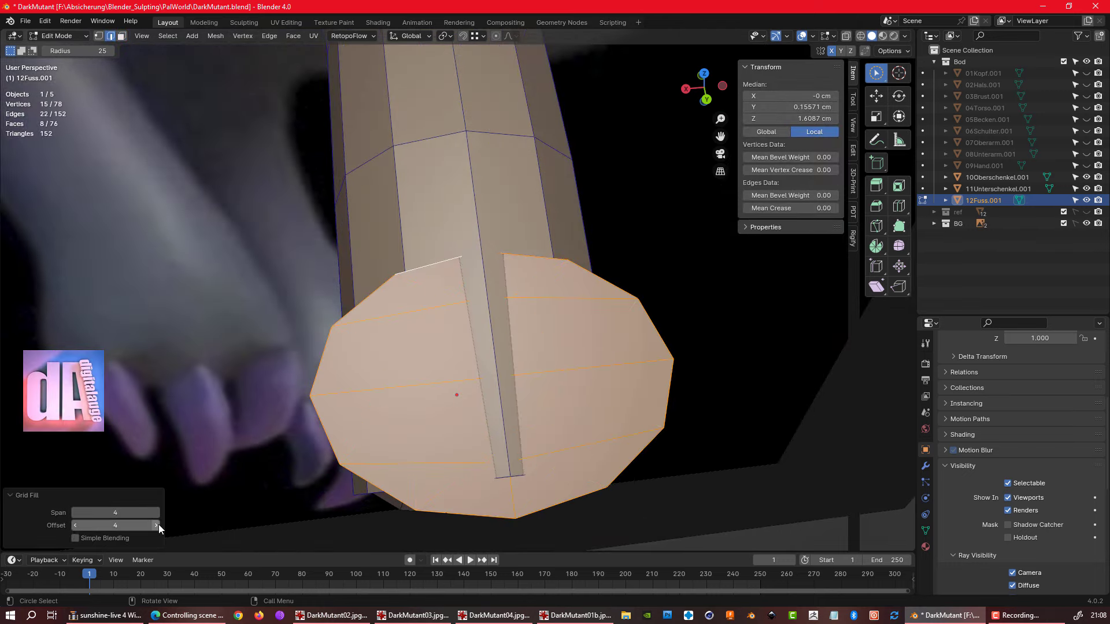
mouse_move(404, 376)
middle_mouse_down()
mouse_move(489, 362)
mouse_move(446, 372)
mouse_move(503, 378)
mouse_move(376, 451)
mouse_move(347, 483)
mouse_move(584, 296)
middle_mouse_up()
- Add an edge loop across the 11Unterschenkel shin
key("ctrl+Tab")
key("ctrl+Tab")
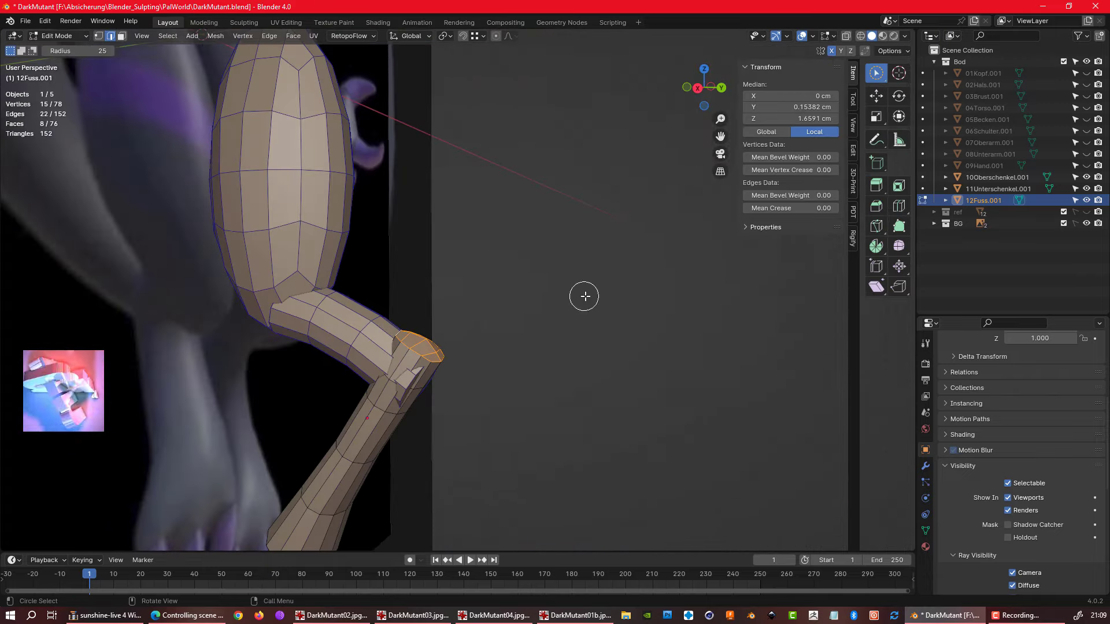
key("KP_3")
scroll(495, 372, "up", 3)
key("alt+q")
key("ctrl+r")
left_click_drag(404, 280, 374, 182)
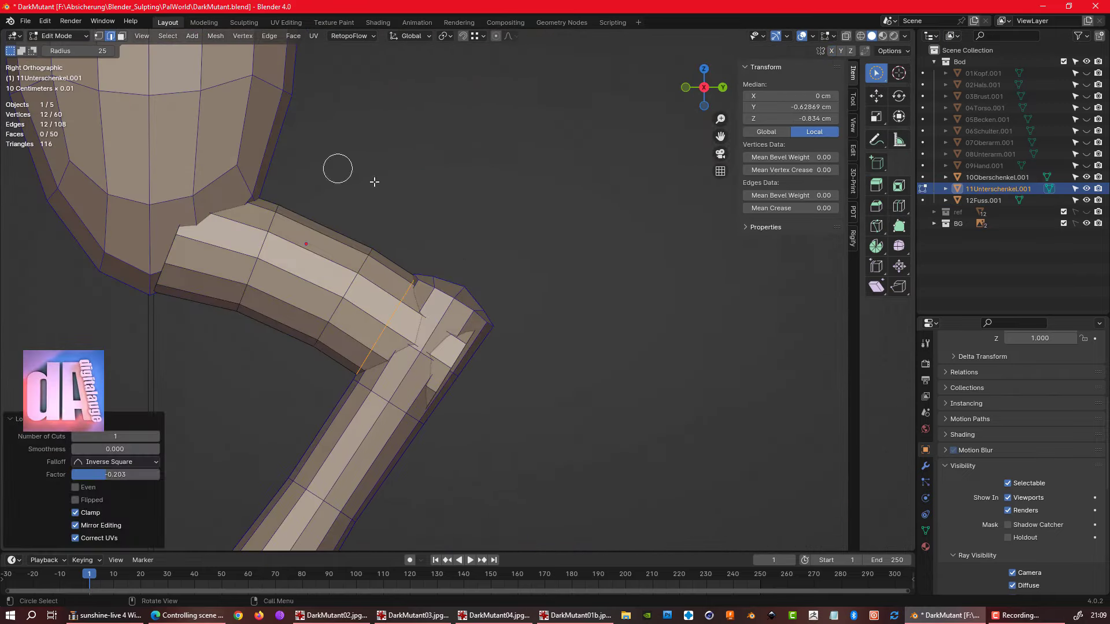
- Sculpt the lower leg inward at the ankle and save the file
key("ctrl+Tab")
middle_click_drag(375, 181, 340, 444)
left_click_drag(359, 433, 347, 427)
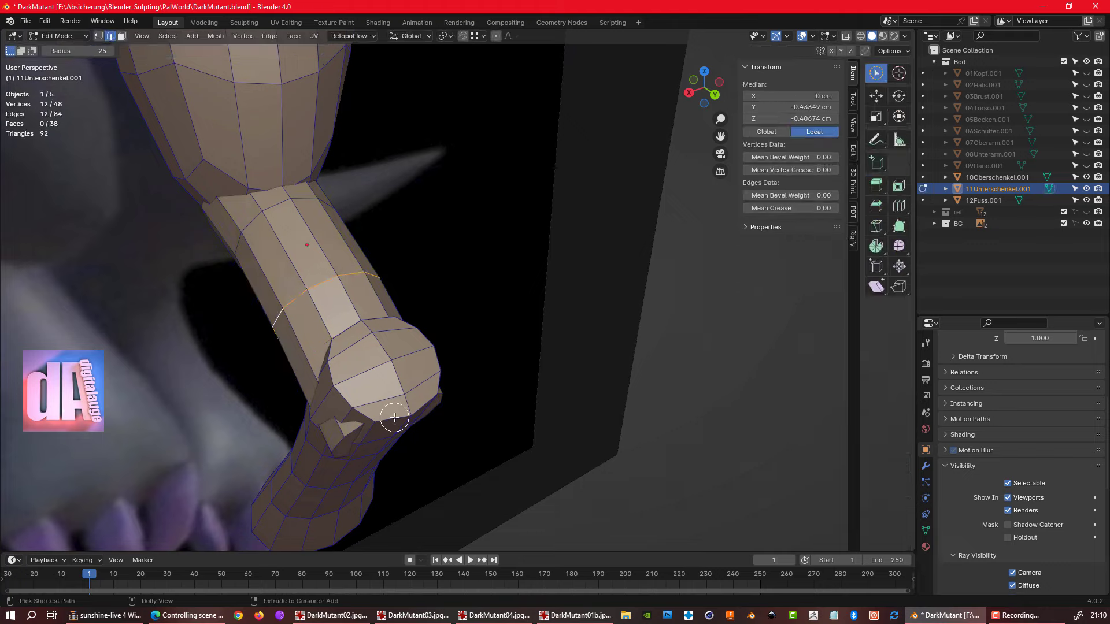
key("ctrl+s")
- Check the lower leg in Front Ortho, then move to the foot in Right Ortho
scroll(352, 425, "down", 3)
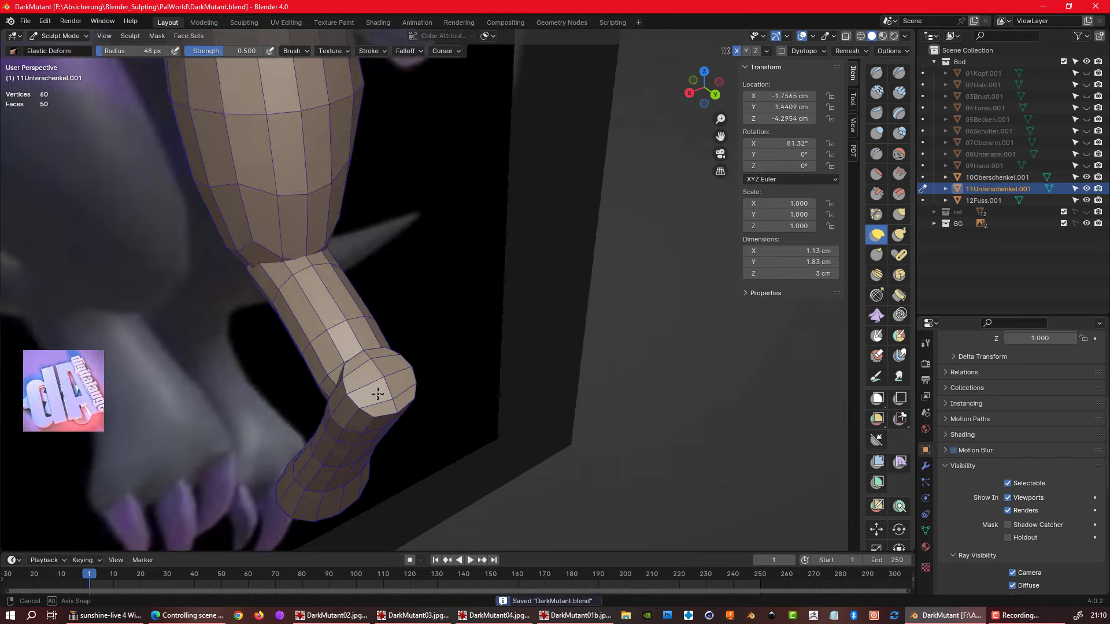
middle_click_drag(352, 425, 568, 413)
key("KP_1")
scroll(568, 413, "up", 3)
scroll(568, 413, "down", 1)
key("alt+q")
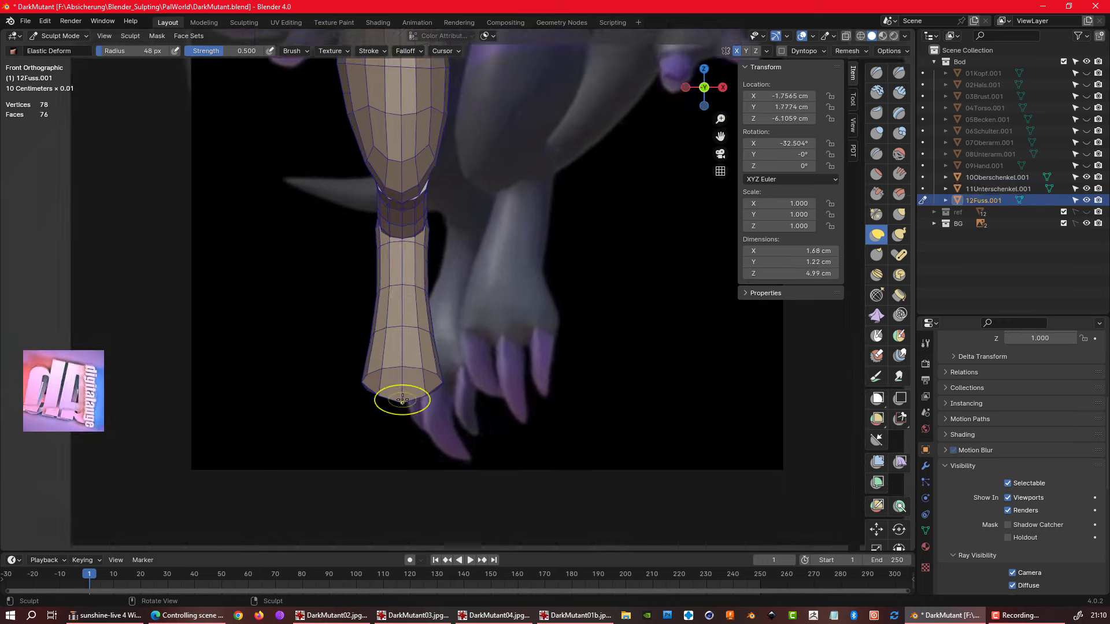
key("KP_3")
- Compare the 12Fuss foot against the reference in front view and save the file
key("Tab")
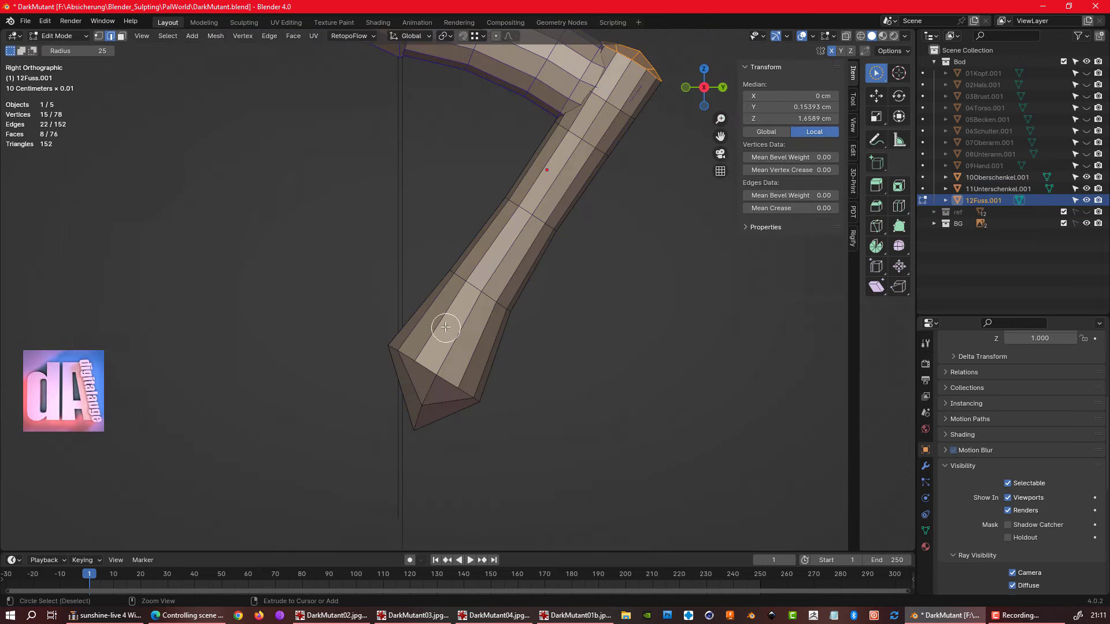
scroll(384, 333, "down", 3)
key("KP_1")
scroll(539, 385, "up", 2)
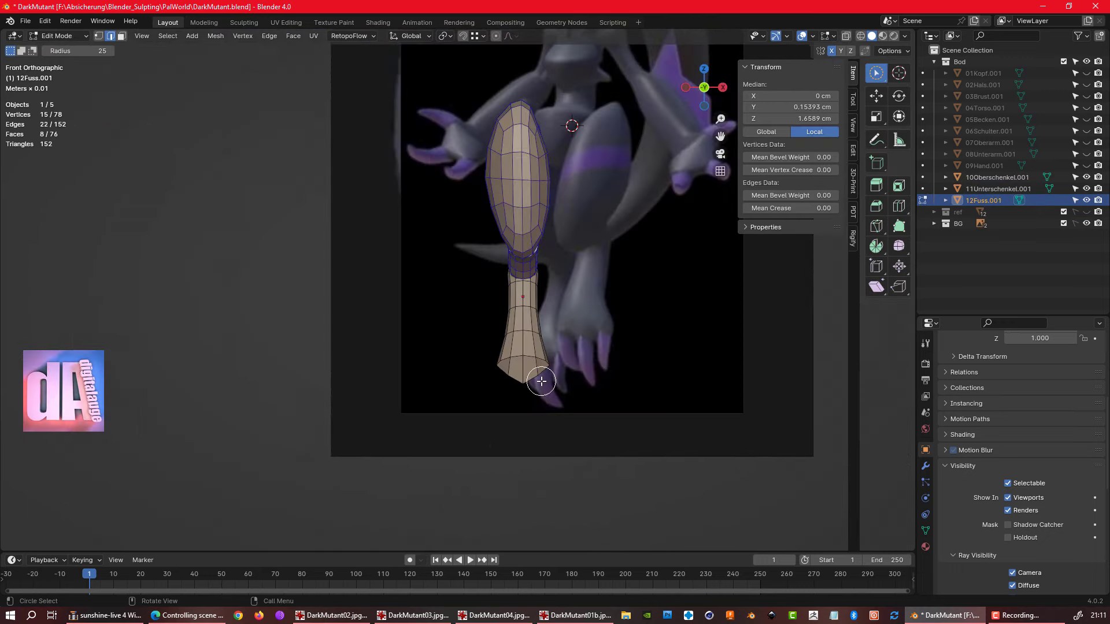
mouse_move(534, 359)
middle_mouse_down()
mouse_move(515, 352)
mouse_move(550, 364)
mouse_move(550, 379)
middle_mouse_up()
key("Tab")
key("ctrl+s")
key("Tab")
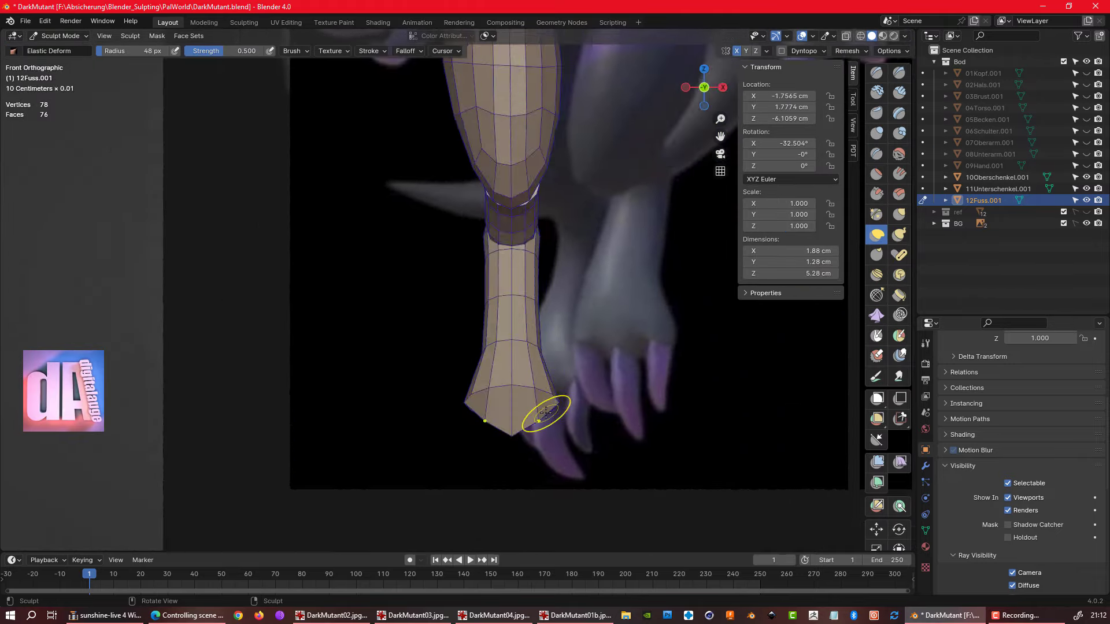
scroll(532, 409, "down", 3)
scroll(488, 392, "down", 2)
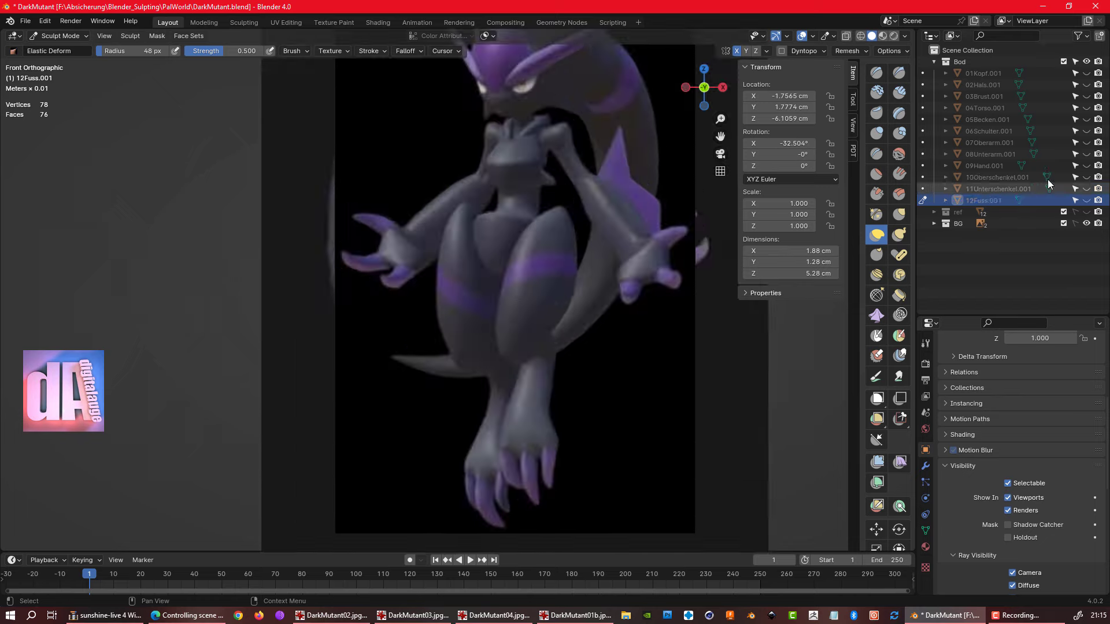
- Mirror the shoulder and arm across a global axis and position the copy
scroll(490, 344, "up", 2)
middle_click_drag(448, 261, 427, 343, "shift")
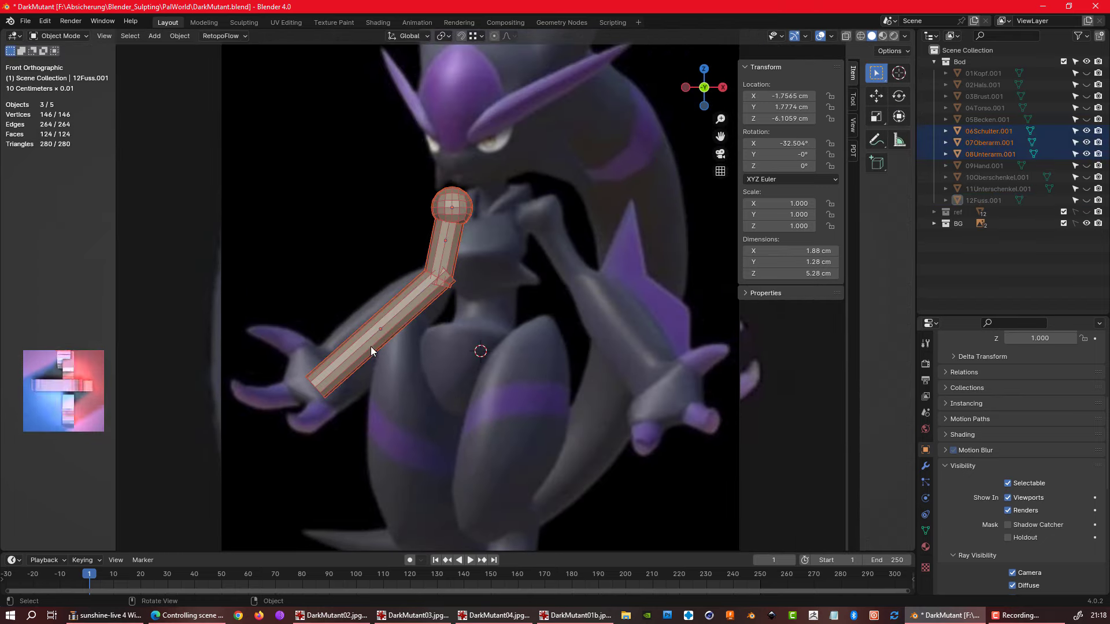
right_click(370, 346)
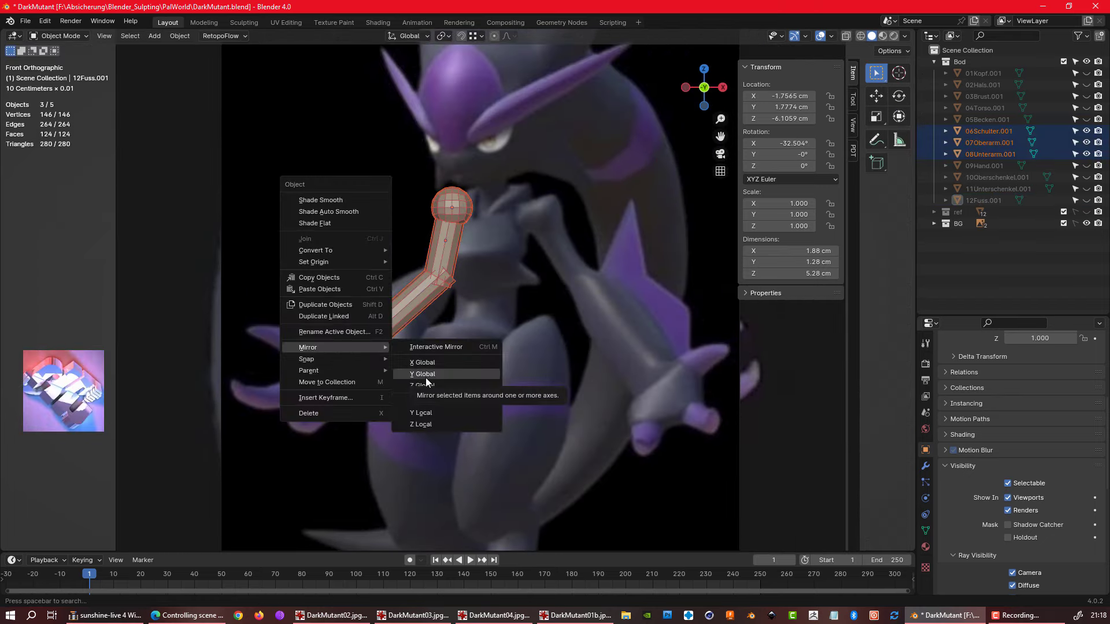
left_click(426, 377)
key("g")
left_click(582, 306)
- Rotate and move 07Oberarm to follow the reference upper arm in side view
key("KP_3")
left_click(571, 268)
key("r")
left_click(606, 178)
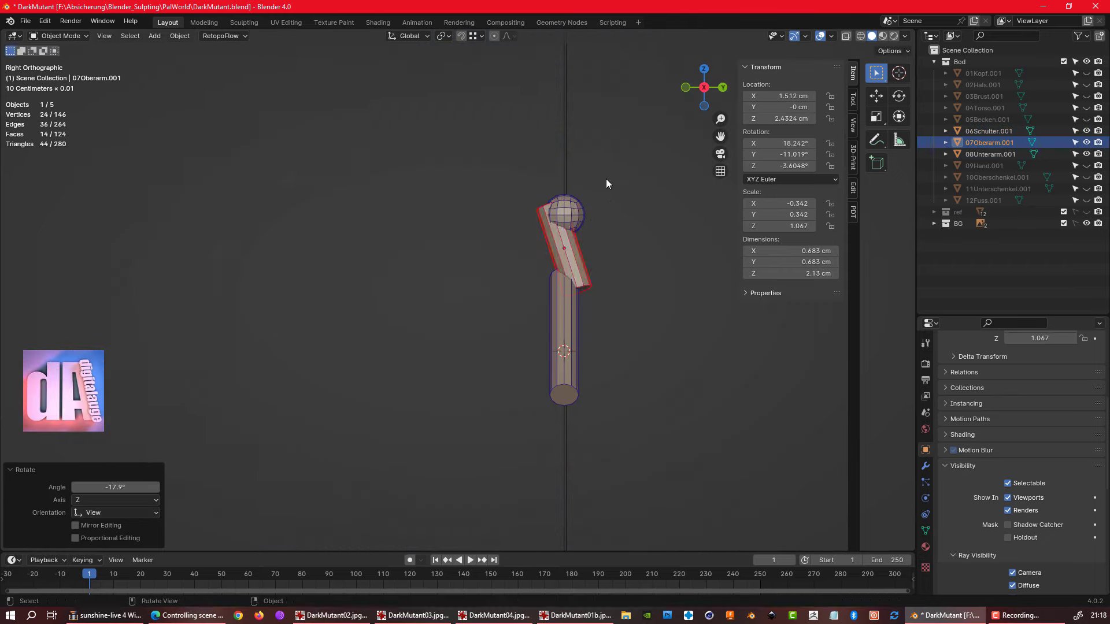
key("g")
left_click(647, 170)
- Rotate 08Unterarm about 36° and move it to match the reference forearm
key("bracketright")
key("r")
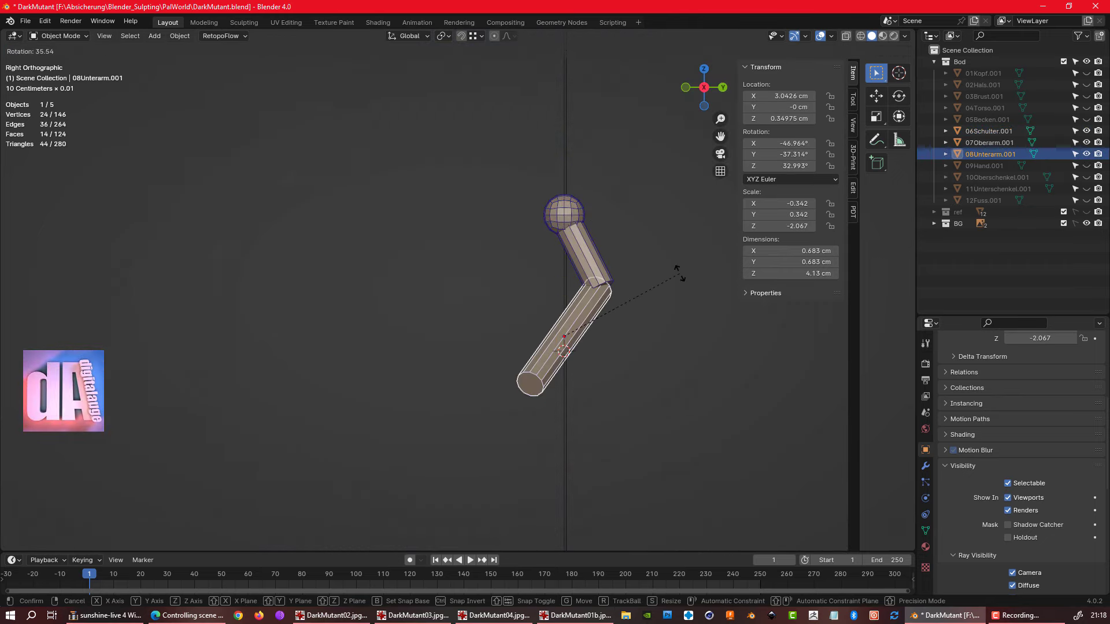
left_click(677, 272)
key("g")
mouse_move(681, 263)
middle_mouse_down()
mouse_move(644, 316)
mouse_move(515, 255)
middle_mouse_up()
scroll(566, 308, "up", 5)
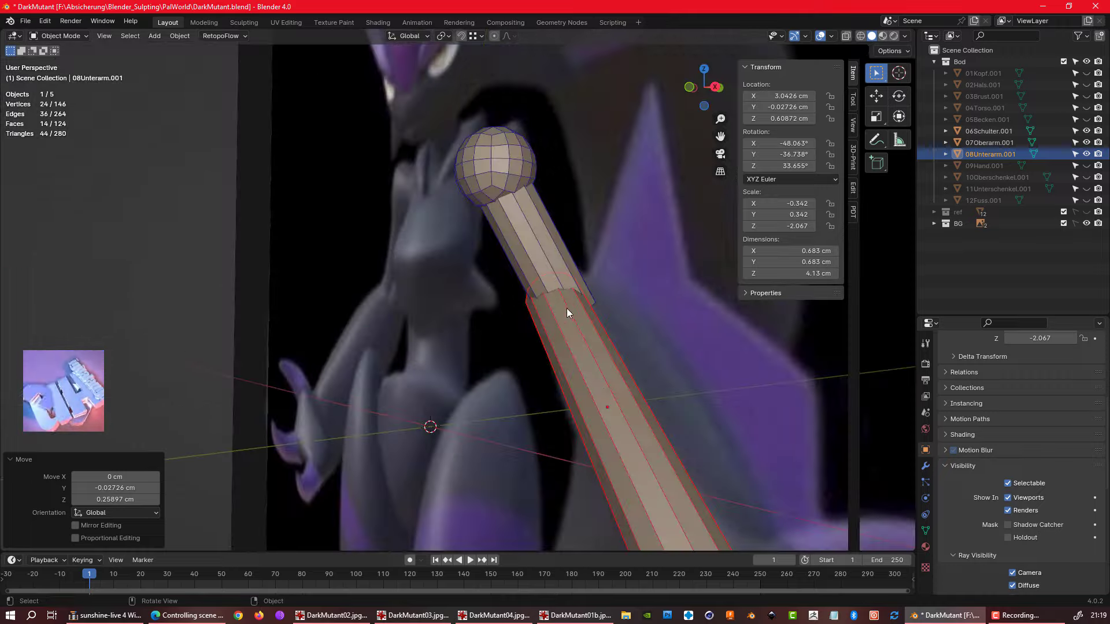
key("g")
left_click(607, 372)
- Adjust the forearm's position and angle against the reference in front view
scroll(606, 372, "down", 4)
mouse_move(606, 371)
middle_mouse_down()
mouse_move(366, 308)
mouse_move(590, 289)
mouse_move(529, 249)
mouse_move(545, 301)
middle_mouse_up()
key("KP_1")
key("g")
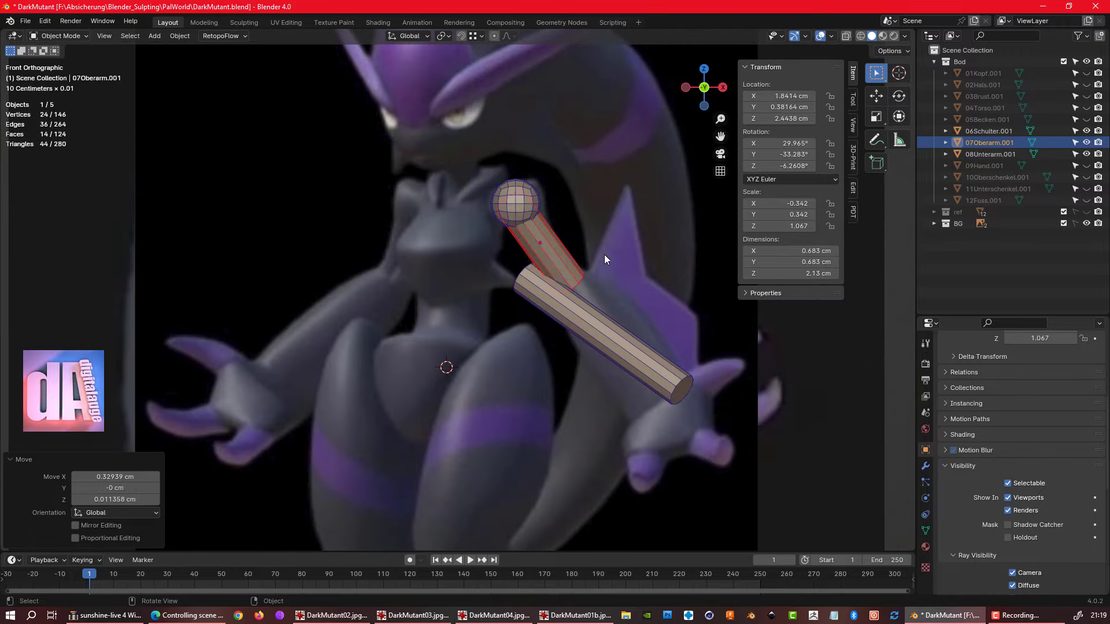
left_click(610, 305)
key("r")
key("g")
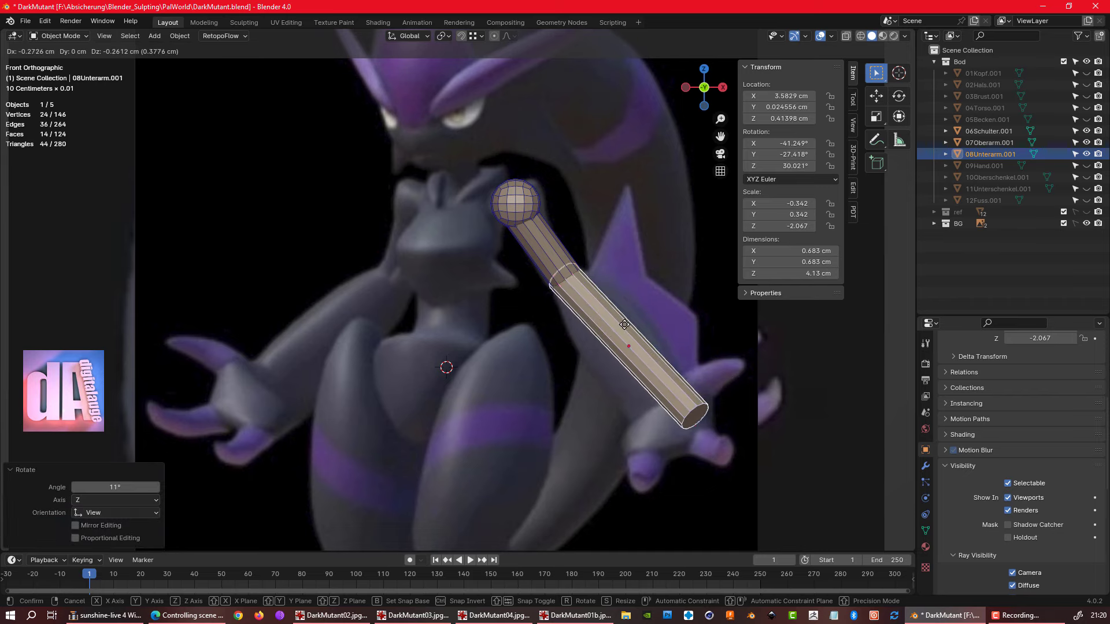
left_click(624, 325)
- Recheck the arm from the side, exit local view, and select the shoulder with the arm
middle_click_drag(624, 325, 460, 314)
key("KP_3")
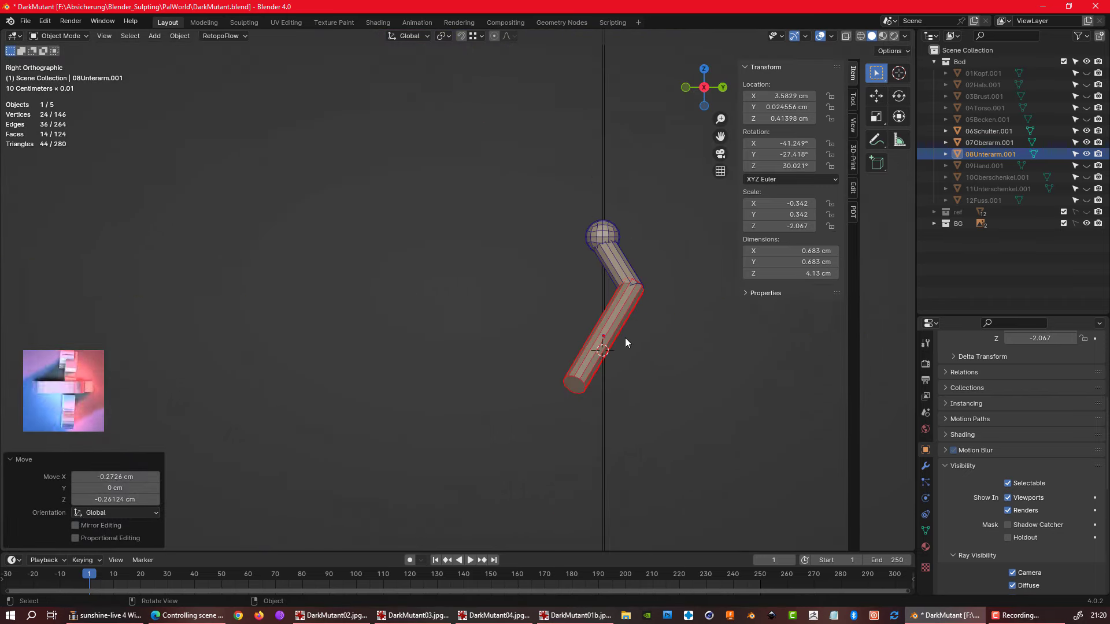
key("KP_Divide")
scroll(576, 265, "up", 2)
key("shift+bracketleft")
key("shift+bracketleft")
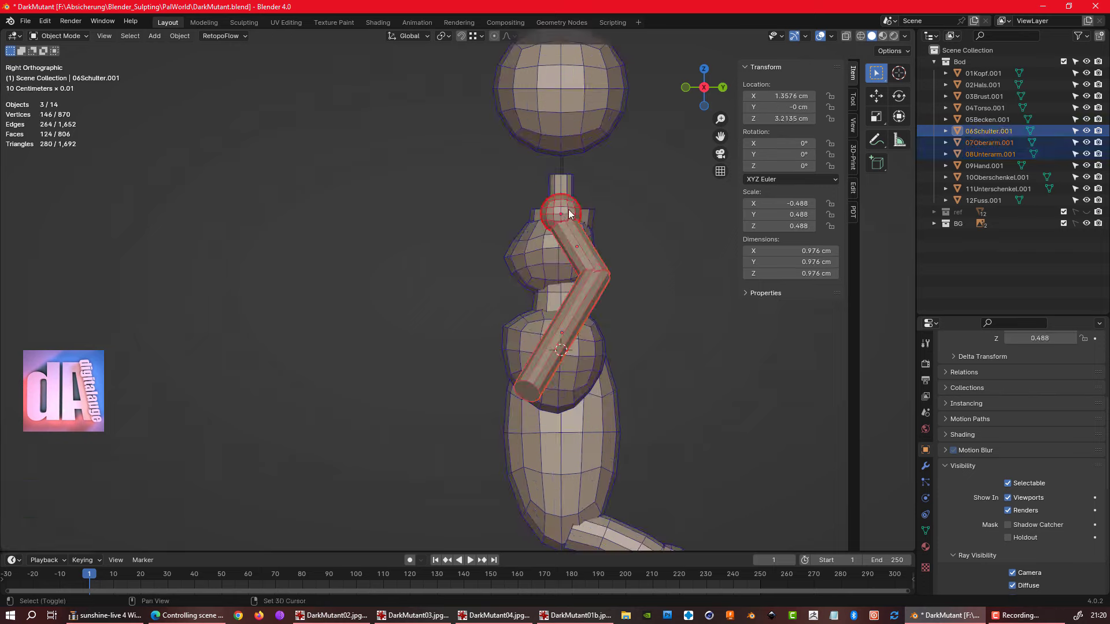
- Rotate the shoulder and arm pieces 17° with r17
type("r17")
key("Return")
left_click(490, 619)
mouse_move(497, 254)
middle_mouse_down()
mouse_move(508, 240)
mouse_move(398, 331)
mouse_move(589, 268)
mouse_move(617, 294)
mouse_move(483, 316)
mouse_move(547, 301)
middle_mouse_up()
key("KP_1")
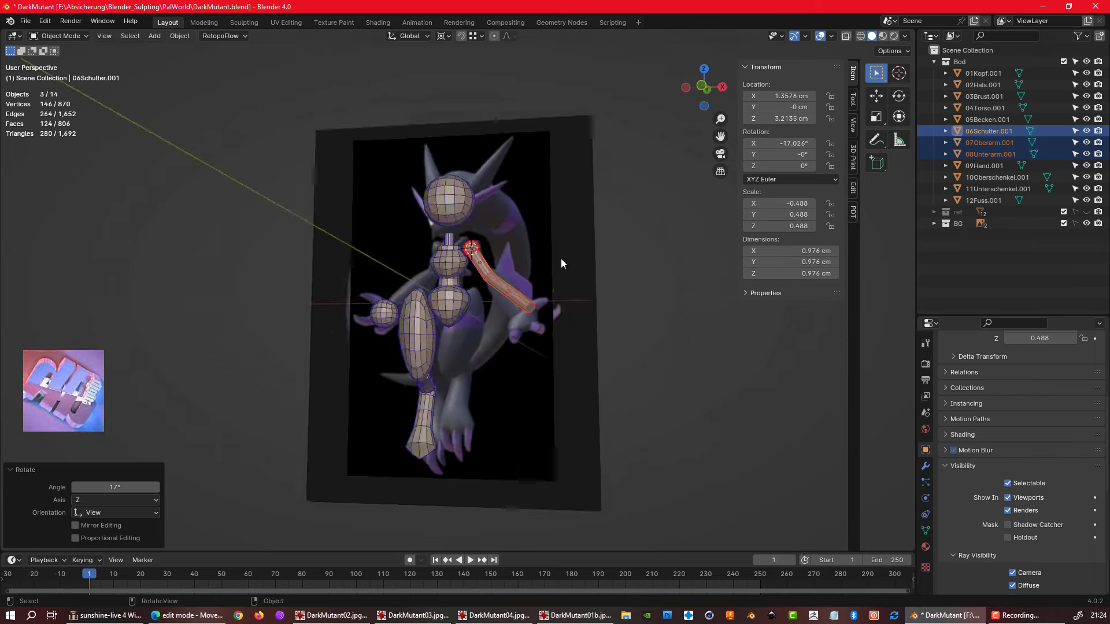
- Mirror 09Hand across X Global and move it to the forearm's end
left_click(421, 275)
right_click(421, 276)
mouse_move(381, 272)
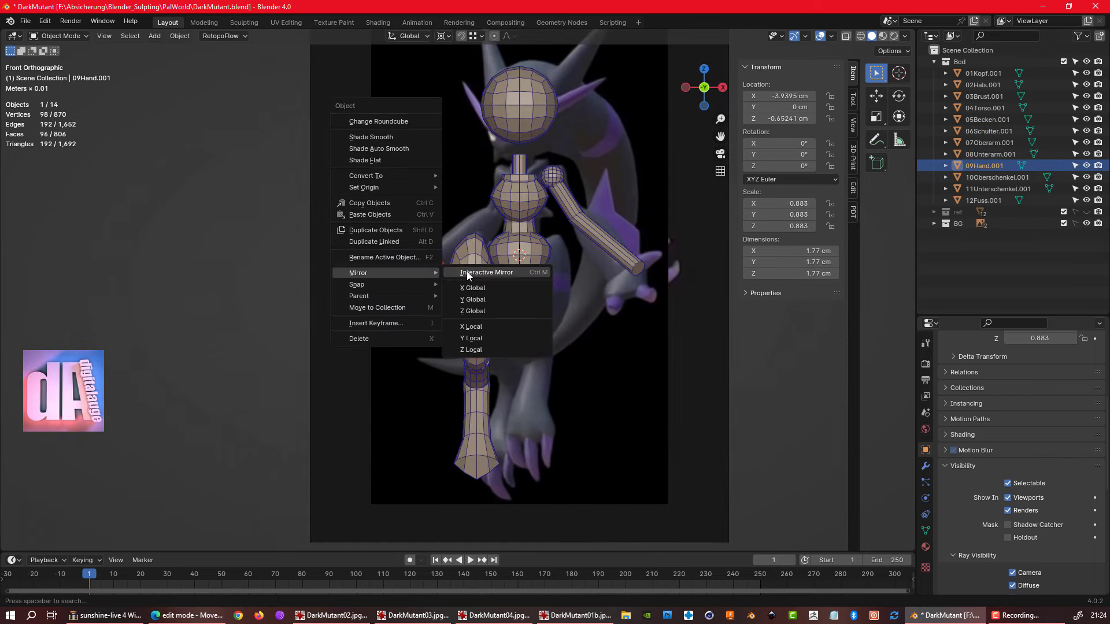
left_click(473, 288)
key("g")
left_click(602, 272)
key("KP_3")
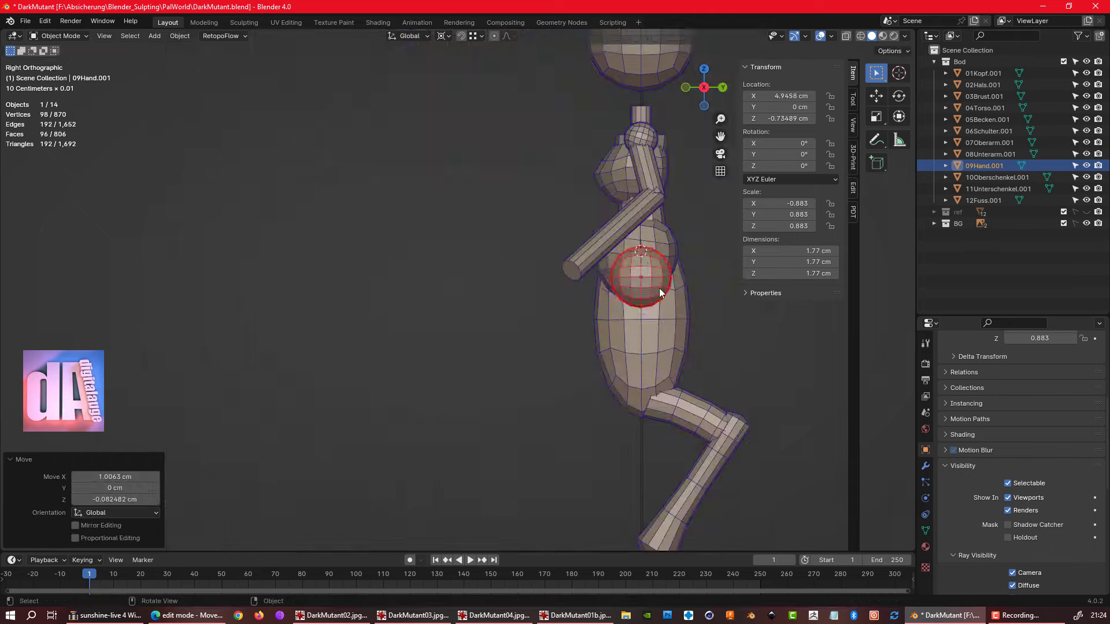
- Squash the mirrored hand sphere flatter with Elastic Deform
key("g")
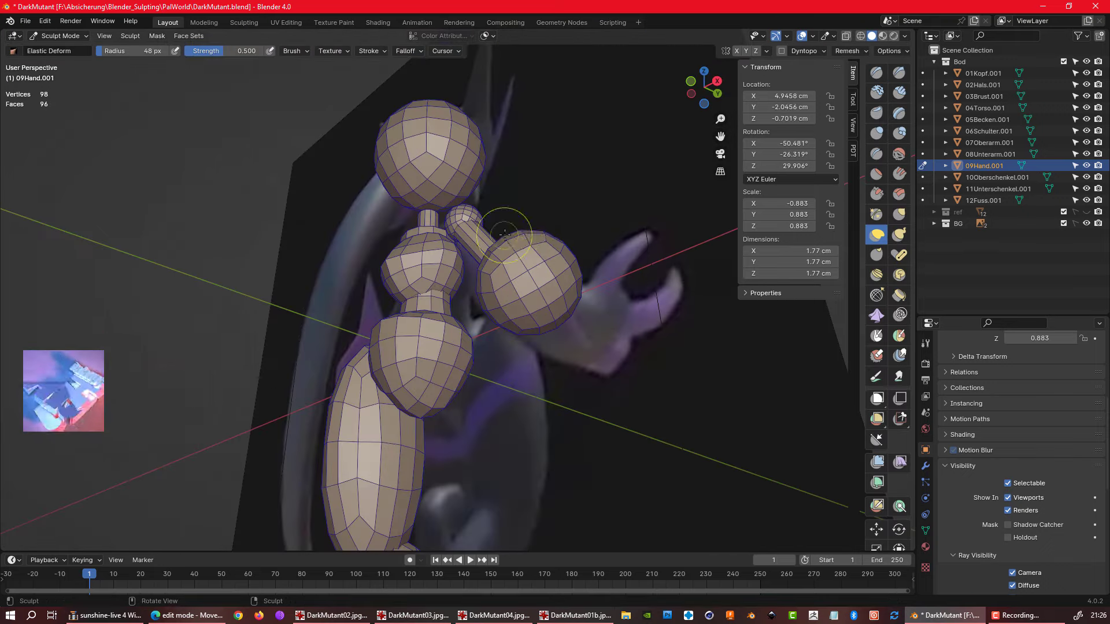
mouse_move(529, 271)
left_mouse_down()
mouse_move(535, 292)
mouse_move(570, 297)
left_mouse_up()
middle_click_drag(570, 297, 658, 178)
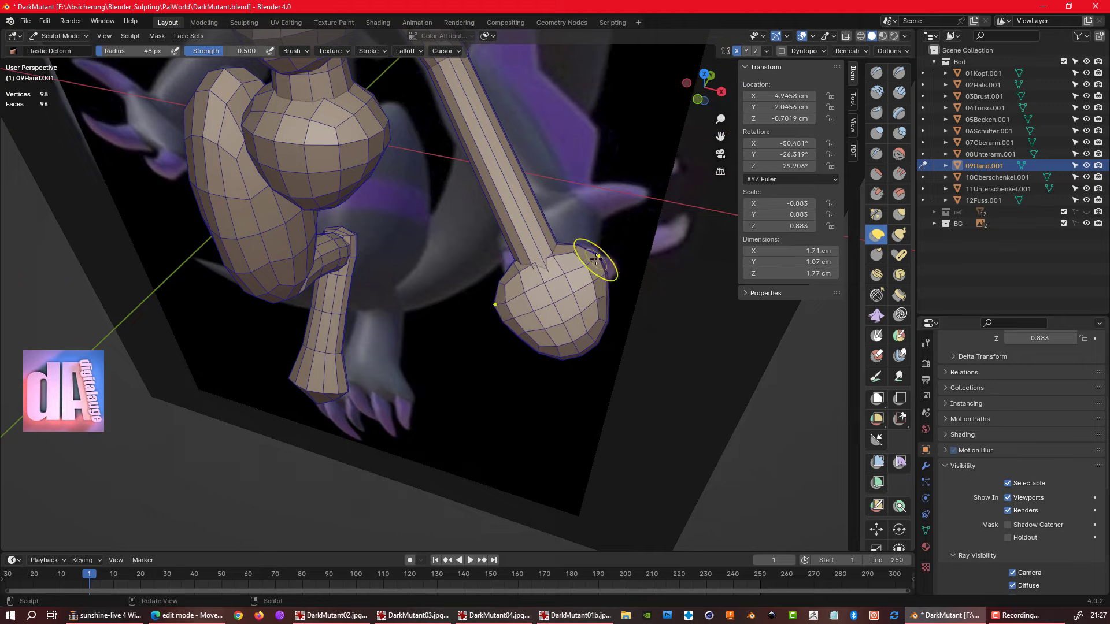
middle_click_drag(609, 302, 536, 325)
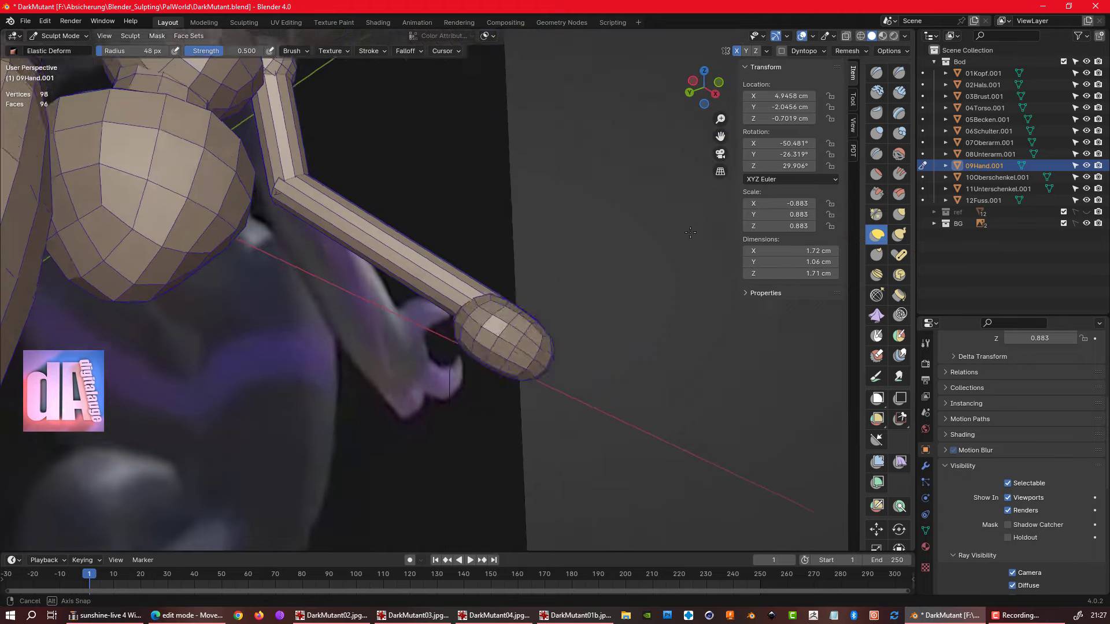
- Move all the hand's vertices onto the forearm tip in Edit Mode
key("Tab")
key("g")
left_click(537, 322)
key("KP_1")
- Select the 06Schulter shoulder sphere from the outliner and save the file
scroll(555, 198, "up", 5)
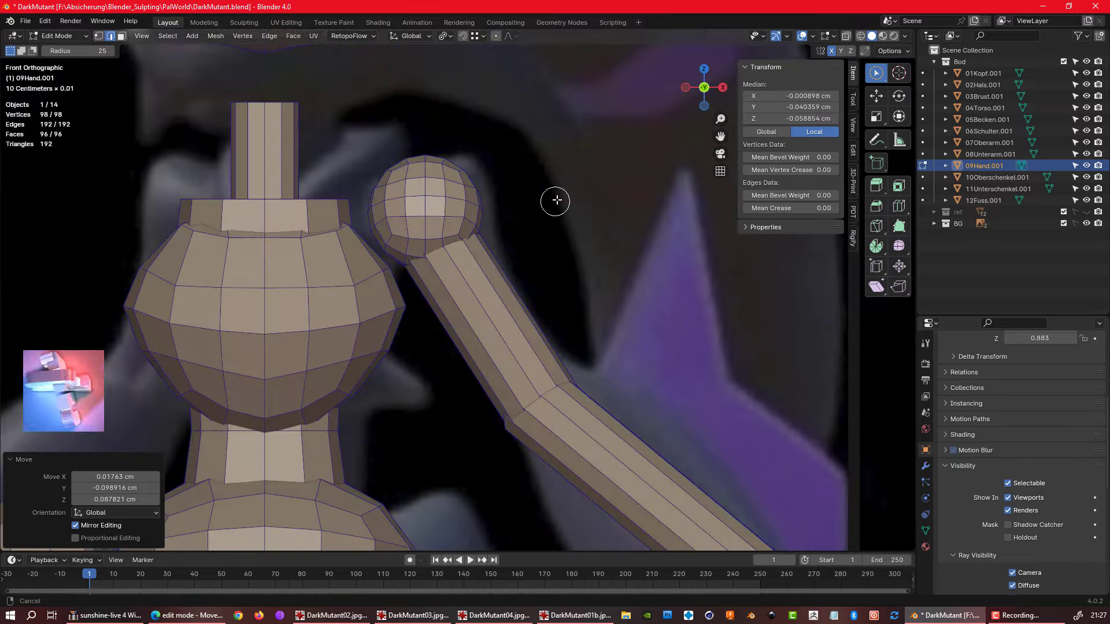
left_click_drag(1086, 73, 1087, 144)
left_click(1087, 131)
left_click(989, 130)
key("Tab")
key("KP_3")
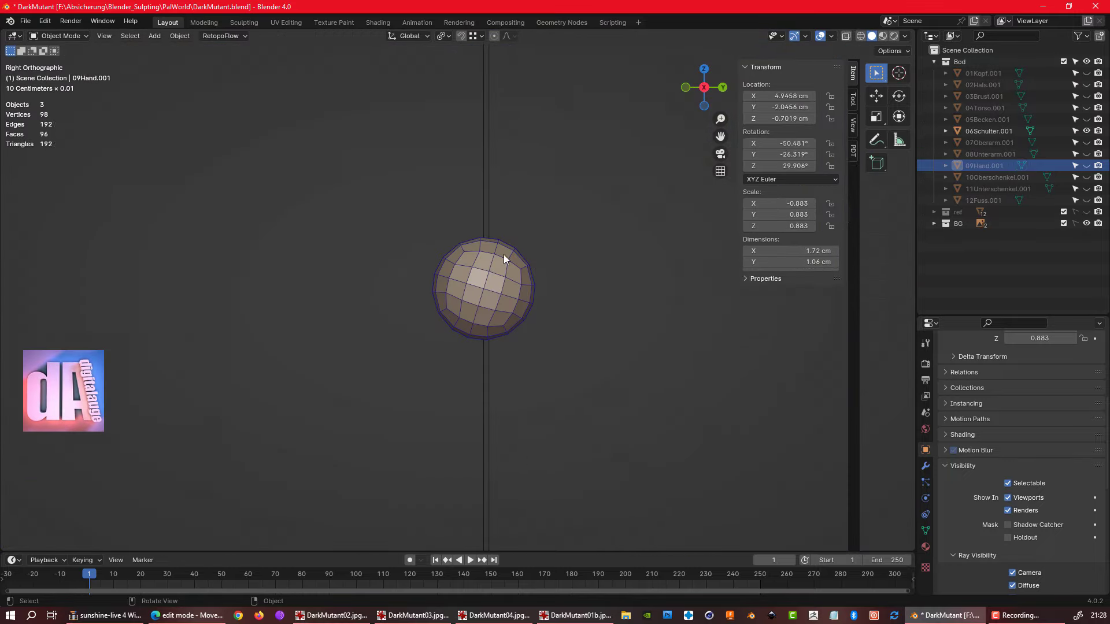
key("ctrl+s")
- Rotate the shoulder sphere in side and top views to align with the reference
key("r")
left_click(554, 243)
key("KP_1")
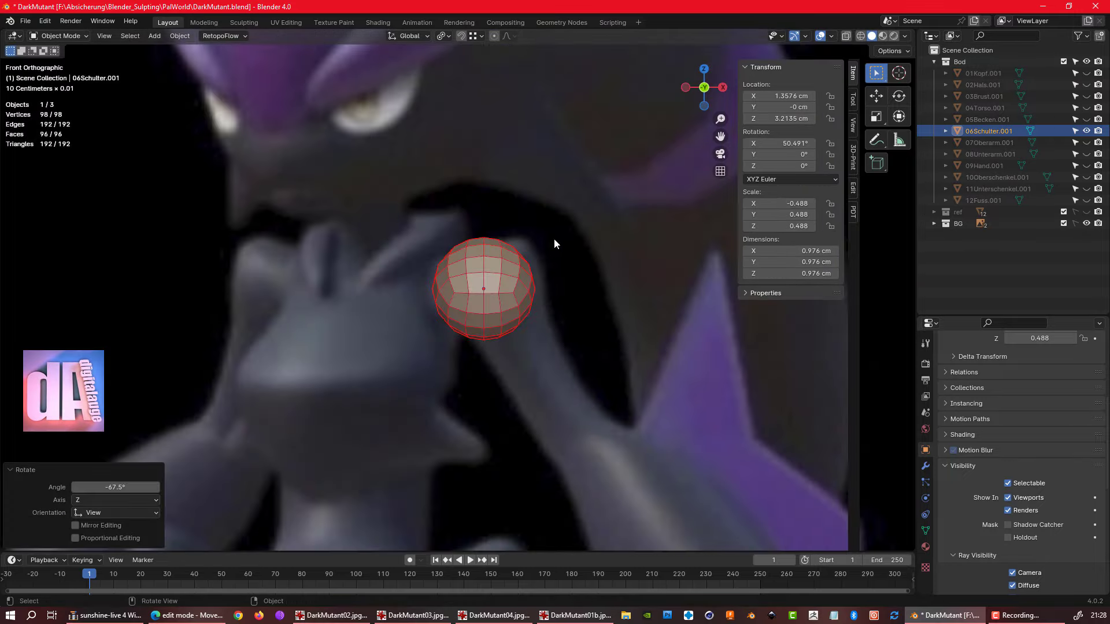
key("KP_7")
key("r")
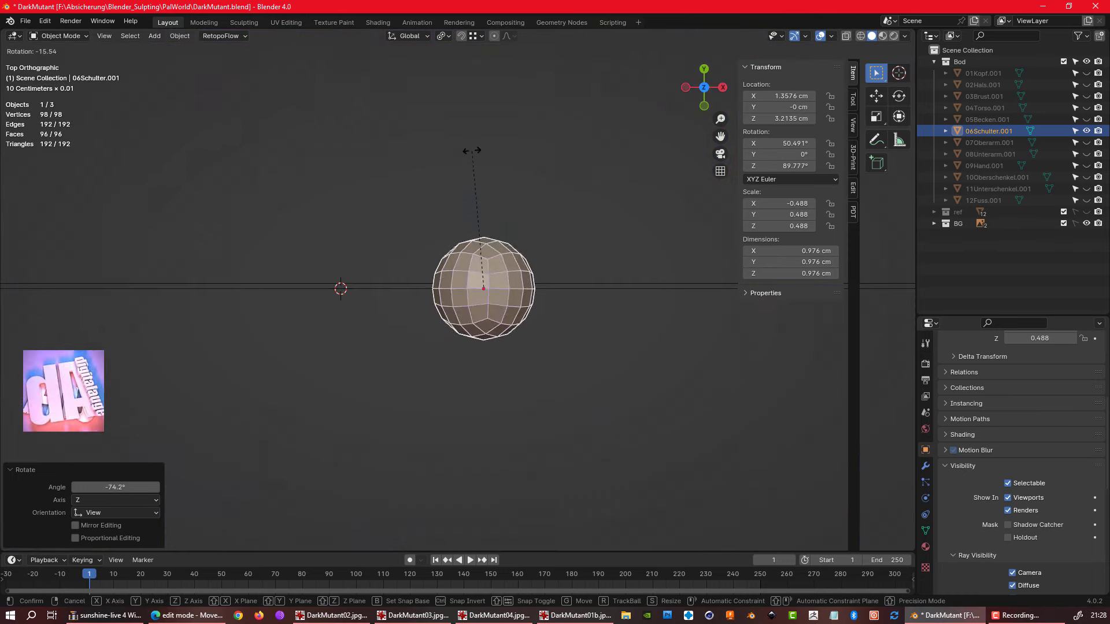
left_click(563, 219)
key("KP_1")
- Sculpt the shoulder ball into an egg shape with Elastic Deform and X symmetry, then save
key("ctrl+Tab")
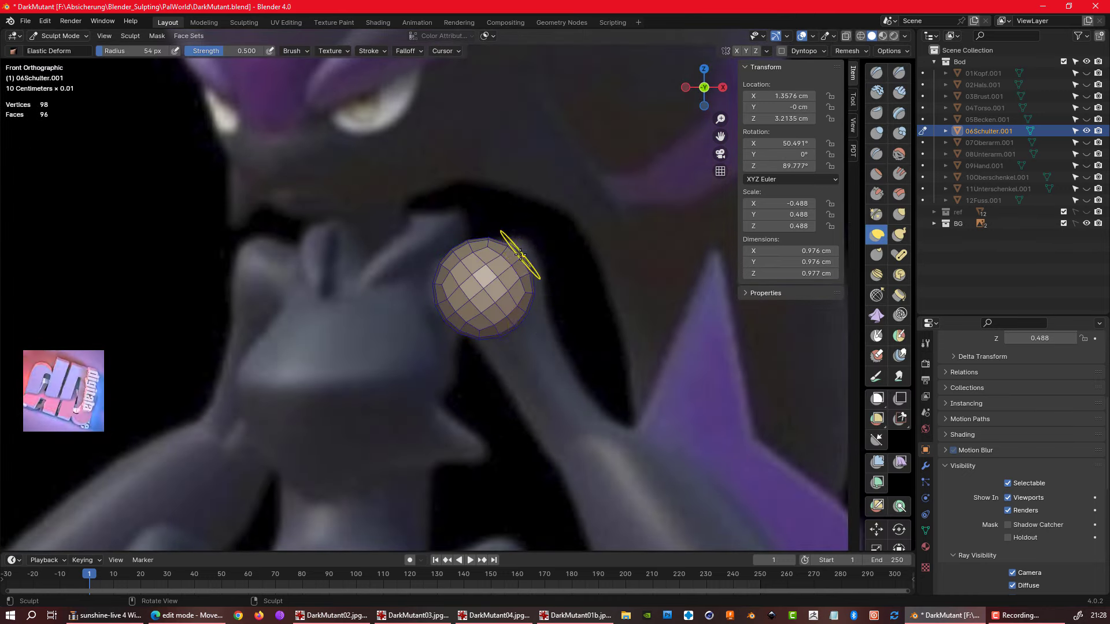
key("KP_3")
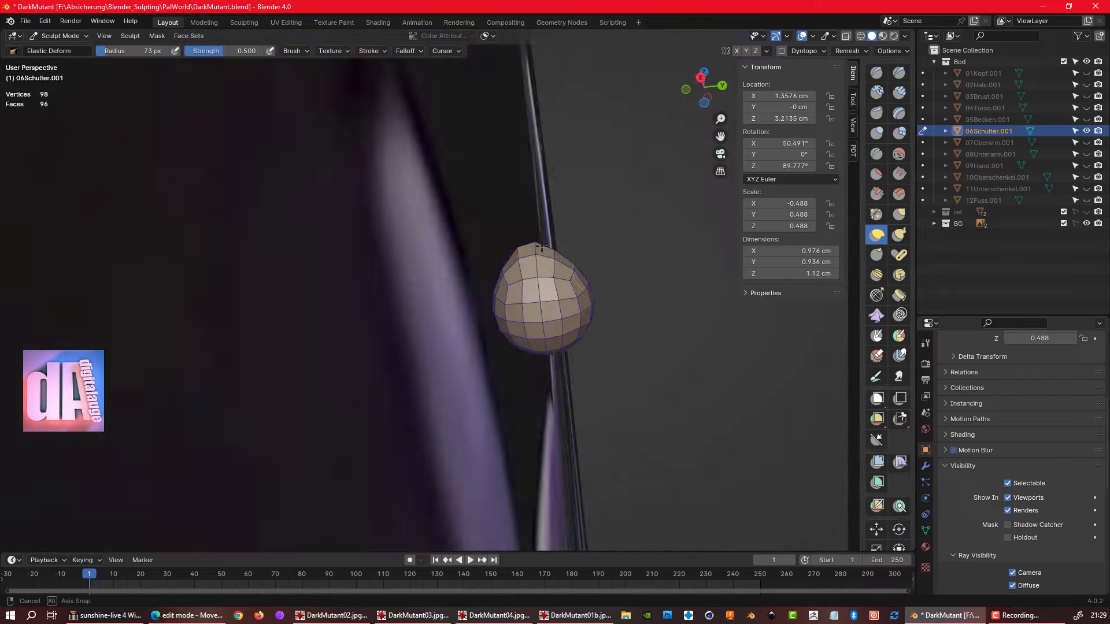
key("ctrl+z")
key("KP_1")
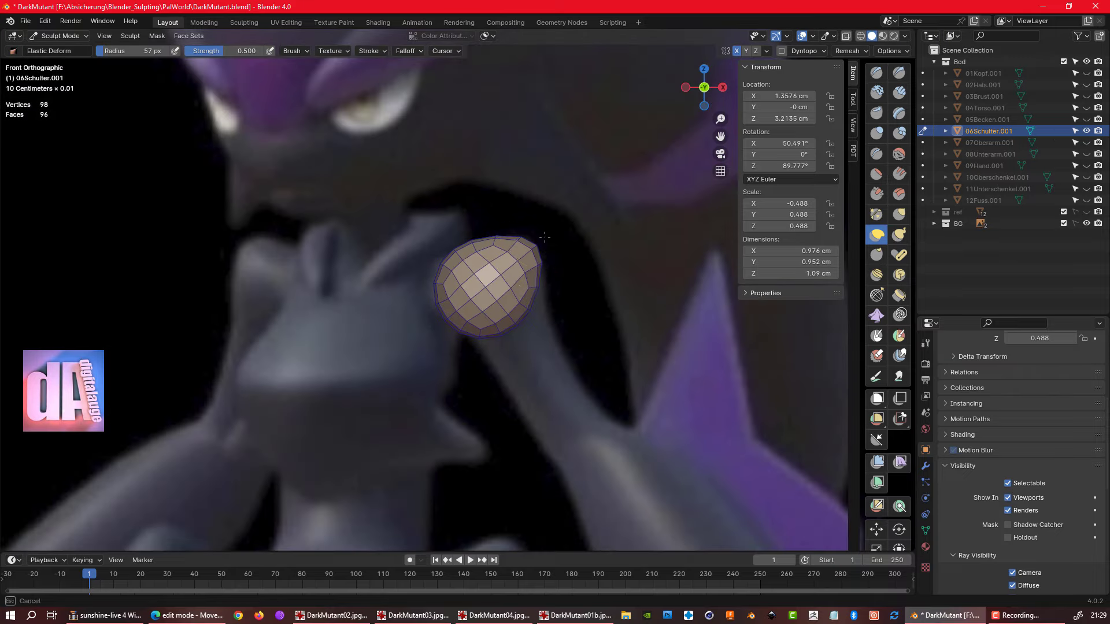
middle_click_drag(545, 236, 492, 247)
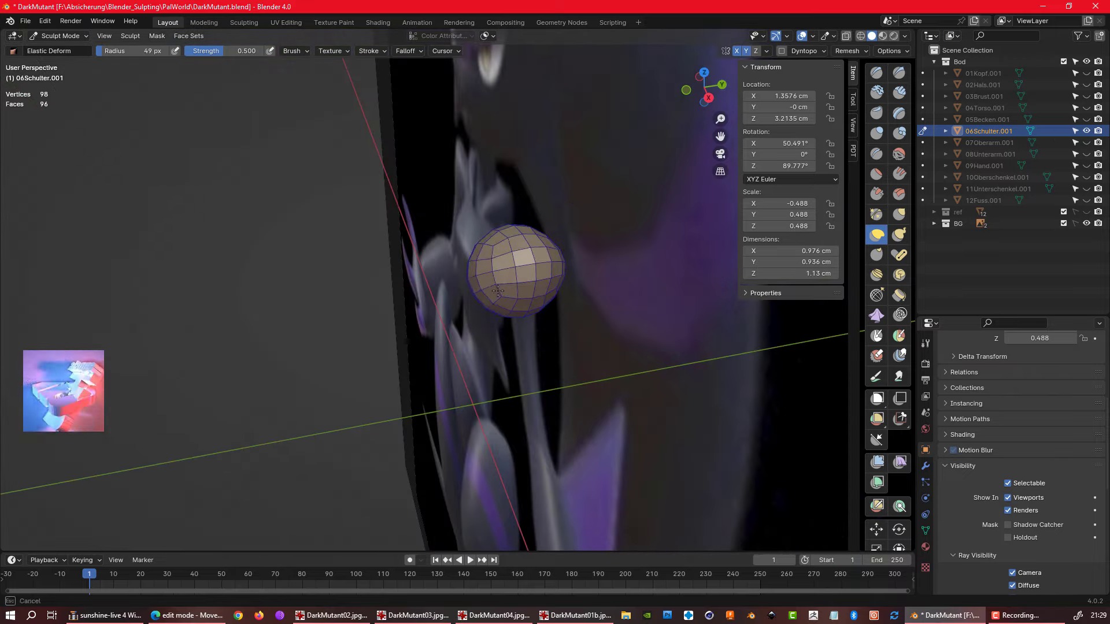
key("Escape")
mouse_move(533, 273)
middle_mouse_down()
mouse_move(543, 282)
mouse_move(595, 250)
middle_mouse_up()
key("KP_1")
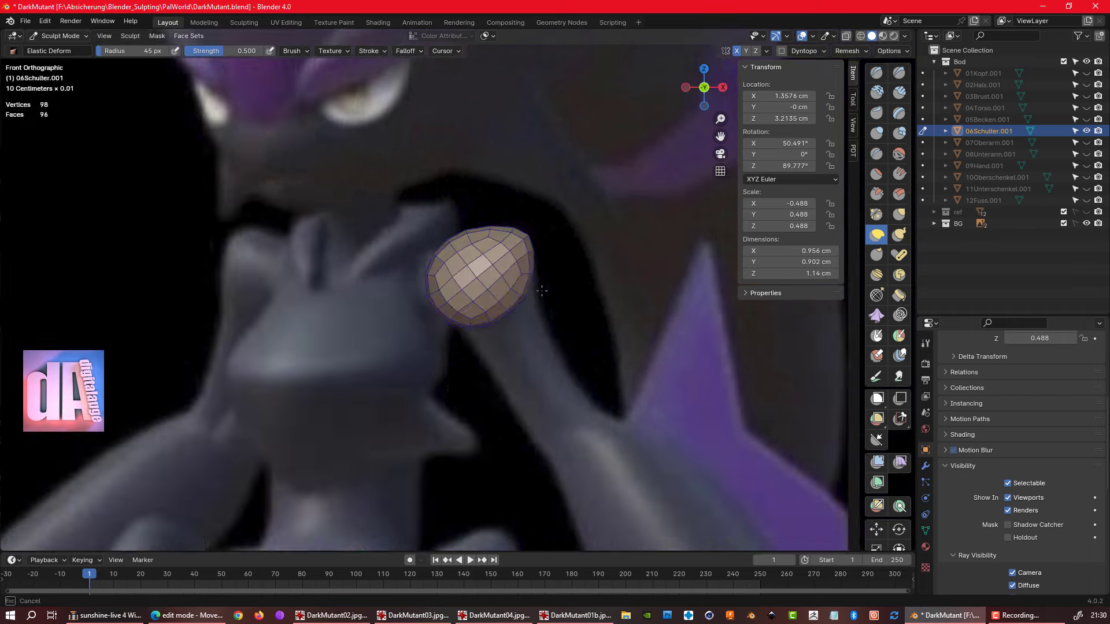
scroll(553, 313, "down", 4)
key("ctrl+s")
- Add edge loops to 07Oberarm, scale its top loop to taper the upper arm, and save
key("Tab")
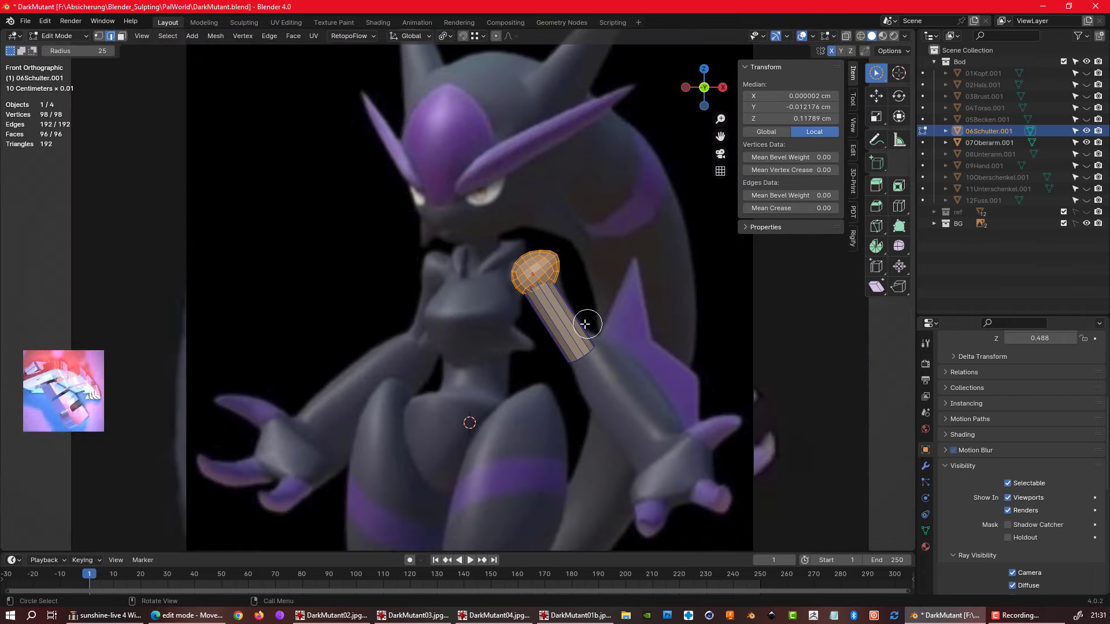
key("alt+q")
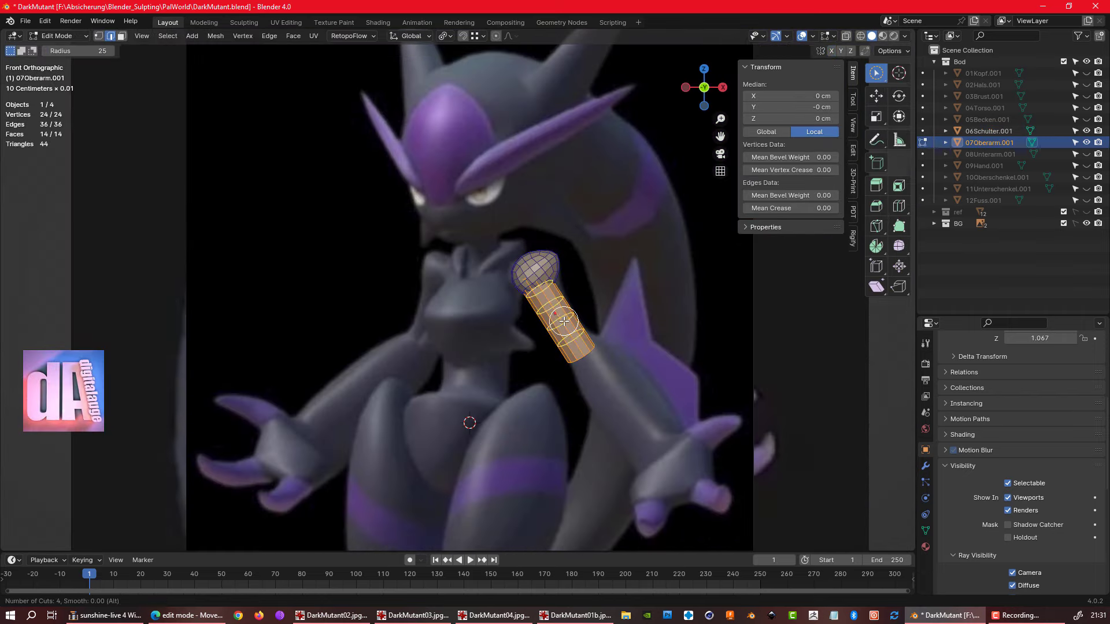
left_click(564, 321)
scroll(563, 321, "up", 1)
left_click(650, 289)
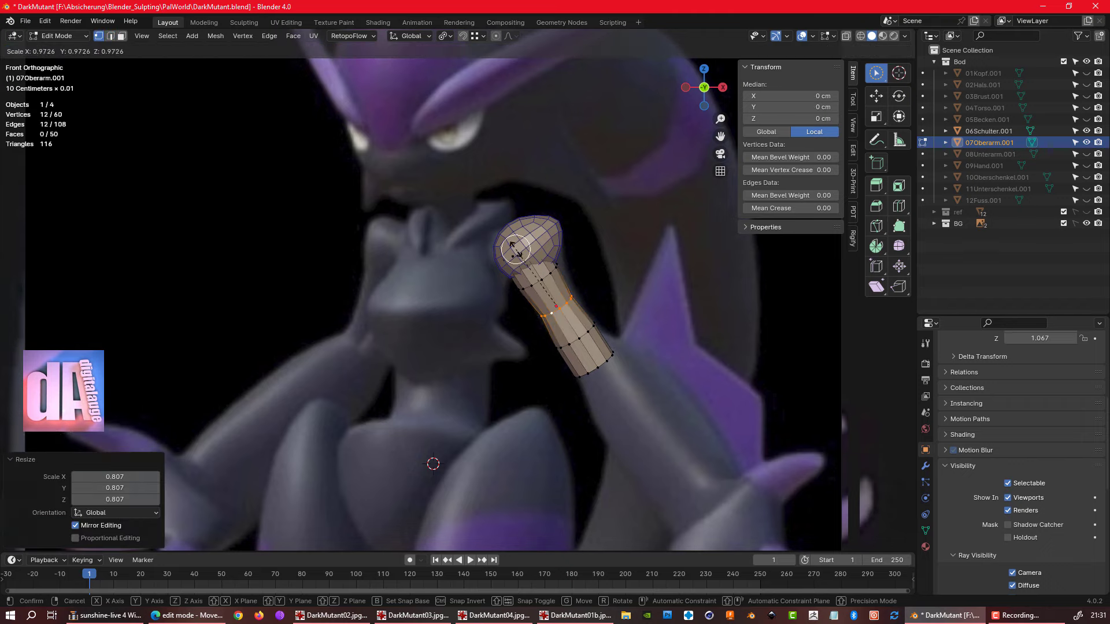
left_click(511, 257, "alt")
key("s")
left_click(648, 222)
key("ctrl+s")
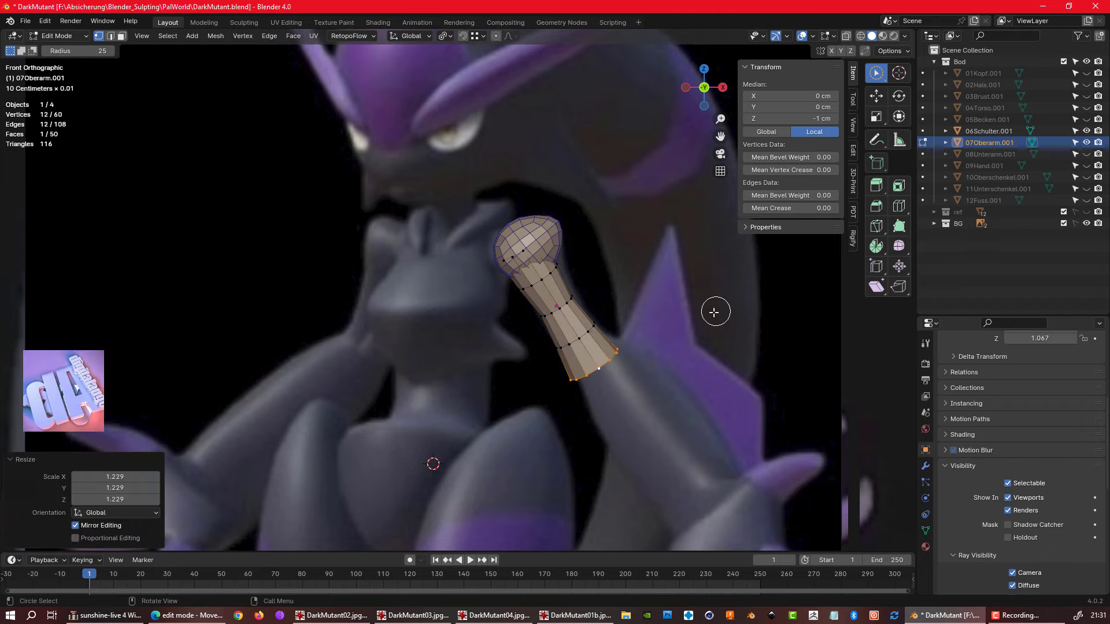
- Add evenly spaced loops to 08Unterarm and widen a middle loop so the forearm bulges
middle_click_drag(714, 310, 652, 248)
key("c")
middle_click_drag(507, 315, 665, 343)
key("alt+q")
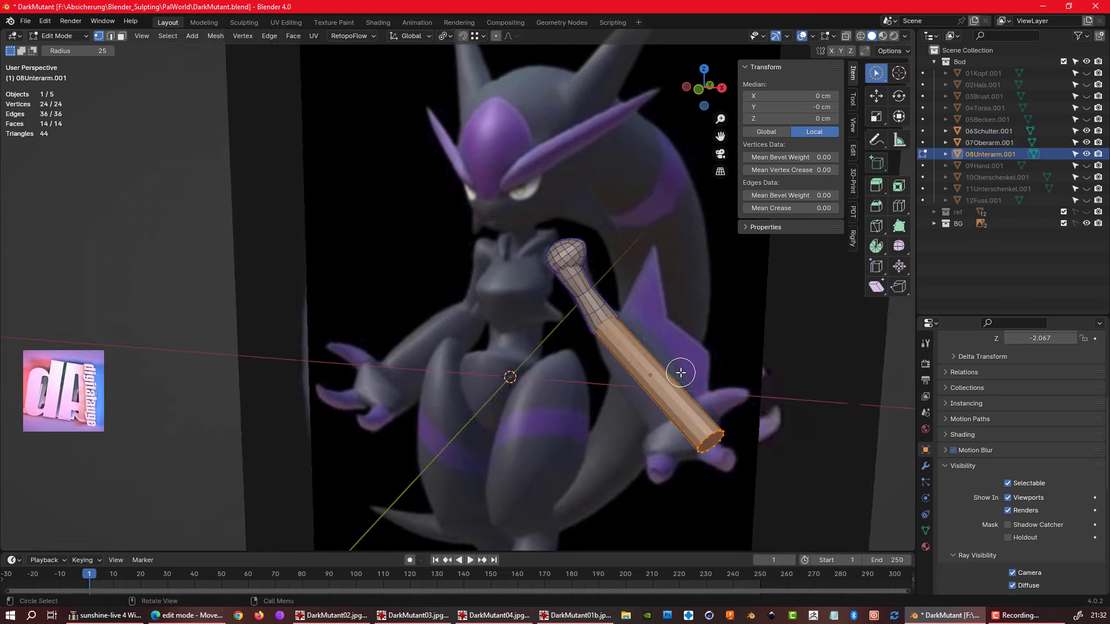
left_click(658, 397)
right_click(658, 397)
middle_click_drag(658, 397, 642, 361)
left_click(642, 359, "alt")
key("s")
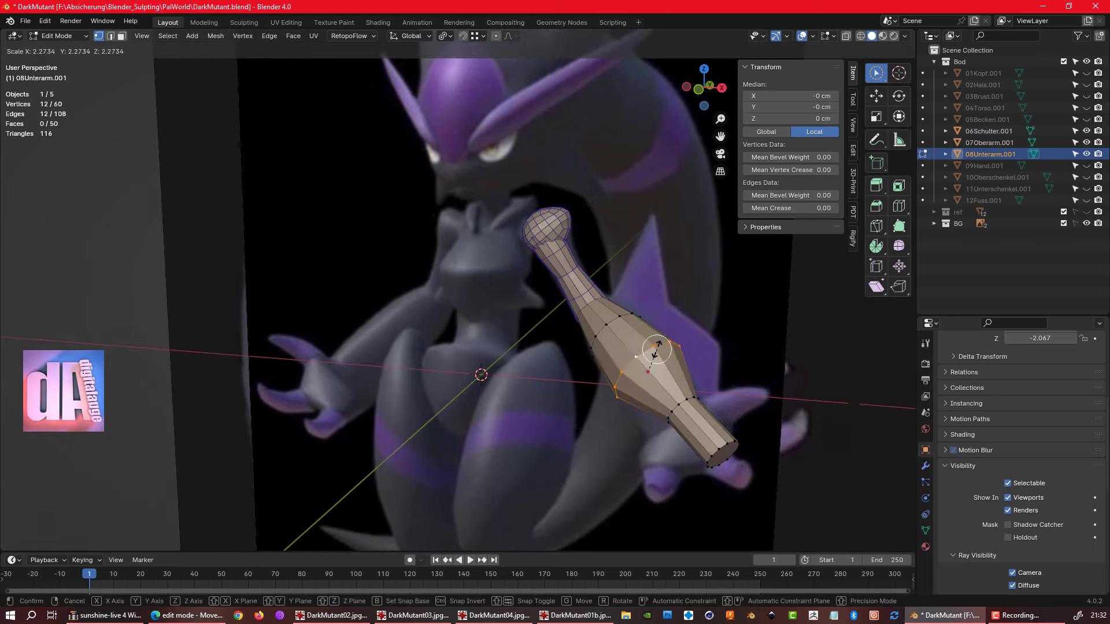
left_click(657, 349)
key("c")
mouse_move(657, 349)
middle_mouse_down()
mouse_move(622, 399)
mouse_move(458, 364)
mouse_move(645, 409)
middle_mouse_up()
key("Tab")
- Sculpt 08Unterarm with Elastic Deform strokes, slimming and lengthening the forearm
key("ctrl+Tab")
scroll(643, 374, "up", 5)
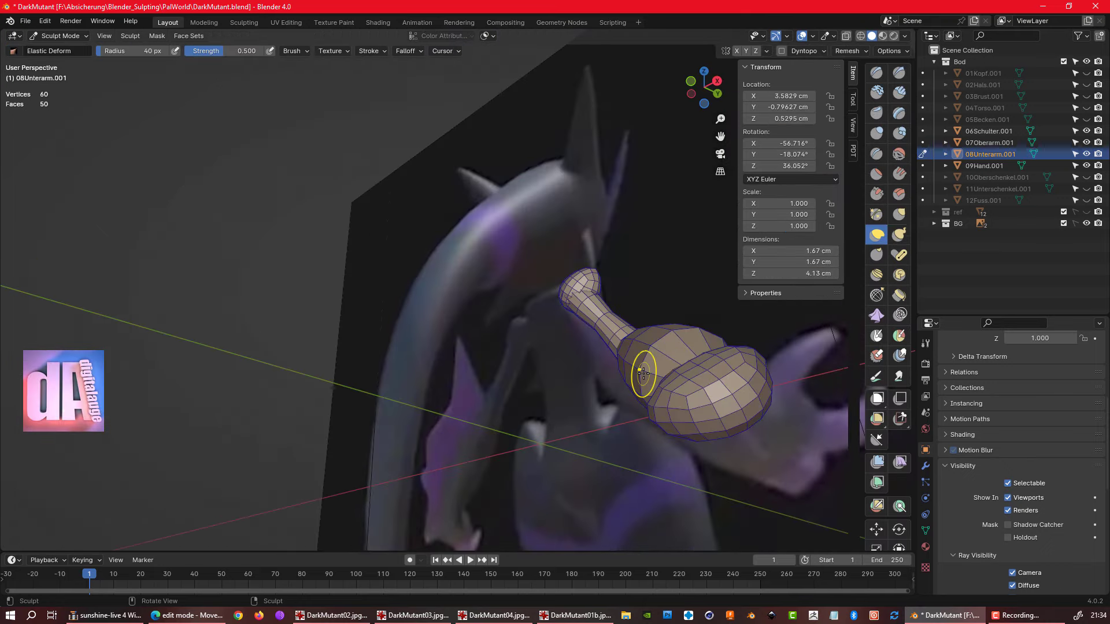
left_click_drag(663, 363, 694, 372)
mouse_move(694, 371)
middle_mouse_down()
mouse_move(589, 319)
mouse_move(520, 301)
mouse_move(554, 275)
mouse_move(601, 289)
middle_mouse_up()
left_click_drag(601, 289, 625, 272)
middle_click_drag(624, 271, 646, 278)
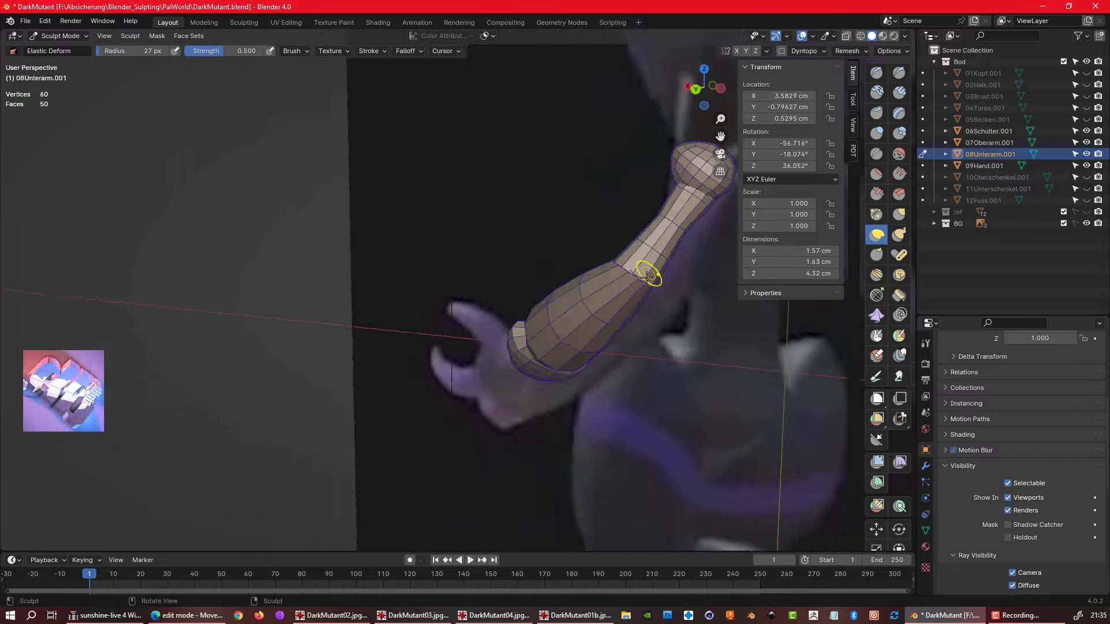
left_click_drag(646, 277, 653, 273)
middle_click_drag(653, 273, 662, 267)
- Reshape the upper arm up close with Elastic Deform, checking it from several angles
left_click_drag(627, 270, 633, 271)
mouse_move(633, 272)
middle_mouse_down()
mouse_move(717, 295)
mouse_move(682, 277)
middle_mouse_up()
scroll(682, 278, "up", 5)
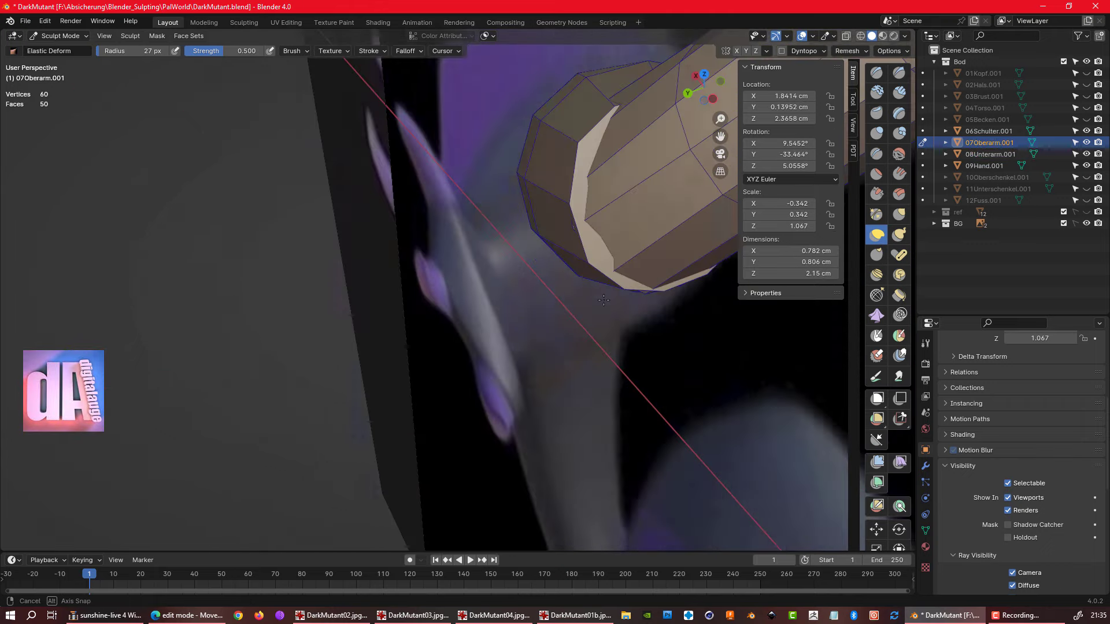
left_click_drag(636, 266, 625, 259)
middle_click_drag(653, 298, 597, 240)
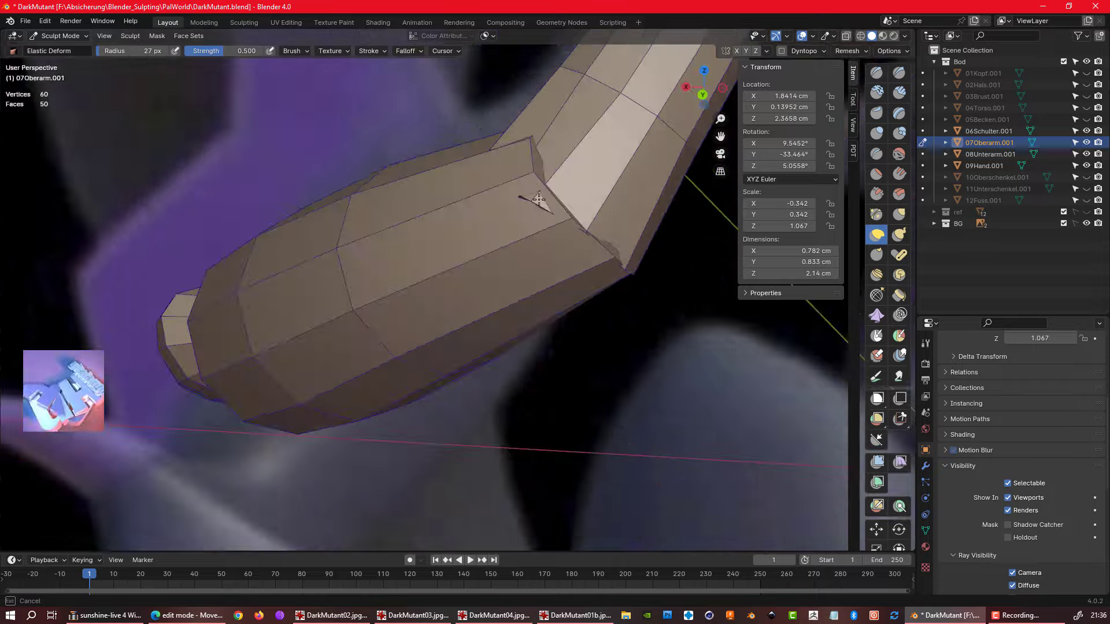
scroll(597, 241, "down", 10)
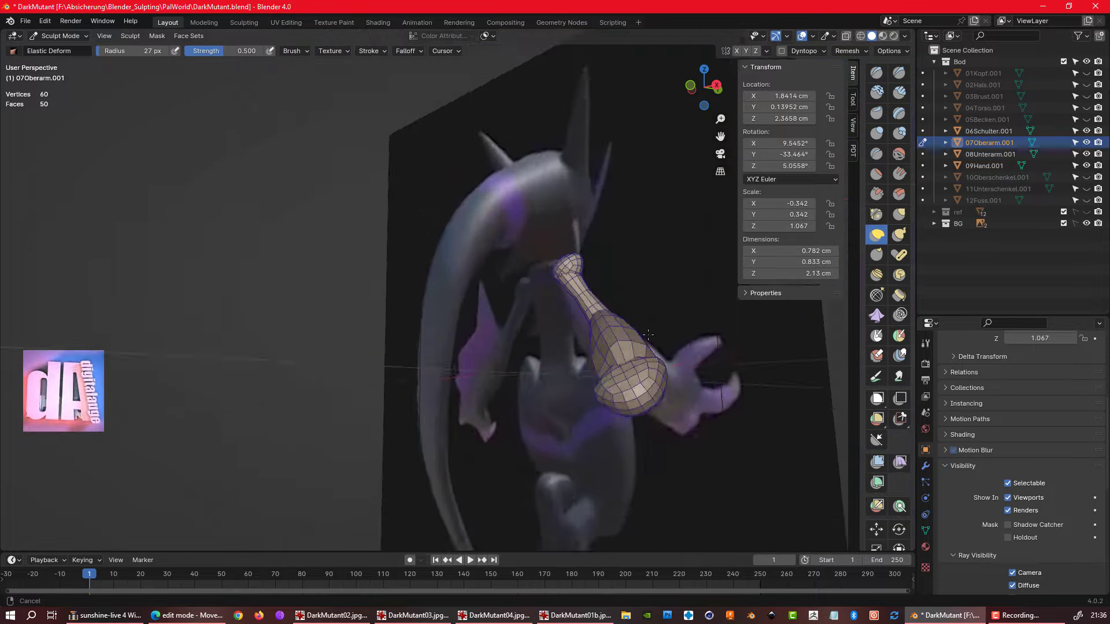
mouse_move(597, 241)
middle_mouse_down()
mouse_move(599, 218)
mouse_move(498, 305)
middle_mouse_up()
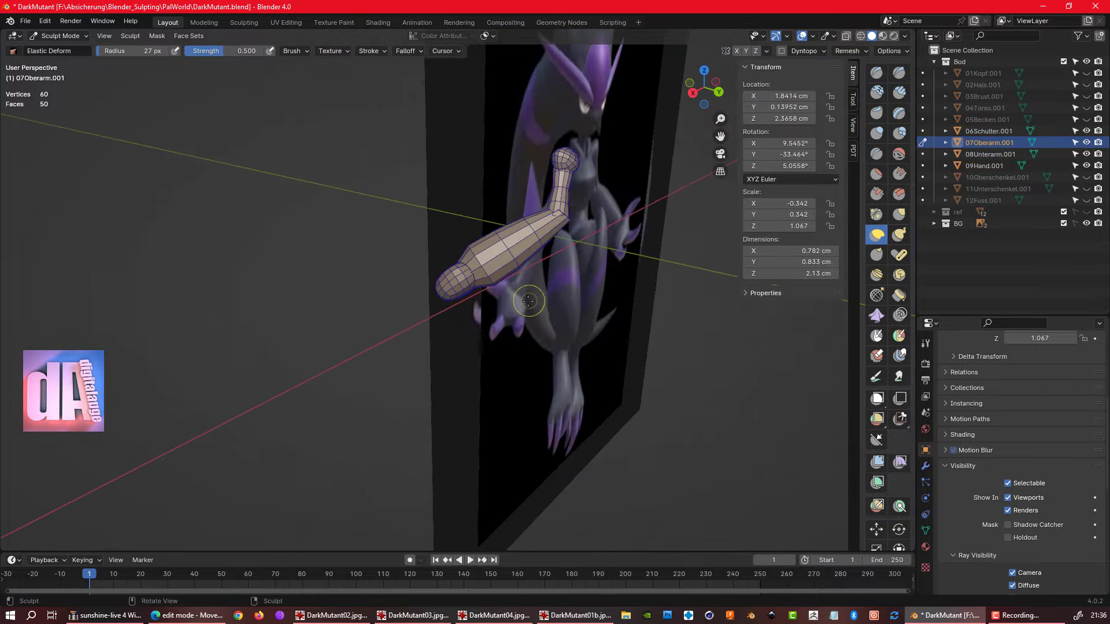
- Briefly edit the hand, then return to the forearm and inspect its rounded wrist end
key("Tab")
middle_click_drag(522, 269, 555, 208)
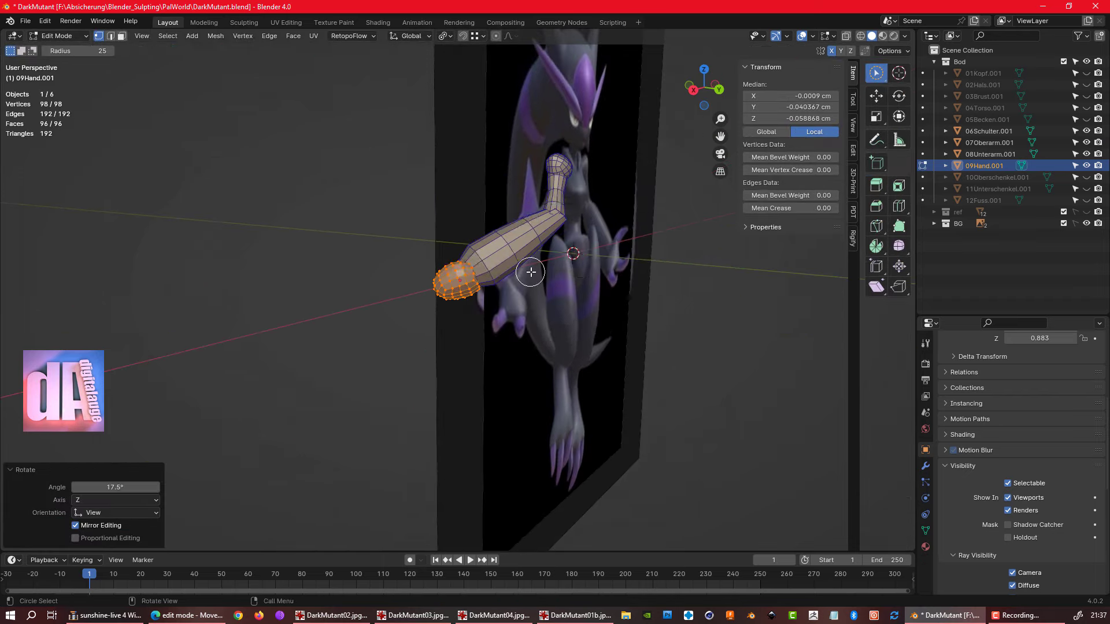
key("Tab")
key("alt+q")
scroll(469, 260, "up", 5)
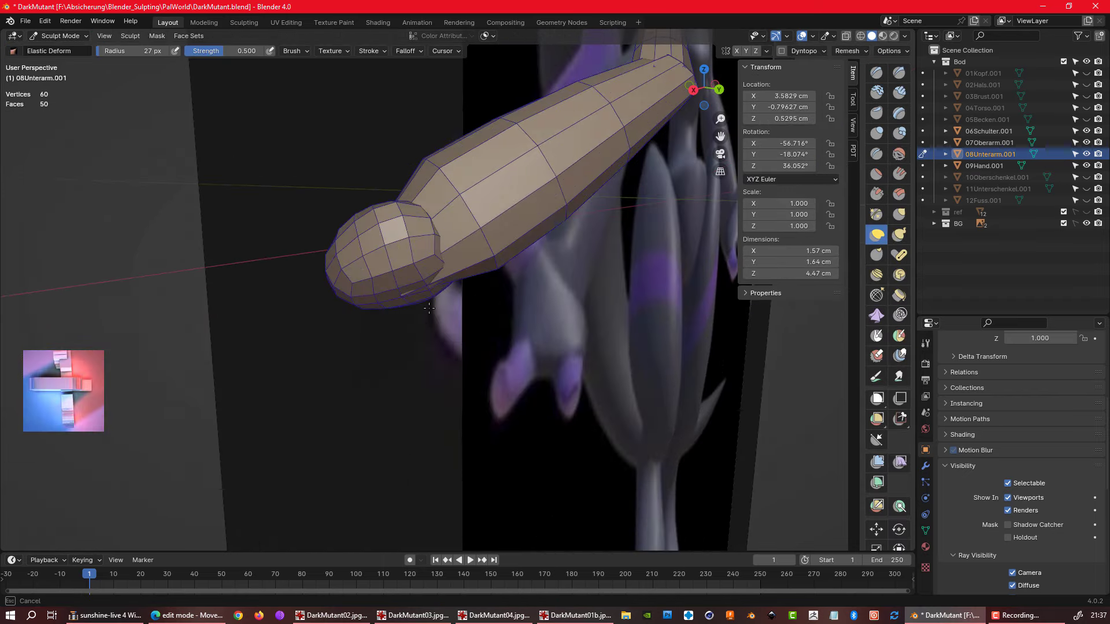
middle_click_drag(429, 307, 471, 296)
scroll(459, 297, "down", 5)
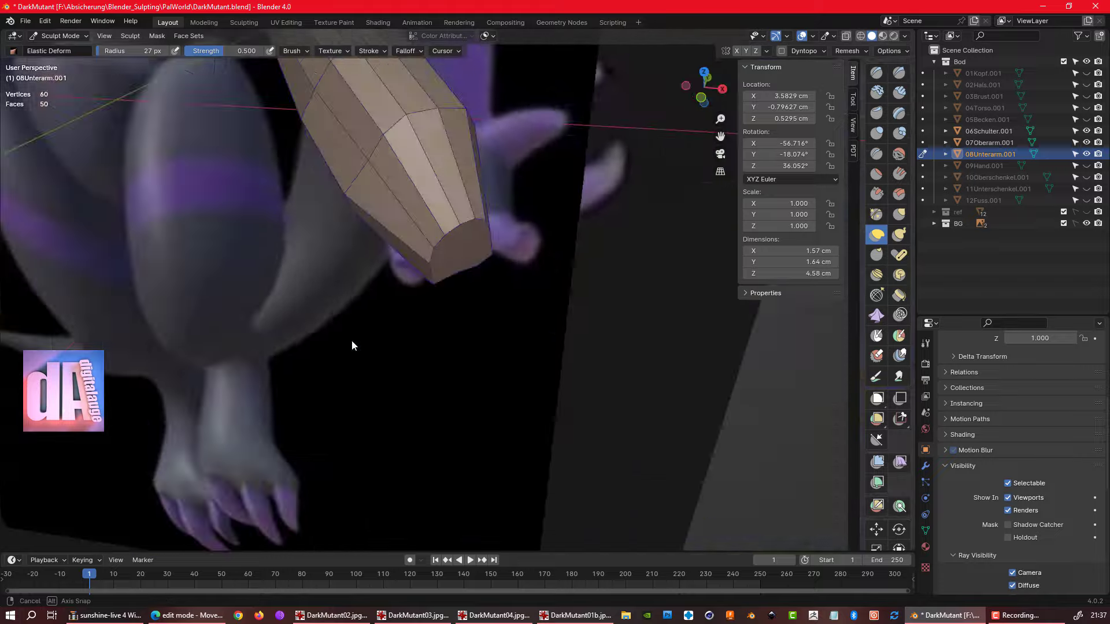
mouse_move(355, 347)
middle_mouse_down()
mouse_move(489, 246)
mouse_move(517, 106)
mouse_move(440, 333)
mouse_move(396, 240)
mouse_move(641, 322)
mouse_move(456, 250)
middle_mouse_up()
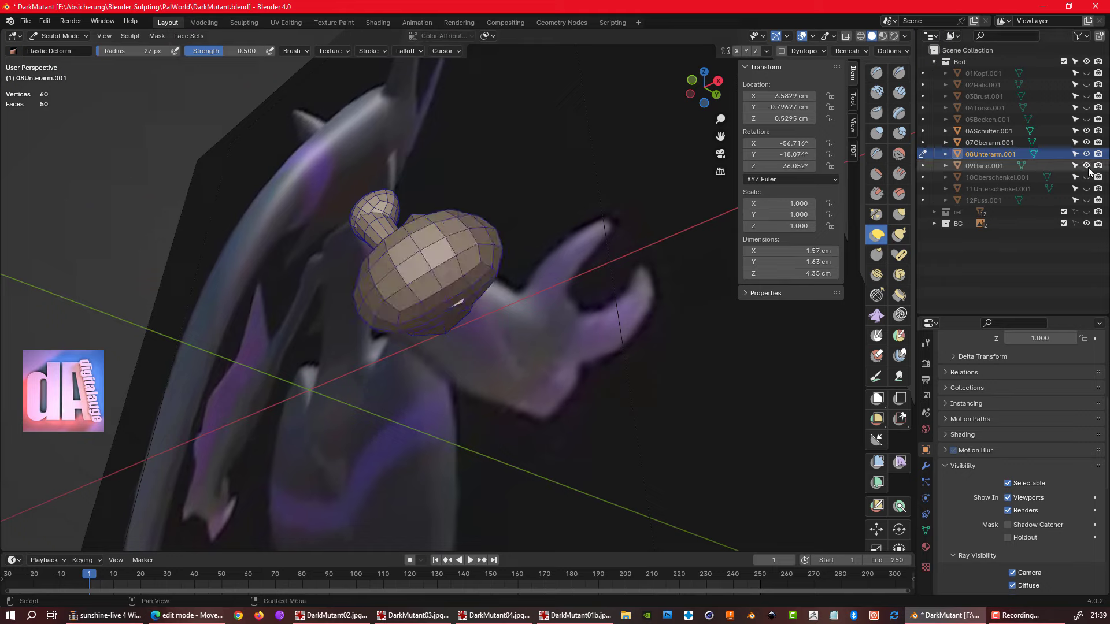
middle_click_drag(491, 325, 671, 191)
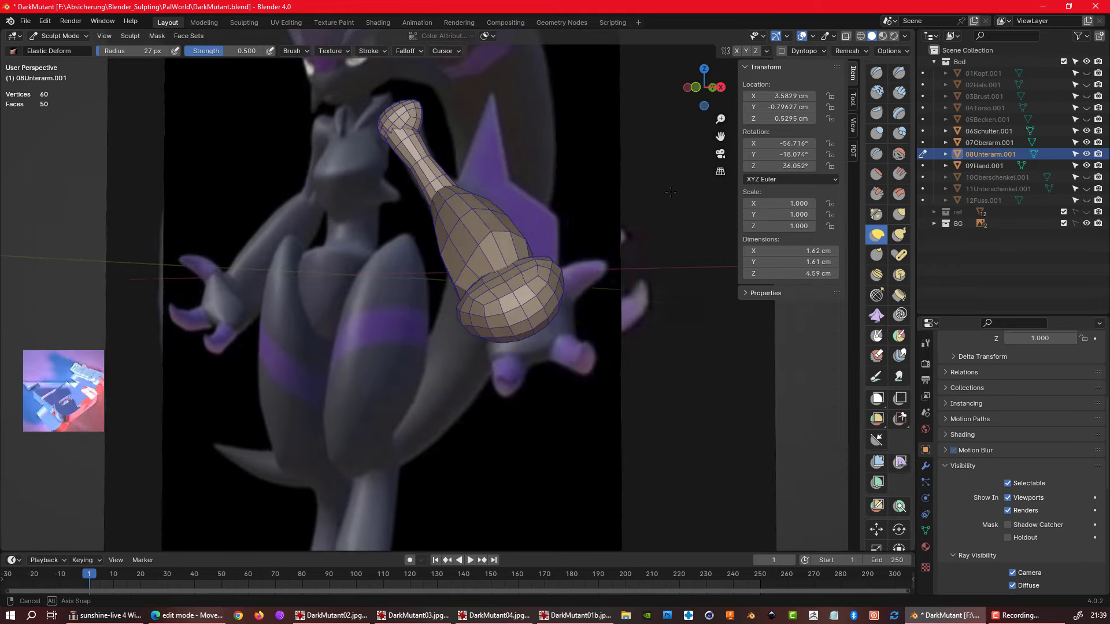
mouse_move(670, 192)
middle_mouse_down()
mouse_move(573, 361)
mouse_move(602, 440)
middle_mouse_up()
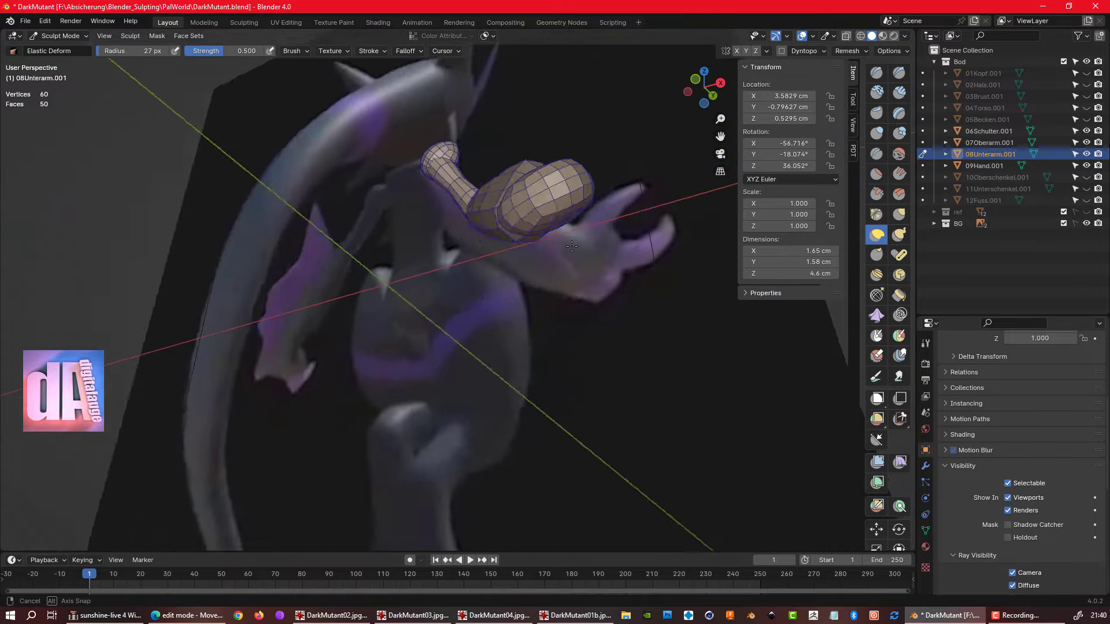
mouse_move(602, 440)
middle_mouse_down()
mouse_move(501, 608)
mouse_move(591, 357)
middle_mouse_up()
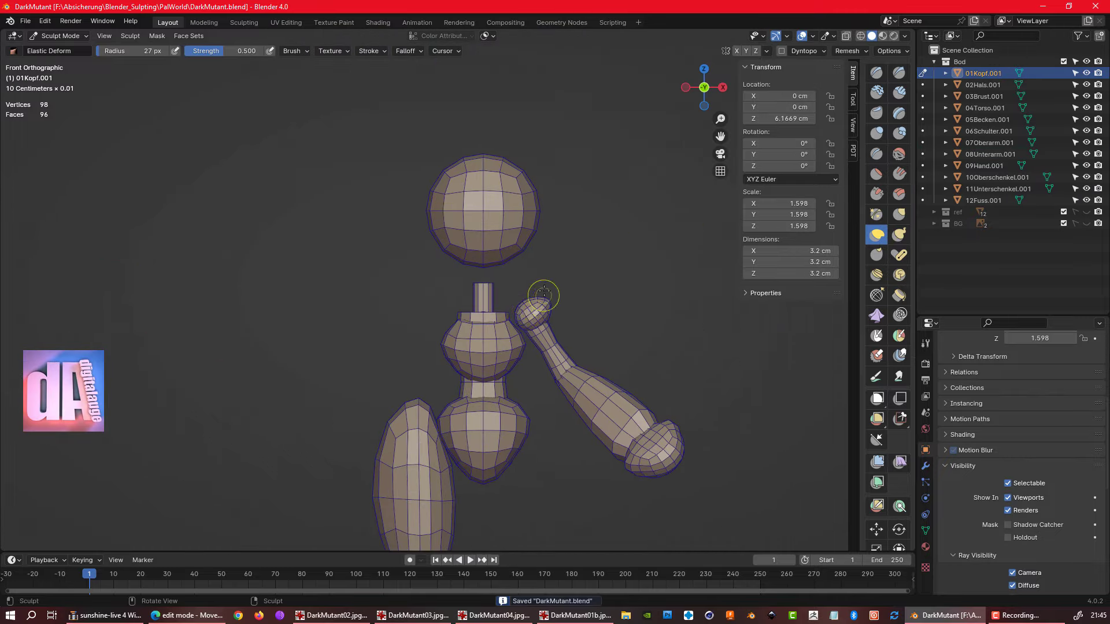
- Stretch 01Kopf into a taller egg shape, comparing front (Numpad 1) and side (Numpad 3) views
key("KP_3")
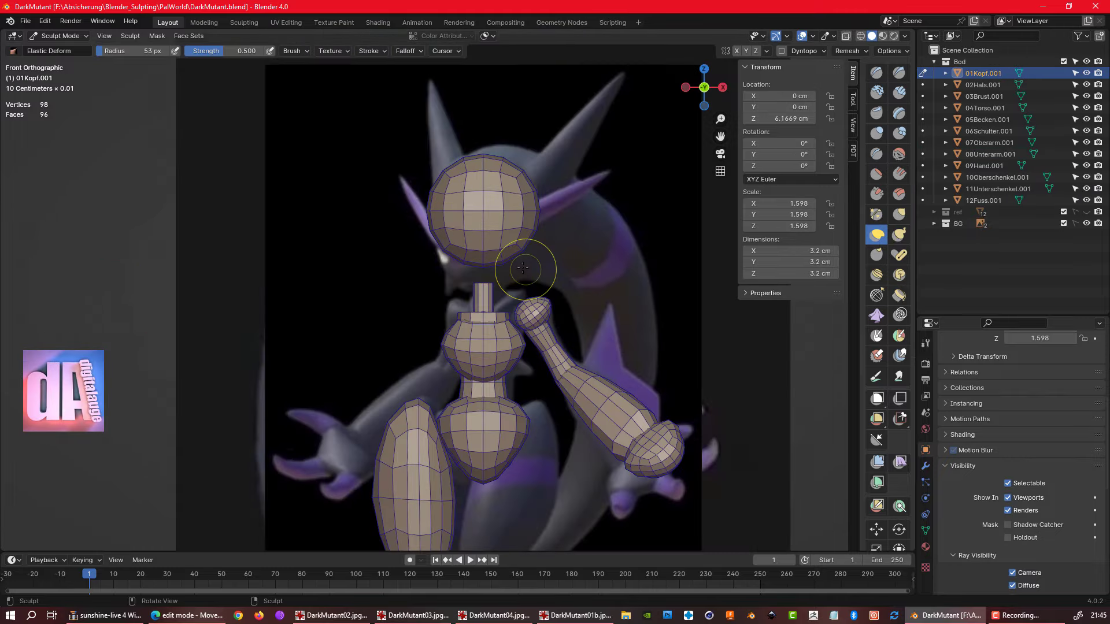
left_click_drag(475, 264, 530, 313)
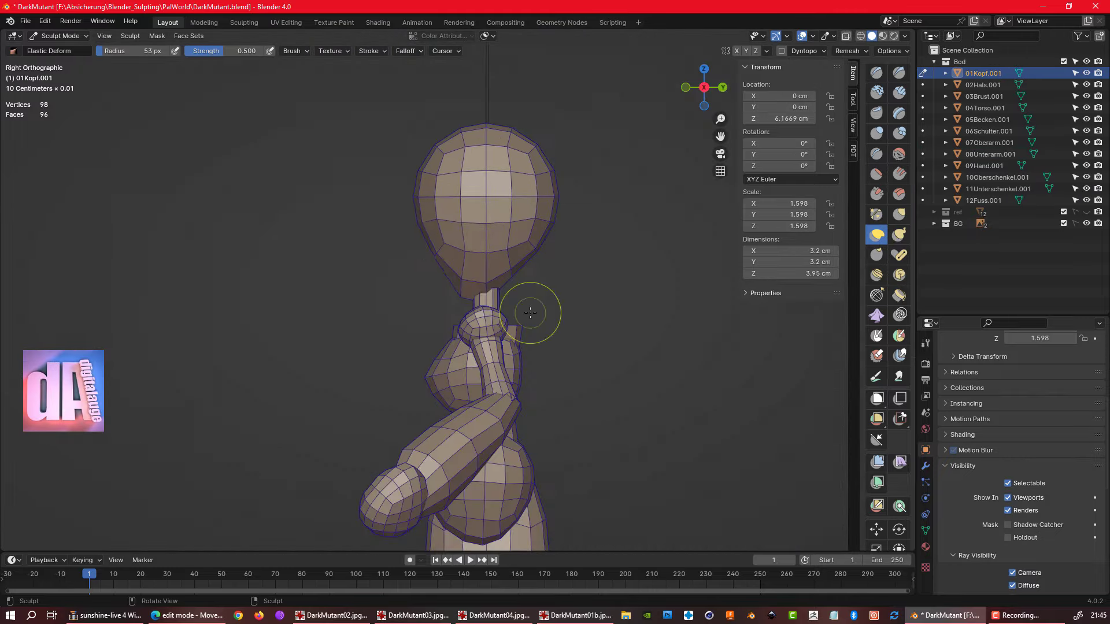
key("KP_1")
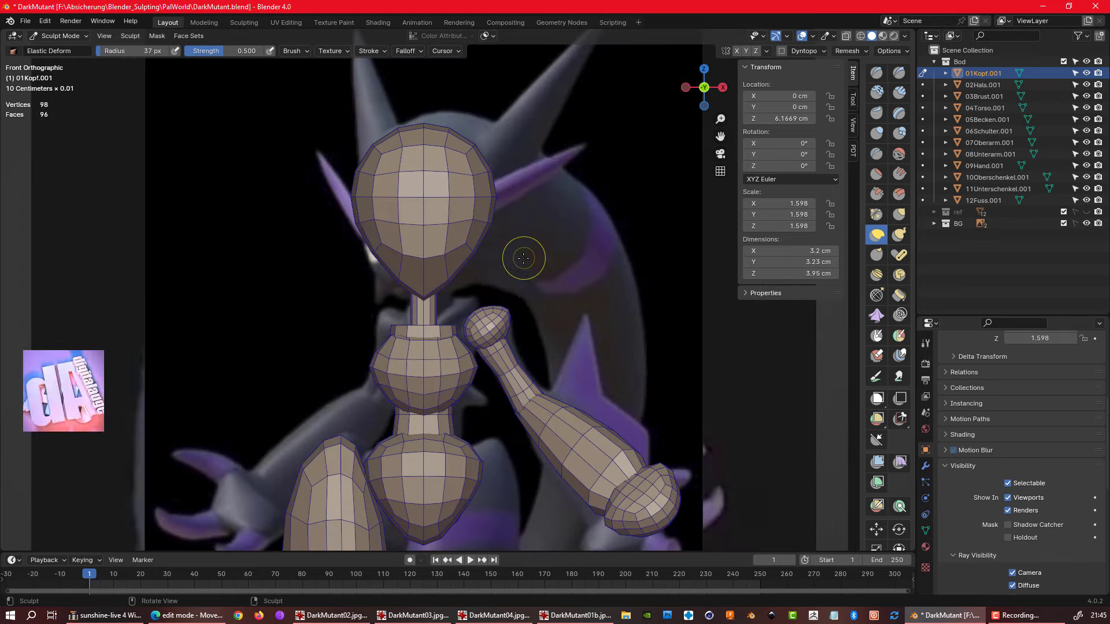
key("KP_3")
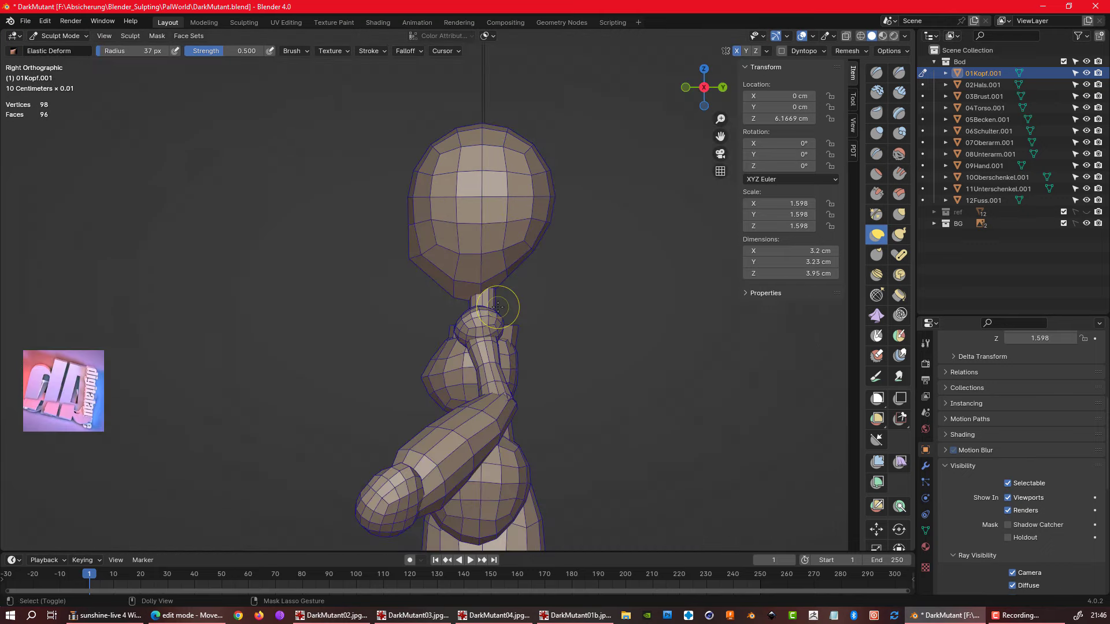
key("KP_1")
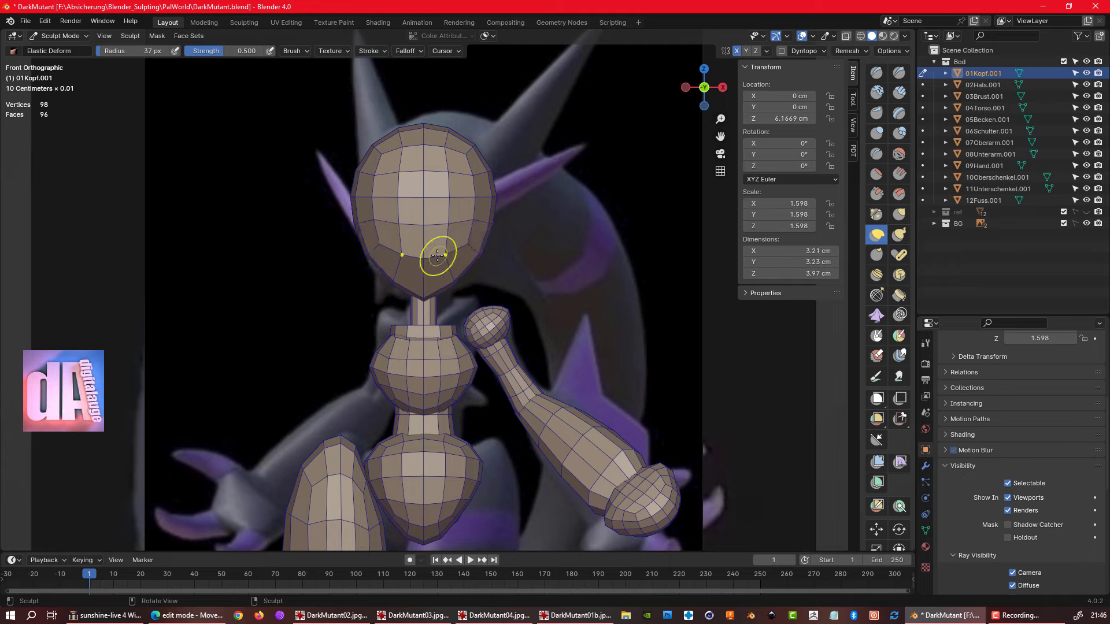
key("KP_3")
scroll(519, 289, "down", 4)
scroll(555, 265, "down", 2)
- Return to Object Mode, save, and add a new NURBS path to the scene
key("ctrl+Tab")
key("ctrl+s")
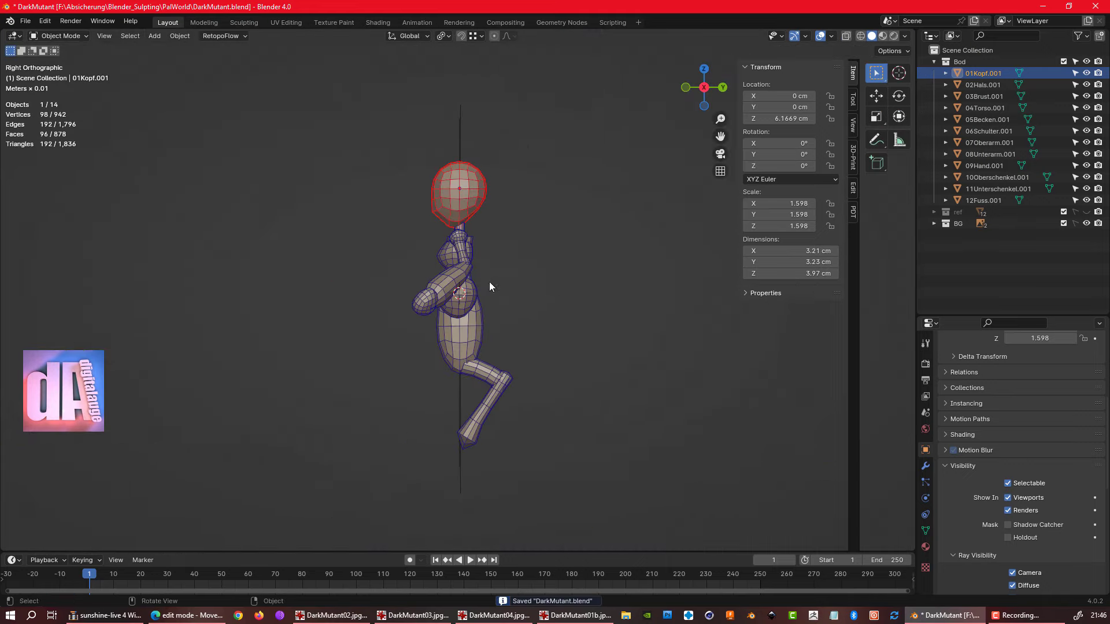
key("shift+a")
left_click(622, 338)
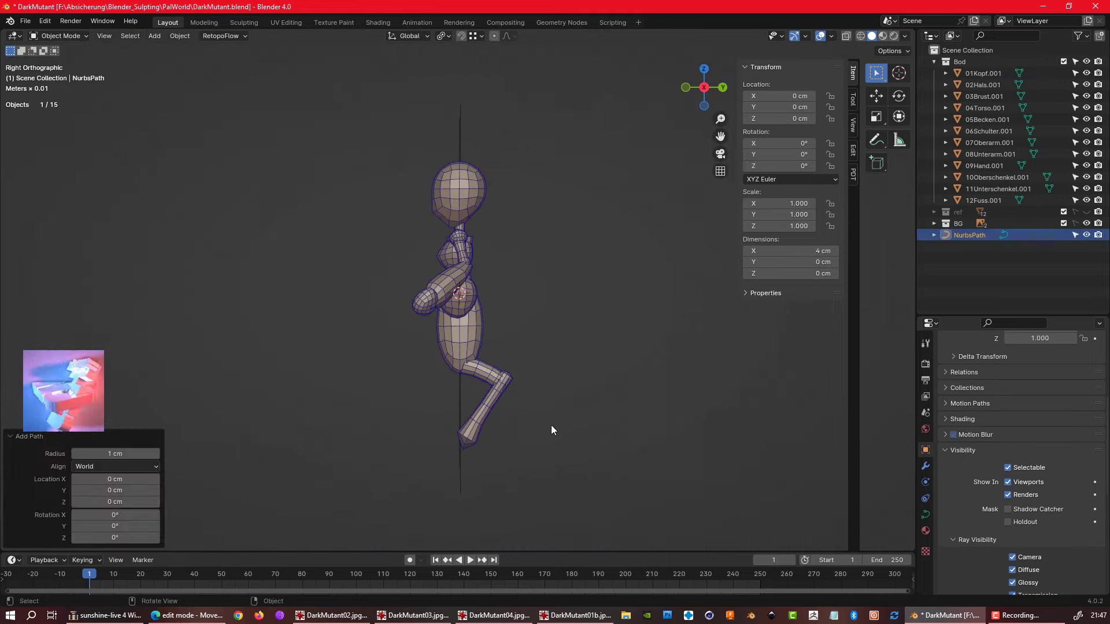
key("KP_1")
left_click(591, 320)
key("KP_3")
key("KP_1")
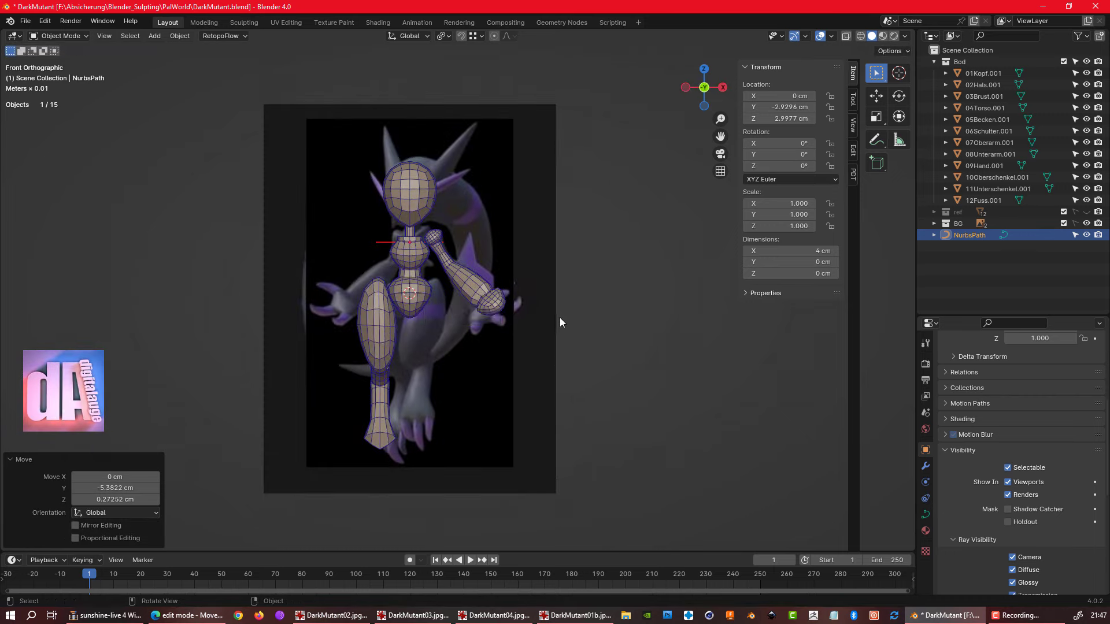
- Move the path's control points down toward the knee and out beside the raised hand
key("Tab")
key("shift+space")
key("g")
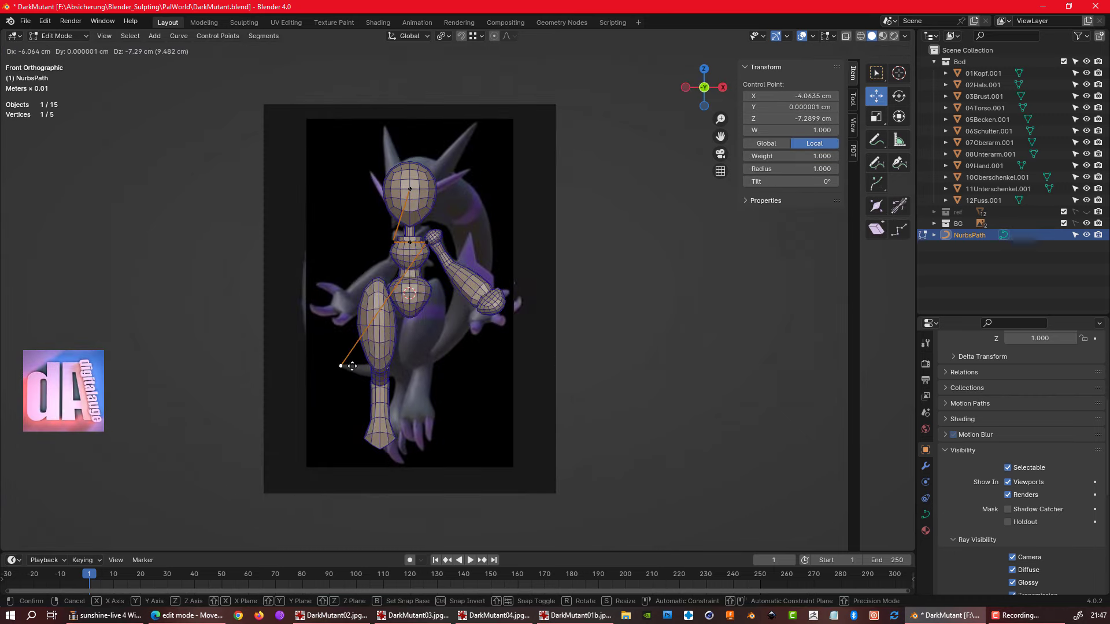
left_click(352, 366)
left_click_drag(381, 300, 466, 389)
mouse_move(399, 263)
left_mouse_down()
mouse_move(478, 258)
mouse_move(486, 192)
left_mouse_up()
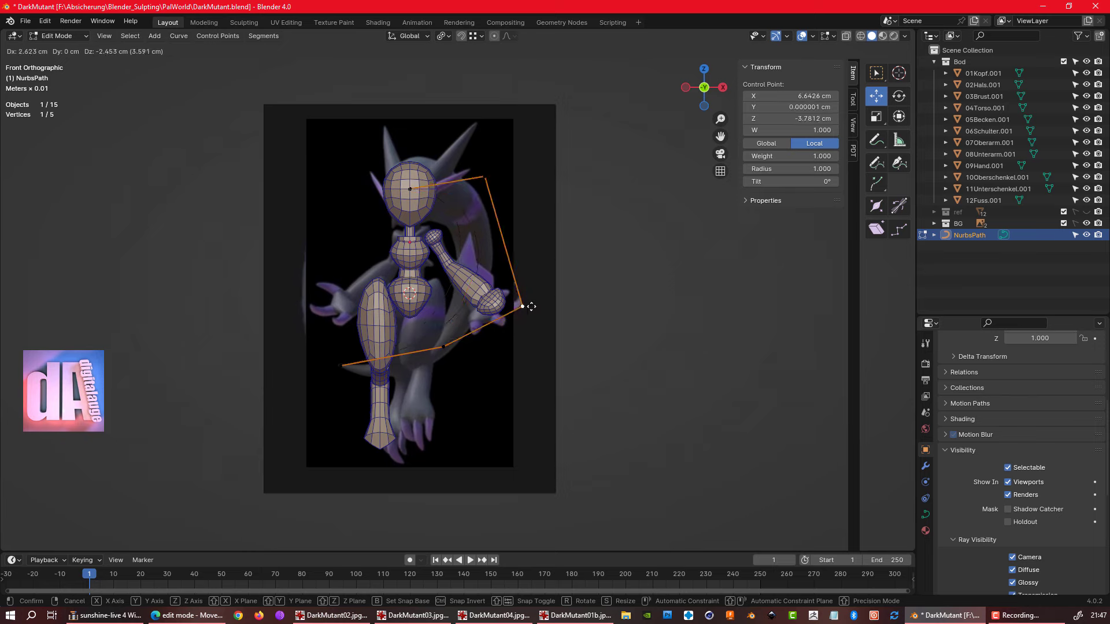
left_click_drag(443, 347, 434, 396)
- From the side view, push a control point behind the body
key("KP_3")
middle_click_drag(616, 385, 578, 370)
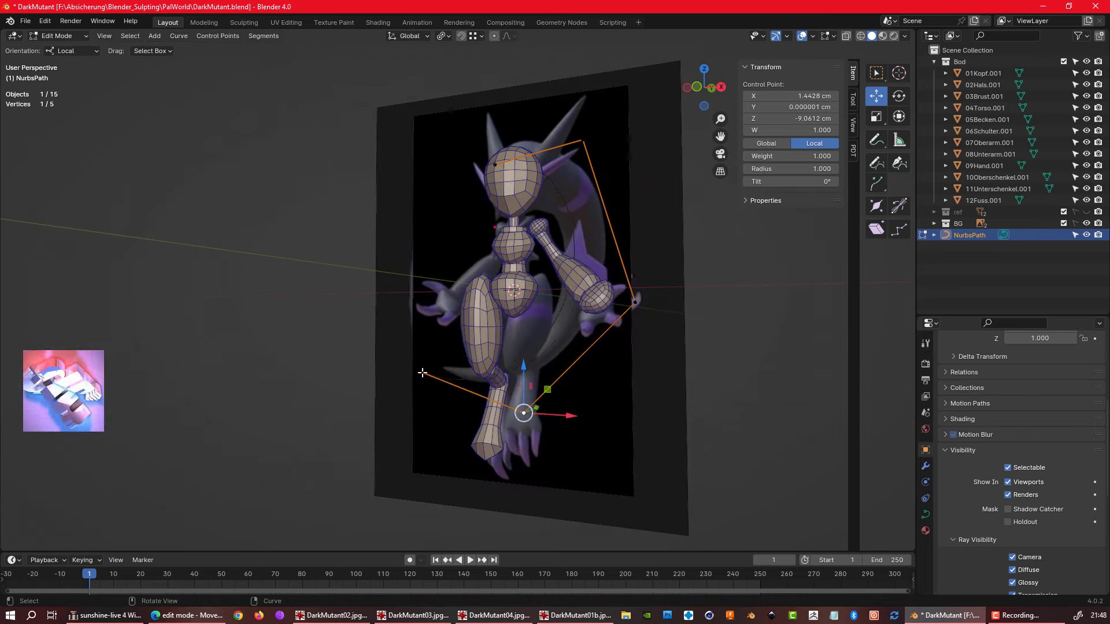
key("KP_3")
left_click_drag(613, 376, 610, 365)
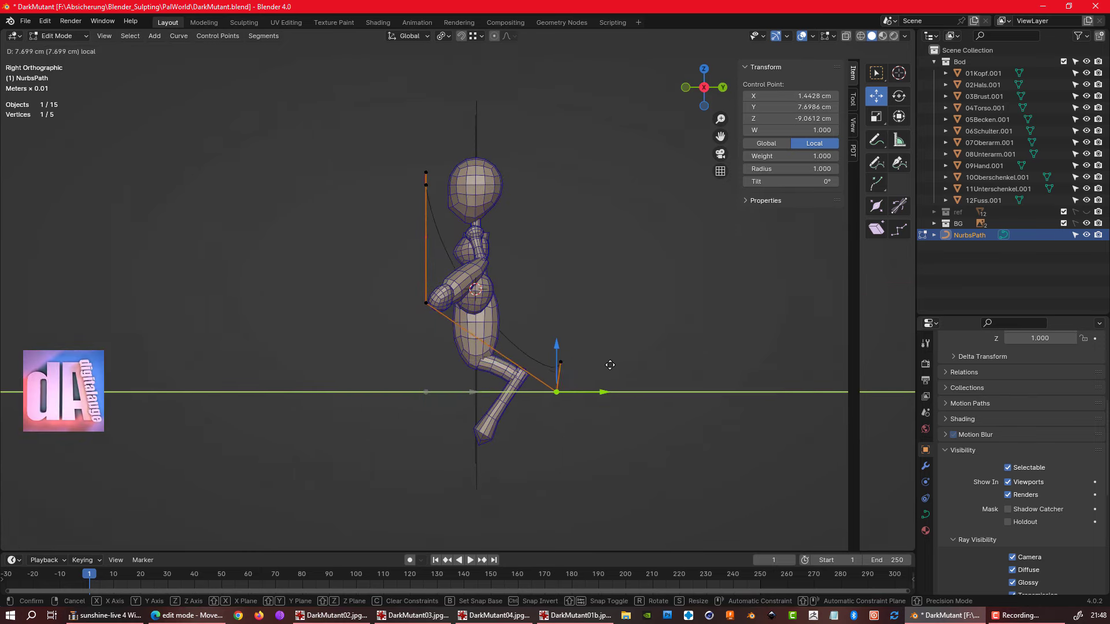
left_click(624, 279)
key("g")
key("y")
- In top view, align another control point with the head and save the file
left_click(674, 173)
key("KP_7")
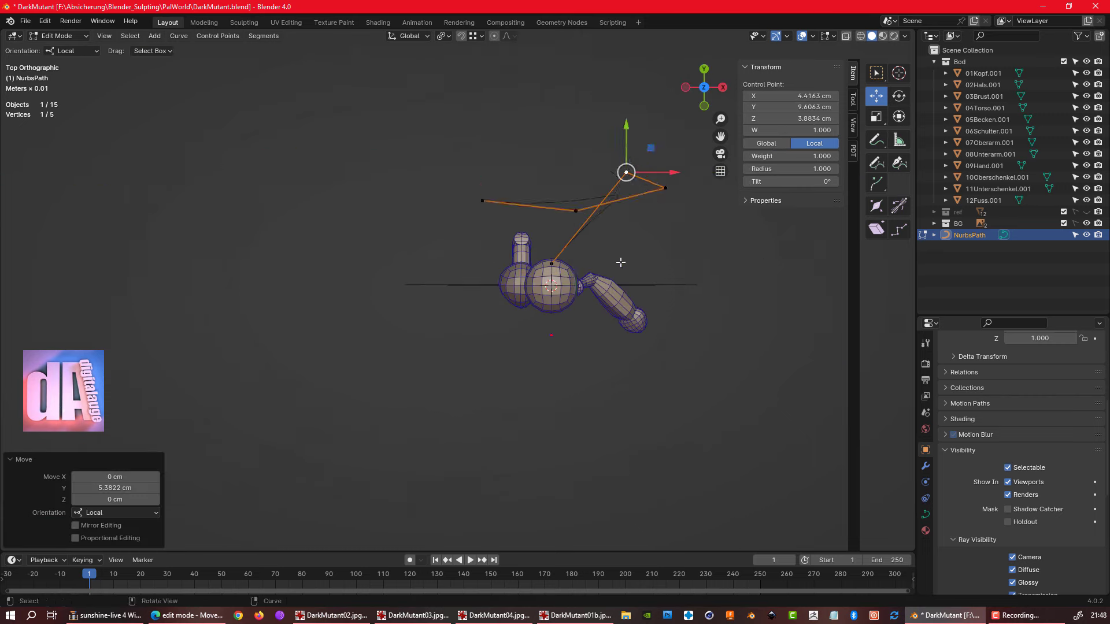
key("g")
left_click(572, 273)
key("ctrl+s")
middle_click_drag(572, 273, 646, 264)
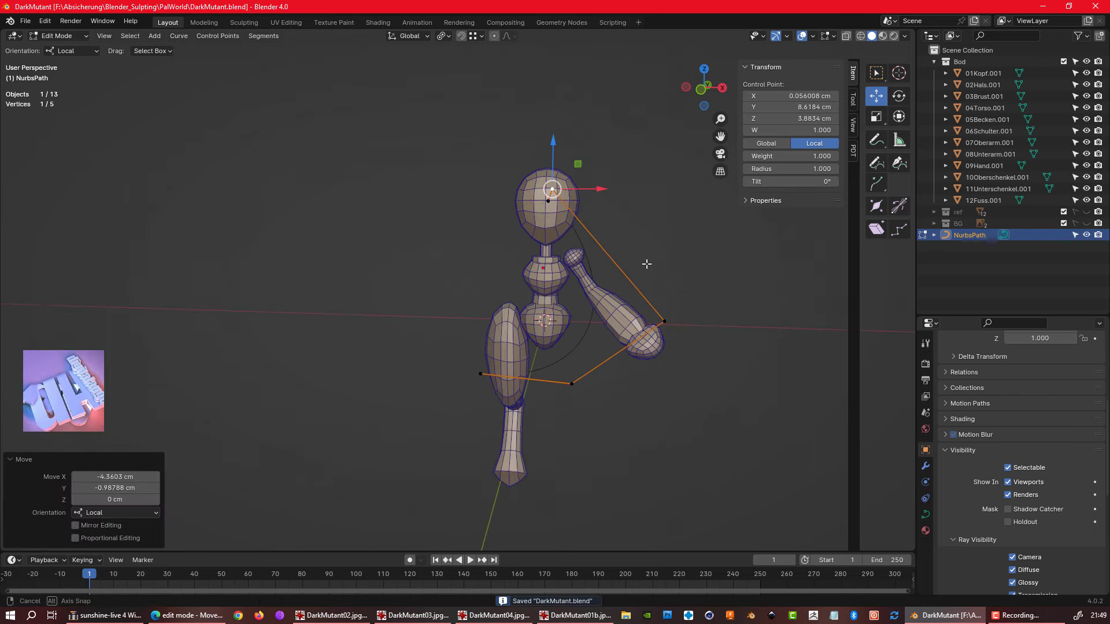
left_click(1086, 235)
key("KP_1")
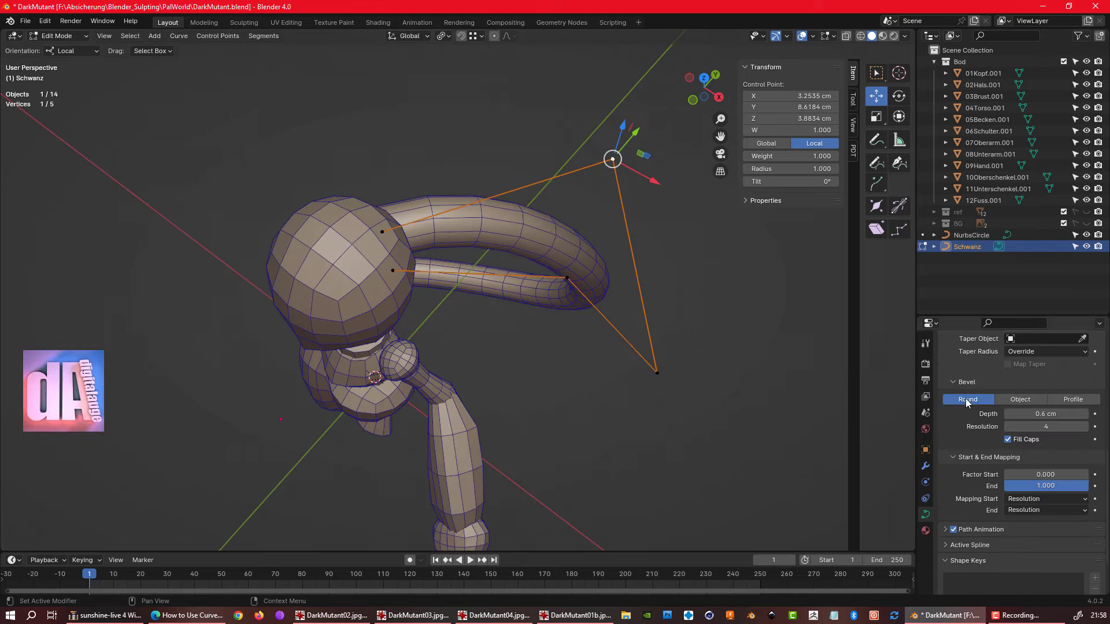
- Extrude a new end point on the Schwanz tail in top view, undoing a misplaced move
key("KP_7")
left_click(470, 350)
key("e")
left_click(470, 407)
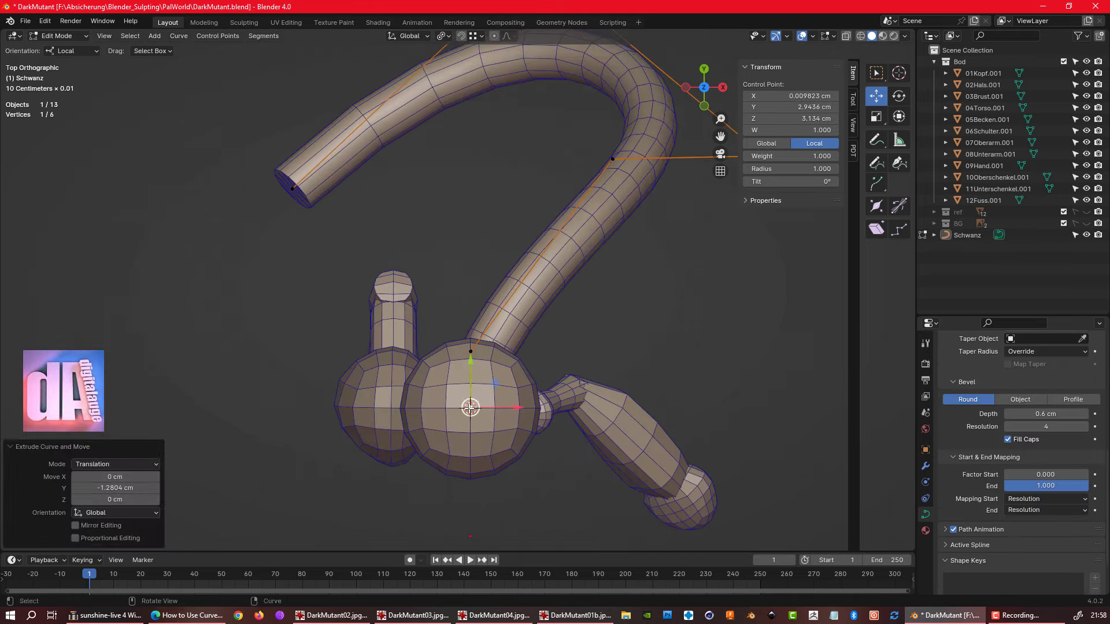
scroll(490, 389, "up", 1)
left_click_drag(466, 362, 490, 292)
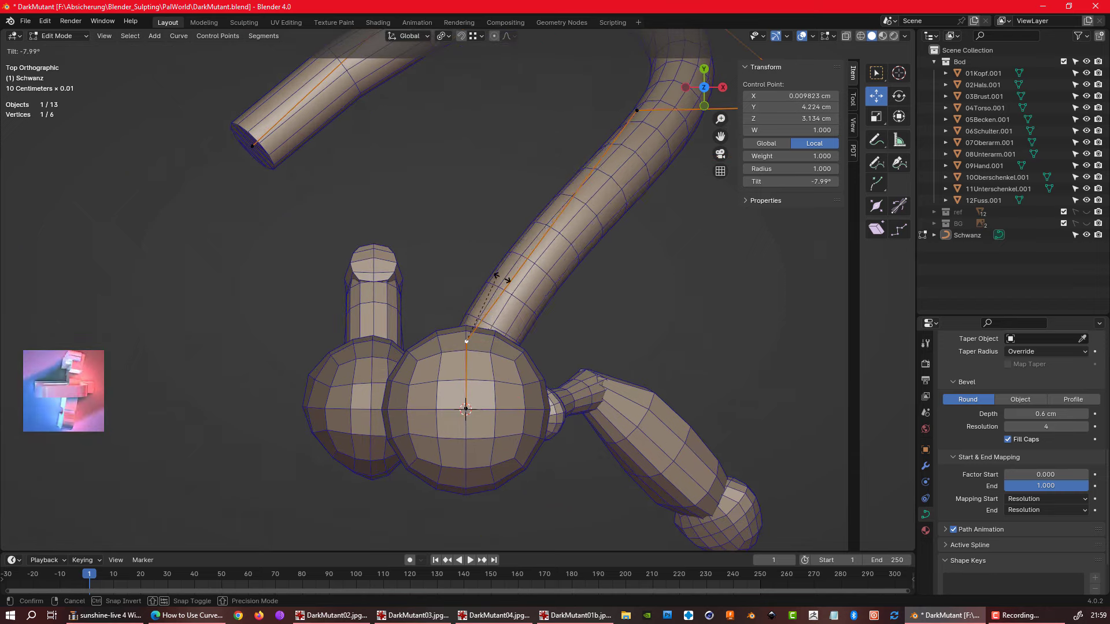
key("ctrl+z")
- In side view, increase the radius at a tail control point to thicken that section
key("KP_3")
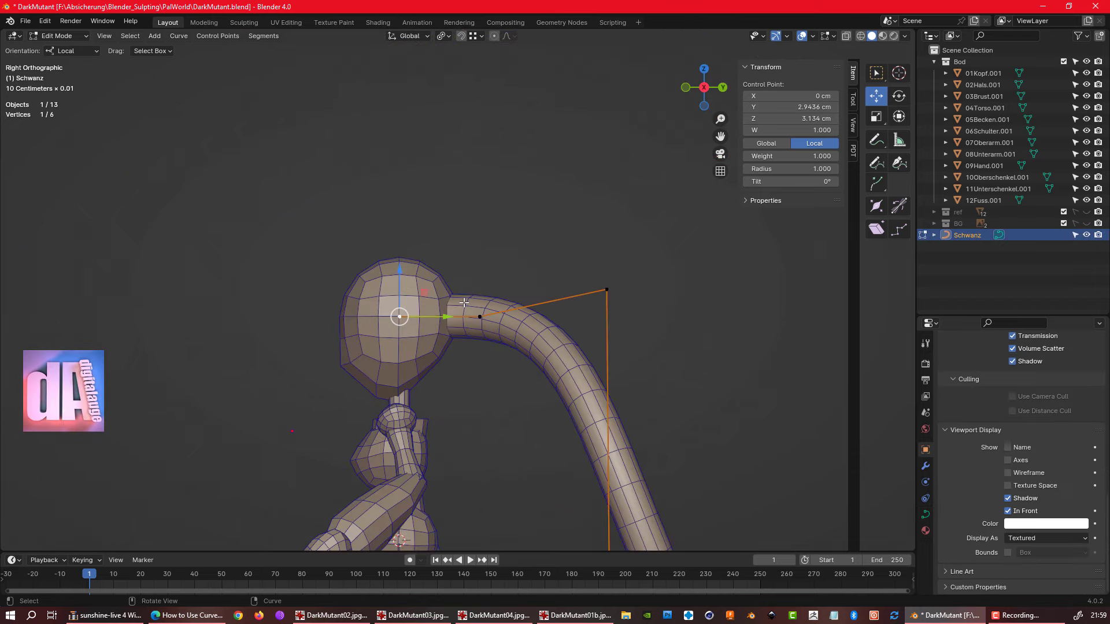
right_click(554, 233)
scroll(558, 211, "down", 3)
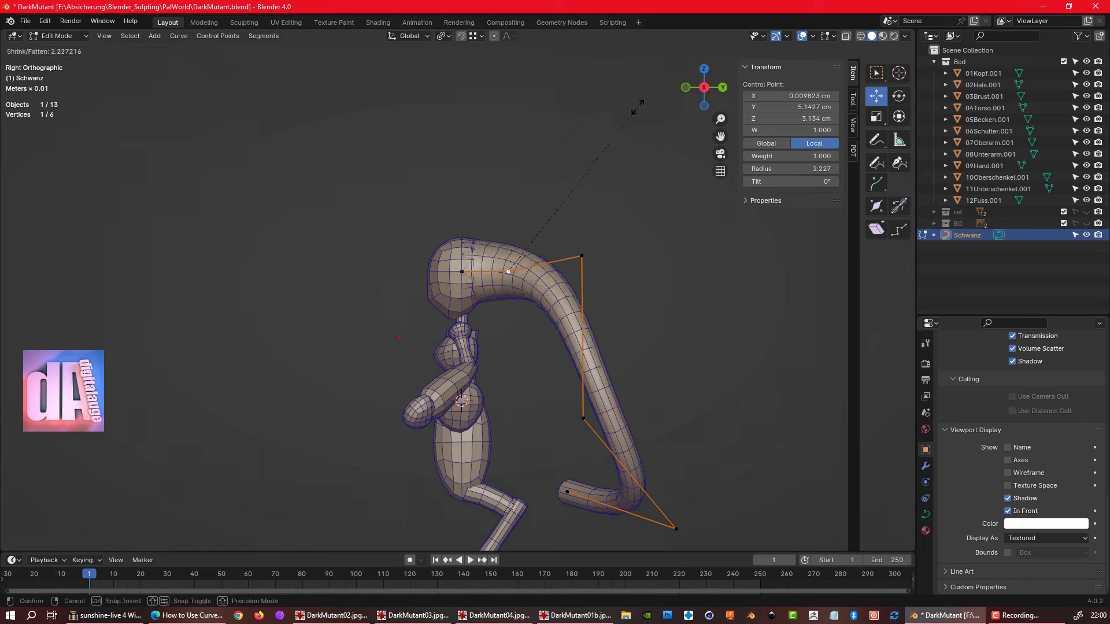
right_click(658, 98)
left_click(567, 491)
middle_click_drag(569, 490, 636, 404)
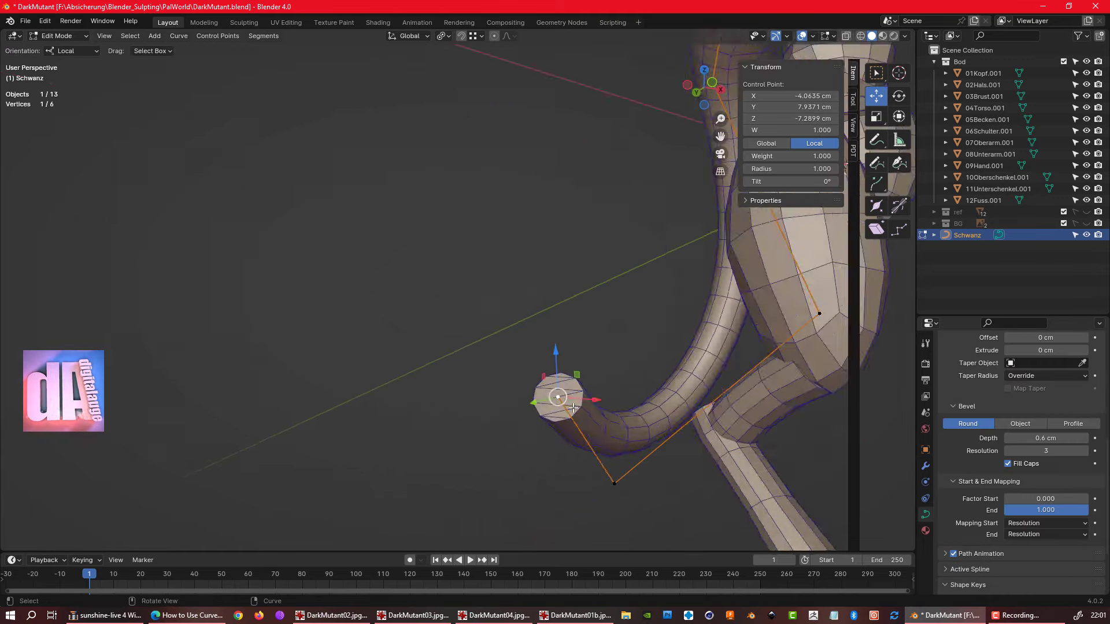
scroll(686, 400, "down", 3)
left_click(611, 391)
key("KP_3")
left_click(623, 340)
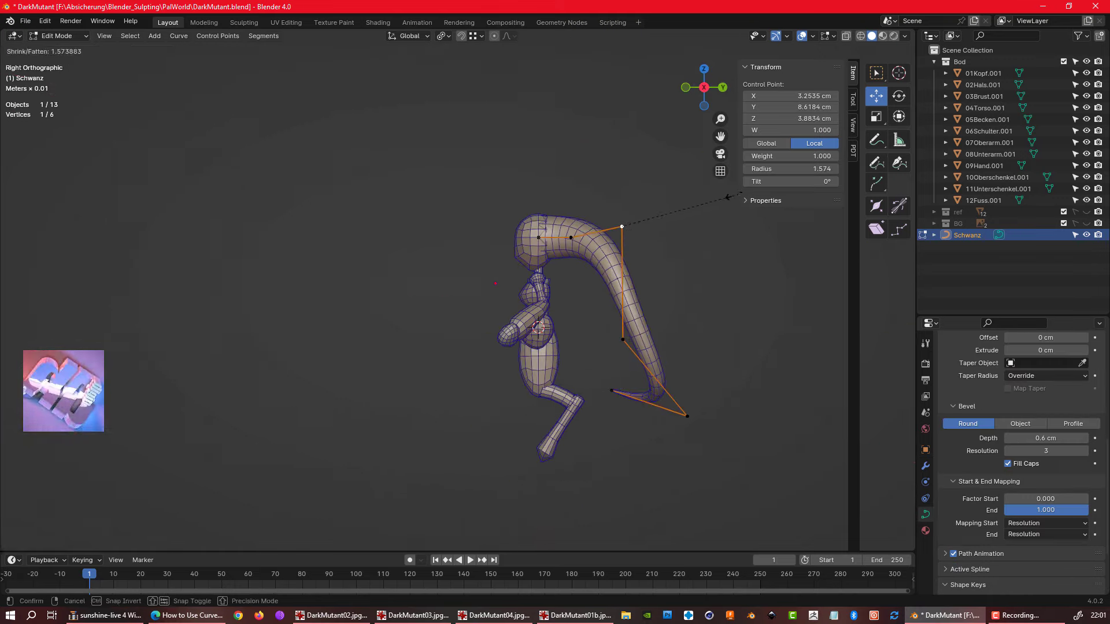
- Shrink the tail tip's radius in front view and extrude another end point
left_click(686, 416)
left_click(589, 322)
key("KP_1")
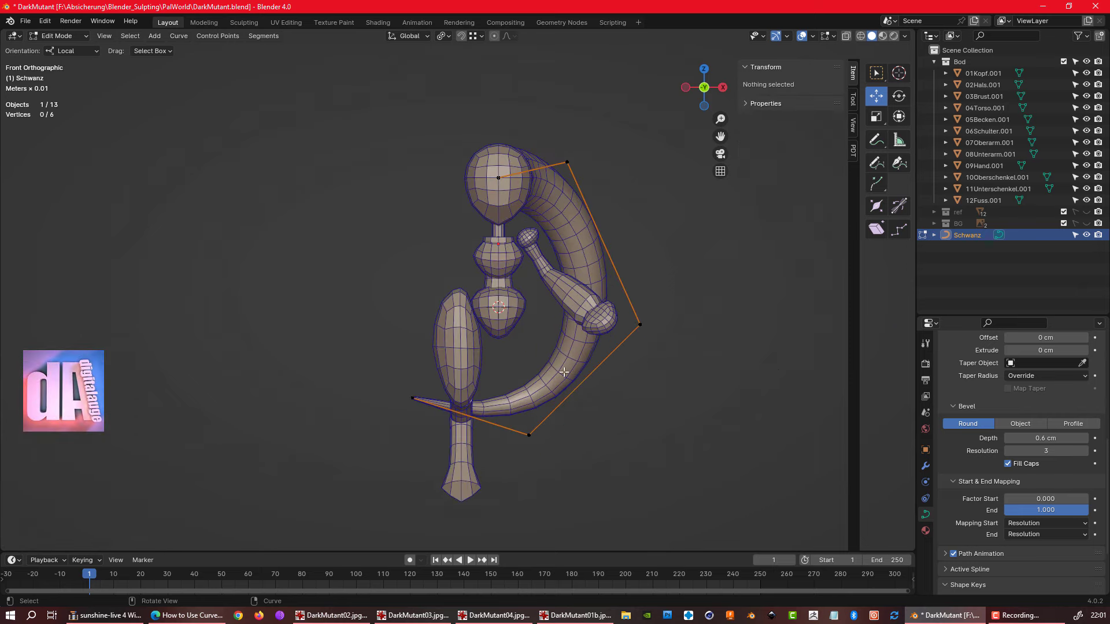
left_click(571, 458)
left_click(413, 398)
key("e")
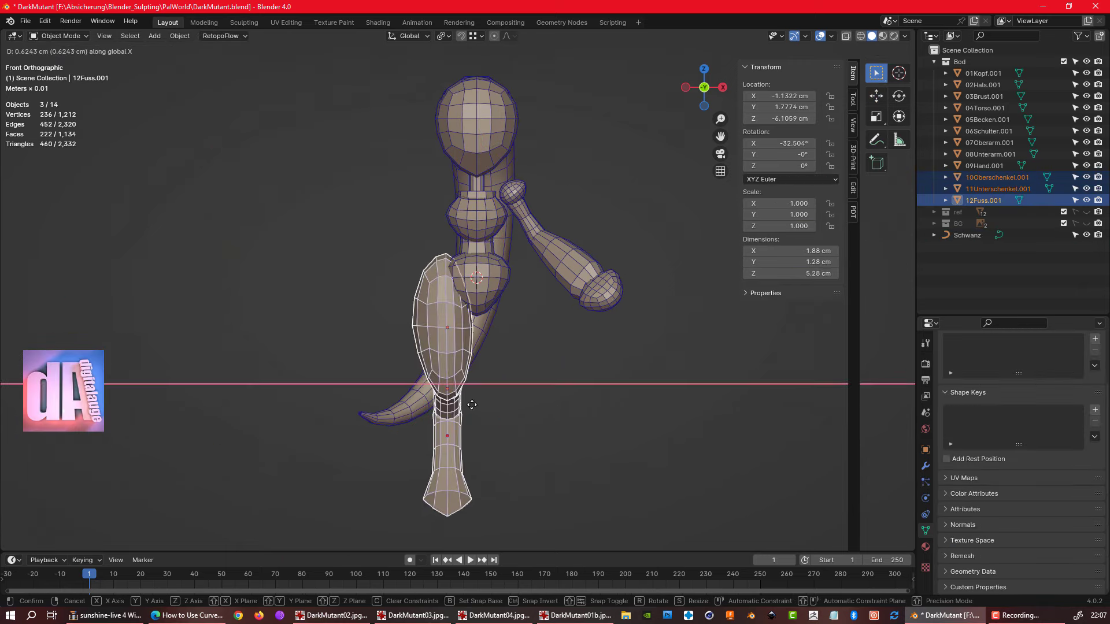
- Place the tail tip, then select 10Oberschenkel and switch it to Sculpt Mode
left_click(472, 405)
middle_click_drag(442, 318, 410, 299)
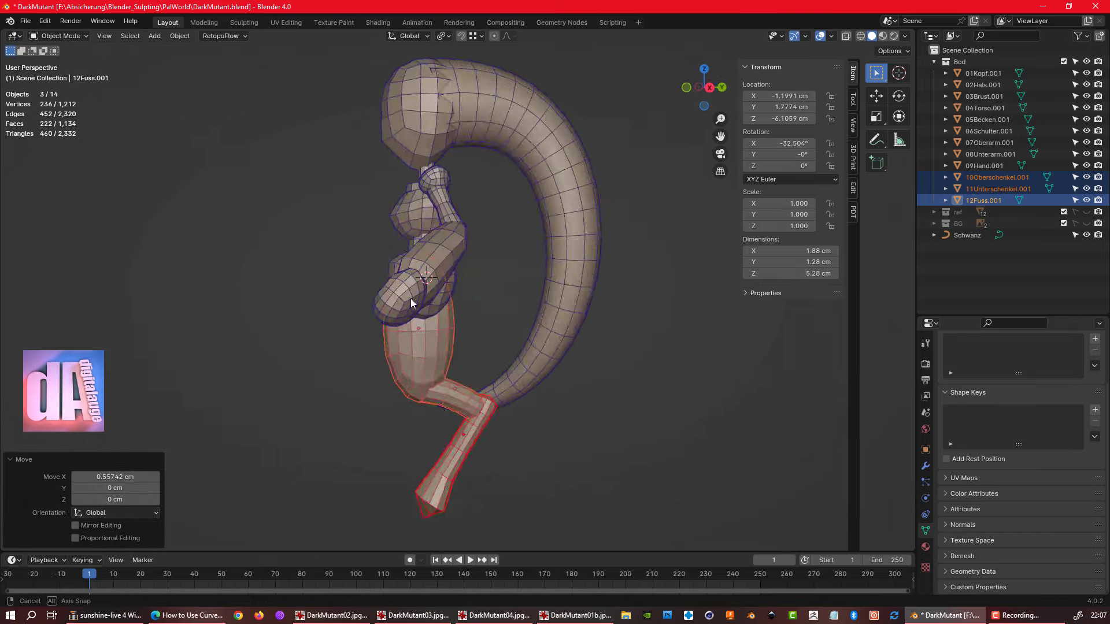
left_click(61, 36)
left_click(363, 237)
key("Tab")
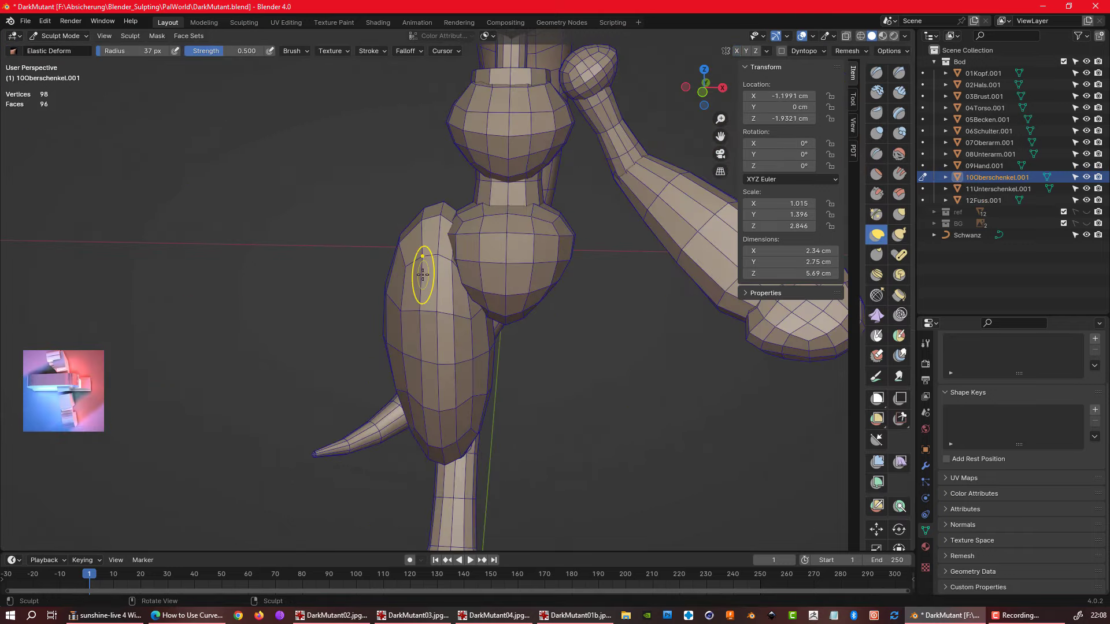
key("ctrl+Tab")
left_click(382, 295)
- Hide the tail, lower leg and foot, then isolate the thigh with Shift+H
mouse_move(382, 295)
middle_mouse_down()
mouse_move(203, 311)
mouse_move(433, 481)
mouse_move(482, 312)
middle_mouse_up()
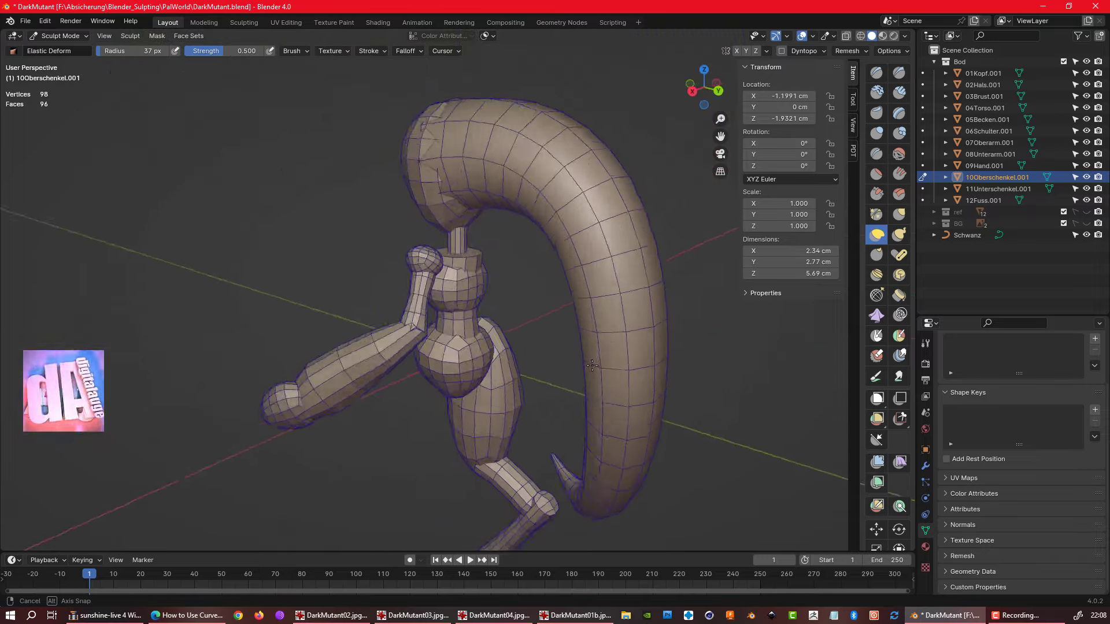
scroll(492, 351, "up", 5)
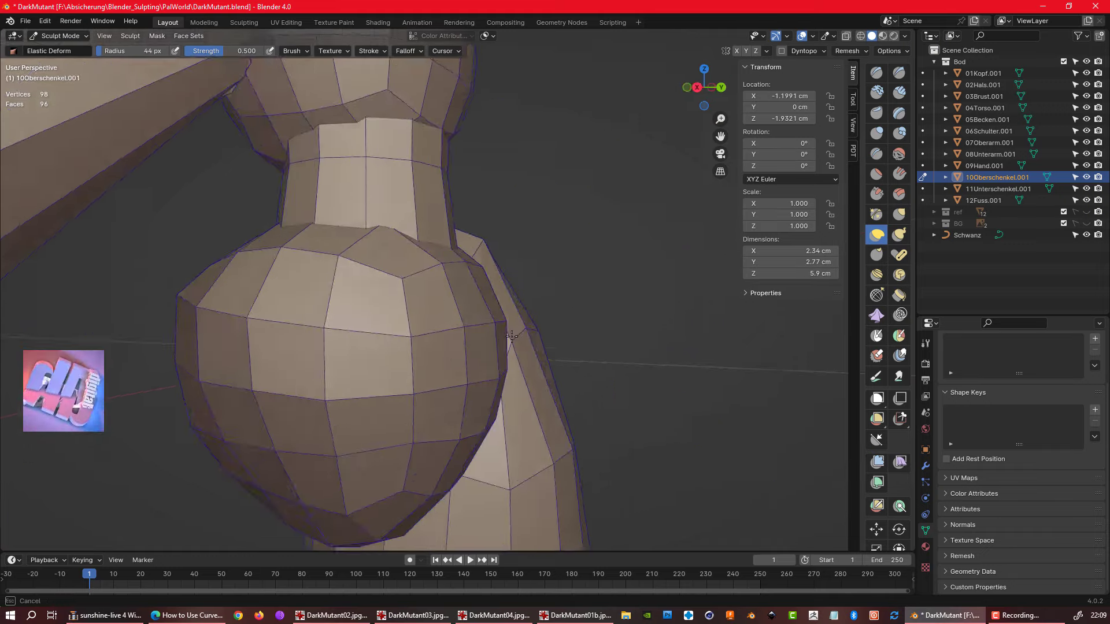
scroll(492, 351, "down", 3)
mouse_move(492, 352)
middle_mouse_down()
mouse_move(492, 454)
mouse_move(540, 411)
middle_mouse_up()
left_click(1086, 235)
left_click_drag(1086, 189, 1086, 200)
mouse_move(508, 359)
middle_mouse_down()
mouse_move(539, 325)
mouse_move(528, 272)
mouse_move(600, 247)
mouse_move(540, 322)
mouse_move(545, 310)
middle_mouse_up()
scroll(601, 247, "up", 3)
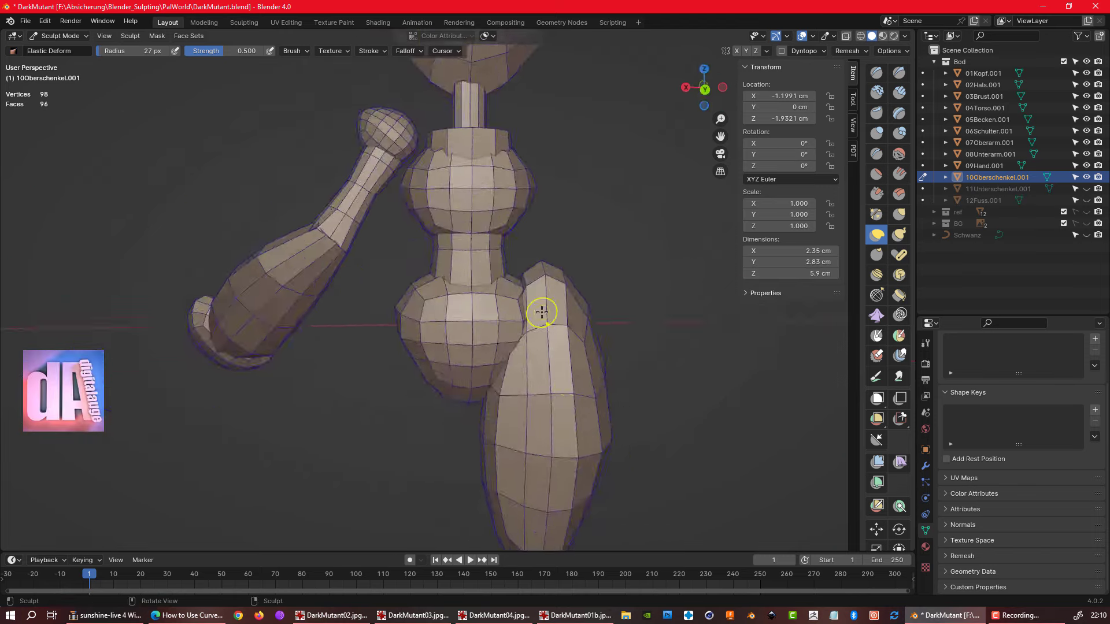
key("shift+h")
- Orbit around the isolated thigh, then unhide the chest, torso and pelvis to compare
middle_click_drag(546, 243, 597, 287)
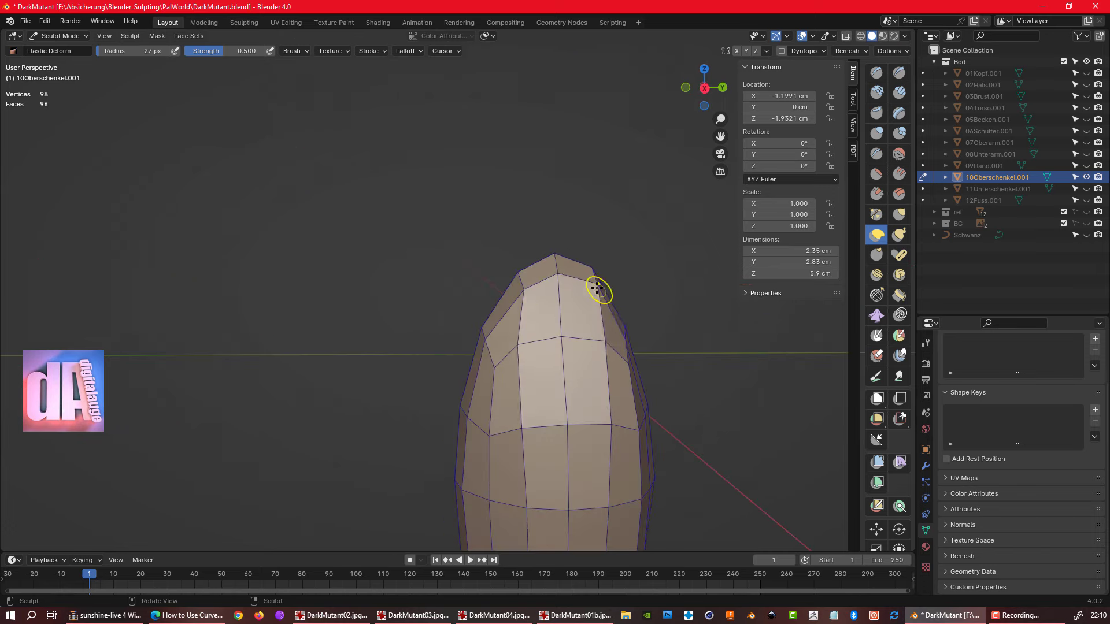
middle_click_drag(532, 370, 555, 236)
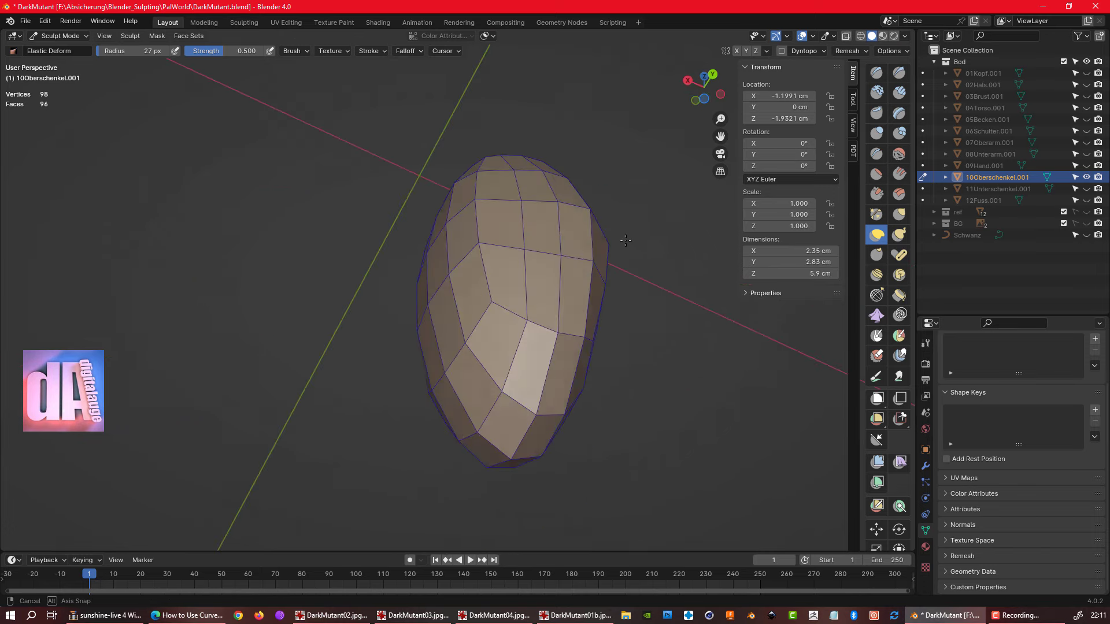
middle_click_drag(318, 314, 596, 279)
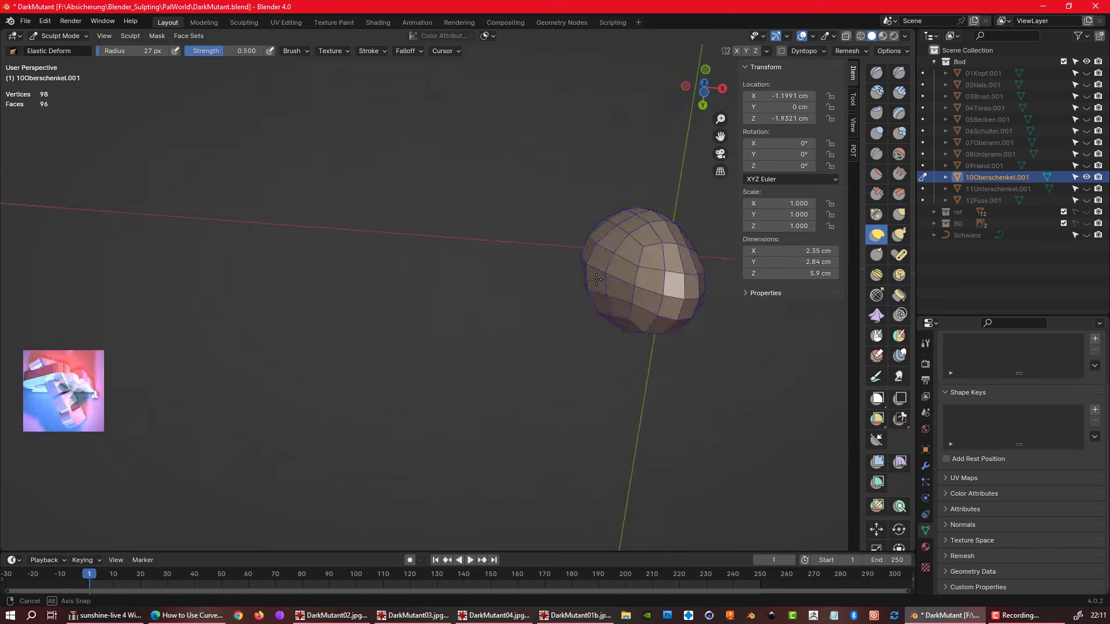
middle_click_drag(618, 206, 602, 324)
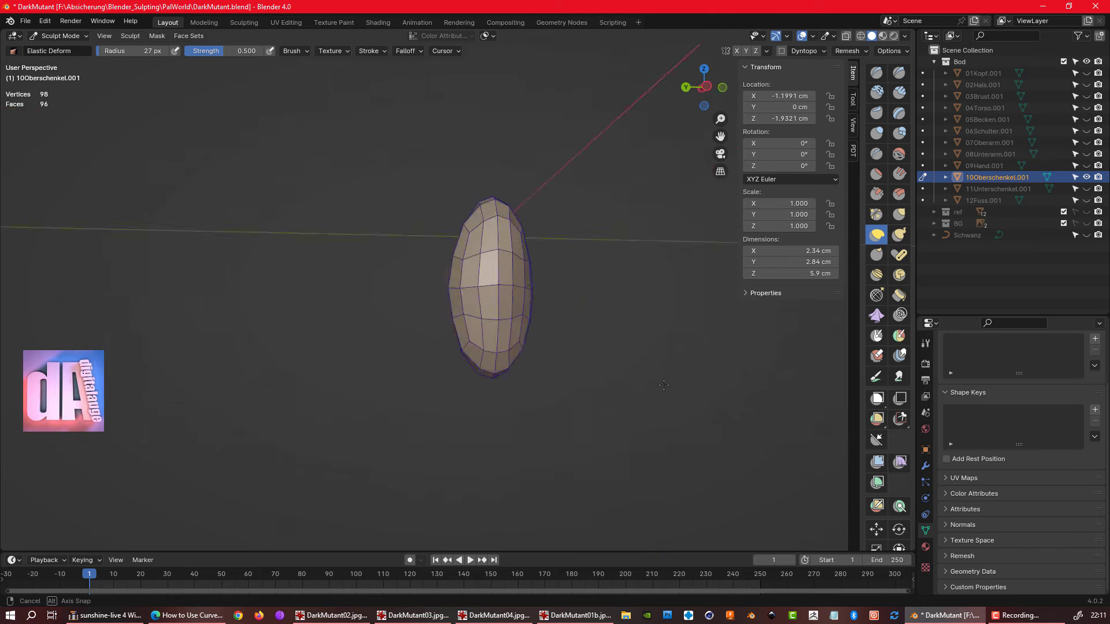
left_click_drag(1087, 96, 1087, 119)
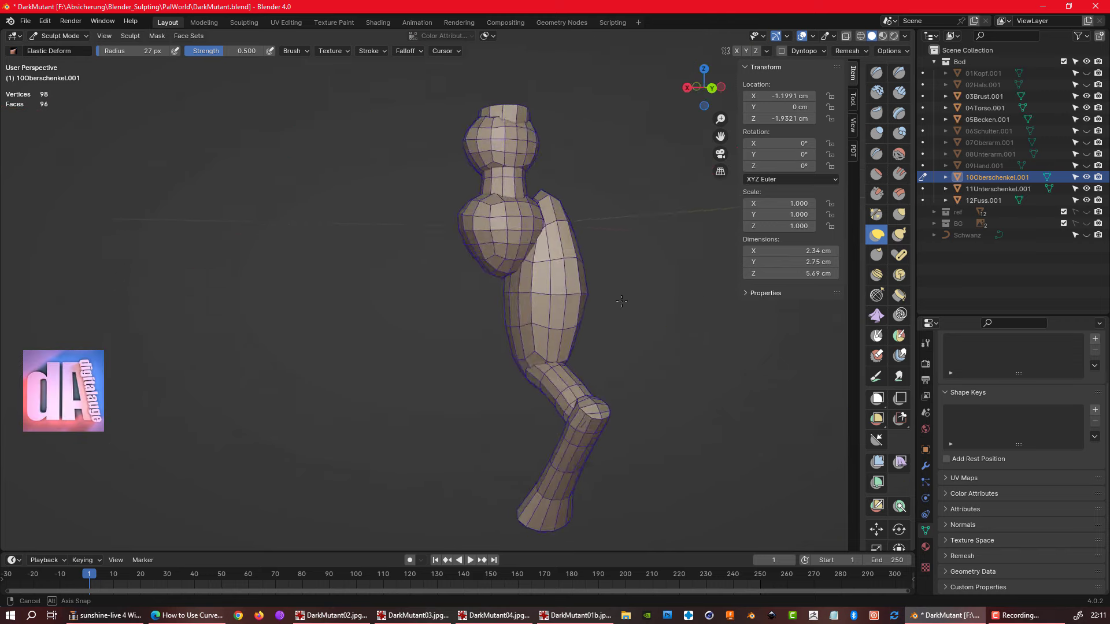
middle_click_drag(607, 260, 580, 284)
scroll(548, 184, "up", 4)
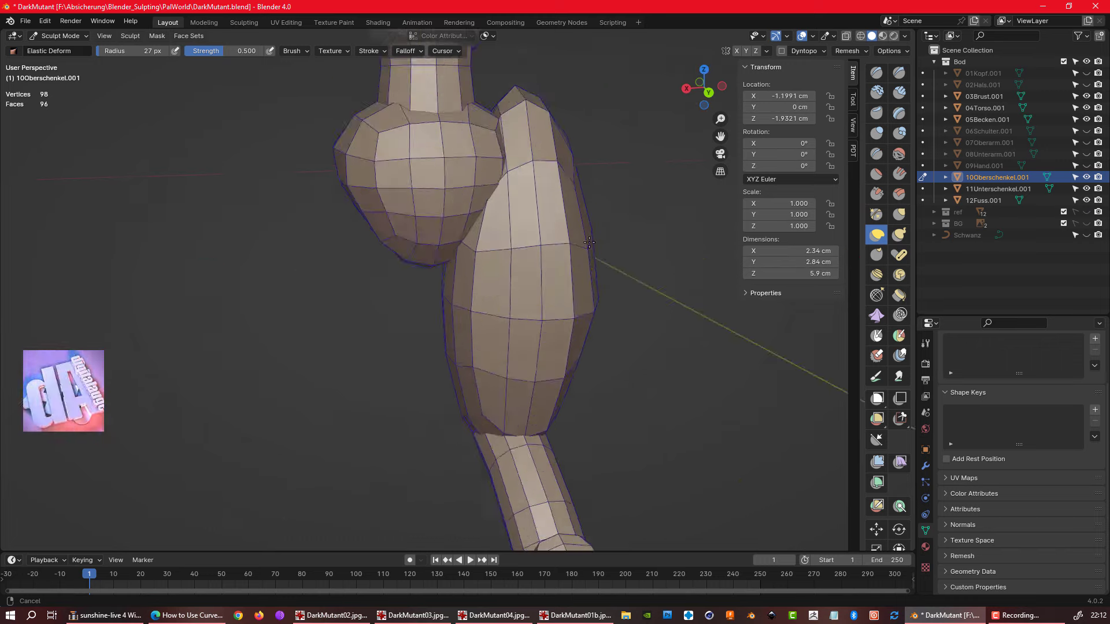
scroll(546, 245, "down", 2)
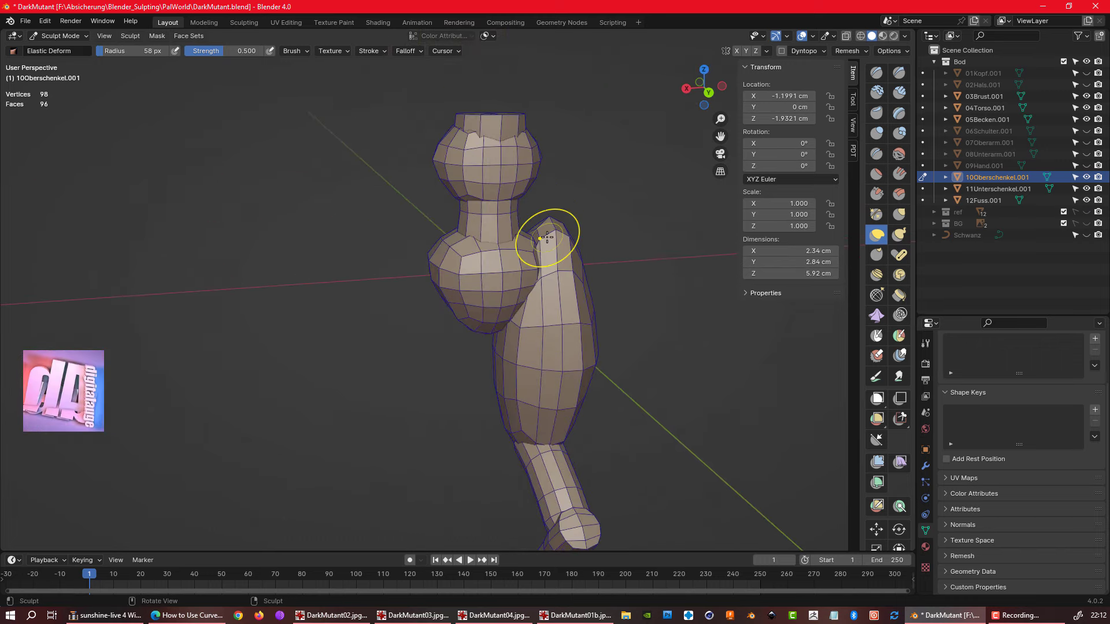
scroll(597, 347, "down", 2)
scroll(597, 347, "up", 2)
scroll(597, 347, "down", 3)
mouse_move(597, 347)
middle_mouse_down()
mouse_move(610, 328)
mouse_move(580, 492)
mouse_move(606, 326)
mouse_move(600, 336)
mouse_move(559, 279)
middle_mouse_up()
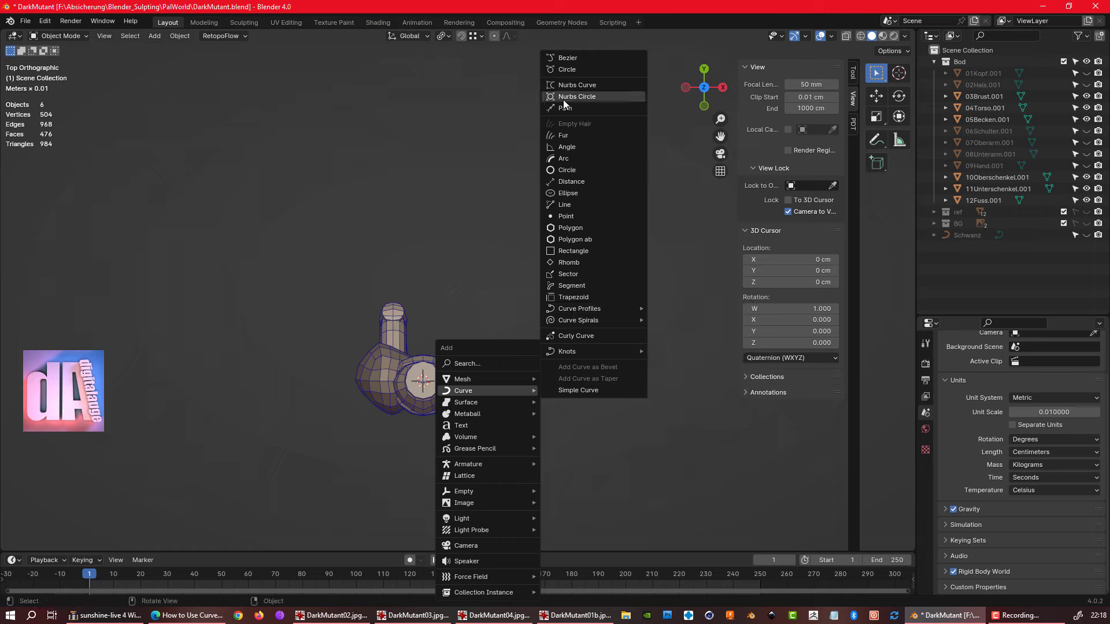
- Add a NURBS path and extend its end with a new control point
left_click(565, 108)
key("Tab")
key("ctrl+KP_Subtract")
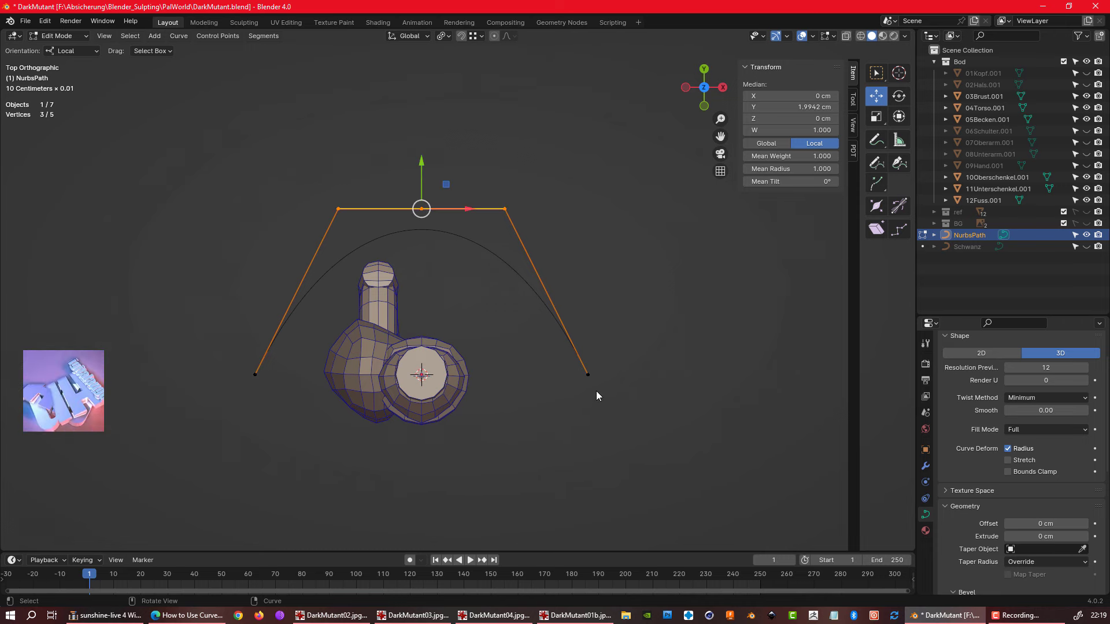
left_click(568, 385)
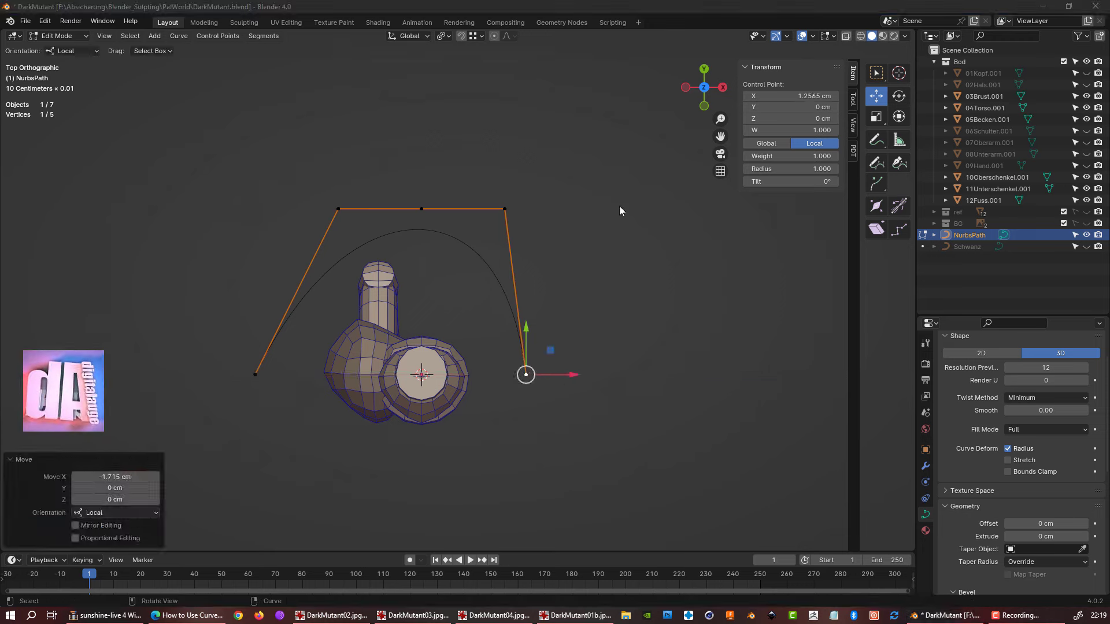
right_click(471, 287)
left_click(471, 288)
key("g")
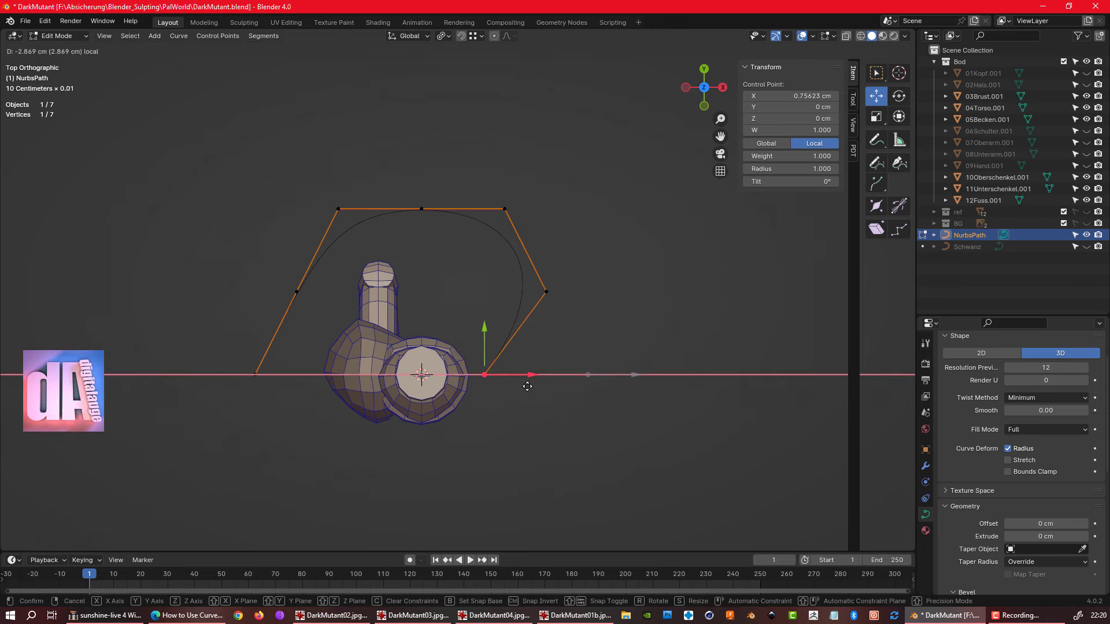
left_click(527, 386)
- Set the end point's X to -2 cm and move the whole curve down toward the neck
left_click(789, 96)
left_click(789, 96)
type("-2")
key("Return")
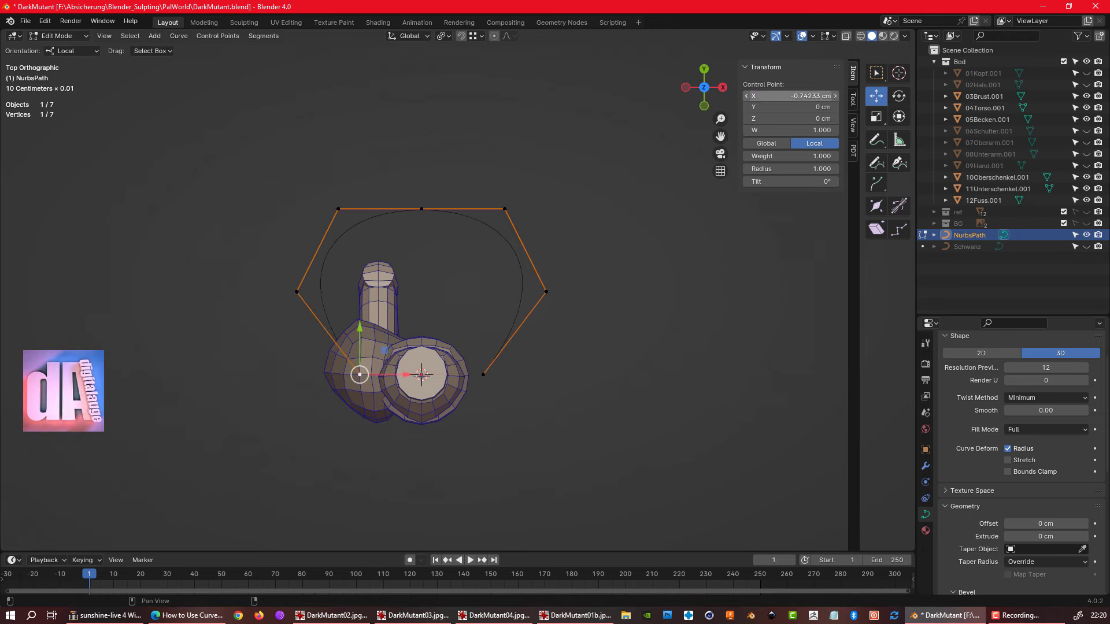
left_click_drag(424, 234, 532, 353)
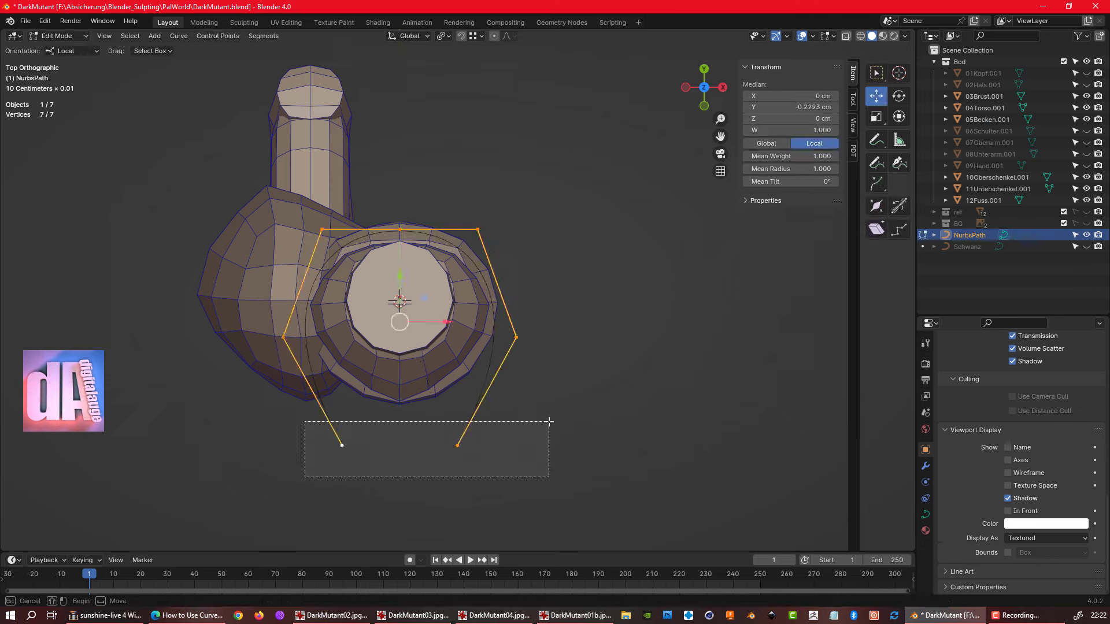
left_click(463, 362)
- Shrink the curve object and, in side view, move its right-hand control points
key("Tab")
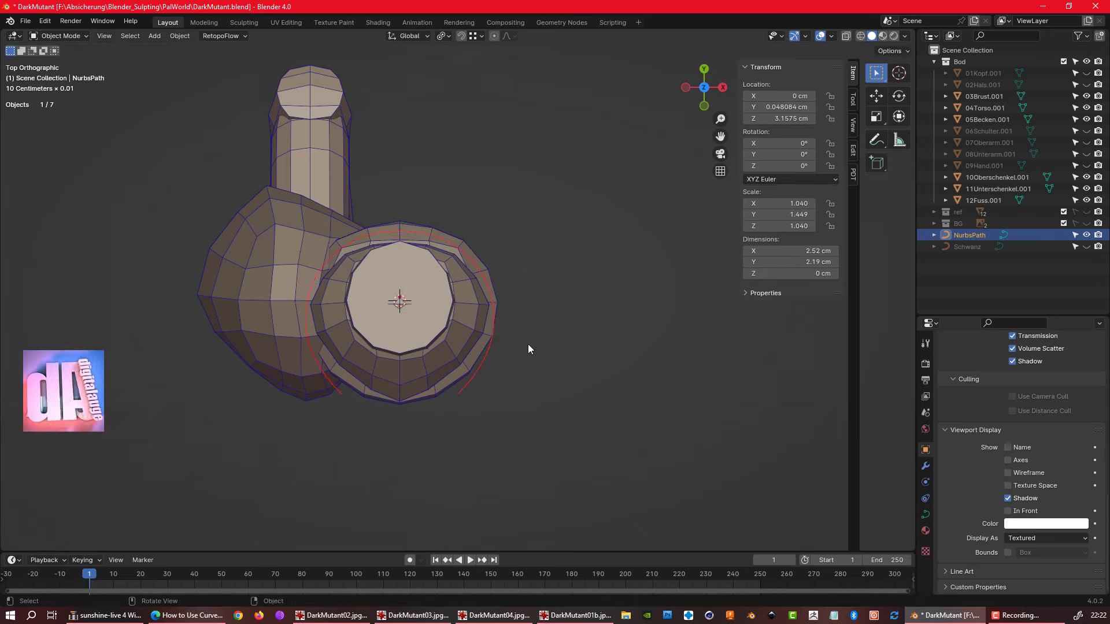
left_click(587, 369)
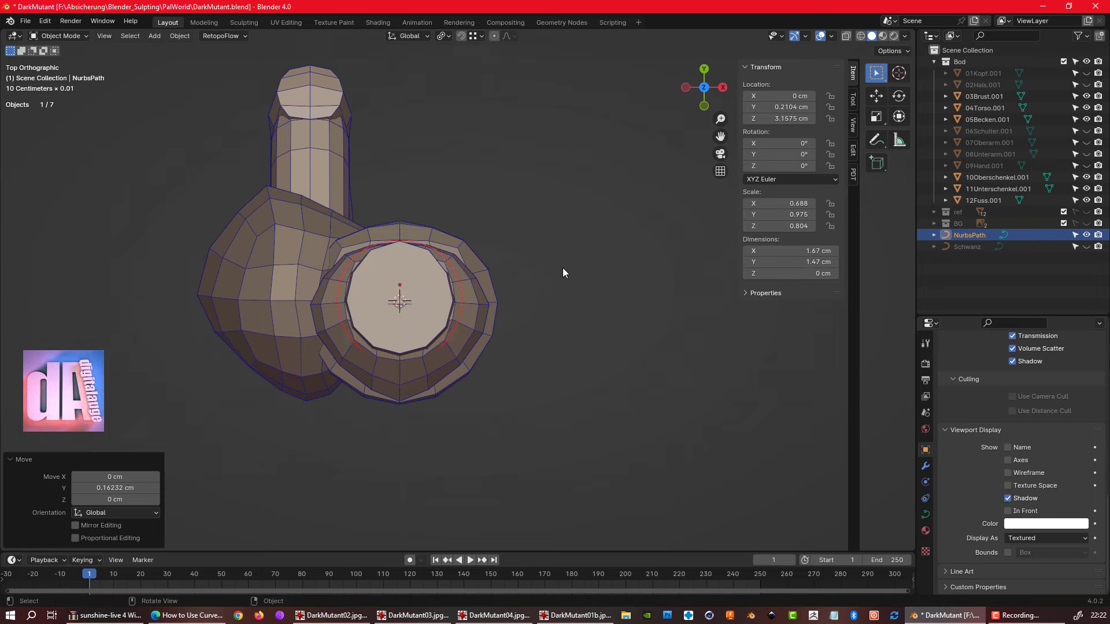
key("KP_3")
key("Tab")
left_click(326, 297)
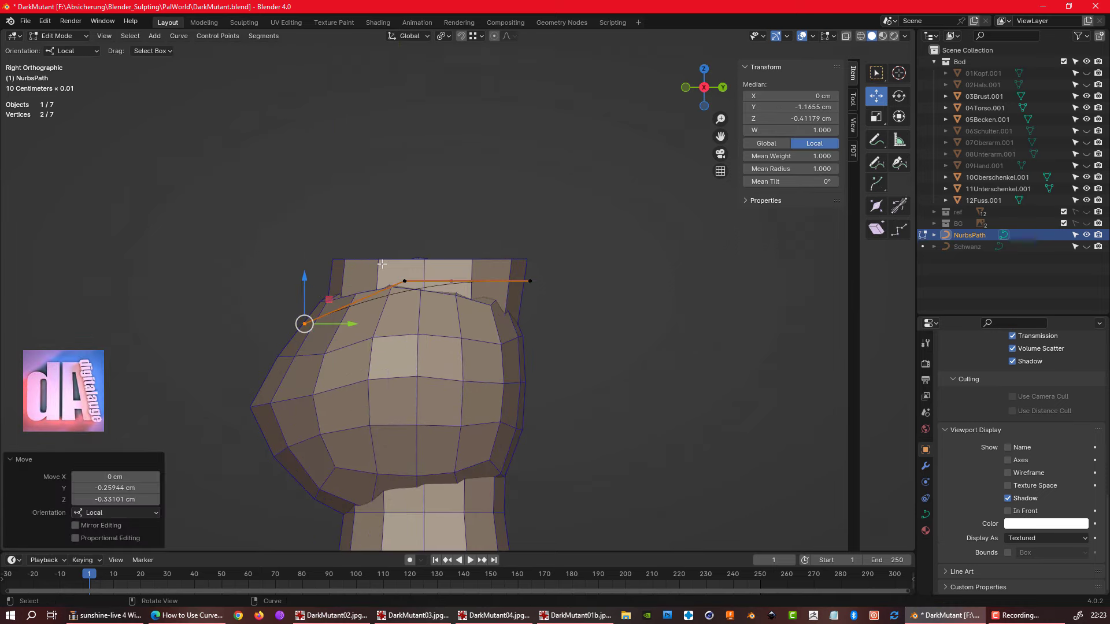
left_click_drag(381, 297, 454, 248)
key("g")
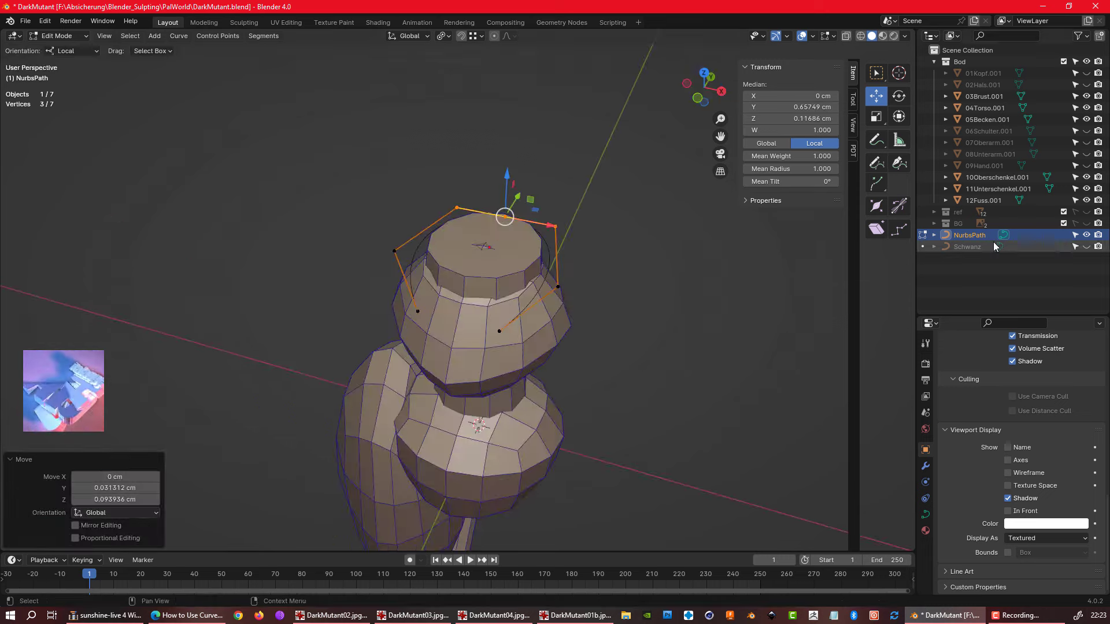
- Give the curve a Bevel Depth of 0.4 cm so it becomes a round tube
left_click(925, 514)
scroll(977, 486, "up", 3)
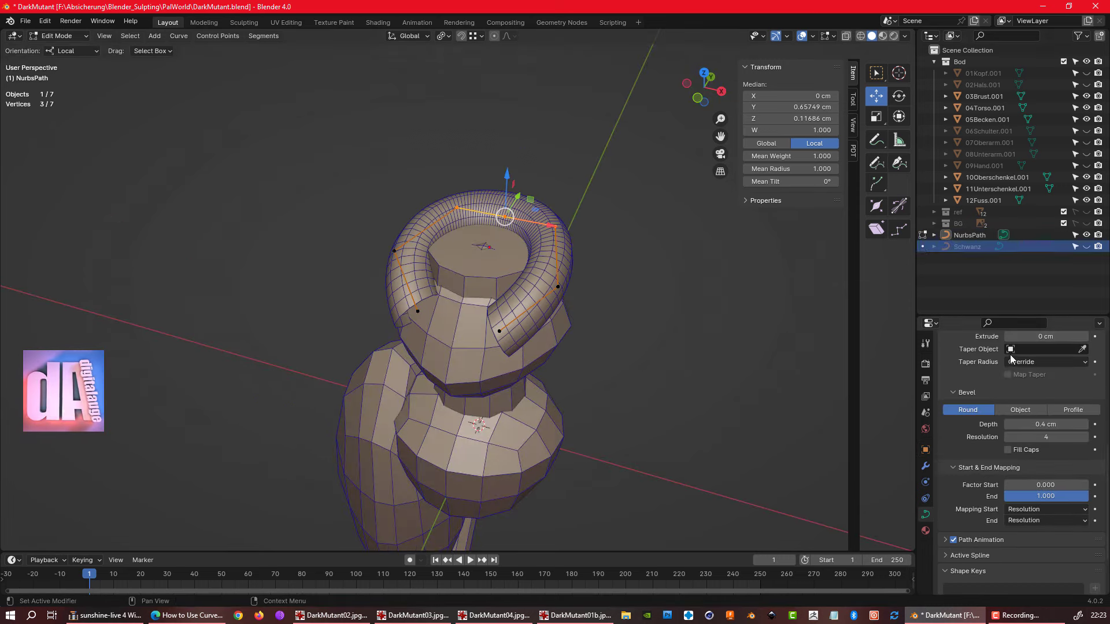
key("Tab")
scroll(1047, 353, "up", 6)
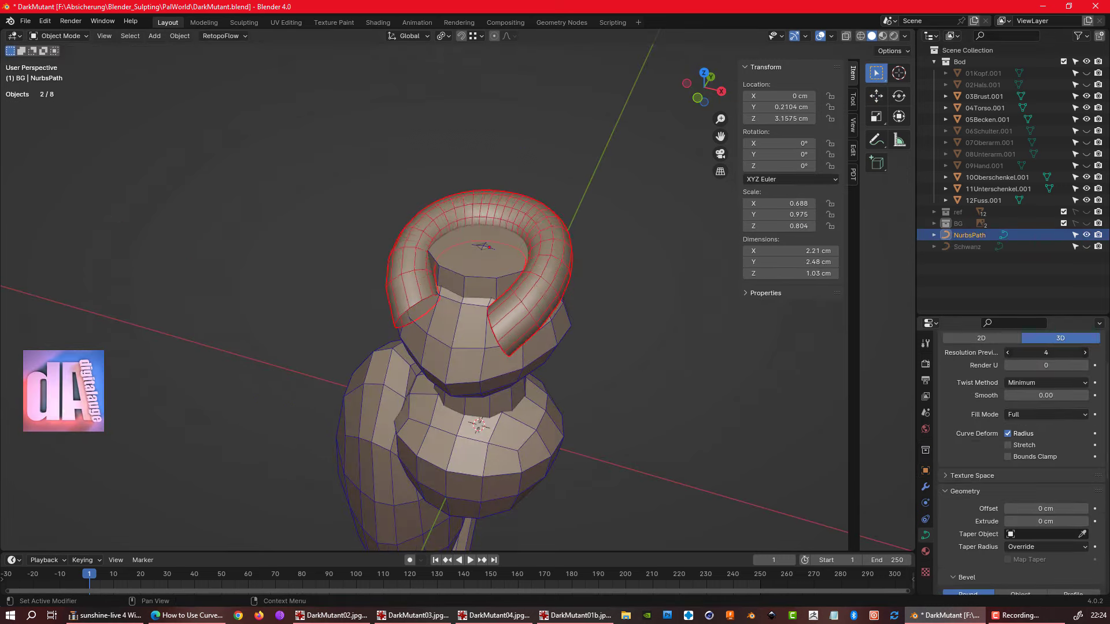
scroll(1017, 462, "down", 8)
- Widen the neck in side view, scaling with its height locked (Shift+Z)
key("KP_3")
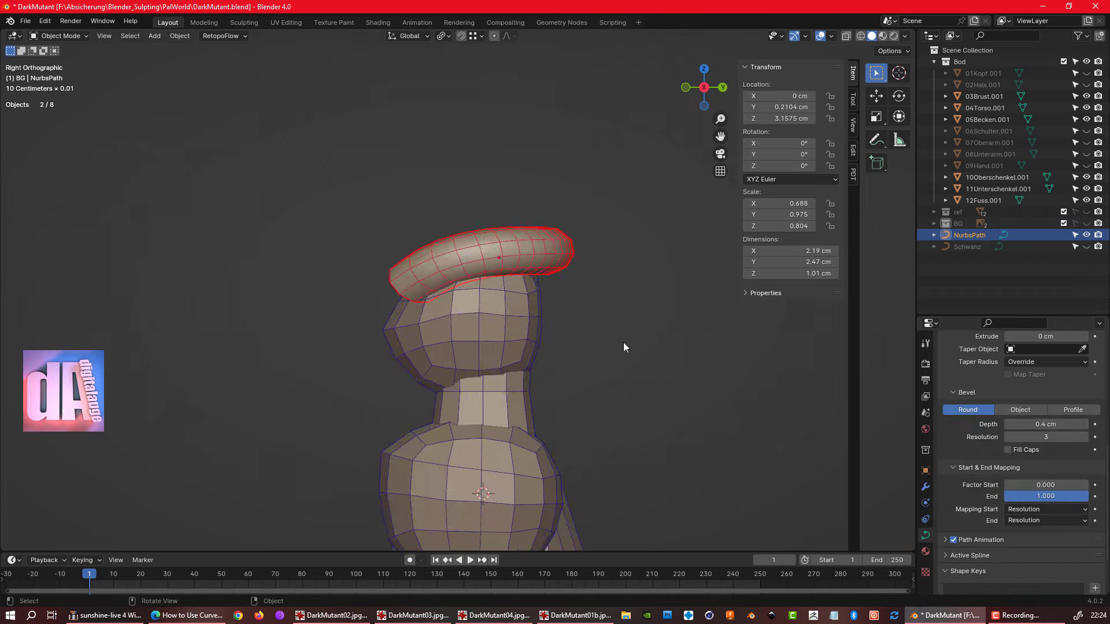
left_click_drag(1087, 73, 1088, 87)
left_click(508, 202)
key("s")
key("shift+z")
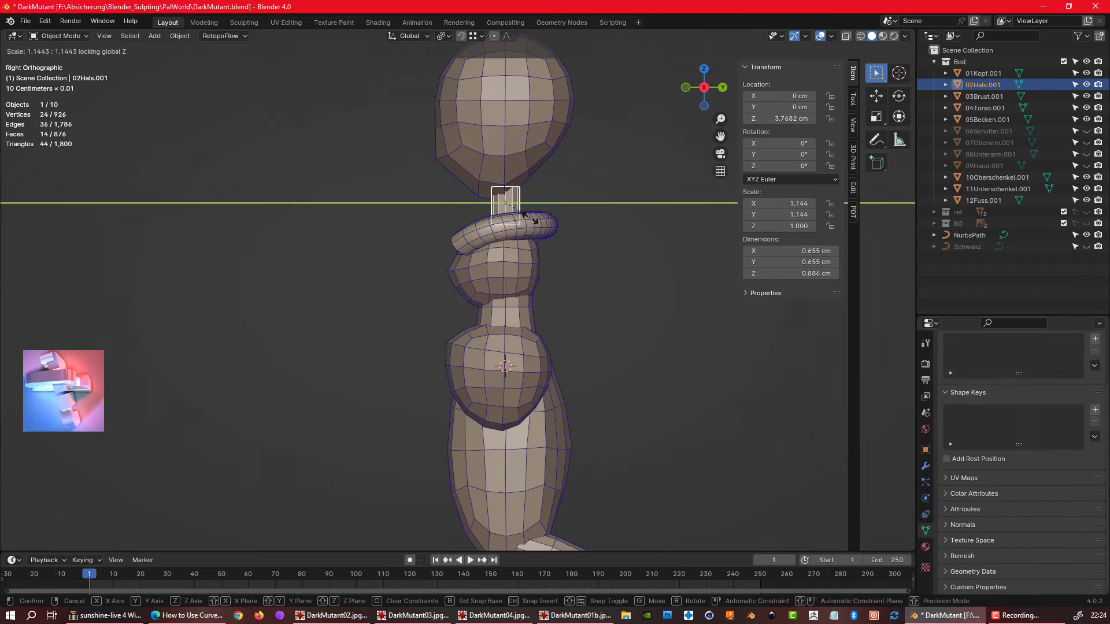
left_click(543, 212)
- Lower the head toward the neck and reshape its outline with Elastic Deform sculpting
left_click(564, 165)
left_click(558, 173)
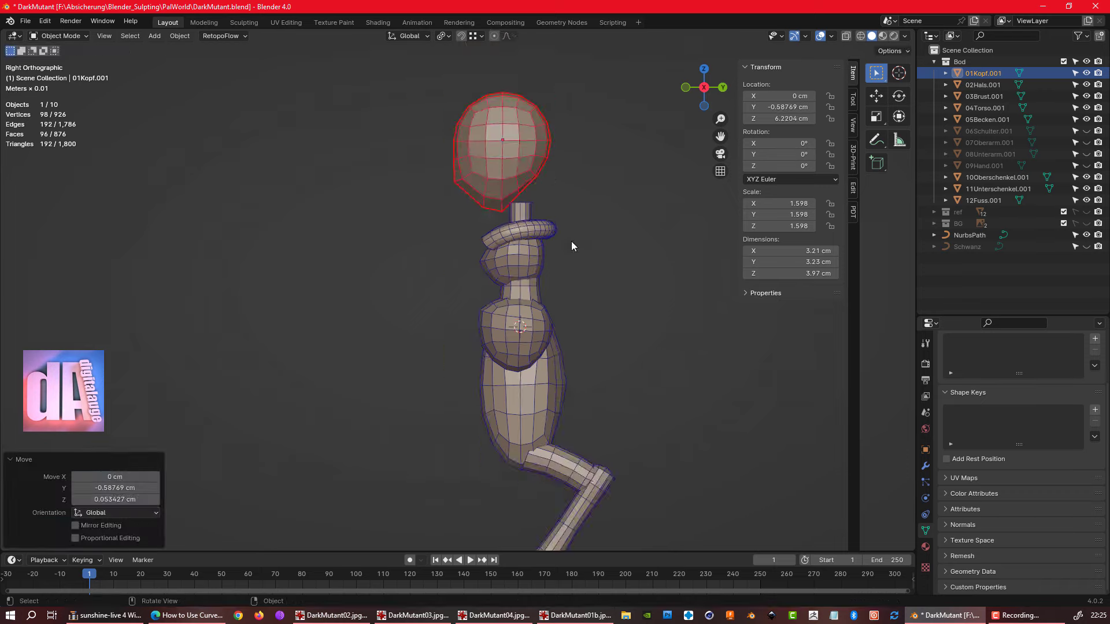
scroll(423, 261, "up", 3)
key("ctrl+Tab")
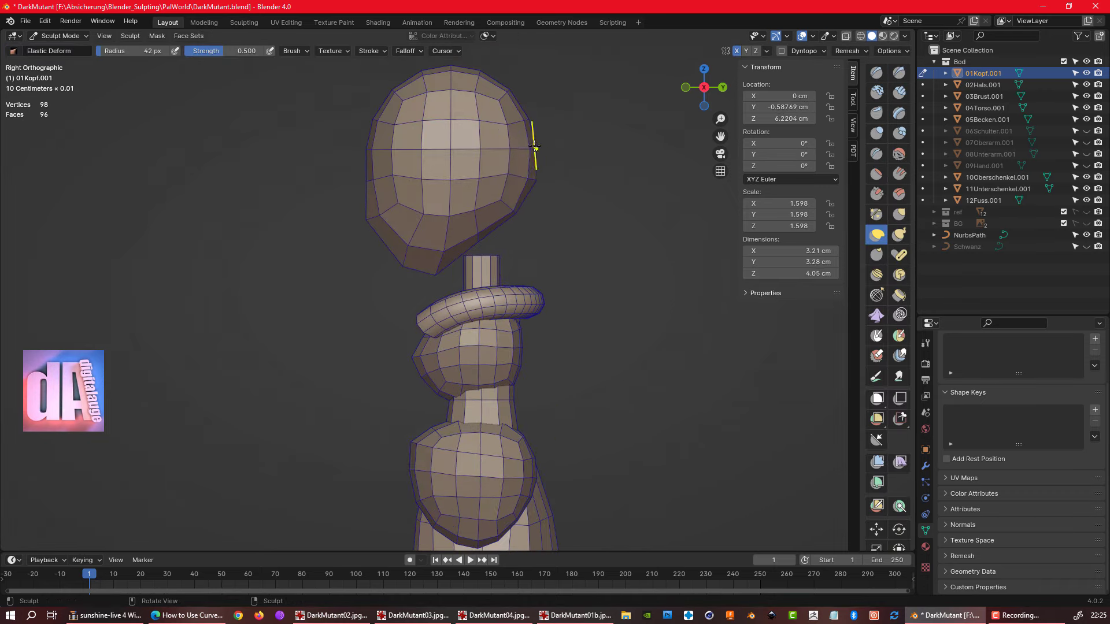
left_click_drag(496, 203, 509, 197)
scroll(616, 250, "down", 1)
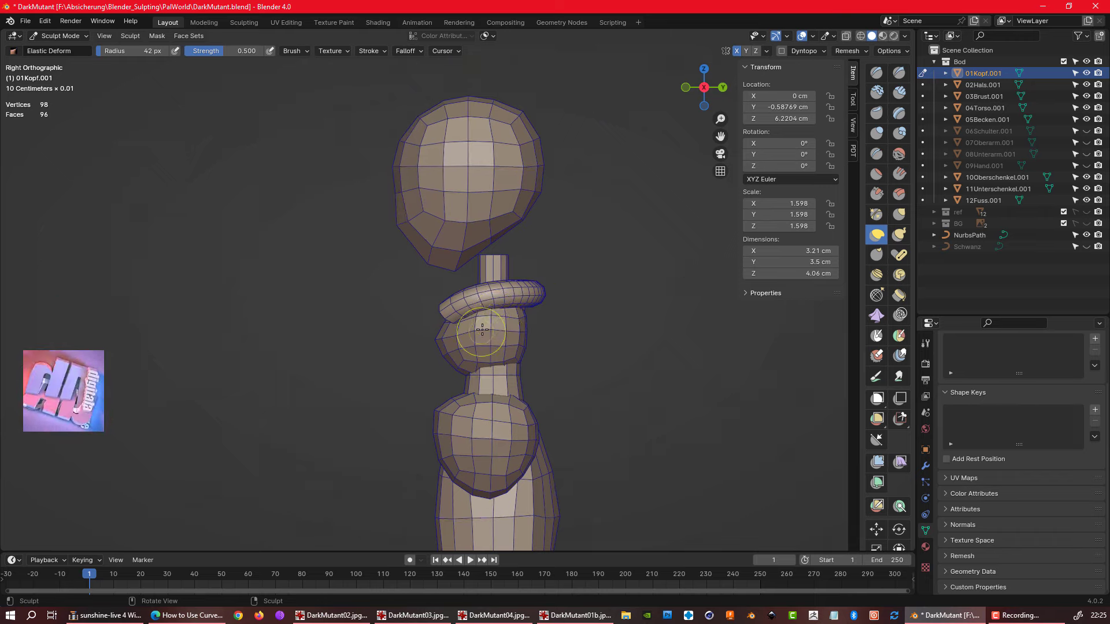
key("ctrl+Tab")
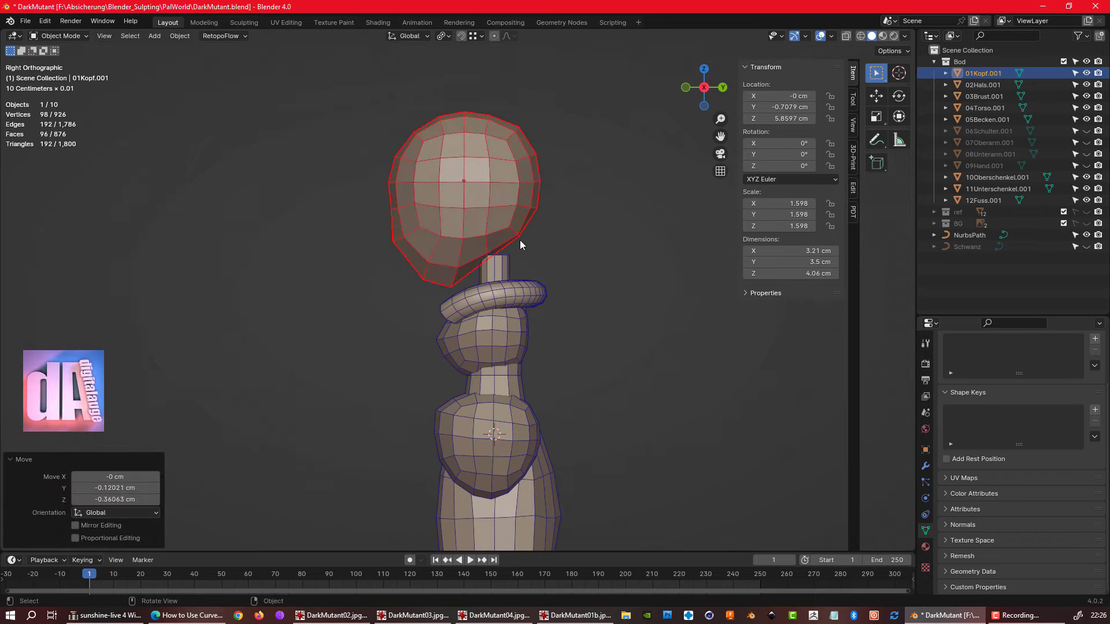
scroll(1027, 435, "down", 5)
key("Tab")
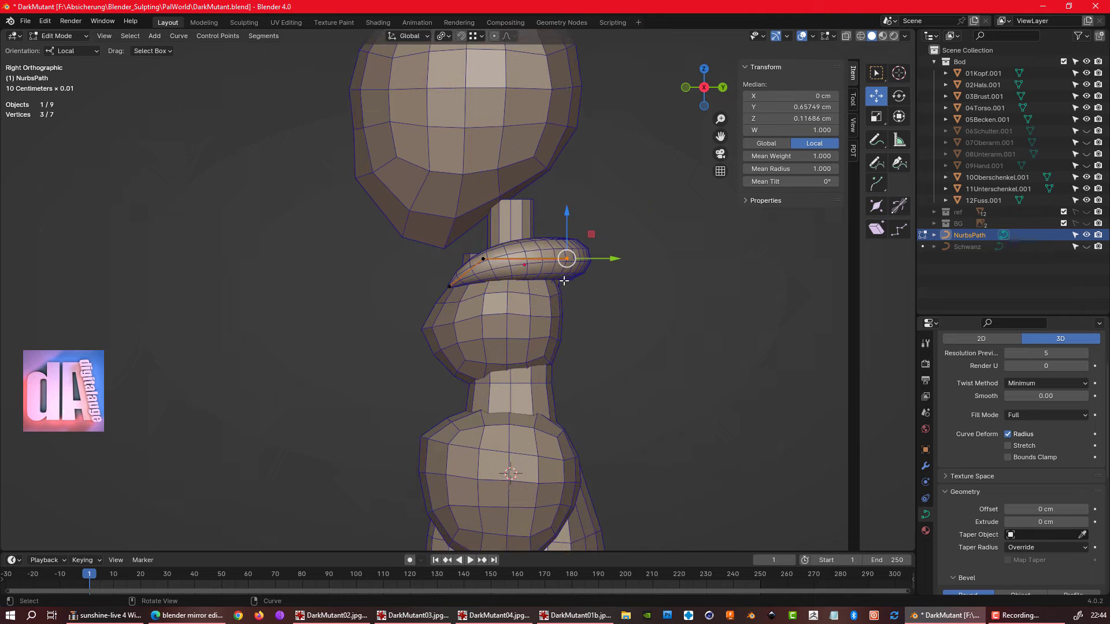
- Bend the collar by moving its control points and repositioning both horn tips
key("g")
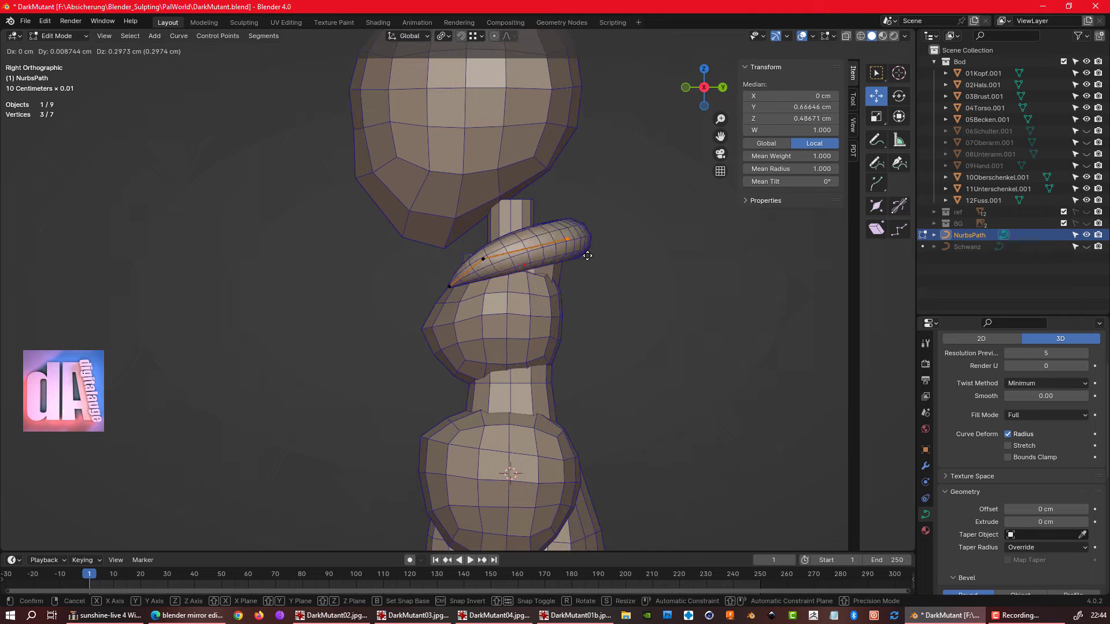
left_click(570, 258)
middle_click_drag(570, 258, 613, 301)
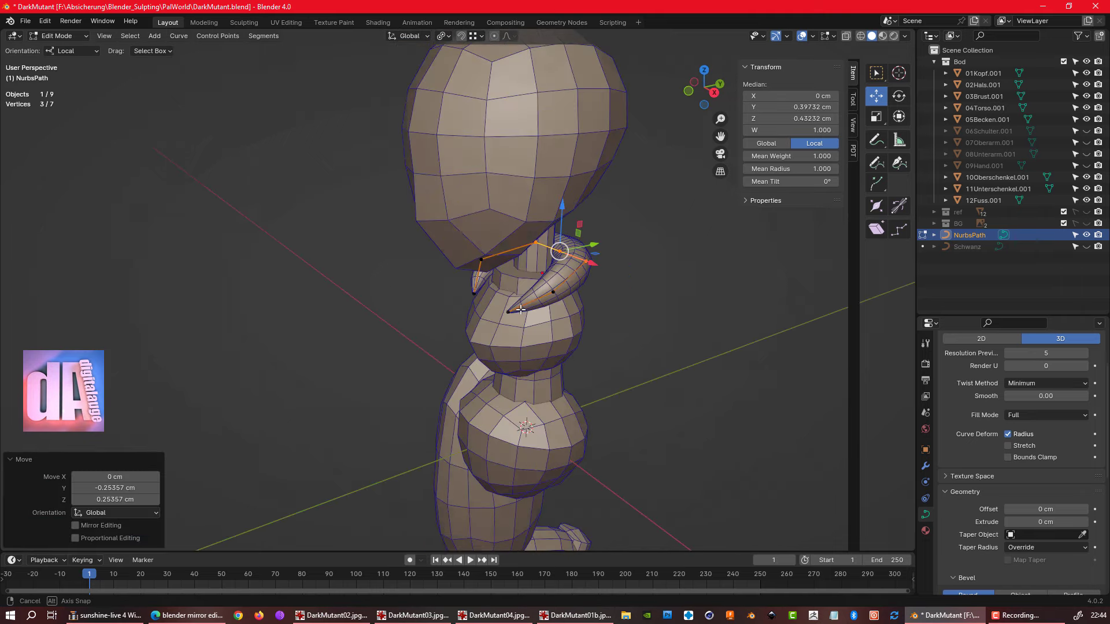
left_click(587, 314)
left_click(616, 318)
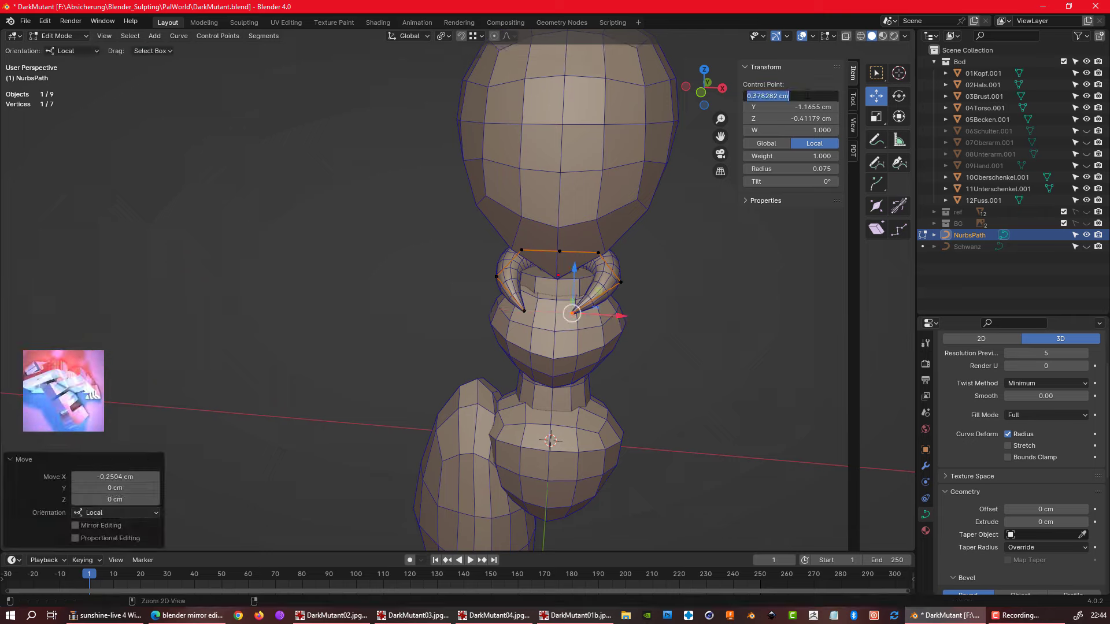
left_click(524, 311)
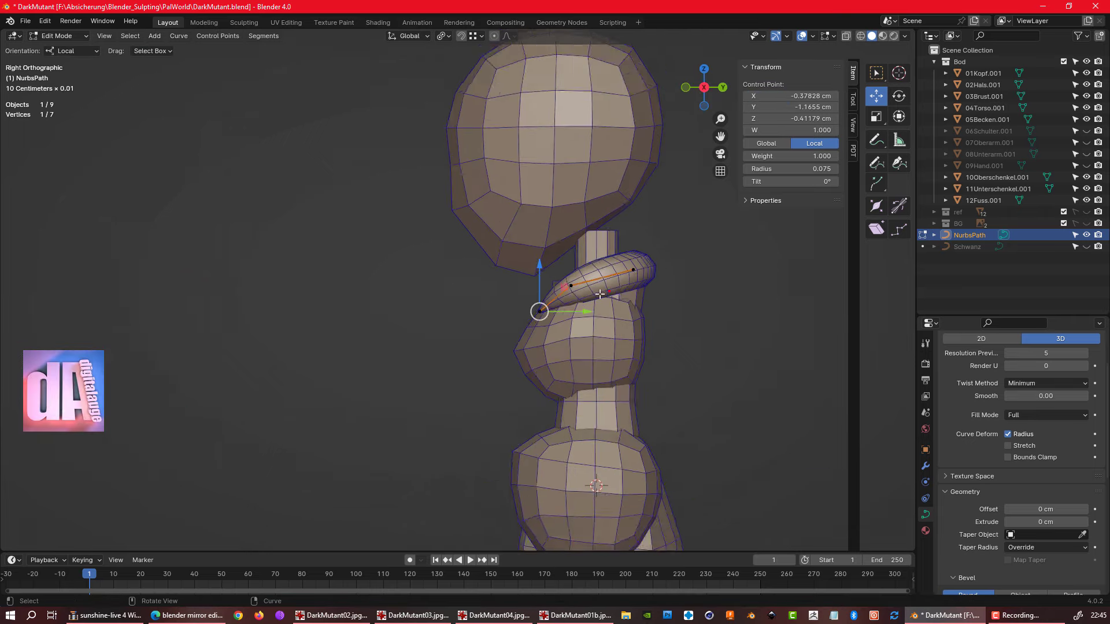
middle_click_drag(615, 317, 636, 289)
left_click(561, 282)
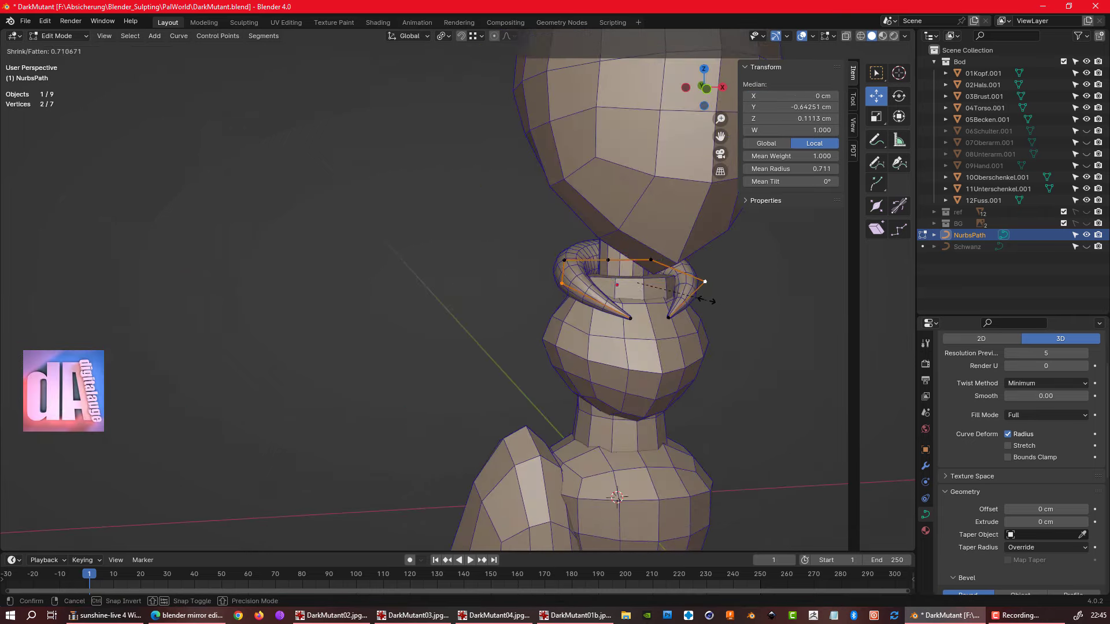
left_click(704, 299)
- Shift a collar control point sideways along the X axis, viewed from the front
key("KP_3")
scroll(1021, 532, "down", 6)
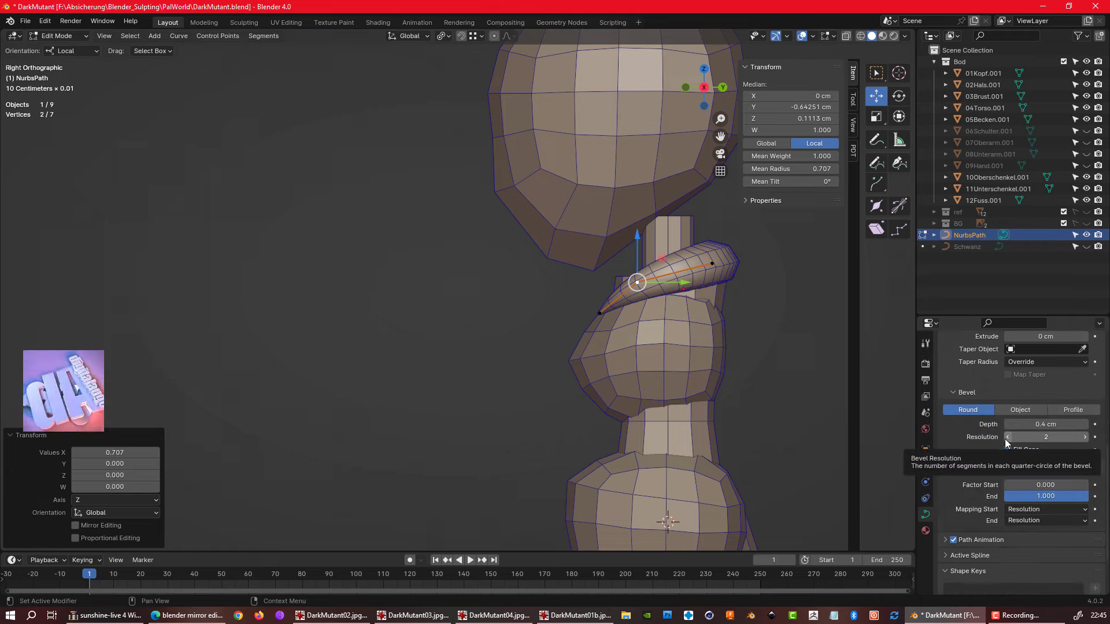
middle_click_drag(694, 301, 636, 289)
left_click_drag(503, 277, 719, 391)
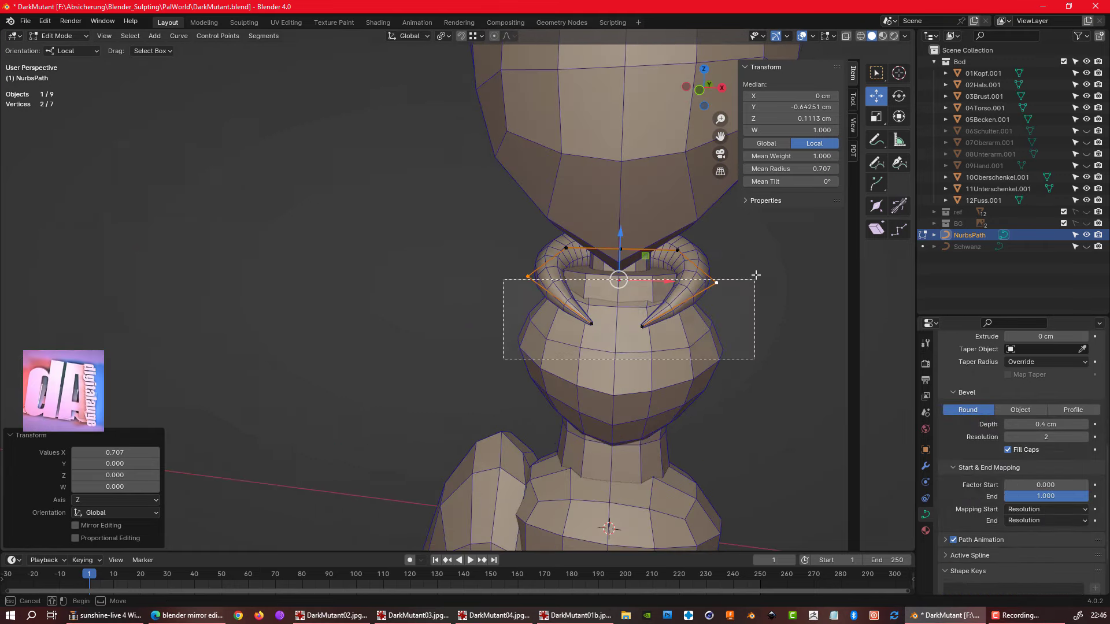
key("g")
key("x")
key("x")
left_click(626, 296)
left_click(680, 304)
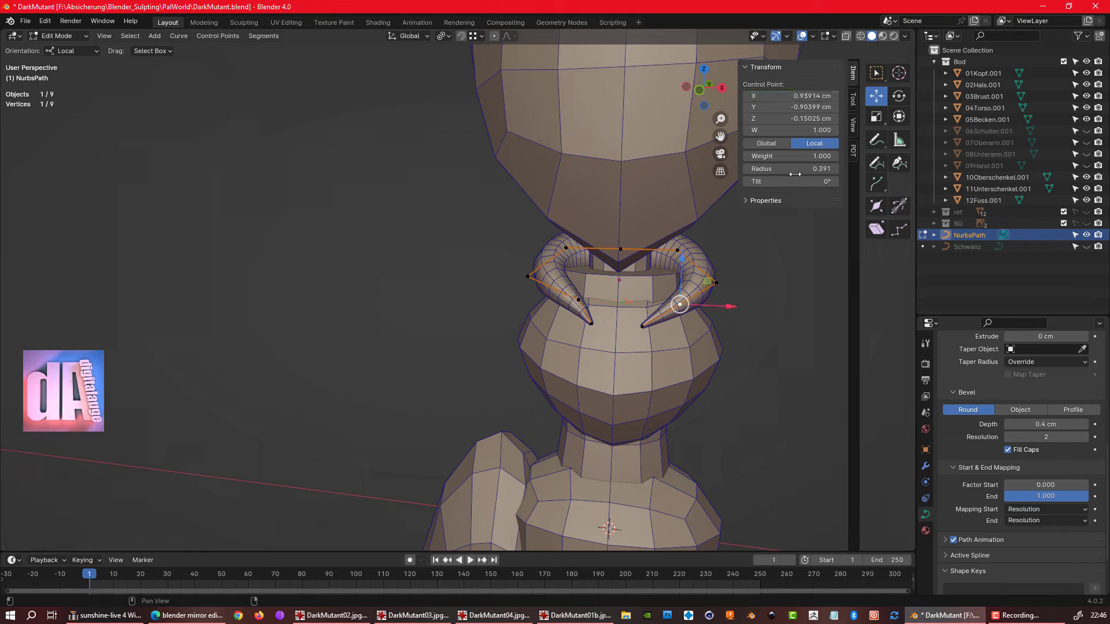
key("Return")
- Change the collar's radius at the selected end points with Alt+S to shape the horn tips
key("KP_3")
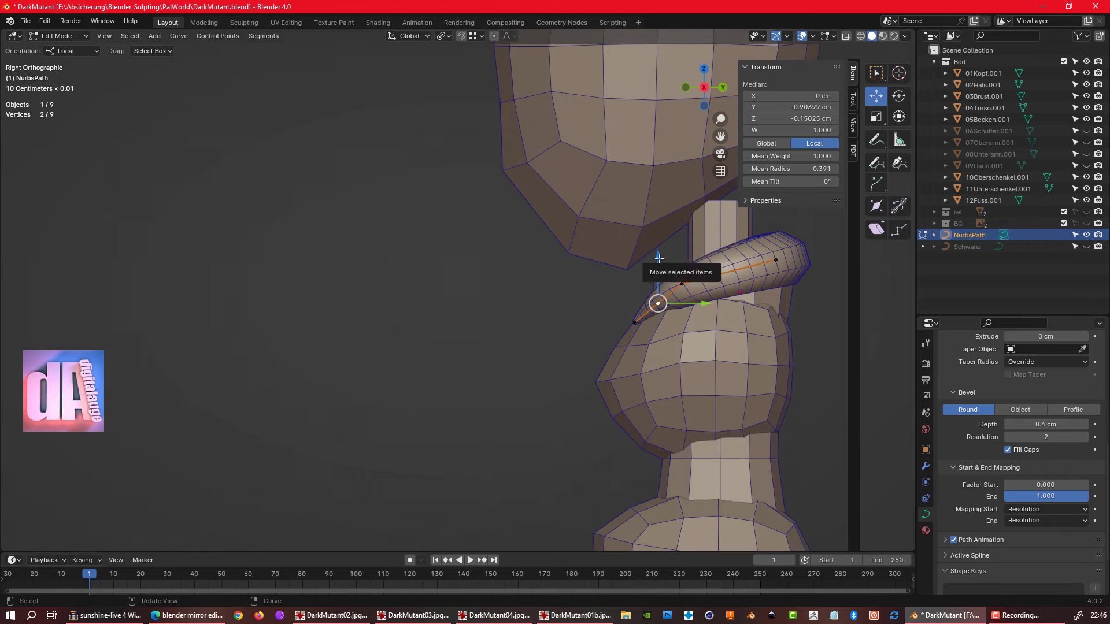
left_click(775, 260, "shift")
key("alt+s")
left_click(749, 278)
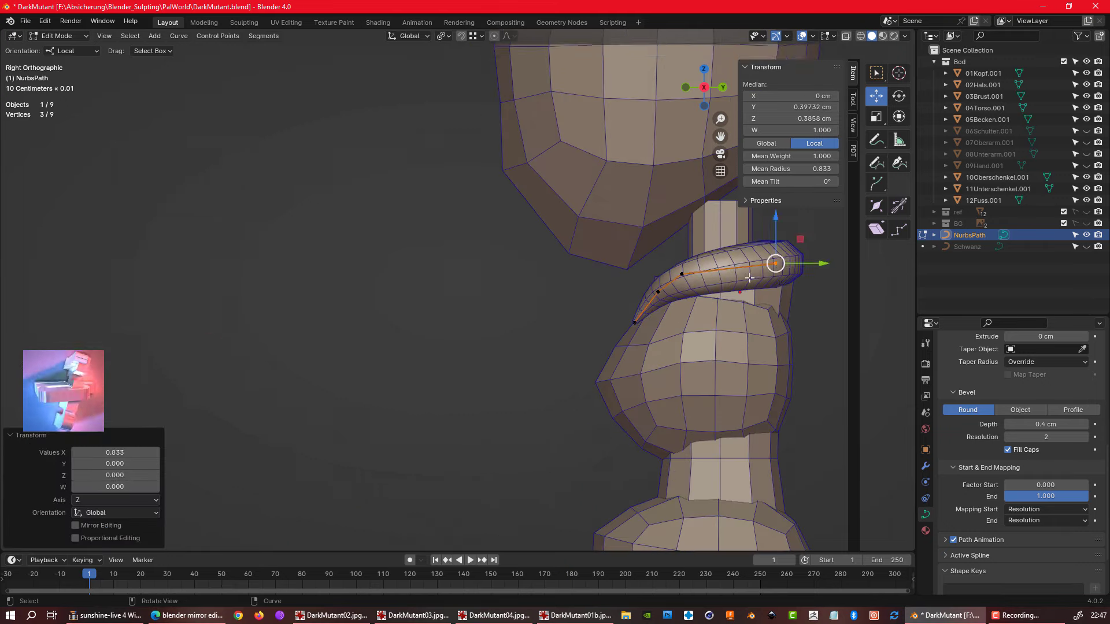
key("Tab")
key("KP_1")
scroll(387, 250, "up", 3)
- Add centered loop cuts around the neck mesh in Edit Mode
left_click(556, 313)
key("ctrl+Tab")
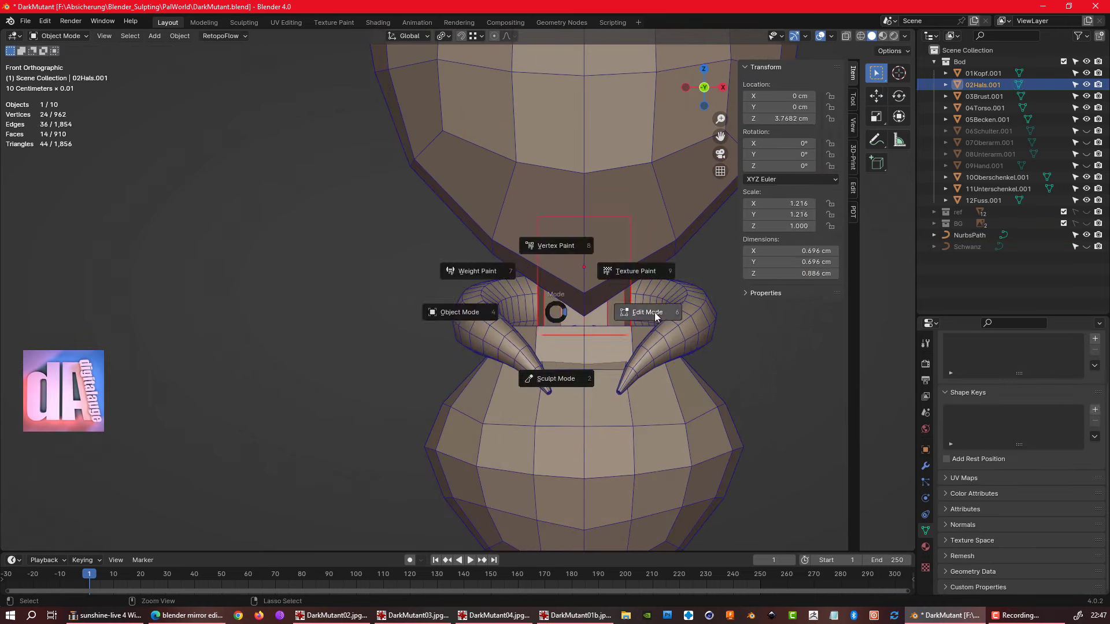
left_click(655, 316)
key("ctrl+r")
scroll(578, 307, "up", 1)
left_click(578, 307)
right_click(587, 297)
key("c")
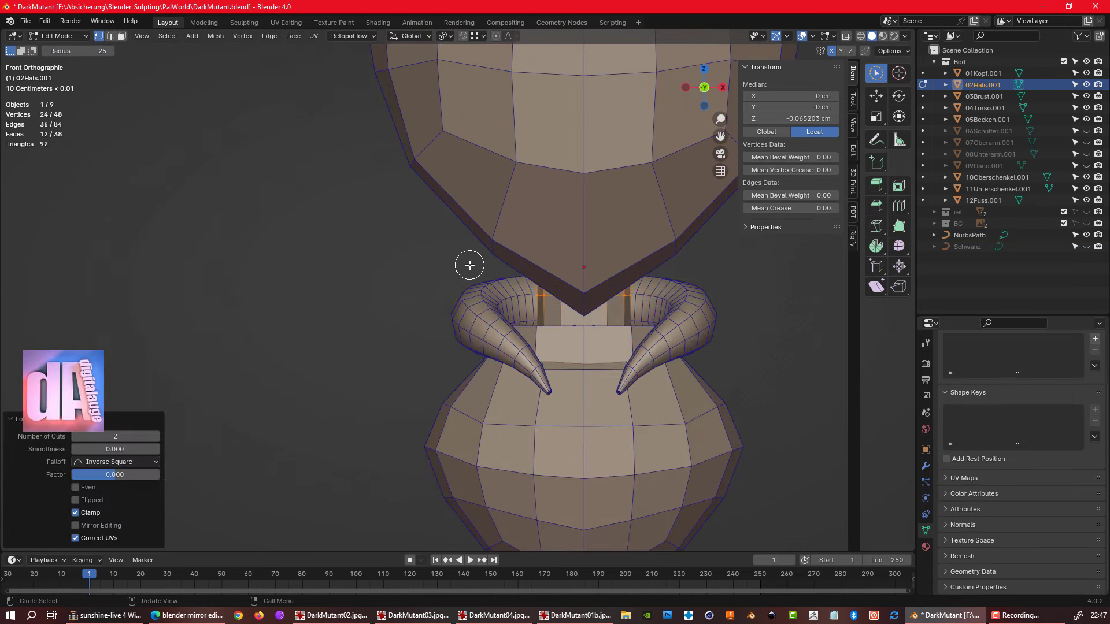
scroll(469, 265, "down", 3, "shift")
- Scale up the neck's top edge loop so the neck flares at its top
left_click(601, 259, "alt")
key("s")
left_click(726, 267)
key("KP_3")
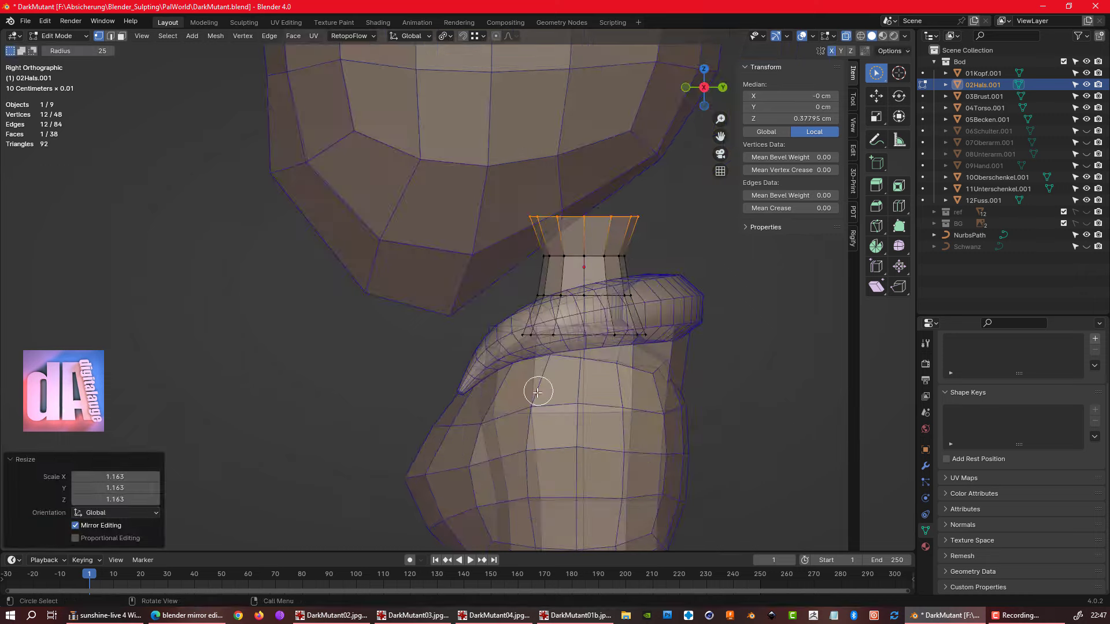
scroll(538, 392, "down", 3)
scroll(538, 392, "down", 2)
key("Tab")
- Sculpt the head shorter and move the whole head to a new position
left_click(418, 299)
key("ctrl+Tab")
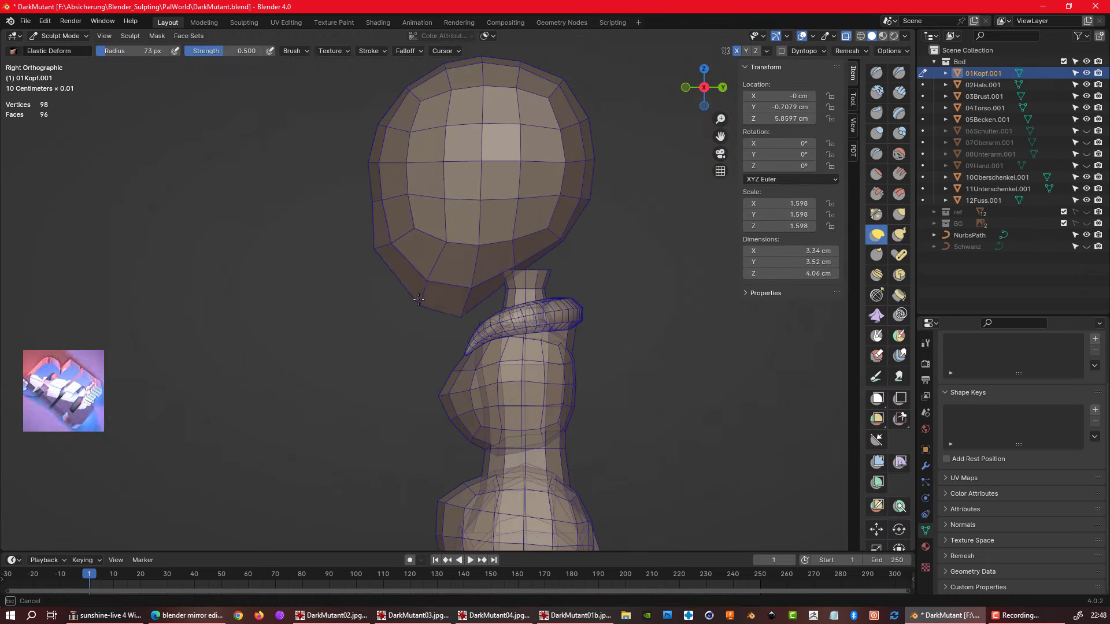
key("ctrl+z")
middle_click_drag(593, 312, 558, 269)
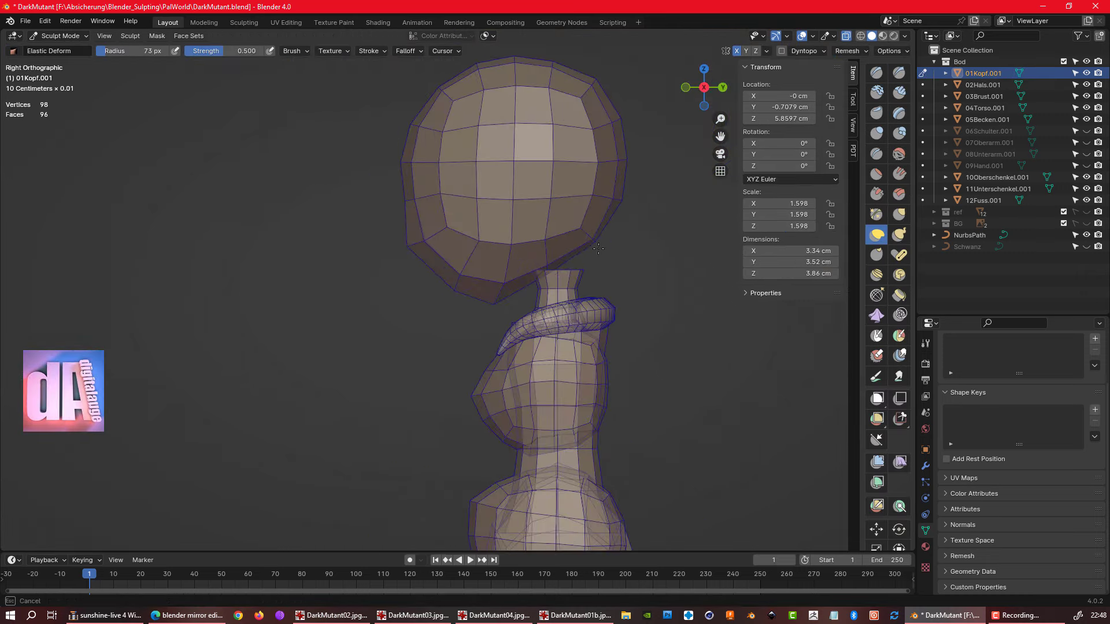
key("Tab")
key("g")
left_click(624, 220)
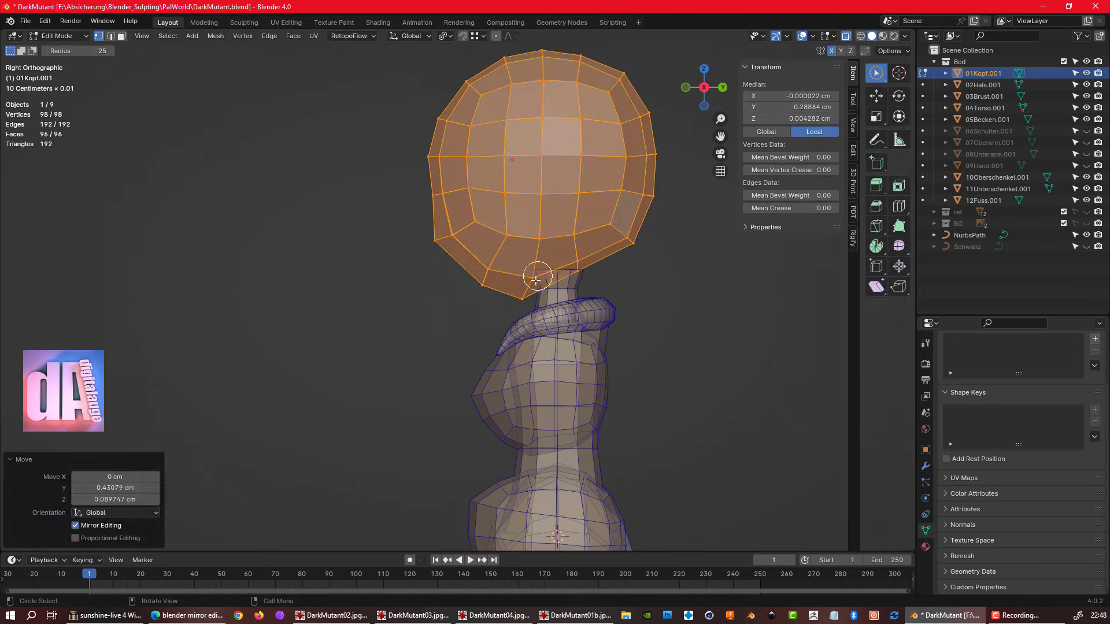
key("Tab")
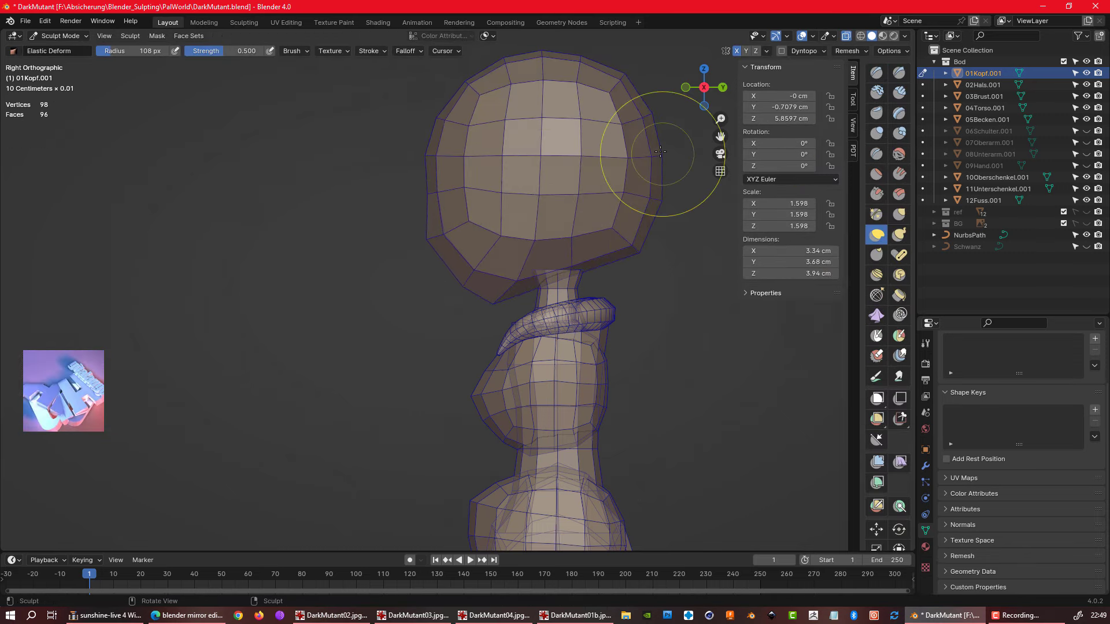
- Widen the head slightly by sculpting it from the top view
key("KP_7")
left_click_drag(525, 110, 525, 110)
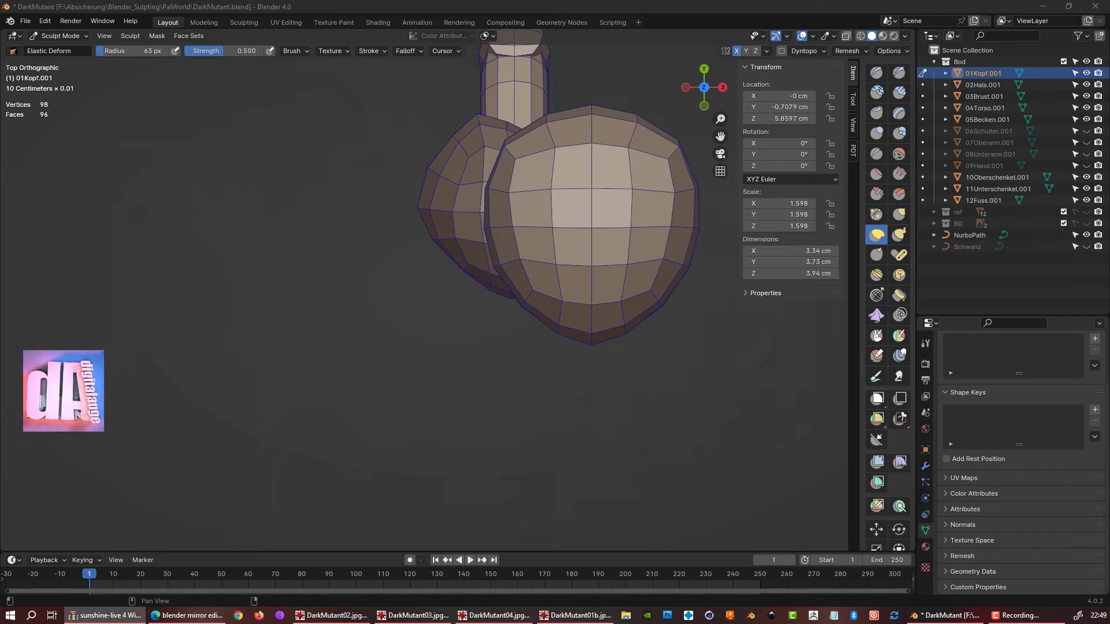
scroll(569, 250, "down", 2)
middle_click_drag(434, 285, 339, 255)
scroll(339, 255, "up", 5)
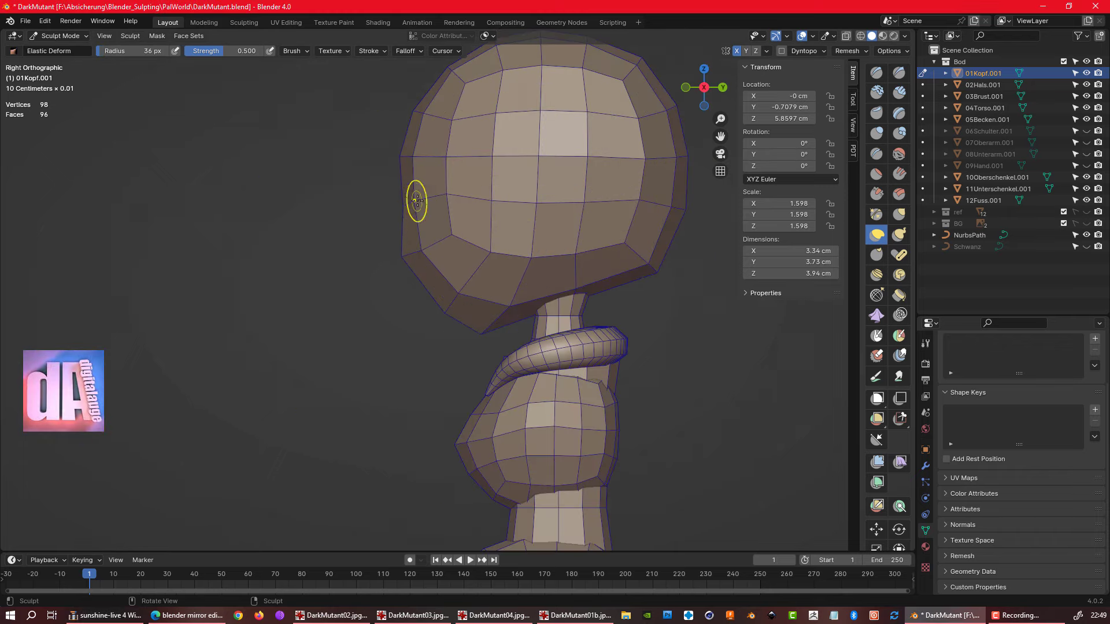
middle_click_drag(416, 198, 566, 218)
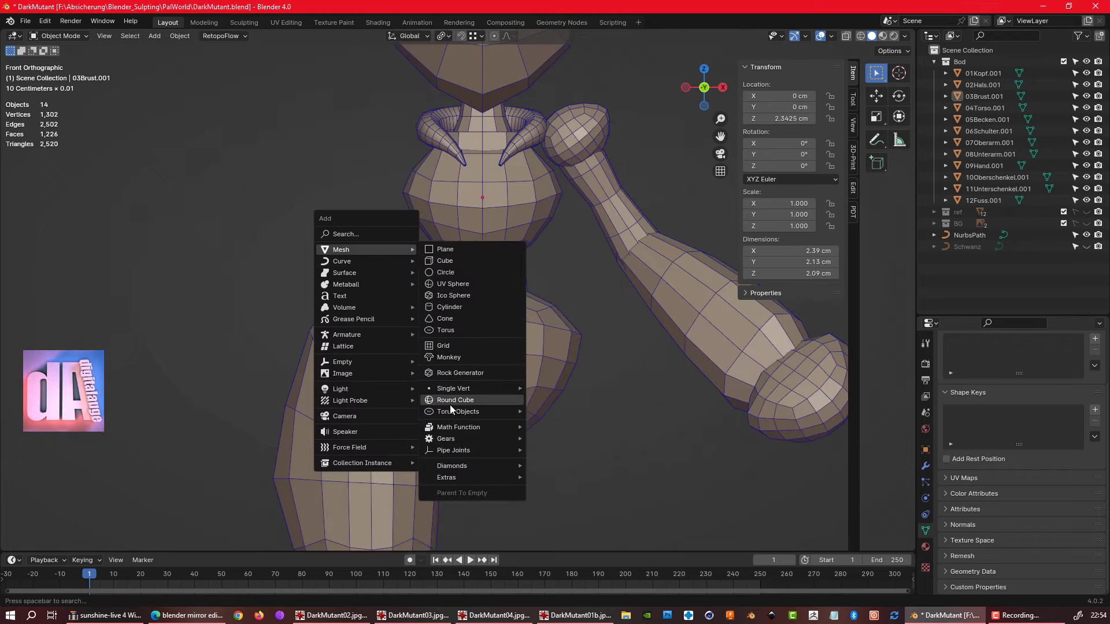
- Add a cube for the chest spike, rotated on Y and scaled to 0.231
left_click(445, 260)
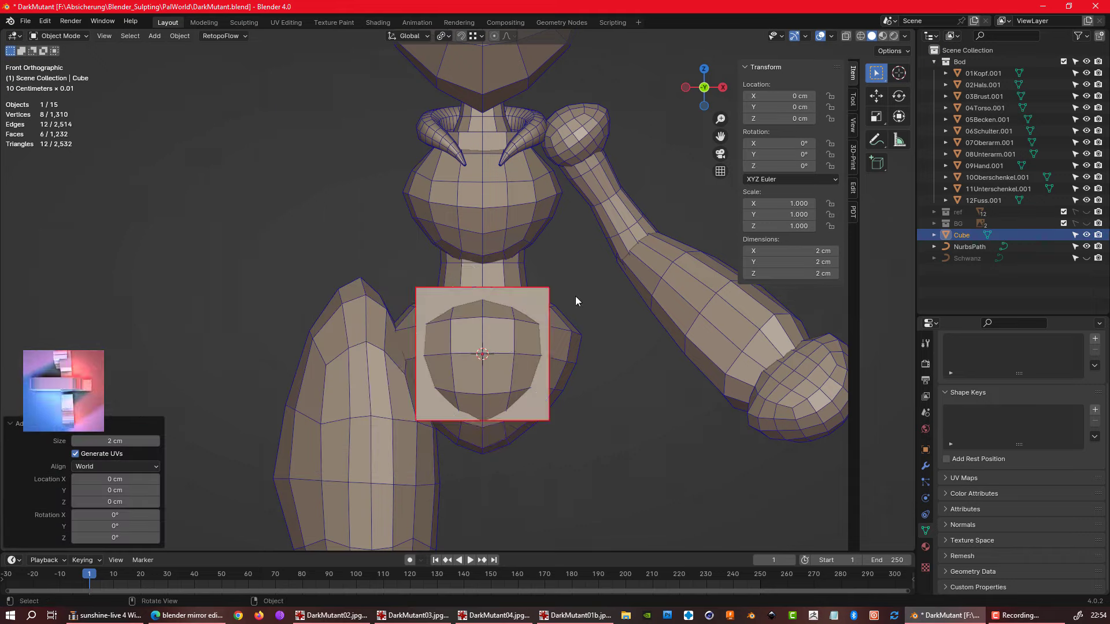
key("r")
key("y")
left_click(644, 371)
key("g")
key("s")
left_click(565, 293)
key("KP_Decimal")
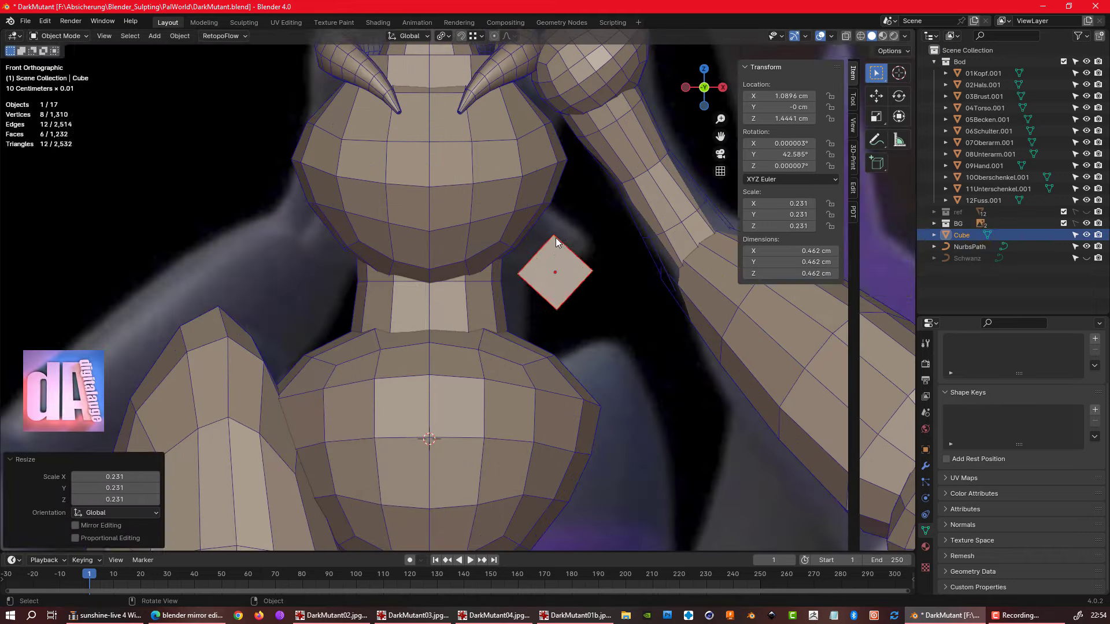
- In Edit Mode with X-ray on, scale one cube face down to a point
key("Tab")
key("alt+z")
middle_click_drag(558, 249, 550, 310)
key("s")
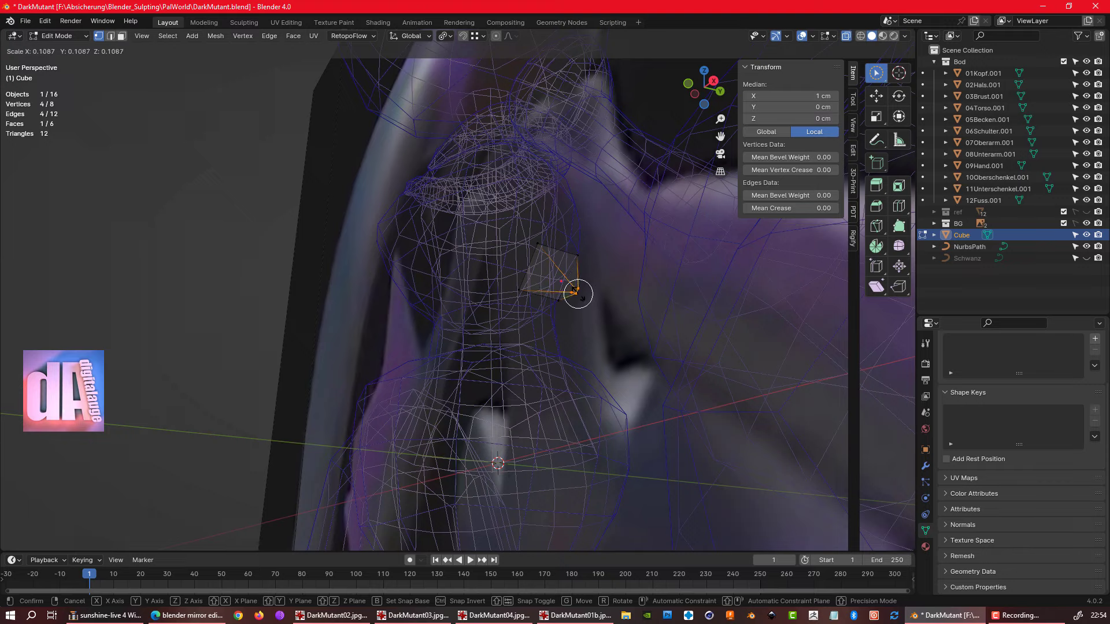
left_click(578, 295)
- Tilt the pointed spike slightly outward from the front view
key("KP_1")
key("a")
key("r")
key("c")
key("alt+z")
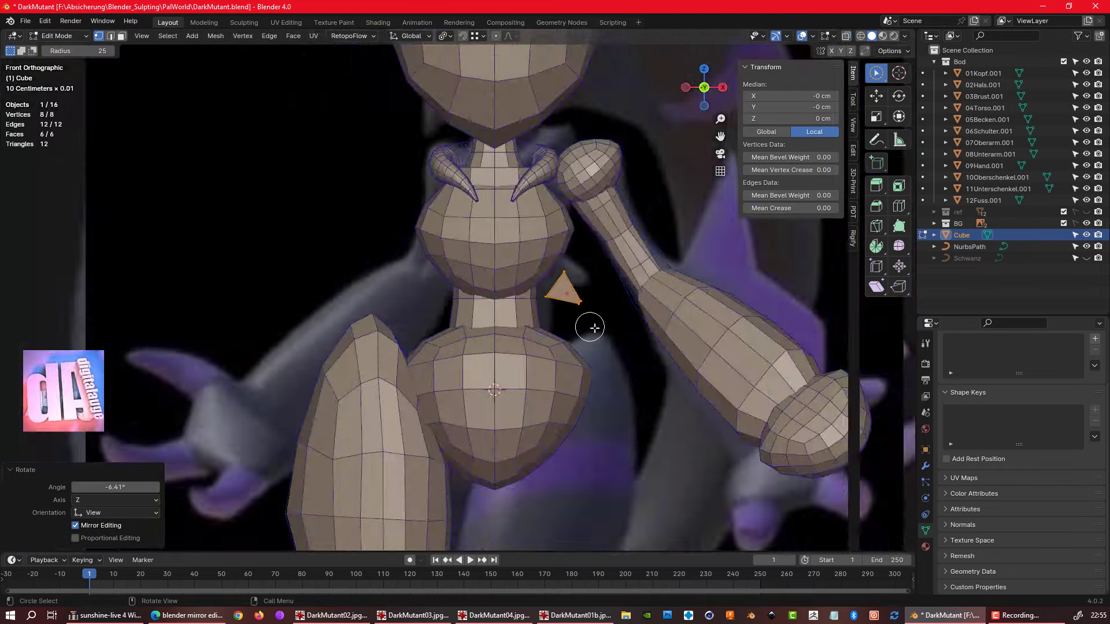
key("Escape")
middle_click_drag(595, 328, 453, 340)
scroll(454, 340, "up", 5)
- Give the spike a stronger outward tilt and turn X-ray off
key("alt+z")
key("r")
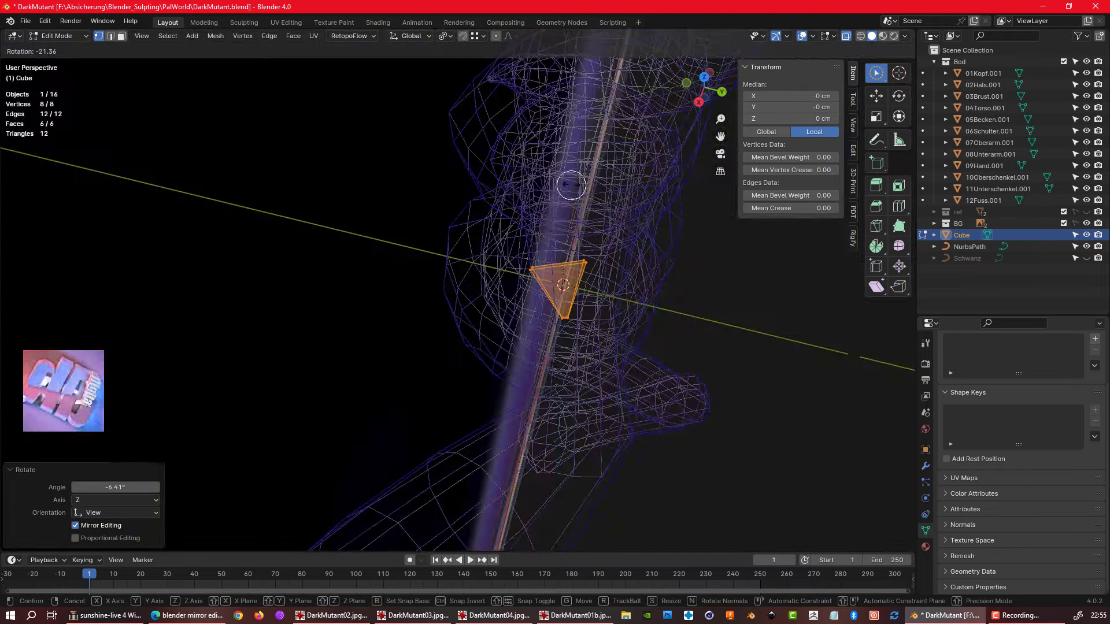
key("Escape")
key("alt+z")
middle_click_drag(584, 231, 595, 252)
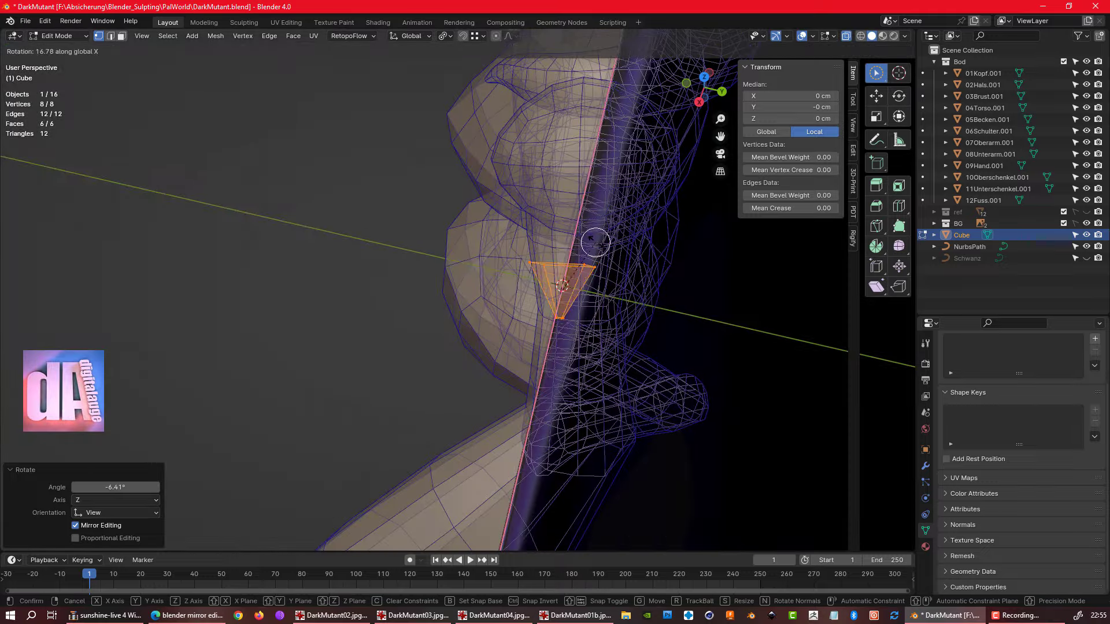
left_click(569, 193)
key("alt+z")
mouse_move(570, 193)
middle_mouse_down()
mouse_move(560, 315)
mouse_move(602, 426)
mouse_move(649, 307)
middle_mouse_up()
- Back in Object Mode, snap the spike onto the chest surface with face snapping
key("ctrl+Tab")
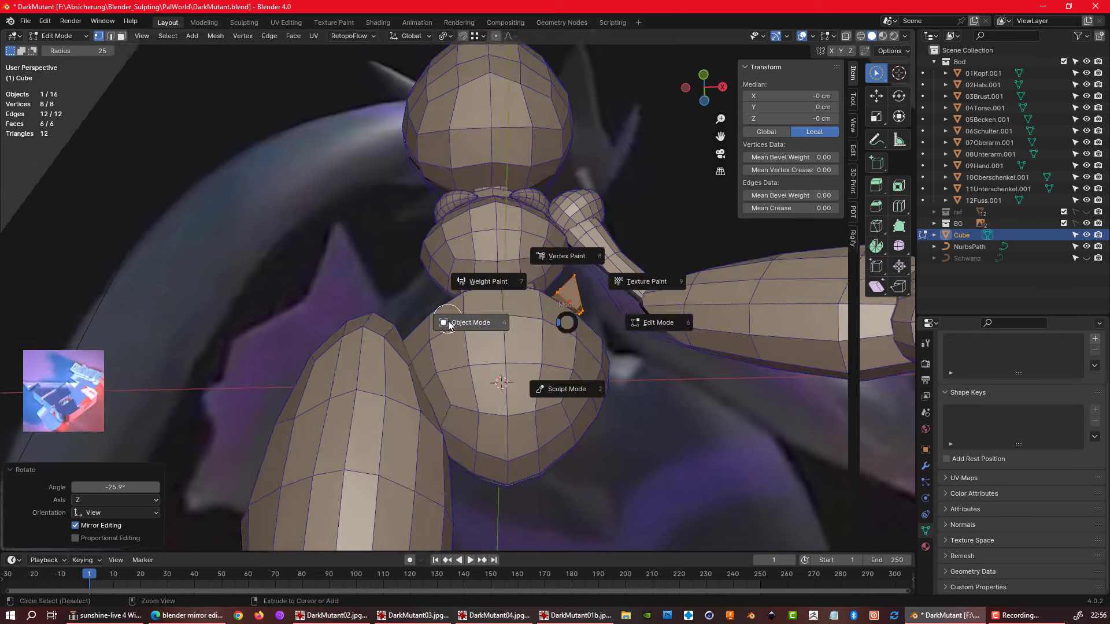
left_click(398, 318)
left_click(480, 36)
left_click(441, 131)
mouse_move(440, 131)
middle_mouse_down()
mouse_move(527, 276)
mouse_move(497, 174)
middle_mouse_up()
key("g")
left_click(527, 276)
key("g")
left_click(528, 277)
left_click(480, 36)
left_click(481, 36)
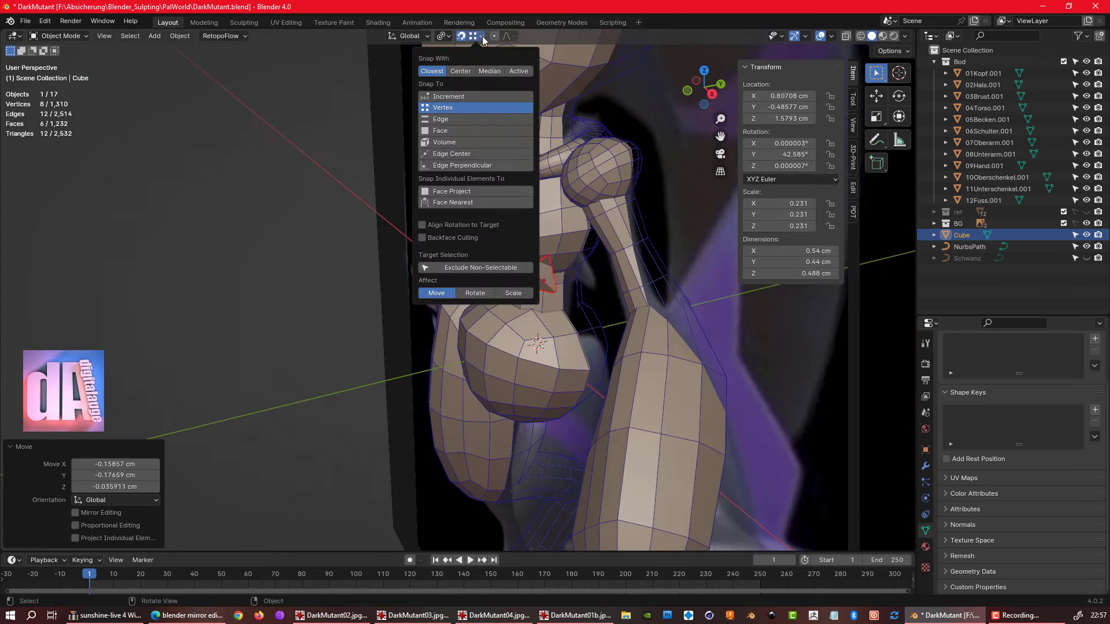
- Nudge the spike into its final place on the chest ball
key("KP_1")
key("g")
left_click(547, 275)
middle_click_drag(547, 275, 508, 277)
key("g")
left_click(508, 277)
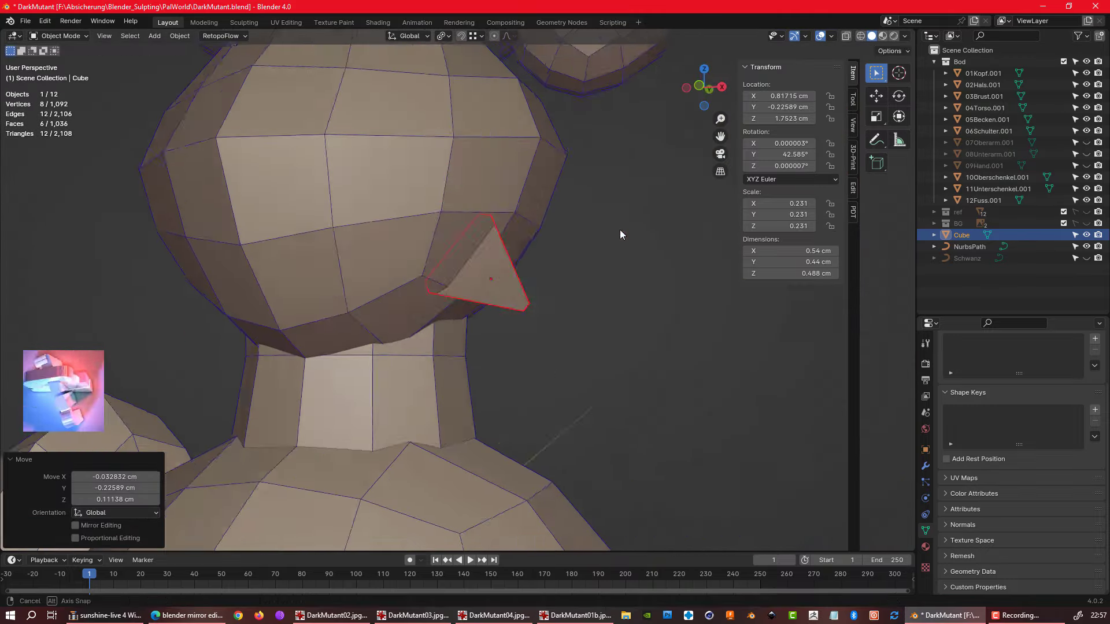
middle_click_drag(619, 235, 514, 323)
- Grab-sculpt the spike with a smaller brush, pulling out its tip and widening it
key("ctrl+Tab")
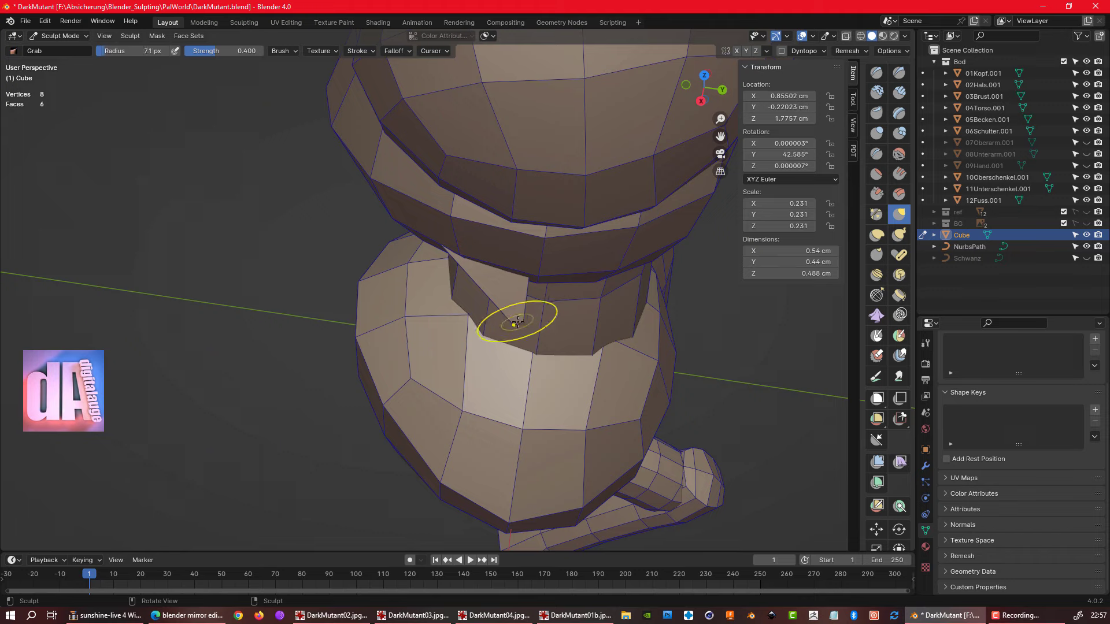
left_click_drag(516, 323, 524, 312)
scroll(523, 312, "down", 4)
mouse_move(555, 268)
middle_mouse_down()
mouse_move(540, 303)
mouse_move(514, 262)
middle_mouse_up()
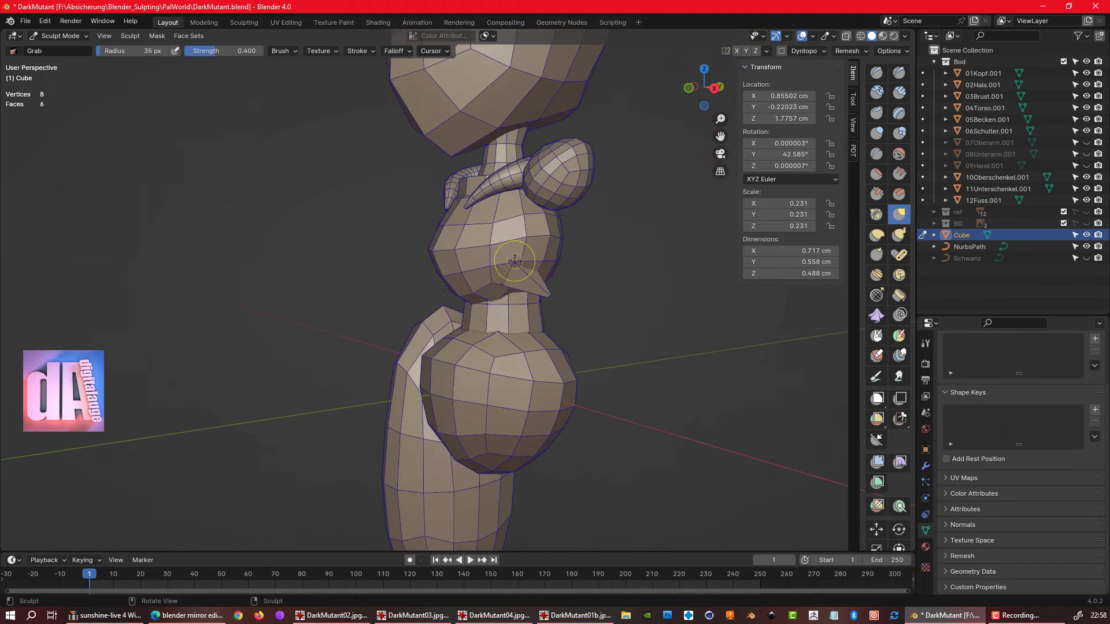
left_click_drag(514, 262, 520, 258)
mouse_move(520, 257)
middle_mouse_down()
mouse_move(757, 264)
mouse_move(595, 231)
middle_mouse_up()
left_click_drag(578, 220, 594, 227)
mouse_move(595, 227)
middle_mouse_down()
mouse_move(576, 264)
mouse_move(532, 244)
mouse_move(550, 219)
middle_mouse_up()
scroll(531, 243, "up", 5)
scroll(541, 218, "up", 3)
- Return to Object Mode in front view and start adding a new object
key("ctrl+Tab")
key("KP_1")
key("shift+a")
- Add a Round Cube, move it in front of the face and flatten it along Y
left_click(538, 417)
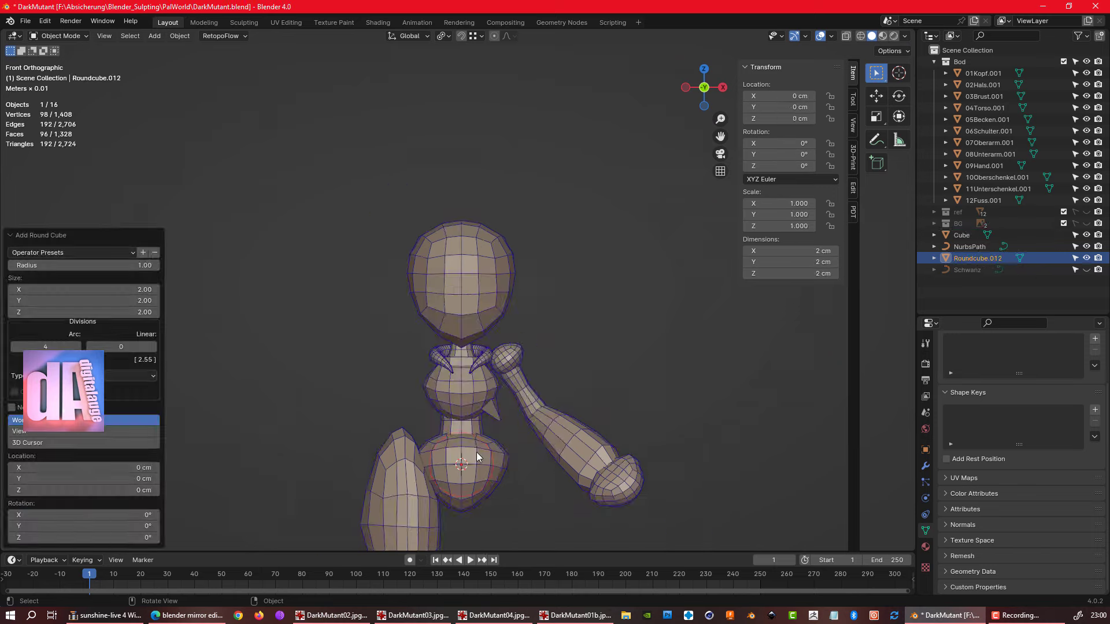
left_click(470, 261)
key("KP_3")
key("g")
left_click(389, 263)
key("s")
key("y")
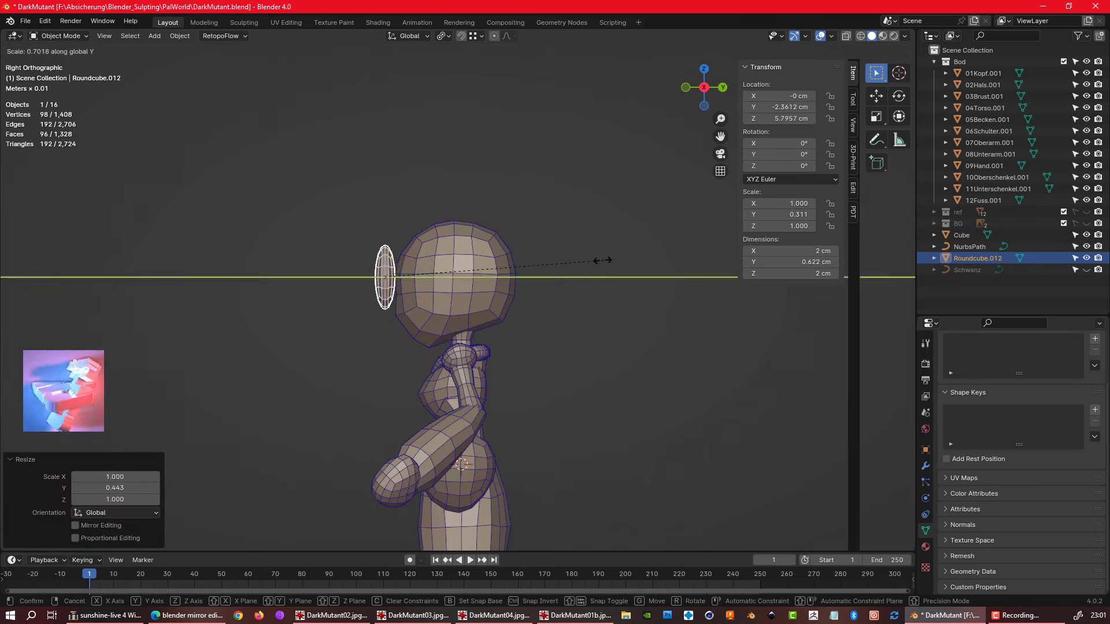
left_click(419, 261)
- Fine-tune the flat plate's position over the face using front and side views
key("KP_1")
scroll(418, 261, "up", 3)
key("KP_3")
key("g")
left_click(443, 261)
- Put the plate in Sculpt Mode with the Grab brush and Y symmetry disabled
key("KP_1")
key("ctrl+Tab")
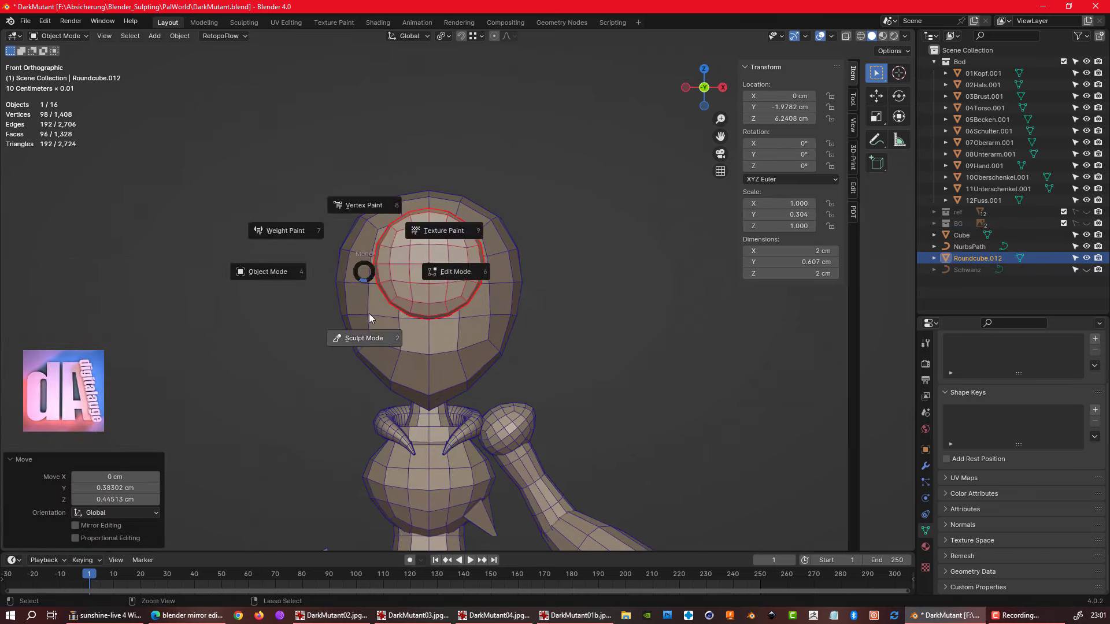
left_click(383, 344)
left_click(748, 53)
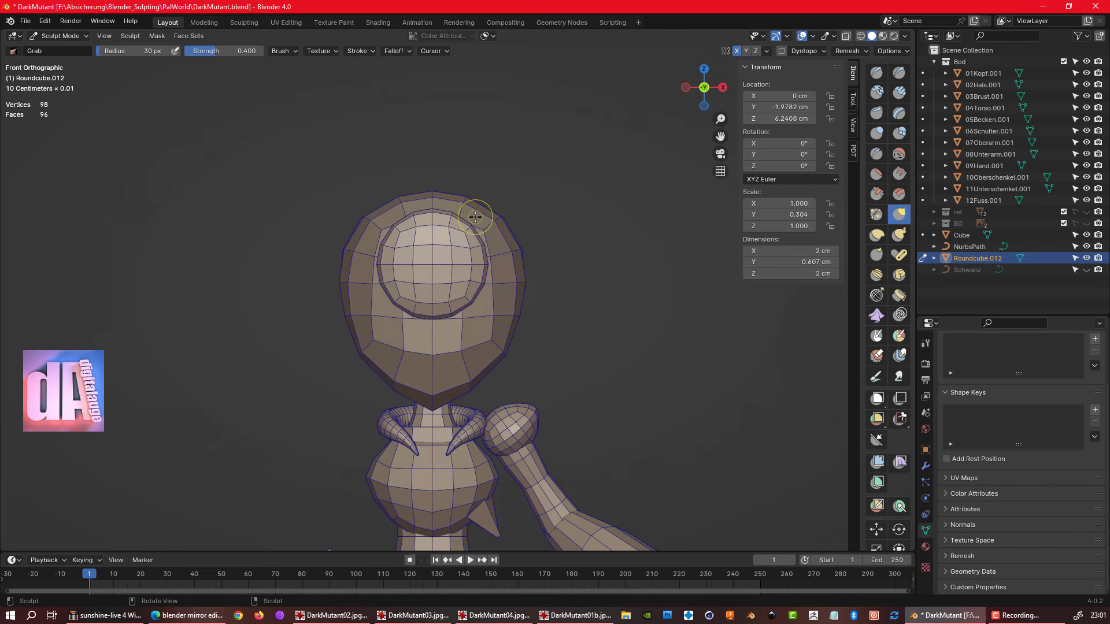
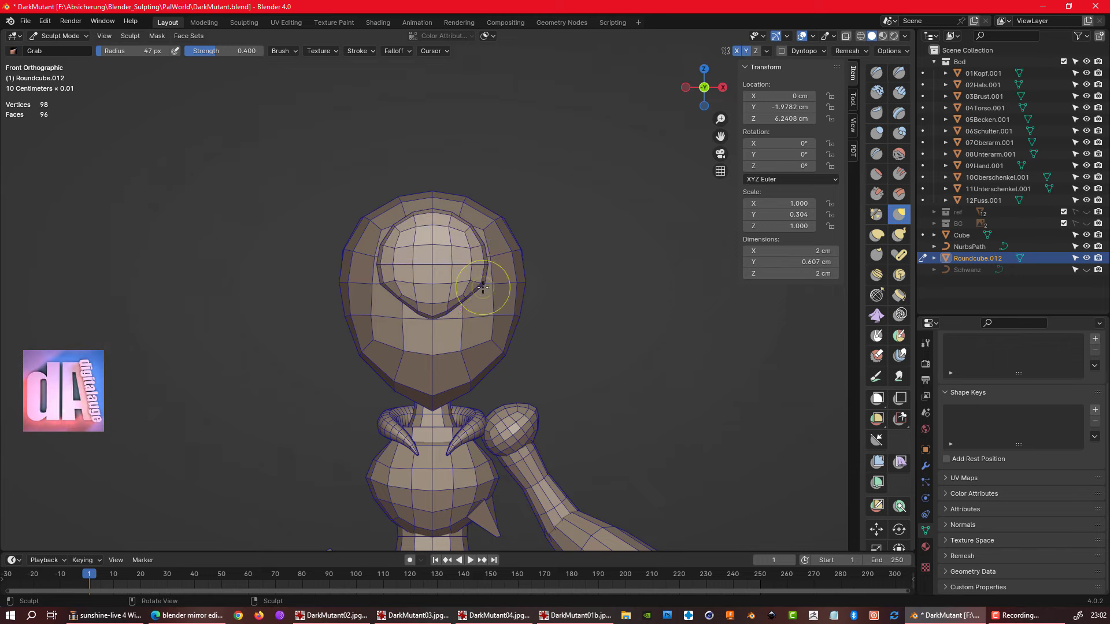
- Compare the head against the reference in X-ray, then apply its flattened scale
key("Escape")
key("alt+z")
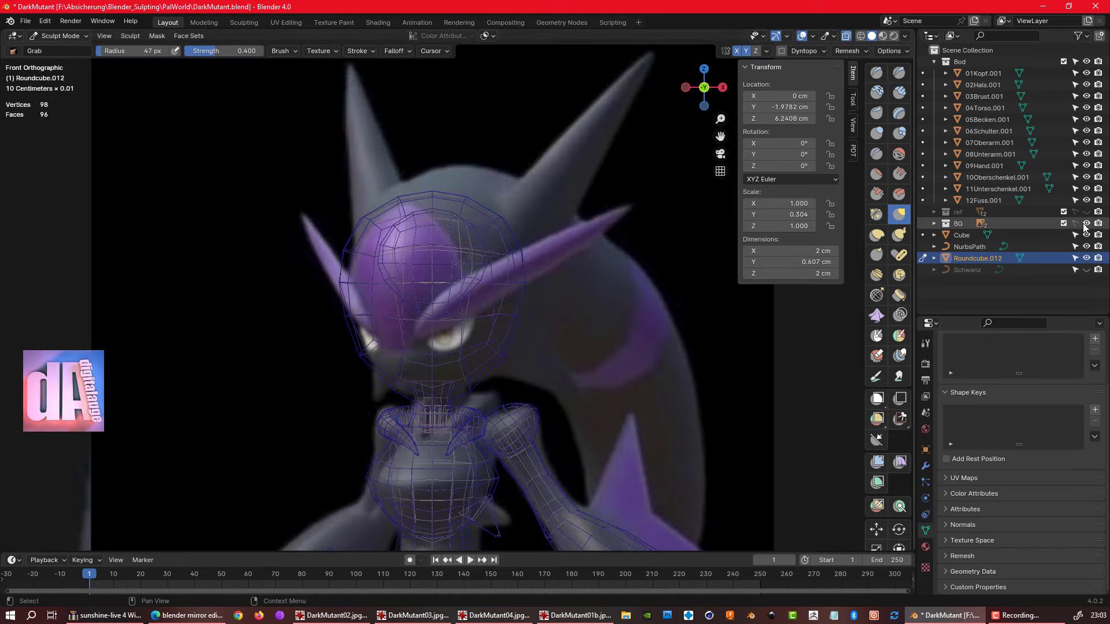
left_click(1085, 224)
key("KP_3")
key("alt+z")
key("KP_1")
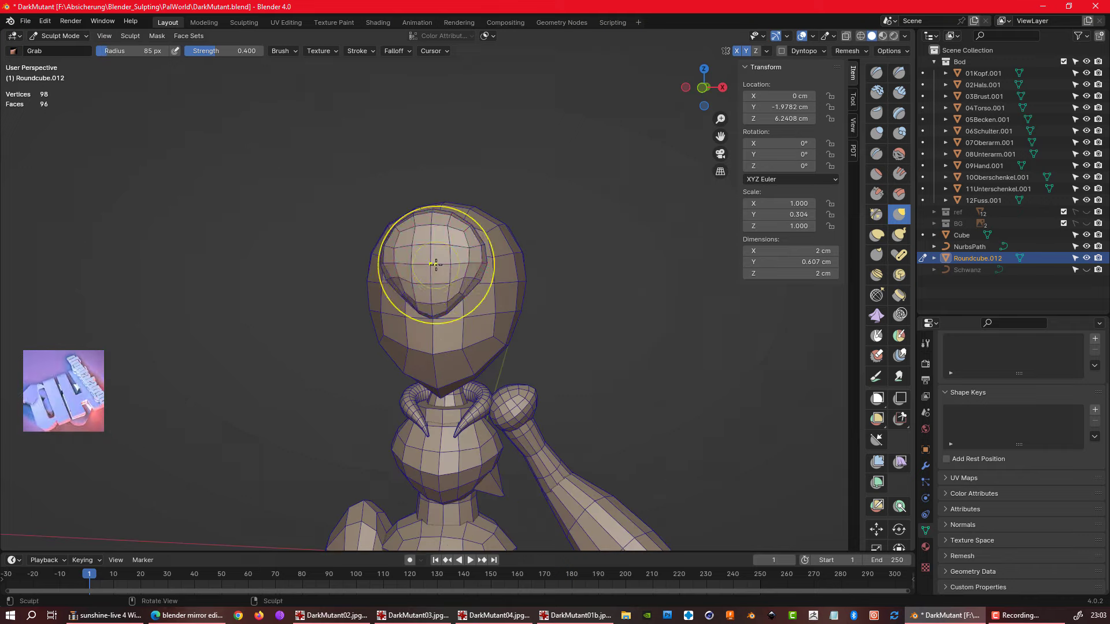
key("ctrl+a")
- Check the sculpted head shape from the side and front views
key("KP_3")
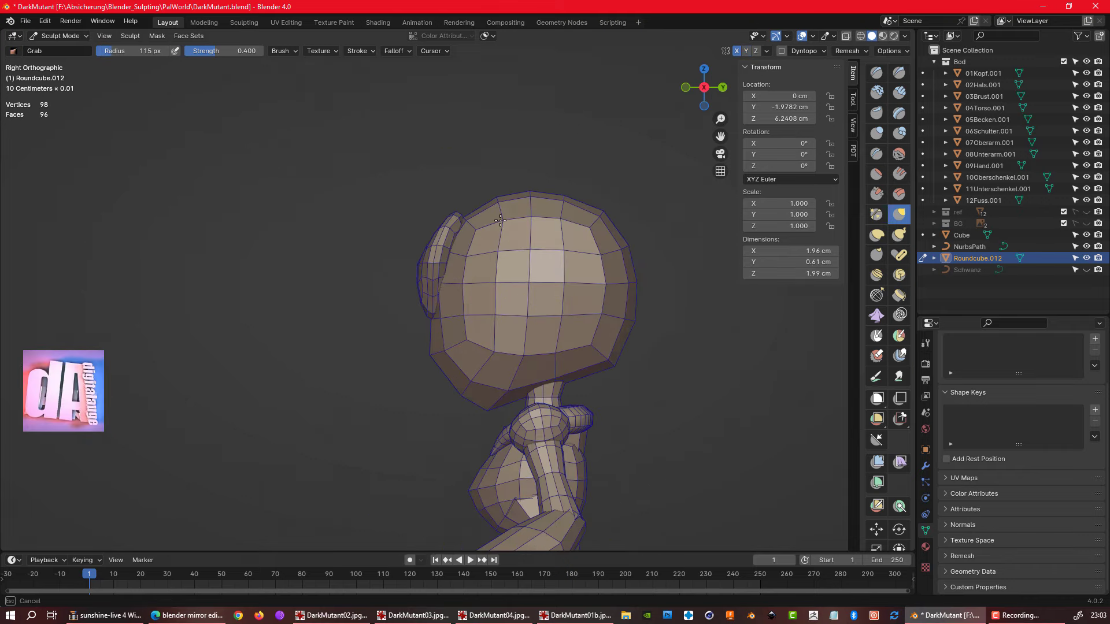
middle_click_drag(468, 216, 481, 227)
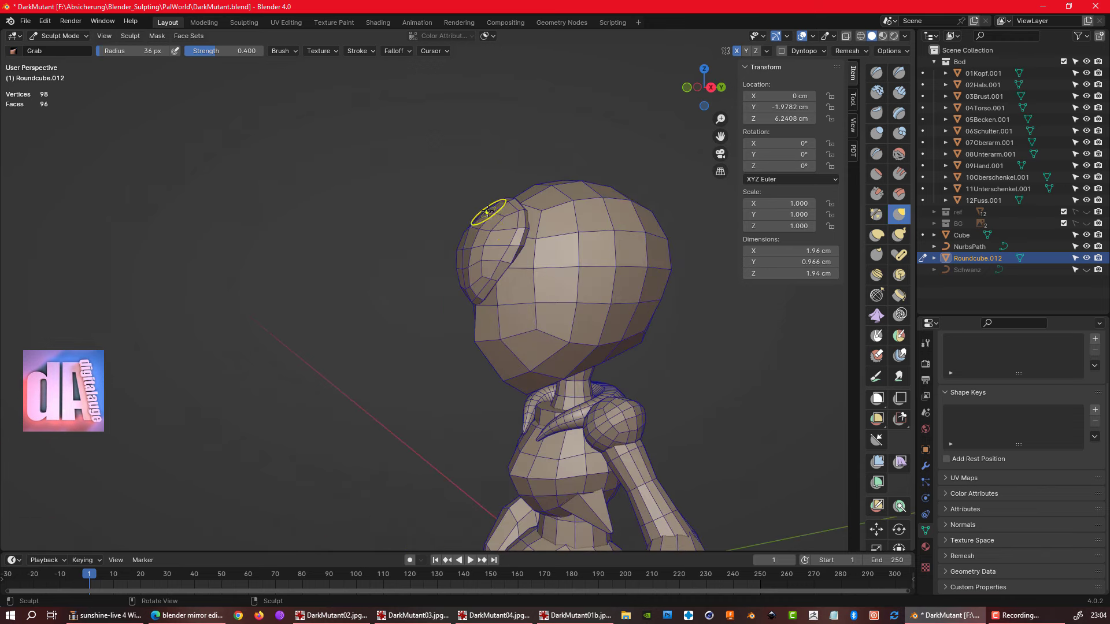
key("KP_3")
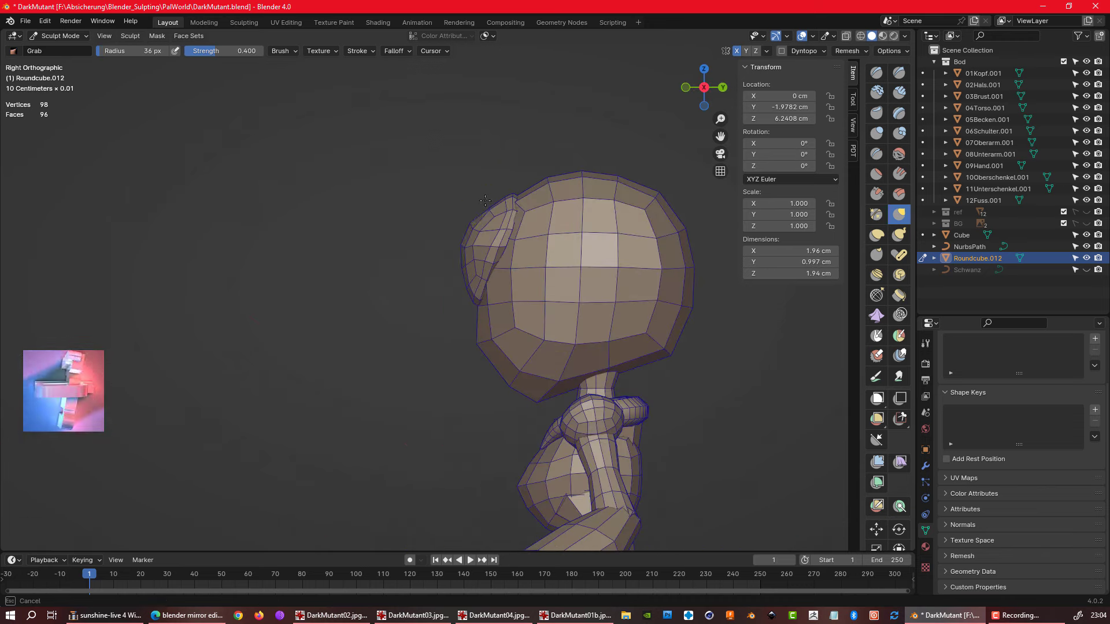
key("KP_1")
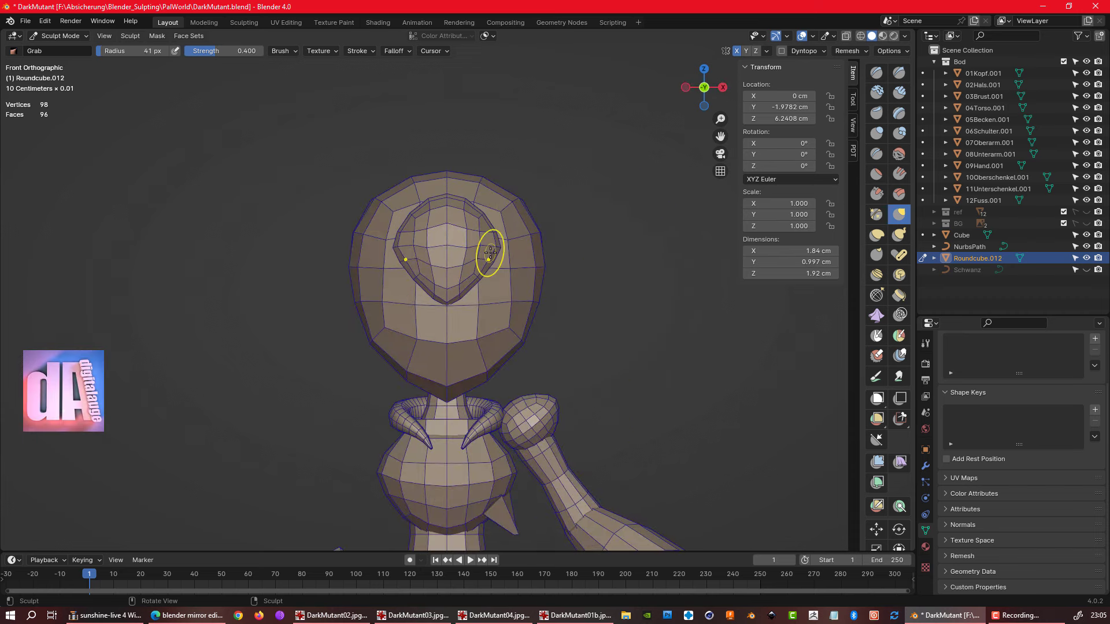
key("KP_3")
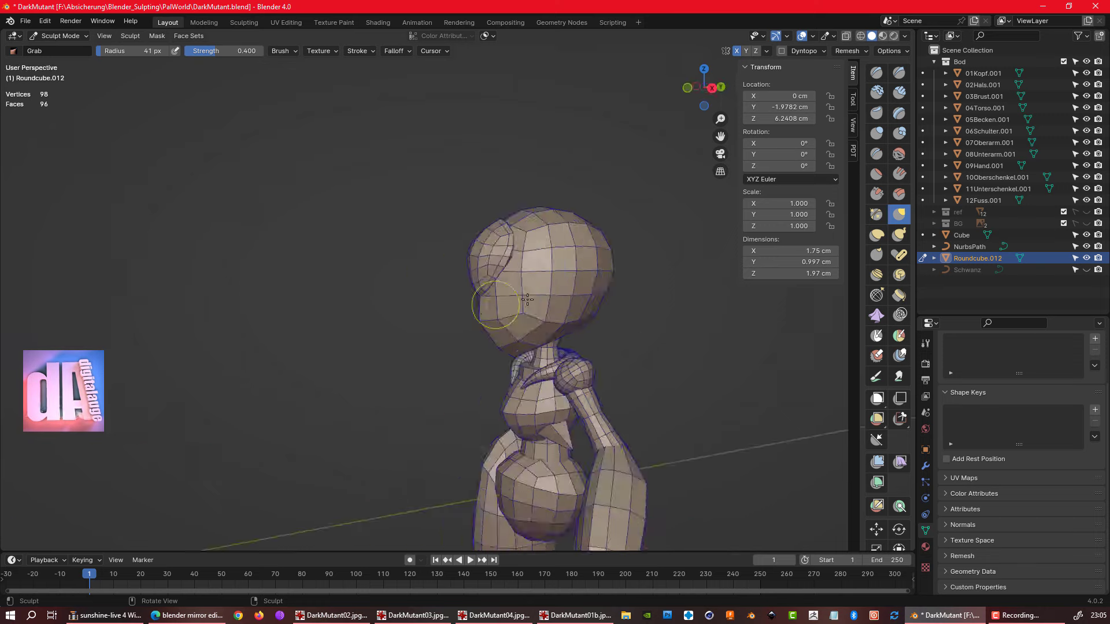
key("KP_1")
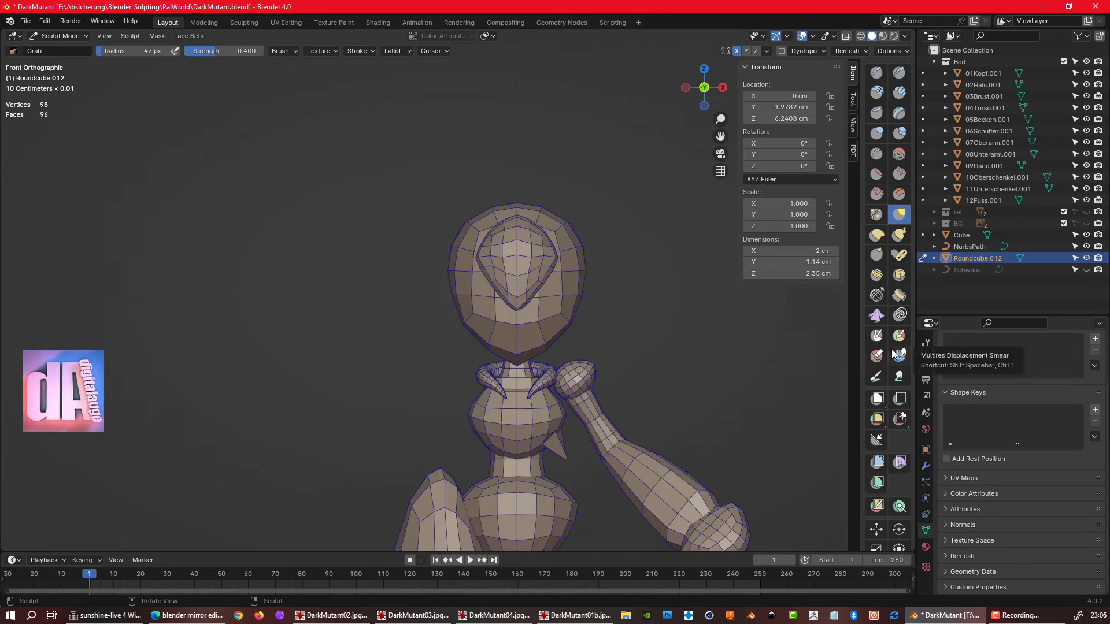
- Add a rounded mesh beside the head, then delete it as unwanted
key("shift+a")
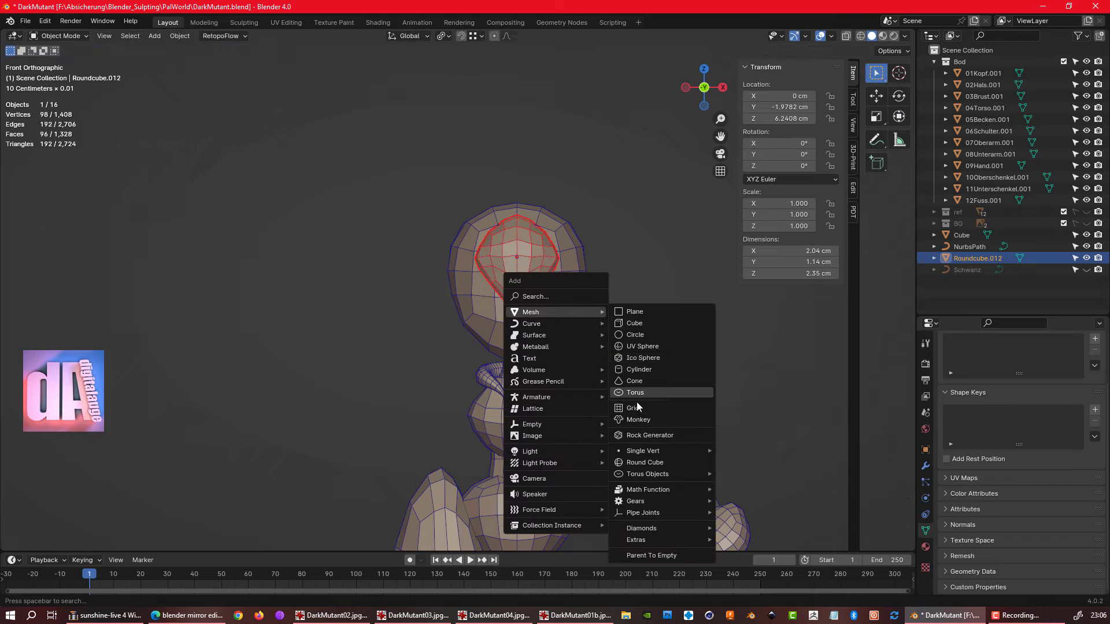
left_click(662, 358)
key("KP_3")
key("g")
left_click(462, 282)
key("r")
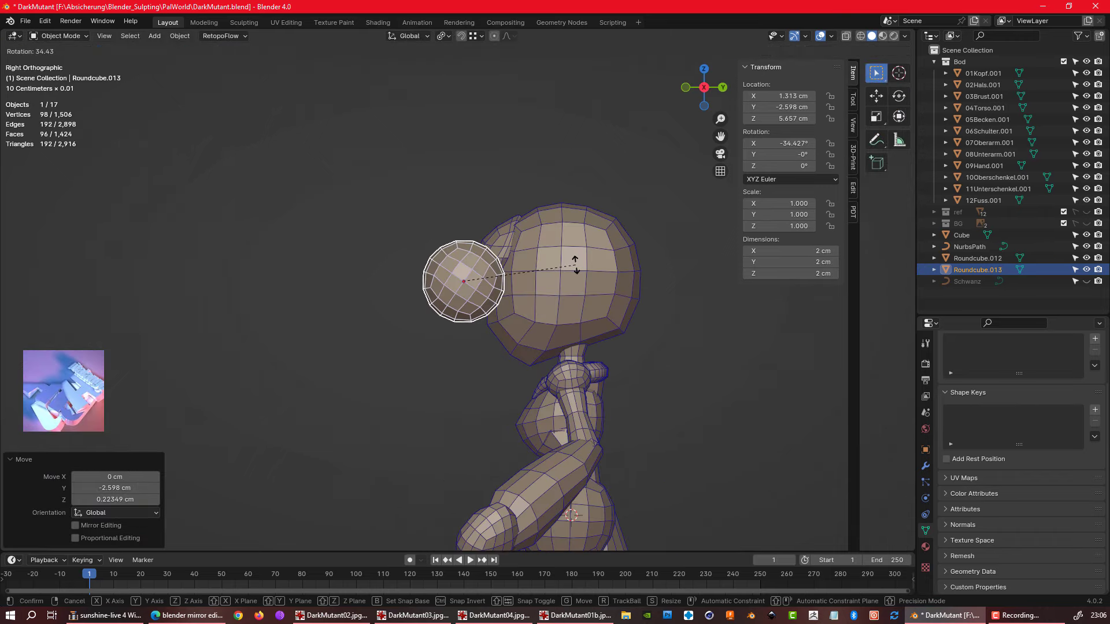
left_click(575, 265)
key("Delete")
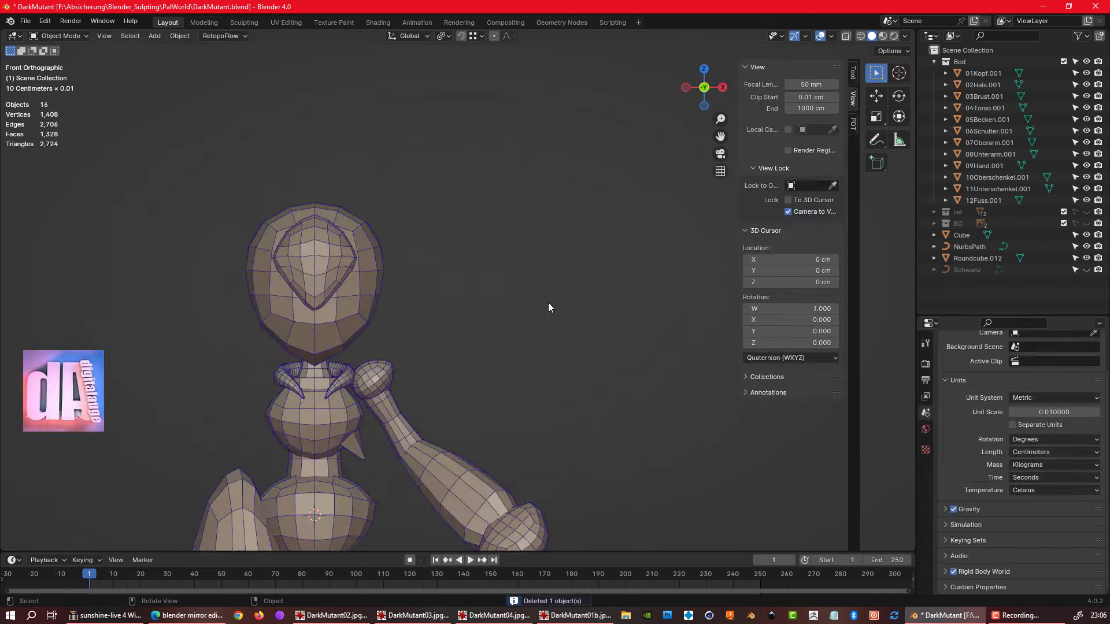
- Add a plane beside the head and rotate it 90 degrees on X
key("shift+a")
left_click(651, 279)
key("g")
key("KP_3")
key("r")
key("x")
key("9")
key("0")
key("Return")
key("KP_1")
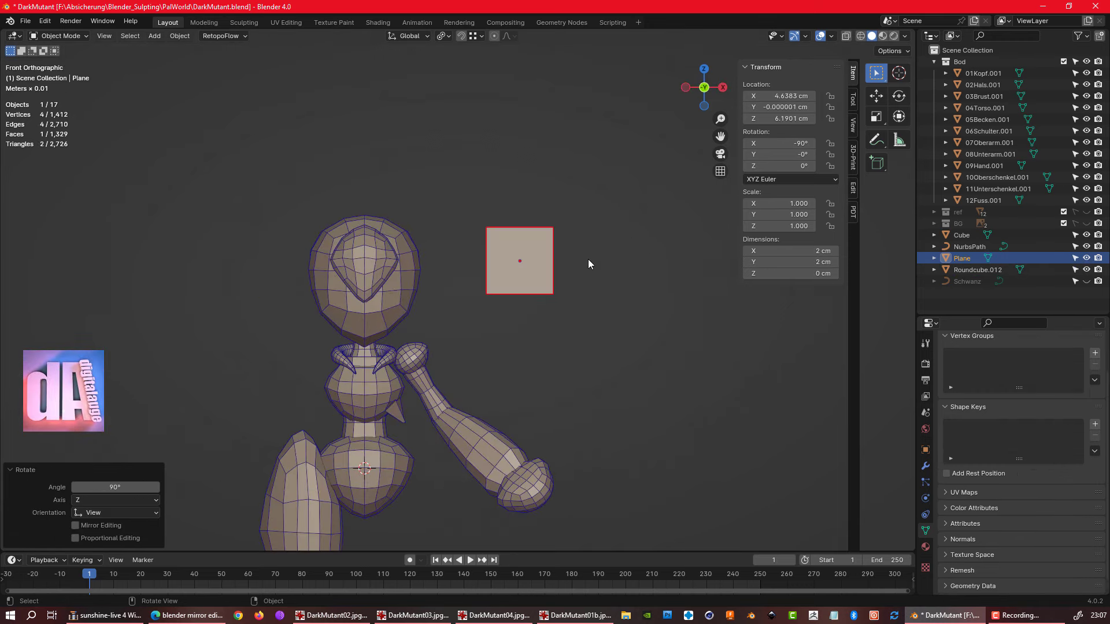
- Reshape the plane in Edit Mode and extrude its face into a long box
left_click(652, 287)
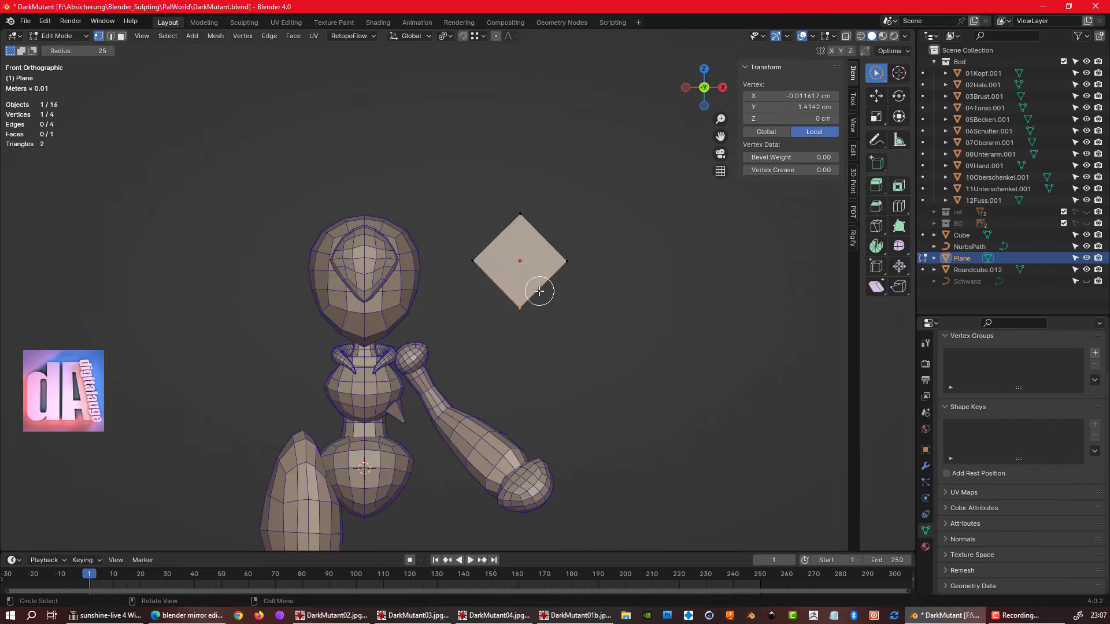
left_click(535, 247)
key("a")
key("KP_7")
key("c")
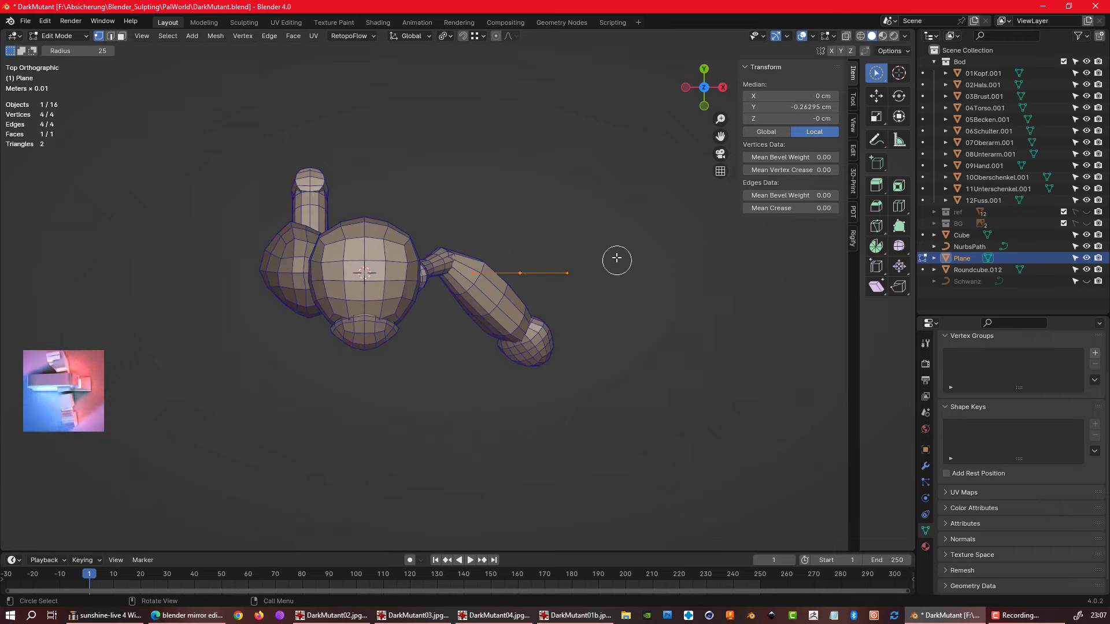
type("90")
key("Return")
key("3")
key("e")
left_click(613, 249)
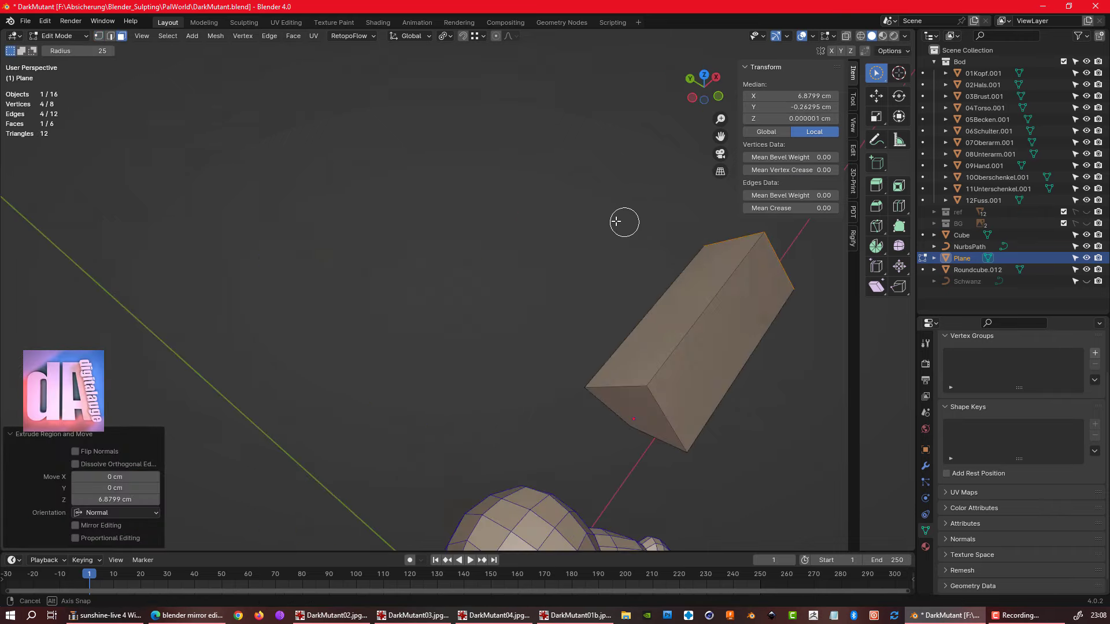
middle_click_drag(619, 223, 592, 198)
key("KP_1")
- Add three evenly centred edge loops along the box
key("ctrl+r")
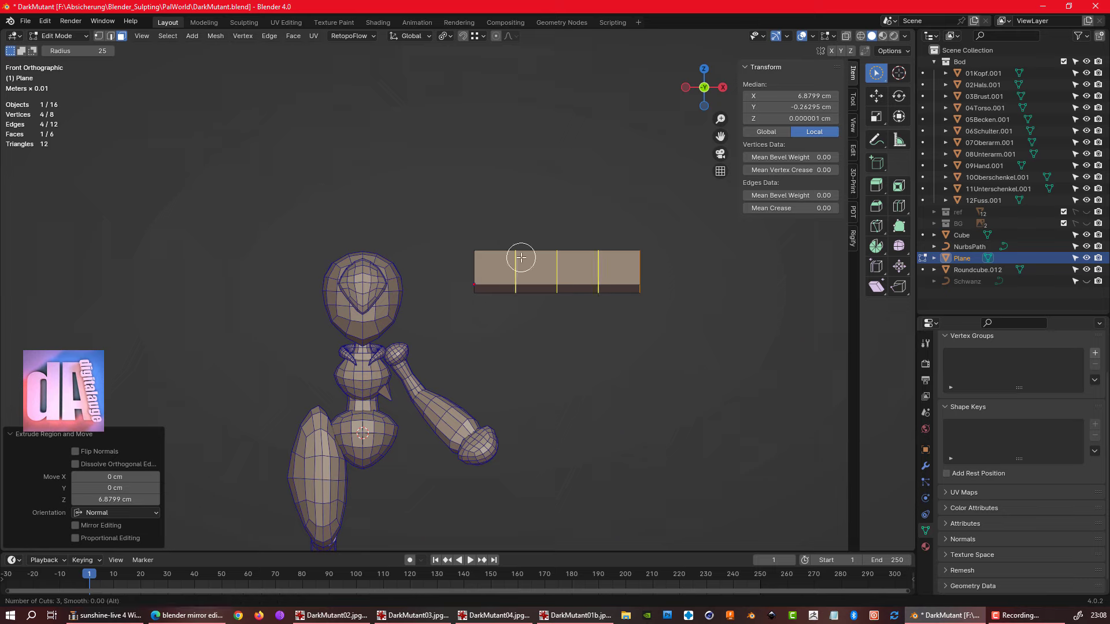
left_click(521, 258)
right_click(538, 249)
key("KP_3")
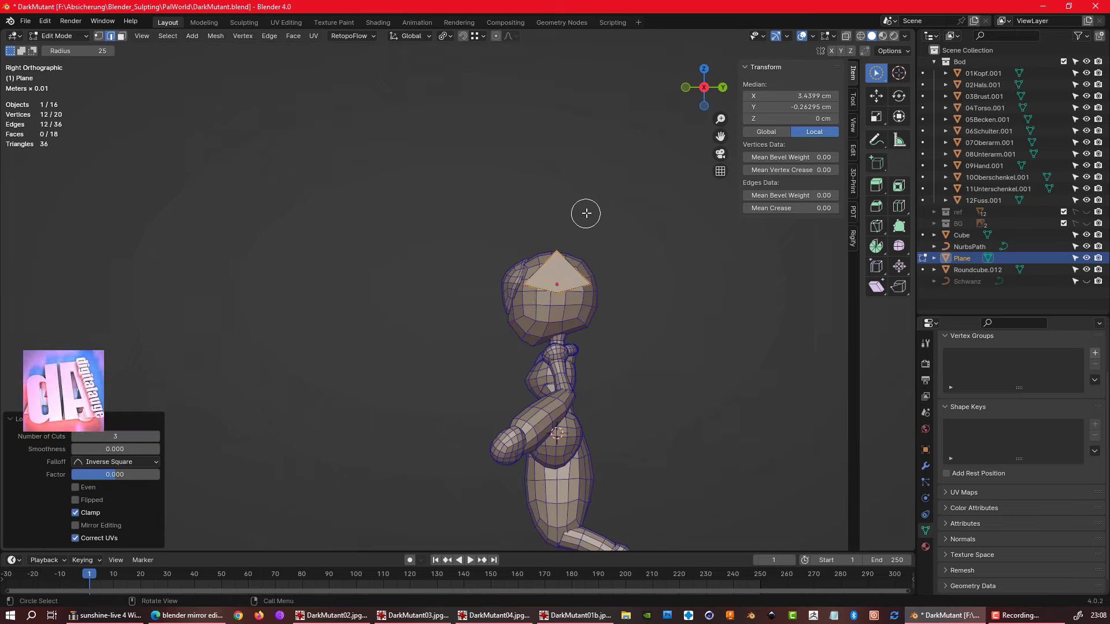
key("a")
- Try rotating the box to an angle, then cancel the rotation
key("r")
left_click(528, 236)
key("KP_1")
key("KP_3")
key("r")
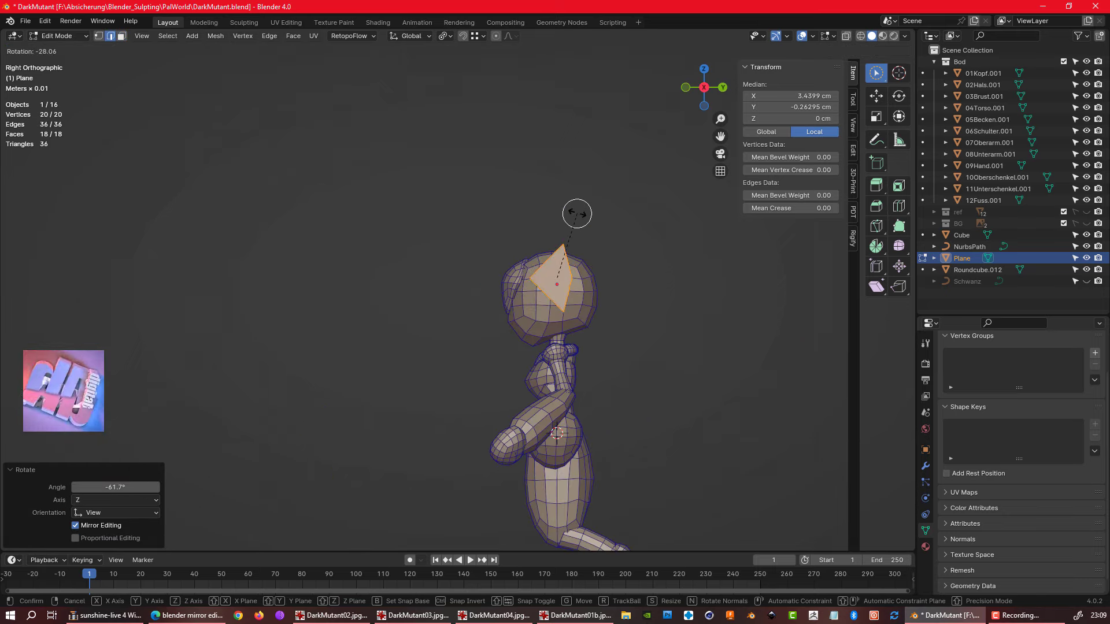
key("Escape")
key("KP_1")
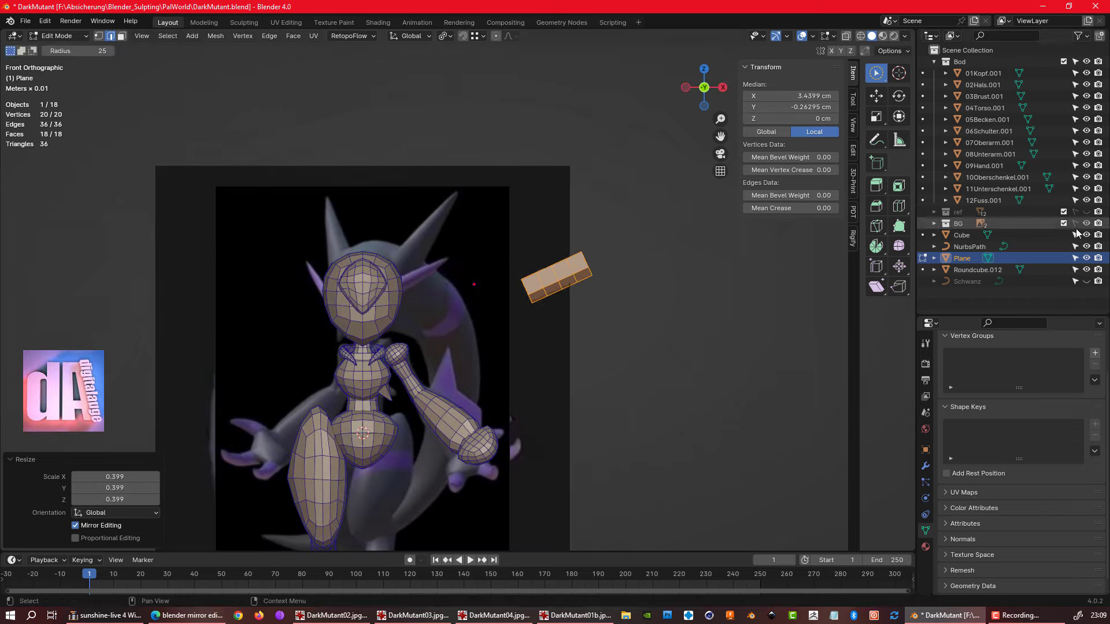
key("KP_3")
- Show the reference image again and move the box across the forehead
key("g")
left_click(568, 255)
key("c")
key("KP_1")
scroll(532, 260, "up", 5)
key("g")
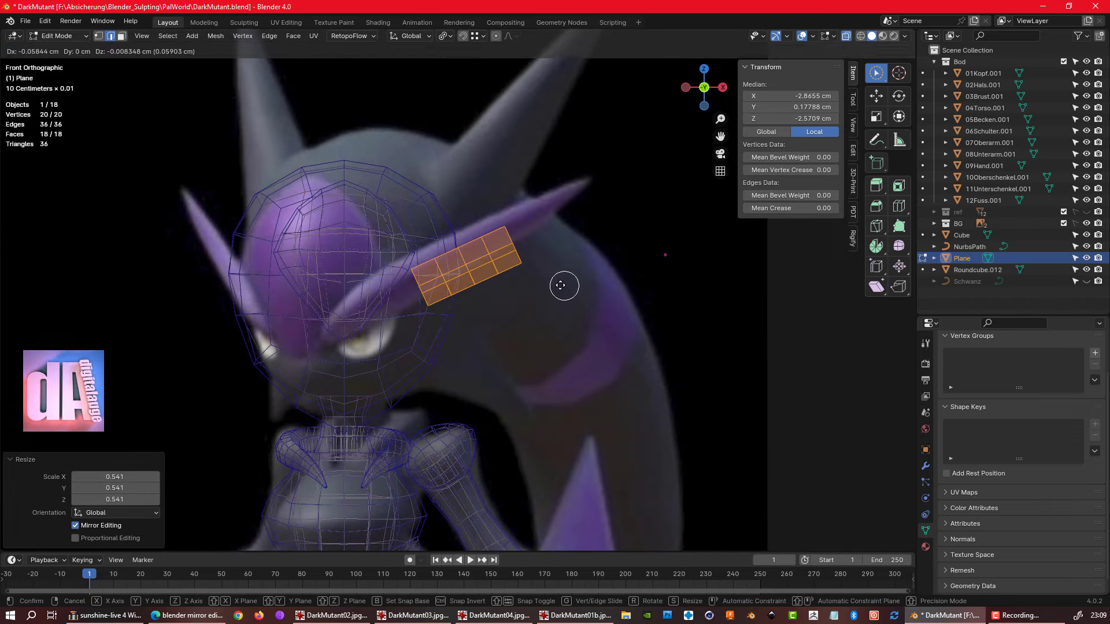
left_click(556, 287)
- Pull the box's left end down toward the face and right end up along the crest
left_click_drag(399, 272, 411, 289)
key("g")
left_click(349, 283)
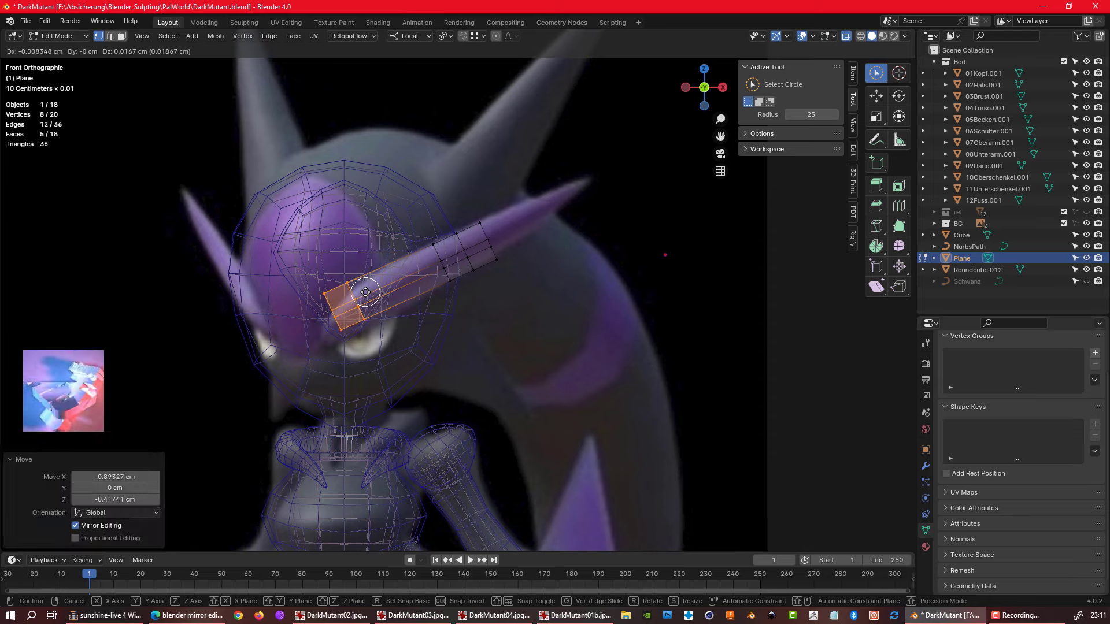
left_click(488, 243)
key("g")
left_click(627, 181)
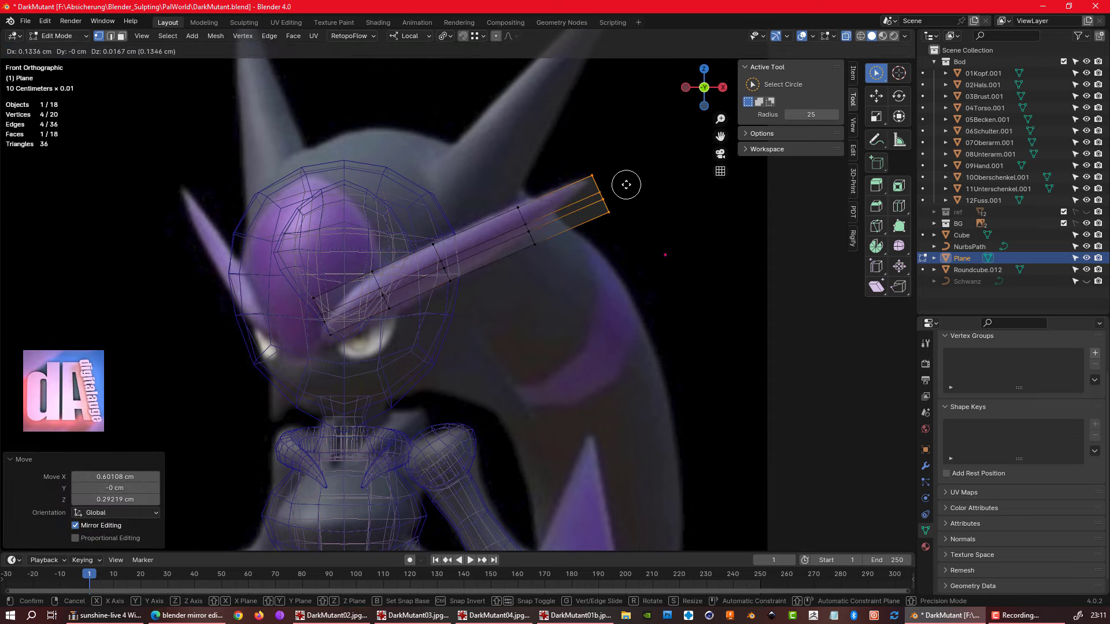
key("alt+z")
key("alt+z")
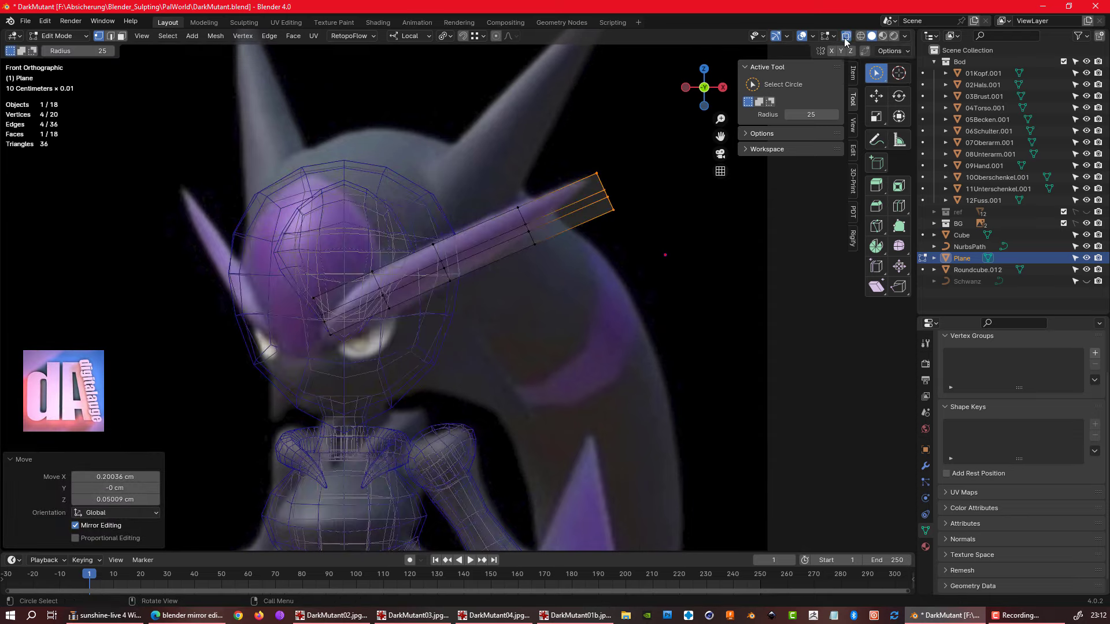
- Shift the whole box up and right, then narrow its middle section
key("a")
key("g")
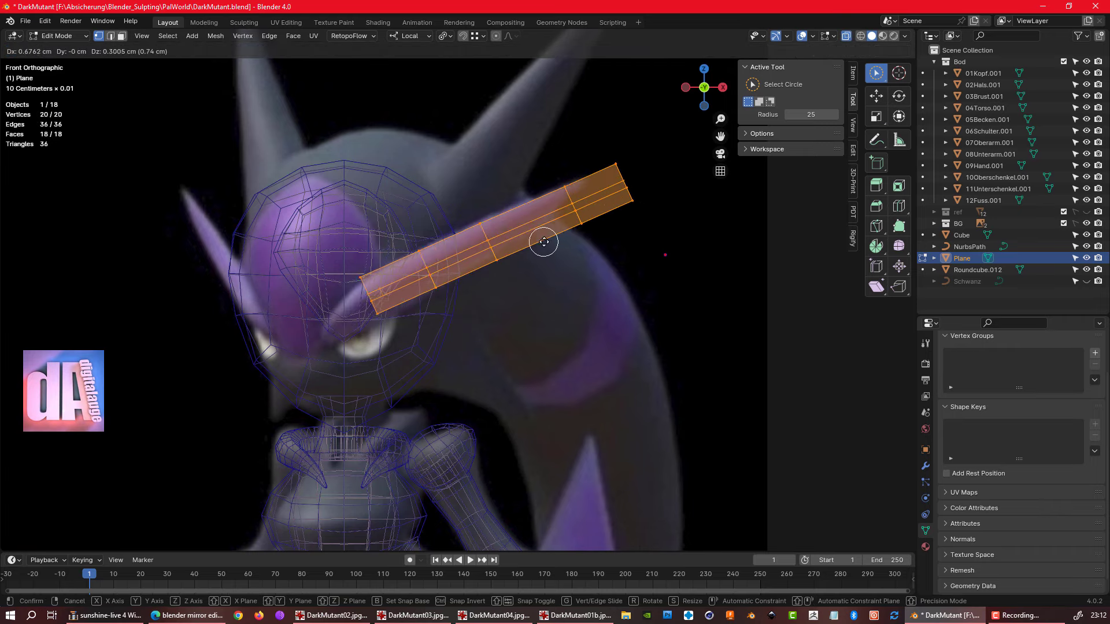
left_click(540, 240)
key("c")
left_click_drag(397, 342, 497, 254)
key("s")
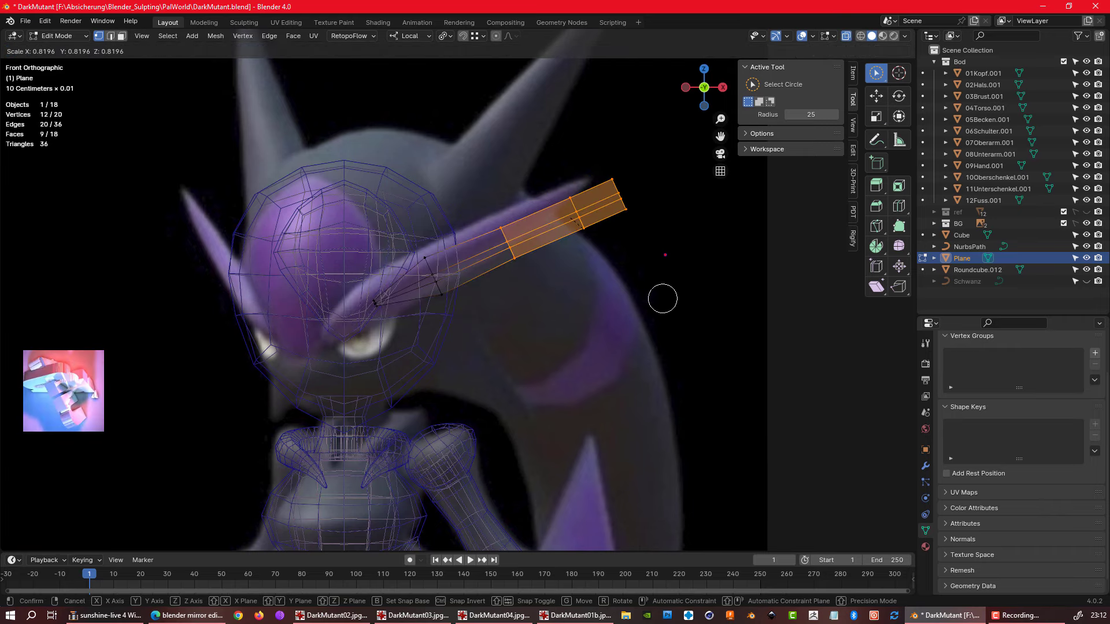
left_click(590, 296)
- Taper the box's right end into a narrow horn tip and position it
key("g")
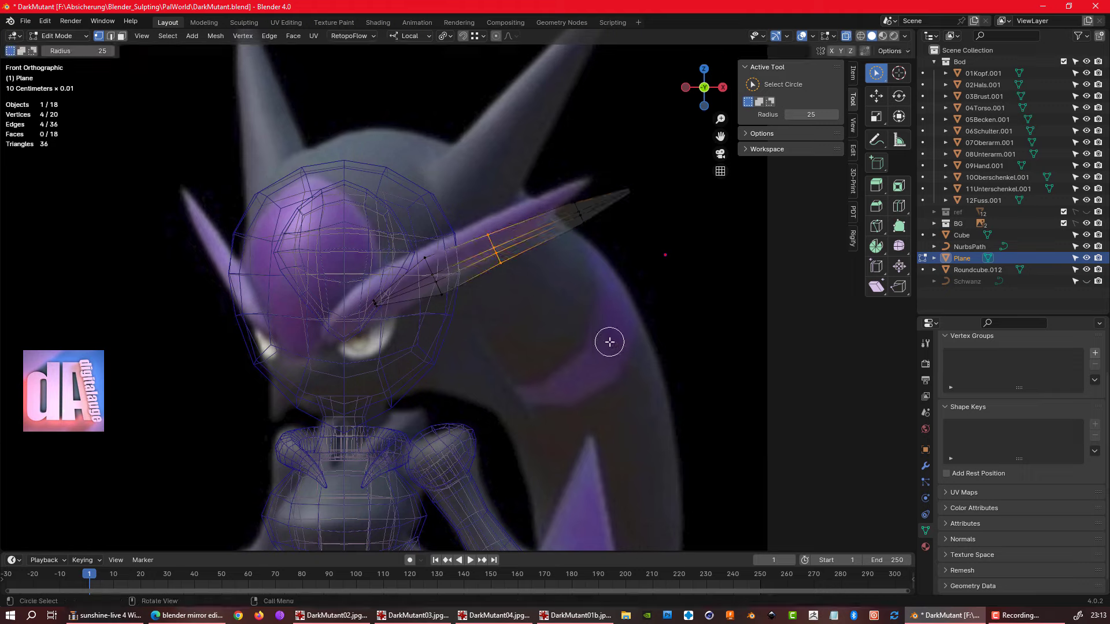
left_click(607, 339)
key("c")
left_click_drag(586, 258, 639, 193)
key("Escape")
key("g")
left_click(636, 188)
mouse_move(636, 187)
middle_mouse_down()
mouse_move(457, 208)
mouse_move(570, 281)
mouse_move(551, 204)
middle_mouse_up()
- Rotate and move the horn diagonally onto the head, and unhide the Schwanz tail
key("Tab")
key("KP_7")
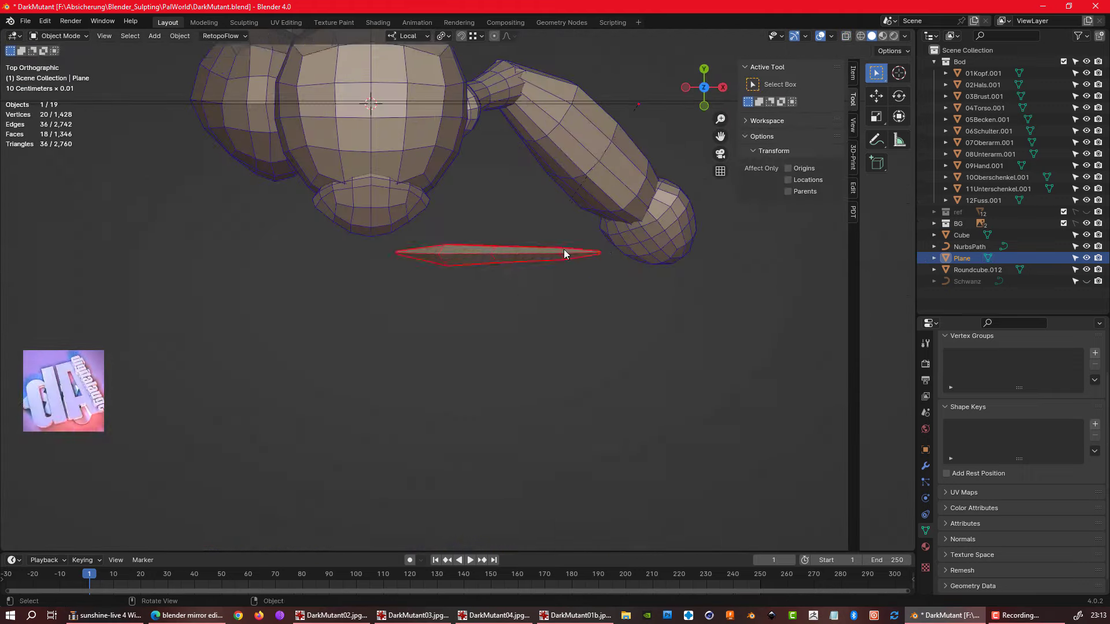
left_click(168, 36)
key("r")
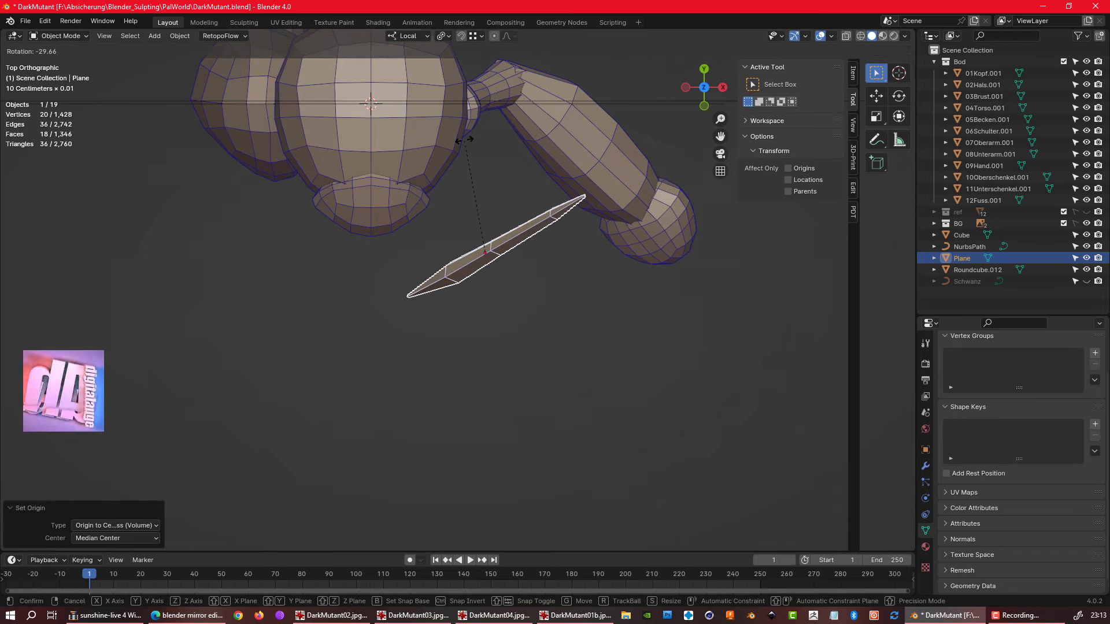
left_click(462, 231)
key("g")
left_click(491, 248)
scroll(491, 248, "down", 2)
key("alt+h")
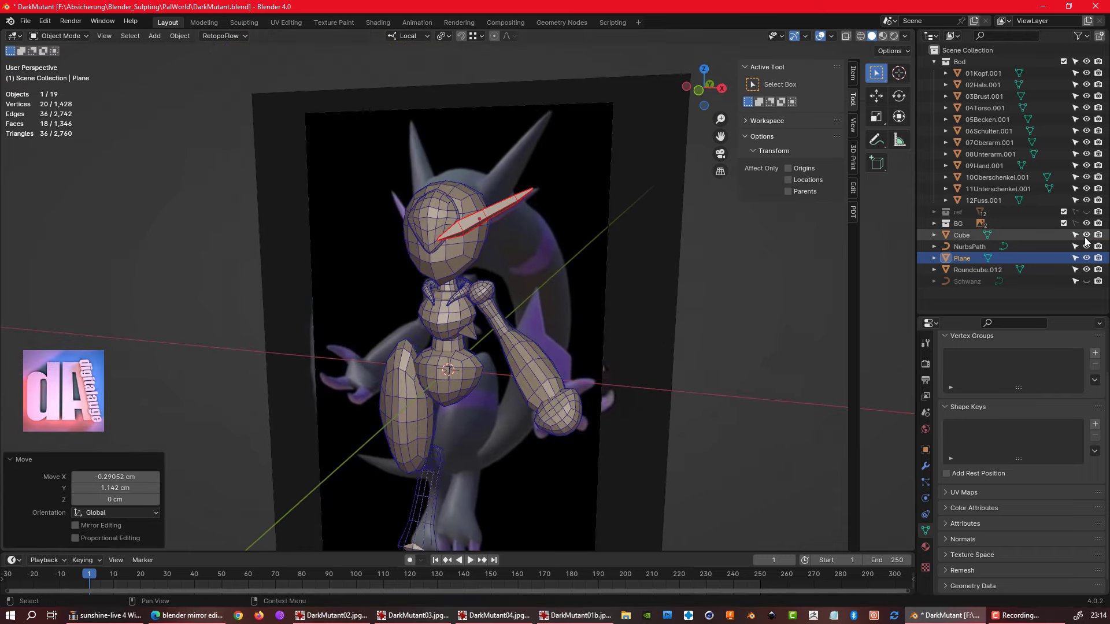
middle_click_drag(491, 248, 832, 298)
- Rename the plane object to 'Braue' and select the tail curve
double_click(962, 258)
type("Braue")
key("Return")
left_click(967, 281)
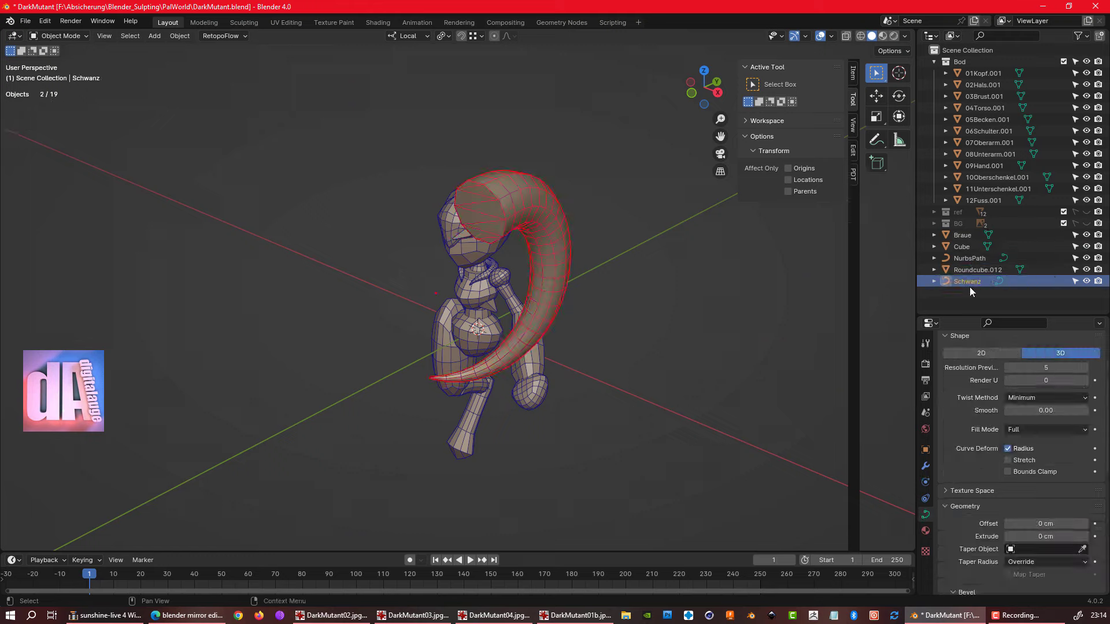
scroll(1050, 481, "down", 5)
middle_click_drag(521, 289, 466, 235)
- Raise the tail's control points near the head and thicken one point
key("KP_3")
left_click(58, 36)
left_click(55, 59)
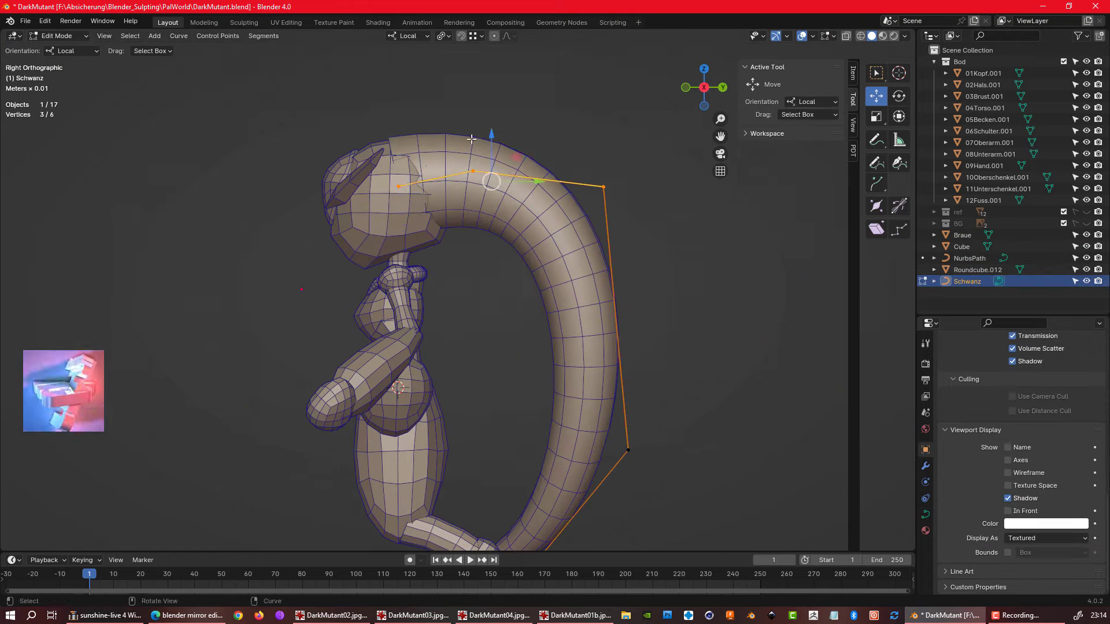
left_click_drag(491, 140, 502, 145)
left_click(473, 200)
middle_click_drag(473, 201, 370, 172)
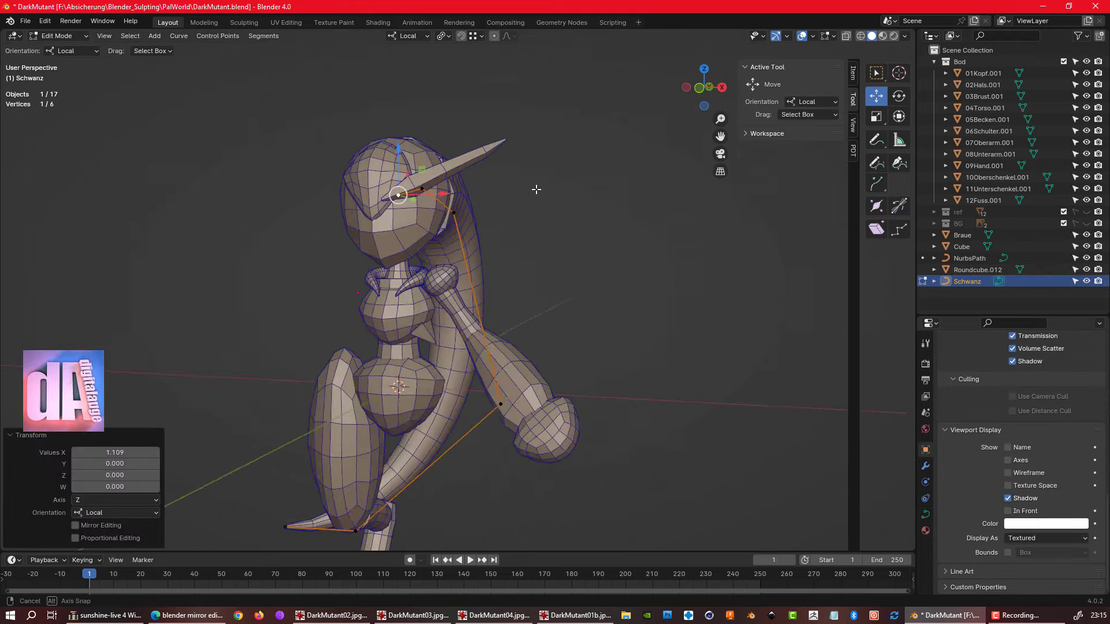
key("Tab")
left_click(370, 173)
- Select the Grab brush and inspect the head in X-ray from below and front
key("ctrl+Tab")
scroll(478, 258, "up", 4)
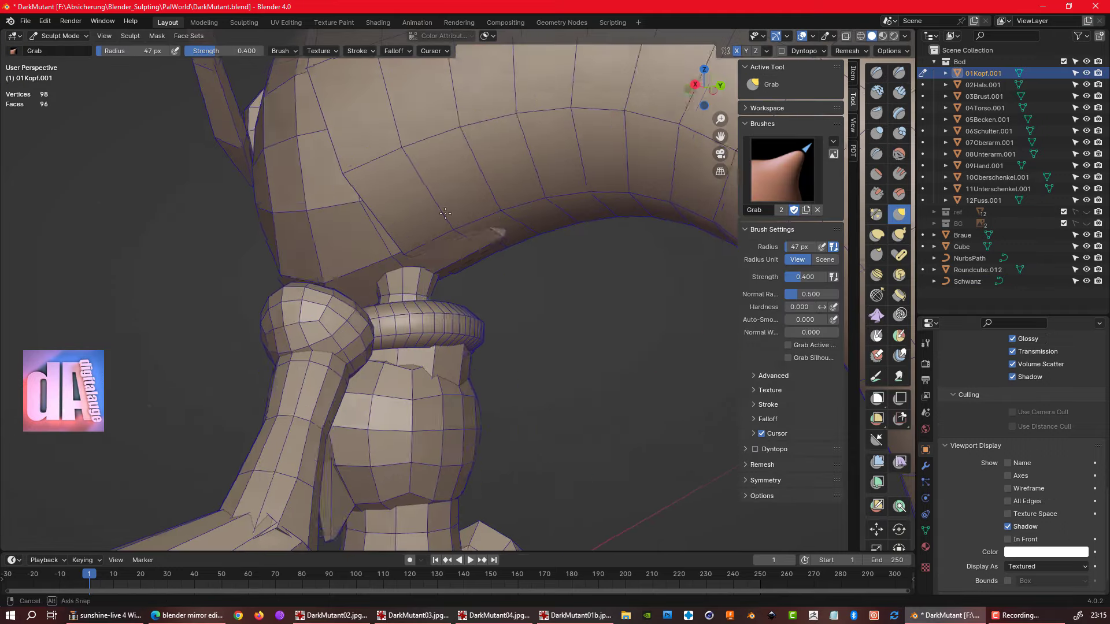
middle_click_drag(485, 229, 508, 240)
key("alt+z")
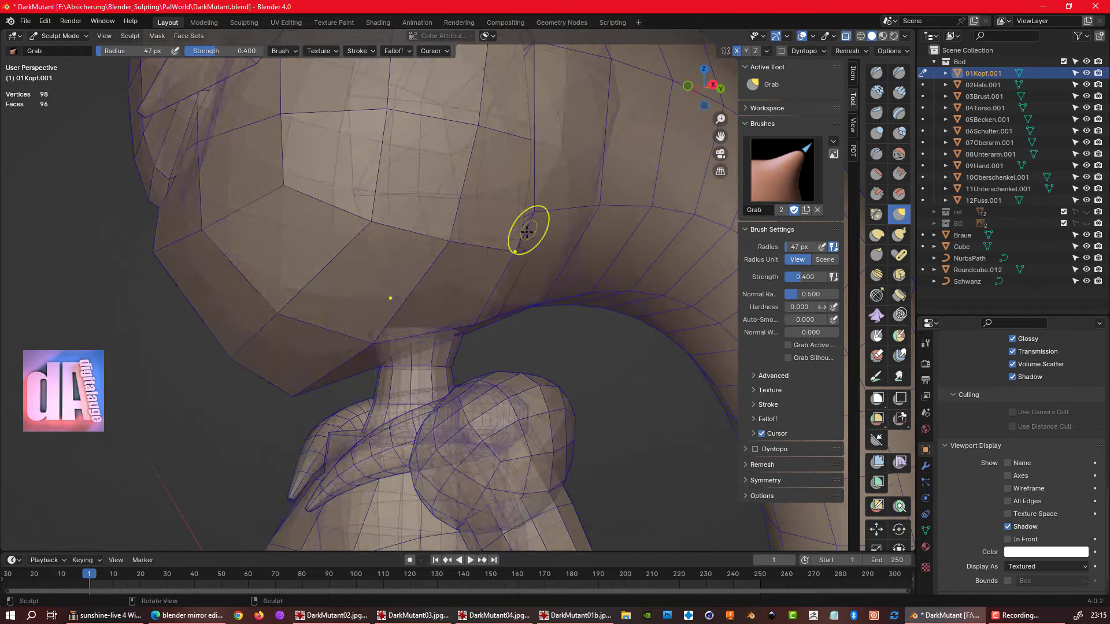
left_click(843, 37)
mouse_move(509, 191)
middle_mouse_down()
mouse_move(483, 186)
mouse_move(463, 119)
middle_mouse_up()
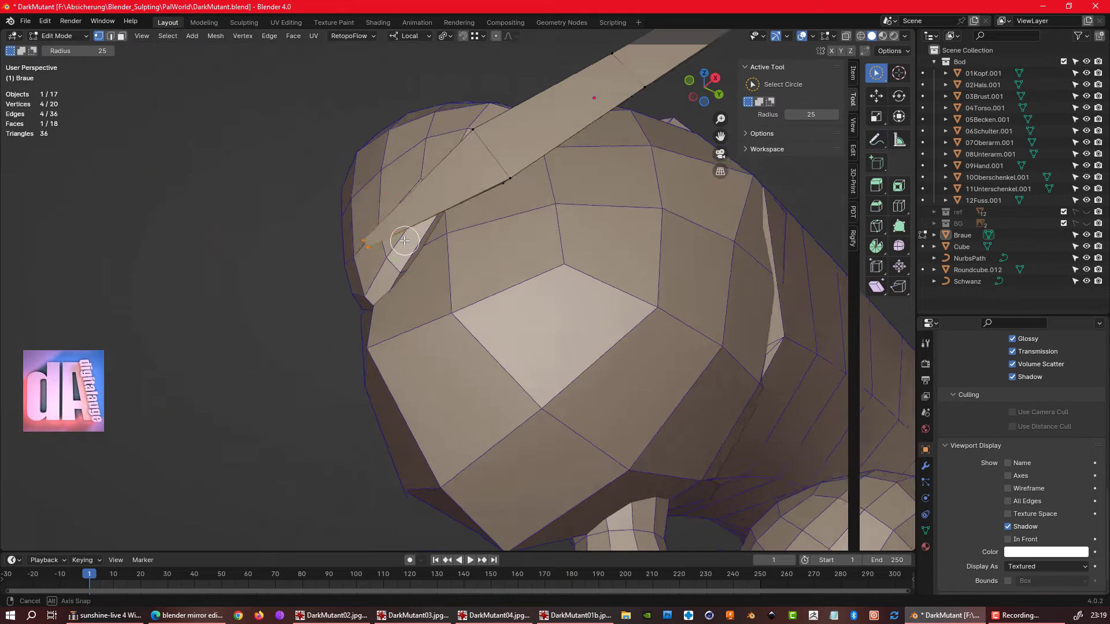
- Move the Braue brow vertices down onto the face plate
key("g")
left_click(533, 218)
scroll(533, 218, "down", 5)
mouse_move(532, 218)
middle_mouse_down()
mouse_move(435, 248)
mouse_move(527, 334)
middle_mouse_up()
key("KP_7")
middle_click_drag(479, 226, 533, 243)
key("g")
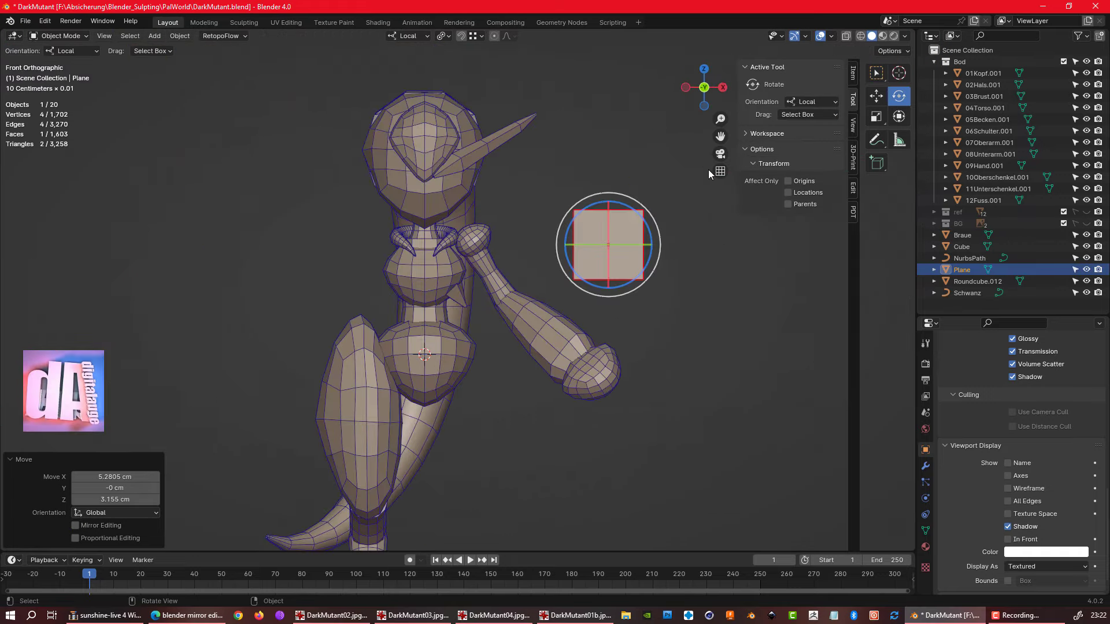
- Add an edge loop to the plane, widen it, and pull the left edge out
left_click(624, 232)
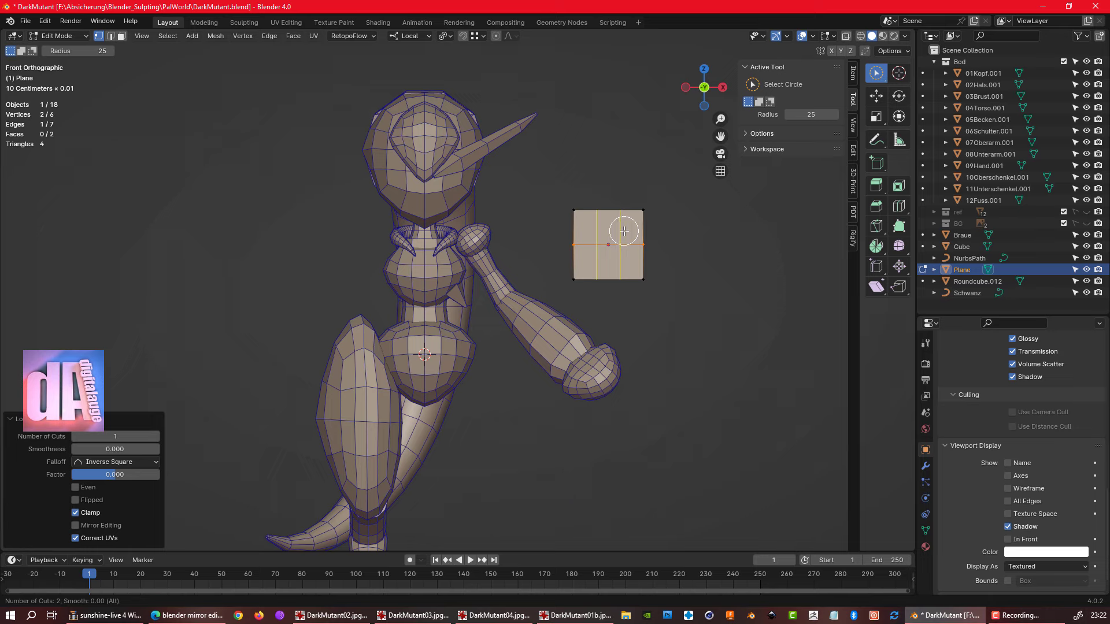
key("a")
key("s")
left_click(629, 246)
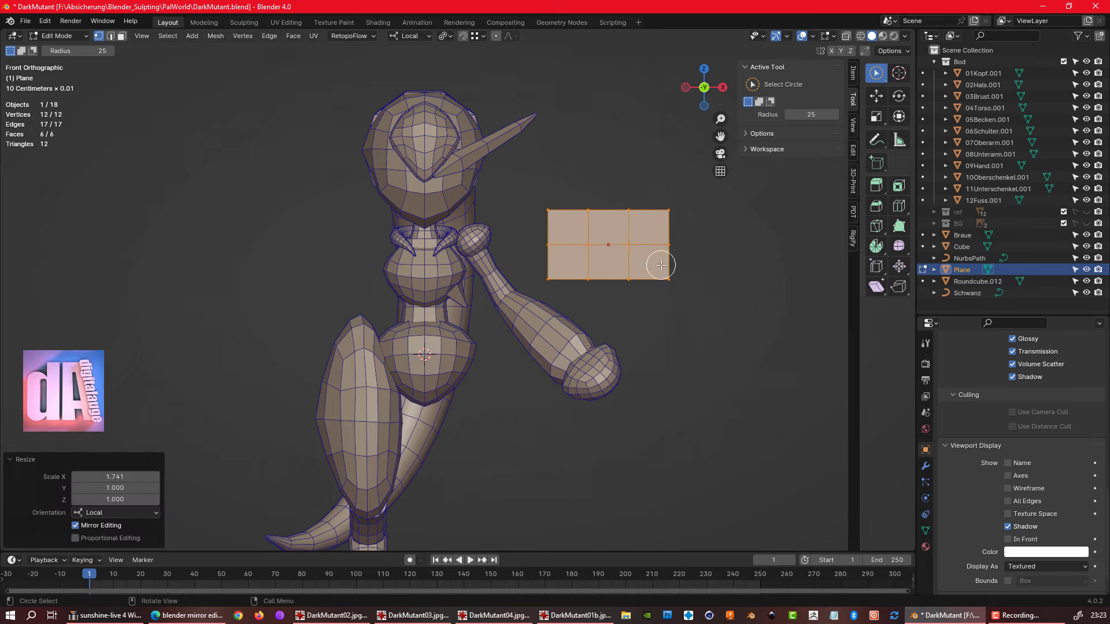
left_click(546, 227)
key("g")
- Move individual plane vertices to shape the outline of the fin
key("g")
left_click(595, 248)
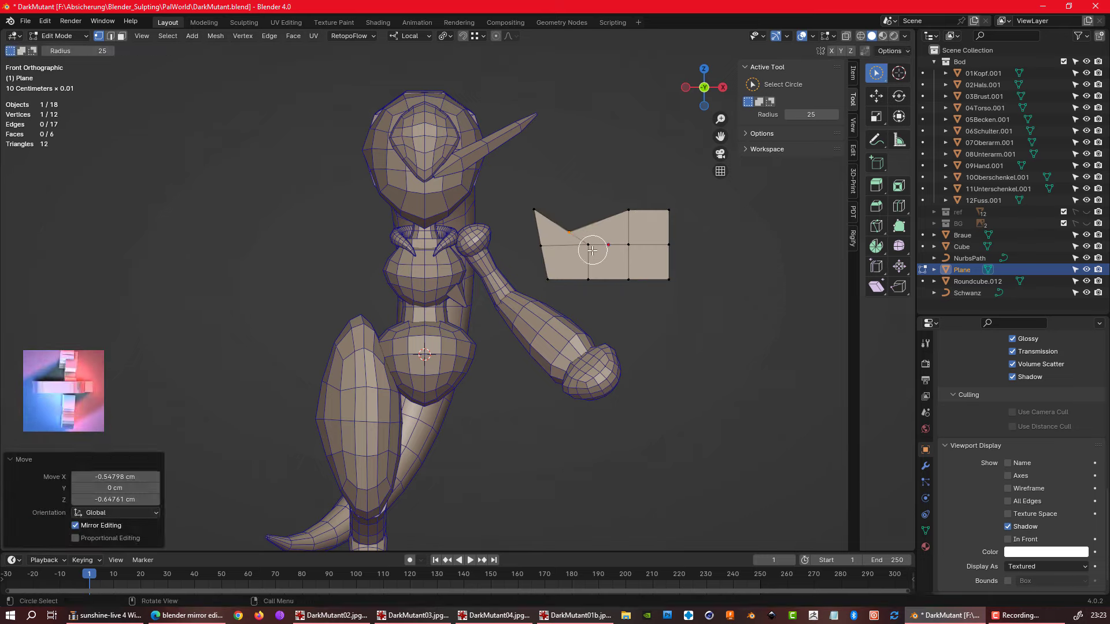
left_click(668, 211)
key("g")
left_click(663, 255)
scroll(659, 249, "up", 5)
scroll(640, 318, "down", 4)
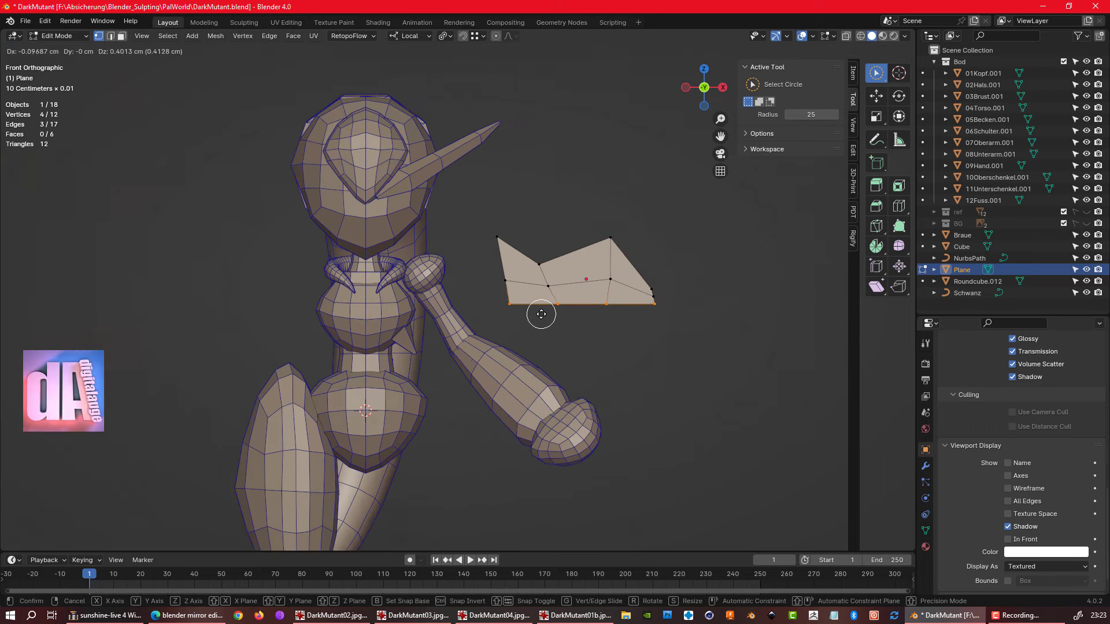
key("g")
left_click(565, 317)
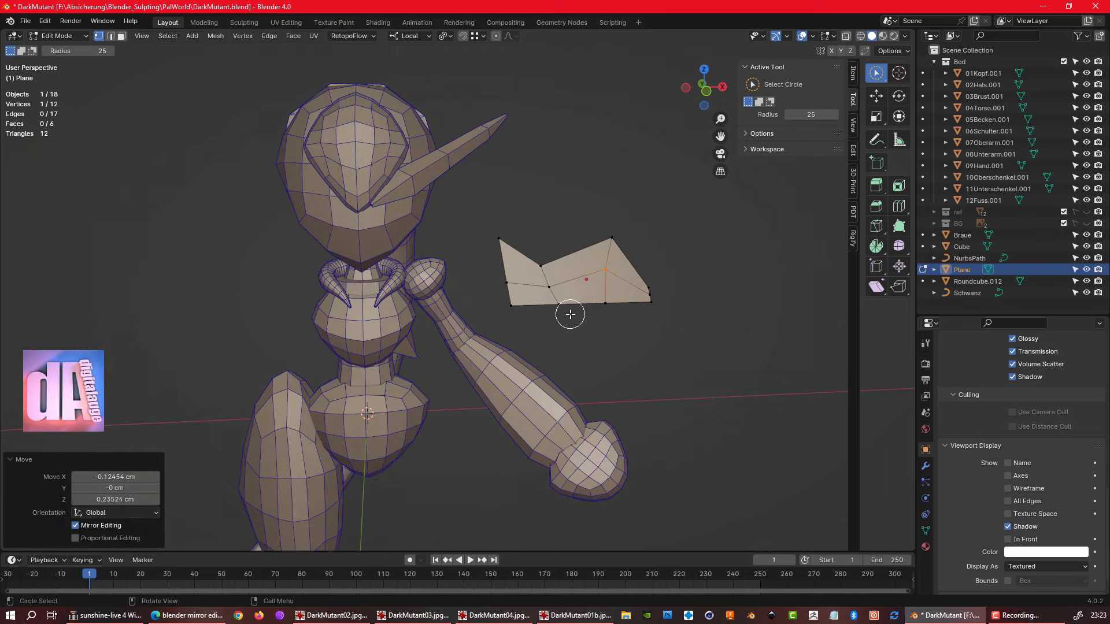
- Extrude the fin for thickness and add a loop cut around it in wireframe view
key("3")
key("a")
key("KP_7")
left_click(618, 269)
key("ctrl+r")
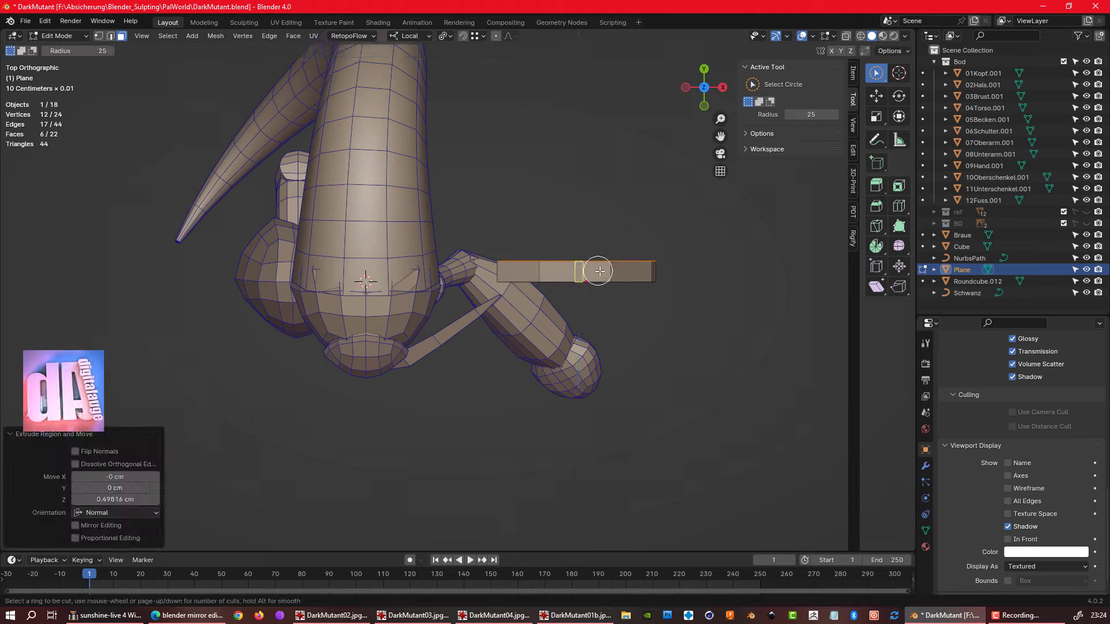
key("KP_1")
key("3")
key("a")
key("shift+z")
key("c")
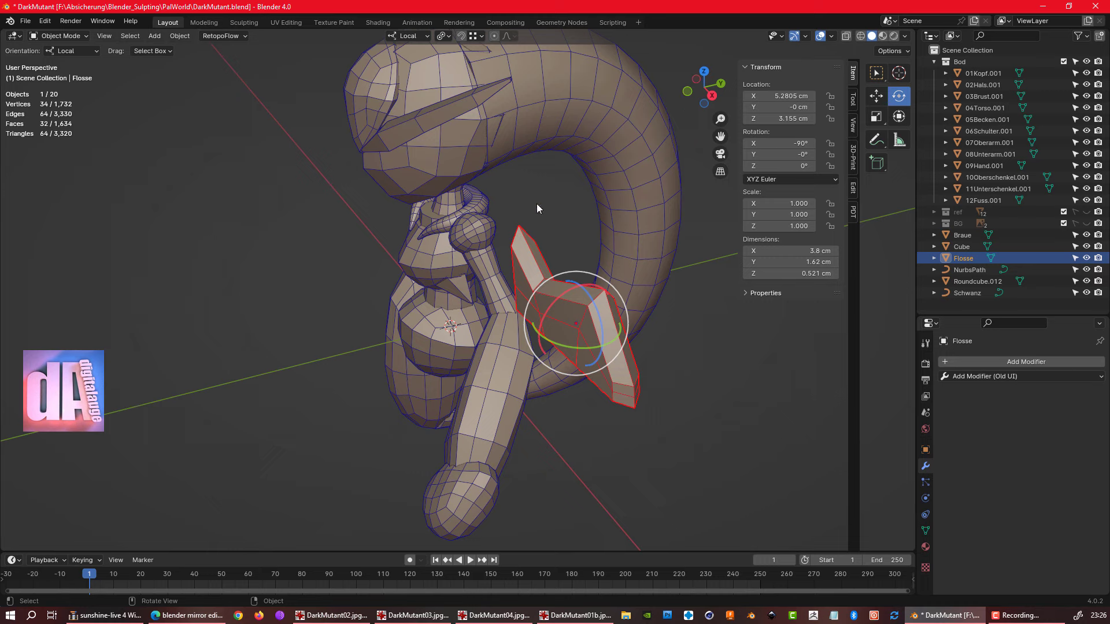
key("KP_1")
key("KP_7")
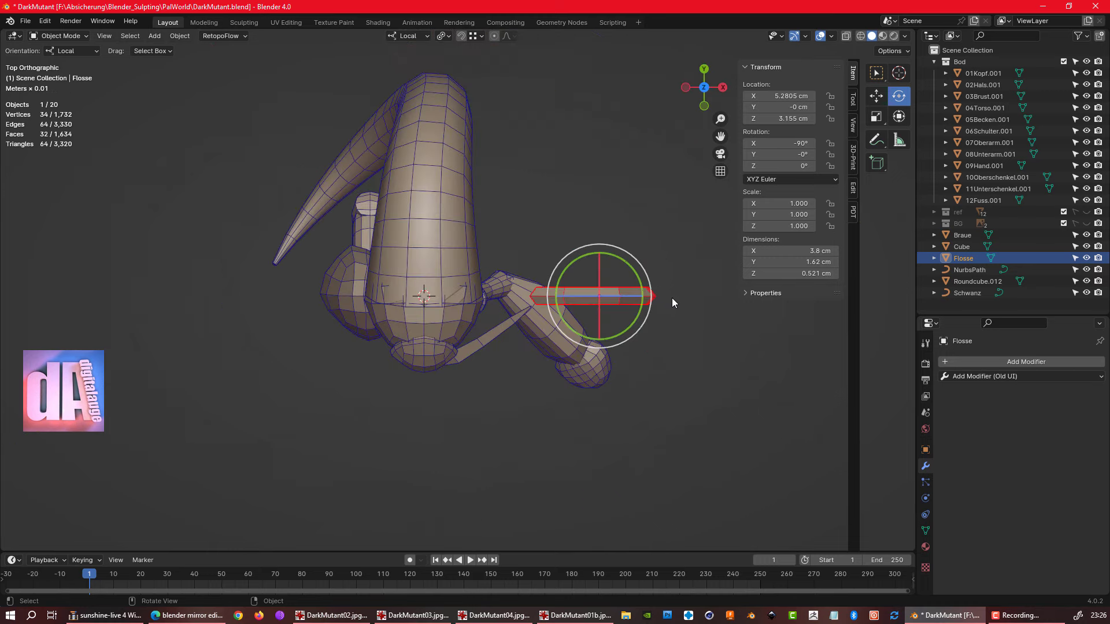
- Apply the Flosse fin's scale, then scale it down to flatten it
key("ctrl+a")
left_click(578, 290)
key("s")
middle_click_drag(578, 290, 599, 300)
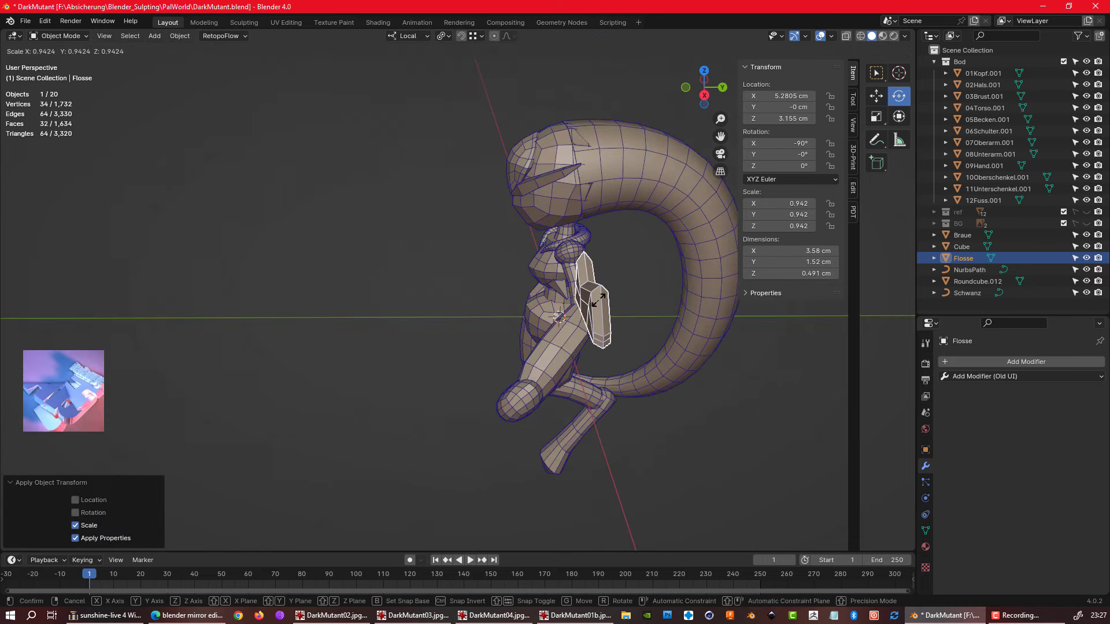
left_click(593, 301)
key("KP_3")
- Rotate and move the fin so it lies along the forearm
key("r")
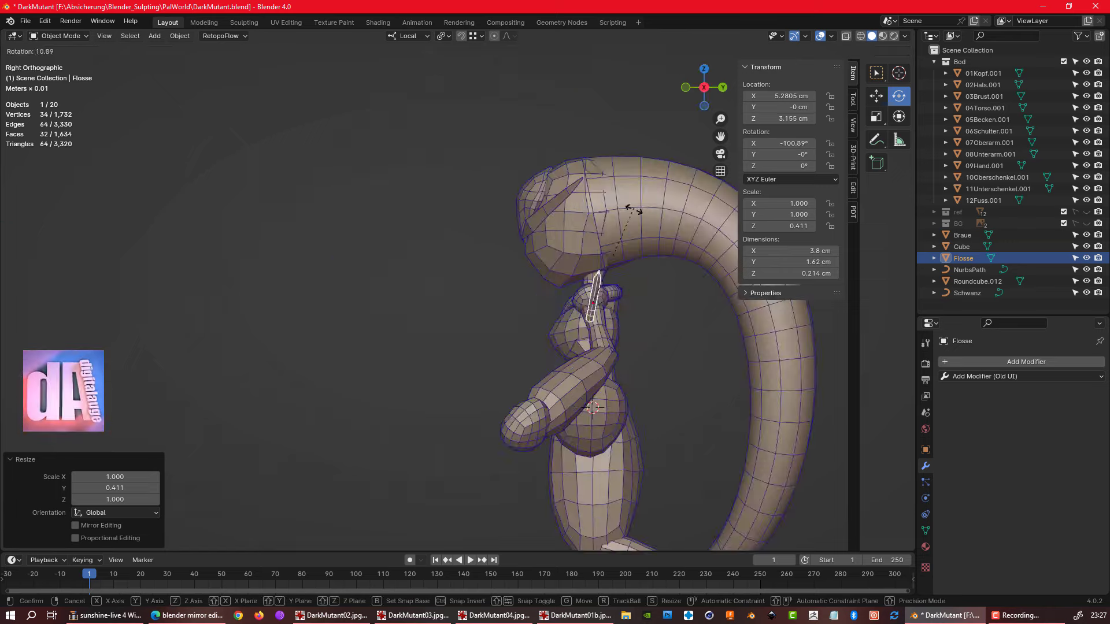
key("g")
left_click(640, 313)
key("KP_7")
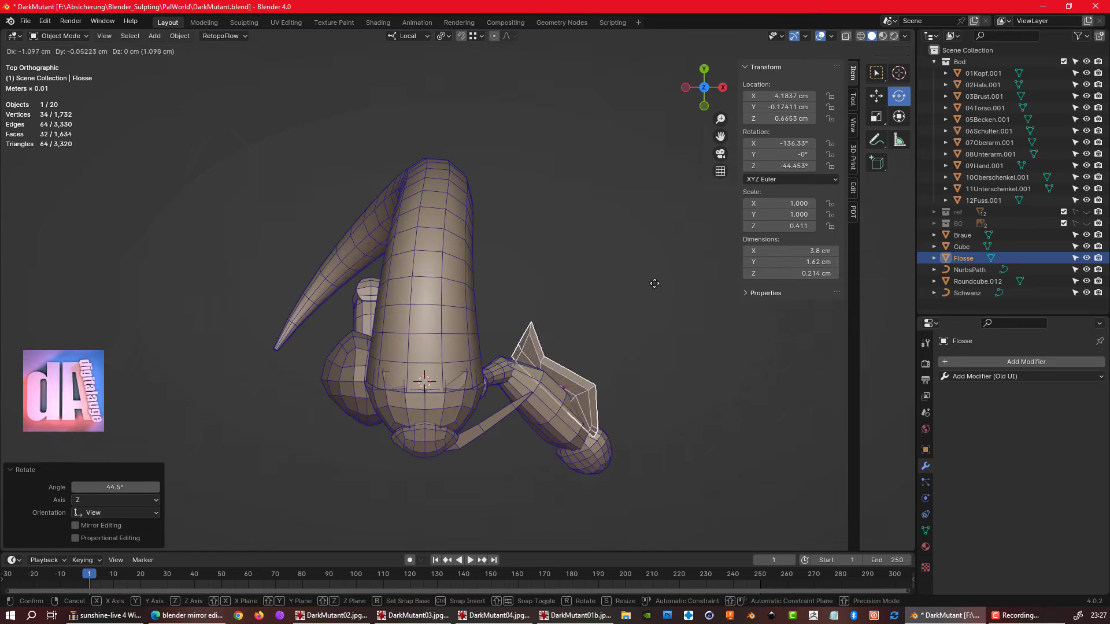
left_click(654, 283)
middle_click_drag(655, 283, 519, 313)
middle_click_drag(483, 241, 680, 324)
mouse_move(578, 370)
left_mouse_down()
mouse_move(580, 386)
mouse_move(591, 290)
left_mouse_up()
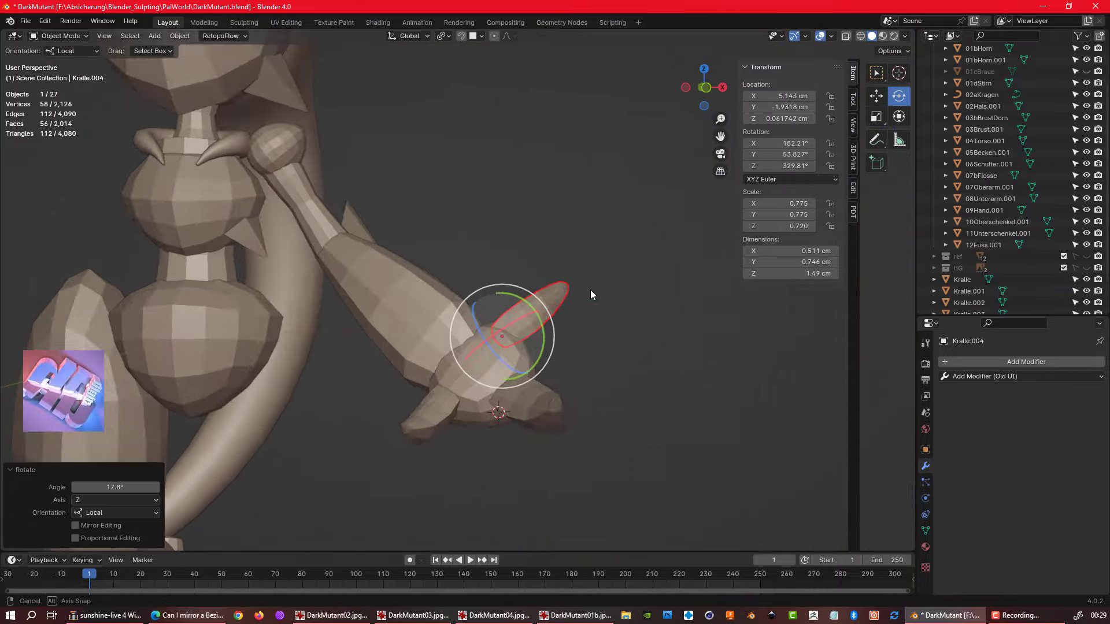
- Inflate the hand claws in Sculpt Mode, then slide one claw along Y
middle_click_drag(591, 289, 268, 241)
key("ctrl+Tab")
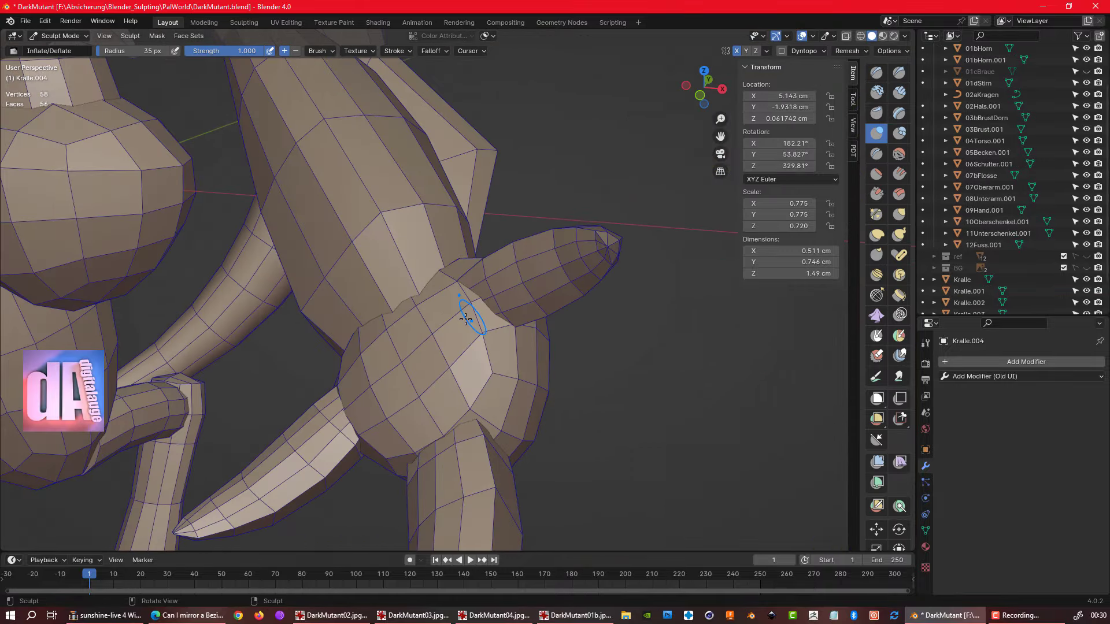
key("alt+q")
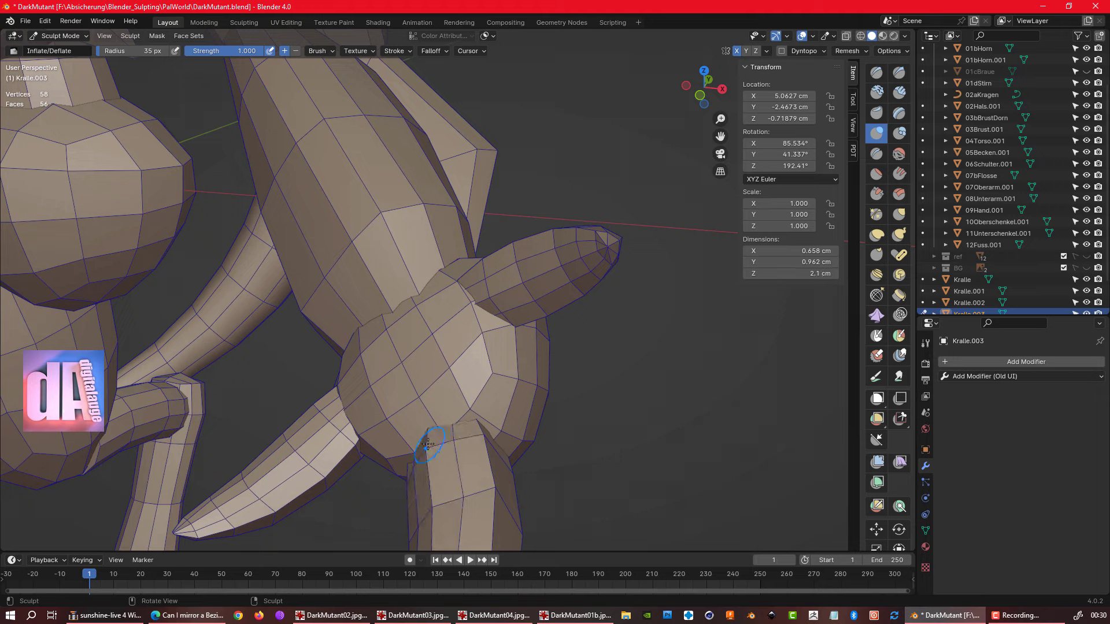
key("alt+q")
key("ctrl+Tab")
middle_click_drag(333, 421, 346, 439)
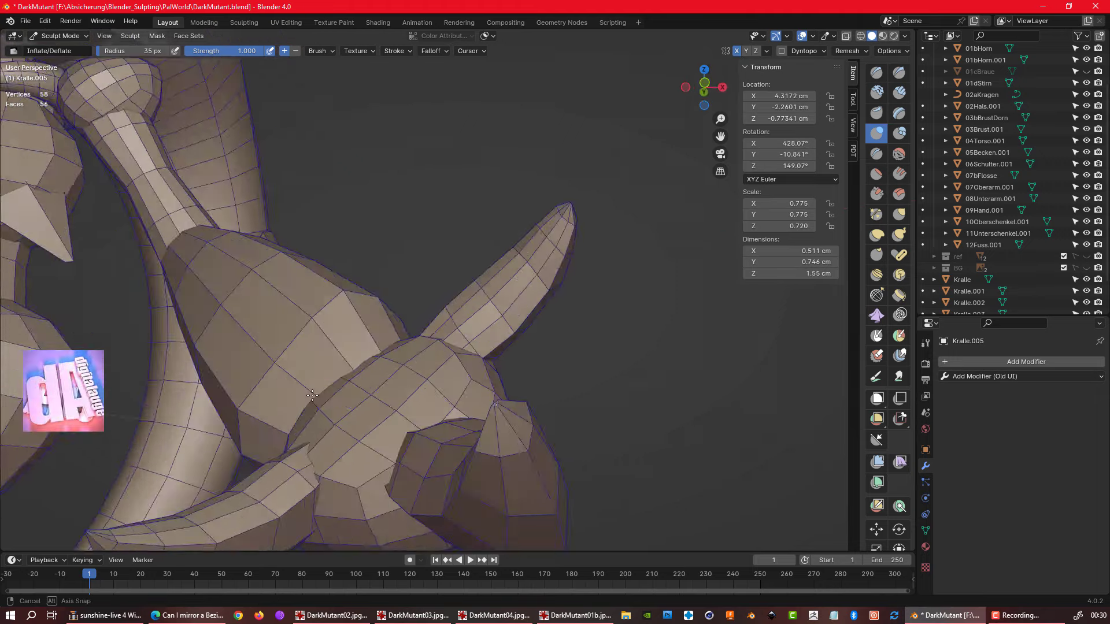
key("ctrl+Tab")
key("g")
key("y")
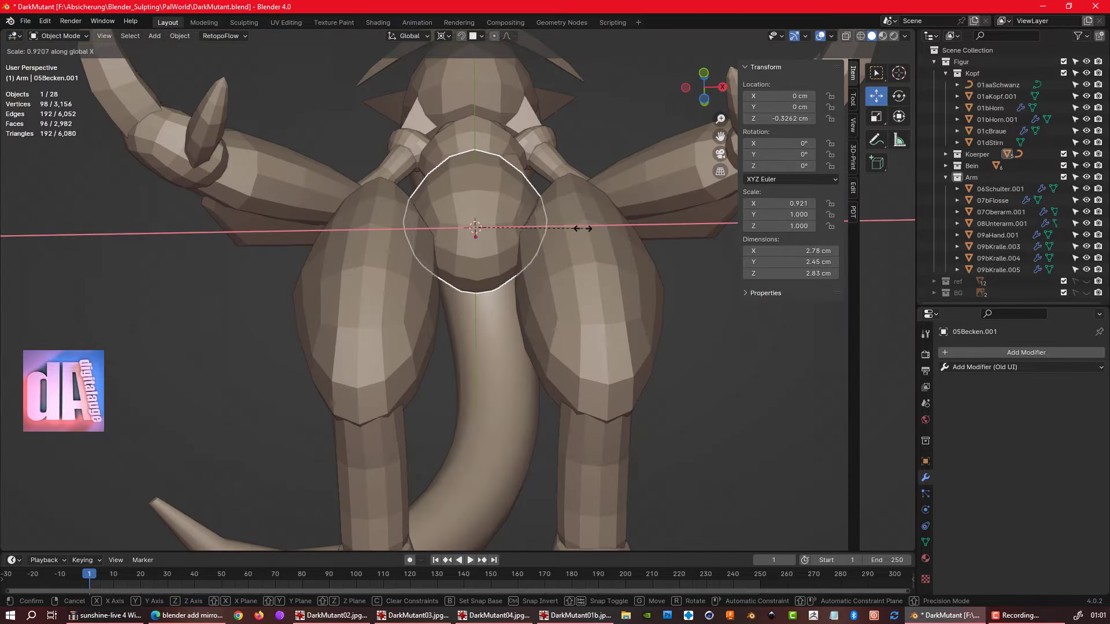
- Narrow the thigh on X, apply its transforms, and set its origin to center of mass
left_click(401, 288)
key("s")
key("x")
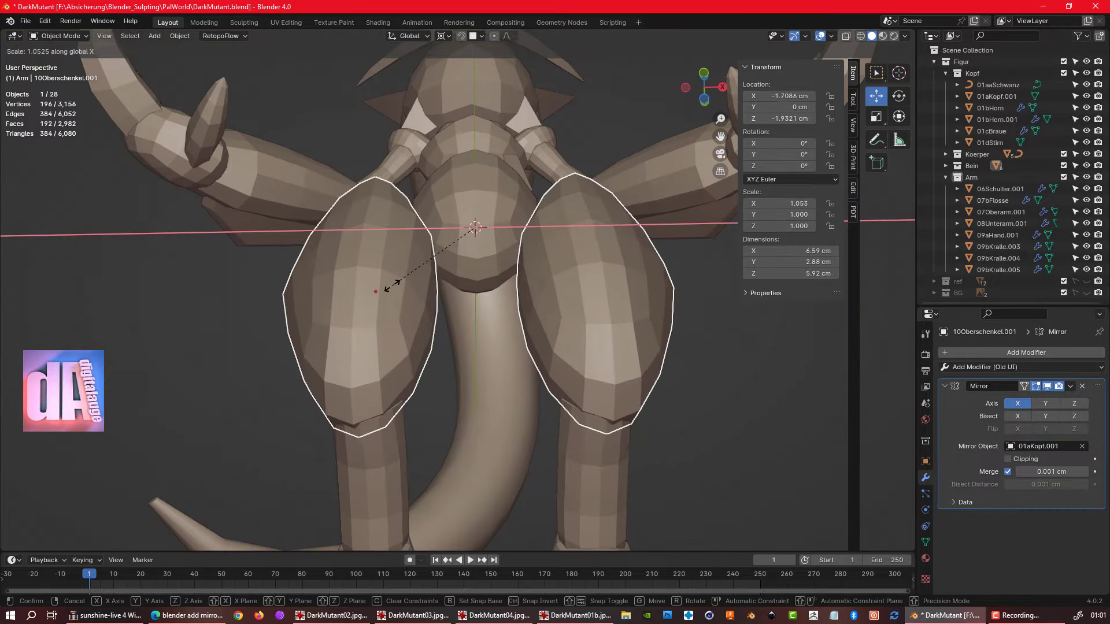
key("ctrl+a")
left_click(361, 263)
key("ctrl+a")
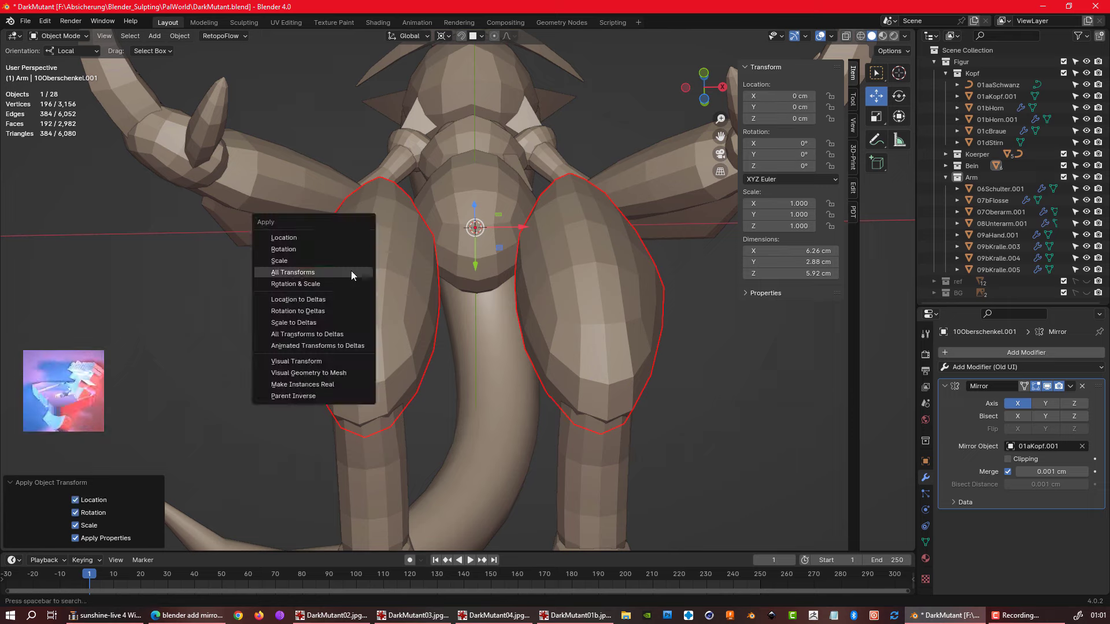
left_click(179, 36)
left_click(324, 109)
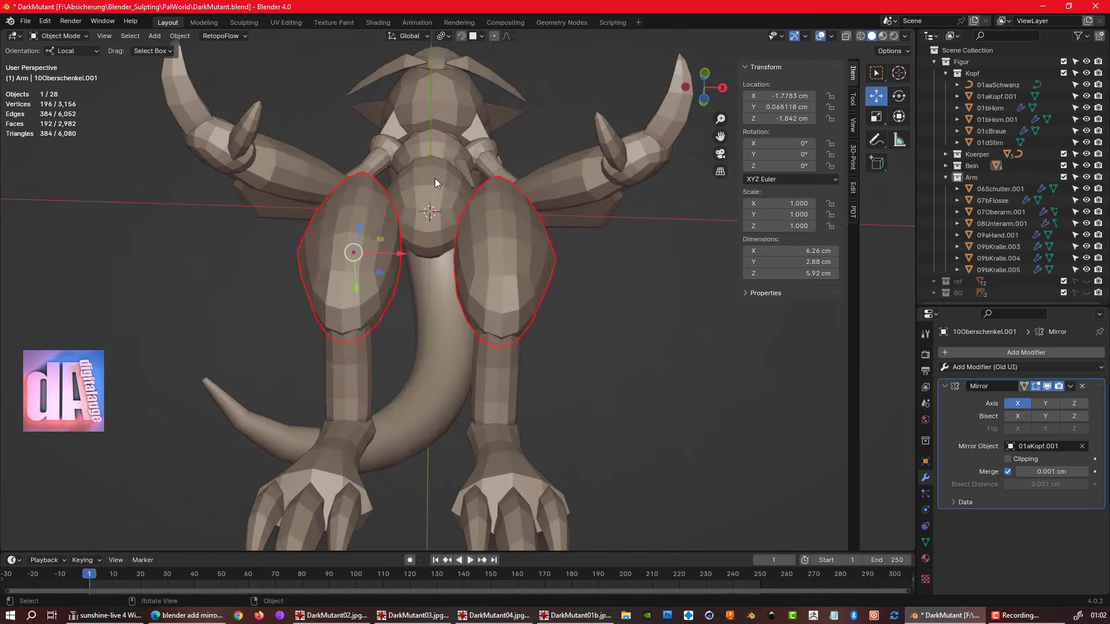
left_click(412, 168)
- Move the selected leg objects apart along the X axis
key("KP_1")
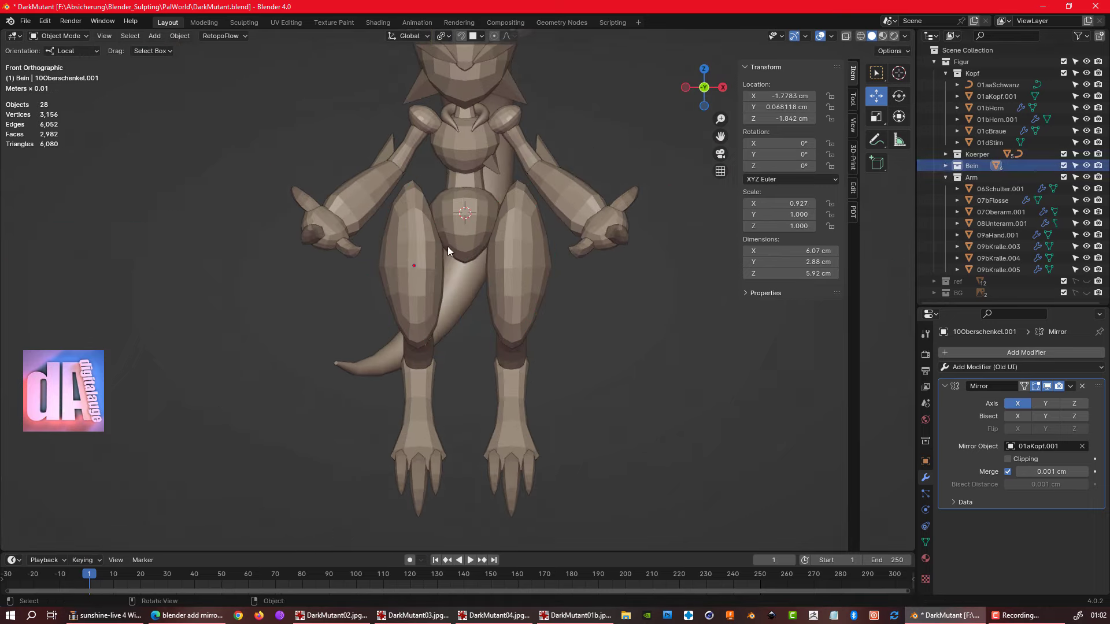
left_click_drag(456, 340, 459, 399)
key("g")
key("x")
left_click(474, 347)
- Slim the thigh by scaling it along the Y axis
mouse_move(495, 268)
middle_mouse_down()
mouse_move(263, 304)
mouse_move(361, 279)
mouse_move(355, 273)
mouse_move(729, 292)
mouse_move(495, 252)
mouse_move(354, 353)
middle_mouse_up()
left_click(495, 253)
scroll(495, 252, "up", 2)
key("s")
key("y")
left_click(488, 256)
scroll(488, 256, "down", 3)
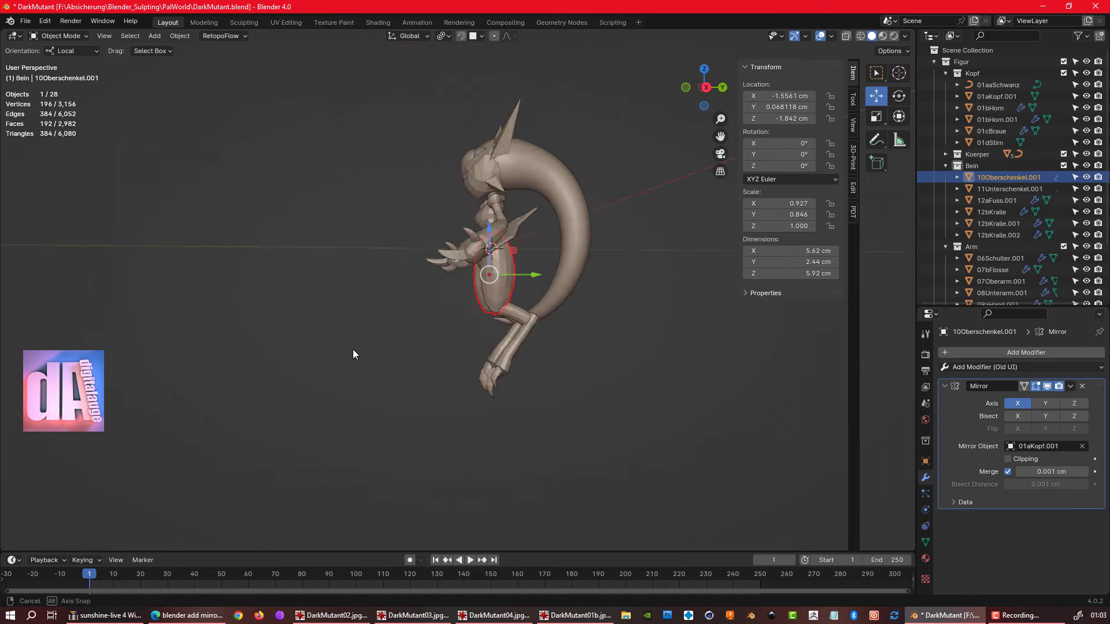
scroll(350, 315, "up", 5)
- Sculpt the pelvis rounder with Elastic Deform in Sculpt Mode
left_click(508, 231)
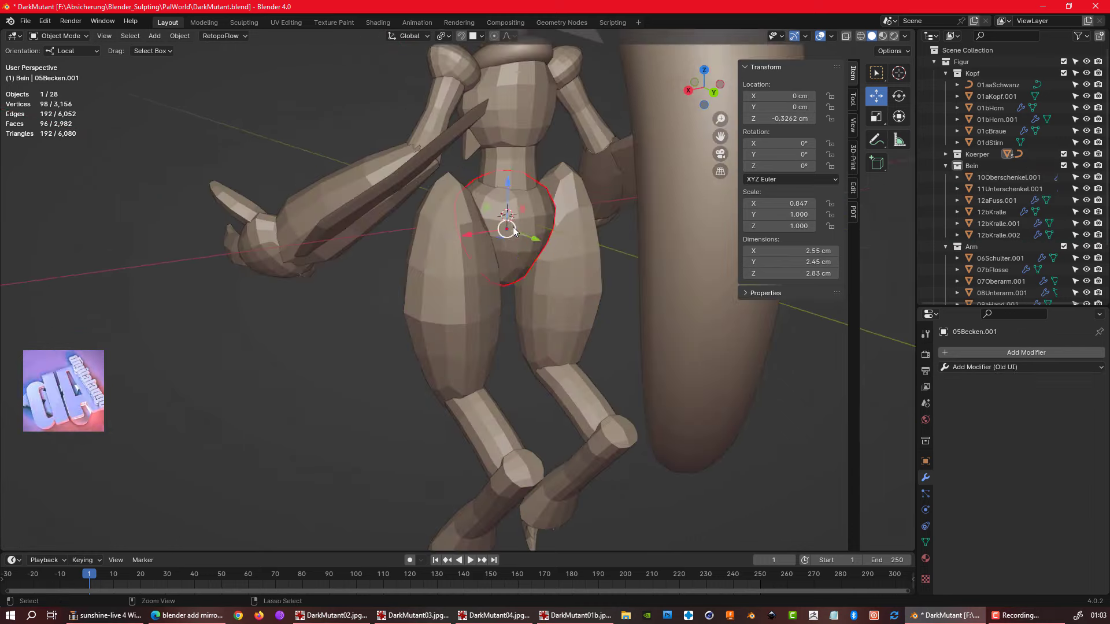
key("ctrl+Tab")
mouse_move(508, 231)
middle_mouse_down()
mouse_move(536, 252)
mouse_move(493, 249)
middle_mouse_up()
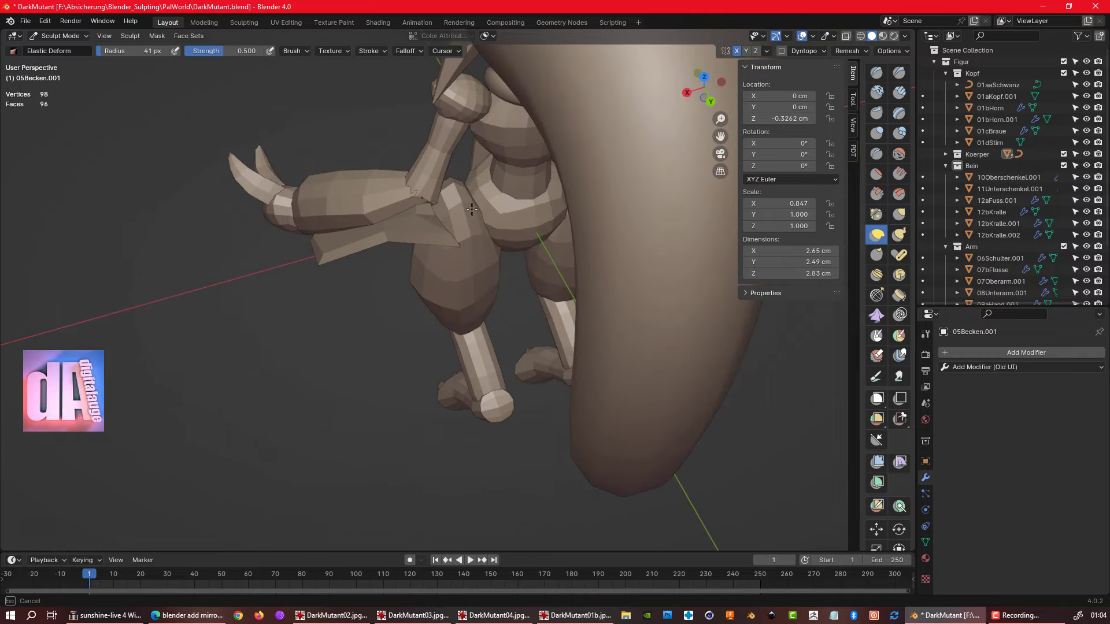
mouse_move(472, 209)
middle_mouse_down()
mouse_move(520, 263)
mouse_move(724, 281)
mouse_move(447, 344)
middle_mouse_up()
scroll(725, 281, "down", 5)
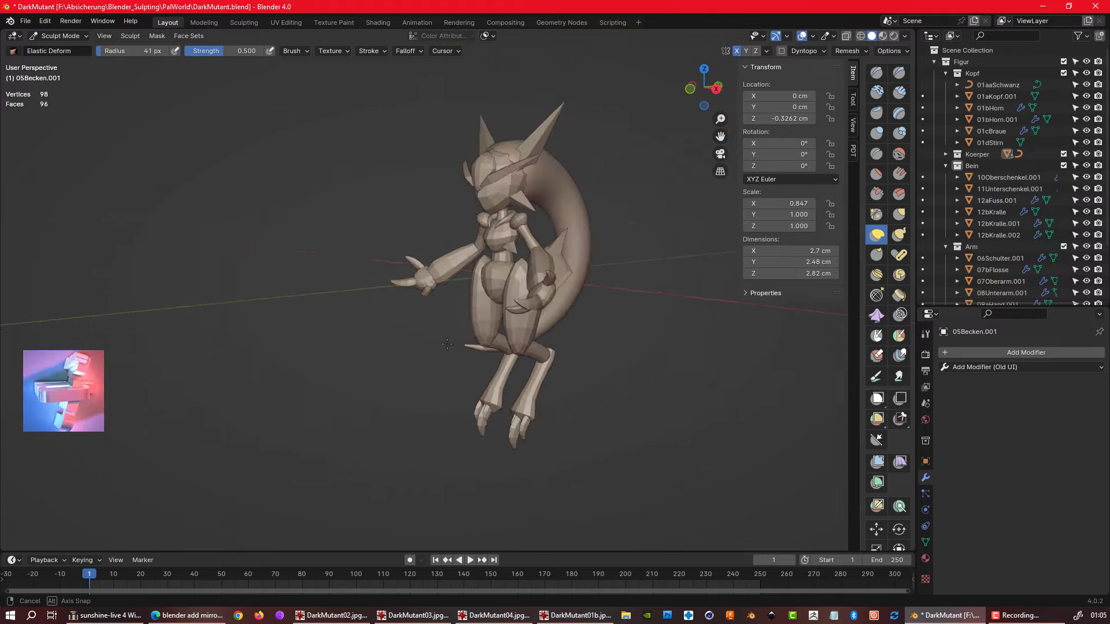
key("KP_1")
scroll(495, 426, "up", 5)
key("ctrl+Tab")
- Nudge the foot claw along the X axis into place
left_click(407, 405)
key("g")
key("x")
key("x")
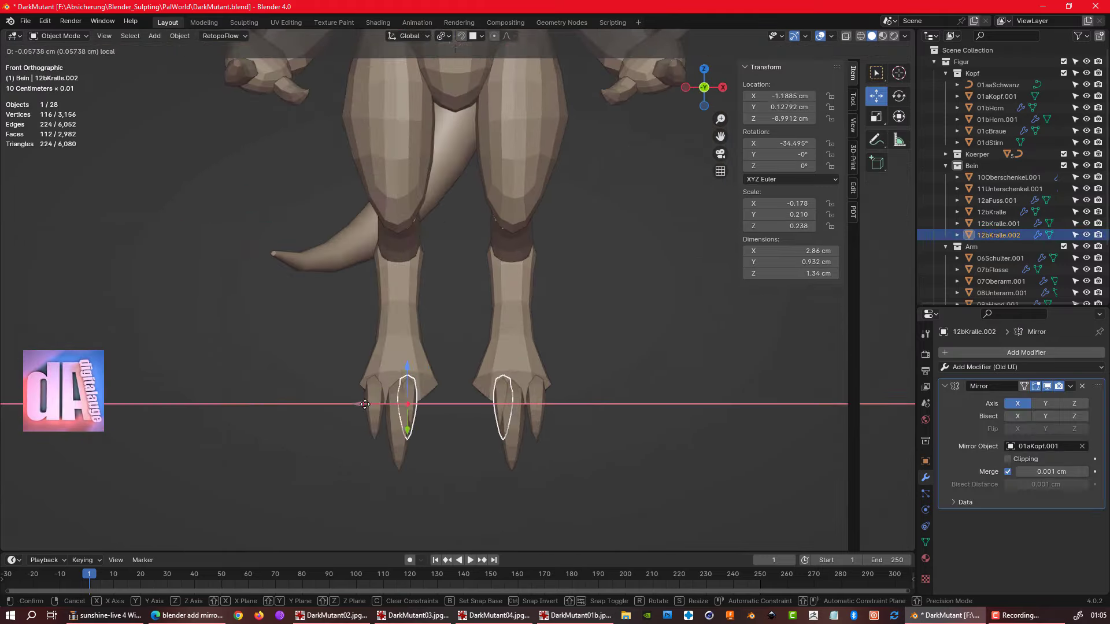
left_click(380, 403)
middle_click_drag(380, 403, 360, 412)
scroll(362, 404, "up", 4)
- Save the DarkMutant file and turn to a side view of the leg
key("ctrl+s")
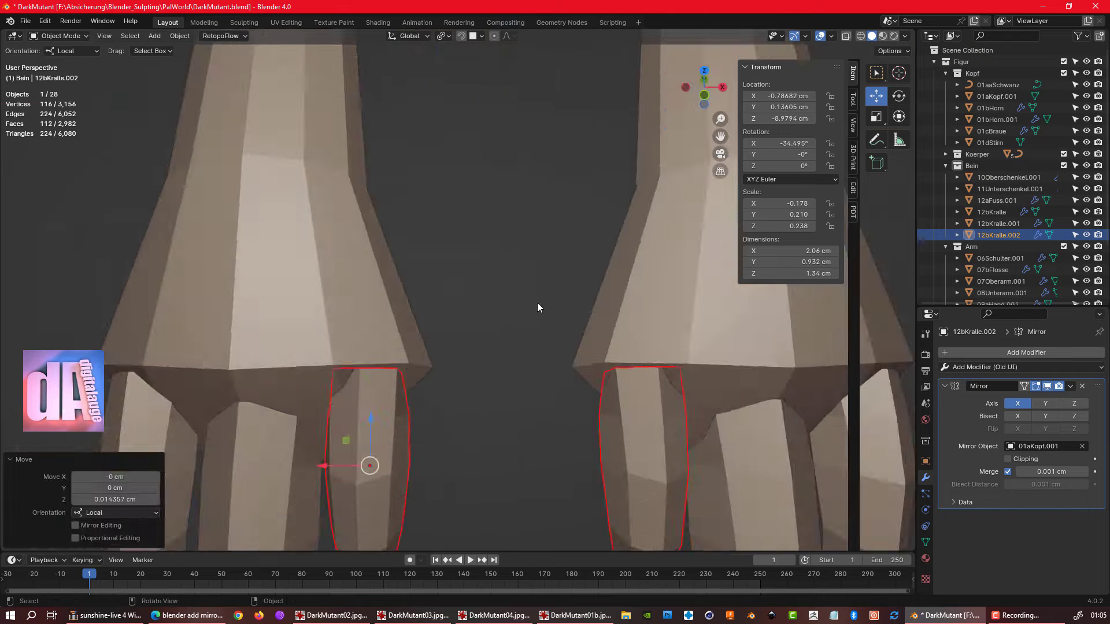
scroll(536, 303, "down", 8)
middle_click_drag(536, 302, 362, 277)
key("KP_3")
scroll(426, 257, "up", 4)
- Move the knee edge loops of 11Unterschenkel.001 in Edit Mode
left_click(540, 273)
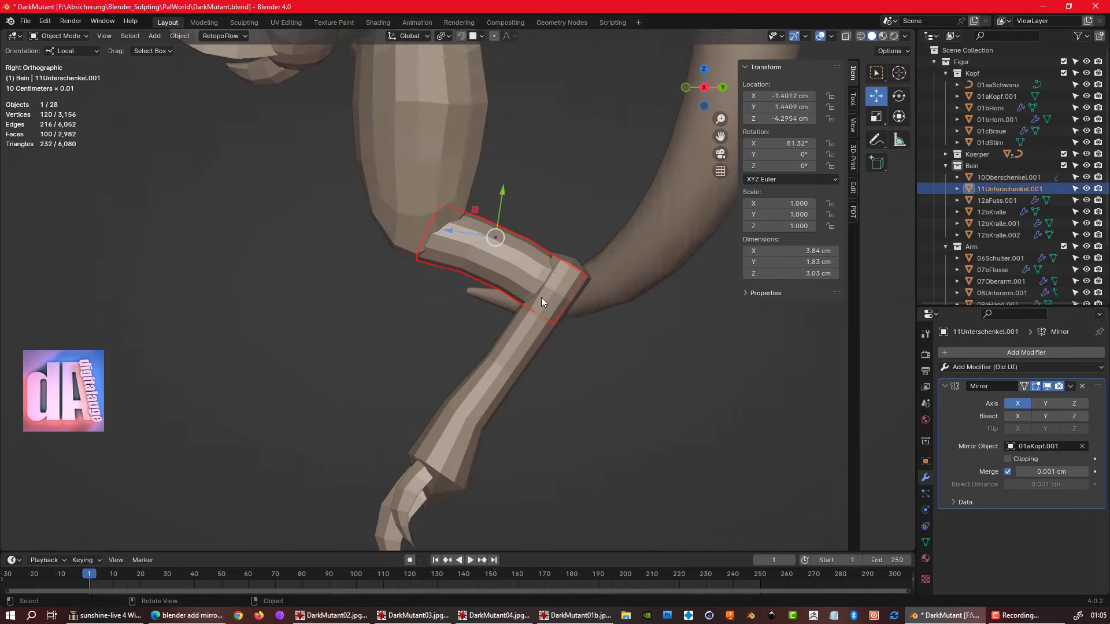
key("Tab")
left_click(522, 245)
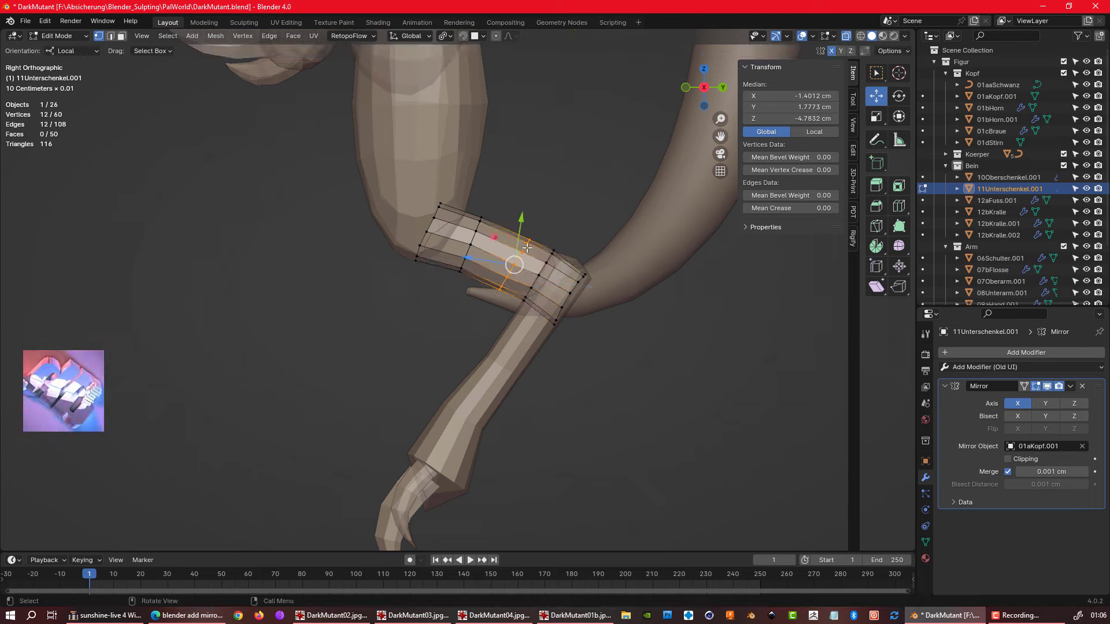
left_click(568, 267)
middle_click_drag(567, 268, 526, 248, "shift")
left_click(536, 260)
left_click(502, 219)
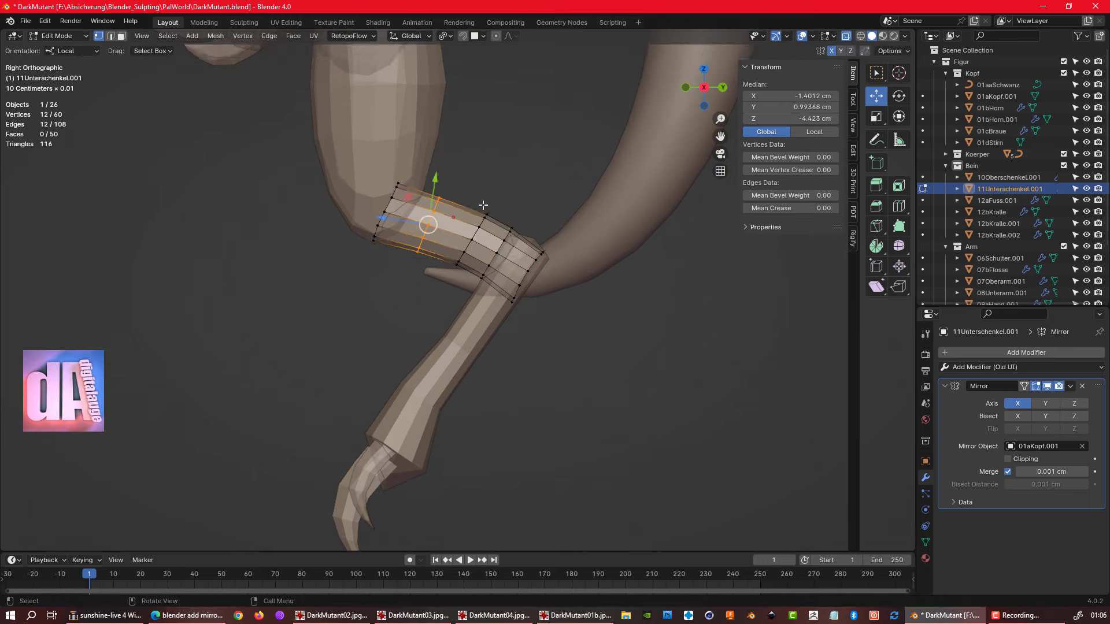
- Widen the shin's top loop along X so it flares into the knee
scroll(491, 190, "up", 3)
key("KP_1")
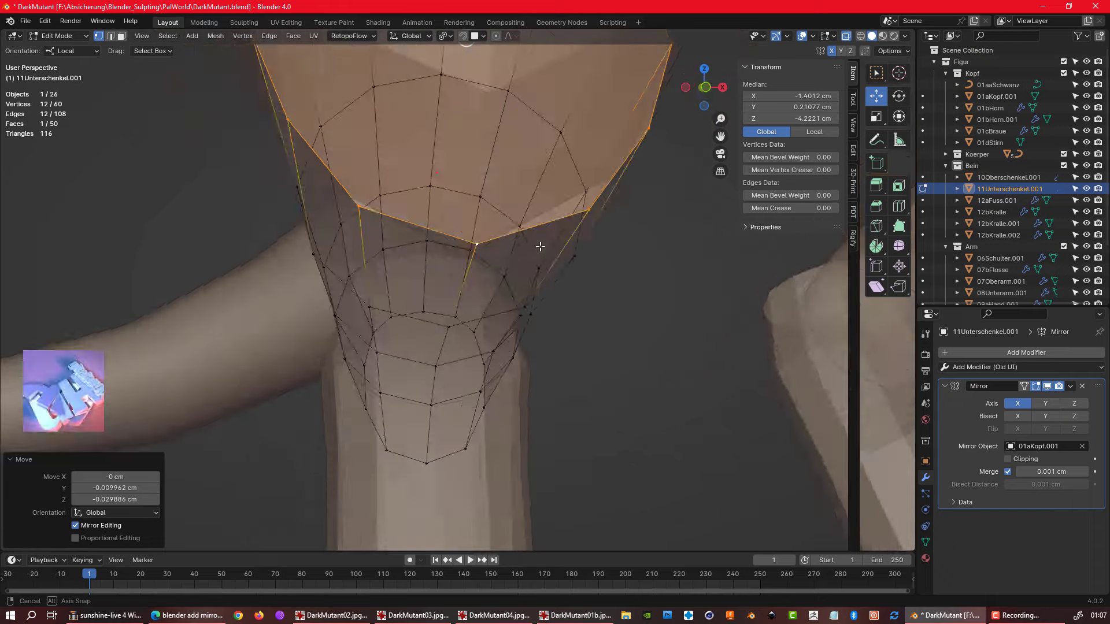
right_click(546, 265)
scroll(528, 275, "down", 2)
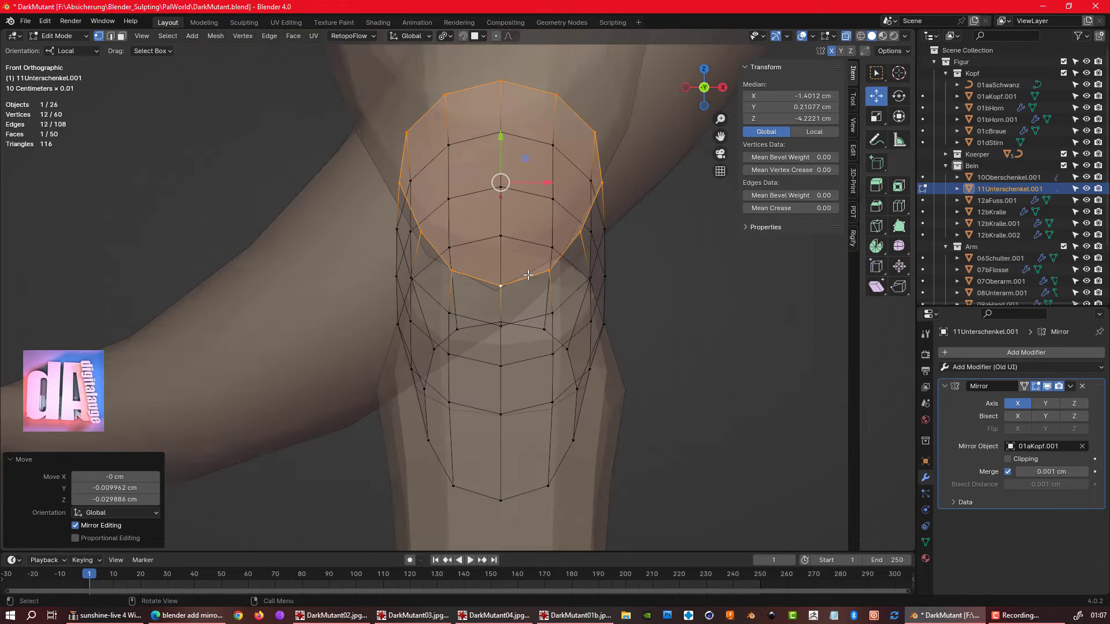
key("x")
key("x")
key("Return")
left_click(445, 36)
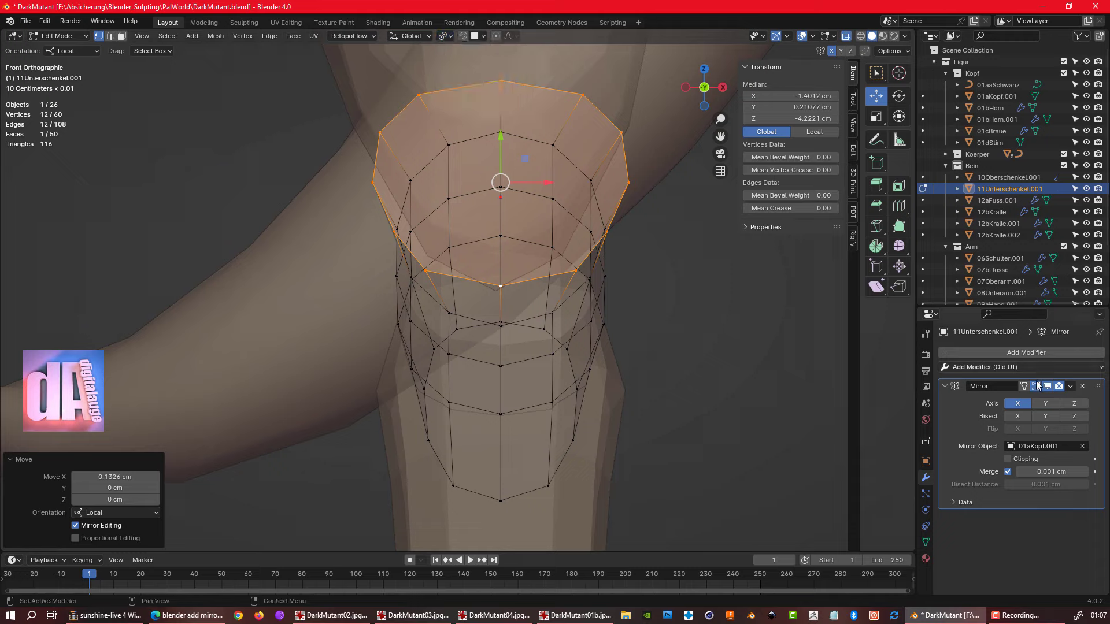
key("Tab")
- Select the foot and claw objects and try moving them, then cancel
scroll(523, 256, "down", 3)
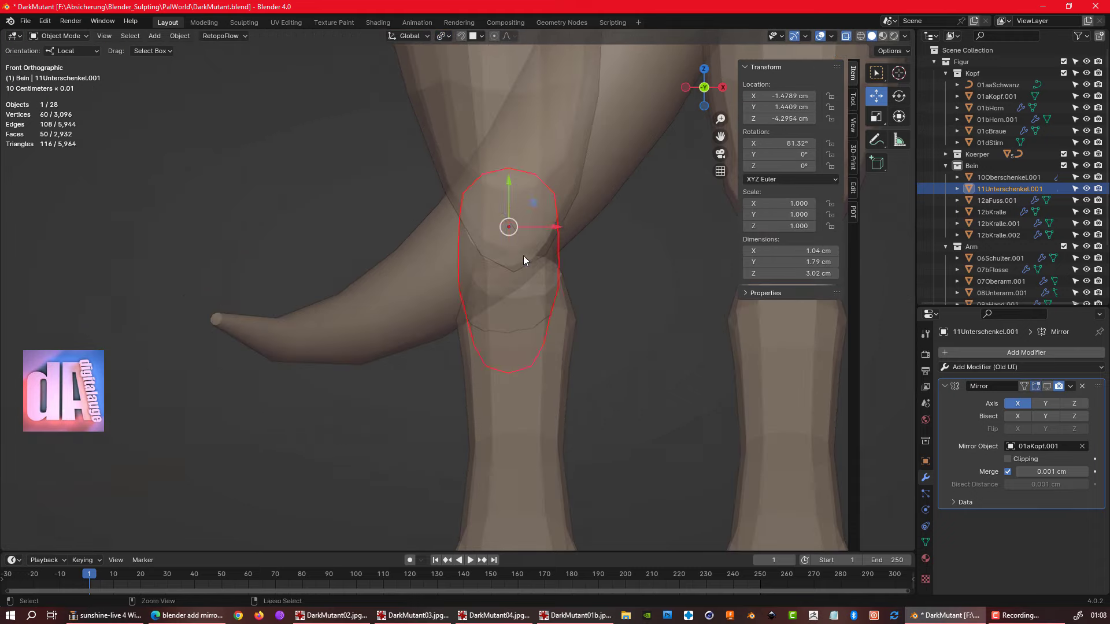
scroll(529, 231, "up", 3)
scroll(538, 208, "up", 2)
scroll(552, 408, "down", 2)
left_click_drag(422, 520, 569, 377)
scroll(499, 252, "up", 4)
key("g")
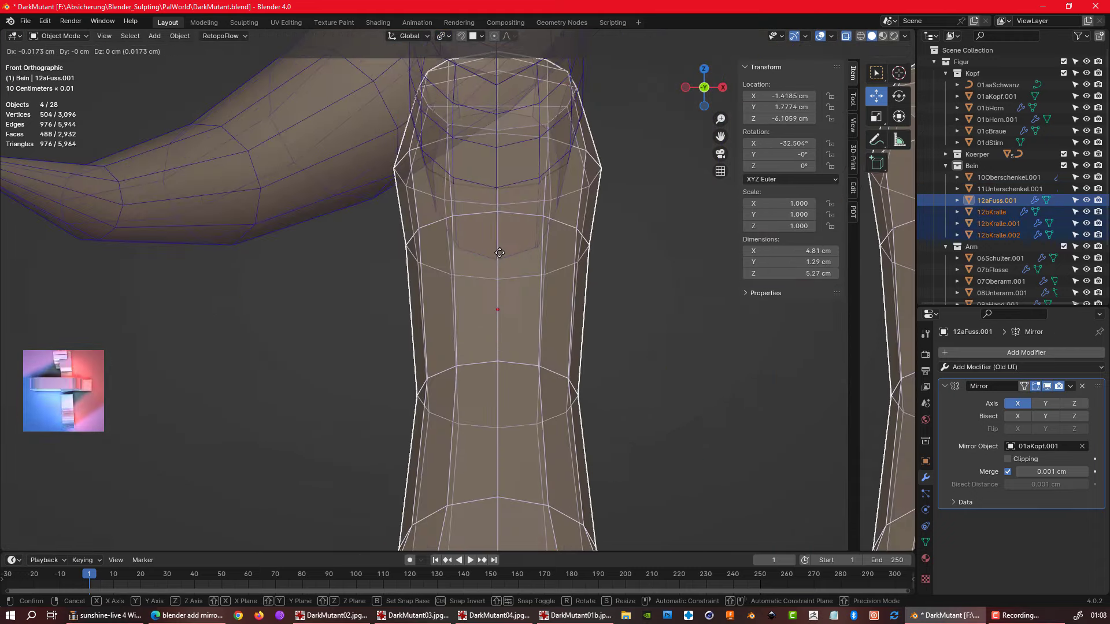
right_click(499, 252)
scroll(397, 322, "down", 5)
- Orbit around the whole figure and collapse the Kopf and Koerper collections
middle_click_drag(397, 322, 453, 203)
left_click(479, 263)
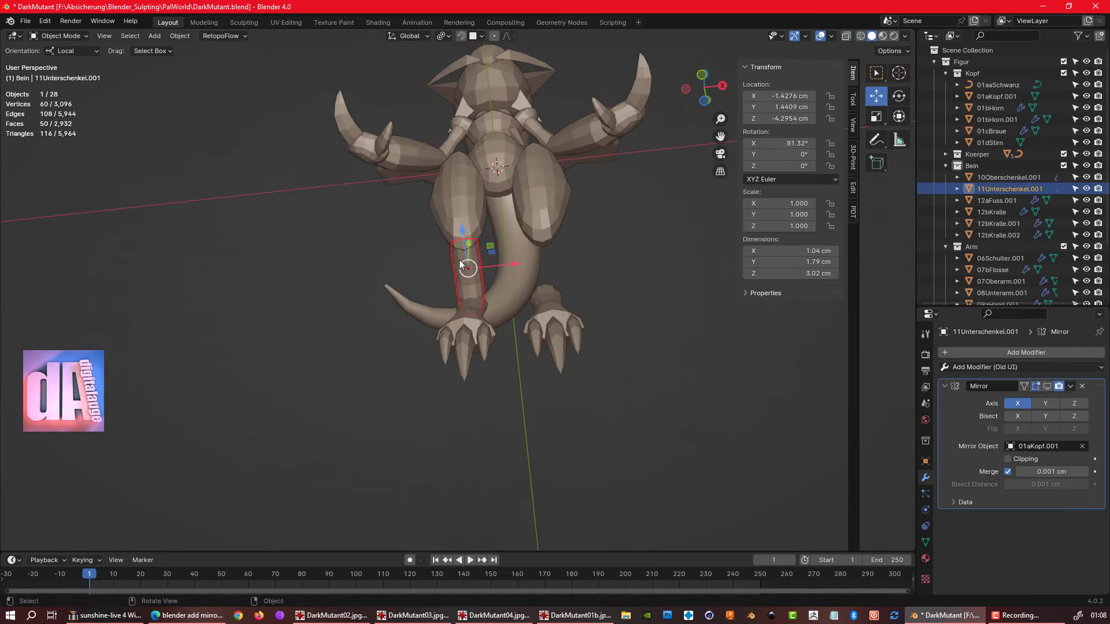
middle_click_drag(479, 263, 587, 445)
right_click(958, 64)
left_click(966, 74)
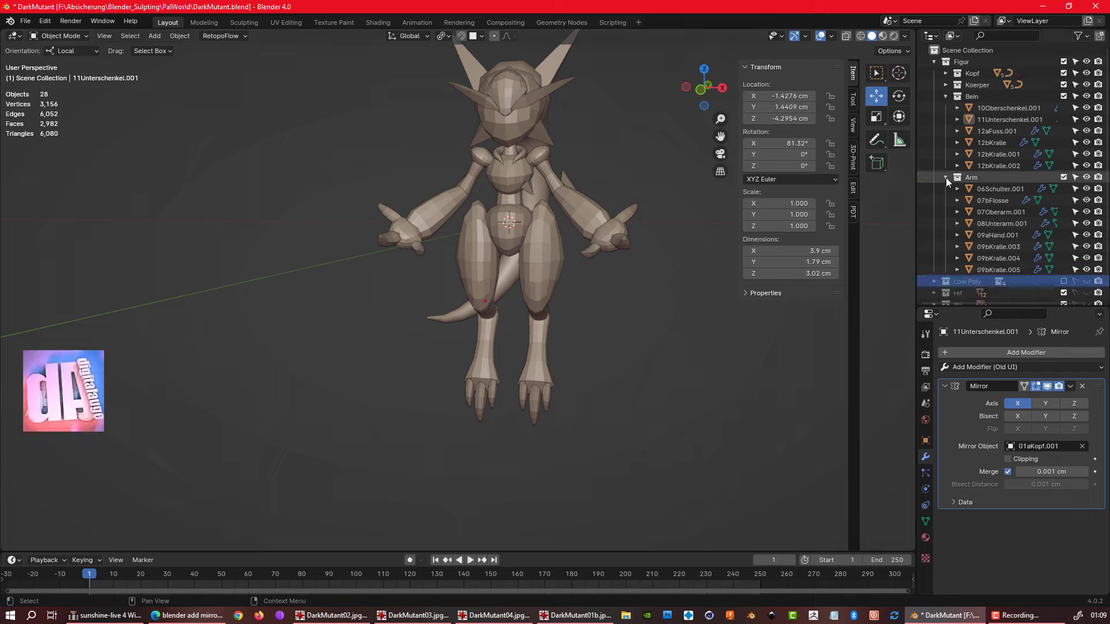
- Add a Multires modifier to the thigh and copy it to the lower leg, foot and claws
left_click(1022, 369)
left_click(867, 243)
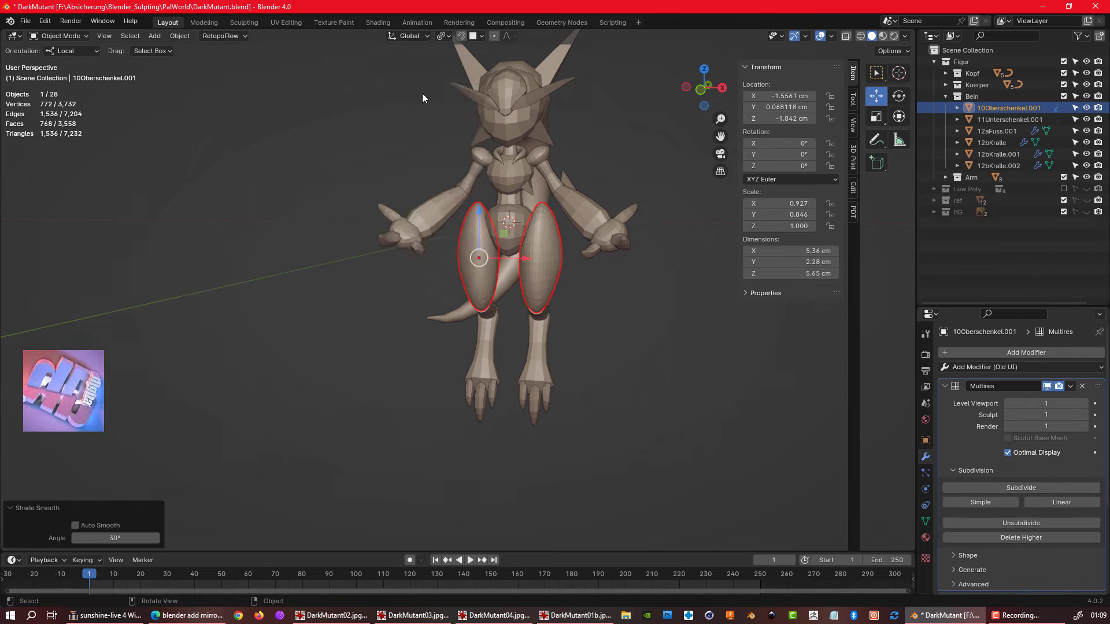
middle_click_drag(422, 93, 529, 344)
left_click(526, 428, "shift")
left_click(499, 311, "shift")
key("ctrl+l")
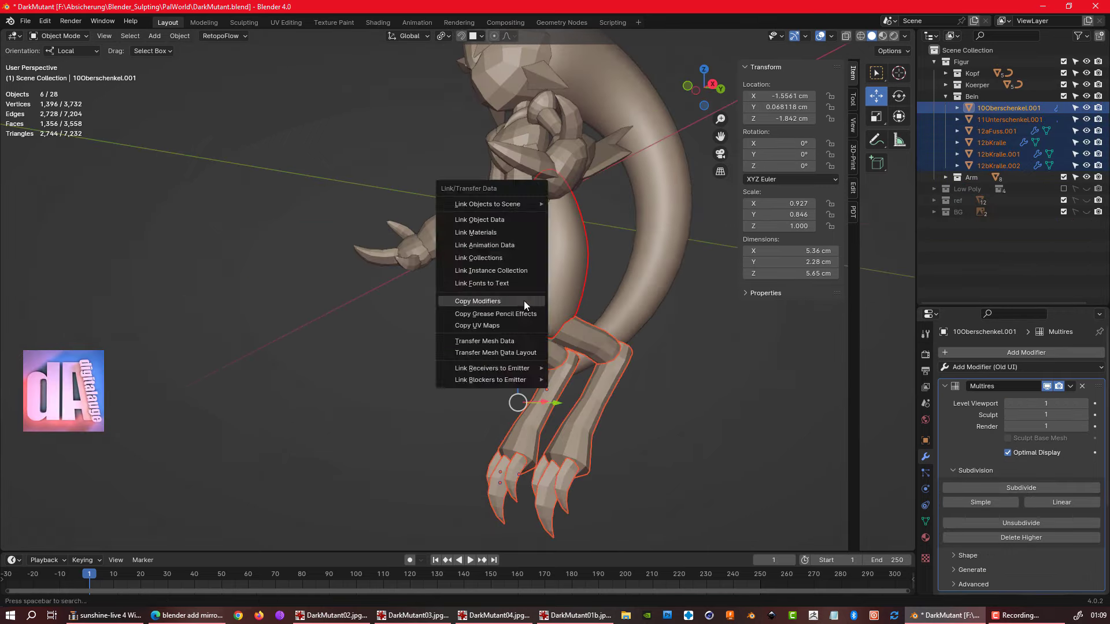
- Select the thighs, pelvis, torso parts and head parts together
scroll(528, 304, "down", 3)
mouse_move(578, 358)
middle_mouse_down()
mouse_move(620, 407)
mouse_move(643, 367)
middle_mouse_up()
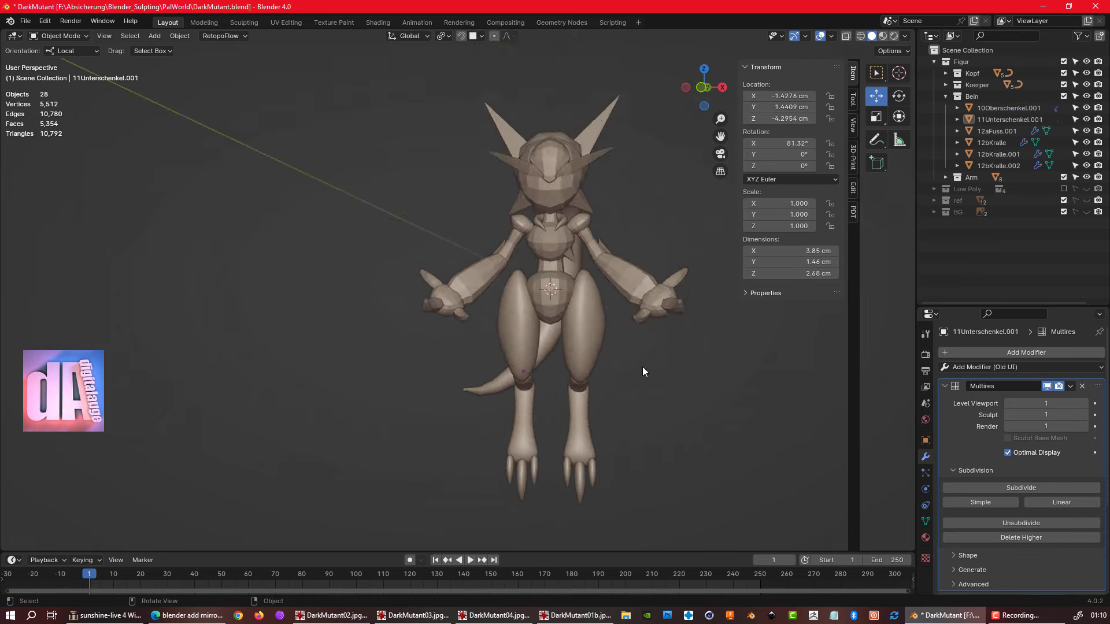
scroll(576, 239, "up", 3)
left_click(543, 300)
left_click(484, 325)
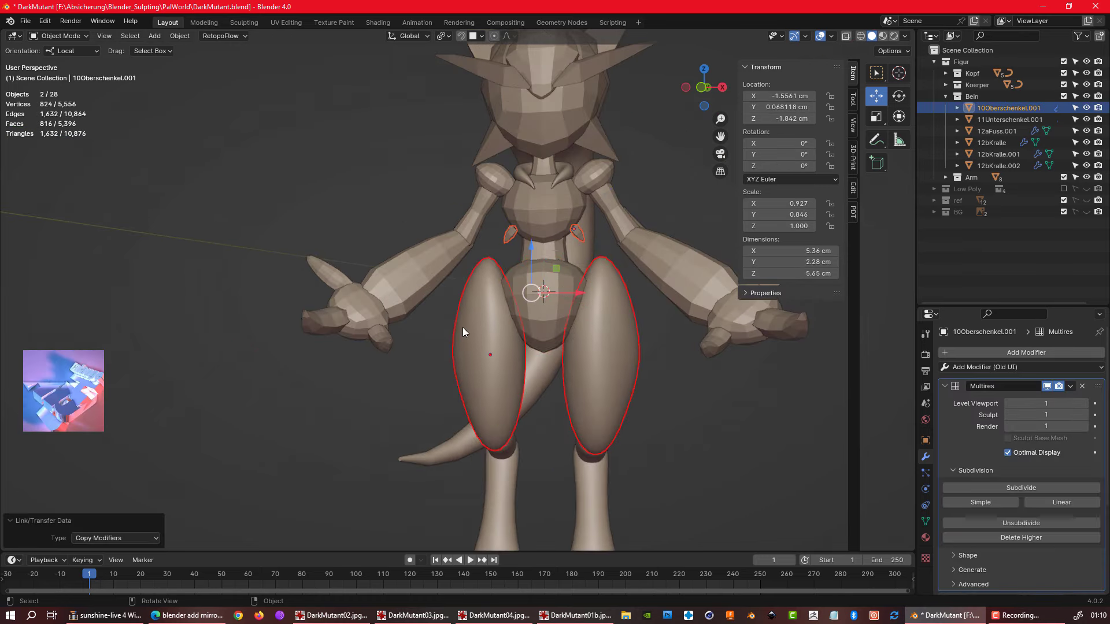
left_click(555, 309)
left_click(565, 218, "shift")
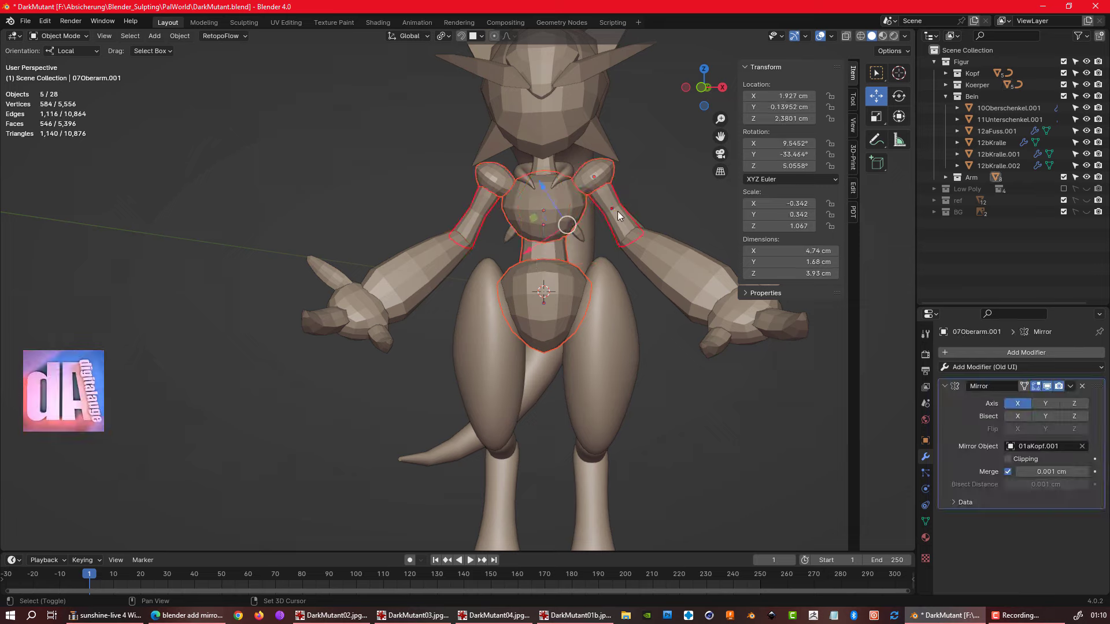
scroll(764, 293, "down", 2)
left_click(764, 293, "shift")
scroll(566, 89, "up", 2)
left_click(565, 88, "shift")
scroll(487, 373, "down", 1)
- Copy the thigh's Multires modifier to all the selected body parts
left_click(488, 373, "shift")
key("ctrl+l")
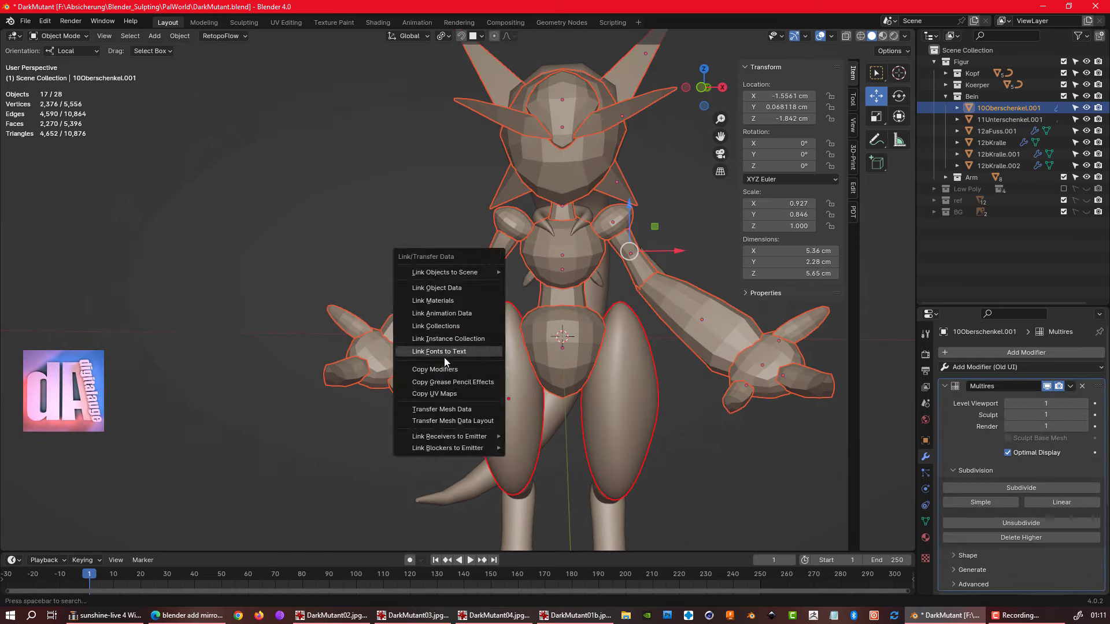
left_click(444, 358)
- Add a loop cut across the 03bBrustDorn chest spike
scroll(596, 280, "up", 3)
scroll(587, 290, "up", 2)
left_click(604, 260)
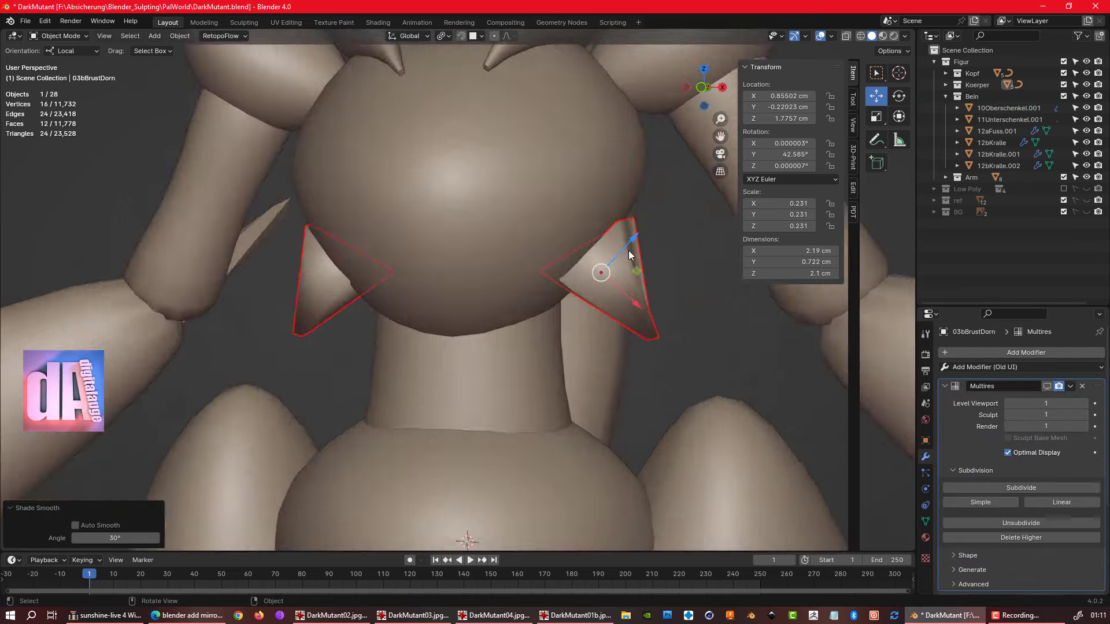
mouse_move(604, 260)
middle_mouse_down()
mouse_move(470, 268)
mouse_move(505, 272)
middle_mouse_up()
key("Tab")
key("ctrl+r")
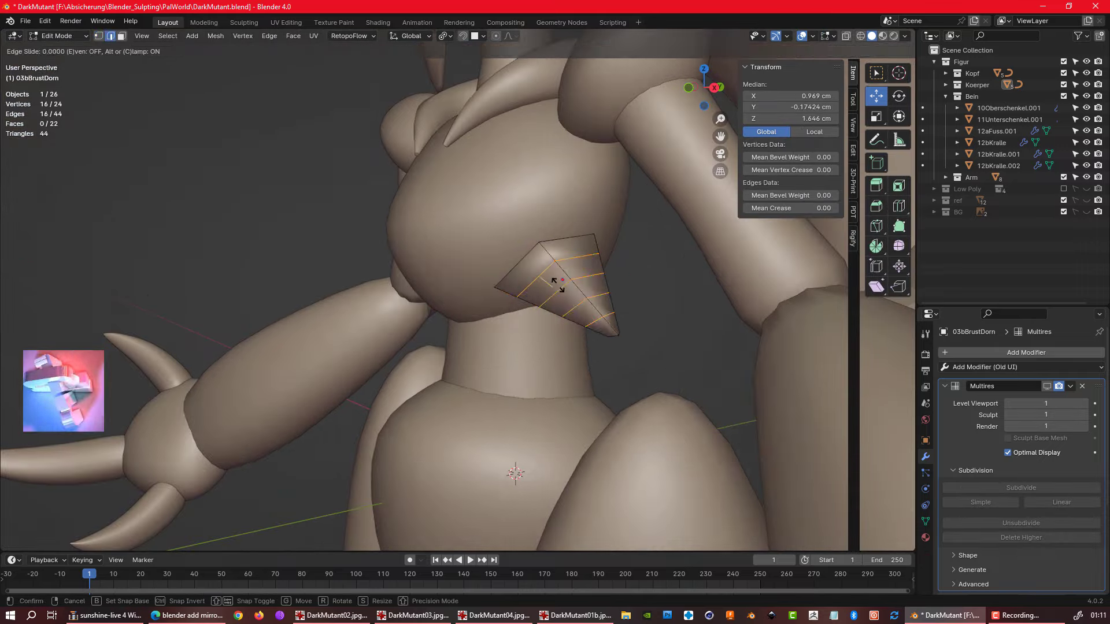
left_click(558, 283)
key("Tab")
- Select the 07bFlosse arm fin and bring it into view
left_click(619, 267)
mouse_move(619, 268)
middle_mouse_down()
mouse_move(525, 293)
mouse_move(642, 351)
middle_mouse_up()
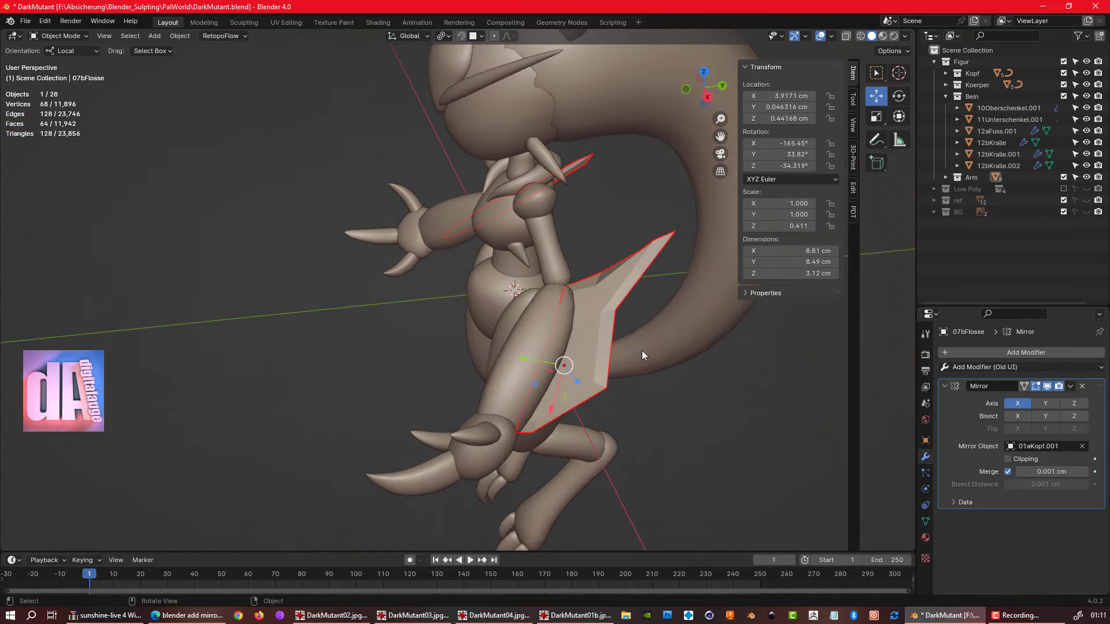
scroll(1036, 495, "down", 1)
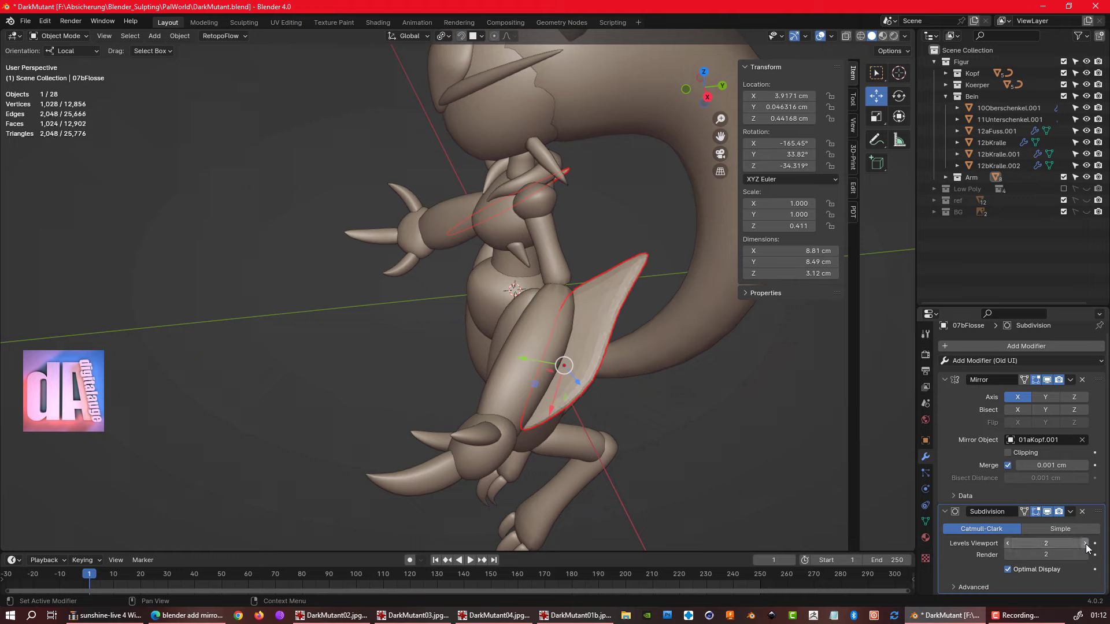
- Raise the fin's viewport subdivision to 3 and add loop cuts near its lower edge
left_click(1085, 544)
key("Tab")
scroll(640, 305, "up", 3)
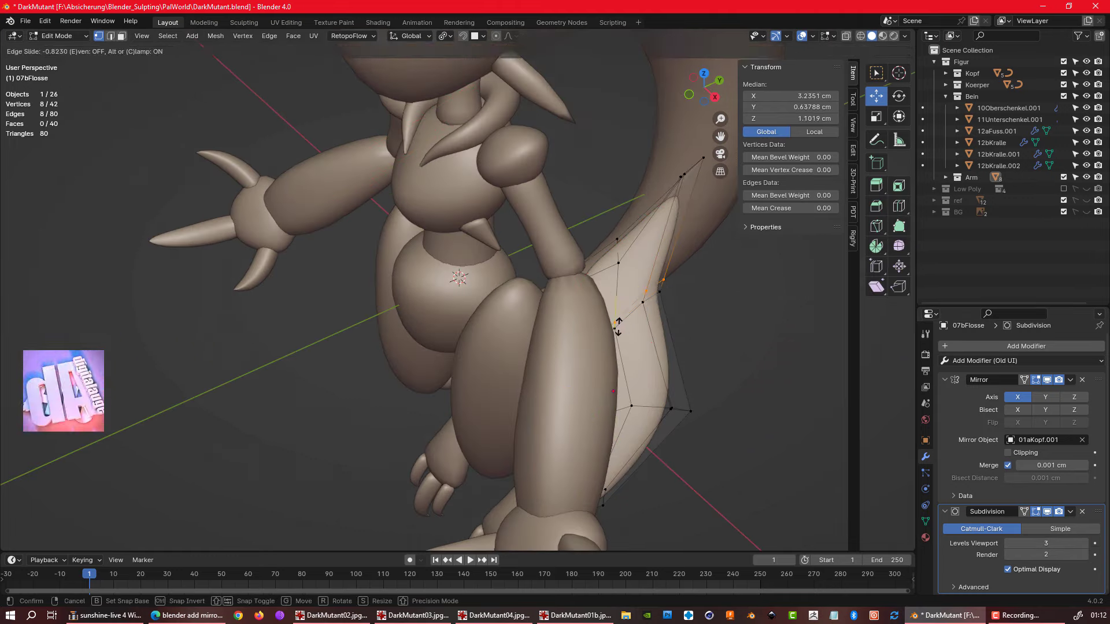
left_click(620, 331)
left_click(654, 389)
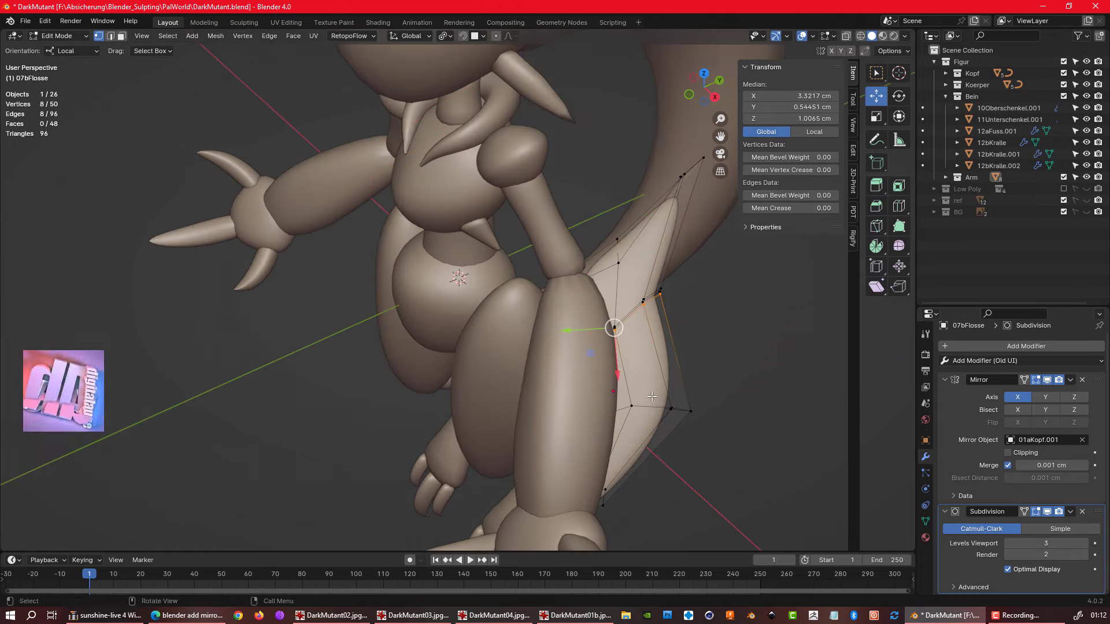
key("ctrl+r")
left_click(665, 378)
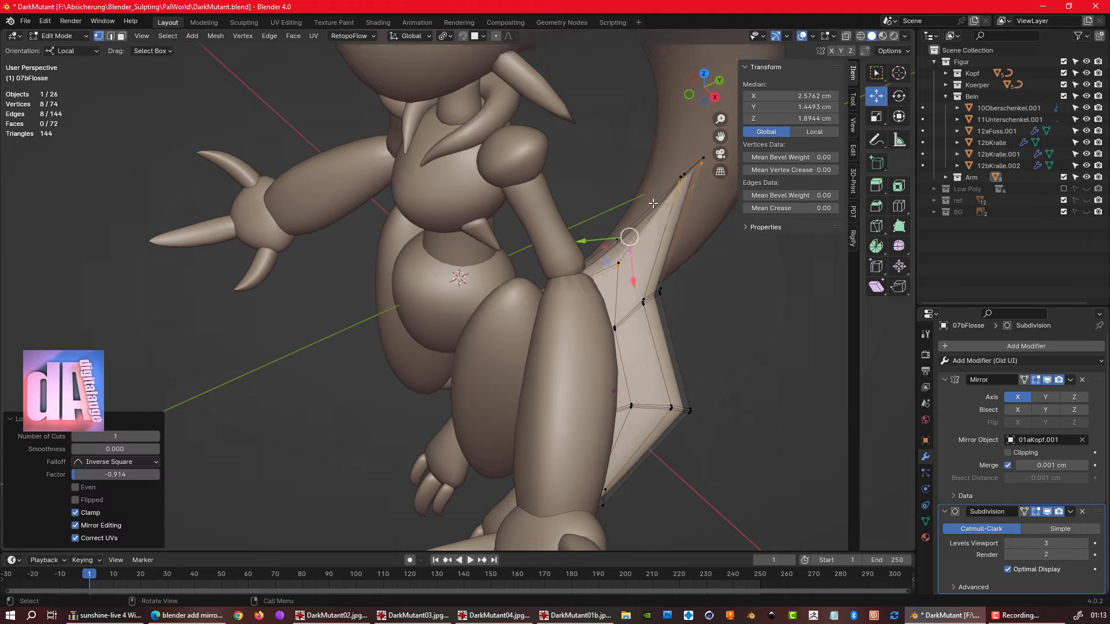
middle_click_drag(640, 270, 643, 316)
key("Tab")
- Apply smooth shading to the 07bFlosse fin
right_click(643, 315)
left_click(653, 324)
middle_click_drag(595, 350, 490, 237)
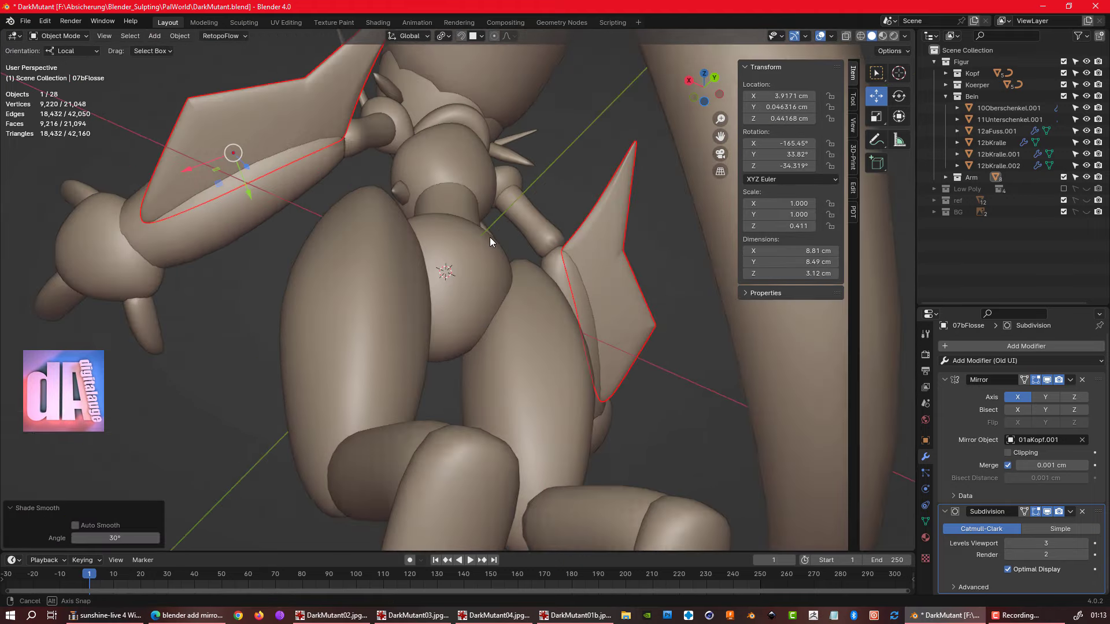
scroll(491, 237, "down", 3)
scroll(490, 237, "up", 5)
- Enter Sculpt Mode on the fin and frame 07bFlosse in the view
key("ctrl+Tab")
scroll(469, 376, "down", 3)
middle_click_drag(468, 376, 1035, 496)
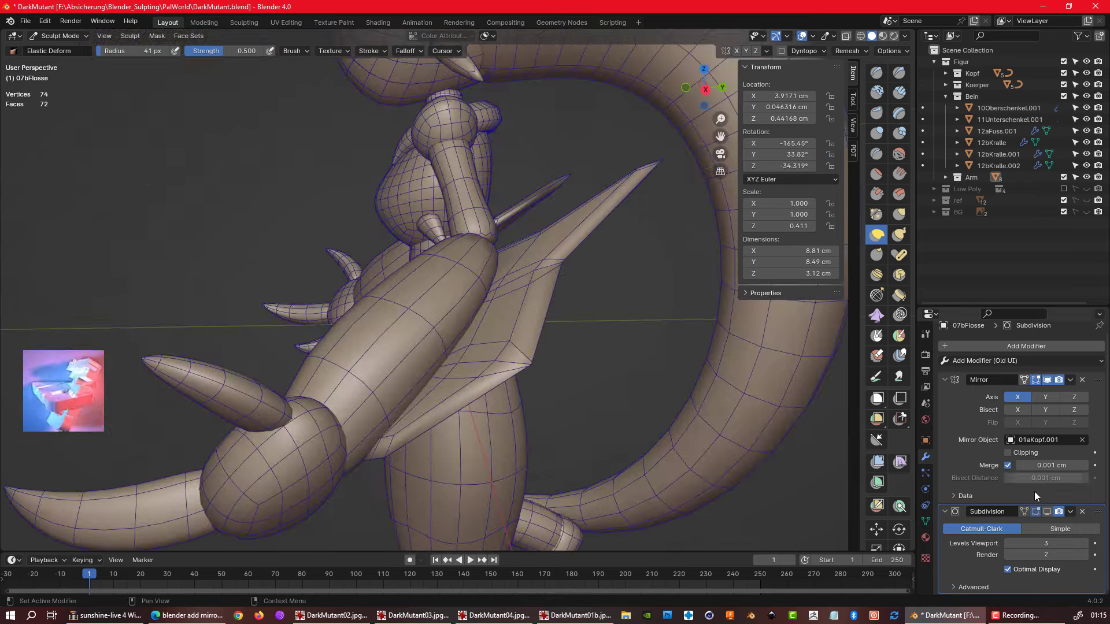
middle_click_drag(415, 434, 1008, 529)
key("period")
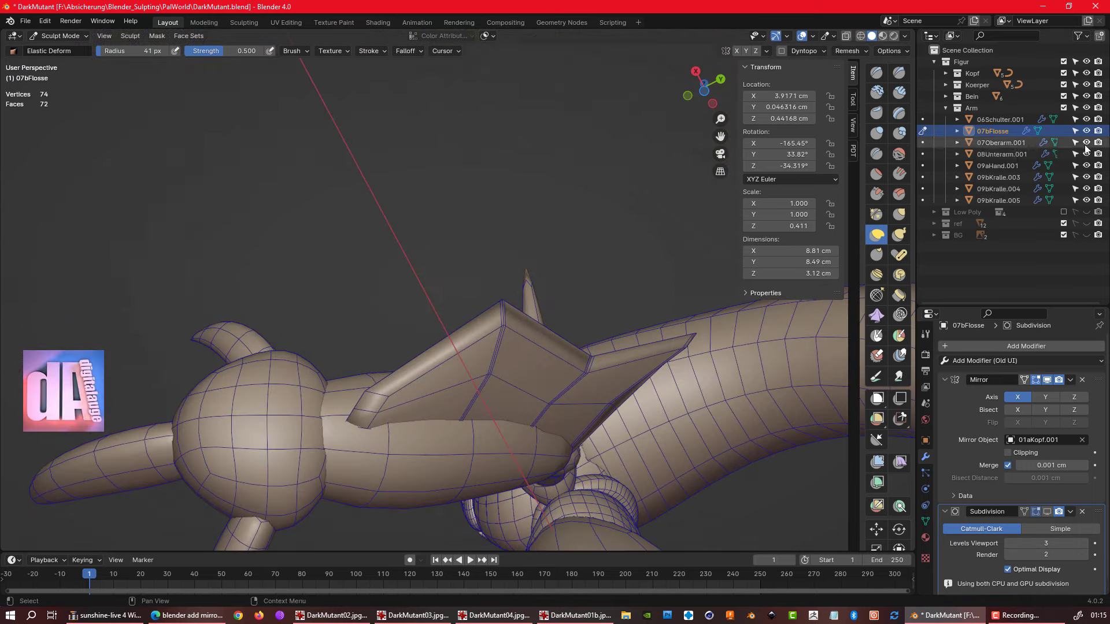
mouse_move(362, 436)
middle_mouse_down()
mouse_move(422, 405)
mouse_move(347, 261)
mouse_move(521, 304)
middle_mouse_up()
- Start another loop cut on the fin's mesh, then return to Object Mode
key("Tab")
key("ctrl+r")
key("Tab")
- Add a Multires modifier to the fin and toggle its viewport display off and on
left_click(1026, 346)
left_click(1044, 407)
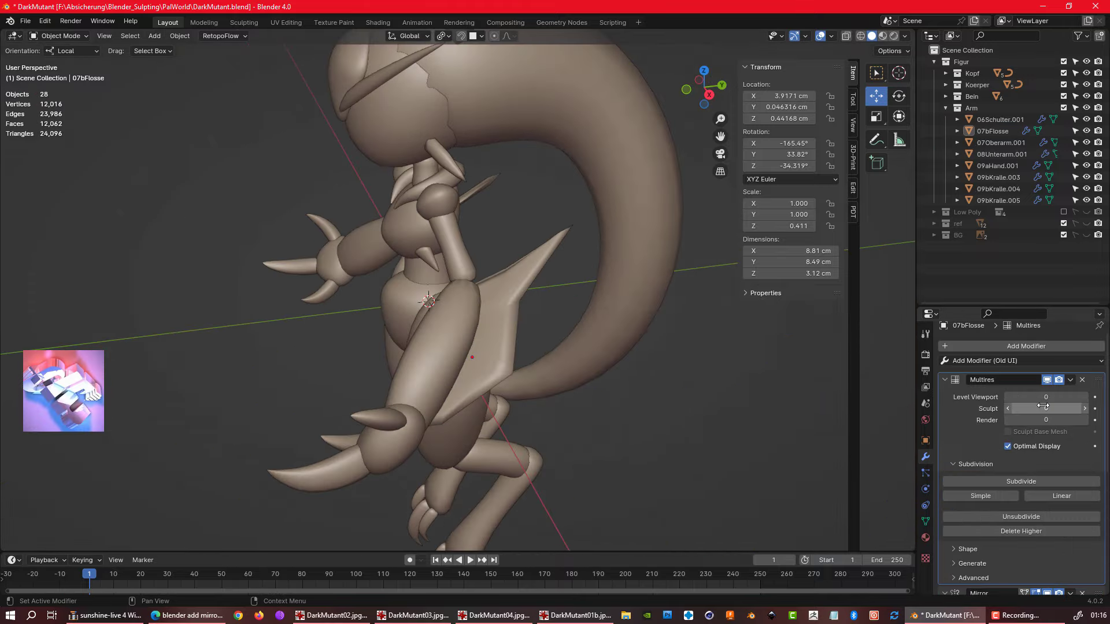
left_click(1007, 377)
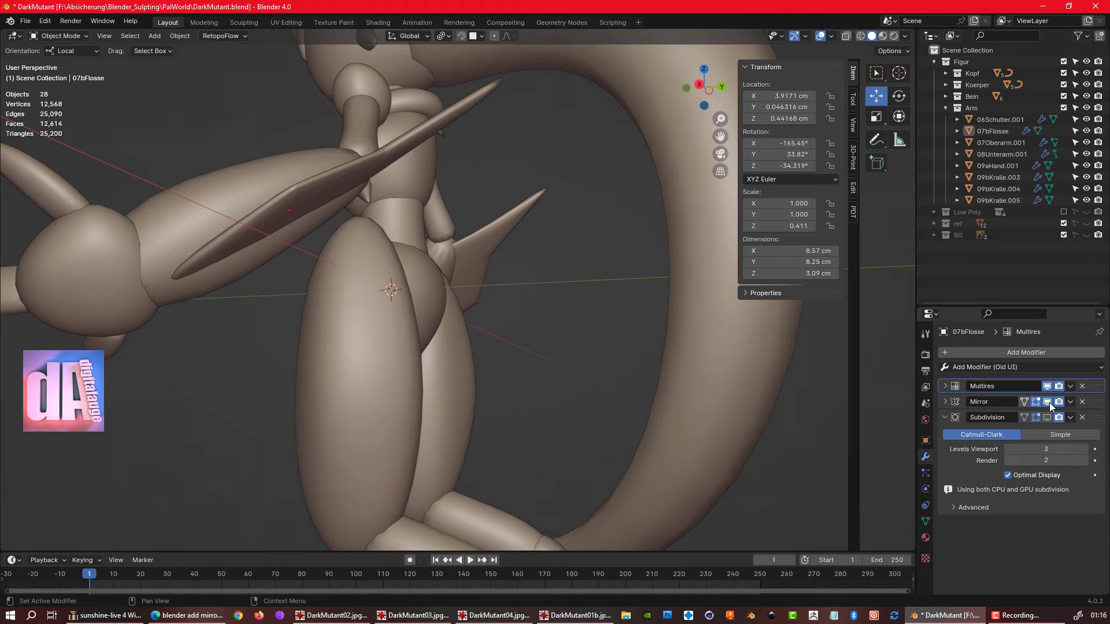
middle_click_drag(331, 187, 521, 243)
left_click(1047, 386)
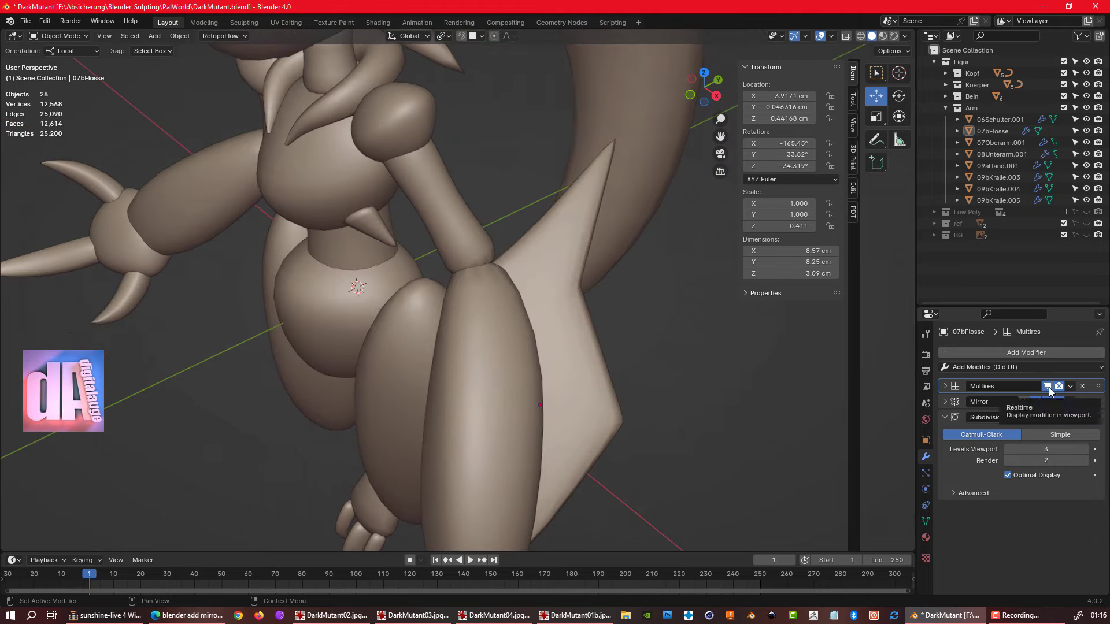
left_click(1047, 386)
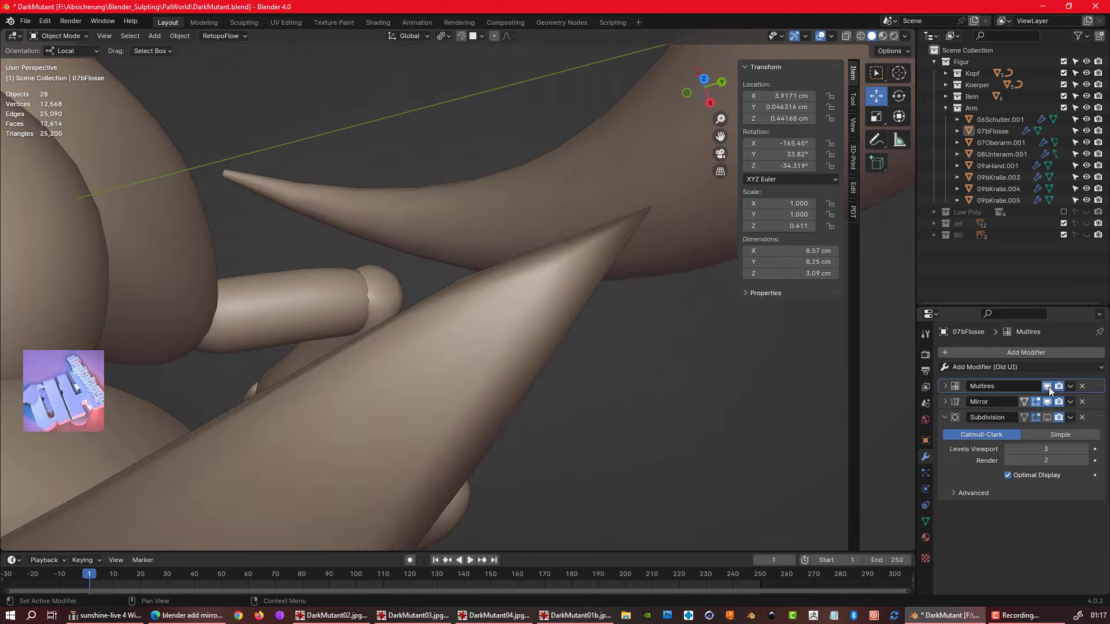
middle_click_drag(752, 347, 663, 365)
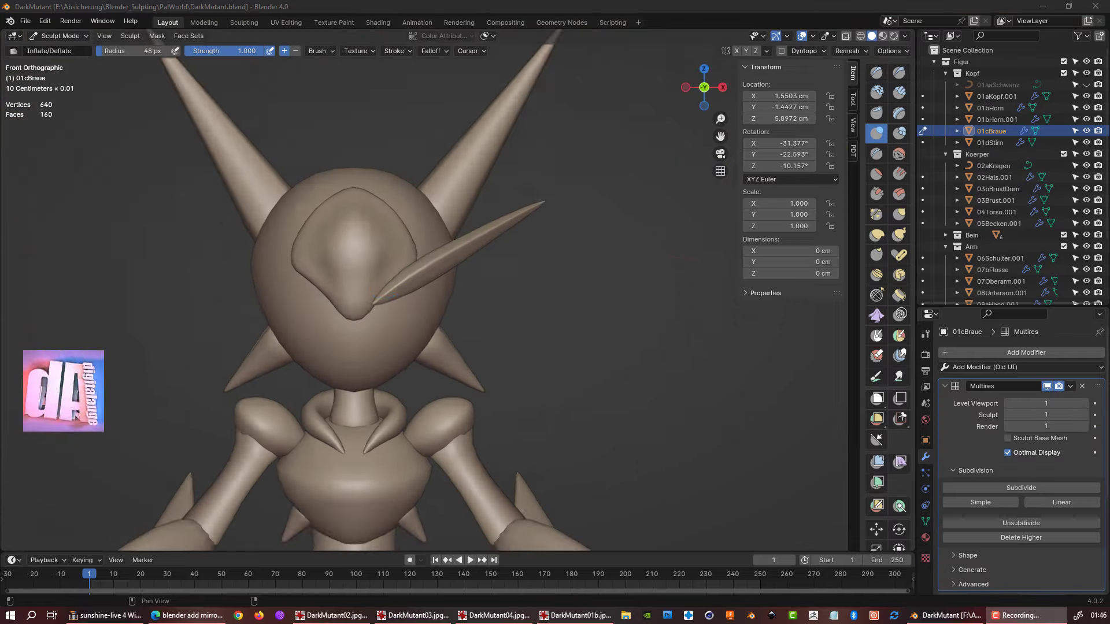
- Shape the 01cBraue brow spike with Elastic Deform, ending in front orthographic view
mouse_move(397, 239)
middle_mouse_down()
mouse_move(363, 181)
mouse_move(378, 165)
middle_mouse_up()
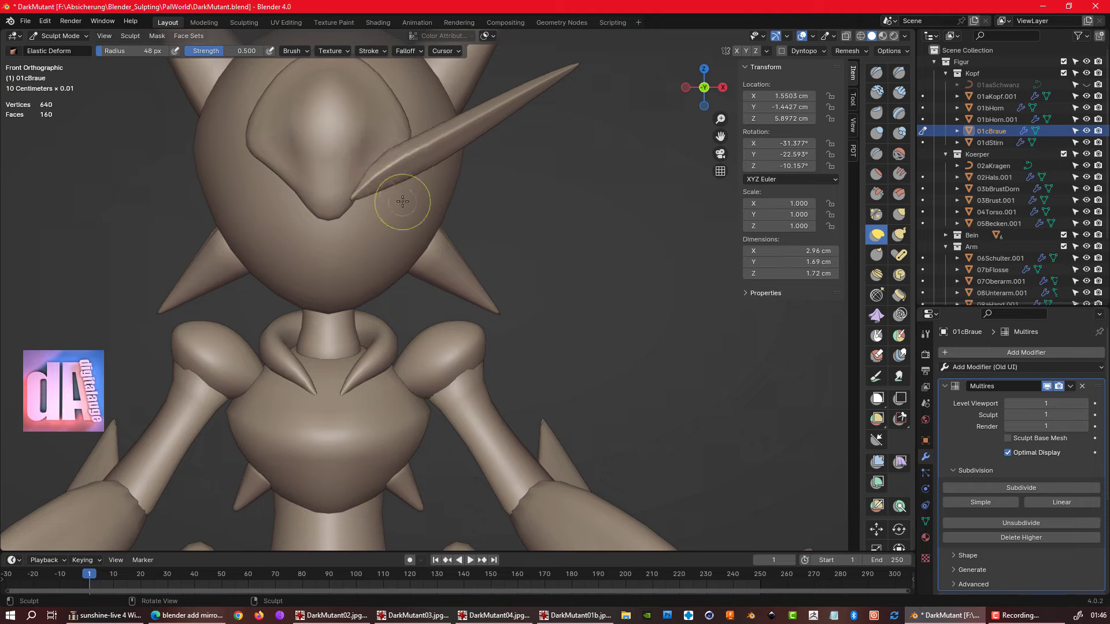
middle_click_drag(402, 201, 537, 185, "ctrl")
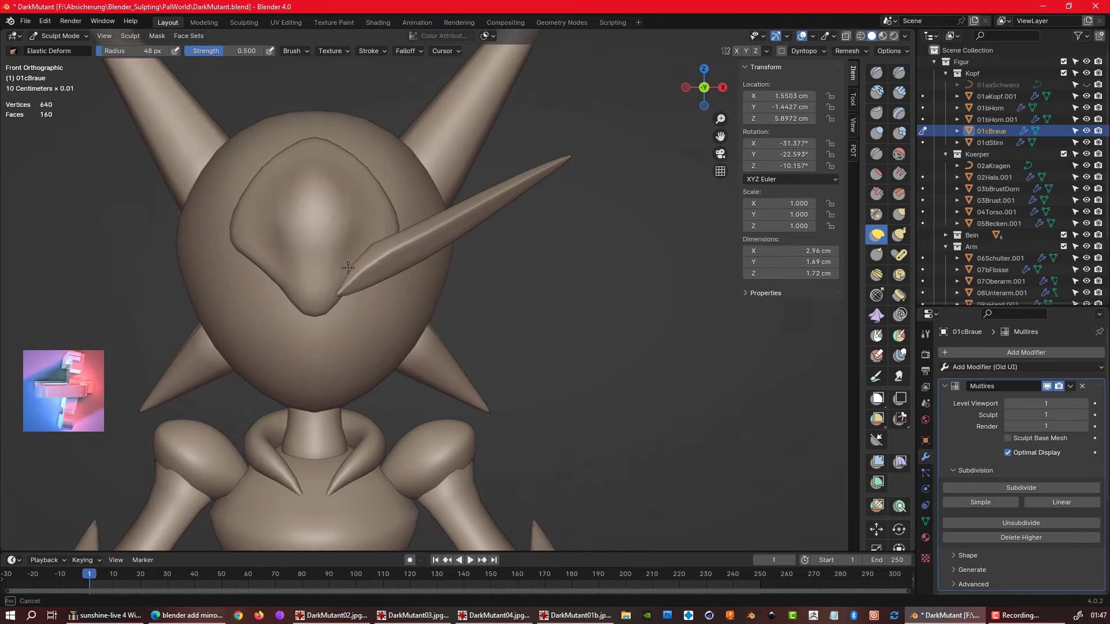
mouse_move(348, 267)
middle_mouse_down("ctrl")
mouse_move(485, 307)
mouse_move(467, 265)
mouse_move(365, 208)
middle_mouse_up("ctrl")
scroll(365, 208, "up", 3)
scroll(441, 240, "up", 2)
scroll(422, 223, "down", 3)
scroll(482, 255, "down", 2)
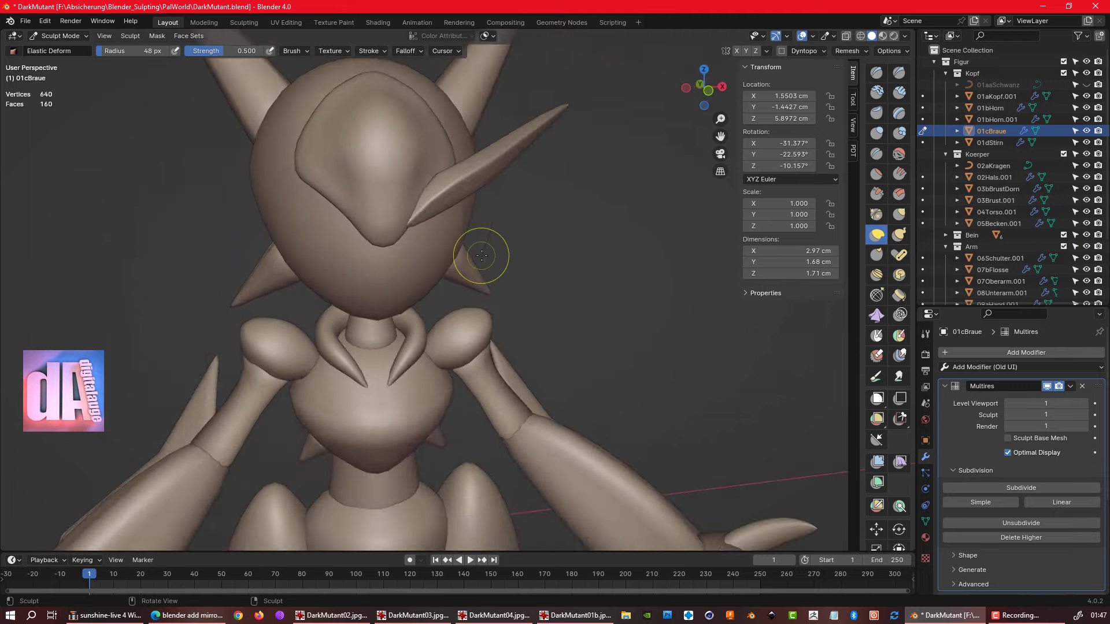
key("KP_1")
- Refine the brow spike from a tilted view into a smooth V across the face
scroll(512, 146, "down", 3)
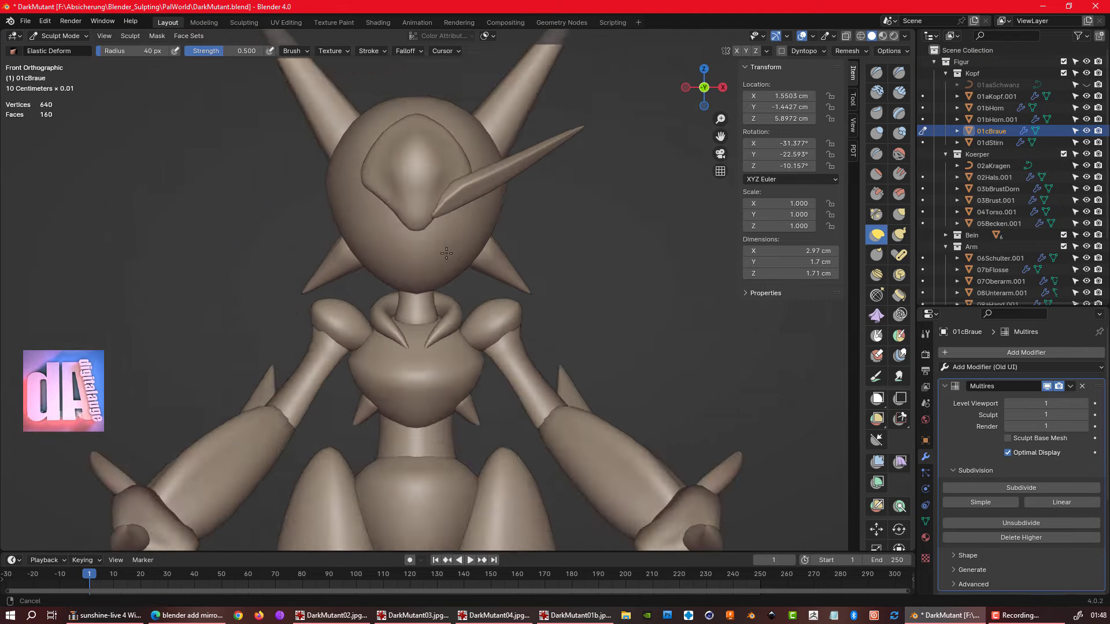
middle_click_drag(512, 146, 480, 248)
scroll(480, 248, "up", 3)
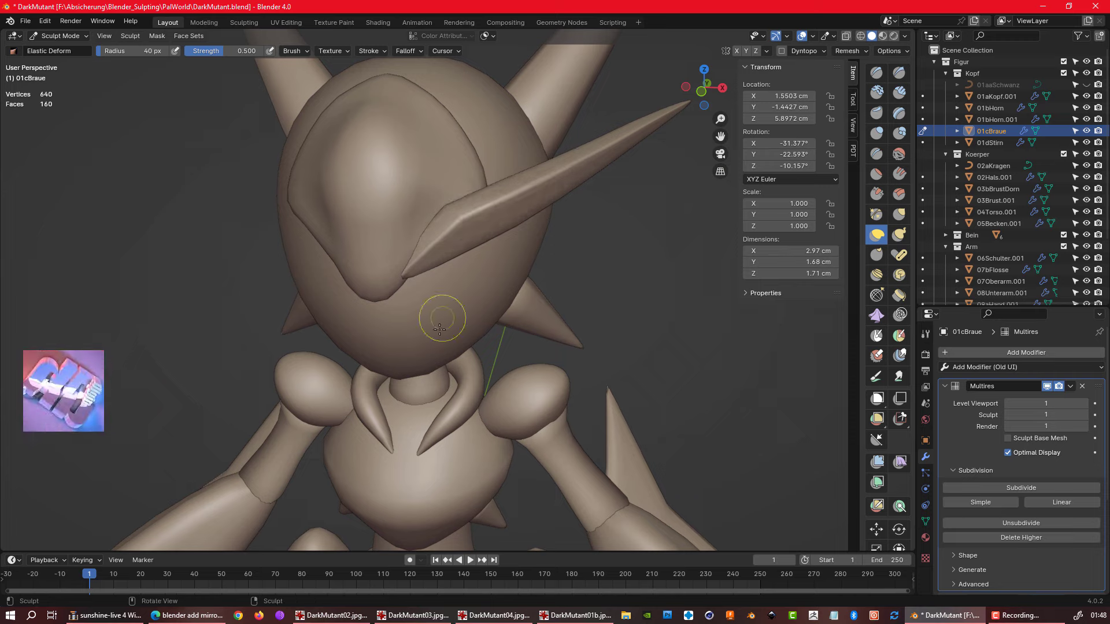
scroll(419, 256, "down", 2)
scroll(479, 281, "up", 4)
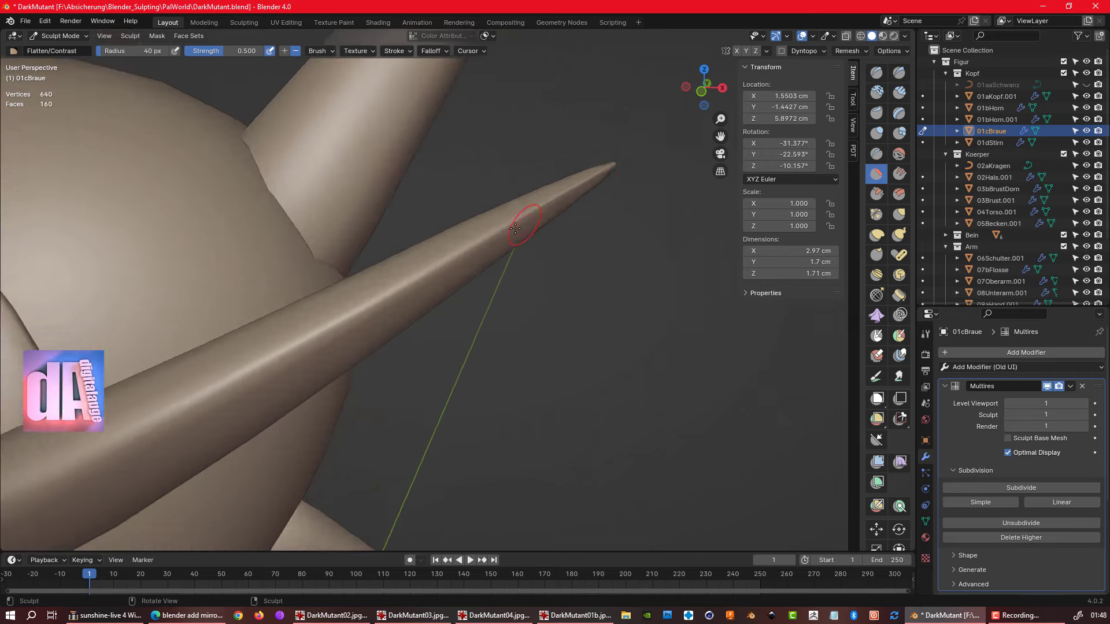
scroll(497, 275, "down", 4)
middle_click_drag(498, 275, 438, 339)
- Switch the sculpt target to 01dStirn and snap to front view
key("alt+q")
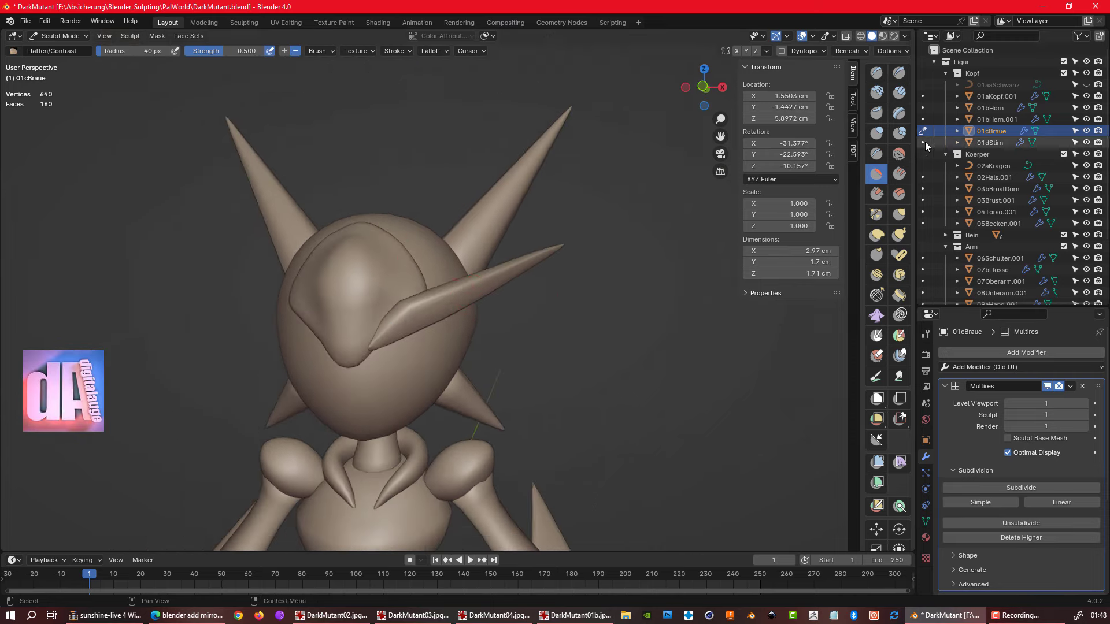
key("KP_1")
scroll(436, 334, "down", 3)
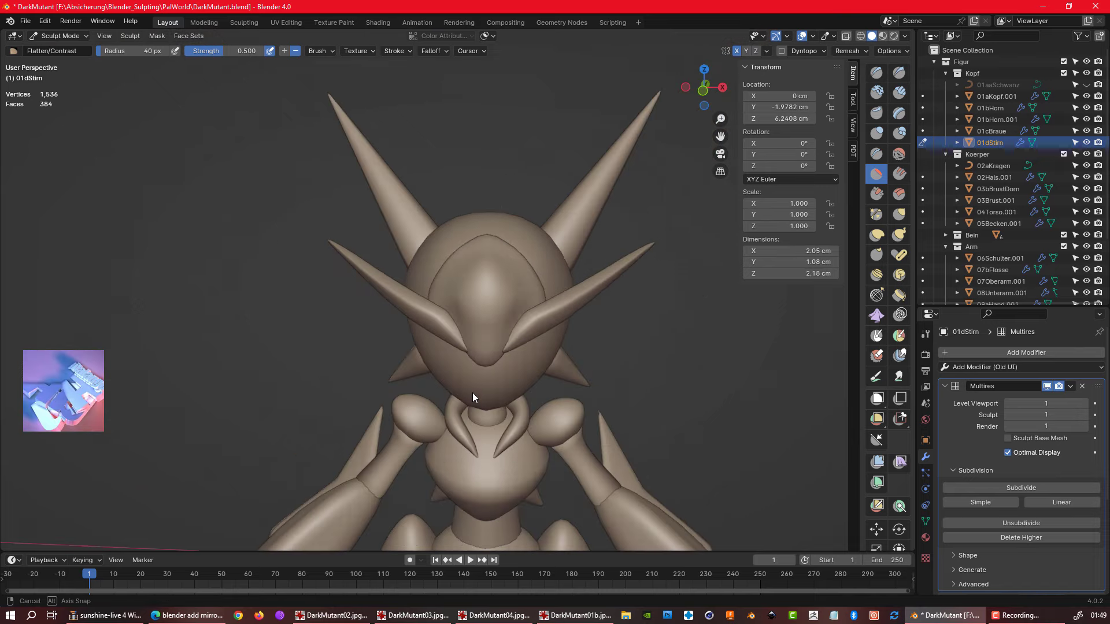
- Push out the 01dStirn forehead plate with Elastic Deform from right and front views
key("KP_3")
scroll(517, 264, "up", 3)
scroll(516, 264, "up", 2)
key("e")
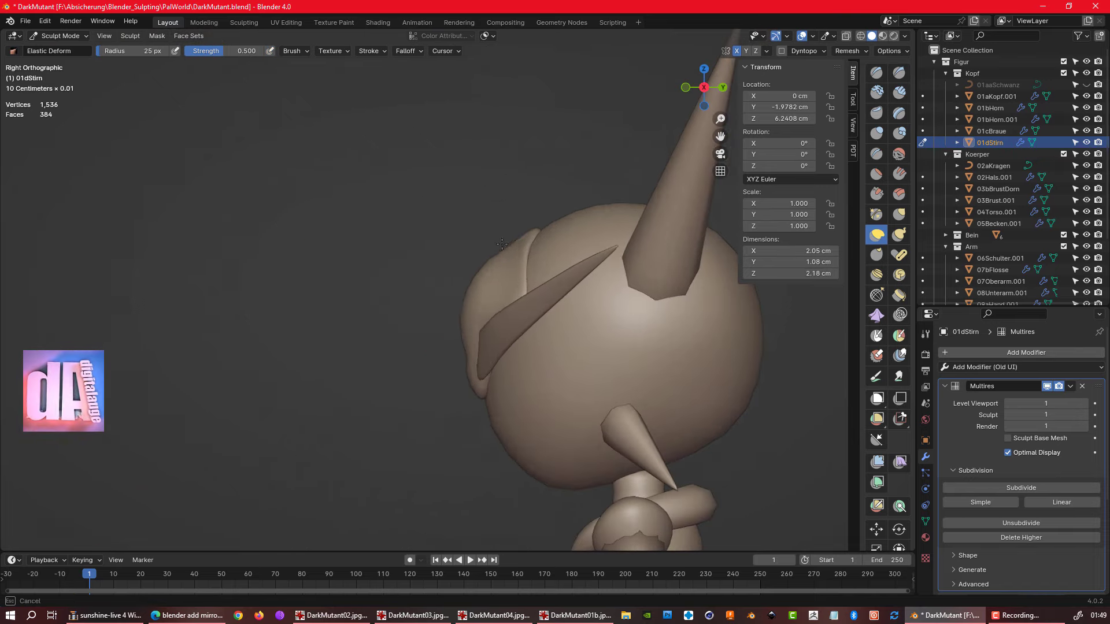
scroll(474, 391, "down", 4)
key("KP_1")
key("KP_3")
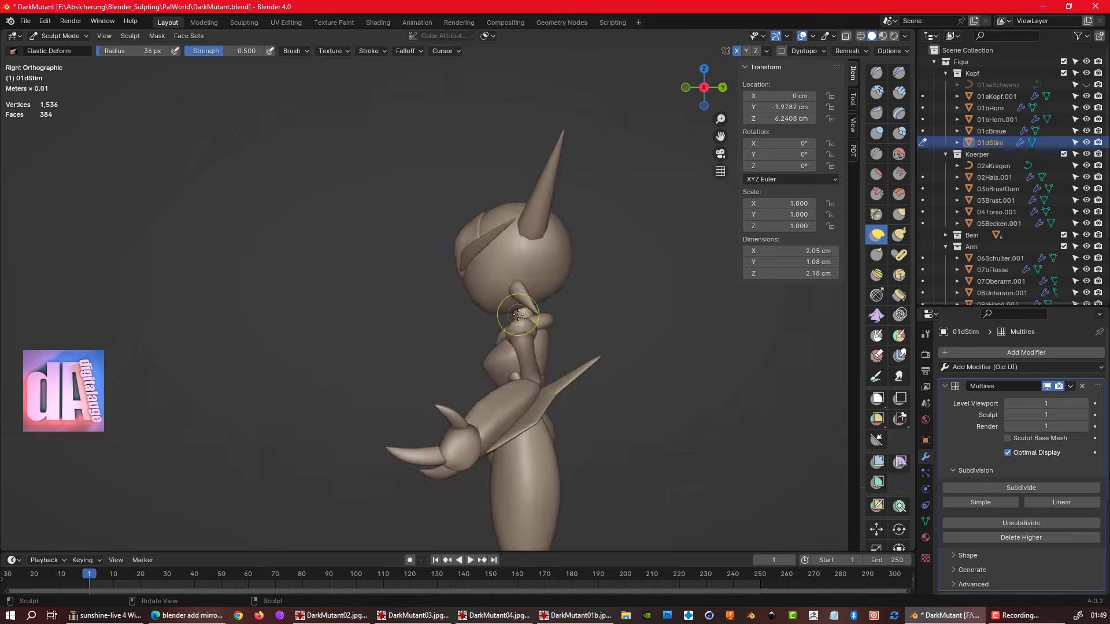
- Alternate sculpting between the 01aKopf.001 head and the forehead piece from the front
key("KP_1")
key("alt+q")
scroll(572, 240, "up", 4)
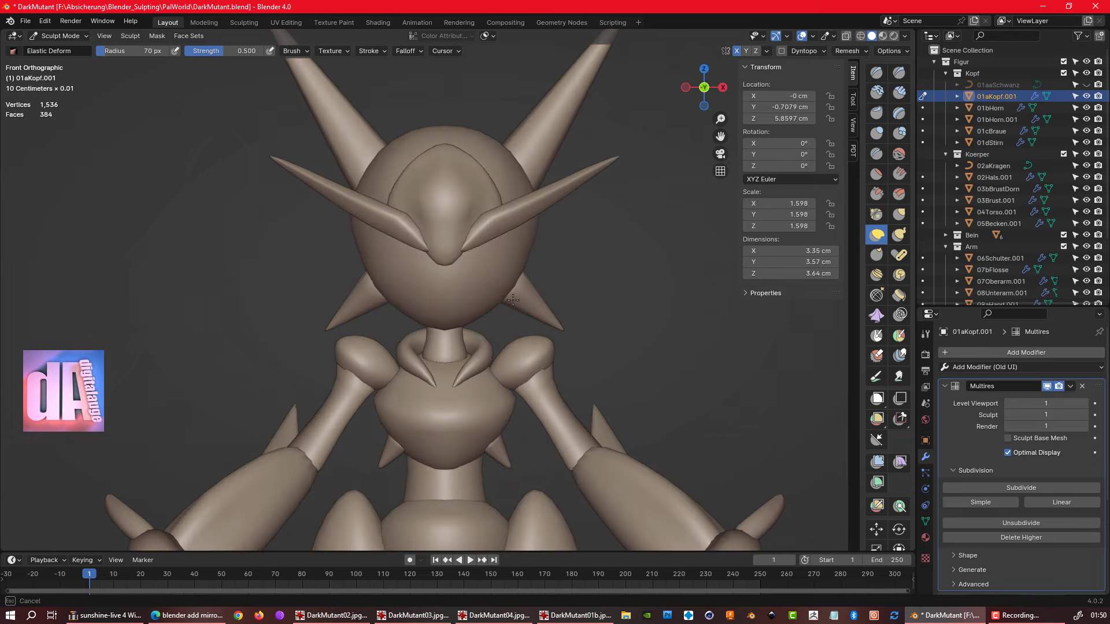
mouse_move(540, 231)
middle_mouse_down()
mouse_move(617, 130)
mouse_move(548, 133)
middle_mouse_up()
key("alt+q")
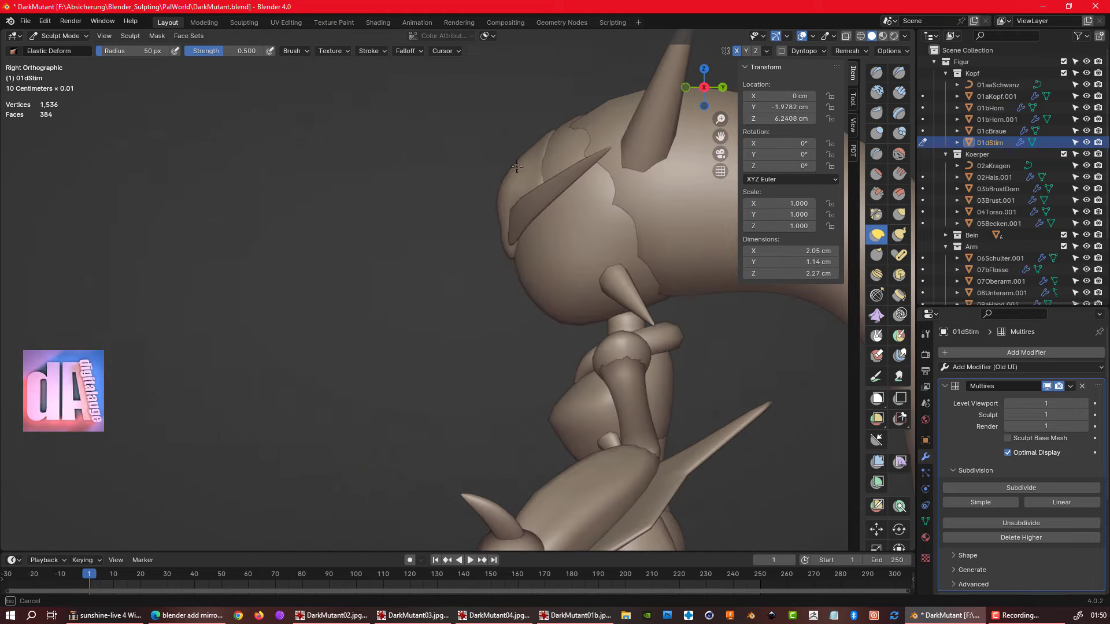
mouse_move(517, 167)
middle_mouse_down("alt")
mouse_move(533, 167)
mouse_move(578, 242)
middle_mouse_up("alt")
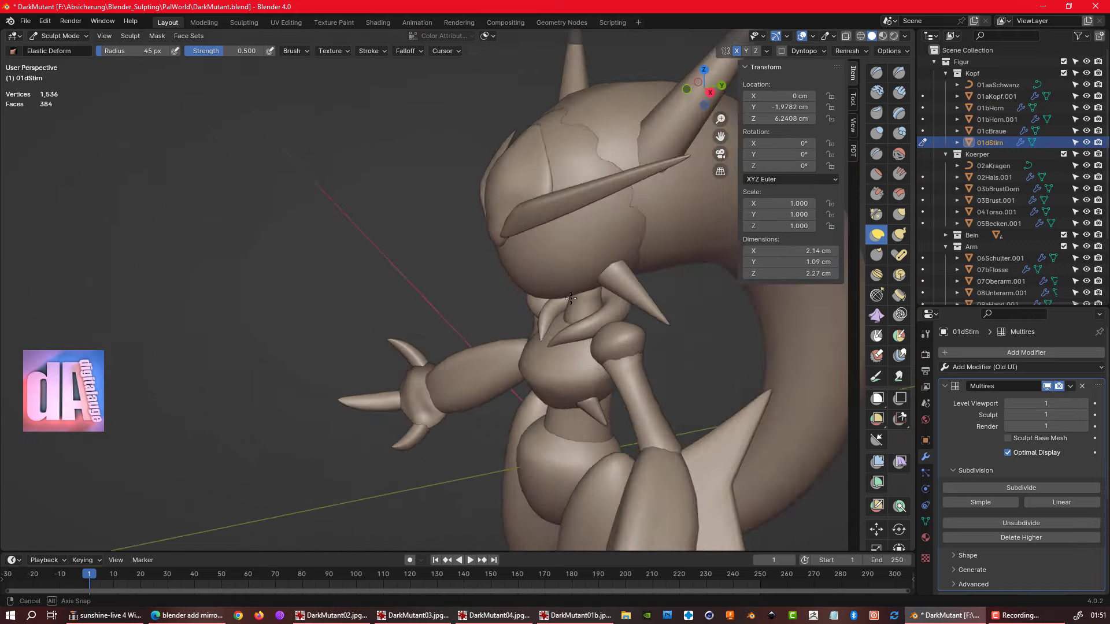
left_click(923, 96)
mouse_move(659, 210)
middle_mouse_down()
mouse_move(635, 300)
mouse_move(647, 278)
mouse_move(658, 317)
mouse_move(647, 306)
middle_mouse_up()
- Switch to the next piece and review the slightly enlarged head from several angles
key("alt+q")
scroll(674, 272, "up", 2)
scroll(671, 293, "up", 2)
scroll(671, 294, "down", 3)
scroll(648, 307, "up", 3)
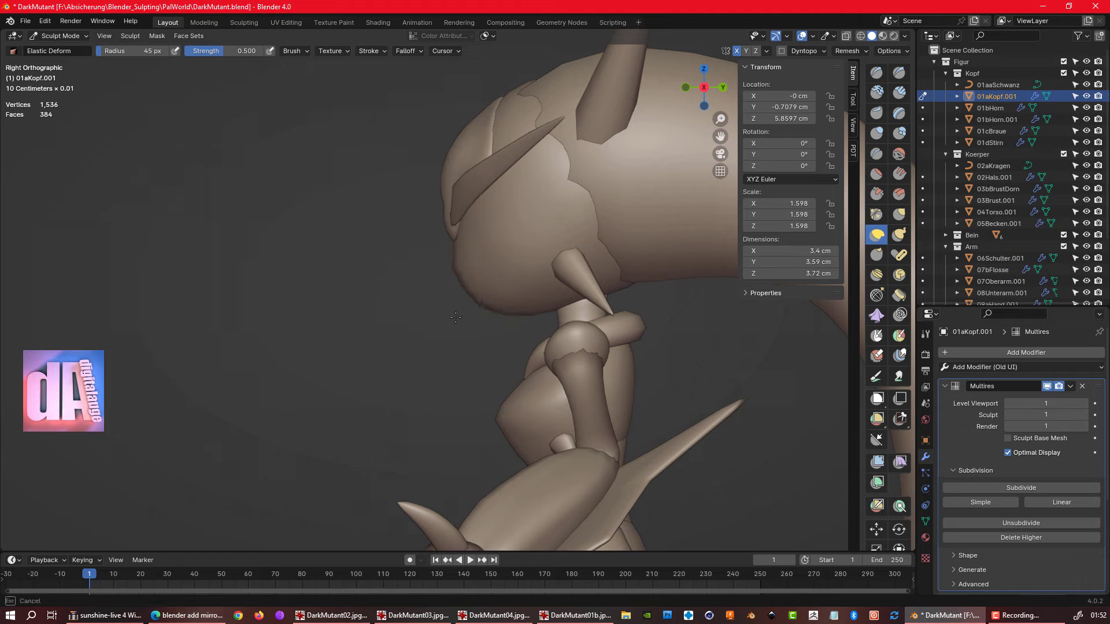
middle_click_drag(493, 321, 528, 309, "alt")
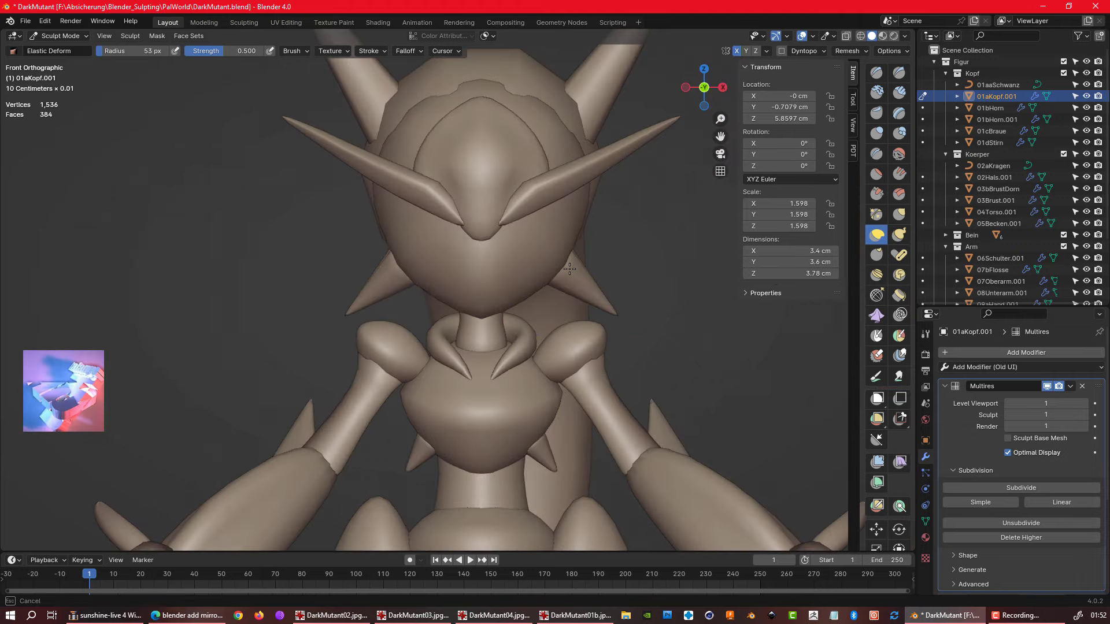
scroll(569, 269, "down", 2)
mouse_move(569, 269)
middle_mouse_down()
mouse_move(503, 240)
mouse_move(574, 218)
mouse_move(519, 298)
mouse_move(729, 291)
mouse_move(515, 320)
mouse_move(582, 298)
mouse_move(549, 301)
middle_mouse_up()
scroll(730, 290, "down", 3)
scroll(549, 301, "up", 3)
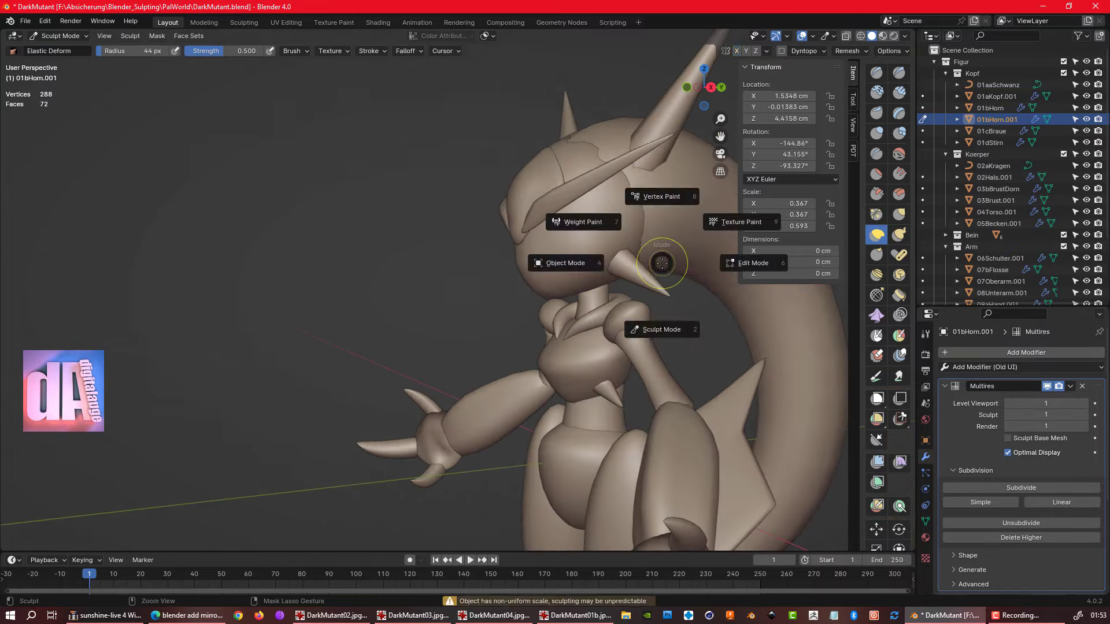
- Apply the small horn piece's scale to 1.0 and return to Sculpt Mode
left_click(607, 249)
key("ctrl+a")
left_click(560, 288)
key("ctrl+Tab")
key("2")
- Shrink the brush and nudge the small horn spike outward
scroll(646, 250, "up", 2)
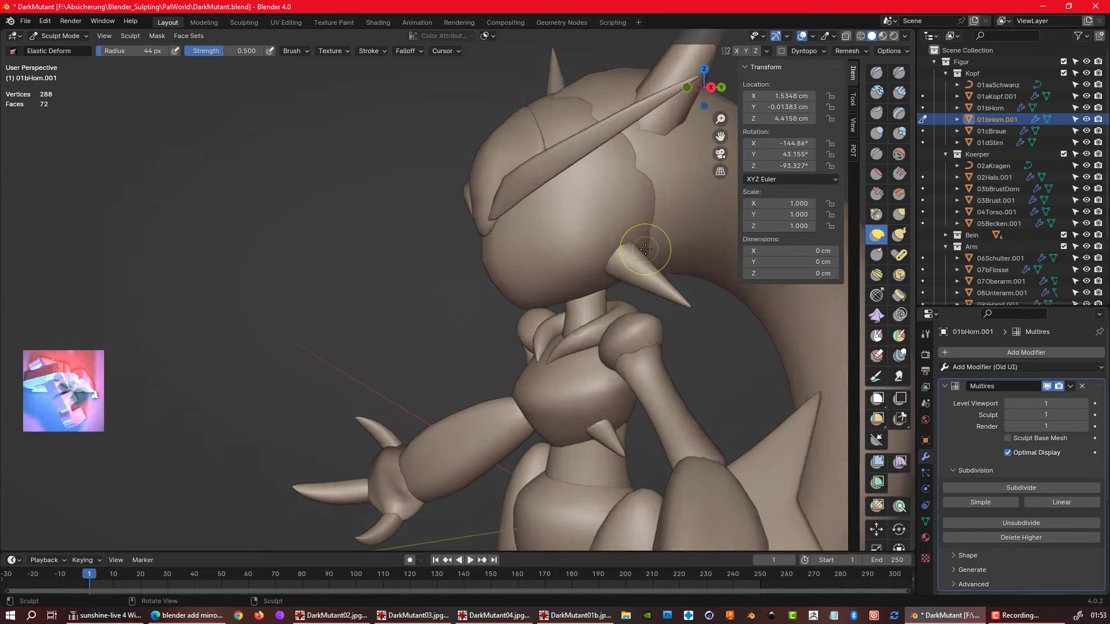
middle_click_drag(646, 250, 747, 253, "shift")
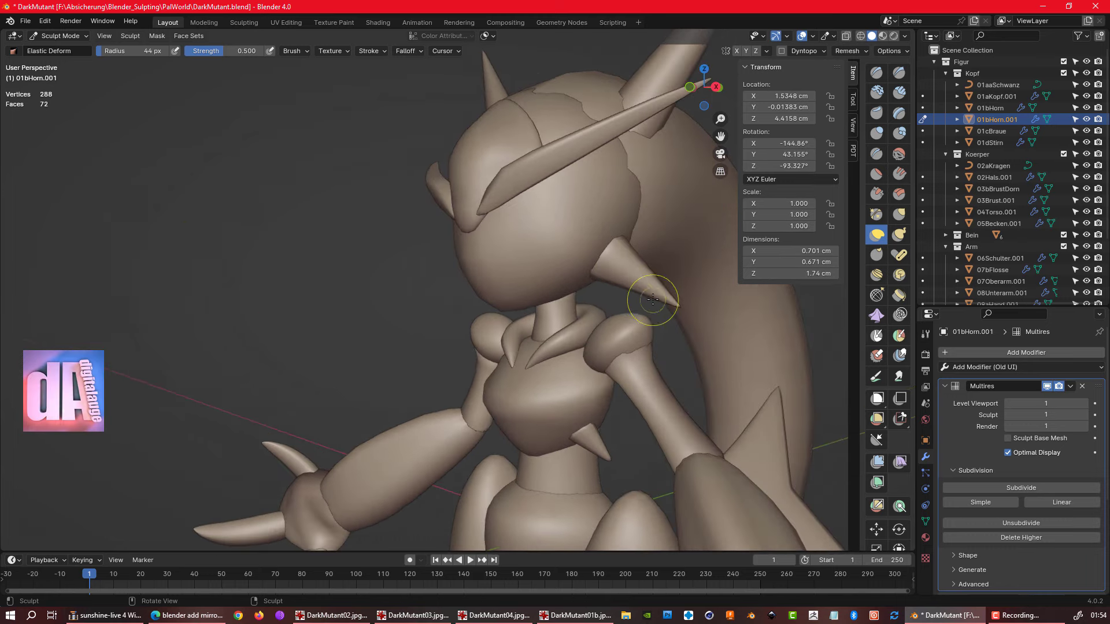
middle_click_drag(653, 299, 656, 273)
key("bracketleft")
key("bracketleft")
key("bracketleft")
left_click_drag(621, 228, 623, 232)
mouse_move(624, 232)
middle_mouse_down()
mouse_move(607, 255)
mouse_move(620, 327)
mouse_move(641, 275)
mouse_move(586, 291)
mouse_move(665, 338)
mouse_move(692, 334)
middle_mouse_up()
scroll(630, 301, "down", 3)
- Inflate the 01bHorn horn slightly thicker with the Inflate brush
key("alt+q")
scroll(642, 275, "up", 4)
key("i")
scroll(642, 275, "down", 3)
scroll(586, 290, "up", 3)
mouse_move(654, 213)
middle_mouse_down()
mouse_move(601, 338)
mouse_move(585, 292)
mouse_move(657, 319)
mouse_move(542, 363)
mouse_move(780, 305)
middle_mouse_up()
scroll(624, 271, "up", 3)
mouse_move(590, 248)
middle_mouse_down()
mouse_move(604, 250)
mouse_move(593, 255)
mouse_move(614, 312)
middle_mouse_up()
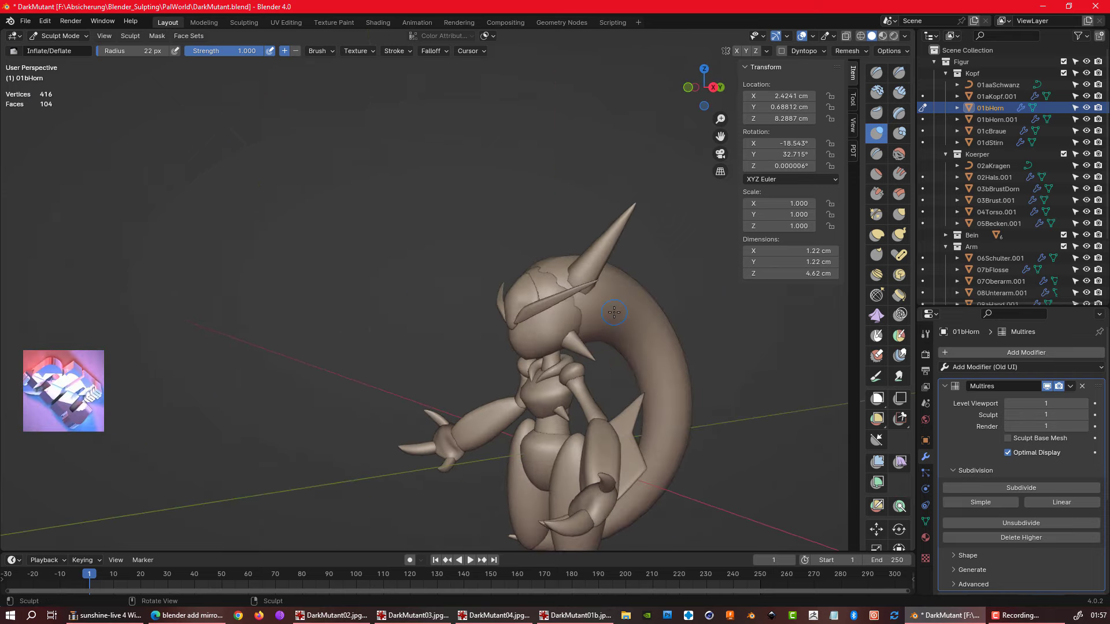
scroll(700, 264, "up", 5)
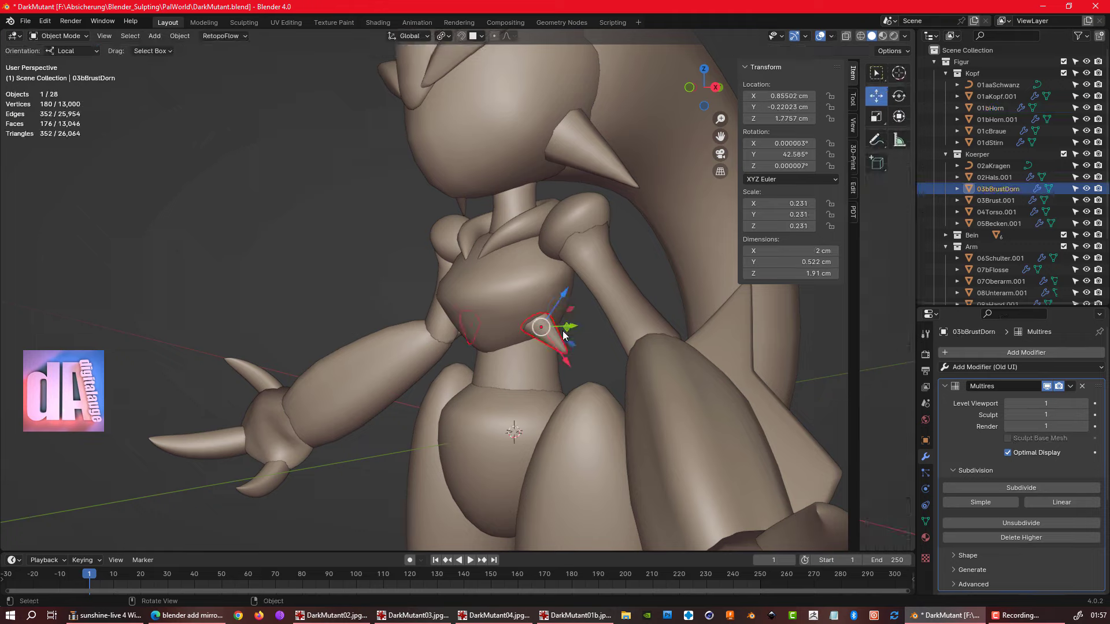
- Enter Sculpt Mode on 01aKopf.001 and subtly reshape the head from side and three-quarter views
middle_click_drag(566, 335, 578, 329)
key("ctrl+Tab")
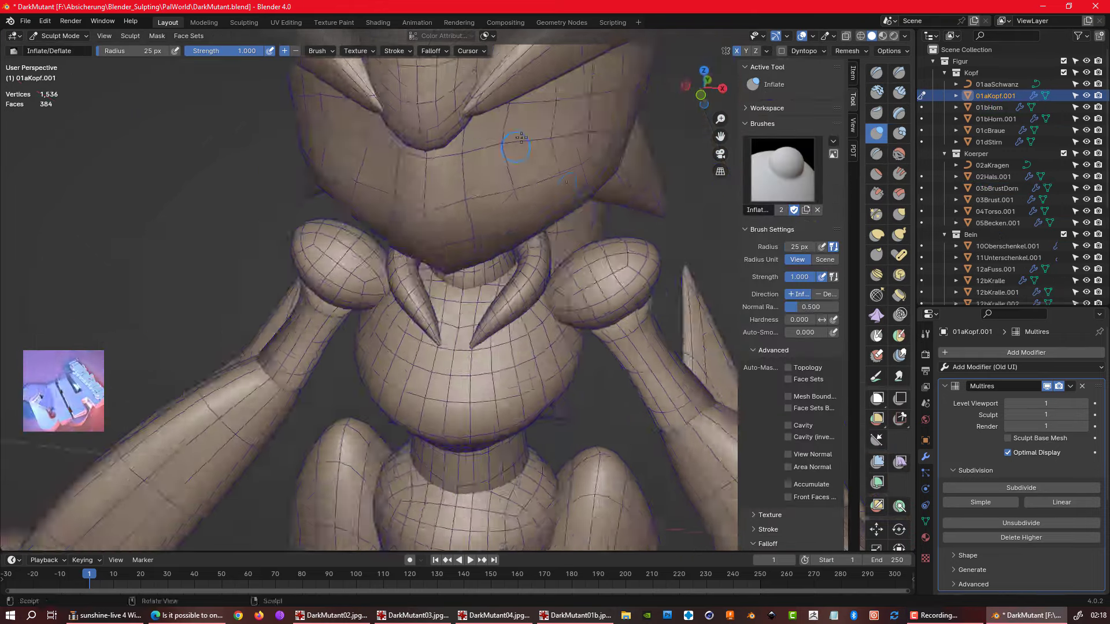
mouse_move(531, 147)
middle_mouse_down()
mouse_move(651, 205)
mouse_move(705, 194)
middle_mouse_up()
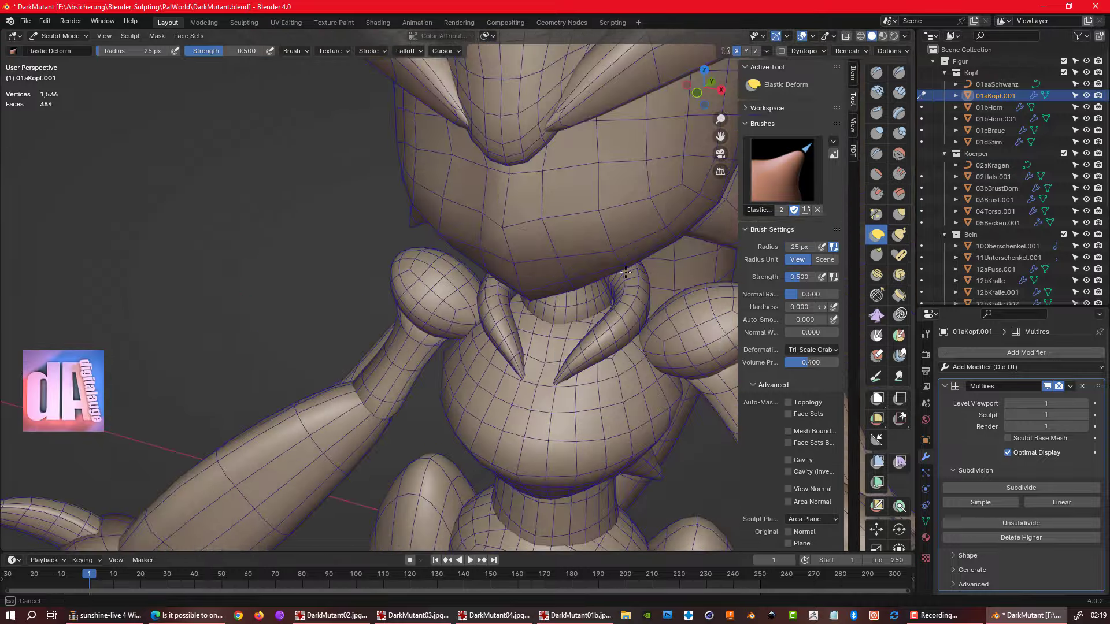
middle_click_drag(705, 194, 583, 231)
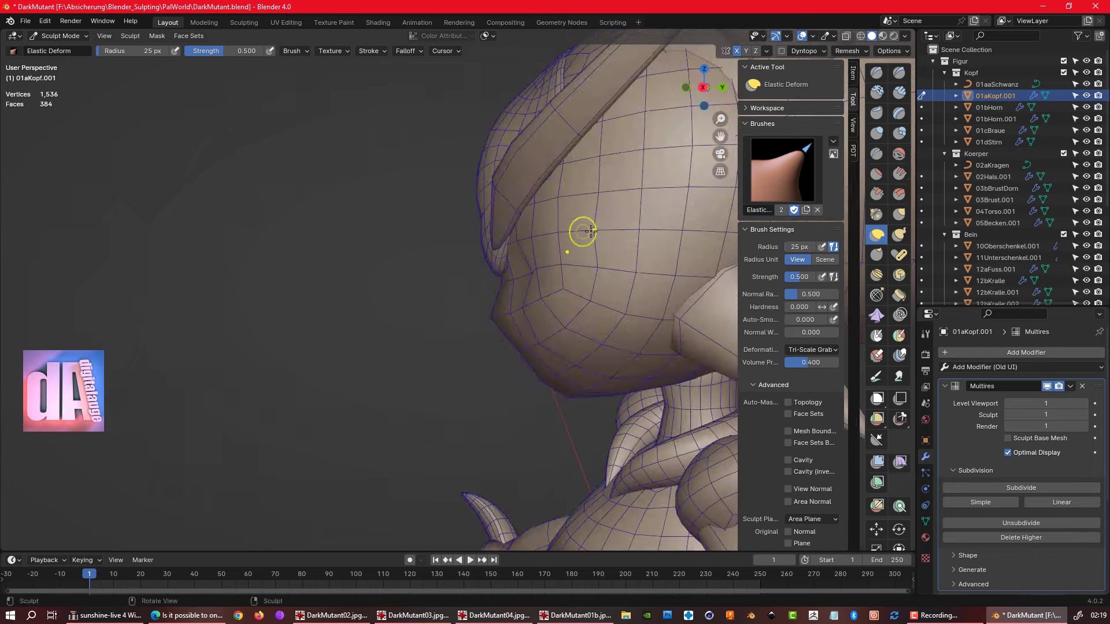
scroll(635, 275, "up", 2)
scroll(635, 275, "down", 2)
middle_click_drag(551, 372, 533, 432)
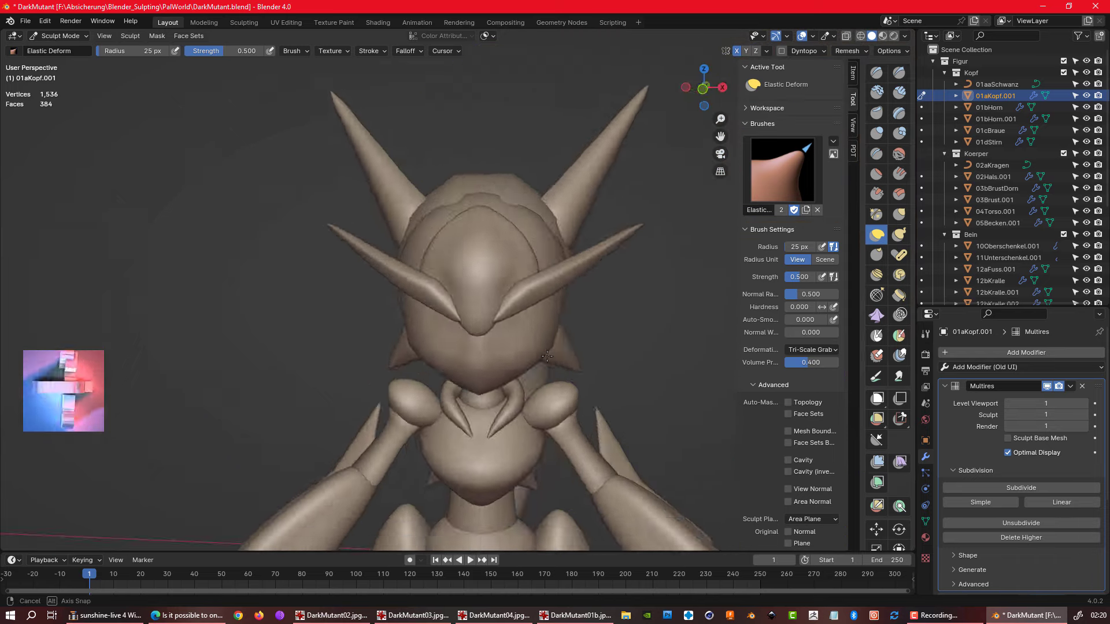
scroll(533, 431, "down", 2)
middle_click_drag(454, 333, 473, 312)
scroll(472, 313, "up", 3)
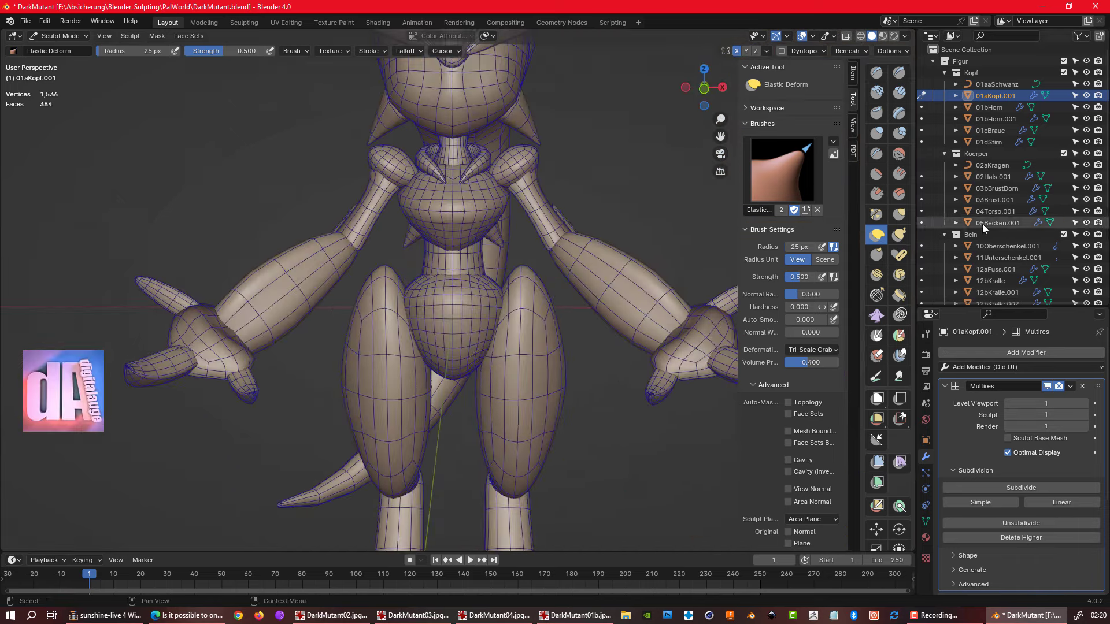
scroll(393, 338, "up", 1)
- Look over the whole figure and torso, ending on the Elastic Deform brush
key("i")
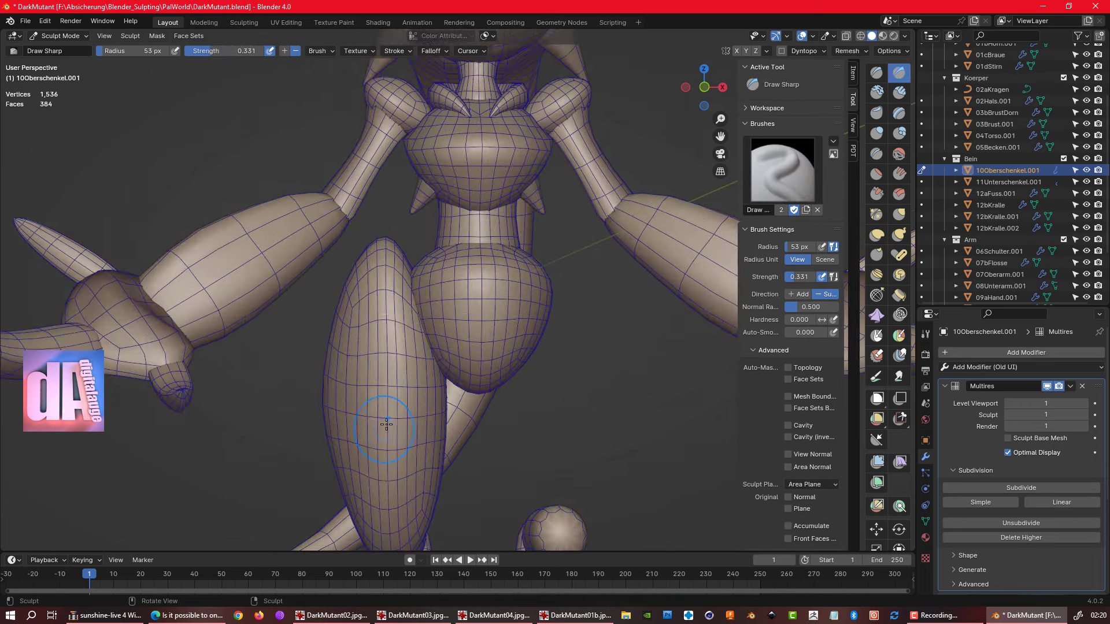
scroll(441, 386, "down", 3)
mouse_move(440, 386)
middle_mouse_down()
mouse_move(481, 456)
mouse_move(506, 459)
mouse_move(509, 329)
middle_mouse_up()
scroll(505, 459, "up", 3)
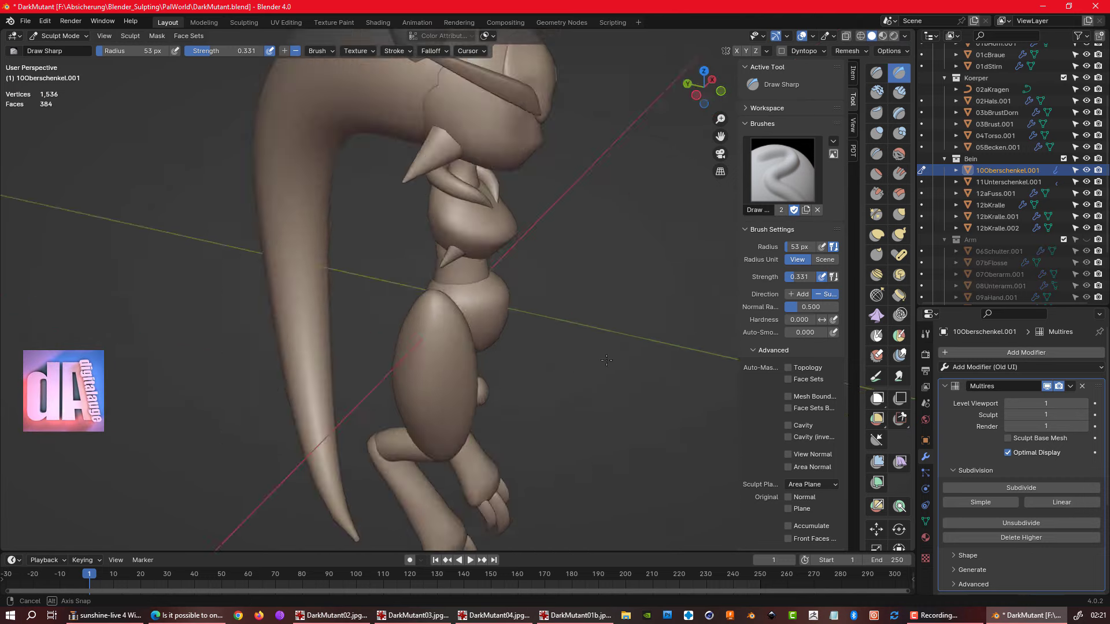
middle_click_drag(492, 217, 468, 371)
key("e")
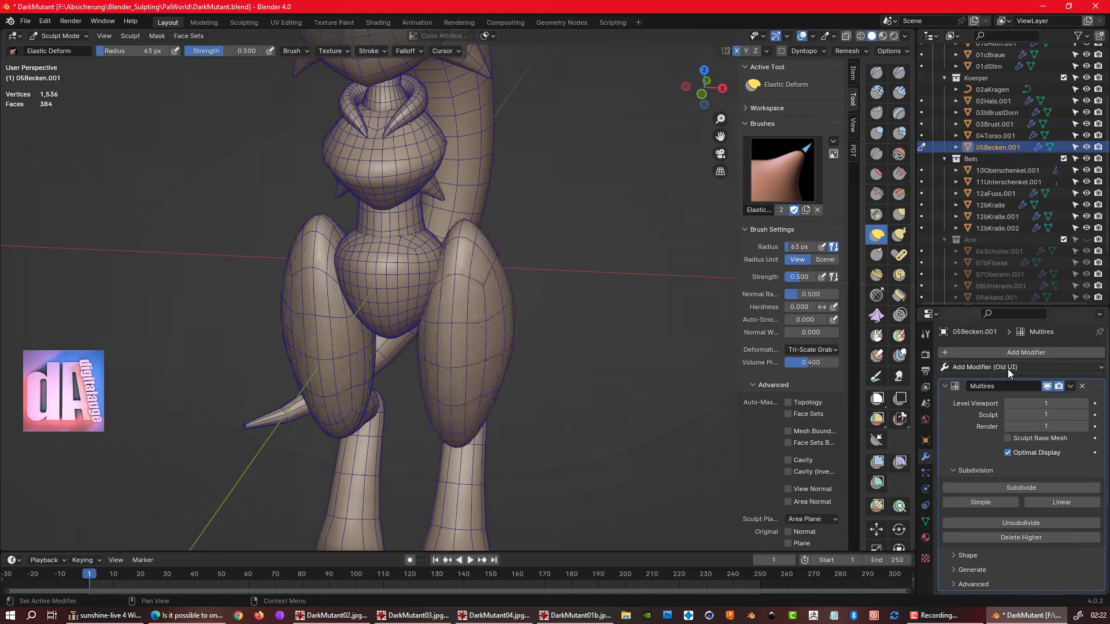
- Toggle the Multires viewport detail off and on, then work the pelvis with Inflate and Elastic Deform
left_click(1047, 386)
key("i")
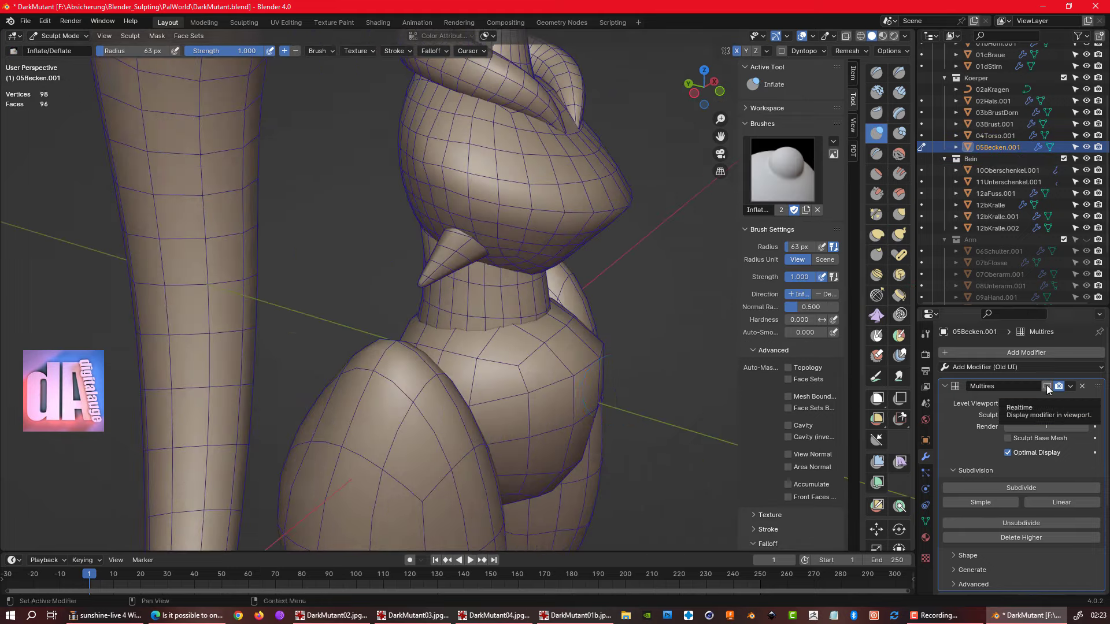
left_click(1047, 386)
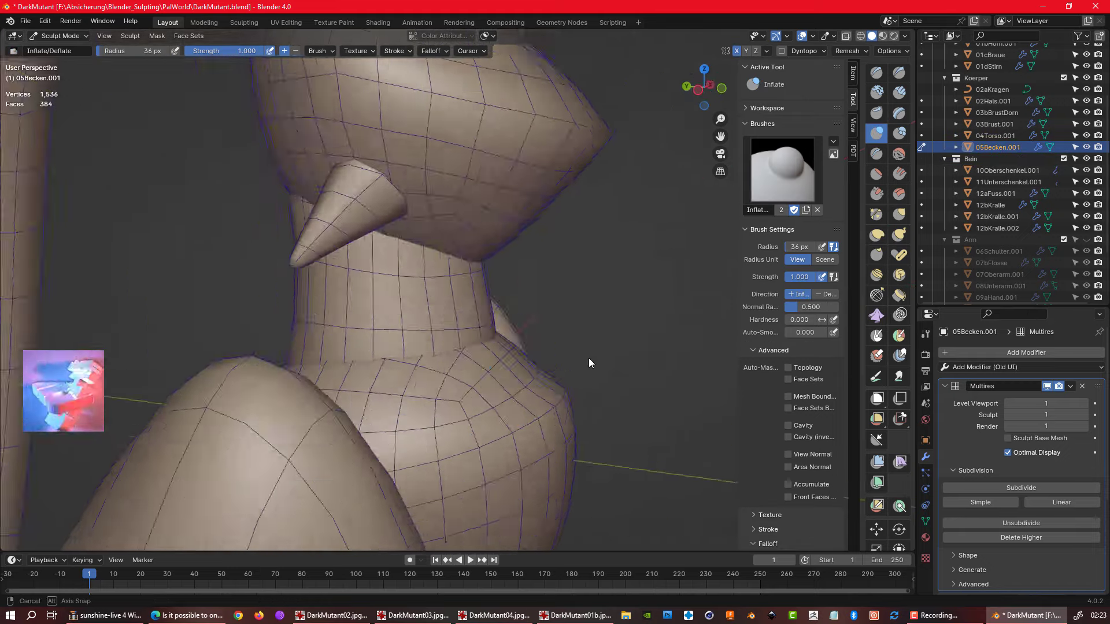
middle_click_drag(555, 373, 524, 423)
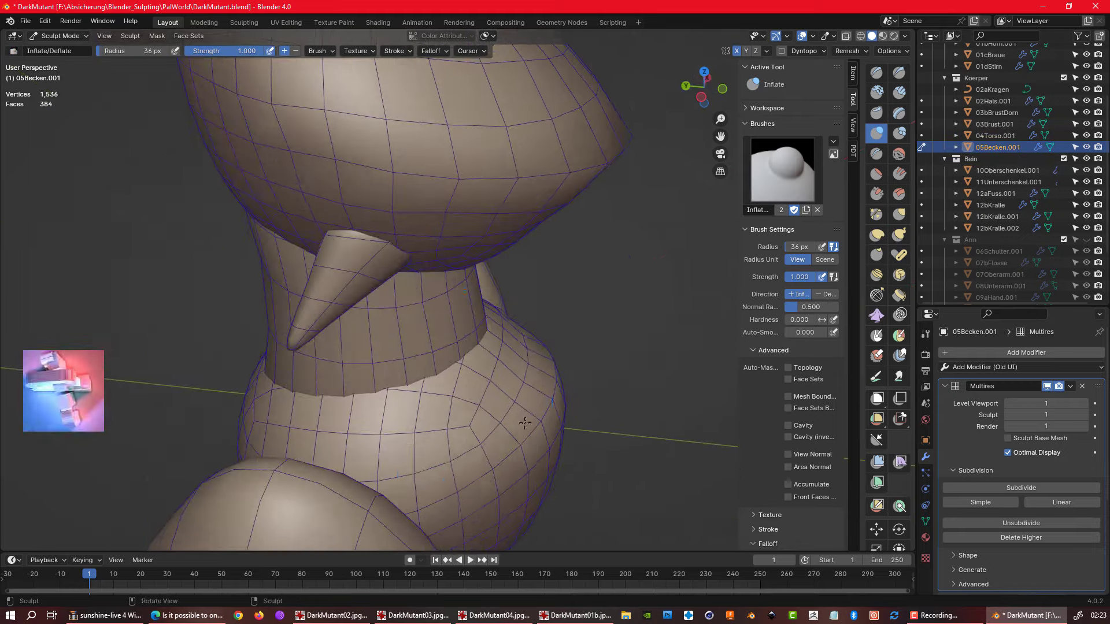
mouse_move(536, 338)
middle_mouse_down()
mouse_move(532, 310)
mouse_move(565, 248)
mouse_move(503, 268)
mouse_move(610, 327)
mouse_move(639, 389)
mouse_move(665, 347)
middle_mouse_up()
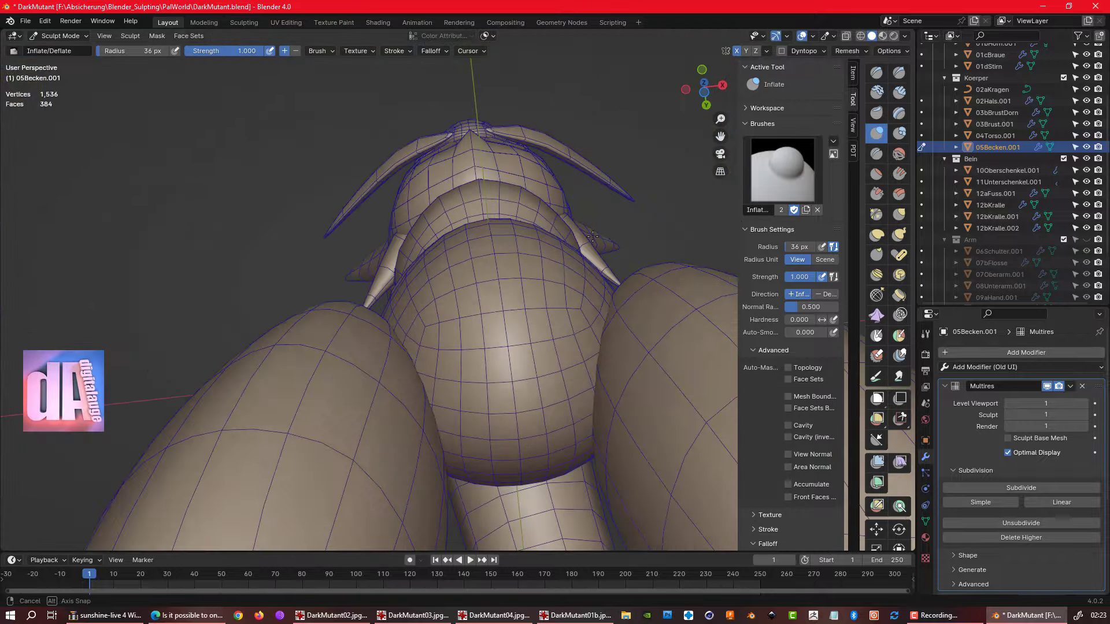
left_click(878, 233)
mouse_move(559, 256)
middle_mouse_down()
mouse_move(561, 203)
mouse_move(548, 276)
mouse_move(555, 366)
mouse_move(441, 375)
middle_mouse_up()
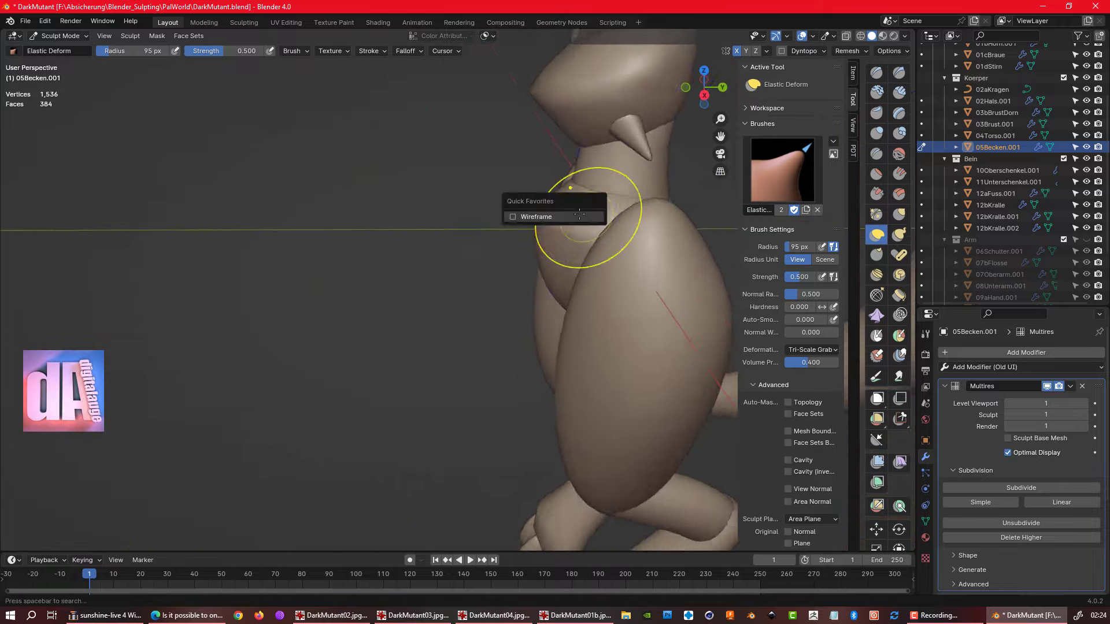
- Turn on the wireframe overlay and inflate the torso while orbiting around it
left_click(579, 216)
mouse_move(580, 217)
middle_mouse_down()
mouse_move(555, 243)
mouse_move(601, 220)
middle_mouse_up()
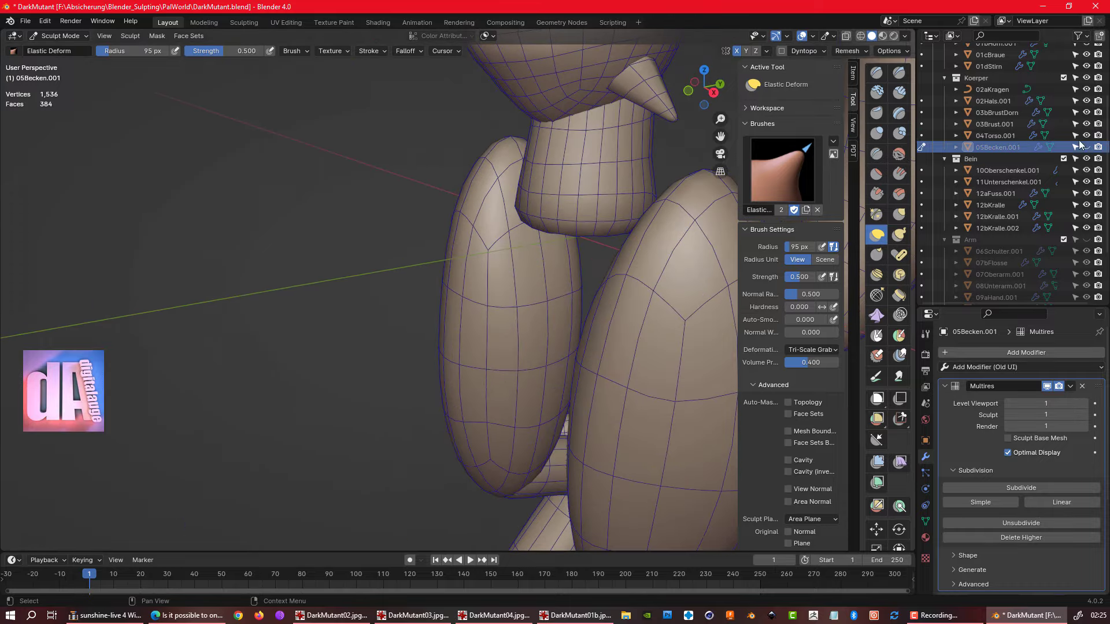
left_click(1079, 137)
key("i")
mouse_move(522, 187)
middle_mouse_down()
mouse_move(537, 229)
mouse_move(640, 216)
mouse_move(534, 211)
mouse_move(551, 324)
mouse_move(636, 268)
mouse_move(558, 295)
mouse_move(594, 208)
mouse_move(631, 171)
mouse_move(747, 157)
middle_mouse_up()
- Return to the pelvis, turn wireframe off via Quick Favorites, and sculpt 06Schulter.001
key("alt+q")
key("q")
left_click(636, 268)
key("ctrl+Tab")
key("KP_Decimal")
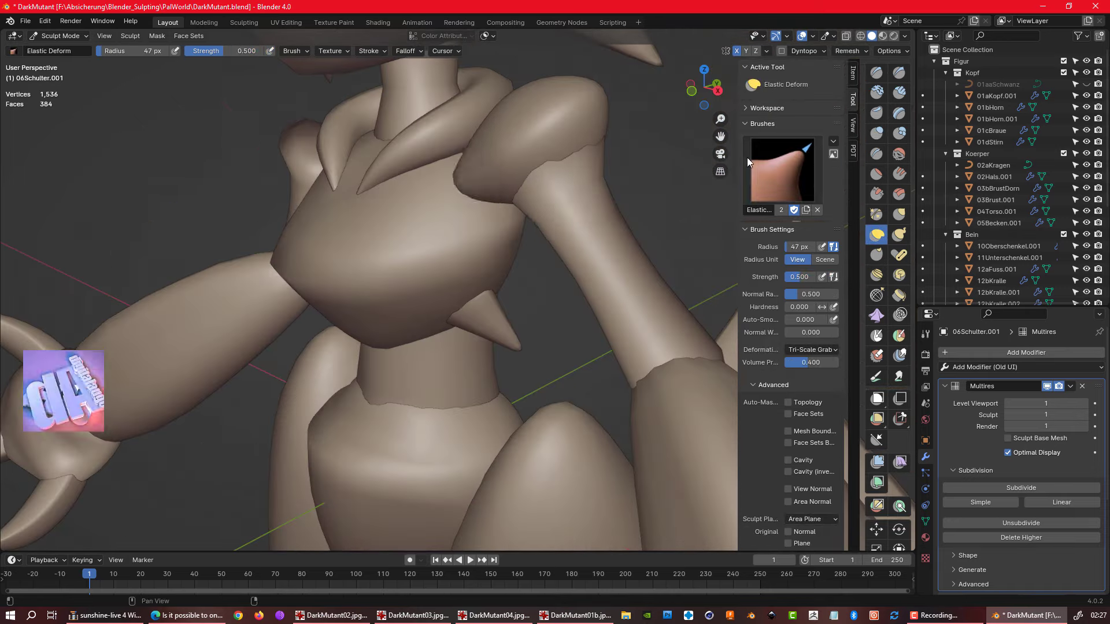
- Orbit and zoom around the whole character, from the front and near the head and shoulder
mouse_move(766, 58)
middle_mouse_down()
mouse_move(540, 186)
mouse_move(582, 228)
middle_mouse_up()
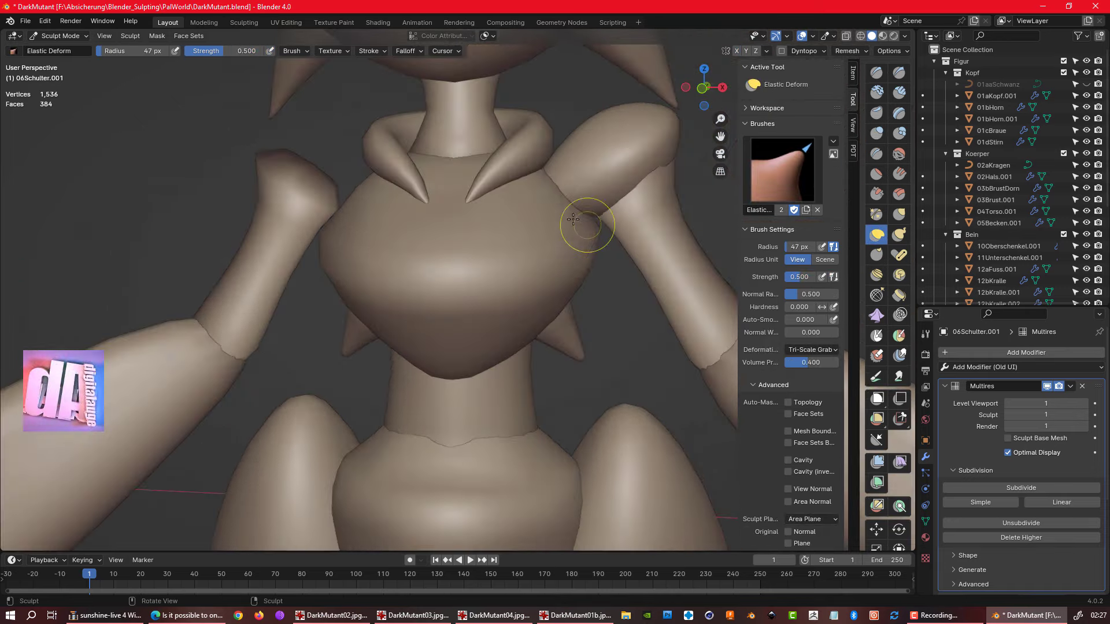
scroll(556, 409, "down", 3)
scroll(556, 409, "down", 3)
middle_click_drag(556, 409, 581, 334)
mouse_move(507, 388)
middle_mouse_down()
mouse_move(467, 248)
mouse_move(520, 237)
mouse_move(605, 243)
mouse_move(556, 260)
middle_mouse_up()
scroll(467, 248, "up", 5)
scroll(606, 243, "down", 2)
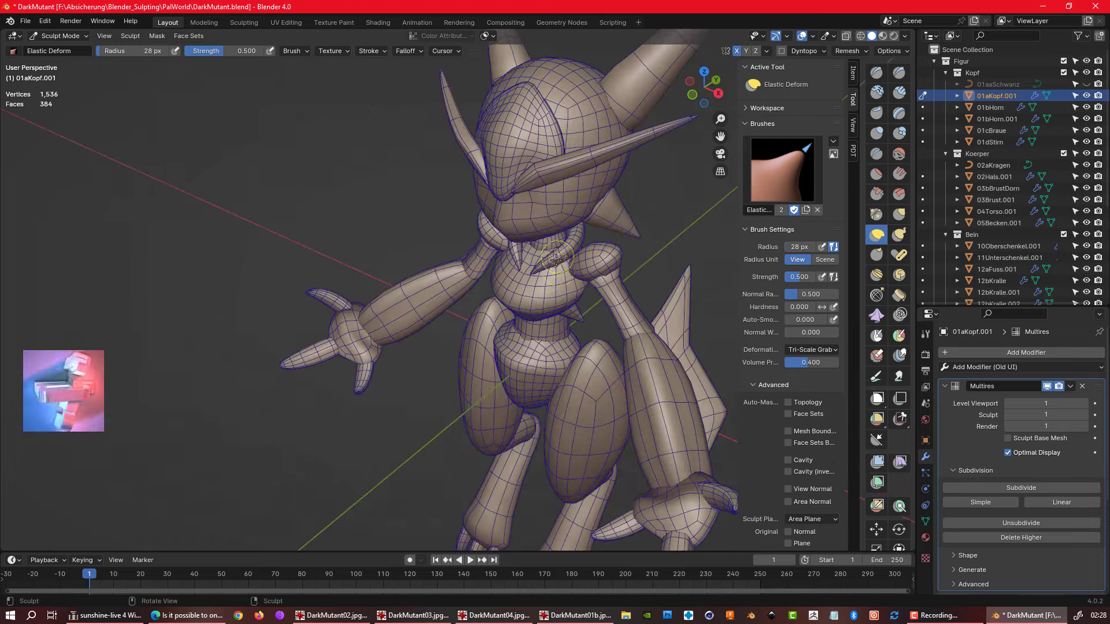
mouse_move(648, 220)
middle_mouse_down()
mouse_move(584, 191)
mouse_move(629, 223)
middle_mouse_up()
- Shrink the brush radius and inspect the head from front, side and below
key("f")
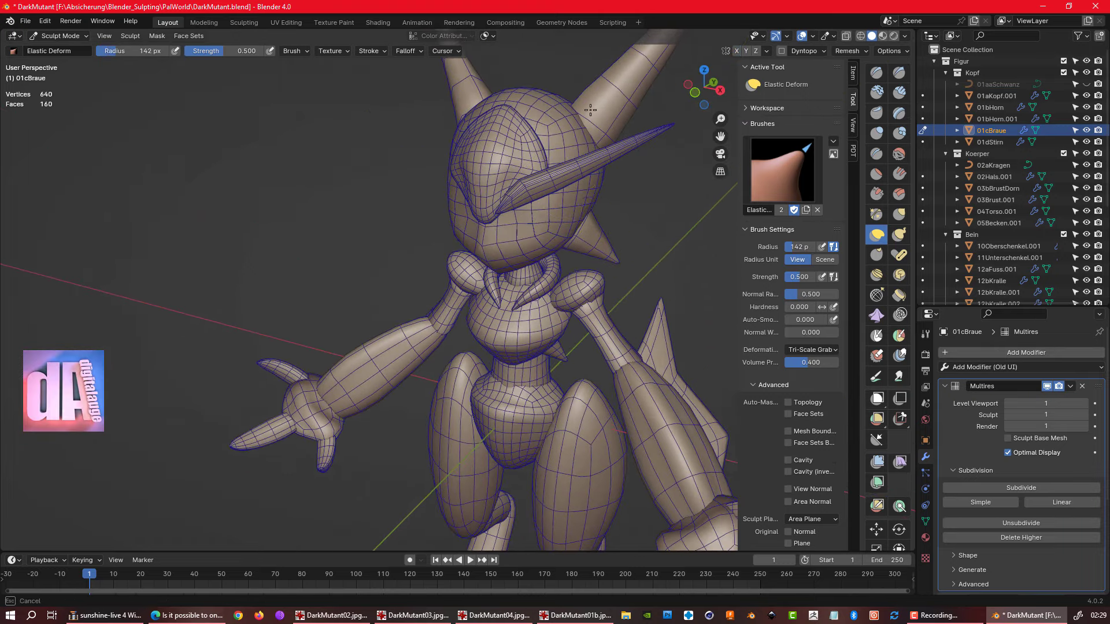
middle_click_drag(606, 139, 574, 269)
mouse_move(538, 233)
middle_mouse_down()
mouse_move(530, 227)
mouse_move(538, 310)
middle_mouse_up()
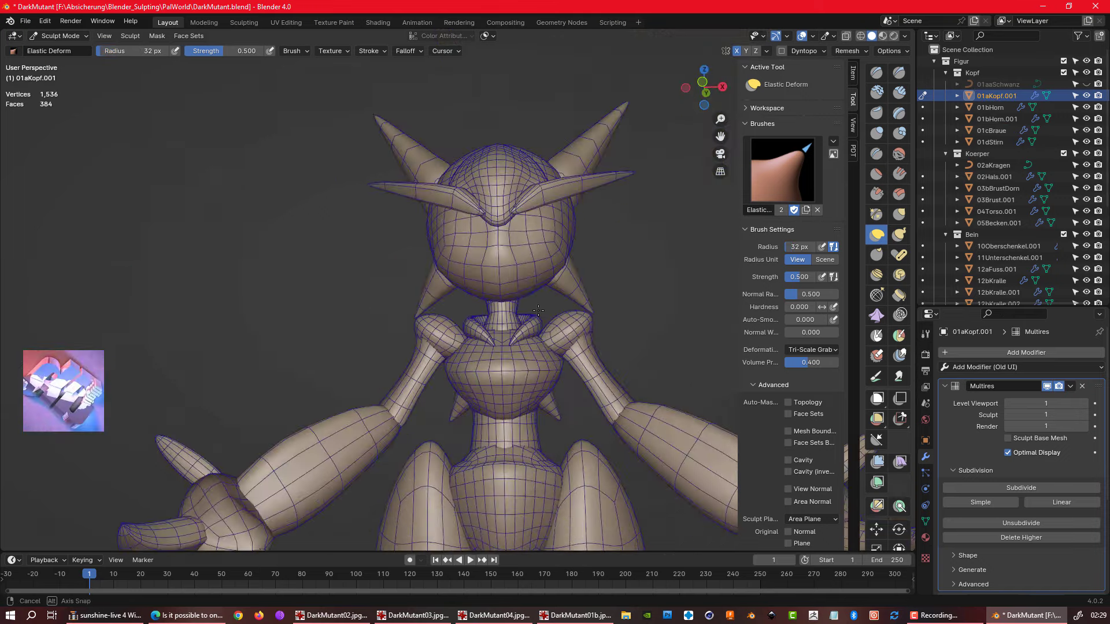
middle_click_drag(573, 270, 491, 278)
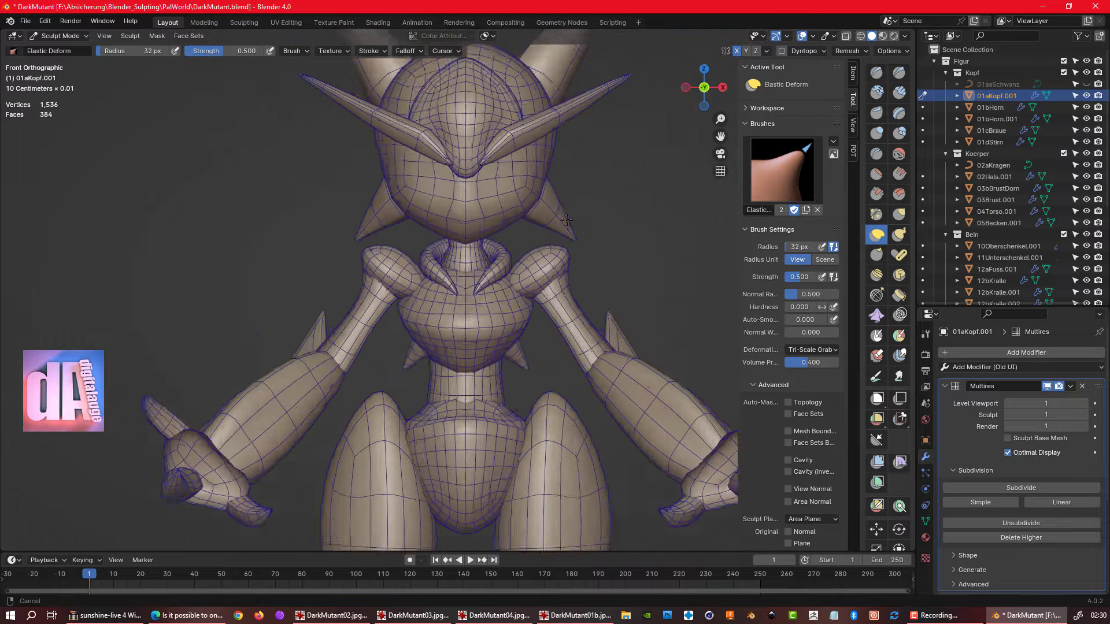
middle_click_drag(492, 270, 566, 260)
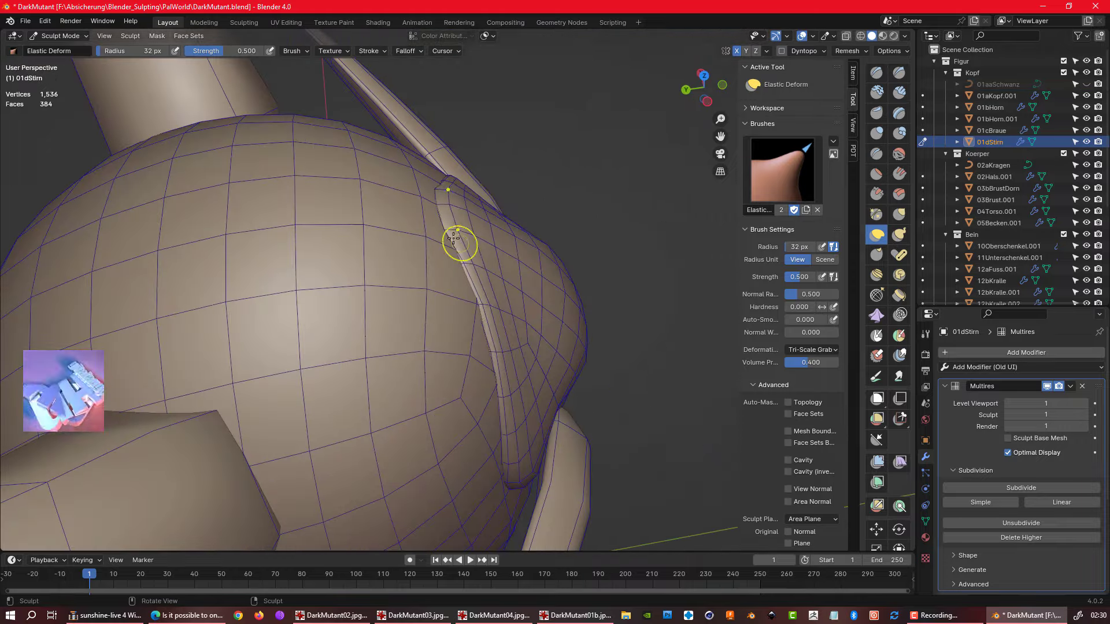
- Inflate the 01dStirn crest over the brow, viewing it from below, front and above
mouse_move(498, 396)
middle_mouse_down()
mouse_move(628, 291)
mouse_move(867, 232)
middle_mouse_up()
key("i")
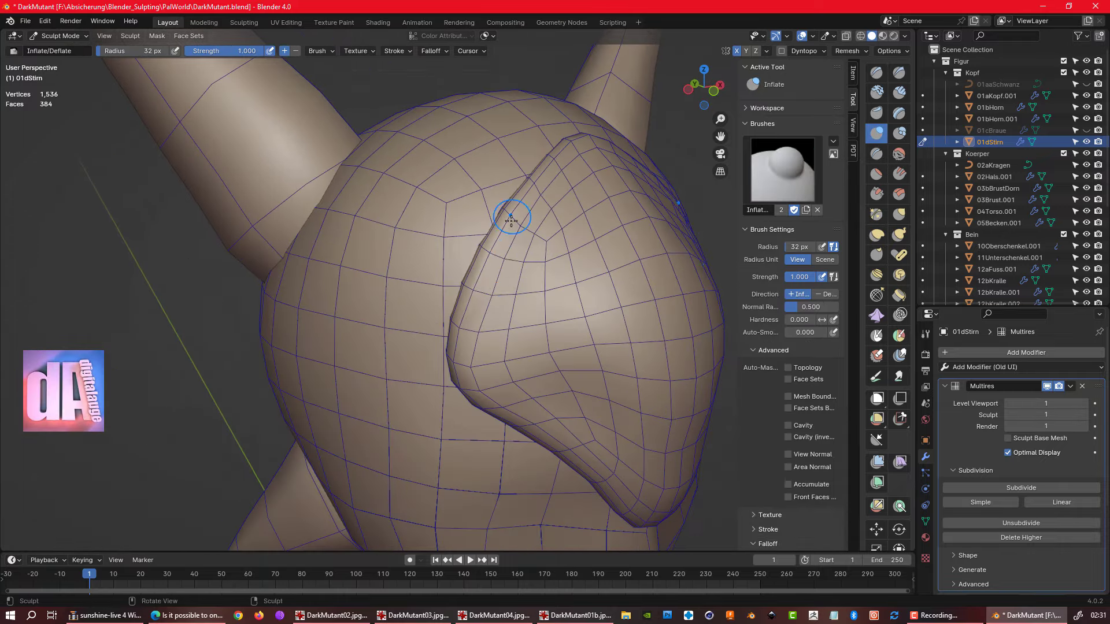
mouse_move(512, 221)
middle_mouse_down()
mouse_move(488, 329)
mouse_move(448, 340)
mouse_move(453, 401)
mouse_move(520, 416)
mouse_move(550, 397)
mouse_move(329, 290)
mouse_move(346, 314)
mouse_move(375, 193)
middle_mouse_up()
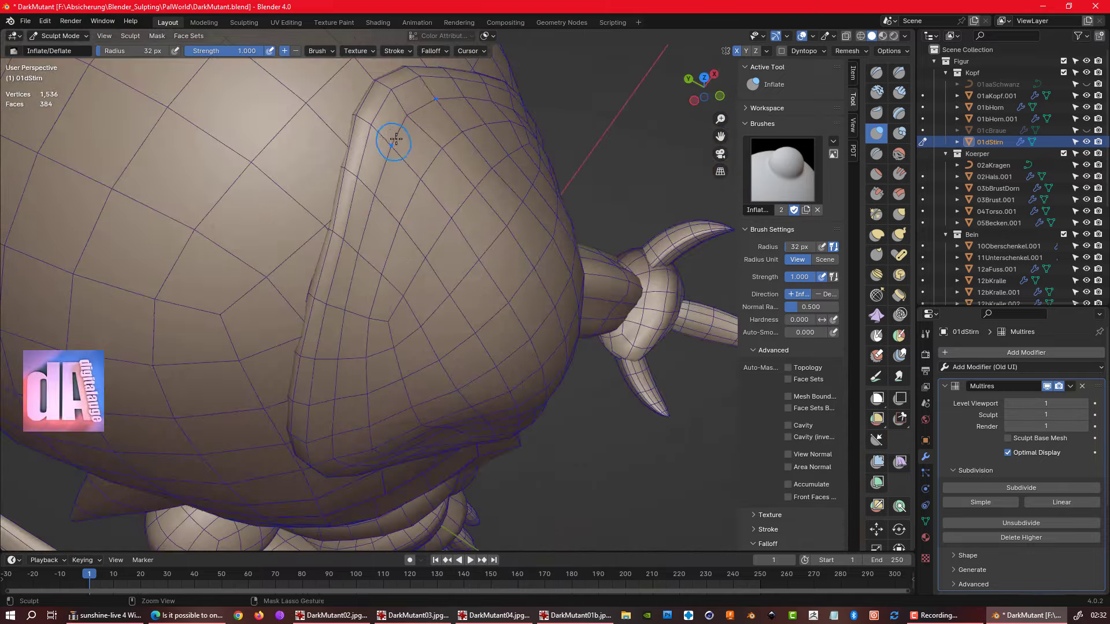
mouse_move(396, 138)
middle_mouse_down()
mouse_move(404, 209)
mouse_move(392, 331)
middle_mouse_up()
mouse_move(438, 283)
middle_mouse_down()
mouse_move(470, 314)
mouse_move(521, 272)
mouse_move(530, 303)
mouse_move(545, 228)
mouse_move(580, 179)
mouse_move(463, 191)
mouse_move(885, 249)
middle_mouse_up()
- Select Inflate and raise the Multires viewport subdivision level on the head
left_click(877, 133)
mouse_move(636, 190)
middle_mouse_down()
mouse_move(574, 174)
mouse_move(561, 214)
mouse_move(559, 229)
mouse_move(629, 252)
middle_mouse_up()
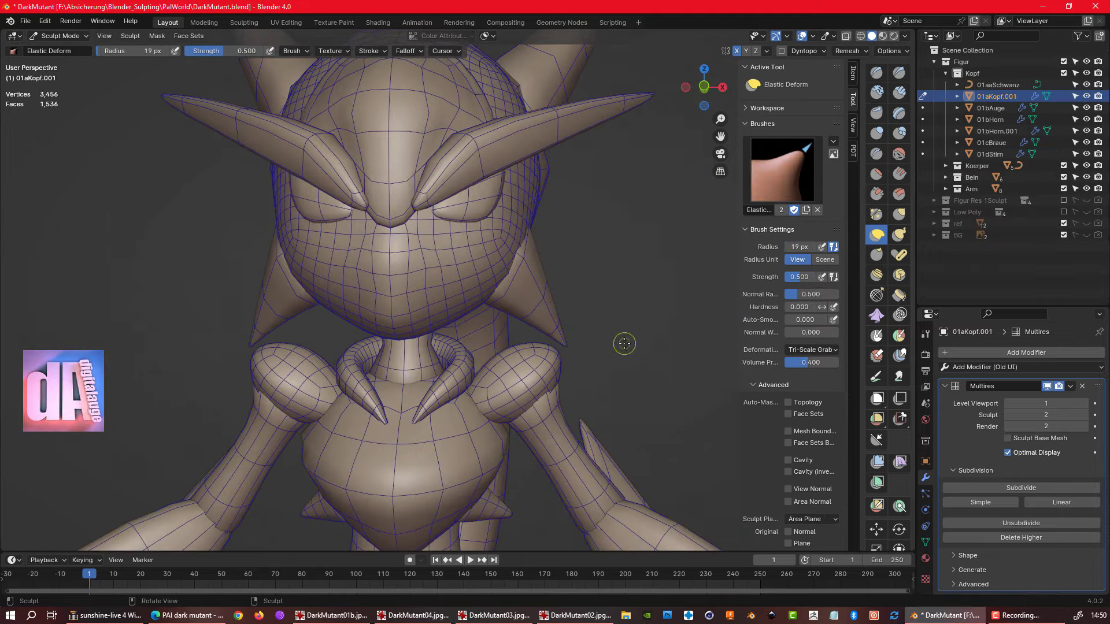
left_click(1087, 406)
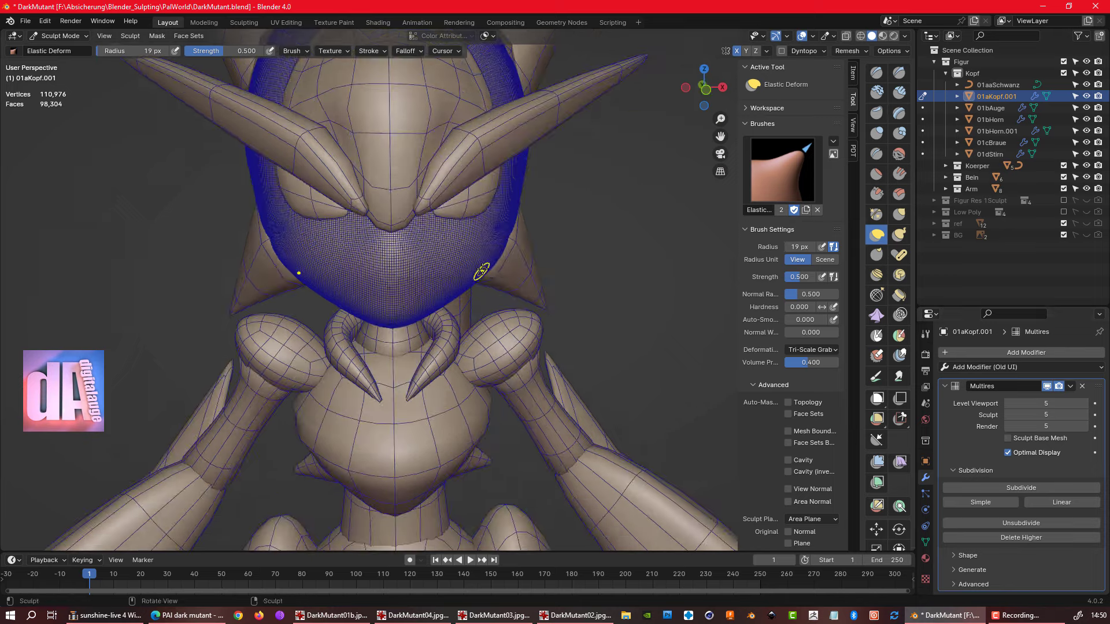
mouse_move(479, 268)
middle_mouse_down()
mouse_move(510, 293)
mouse_move(438, 383)
middle_mouse_up()
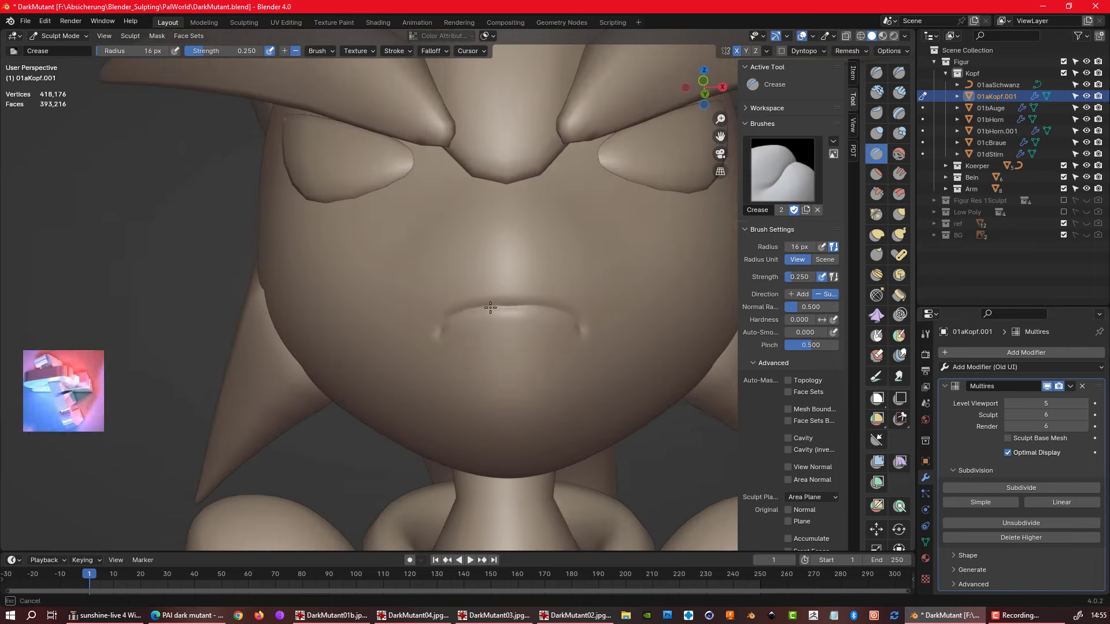
scroll(490, 308, "down", 5)
middle_click_drag(577, 396, 651, 258)
scroll(652, 259, "up", 4)
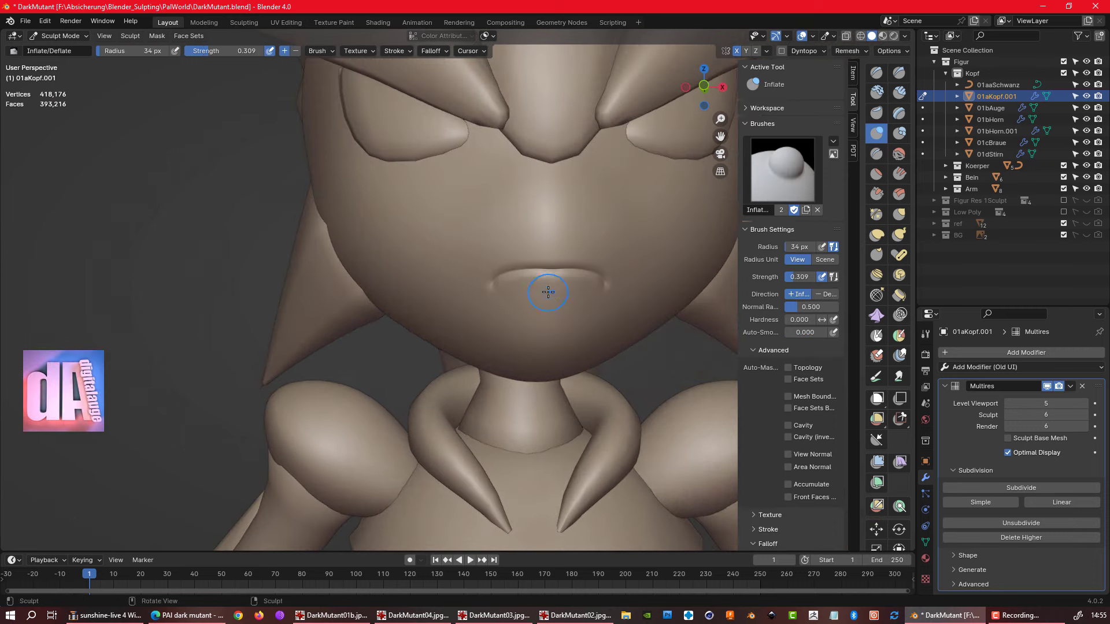
- Sculpt the pouting mouth and lips, checking them in straight Front Orthographic view
mouse_move(549, 304)
middle_mouse_down("shift")
mouse_move(570, 335)
mouse_move(568, 311)
middle_mouse_up("shift")
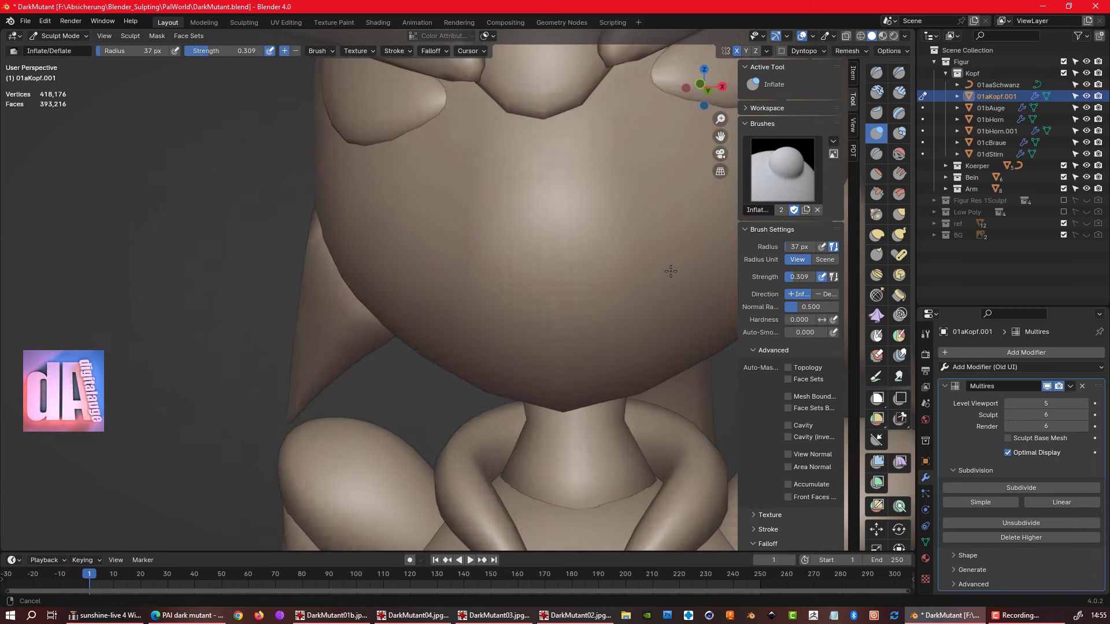
scroll(567, 311, "up", 2)
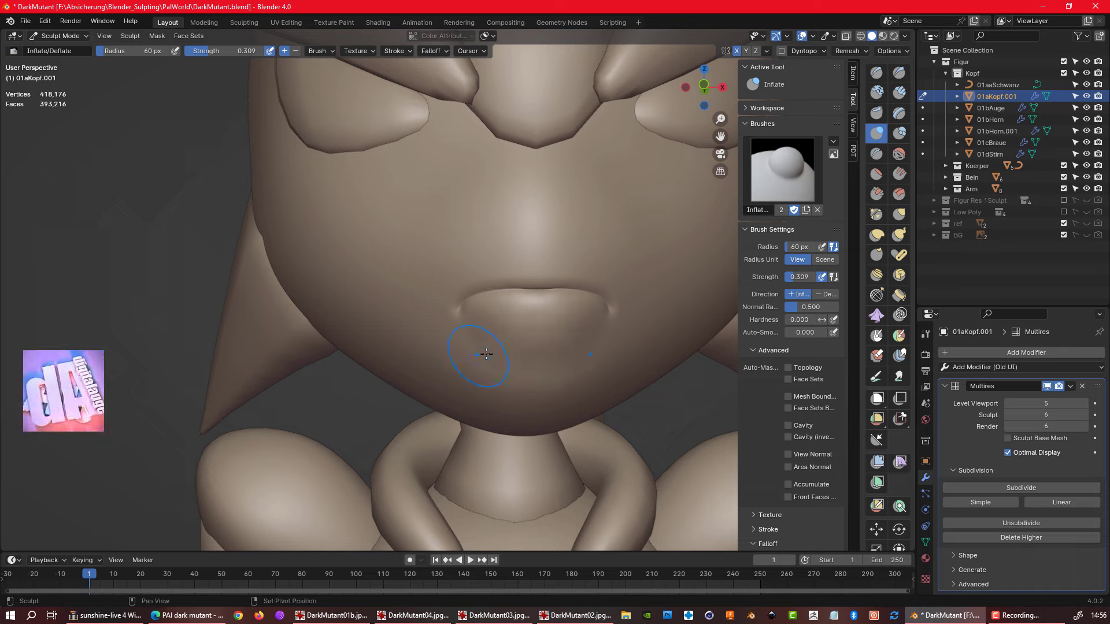
key("KP_1")
scroll(474, 187, "up", 3)
mouse_move(470, 204)
middle_mouse_down()
mouse_move(544, 260)
mouse_move(471, 263)
mouse_move(481, 232)
mouse_move(538, 231)
mouse_move(582, 247)
middle_mouse_up()
scroll(543, 260, "up", 4)
scroll(471, 263, "down", 3)
scroll(481, 229, "up", 2)
scroll(538, 231, "down", 3)
scroll(582, 247, "up", 2)
key("alt+q")
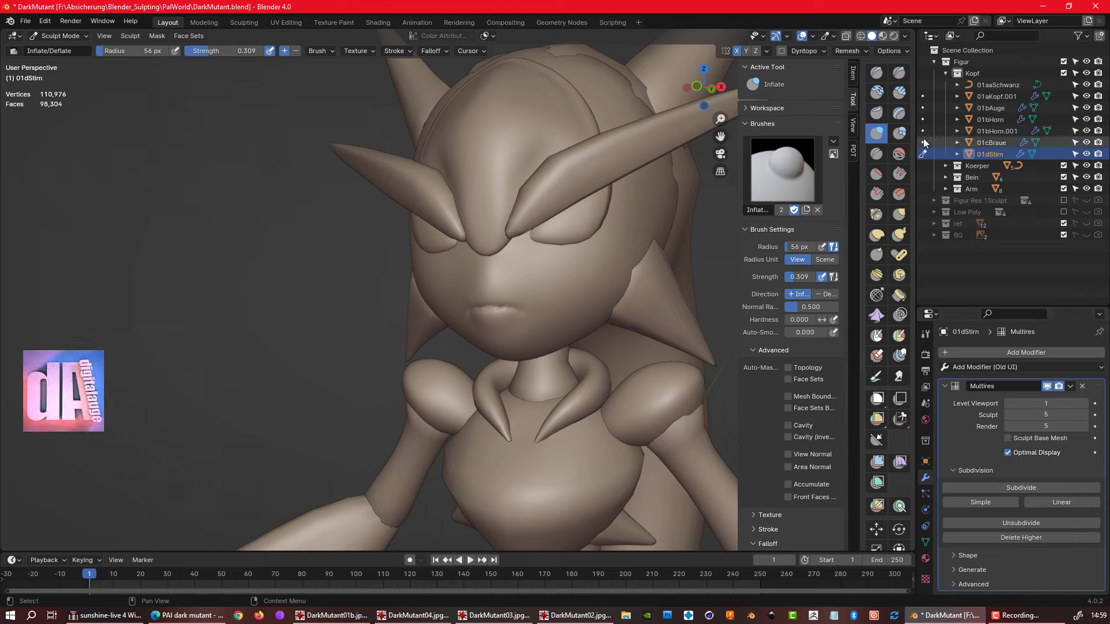
- Return to Object Mode, save the DarkMutant file, and resume on the 01dStirn crest
middle_click_drag(521, 300, 539, 340)
key("ctrl+Tab")
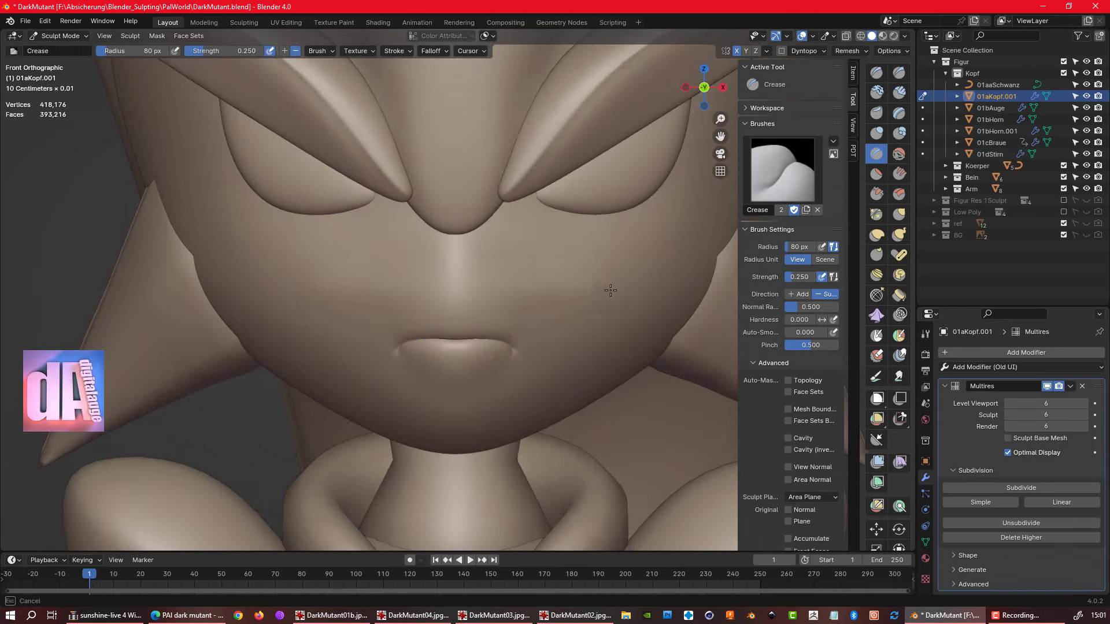
scroll(610, 290, "down", 5)
mouse_move(610, 290)
middle_mouse_down()
mouse_move(636, 283)
mouse_move(585, 305)
mouse_move(669, 289)
mouse_move(619, 322)
mouse_move(481, 258)
mouse_move(402, 354)
mouse_move(490, 377)
mouse_move(520, 322)
mouse_move(590, 347)
middle_mouse_up()
key("KP_1")
key("ctrl+s")
key("ctrl+z")
scroll(462, 362, "down", 3)
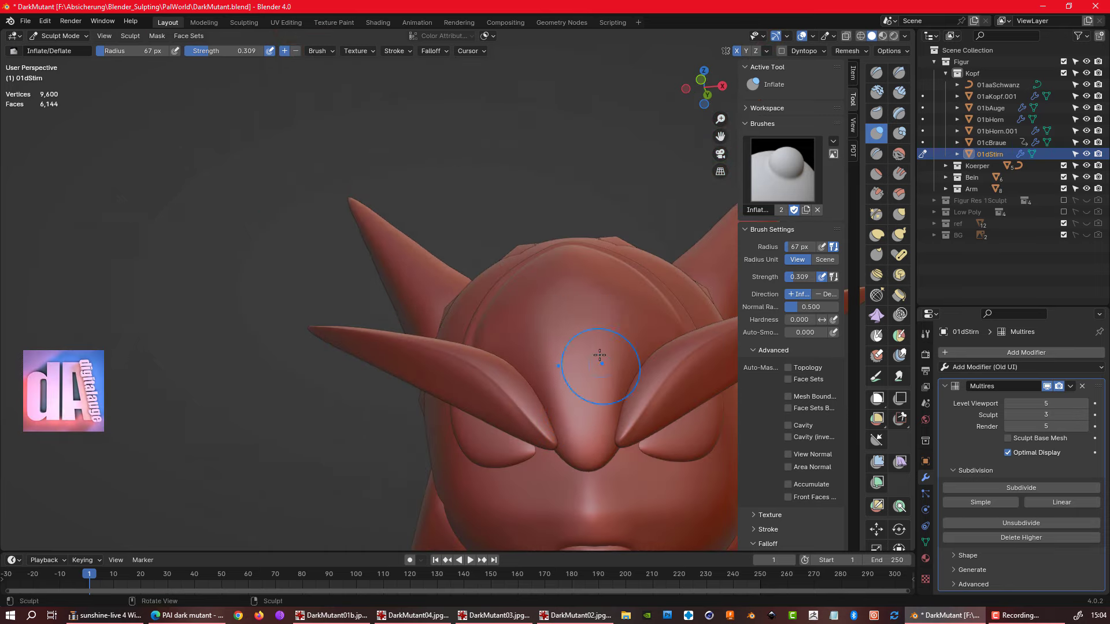
- Reshape the 01aKopf.001 head with Elastic Deform and Inflate from close side views
scroll(650, 309, "down", 3)
middle_click_drag(578, 301, 518, 280)
scroll(518, 280, "up", 4)
key("e")
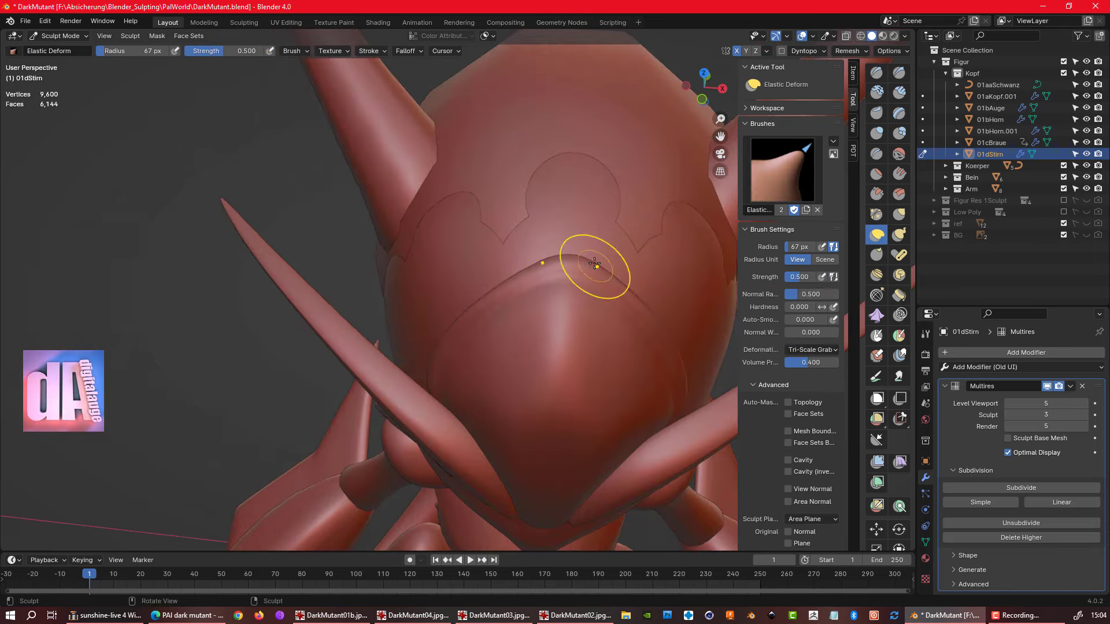
mouse_move(594, 263)
middle_mouse_down()
mouse_move(689, 317)
mouse_move(571, 309)
mouse_move(526, 290)
mouse_move(609, 297)
mouse_move(582, 335)
middle_mouse_up()
key("i")
scroll(582, 335, "up", 3)
- Crease the forehead and front of the head with the Crease brush
key("shift+c")
scroll(520, 247, "up", 3)
mouse_move(520, 248)
middle_mouse_down()
mouse_move(564, 165)
mouse_move(483, 179)
middle_mouse_up()
scroll(419, 216, "up", 3)
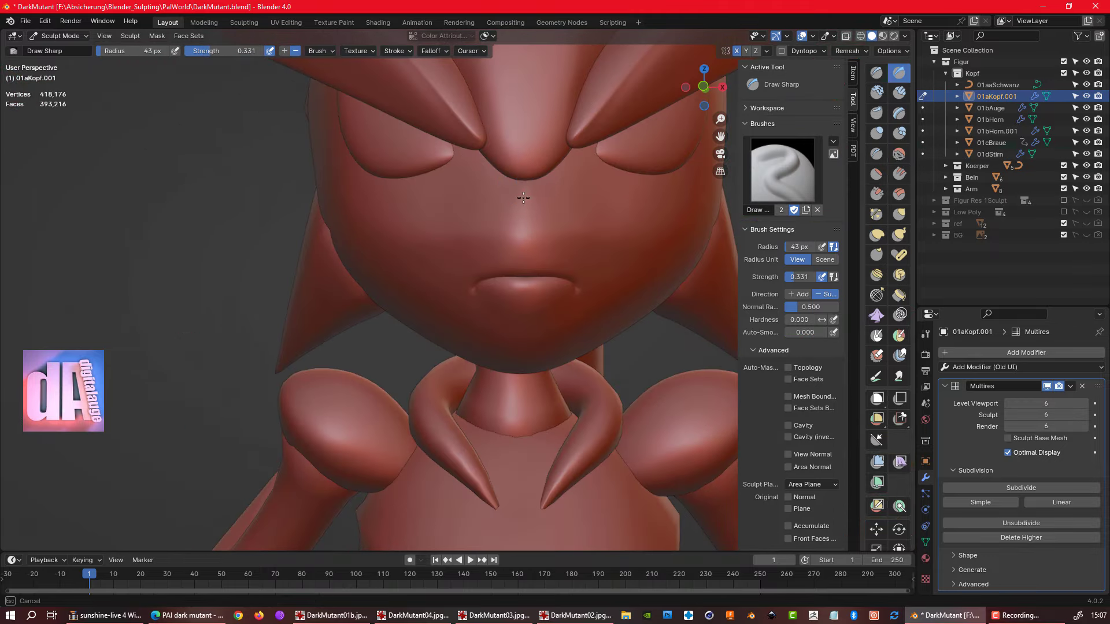
mouse_move(544, 257)
middle_mouse_down()
mouse_move(582, 258)
mouse_move(544, 243)
middle_mouse_up()
scroll(550, 218, "up", 3)
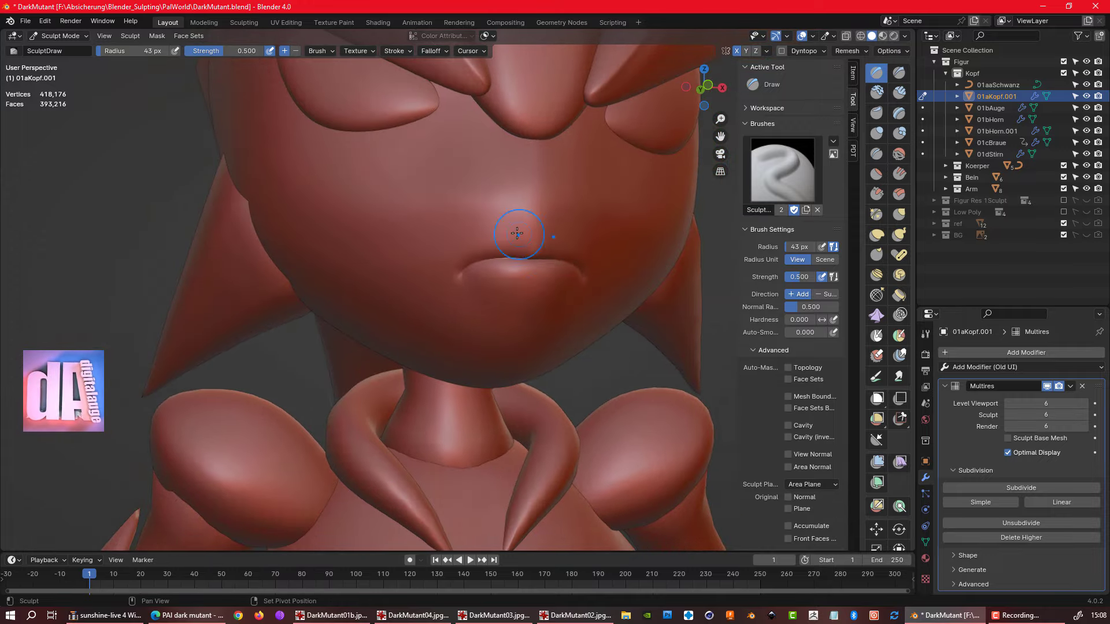
scroll(526, 262, "up", 2)
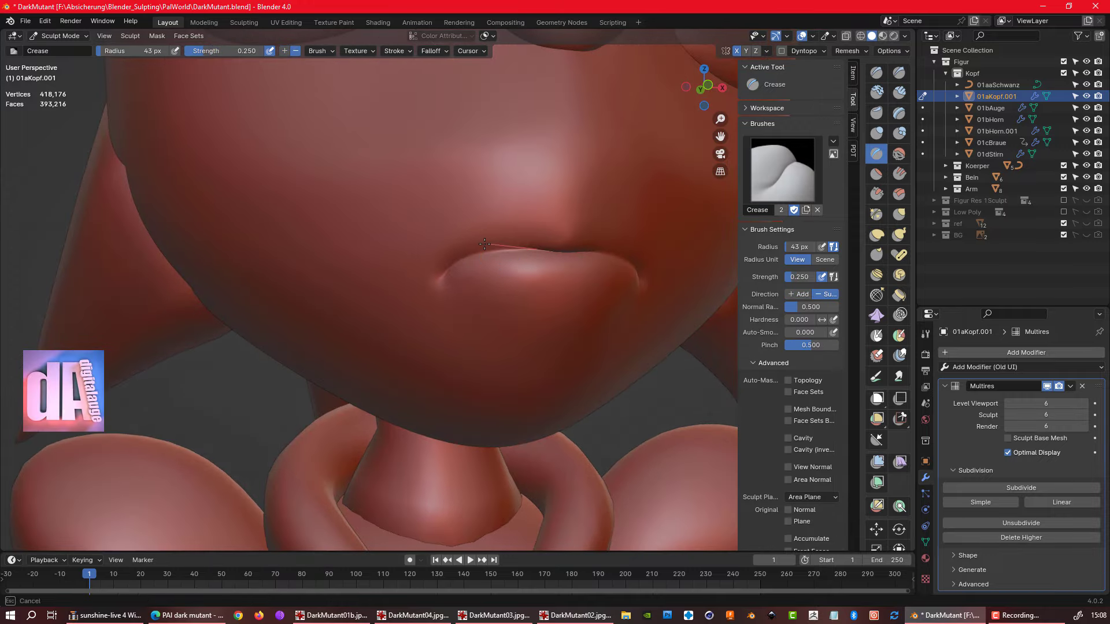
scroll(521, 271, "down", 4)
- Continue creasing around the lips and chin, then between the 12aFuss.001 toes
mouse_move(555, 297)
middle_mouse_down()
mouse_move(561, 308)
mouse_move(483, 241)
mouse_move(534, 340)
middle_mouse_up()
scroll(512, 277, "up", 4)
scroll(497, 270, "down", 3)
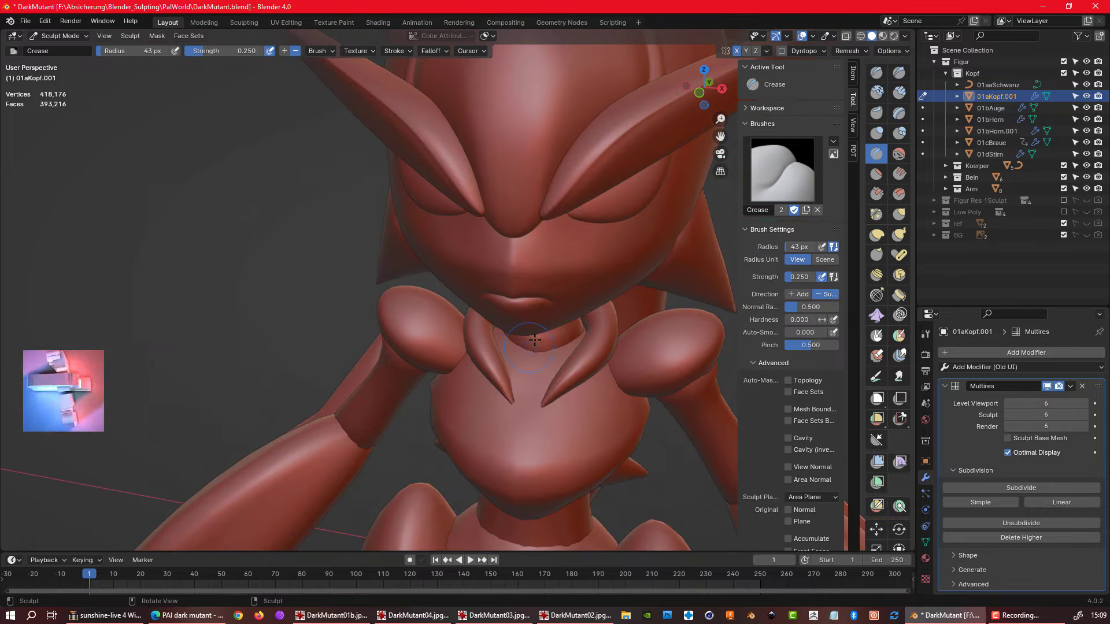
scroll(607, 249, "up", 5)
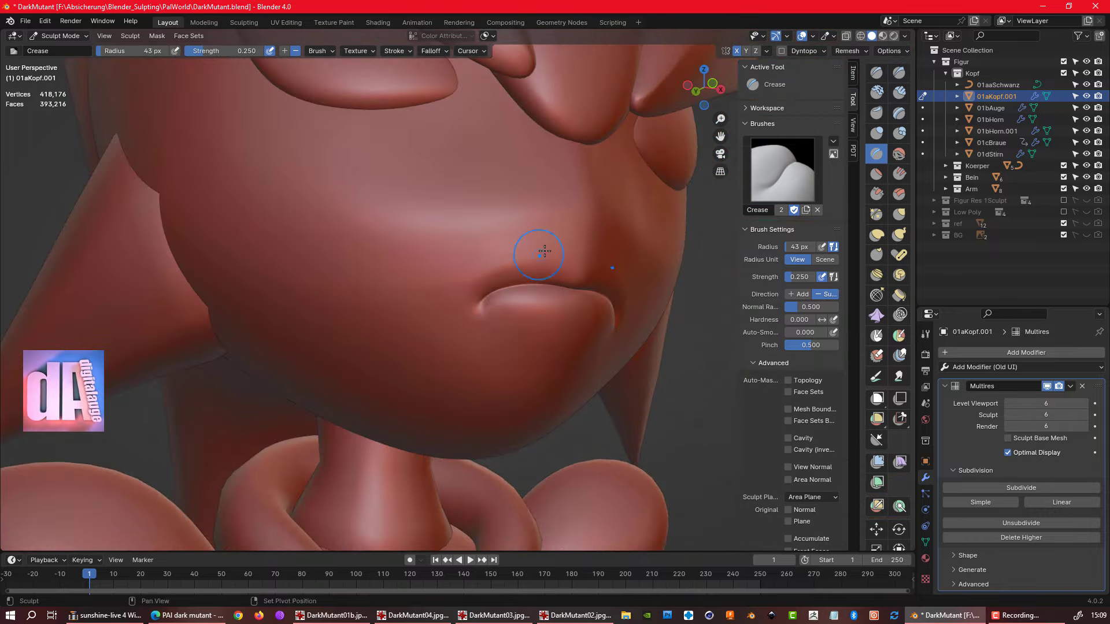
middle_click_drag(545, 251, 576, 285)
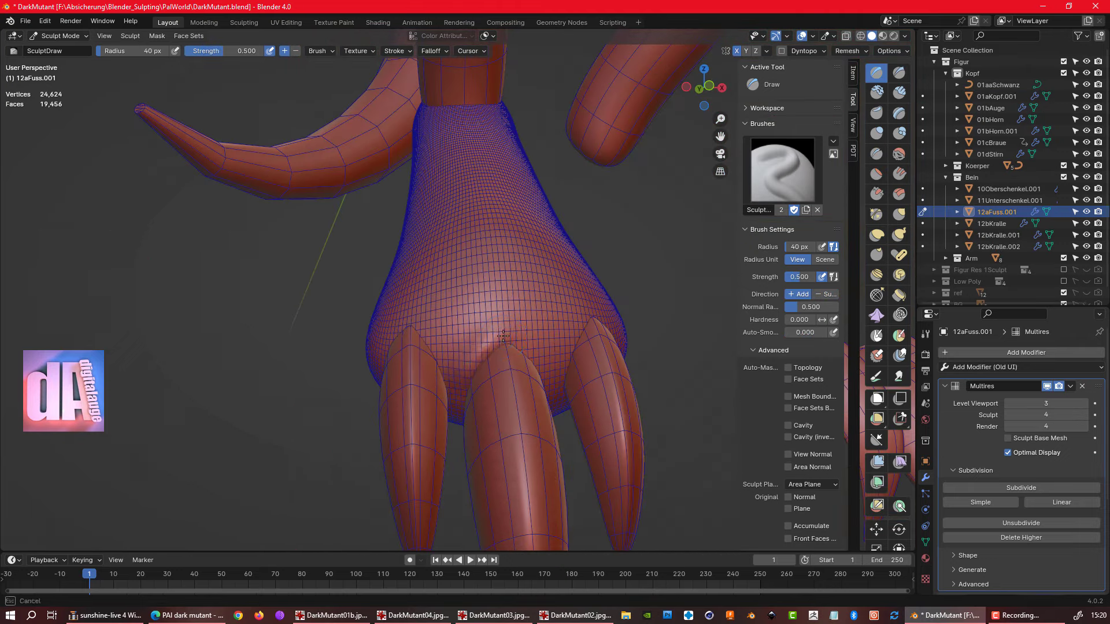
mouse_move(503, 335)
middle_mouse_down()
mouse_move(665, 356)
mouse_move(457, 336)
mouse_move(566, 359)
mouse_move(544, 346)
mouse_move(527, 389)
middle_mouse_up()
scroll(481, 345, "down", 3)
scroll(506, 345, "up", 2)
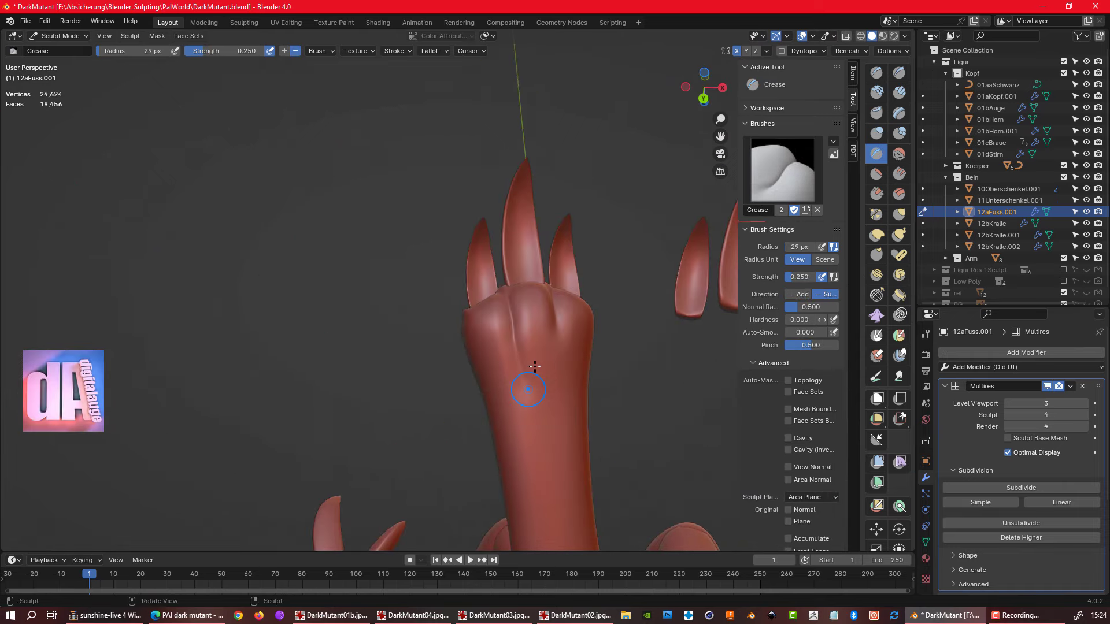
- Sculpt the 12aFuss.001 foot where the claws attach, viewing it from side and below
middle_click_drag(535, 431, 461, 319)
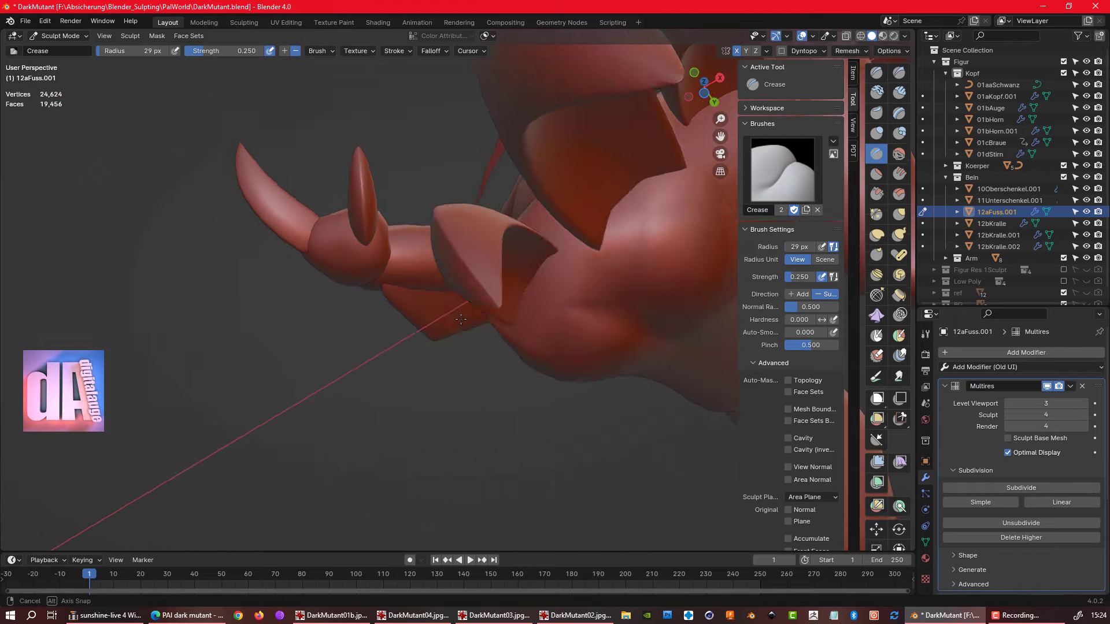
mouse_move(671, 184)
middle_mouse_down()
mouse_move(554, 284)
mouse_move(495, 386)
mouse_move(584, 281)
middle_mouse_up()
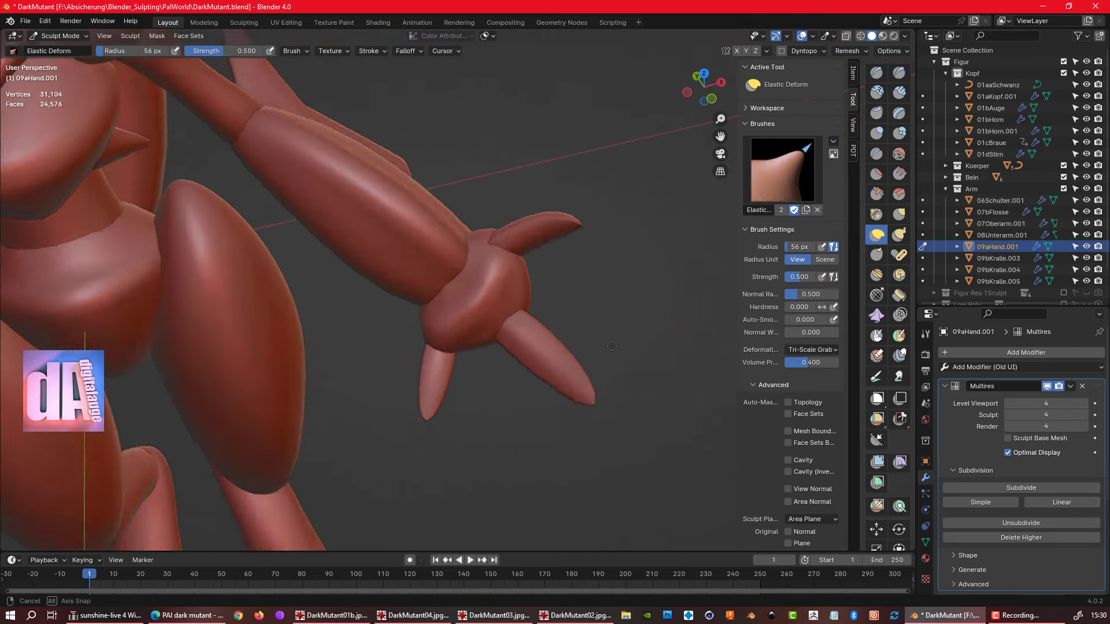
middle_click_drag(612, 345, 514, 315)
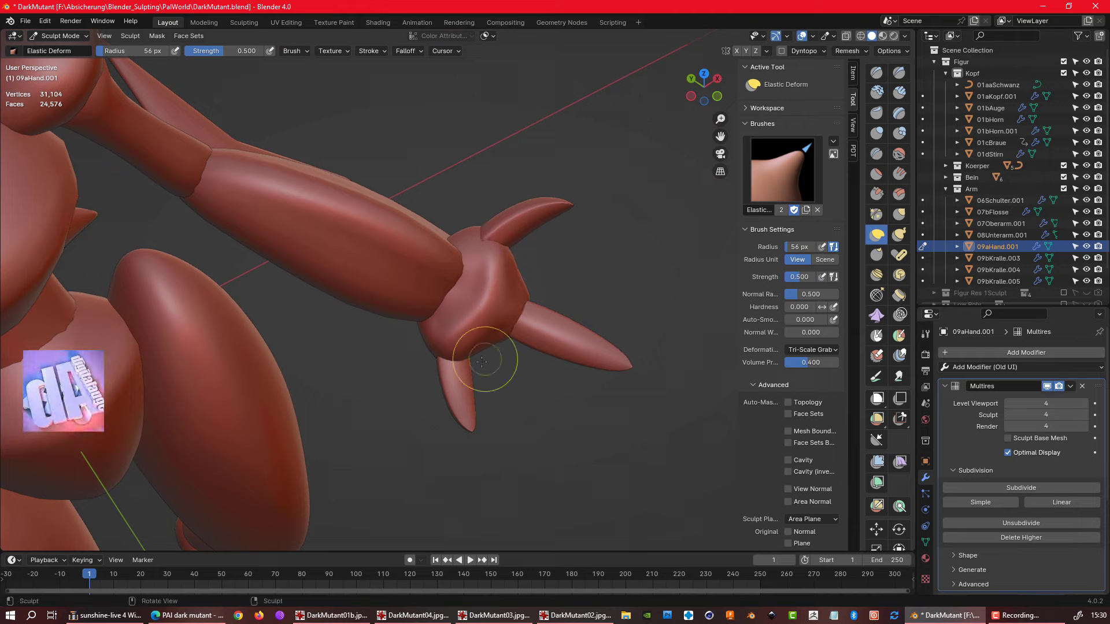
scroll(482, 362, "down", 3)
mouse_move(470, 193)
middle_mouse_down()
mouse_move(477, 342)
mouse_move(532, 256)
mouse_move(445, 163)
mouse_move(335, 399)
mouse_move(376, 223)
middle_mouse_up()
scroll(477, 342, "up", 5)
- Sculpt the 09aHand.001 knuckles and claw joints with the Draw brush
key("x")
middle_click_drag(418, 287, 418, 309)
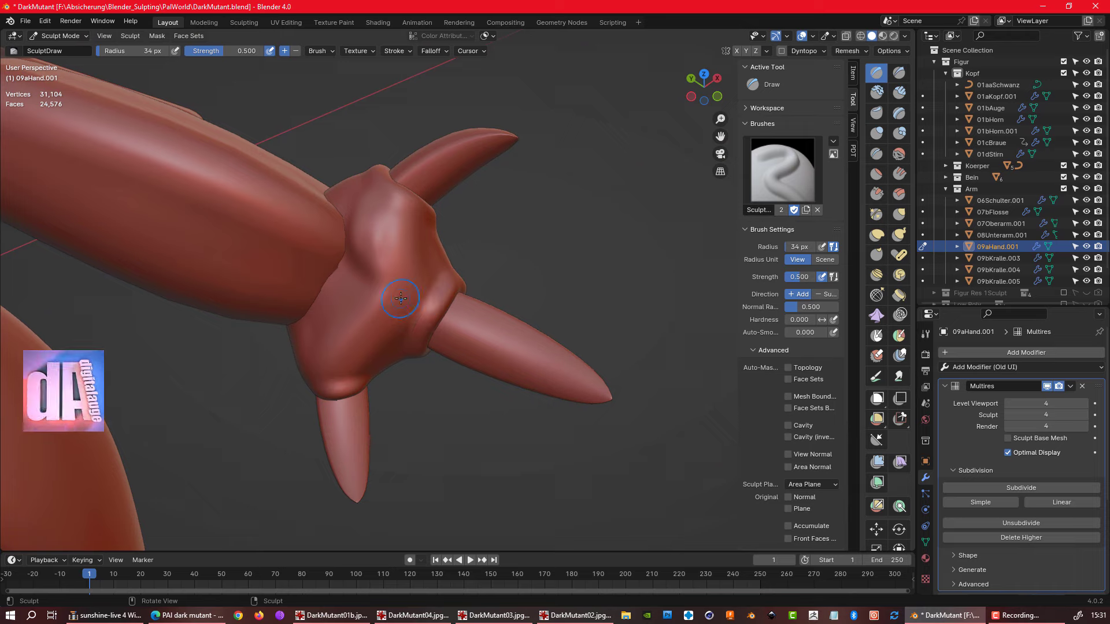
mouse_move(388, 376)
middle_mouse_down()
mouse_move(403, 309)
mouse_move(474, 292)
mouse_move(497, 345)
middle_mouse_up()
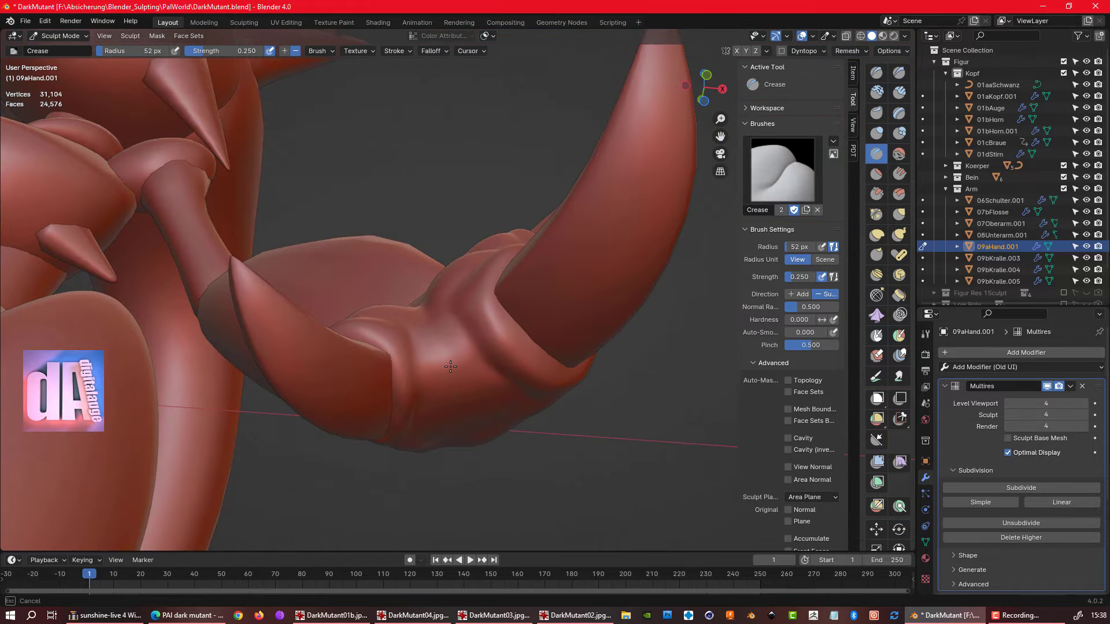
mouse_move(499, 421)
middle_mouse_down()
mouse_move(630, 501)
mouse_move(456, 368)
mouse_move(614, 406)
middle_mouse_up()
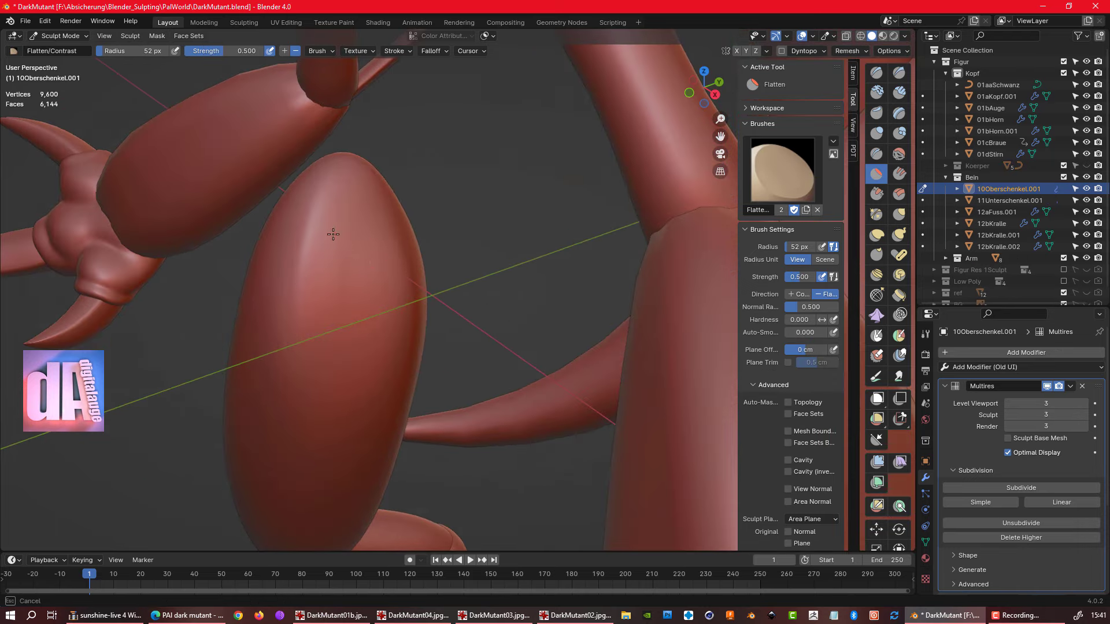
- Flatten the 10Oberschenkel.001 thigh while orbiting around the leg
middle_click_drag(333, 234, 341, 210)
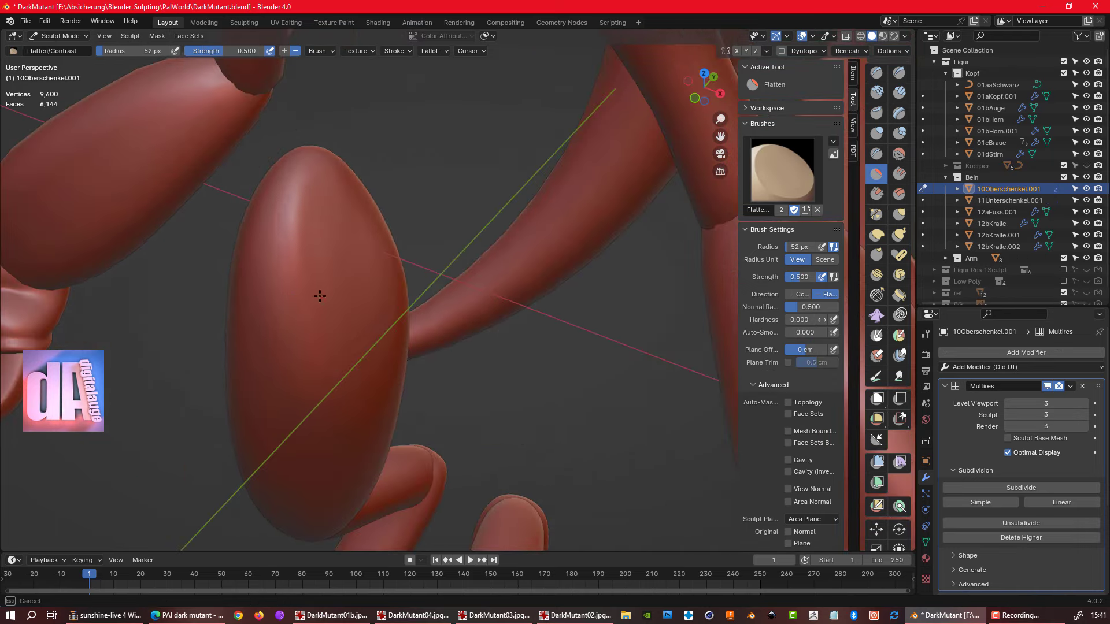
mouse_move(319, 296)
middle_mouse_down()
mouse_move(348, 344)
mouse_move(411, 241)
middle_mouse_up()
middle_click_drag(374, 334, 387, 369)
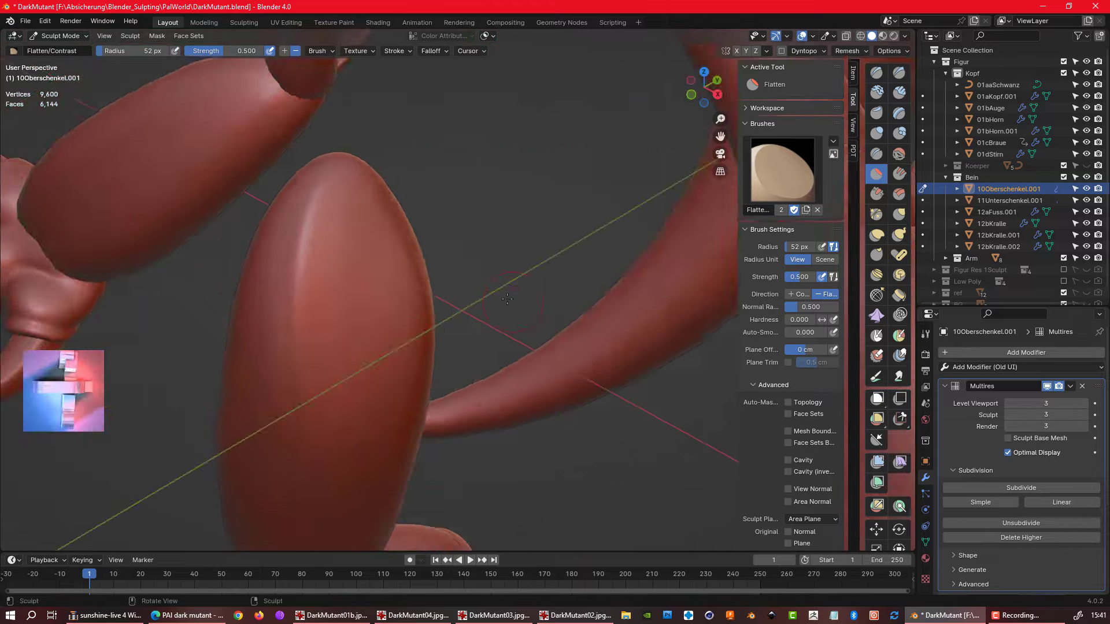
scroll(275, 366, "down", 10)
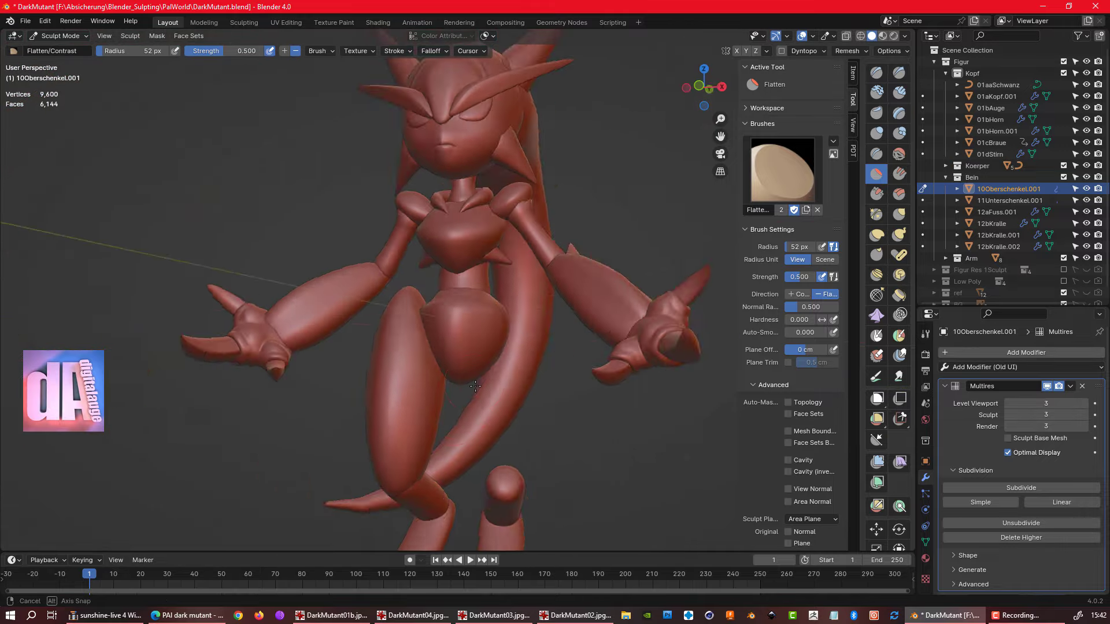
scroll(470, 367, "up", 10)
- Elastic-deform the 11Unterschenkel.001 knee and 02Hals.001 neck, and inflate the 03Brust.001 chest
middle_click_drag(471, 366, 588, 265)
scroll(587, 266, "down", 8)
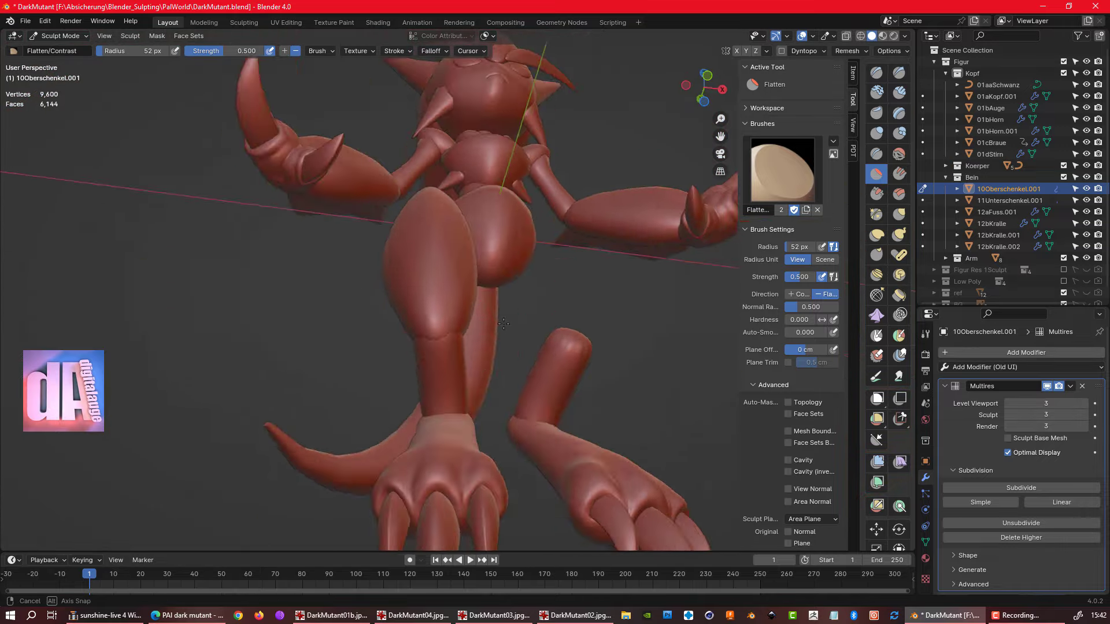
scroll(500, 393, "up", 5)
scroll(509, 382, "up", 3)
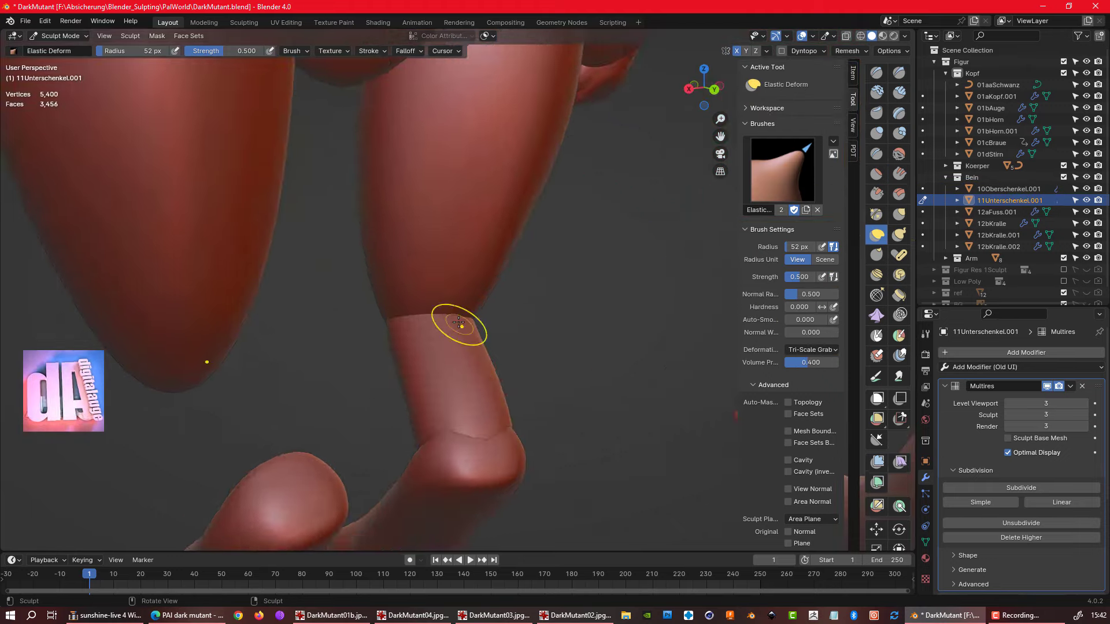
mouse_move(495, 396)
middle_mouse_down()
mouse_move(577, 351)
mouse_move(541, 389)
mouse_move(419, 419)
middle_mouse_up()
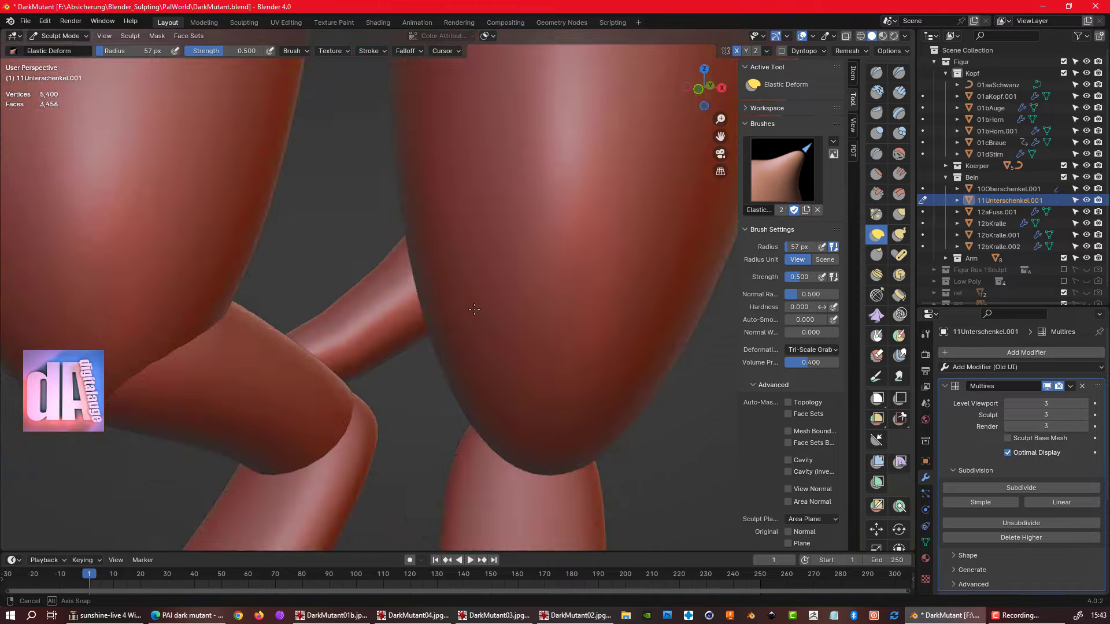
mouse_move(313, 418)
middle_mouse_down()
mouse_move(247, 459)
mouse_move(513, 334)
middle_mouse_up()
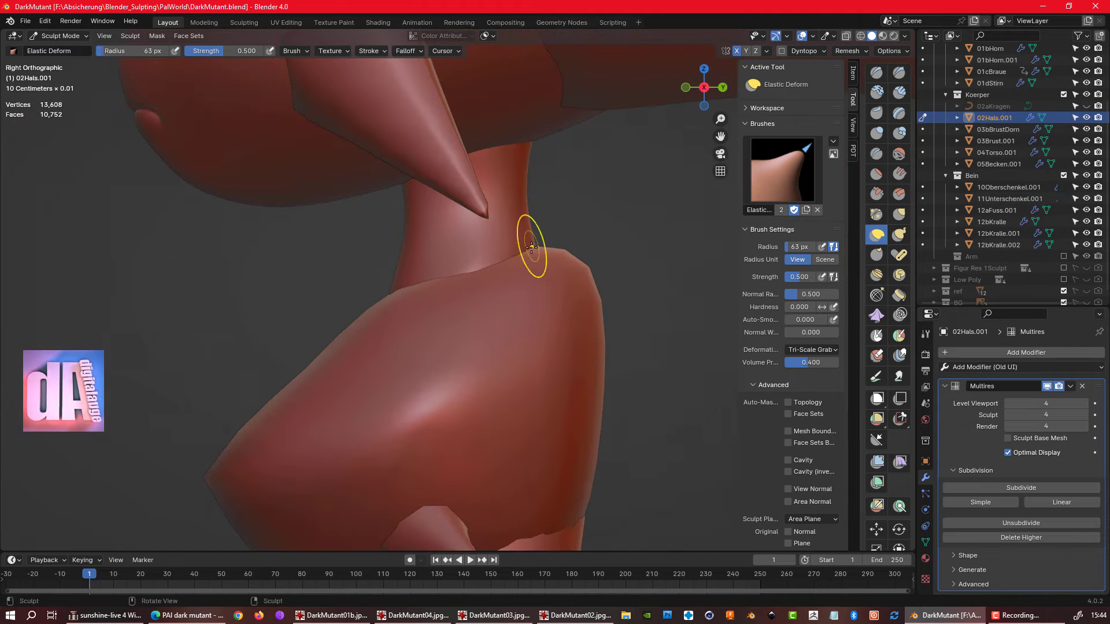
mouse_move(530, 140)
middle_mouse_down()
mouse_move(582, 201)
mouse_move(549, 272)
middle_mouse_up()
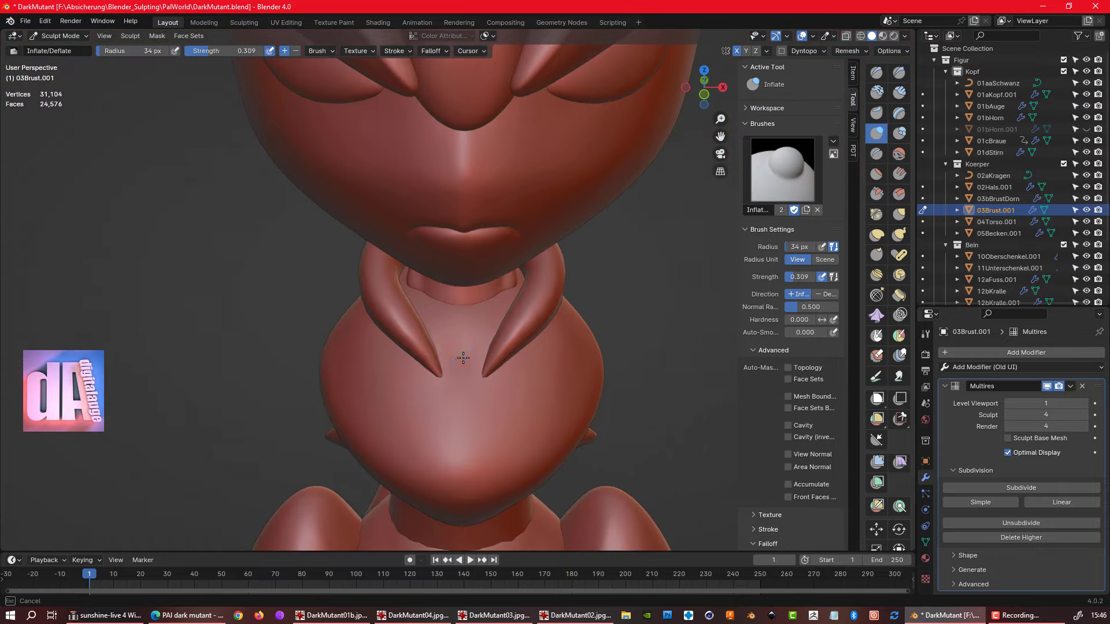
middle_click_drag(461, 345, 441, 362)
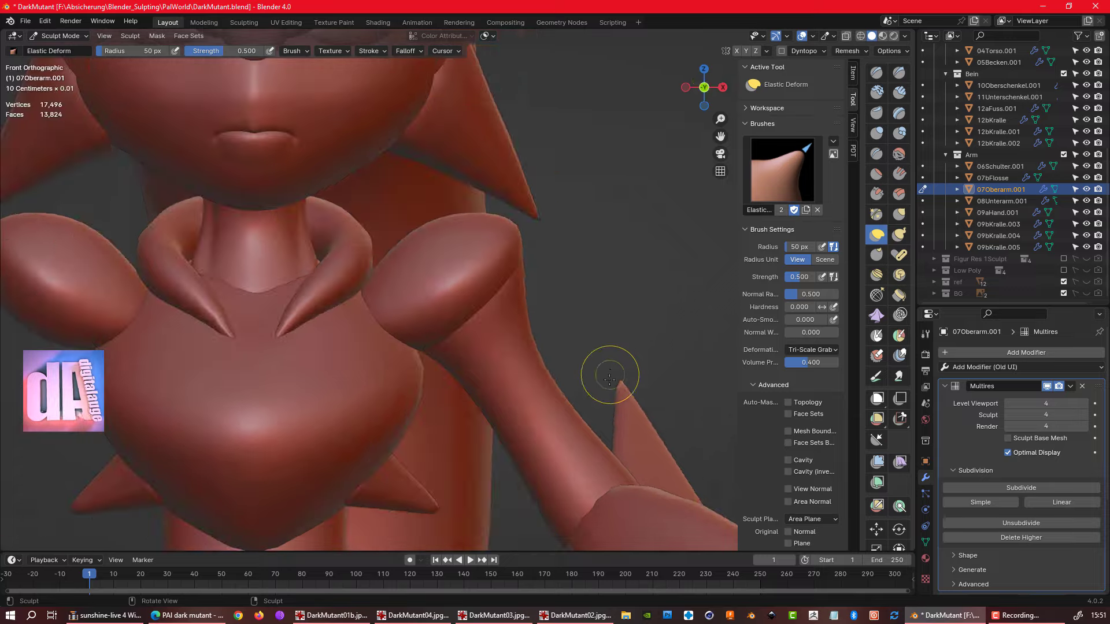
- Reshape the 07Oberarm.001 upper arm with Inflate, Draw Sharp and Elastic Deform
mouse_move(594, 371)
middle_mouse_down()
mouse_move(620, 349)
mouse_move(451, 317)
mouse_move(518, 355)
middle_mouse_up()
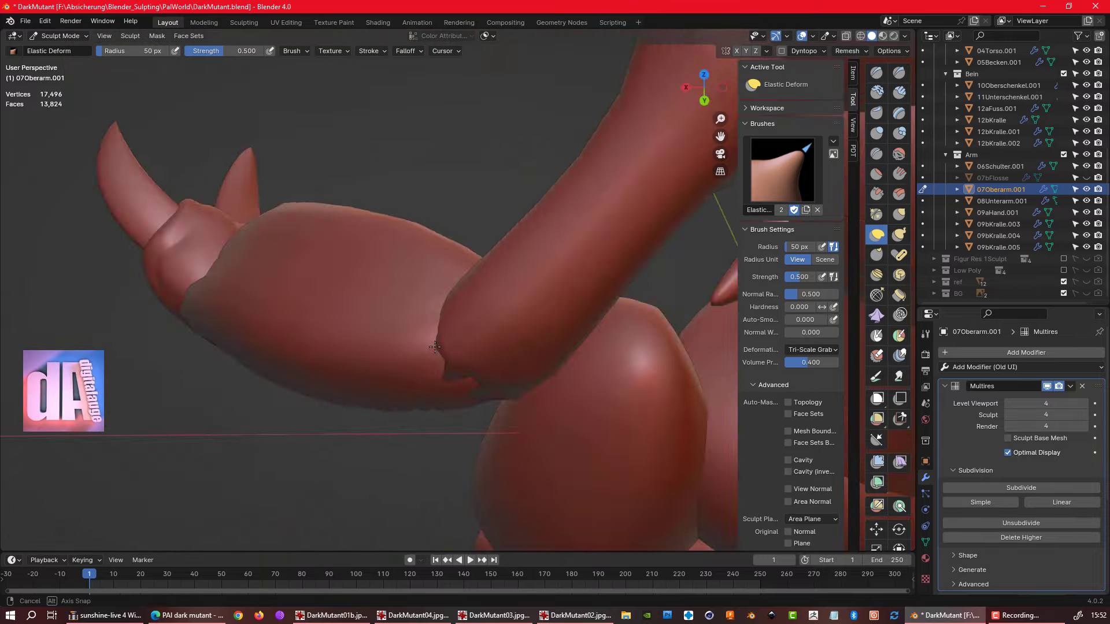
key("i")
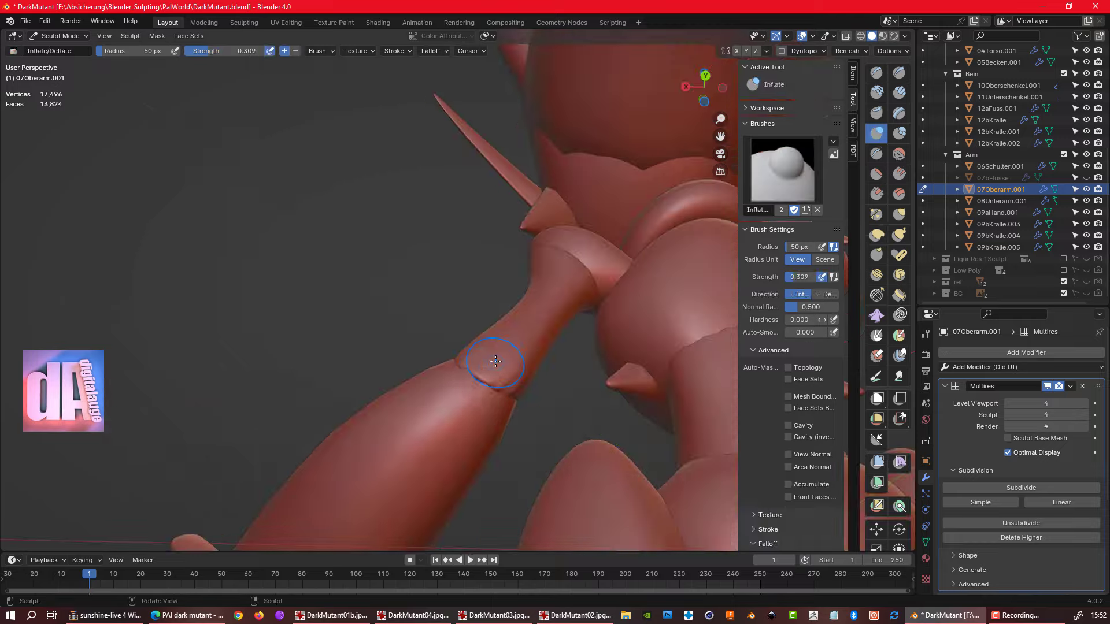
mouse_move(518, 355)
middle_mouse_down()
mouse_move(502, 289)
mouse_move(349, 219)
mouse_move(582, 322)
mouse_move(491, 266)
mouse_move(578, 278)
mouse_move(500, 366)
middle_mouse_up()
key("shift+x")
key("alt+q")
- Reshape the 08Unterarm.001 forearm joint, zooming in for a close view
scroll(492, 266, "up", 4)
key("e")
scroll(487, 261, "down", 6)
scroll(634, 285, "up", 5)
scroll(500, 366, "down", 3)
scroll(570, 335, "up", 4)
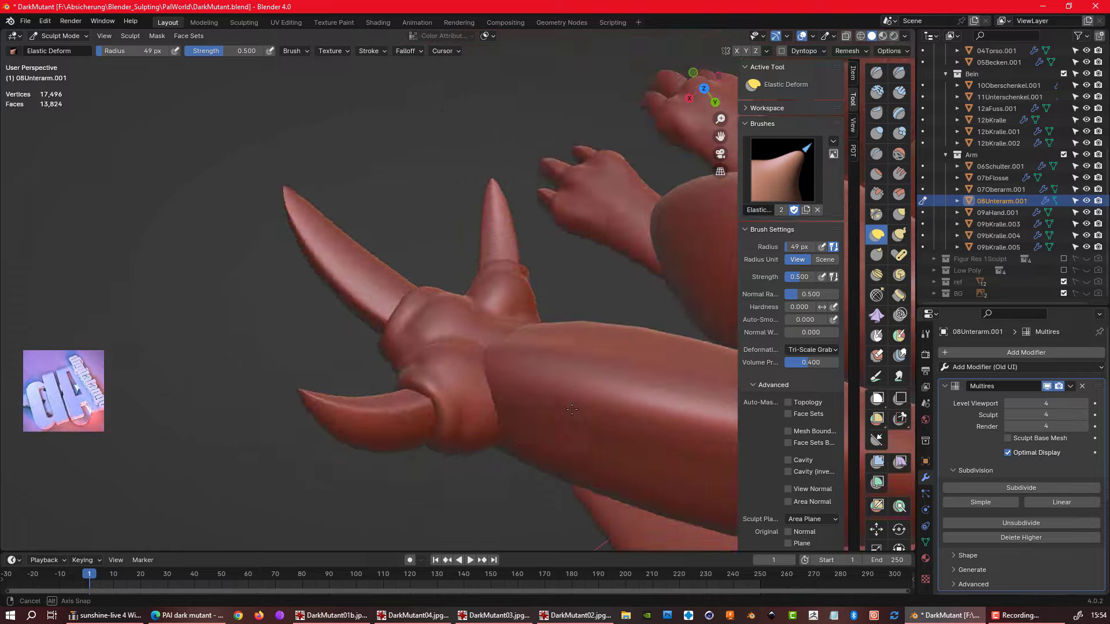
mouse_move(525, 411)
middle_mouse_down()
mouse_move(498, 266)
mouse_move(935, 168)
middle_mouse_up()
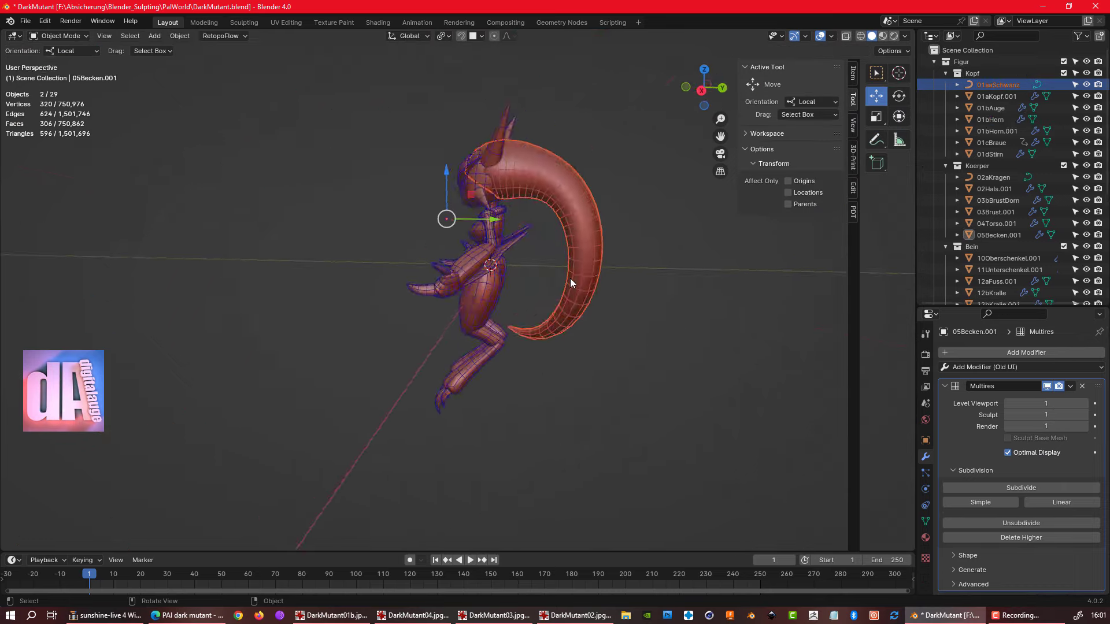
- Move the tail's origin to its centre of mass and bake in its subdivision detail
middle_click_drag(597, 277, 599, 298, "shift")
left_click(505, 169, "shift")
left_click(180, 35)
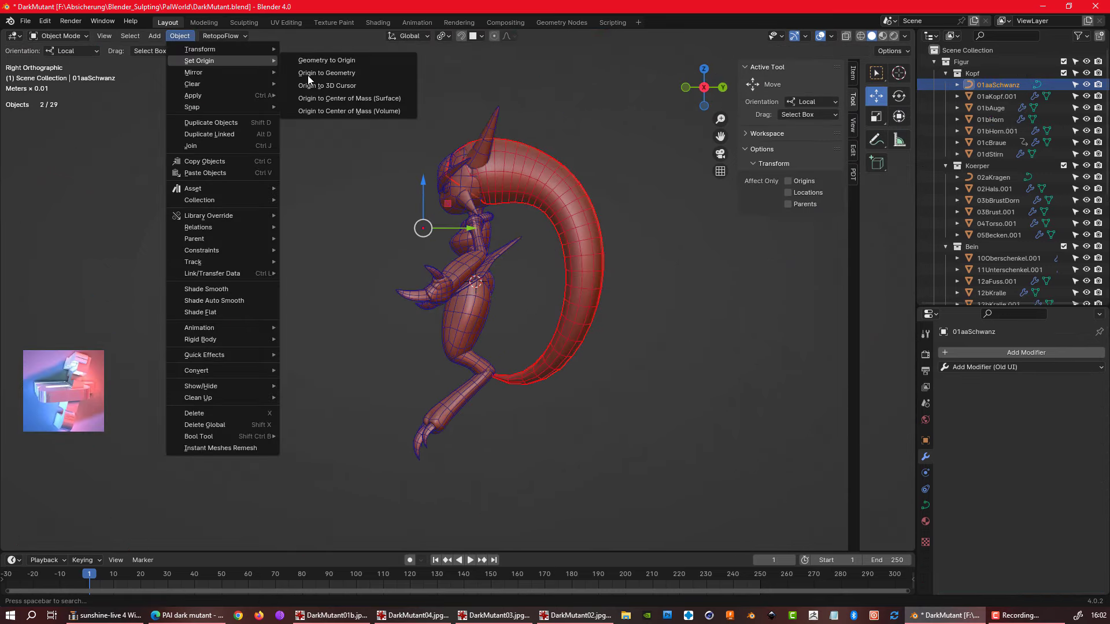
left_click(347, 102)
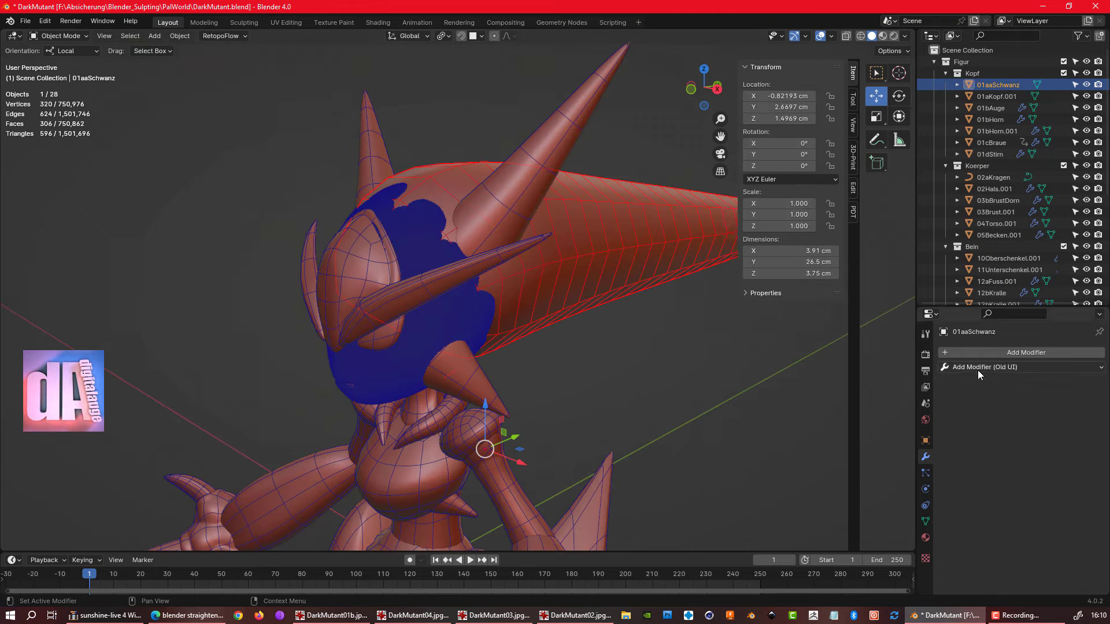
left_click(1052, 397)
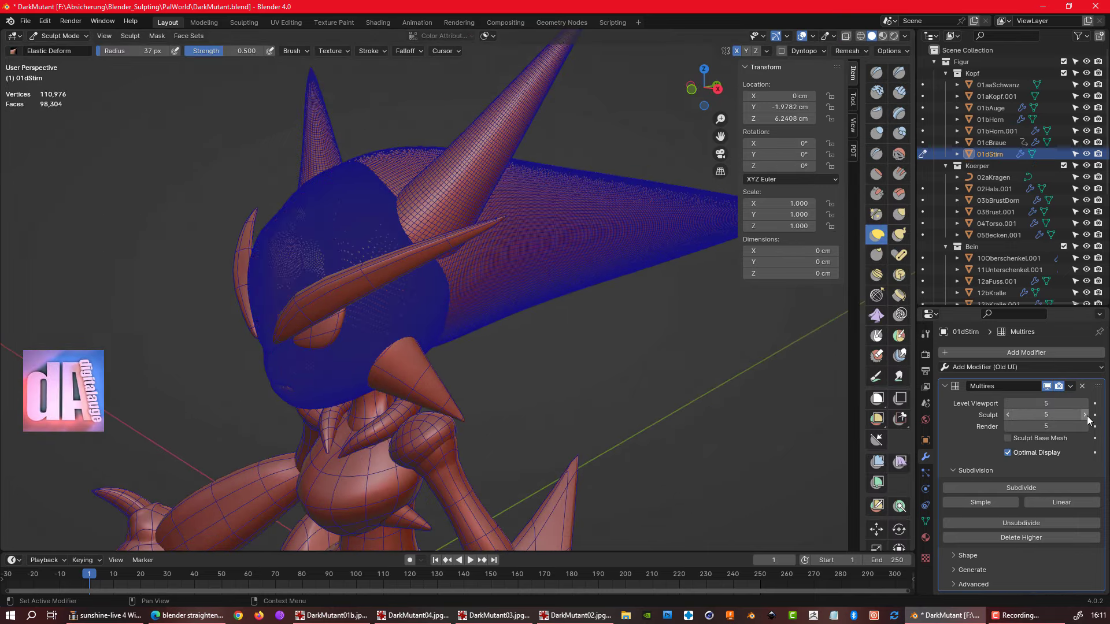
- Return to Object Mode and select the eyebrow 01cBraue, then the chest spike 03bBrustDorn
left_click(51, 49)
left_click(991, 143)
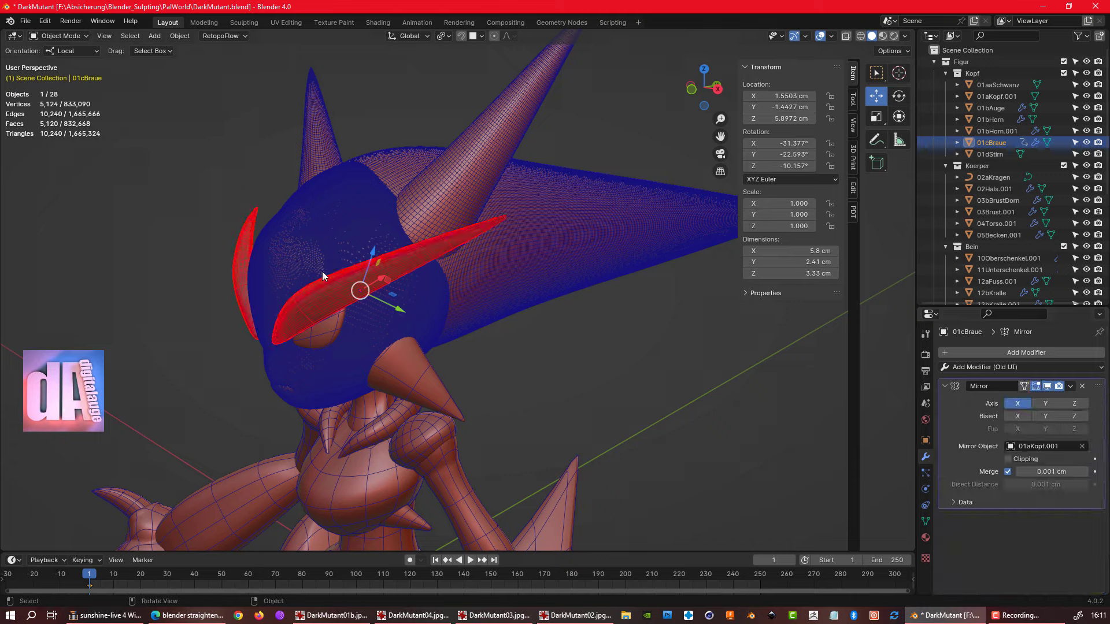
middle_click_drag(321, 272, 402, 335)
left_click(998, 200)
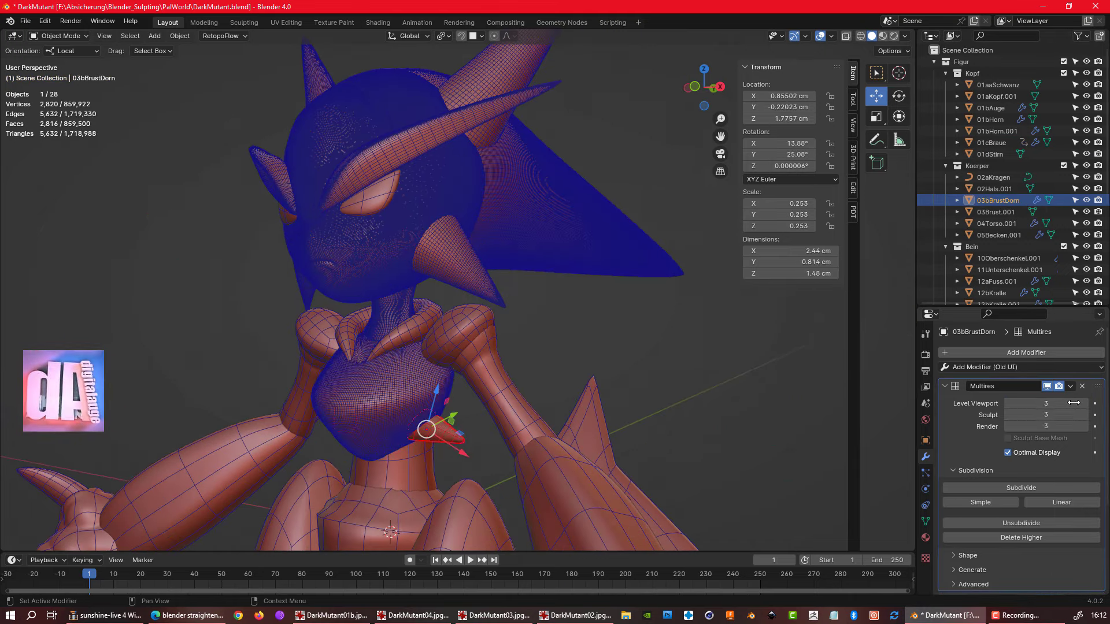
- Convert the collar curve 02aKragen to a mesh and add a Subdivision modifier
left_click(993, 178)
key("KP_Decimal")
right_click(376, 229)
left_click(456, 237)
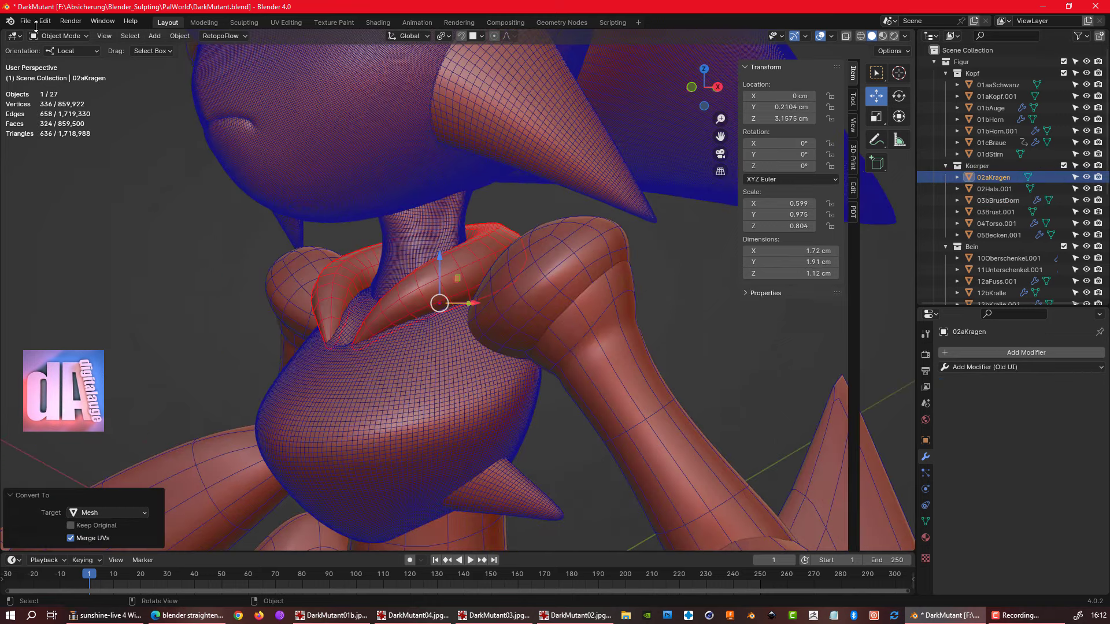
left_click(1005, 370)
left_click(867, 294)
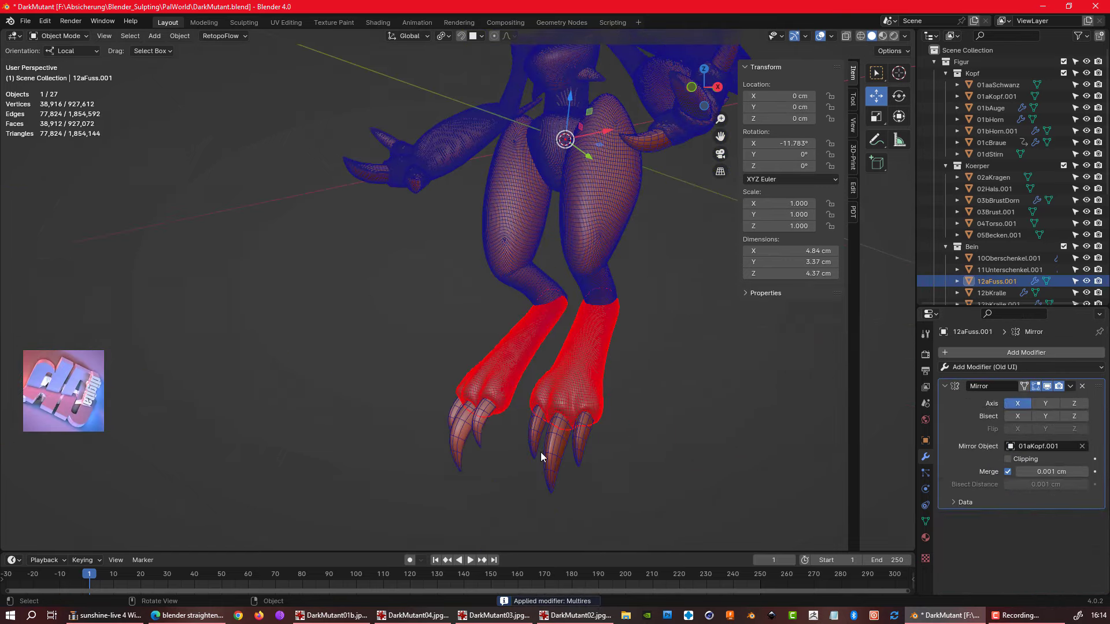
- Save, then remesh the upper leg at about 0.07 voxel size to roughly 31,000 faces
key("ctrl+s")
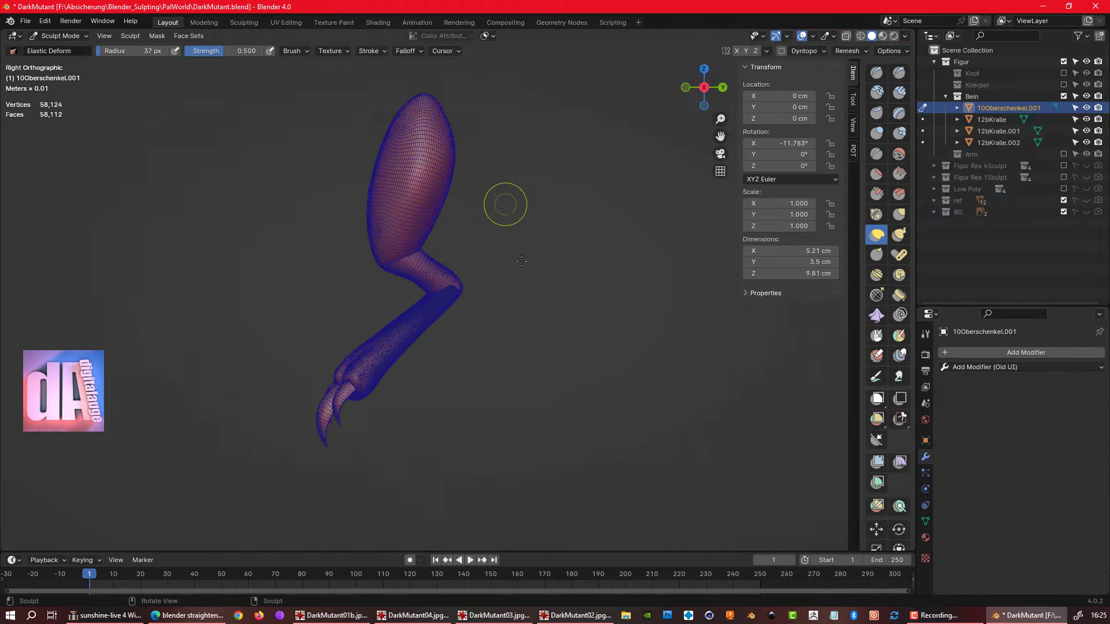
left_click(483, 218)
scroll(334, 193, "up", 3)
key("r")
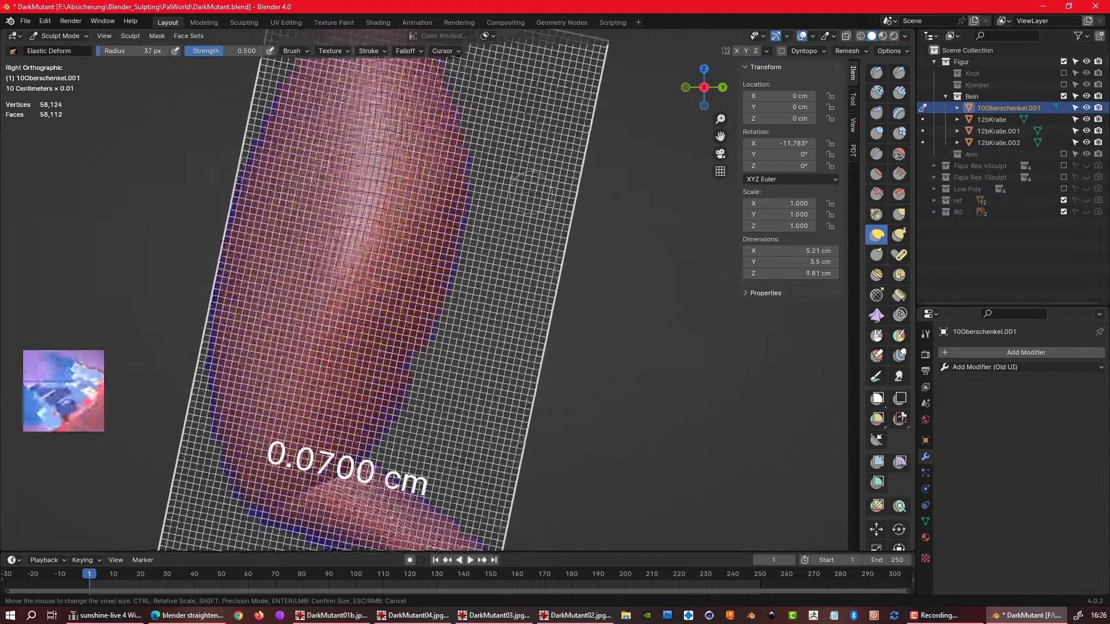
key("Return")
left_click(848, 51)
scroll(560, 182, "down", 5)
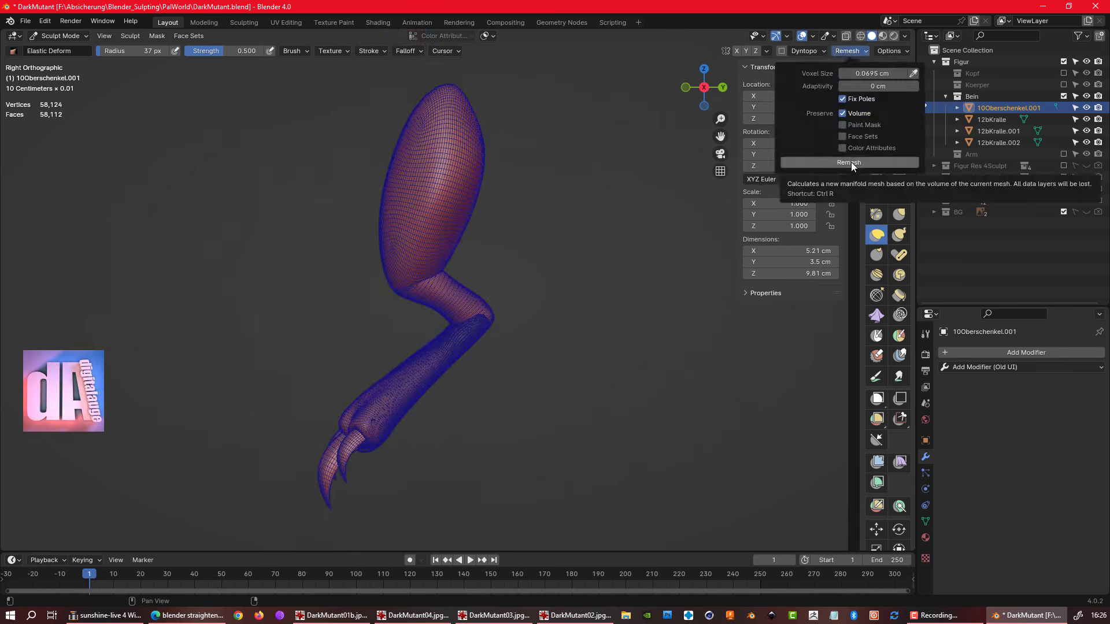
mouse_move(518, 186)
middle_mouse_down()
mouse_move(540, 268)
mouse_move(416, 247)
middle_mouse_up()
mouse_move(573, 144)
middle_mouse_down()
mouse_move(550, 217)
mouse_move(636, 174)
middle_mouse_up()
- Show the Koerper body collection and sculpt the torso 04Torso.001 in front view
left_click(999, 108)
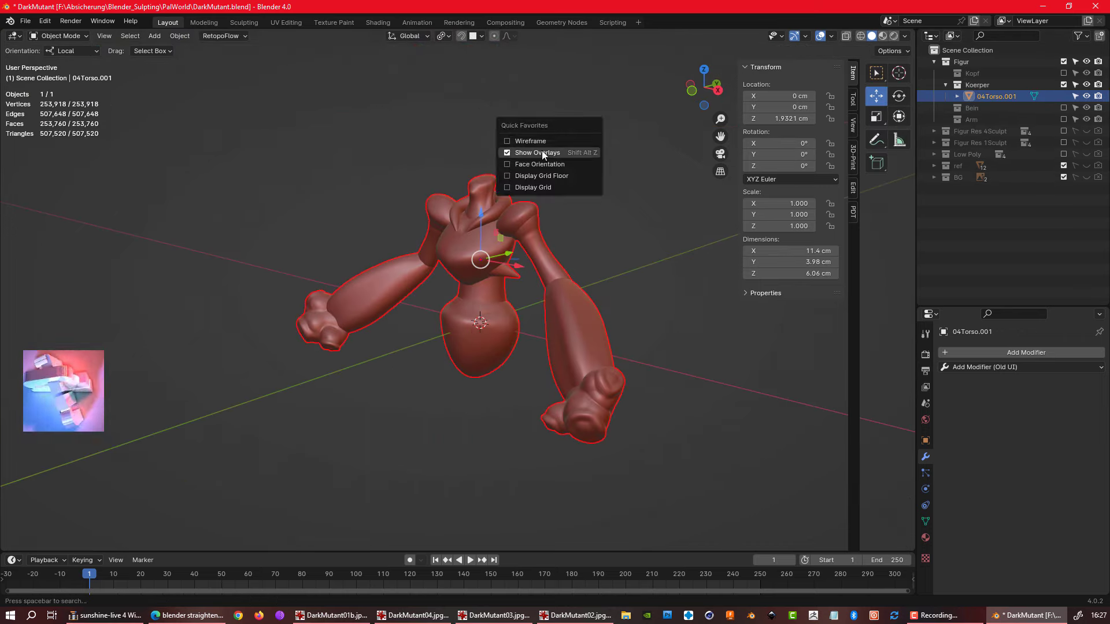
key("ctrl+Tab")
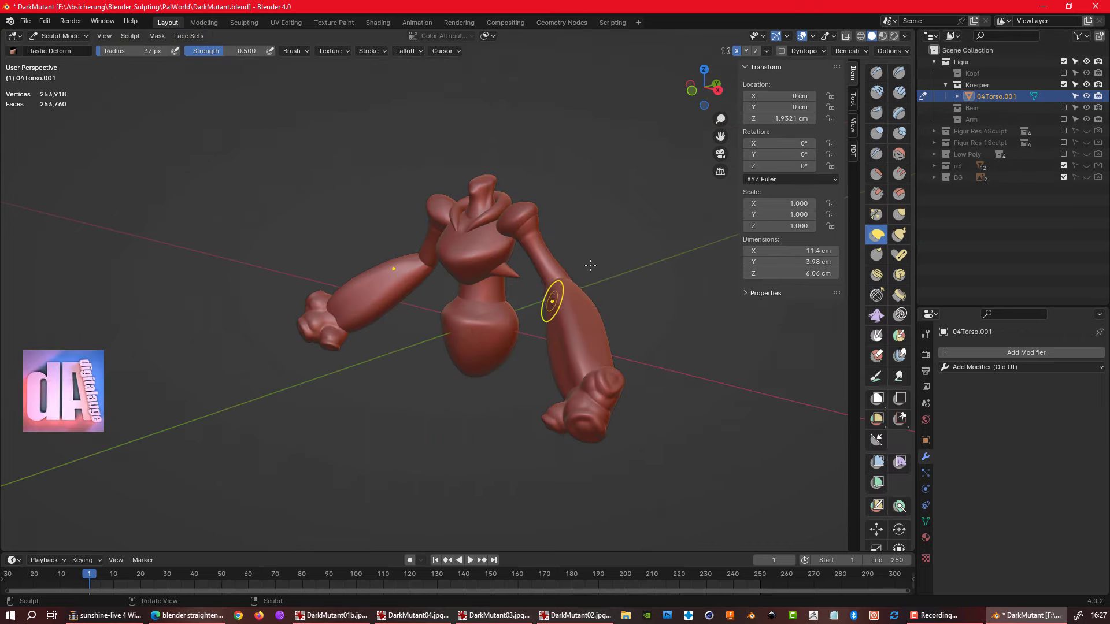
key("KP_1")
scroll(483, 241, "up", 5)
key("r")
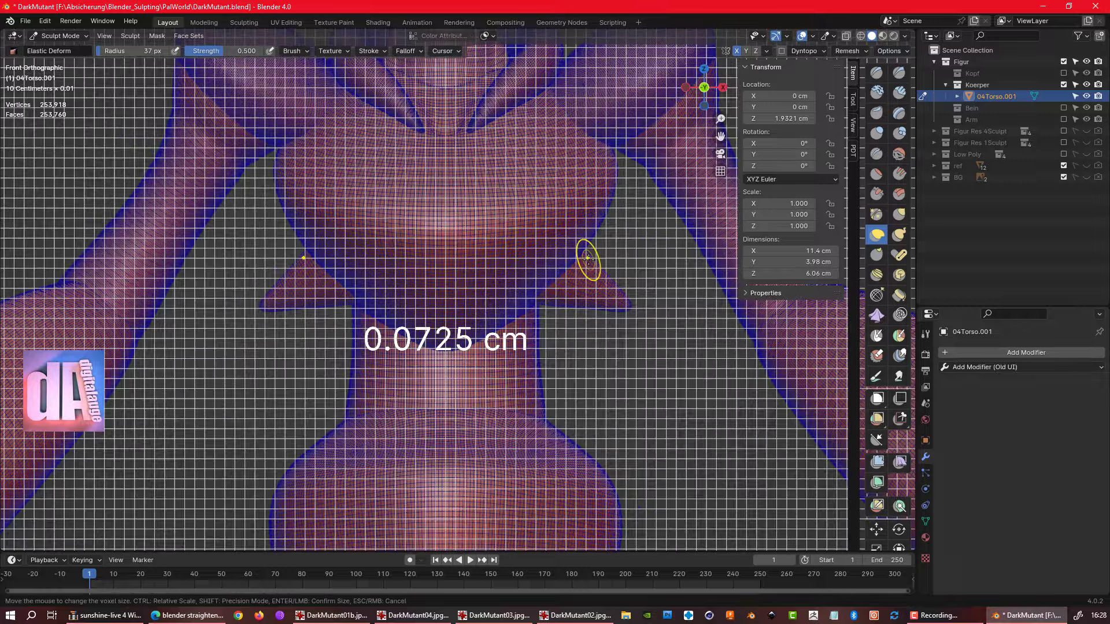
key("Escape")
- Remesh the torso to about 141,000 vertices and bring up the head's remesh settings
middle_click_drag(462, 231, 869, 62)
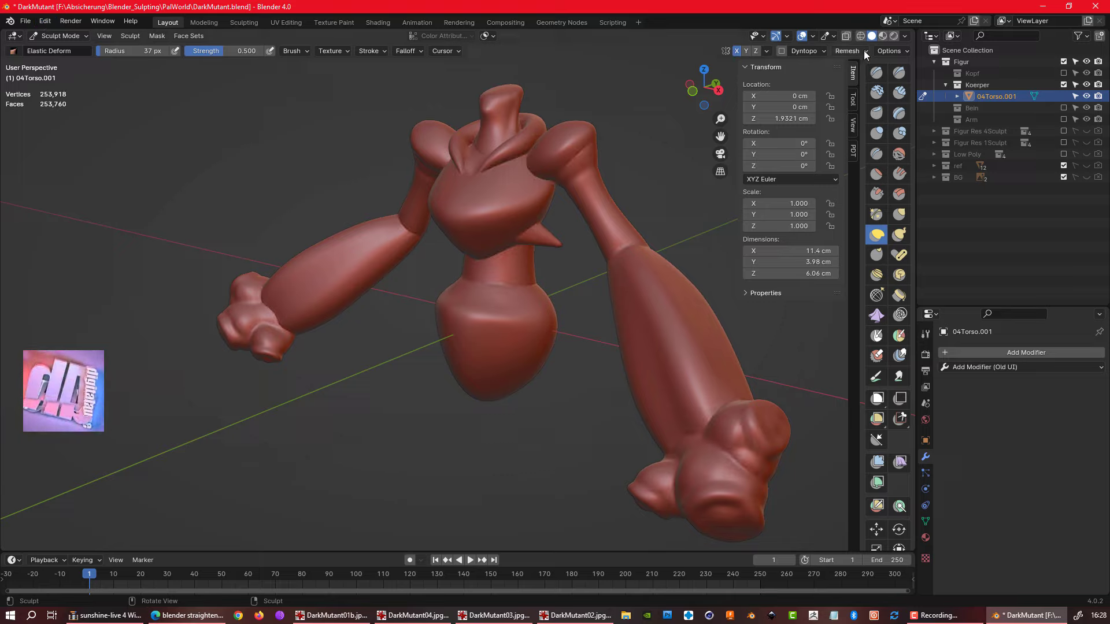
left_click(845, 164)
middle_click_drag(845, 164, 434, 144)
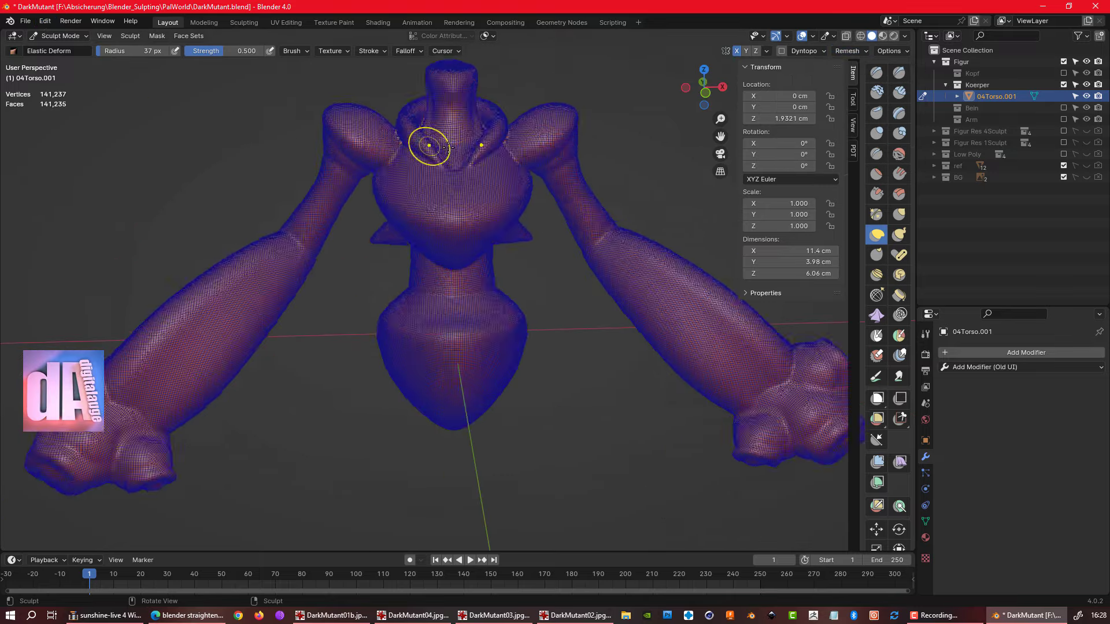
scroll(610, 138, "up", 5)
middle_click_drag(610, 138, 598, 143, "shift")
left_click(849, 51)
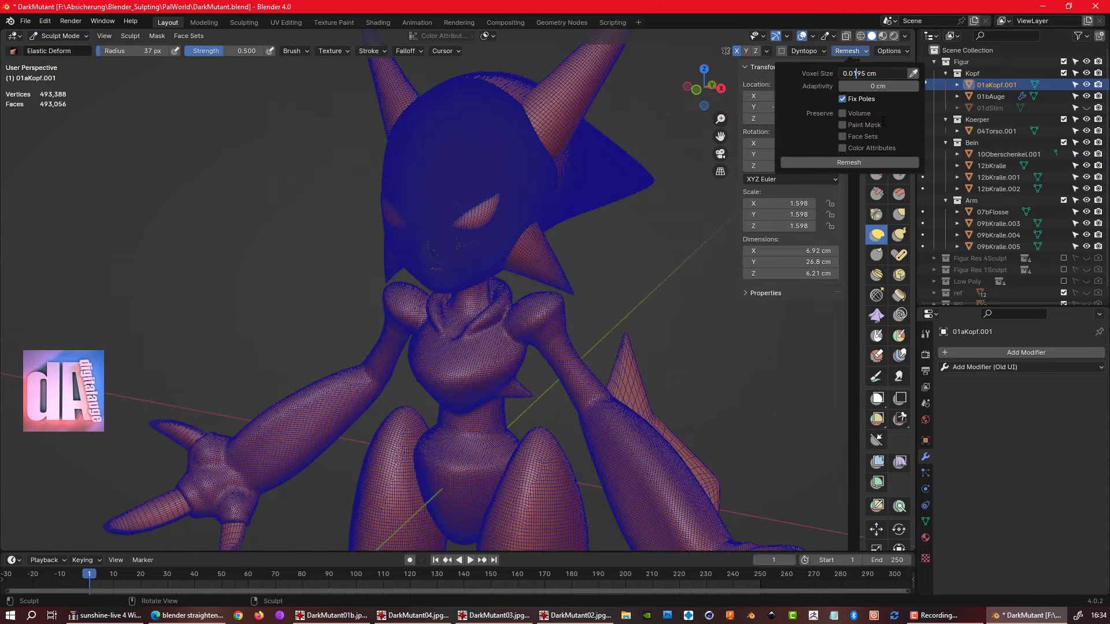
- Remesh 01aKopf.001 to about one million vertices and view the head close from the front
left_click(832, 163)
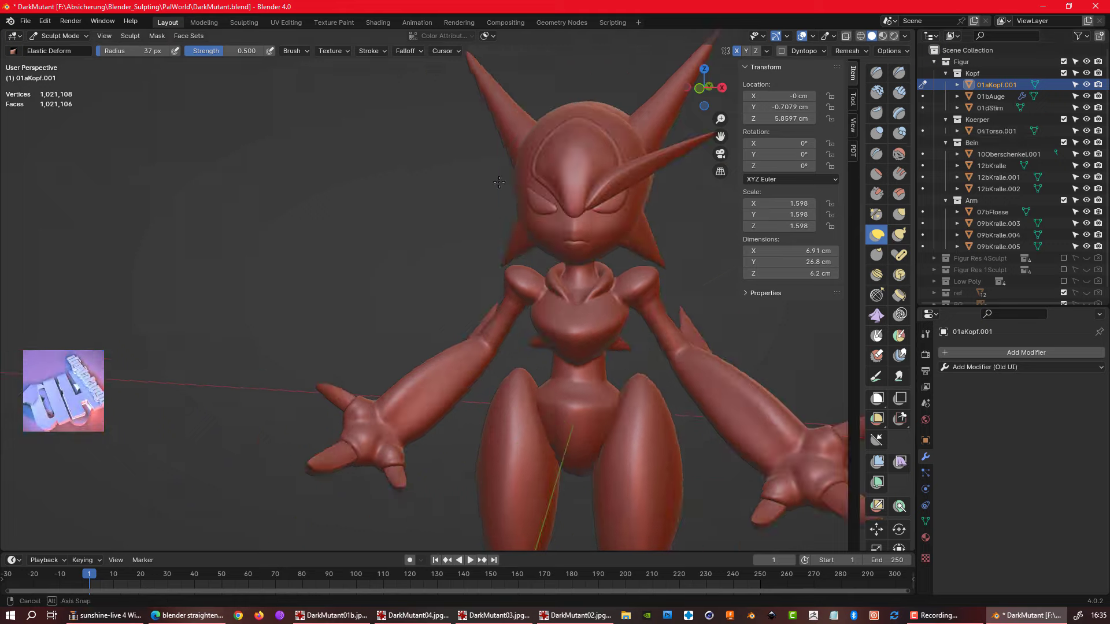
middle_click_drag(499, 182, 995, 157, "alt")
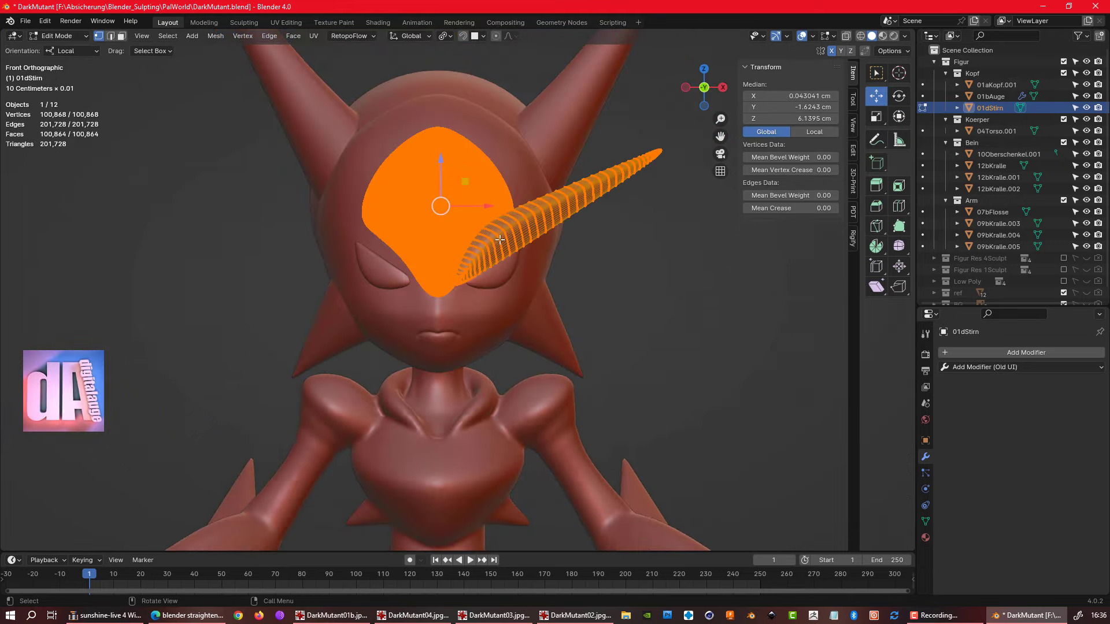
- Separate the selected horn from 01dStirn and give it a Mirror modifier
right_click(460, 238)
left_click(578, 511)
key("Tab")
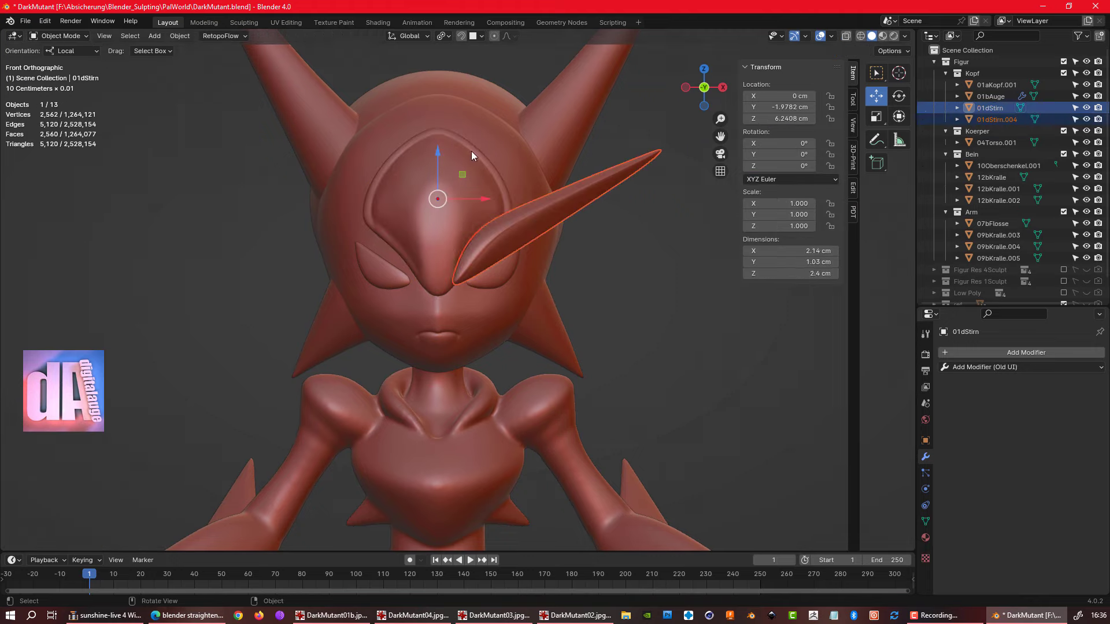
left_click(1026, 352)
left_click(859, 226)
left_click(1070, 386)
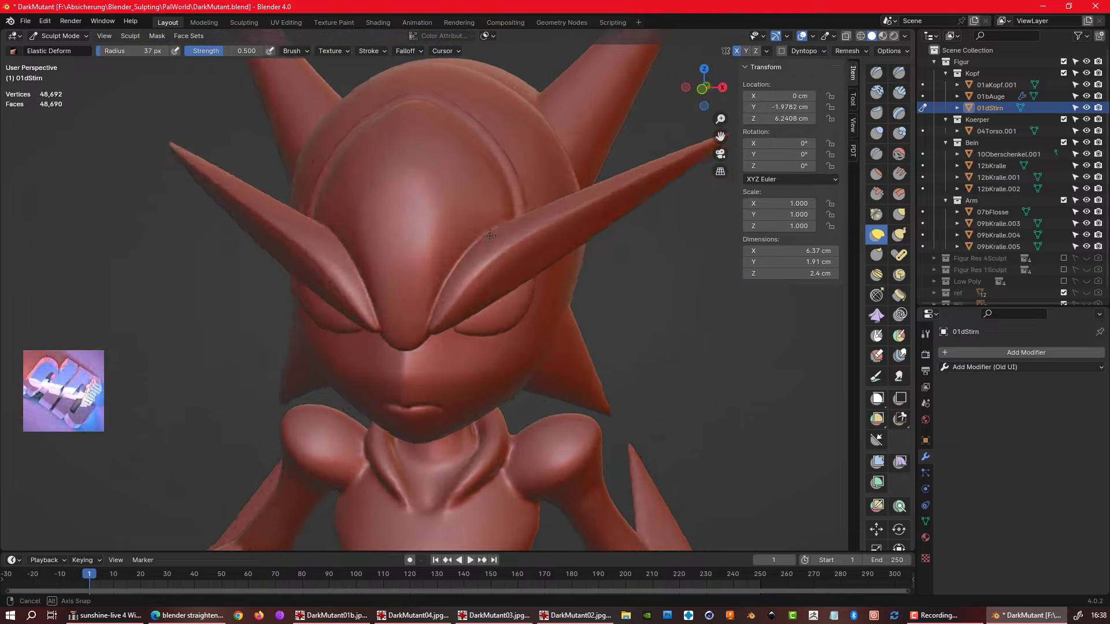
- Hide the body and leg collections and switch sculpting to the head
left_click_drag(1063, 119, 1064, 142)
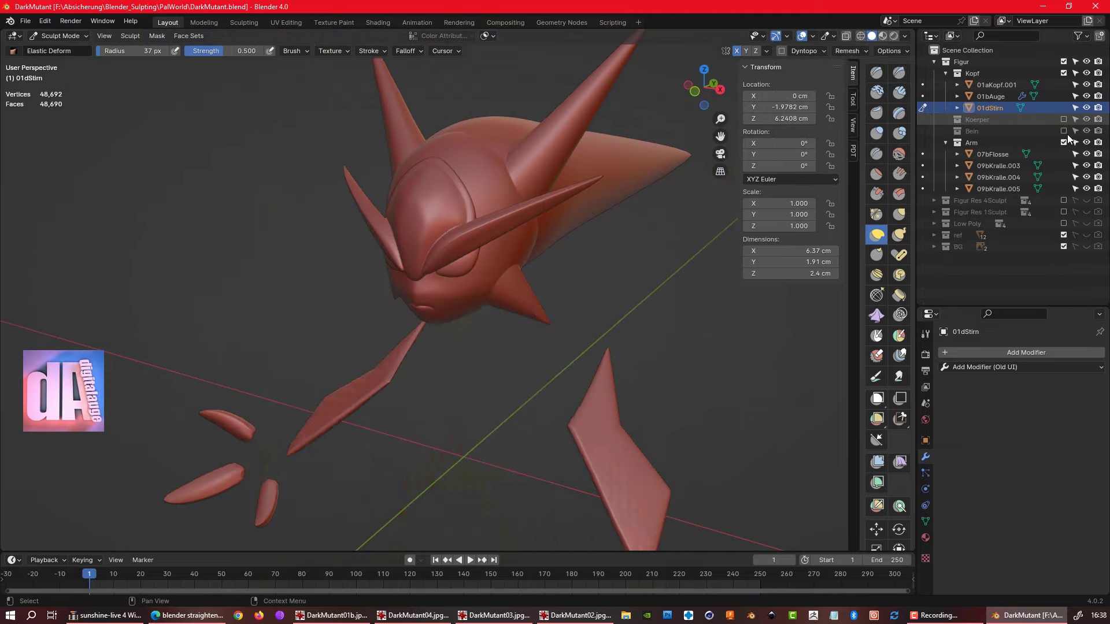
mouse_move(555, 183)
middle_mouse_down()
mouse_move(515, 347)
mouse_move(535, 173)
middle_mouse_up()
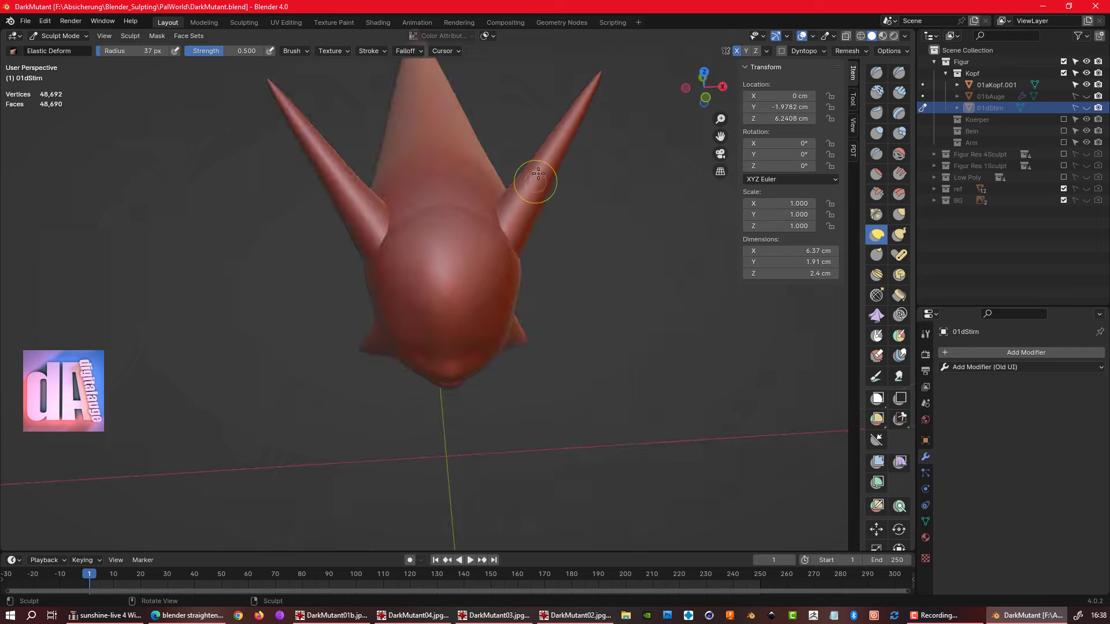
key("alt+q")
mouse_move(479, 303)
middle_mouse_down()
mouse_move(480, 363)
mouse_move(488, 357)
mouse_move(471, 330)
mouse_move(542, 439)
mouse_move(694, 454)
mouse_move(516, 429)
mouse_move(607, 360)
mouse_move(557, 335)
mouse_move(301, 363)
middle_mouse_up()
- Switch to the Crease brush and inspect the head's side spikes from several angles
key("shift+c")
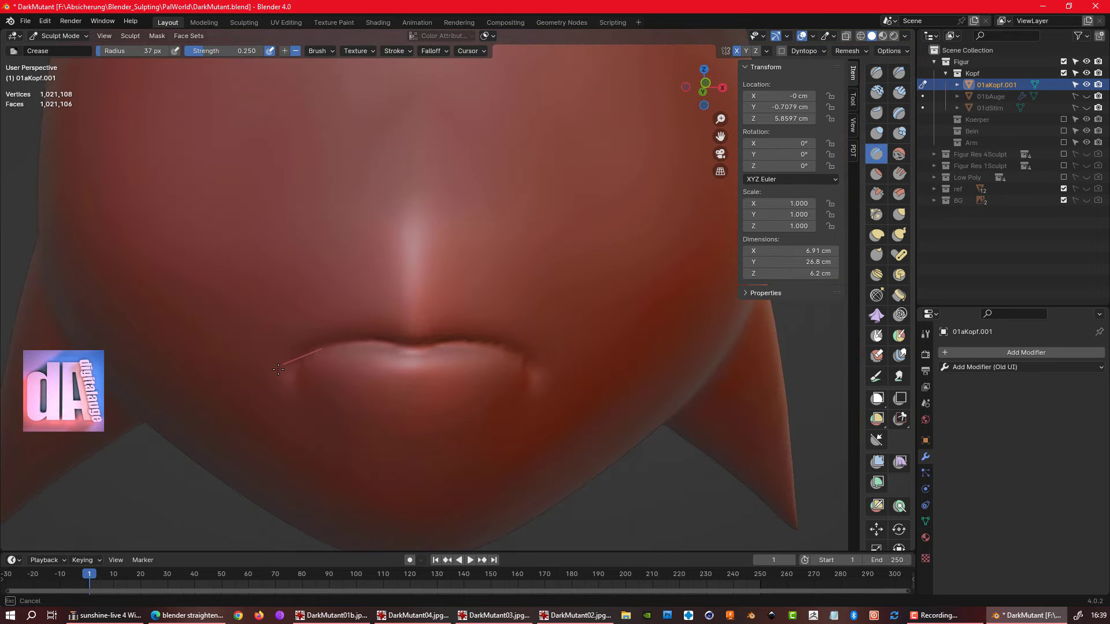
mouse_move(542, 242)
middle_mouse_down("ctrl")
mouse_move(285, 315)
mouse_move(283, 297)
mouse_move(268, 297)
mouse_move(360, 347)
mouse_move(480, 276)
mouse_move(439, 274)
middle_mouse_up("ctrl")
mouse_move(347, 241)
middle_mouse_down()
mouse_move(576, 380)
mouse_move(881, 134)
middle_mouse_up()
mouse_move(630, 470)
middle_mouse_down()
mouse_move(607, 426)
mouse_move(433, 306)
middle_mouse_up()
mouse_move(550, 325)
middle_mouse_down()
mouse_move(549, 391)
mouse_move(318, 236)
mouse_move(260, 145)
middle_mouse_up()
- Set the head's origin to its centre of mass and return to Sculpt Mode
left_click(180, 36)
left_click(471, 96)
key("ctrl+Tab")
mouse_move(553, 347)
middle_mouse_down()
mouse_move(479, 331)
mouse_move(413, 286)
middle_mouse_up()
middle_click_drag(552, 267, 455, 331)
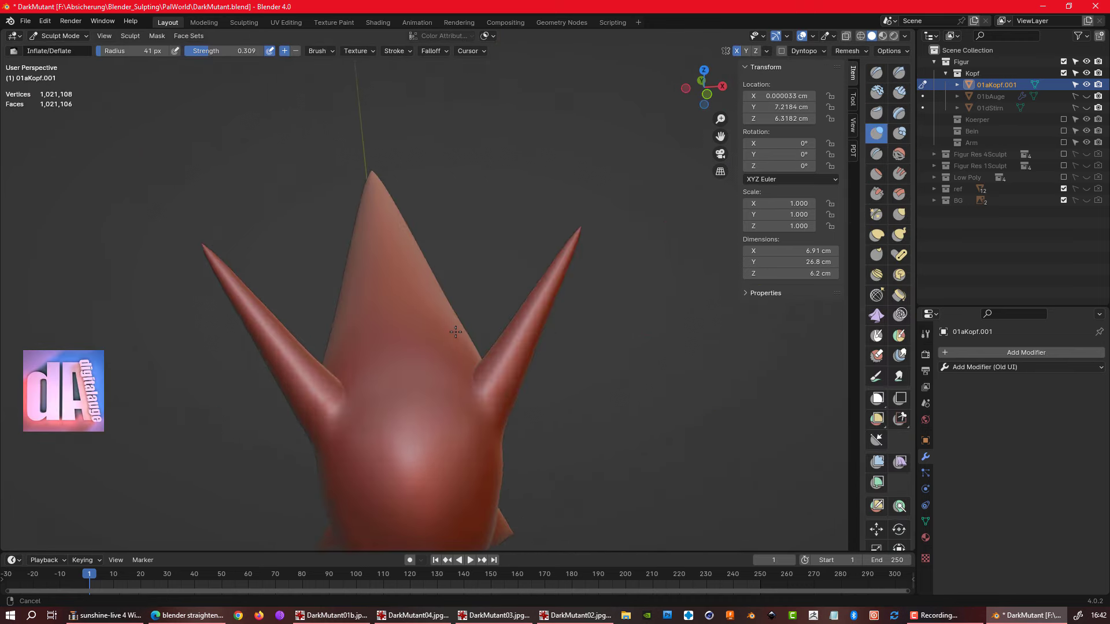
mouse_move(538, 331)
middle_mouse_down()
mouse_move(459, 382)
mouse_move(481, 451)
middle_mouse_up()
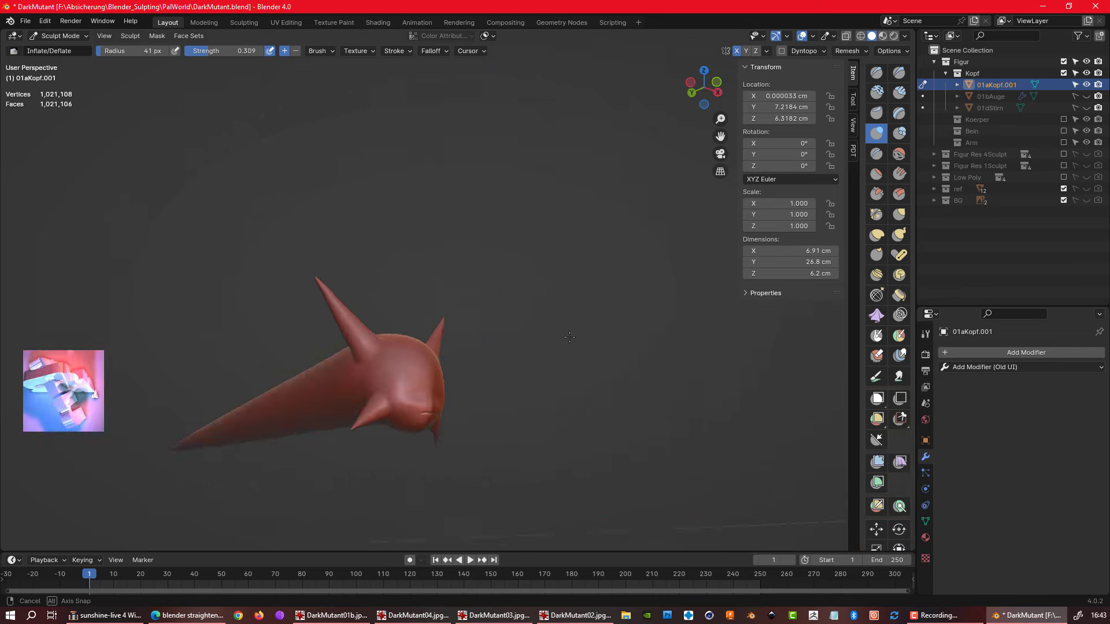
- Resume sculpting the 01dStirn forehead crest in a close three-quarter view
key("KP_1")
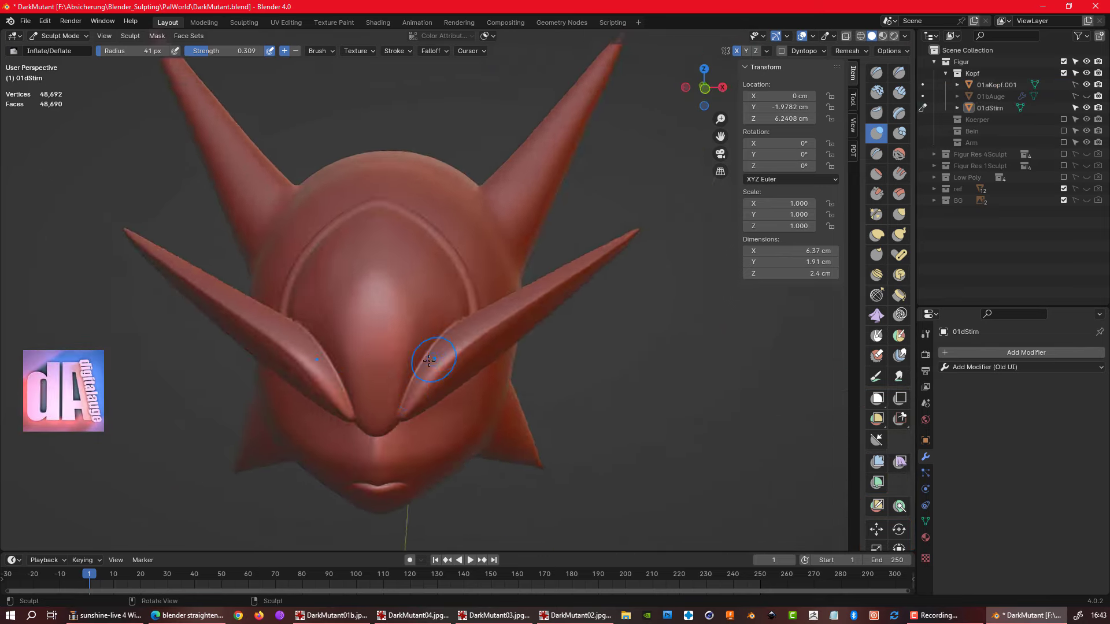
key("ctrl+Tab")
scroll(451, 358, "up", 5)
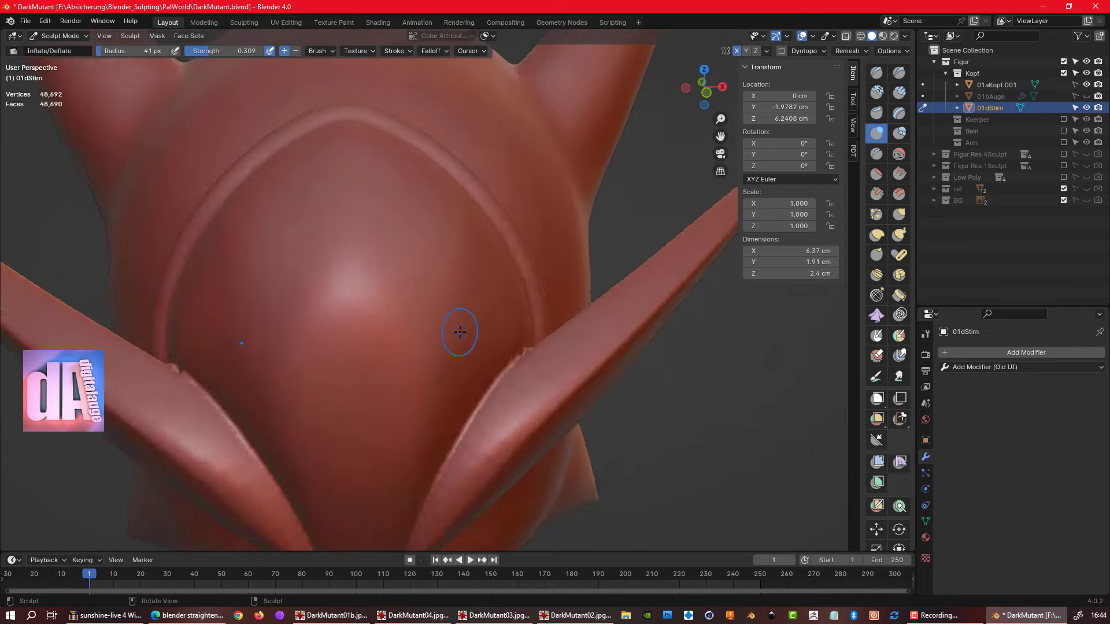
middle_click_drag(451, 358, 469, 381)
scroll(469, 373, "down", 2)
middle_click_drag(542, 310, 392, 352)
- Sharpen the seams where the crest's horns meet using the Crease brush
key("shift+c")
scroll(392, 352, "up", 3)
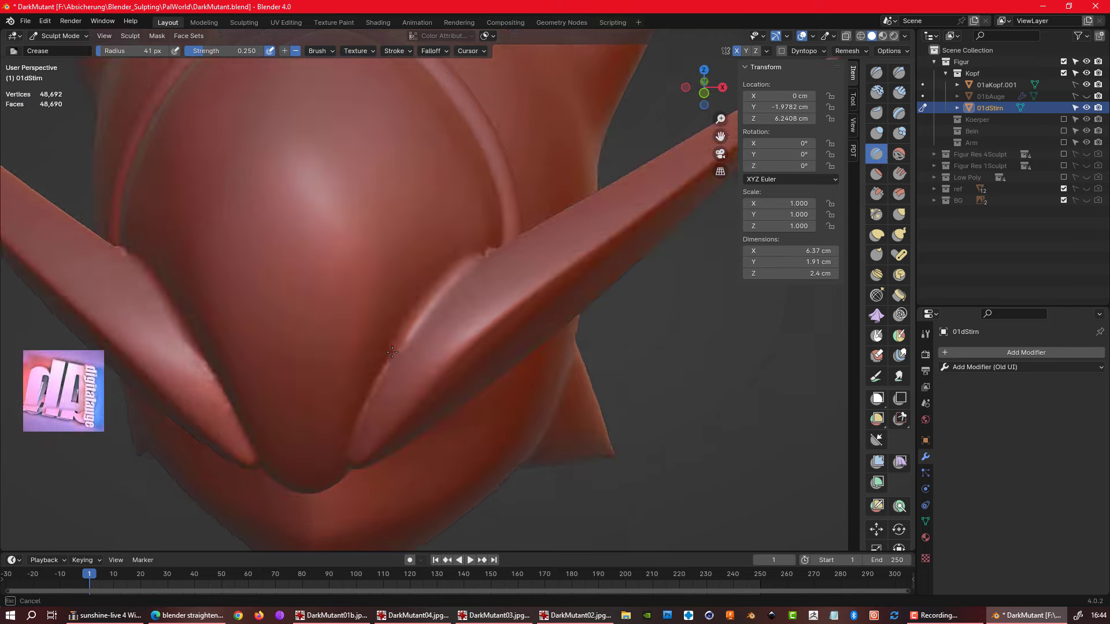
middle_click_drag(343, 466, 509, 260)
scroll(409, 347, "down", 3)
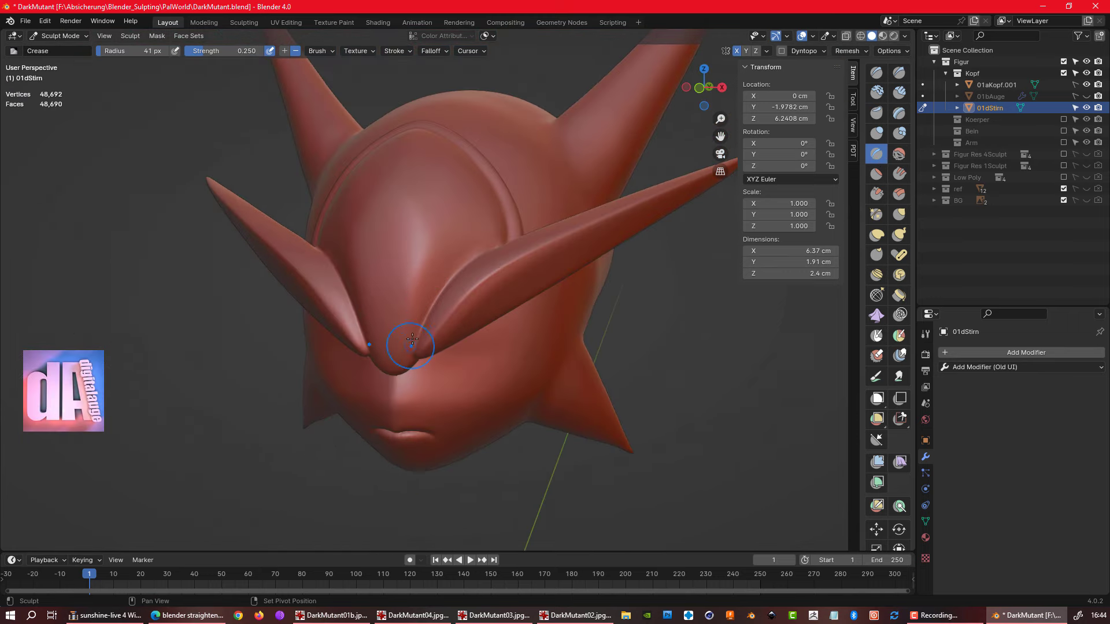
mouse_move(410, 347)
middle_mouse_down()
mouse_move(520, 321)
mouse_move(476, 282)
middle_mouse_up()
scroll(476, 282, "down", 2)
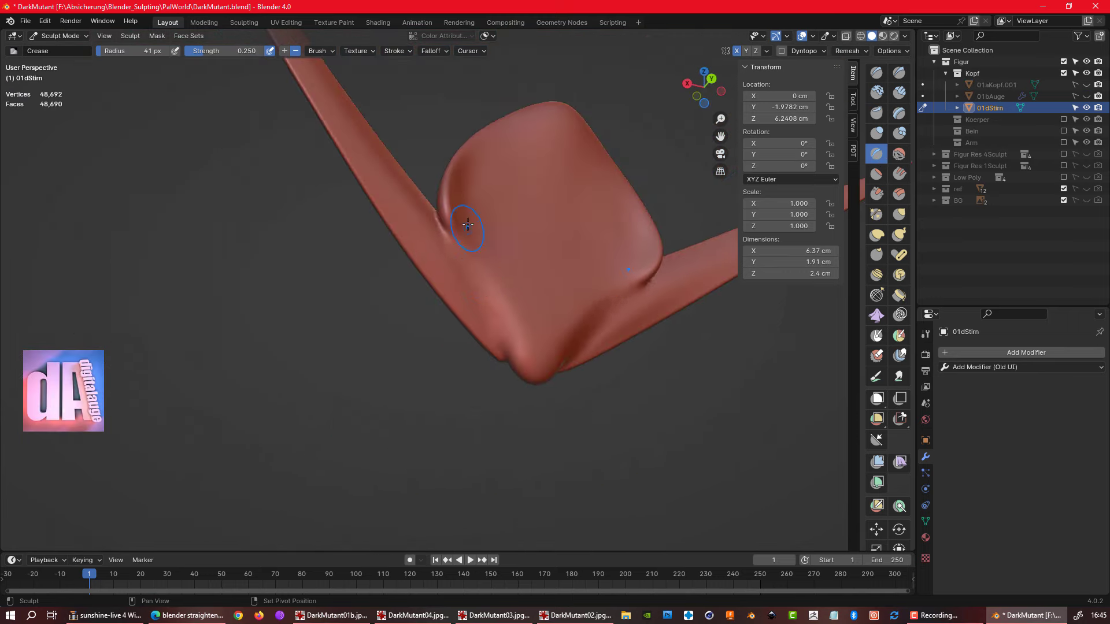
scroll(468, 224, "down", 2)
mouse_move(467, 224)
middle_mouse_down()
mouse_move(774, 316)
mouse_move(501, 428)
mouse_move(490, 397)
mouse_move(535, 395)
middle_mouse_up()
scroll(501, 428, "up", 5)
scroll(454, 356, "down", 3)
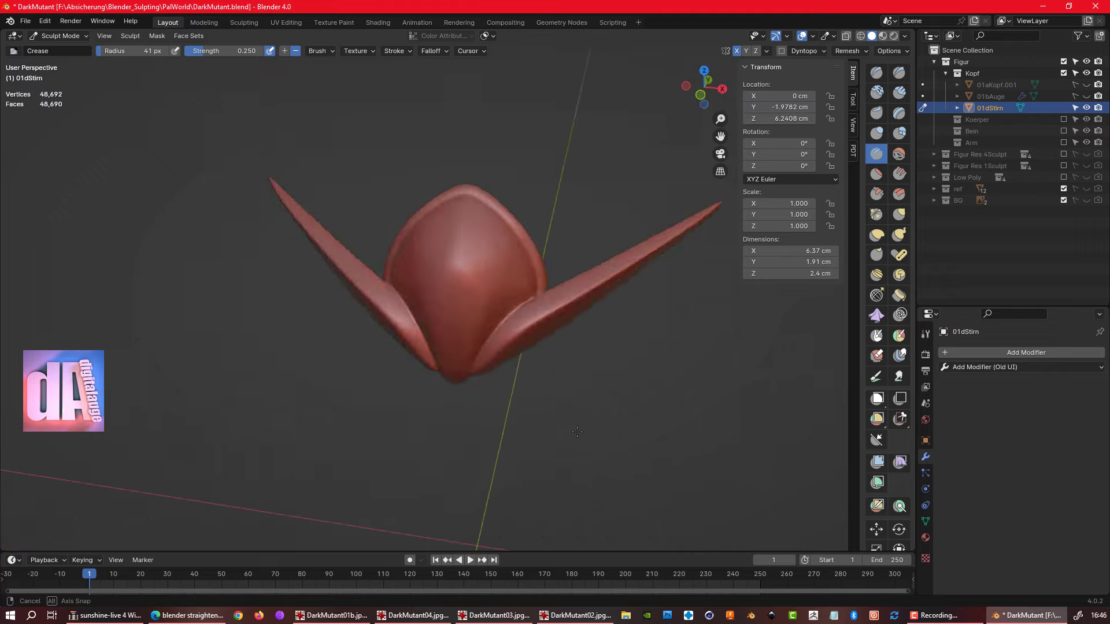
middle_click_drag(454, 356, 460, 394)
mouse_move(533, 278)
middle_mouse_down()
mouse_move(543, 202)
mouse_move(441, 305)
middle_mouse_up()
scroll(537, 243, "up", 4)
scroll(549, 172, "down", 4)
- Save the file and make the 01bAuge eyes visible again
key("ctrl+s")
scroll(549, 172, "up", 3)
scroll(444, 375, "down", 4)
middle_click_drag(444, 374, 483, 255)
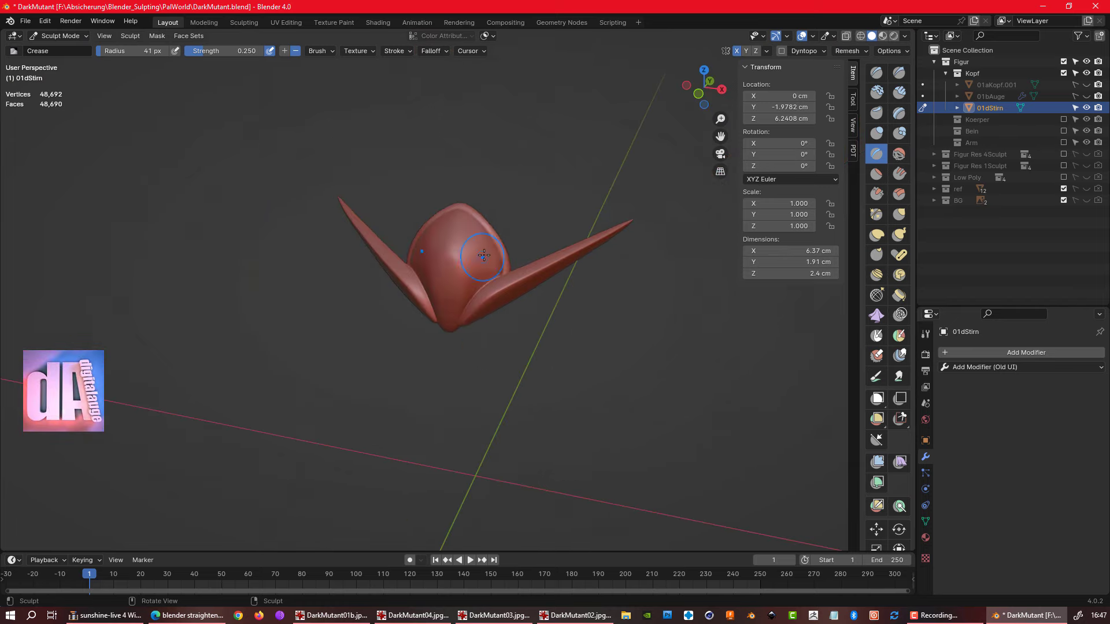
left_click(1087, 95)
- Reshape the head's lower side spike with the Elastic Deform brush
middle_click_drag(550, 289, 615, 374)
scroll(654, 388, "up", 2)
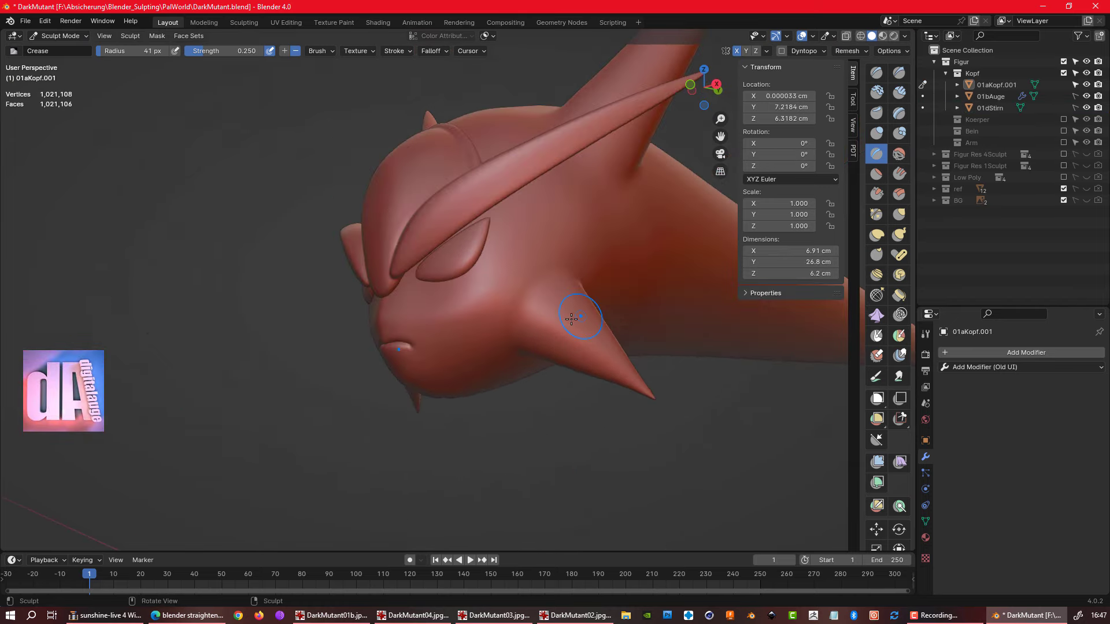
mouse_move(571, 318)
middle_mouse_down()
mouse_move(556, 262)
mouse_move(576, 232)
middle_mouse_up()
key("e")
scroll(621, 389, "up", 3)
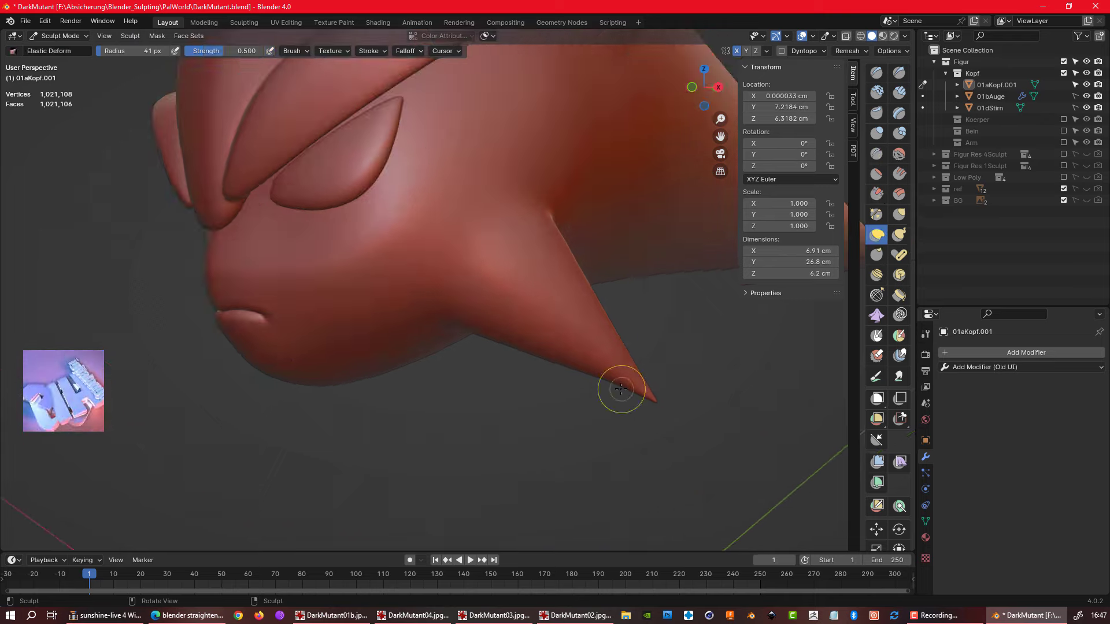
mouse_move(586, 418)
middle_mouse_down()
mouse_move(627, 397)
mouse_move(592, 331)
middle_mouse_up()
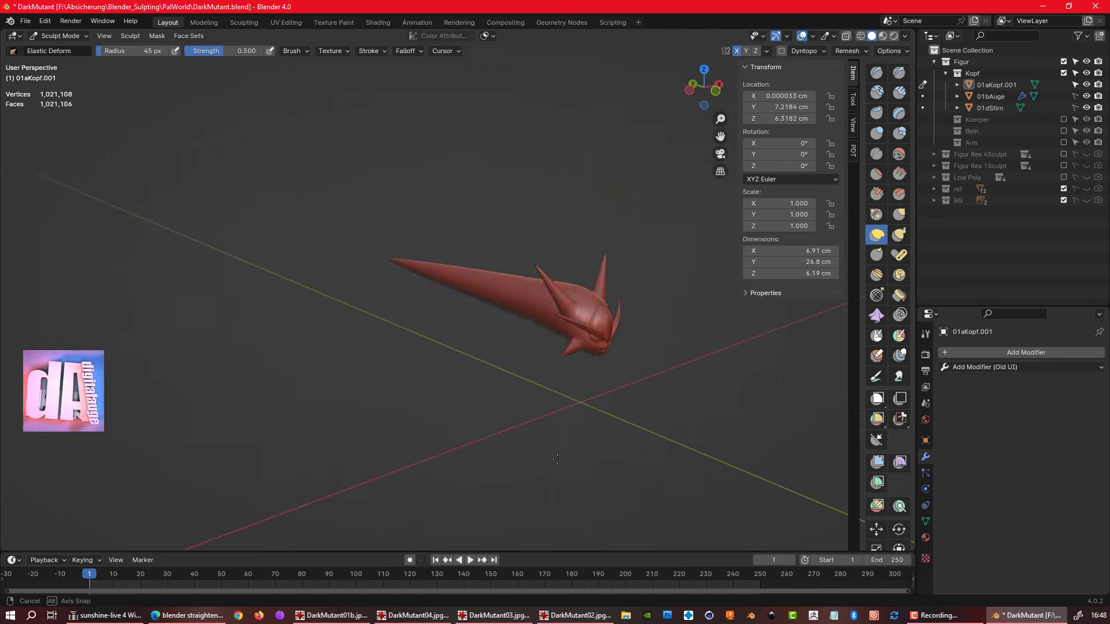
middle_click_drag(551, 278, 614, 343)
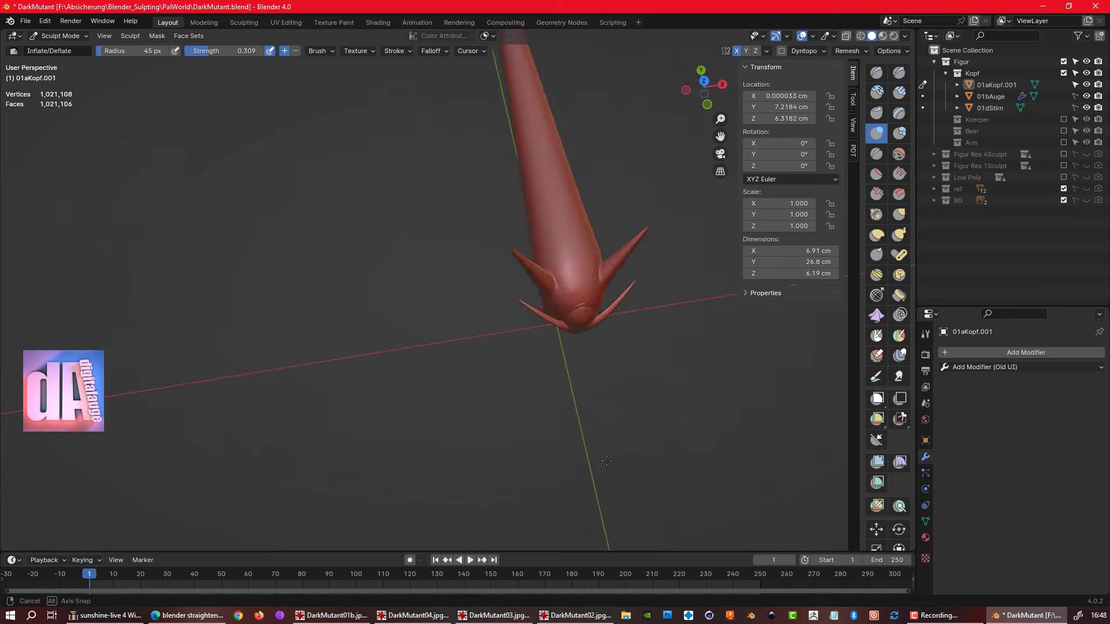
- Hide the head collection, show the legs, and make the upper leg active
left_click(1064, 73)
left_click(1064, 96)
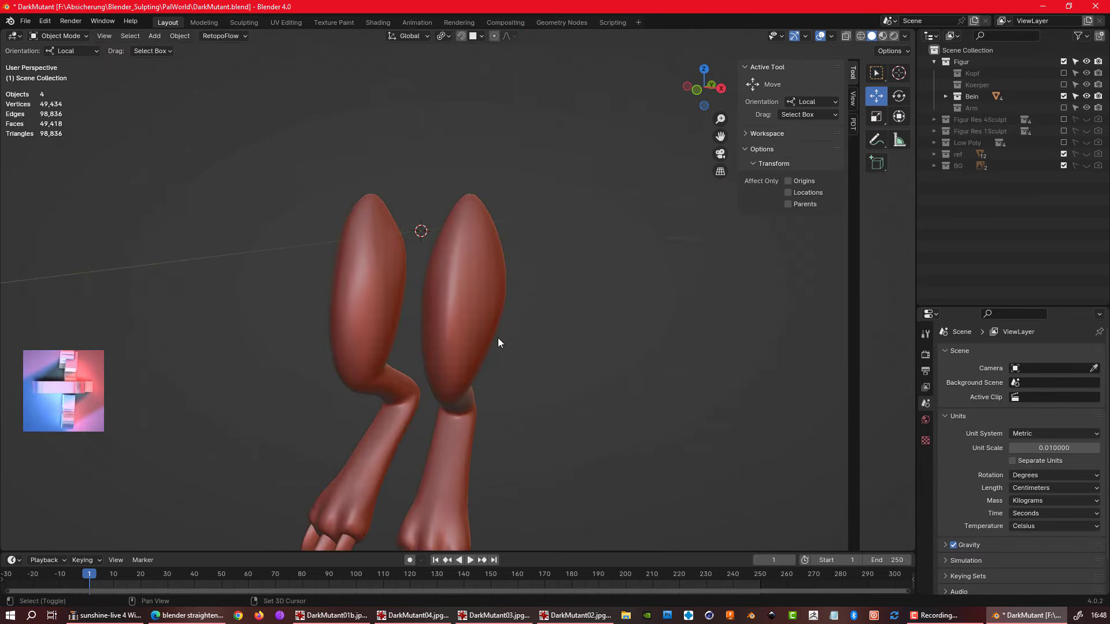
mouse_move(499, 342)
middle_mouse_down()
mouse_move(540, 291)
mouse_move(529, 334)
middle_mouse_up()
left_click(507, 295)
key("ctrl+Tab")
scroll(548, 281, "up", 3)
scroll(520, 285, "down", 3)
middle_click_drag(520, 285, 491, 288)
- Put the legs into Sculpt Mode and crease around the feet and ankles
key("ctrl+Tab")
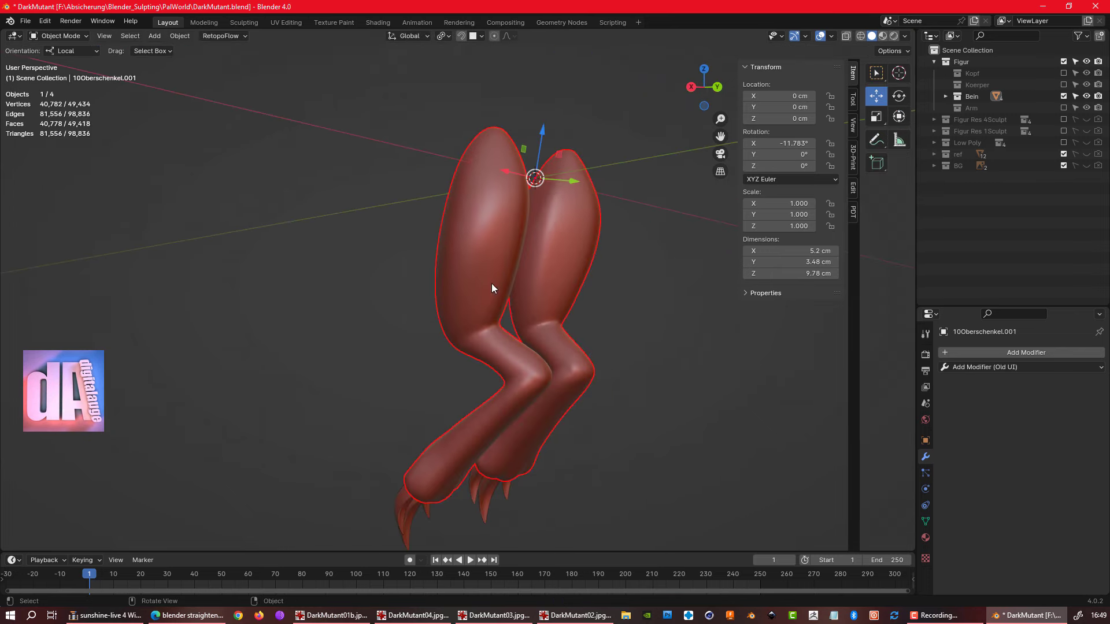
left_click(512, 365)
middle_click_drag(512, 365, 563, 471)
scroll(588, 246, "down", 2)
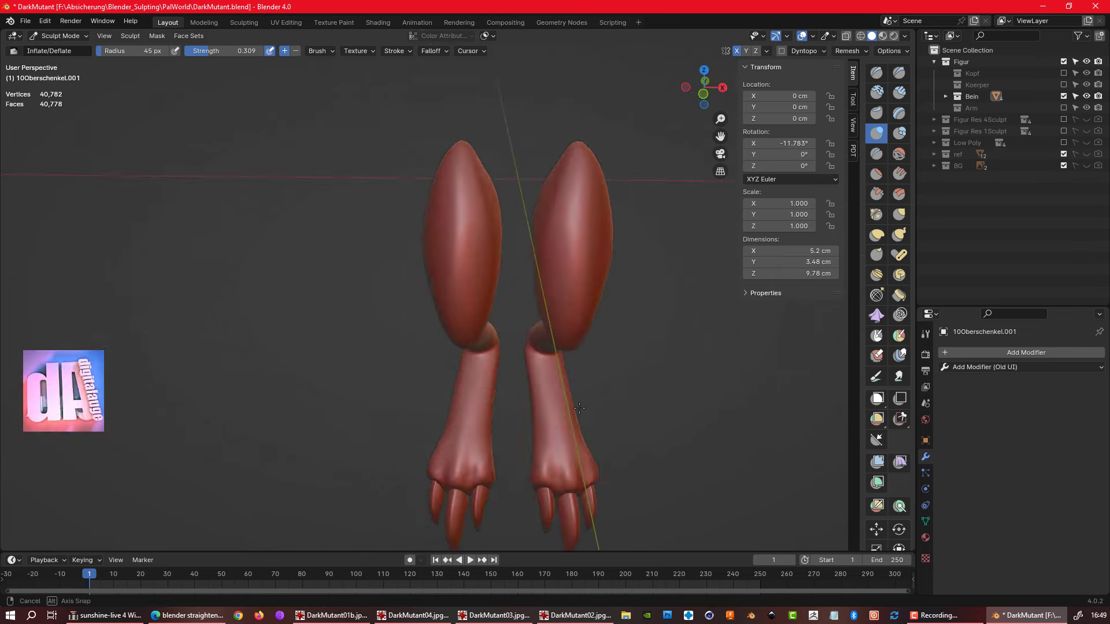
scroll(549, 278, "up", 5)
key("shift+c")
mouse_move(550, 278)
middle_mouse_down()
mouse_move(528, 290)
mouse_move(626, 232)
mouse_move(627, 312)
middle_mouse_up()
scroll(528, 290, "down", 2)
scroll(633, 249, "down", 3)
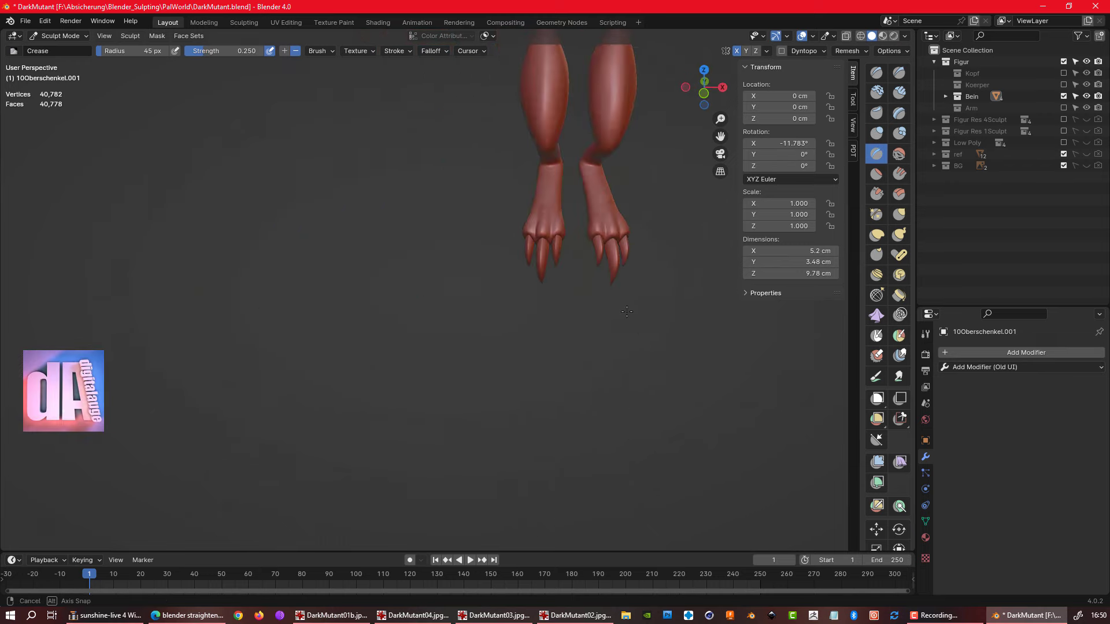
middle_click_drag(642, 220, 460, 219)
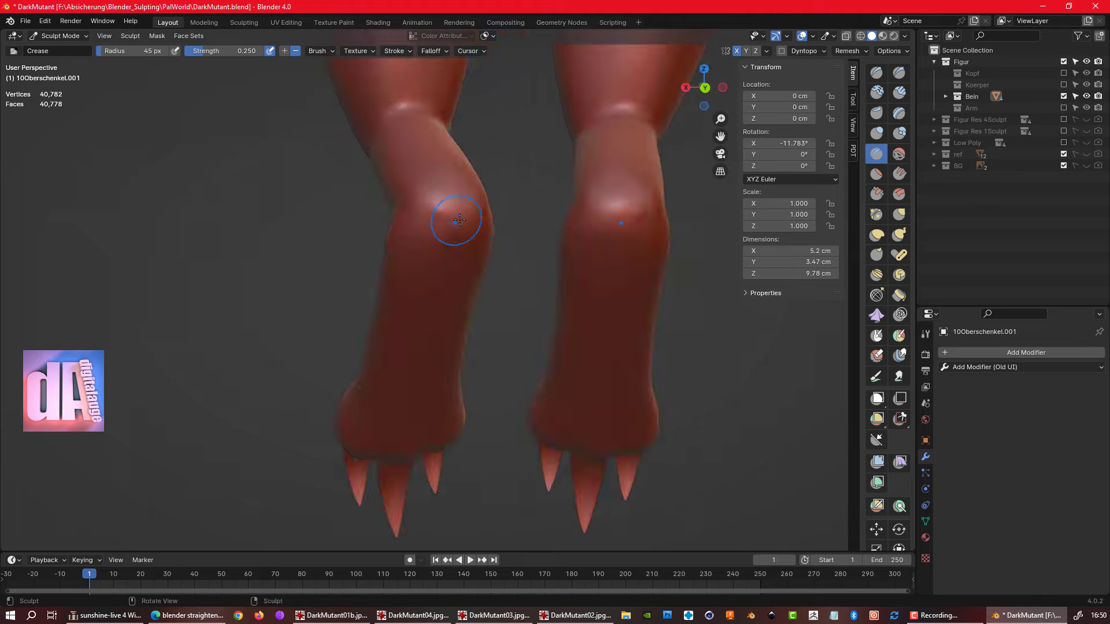
- Inflate the knee areas of both legs with the Inflate/Deflate brush
key("i")
scroll(500, 245, "up", 5)
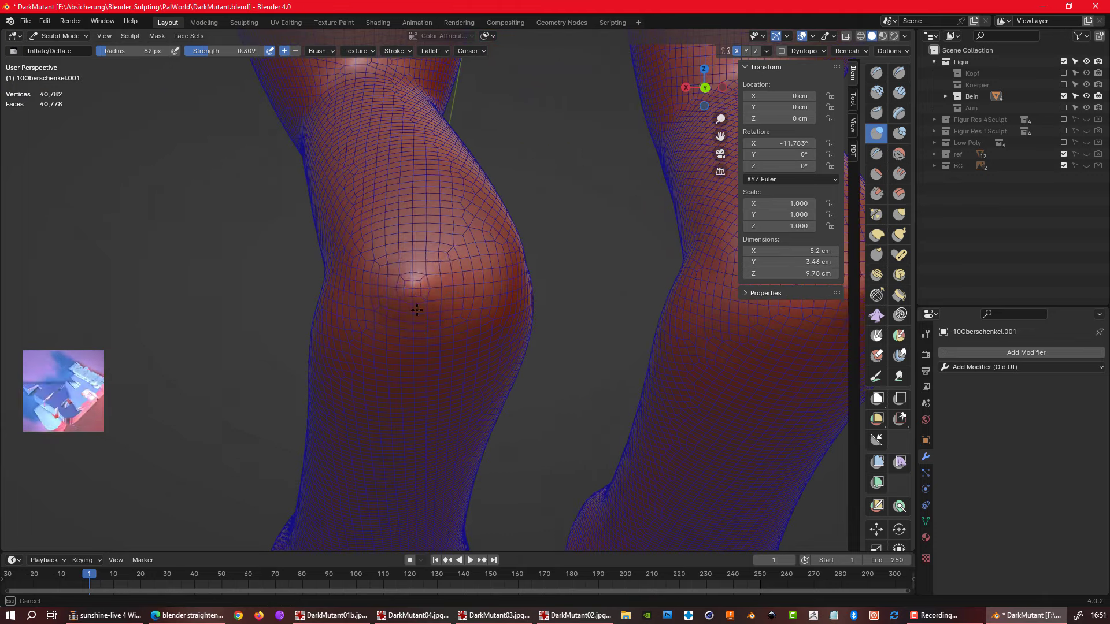
scroll(464, 304, "down", 5)
mouse_move(464, 304)
middle_mouse_down()
mouse_move(450, 293)
mouse_move(497, 312)
middle_mouse_up()
scroll(457, 298, "up", 3)
scroll(497, 312, "down", 4)
scroll(552, 331, "up", 5)
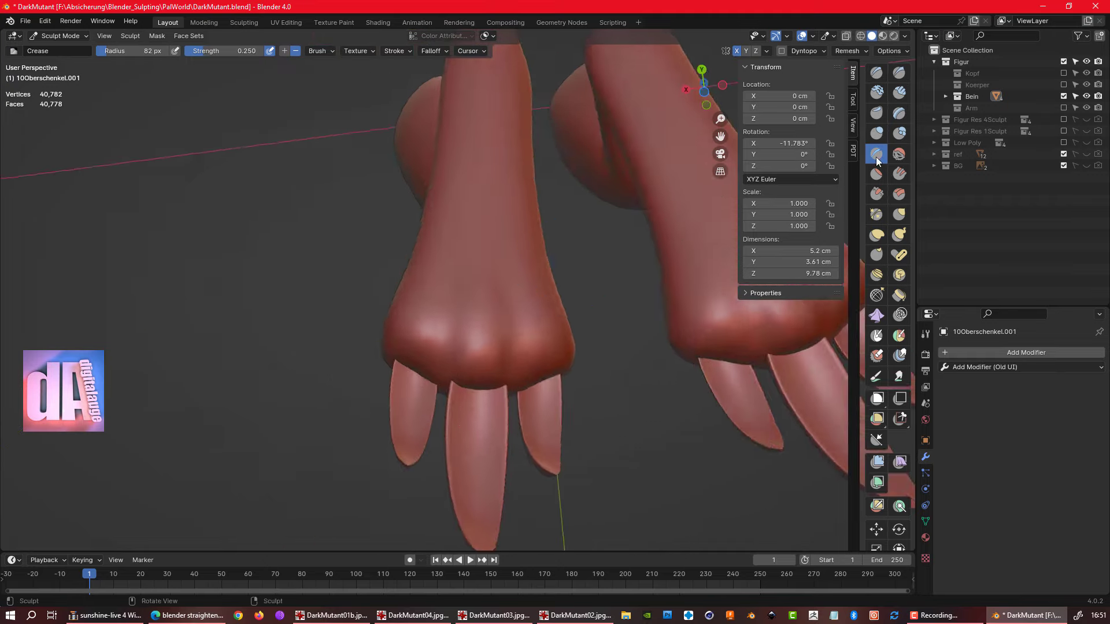
- Save, then carve a sharp crease line at the knee with the Crease brush
key("shift+c")
key("ctrl+s")
scroll(552, 331, "down", 5)
mouse_move(523, 398)
middle_mouse_down()
mouse_move(514, 306)
mouse_move(474, 315)
middle_mouse_up()
scroll(514, 306, "up", 5)
left_click_drag(474, 315, 561, 303)
scroll(469, 321, "down", 3)
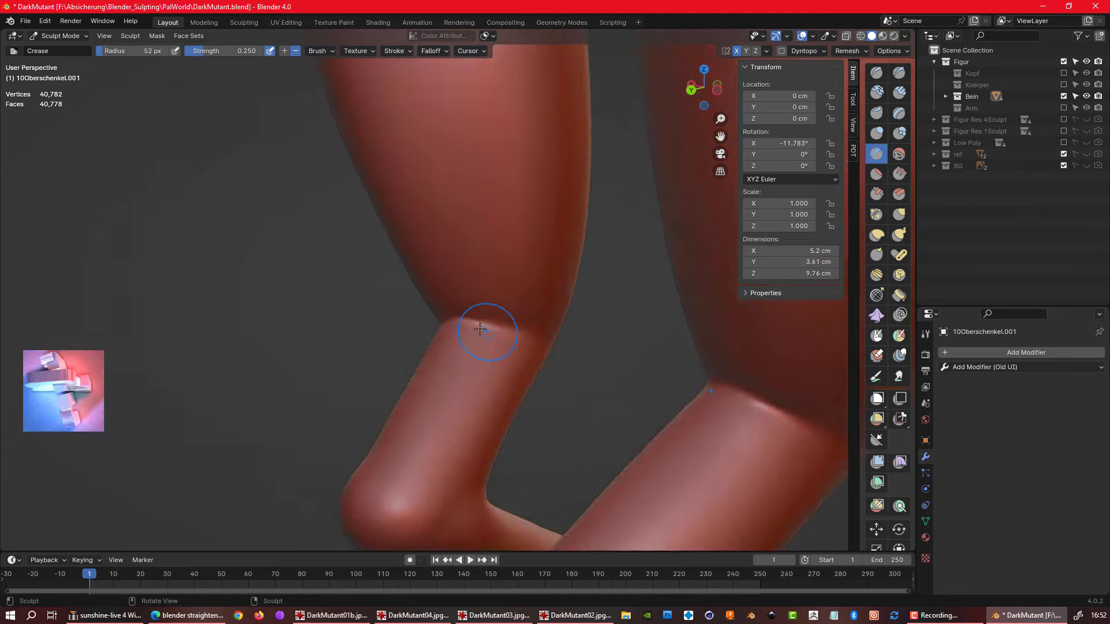
middle_click_drag(484, 322, 597, 387)
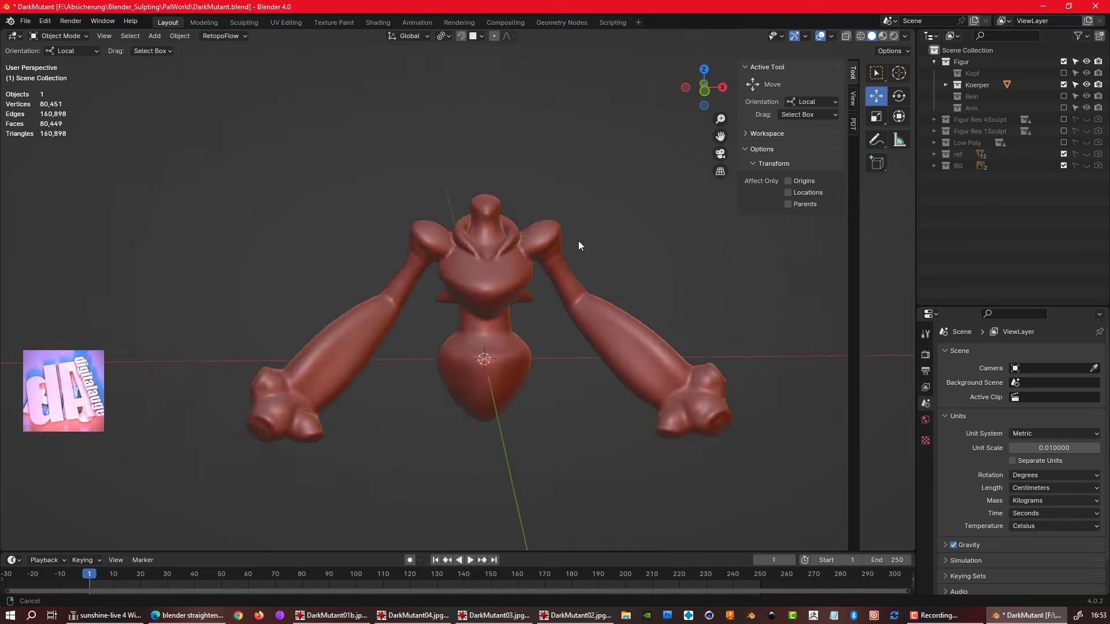
- Add a small bulge around the torso's collar with the Inflate brush
mouse_move(578, 241)
middle_mouse_down()
mouse_move(482, 410)
mouse_move(427, 385)
middle_mouse_up()
key("i")
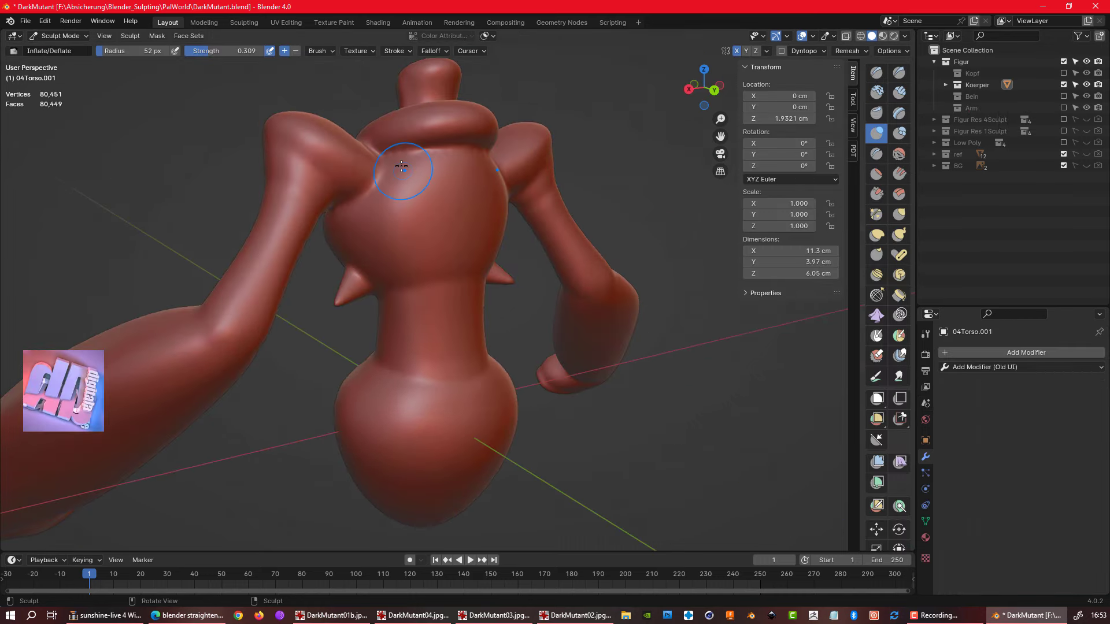
mouse_move(401, 167)
middle_mouse_down()
mouse_move(426, 421)
mouse_move(450, 350)
mouse_move(505, 429)
middle_mouse_up()
middle_click_drag(488, 297, 299, 337)
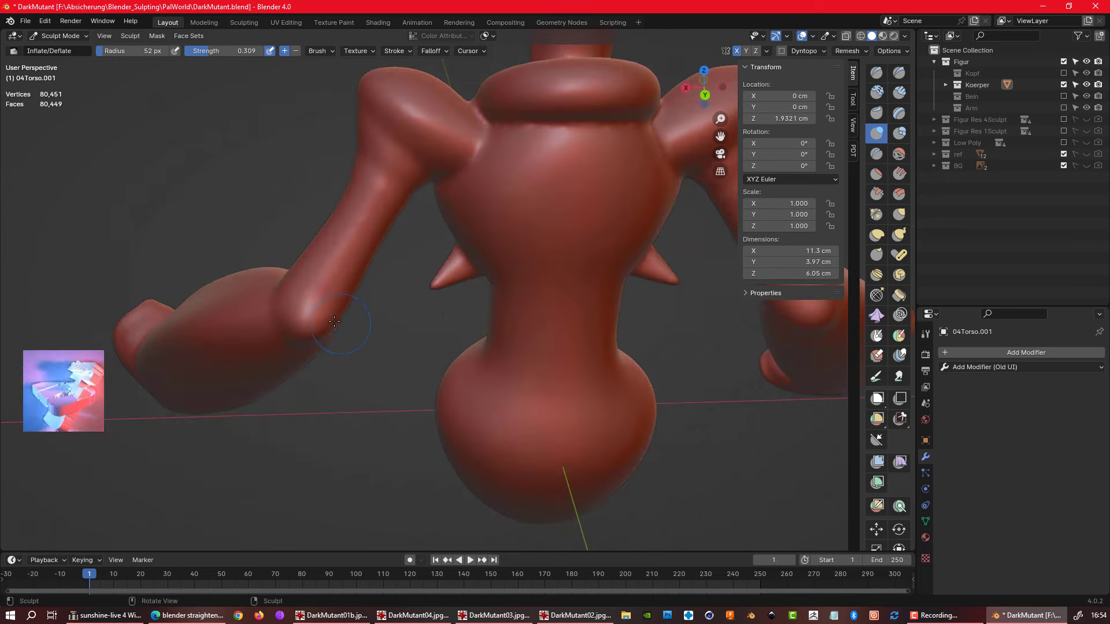
mouse_move(299, 337)
middle_mouse_down()
mouse_move(438, 258)
mouse_move(630, 266)
mouse_move(409, 272)
mouse_move(384, 285)
mouse_move(533, 404)
mouse_move(422, 285)
mouse_move(508, 290)
mouse_move(651, 270)
middle_mouse_up()
- Carve sharper creases along the neck ring folds with the Crease brush
scroll(509, 290, "up", 3)
key("shift+c")
scroll(580, 280, "down", 3)
scroll(626, 227, "up", 2)
mouse_move(625, 227)
middle_mouse_down()
mouse_move(550, 335)
mouse_move(634, 352)
mouse_move(446, 338)
mouse_move(483, 367)
mouse_move(591, 391)
mouse_move(593, 417)
middle_mouse_up()
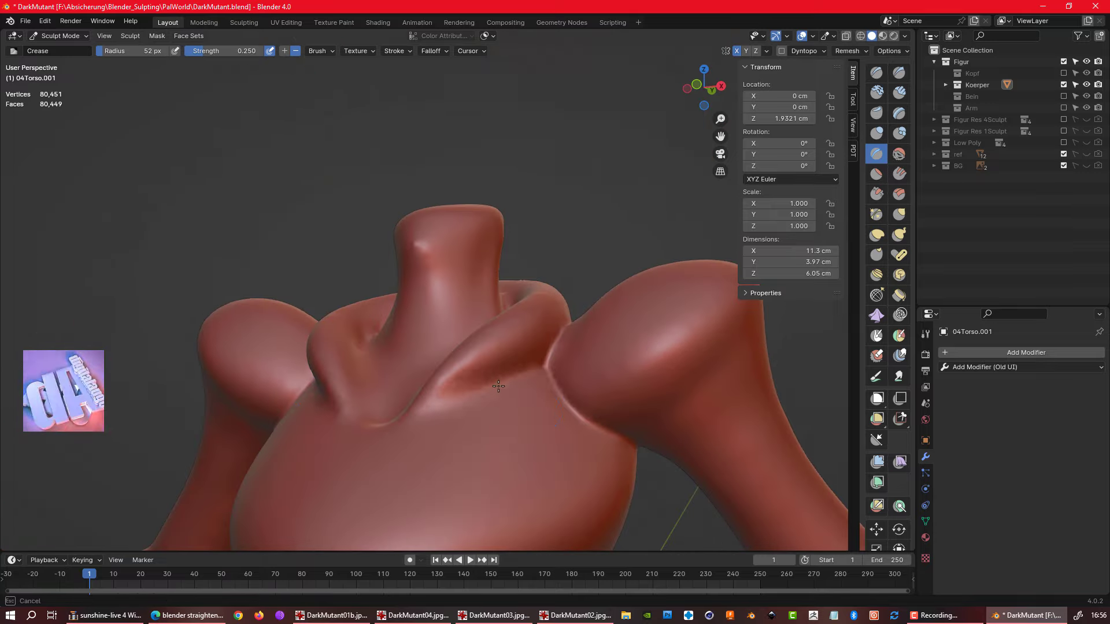
mouse_move(556, 362)
middle_mouse_down()
mouse_move(474, 404)
mouse_move(336, 317)
mouse_move(431, 255)
middle_mouse_up()
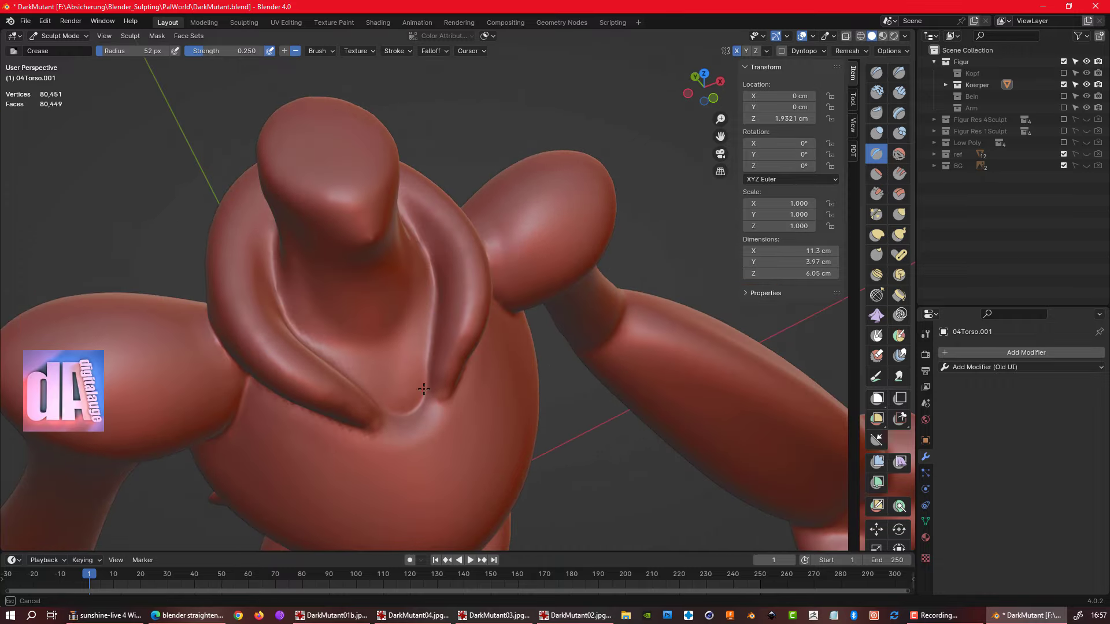
mouse_move(423, 389)
middle_mouse_down()
mouse_move(522, 277)
mouse_move(573, 356)
mouse_move(532, 296)
mouse_move(428, 324)
mouse_move(429, 351)
middle_mouse_up()
- Sculpt the torso and neck ring with the Inflate, Blob, Draw Sharp, Draw and Crease brushes
scroll(417, 327, "up", 3)
key("i")
key("b")
mouse_move(242, 91)
middle_mouse_down()
mouse_move(451, 337)
mouse_move(423, 410)
middle_mouse_up()
key("shift+x")
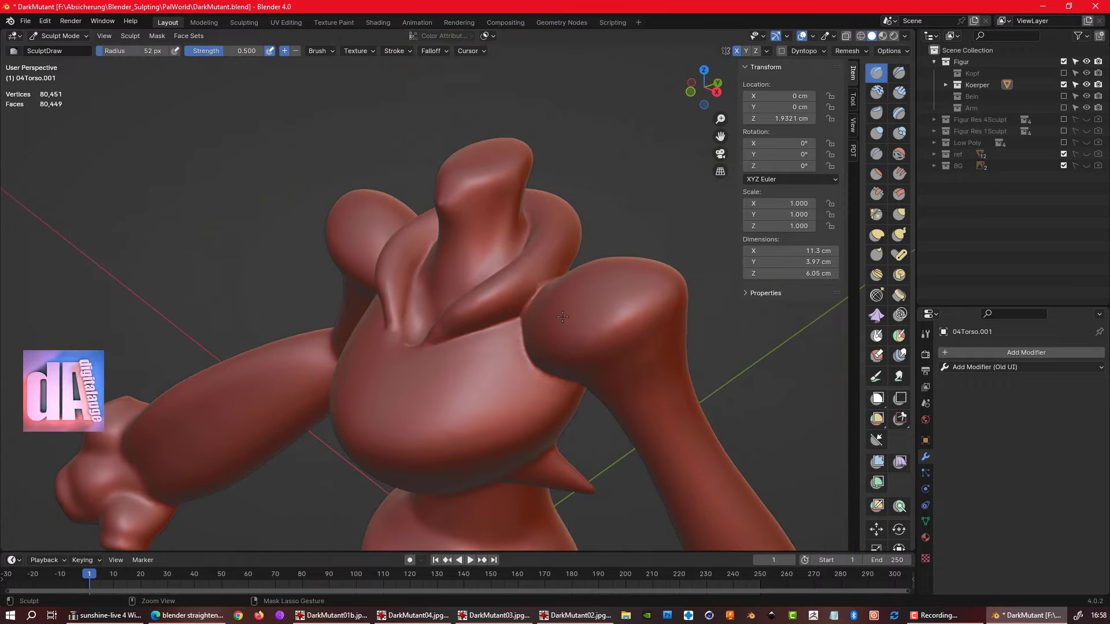
mouse_move(483, 377)
middle_mouse_down()
mouse_move(477, 454)
mouse_move(446, 458)
mouse_move(422, 329)
mouse_move(730, 249)
mouse_move(575, 336)
mouse_move(501, 332)
mouse_move(570, 396)
mouse_move(710, 428)
mouse_move(672, 384)
middle_mouse_up()
key("x")
key("shift+c")
key("i")
scroll(483, 384, "down", 2)
mouse_move(483, 384)
middle_mouse_down()
mouse_move(537, 413)
mouse_move(594, 414)
middle_mouse_up()
scroll(509, 398, "down", 3)
scroll(508, 399, "up", 5)
- Elastic-deform the torso front with a 77 px radius and about 0.26 strength
key("e")
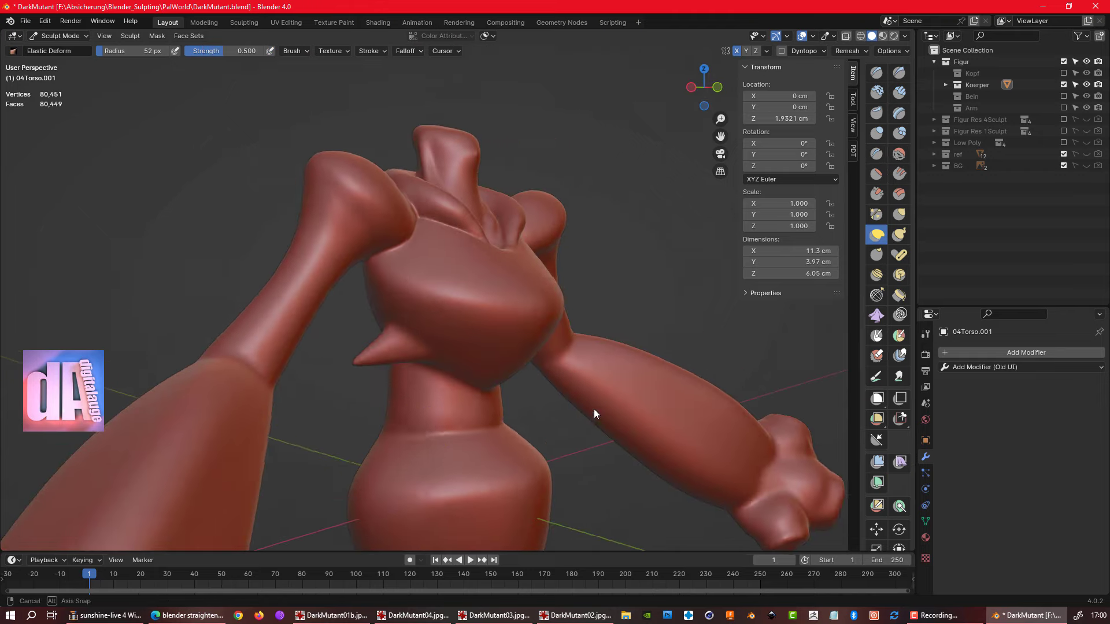
middle_click_drag(501, 398, 899, 252)
middle_click_drag(573, 414, 477, 384)
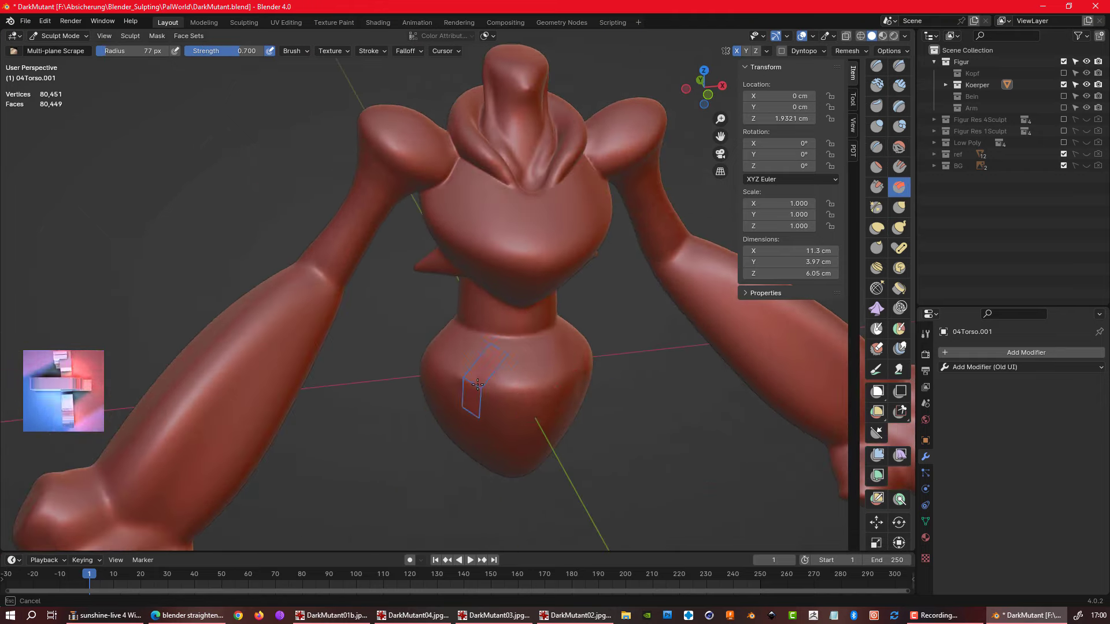
left_click_drag(234, 55, 205, 55)
mouse_move(649, 366)
middle_mouse_down()
mouse_move(470, 466)
mouse_move(656, 409)
middle_mouse_up()
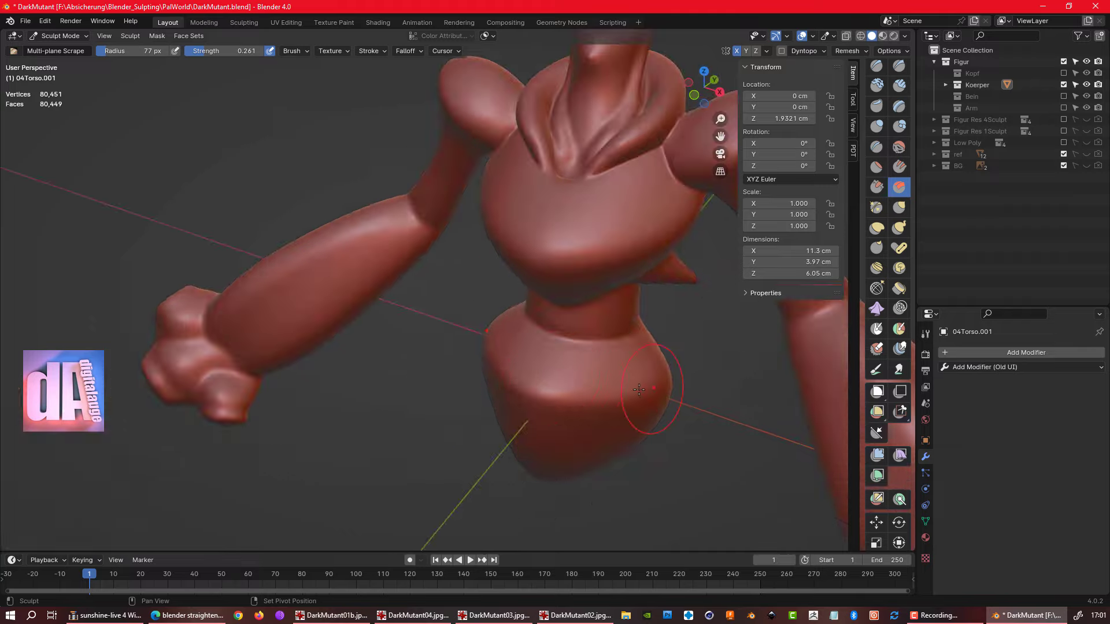
scroll(565, 445, "down", 5)
scroll(564, 446, "up", 5)
scroll(526, 329, "up", 4)
- Crease the elbow bend, set the Inflate brush radius to 60 px, and save the file
key("shift+c")
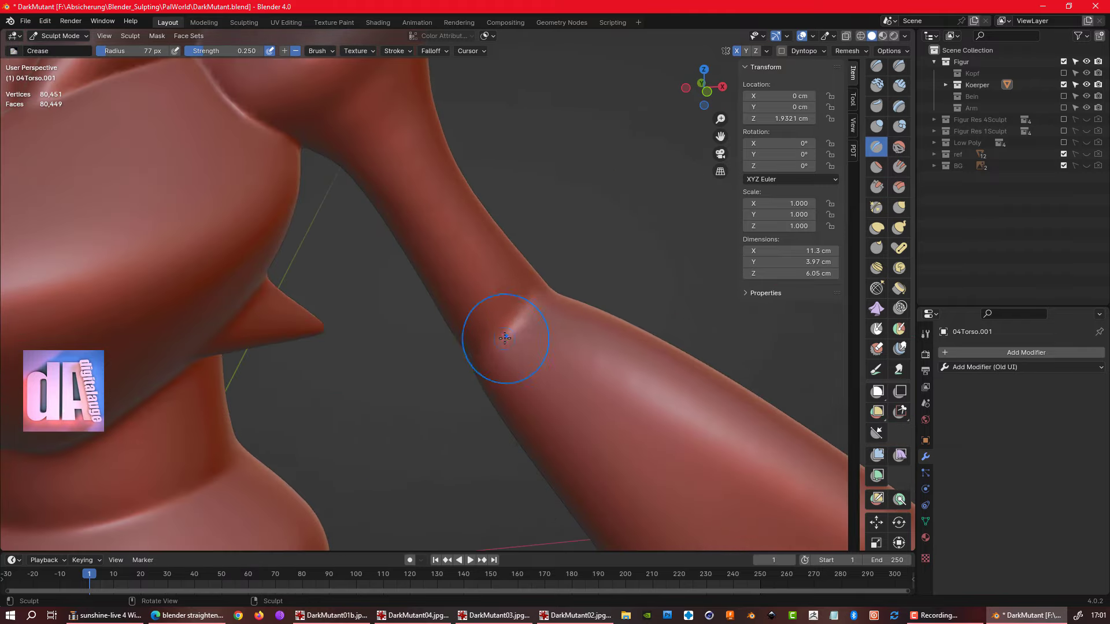
mouse_move(508, 347)
middle_mouse_down()
mouse_move(572, 330)
mouse_move(482, 311)
mouse_move(458, 272)
mouse_move(471, 235)
mouse_move(469, 259)
mouse_move(431, 210)
mouse_move(564, 323)
mouse_move(534, 394)
mouse_move(636, 323)
middle_mouse_up()
scroll(573, 330, "down", 4)
key("i")
key("f")
left_click(448, 294)
key("ctrl+s")
- Show the Arm collection and select the 07bFlosse fin for crease sculpting
left_click(1064, 107)
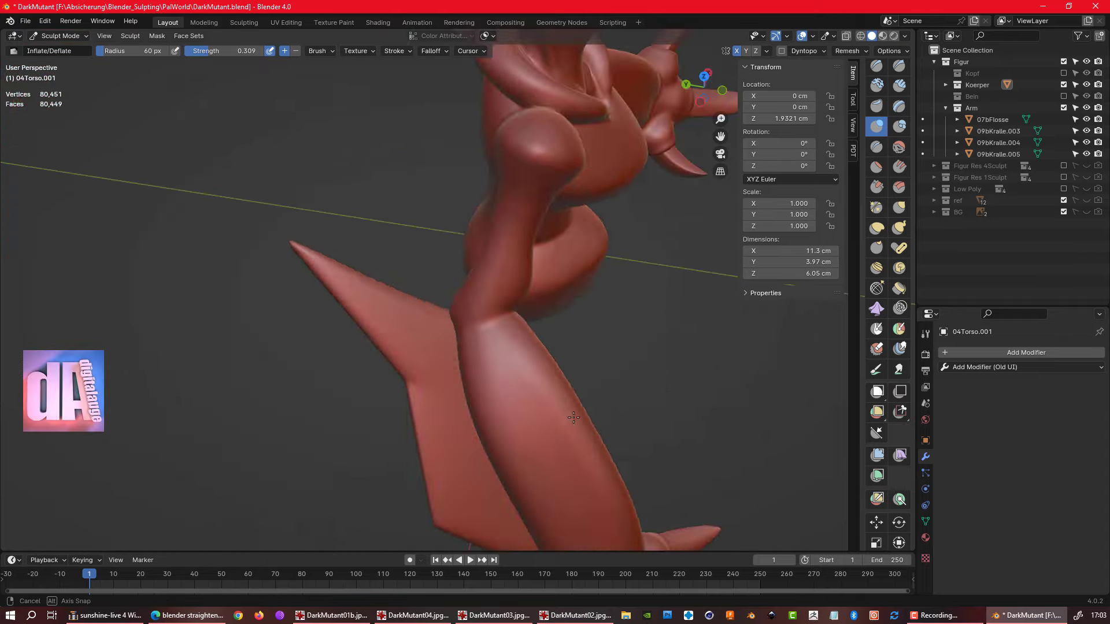
left_click(992, 119)
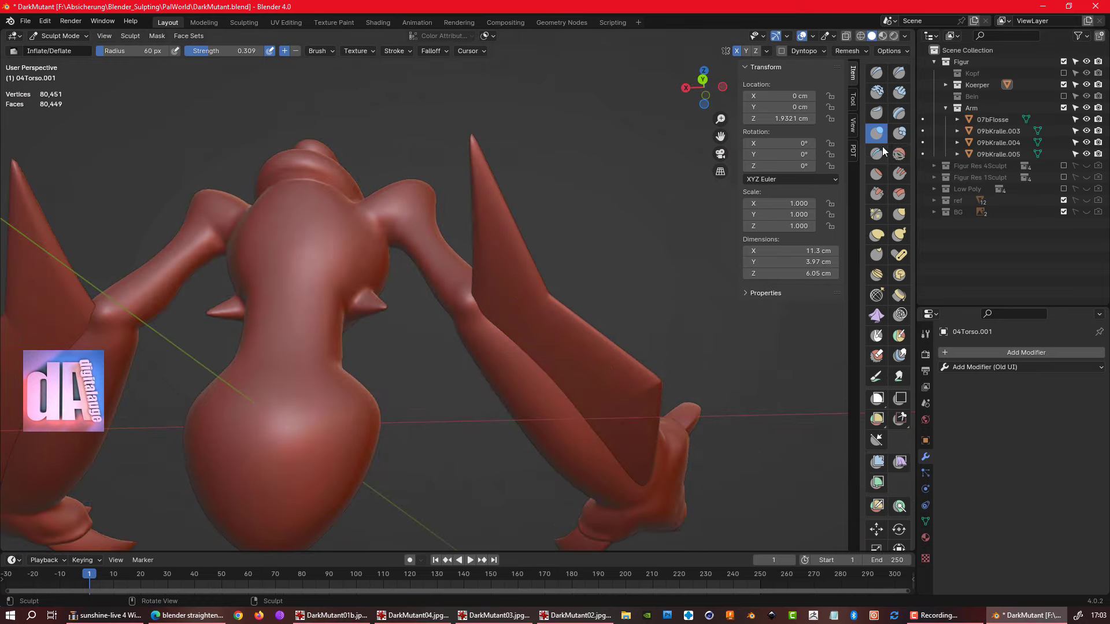
left_click(877, 153)
scroll(526, 318, "up", 3)
middle_click_drag(526, 318, 480, 291)
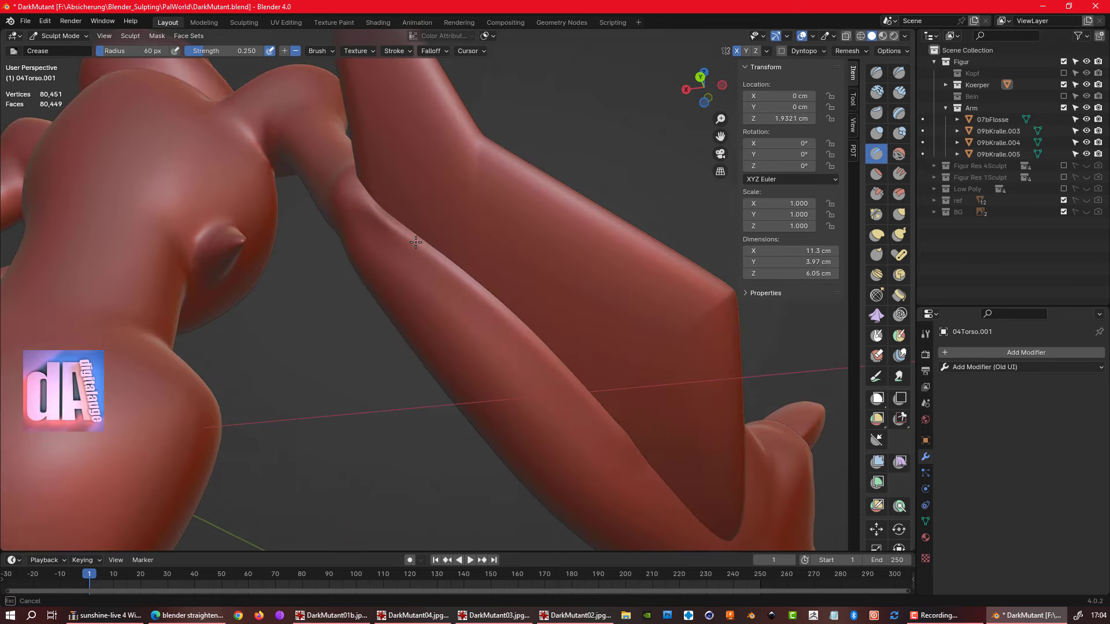
middle_click_drag(416, 242, 467, 278)
mouse_move(569, 377)
middle_mouse_down()
mouse_move(639, 288)
mouse_move(557, 379)
middle_mouse_up()
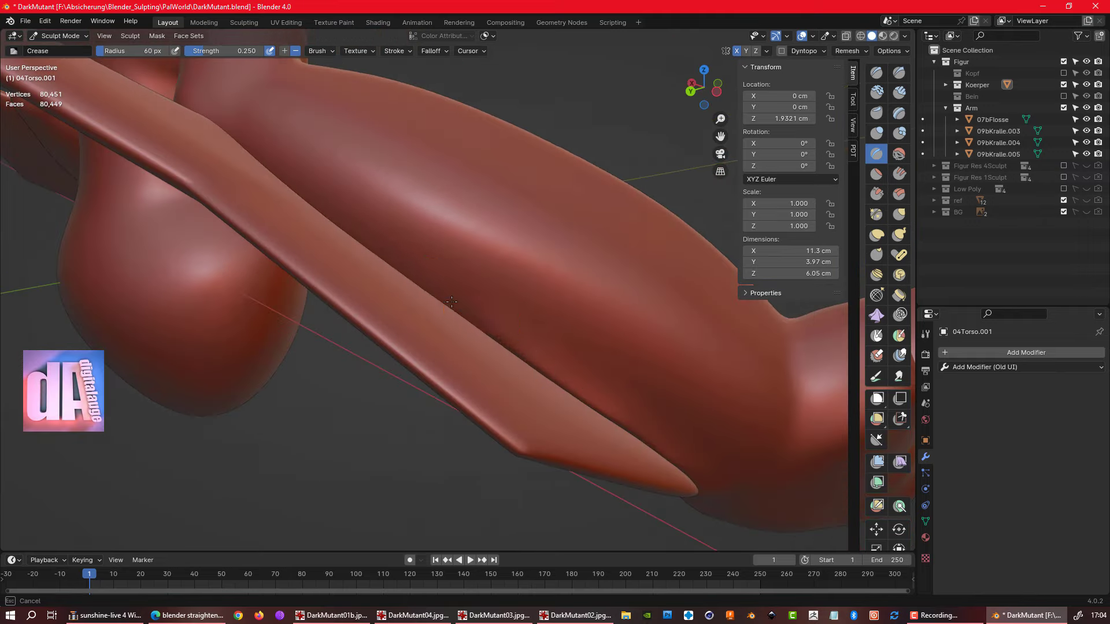
middle_click_drag(480, 329, 459, 284)
- Inflate and crease the forearm and fin from low views around the arm
mouse_move(352, 196)
middle_mouse_down()
mouse_move(446, 267)
mouse_move(427, 357)
middle_mouse_up()
scroll(627, 422, "down", 5)
scroll(574, 322, "up", 2)
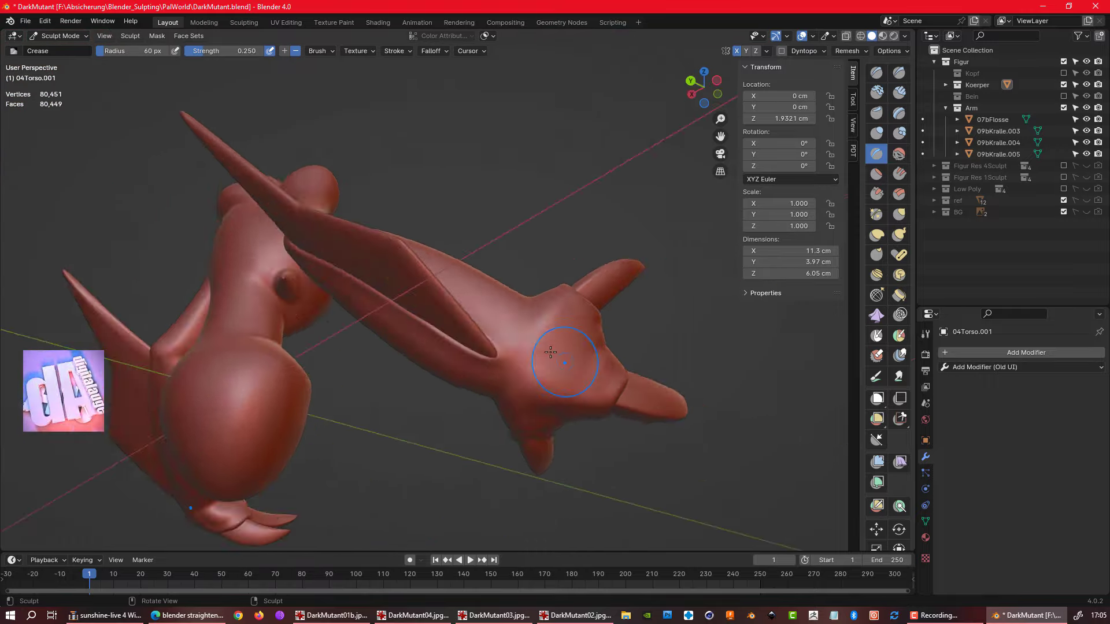
scroll(574, 322, "up", 2)
scroll(565, 357, "up", 2)
middle_click_drag(565, 357, 418, 242)
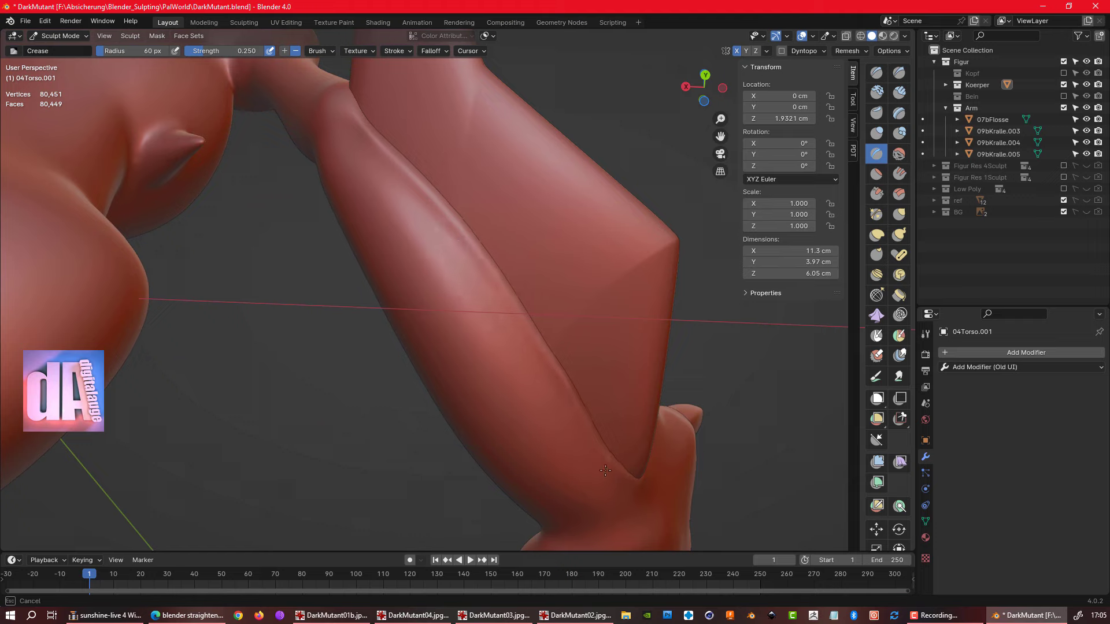
mouse_move(605, 471)
middle_mouse_down()
mouse_move(461, 285)
mouse_move(649, 384)
mouse_move(557, 367)
mouse_move(547, 395)
mouse_move(376, 154)
mouse_move(652, 354)
mouse_move(410, 385)
middle_mouse_up()
scroll(650, 384, "down", 4)
scroll(558, 367, "up", 4)
key("i")
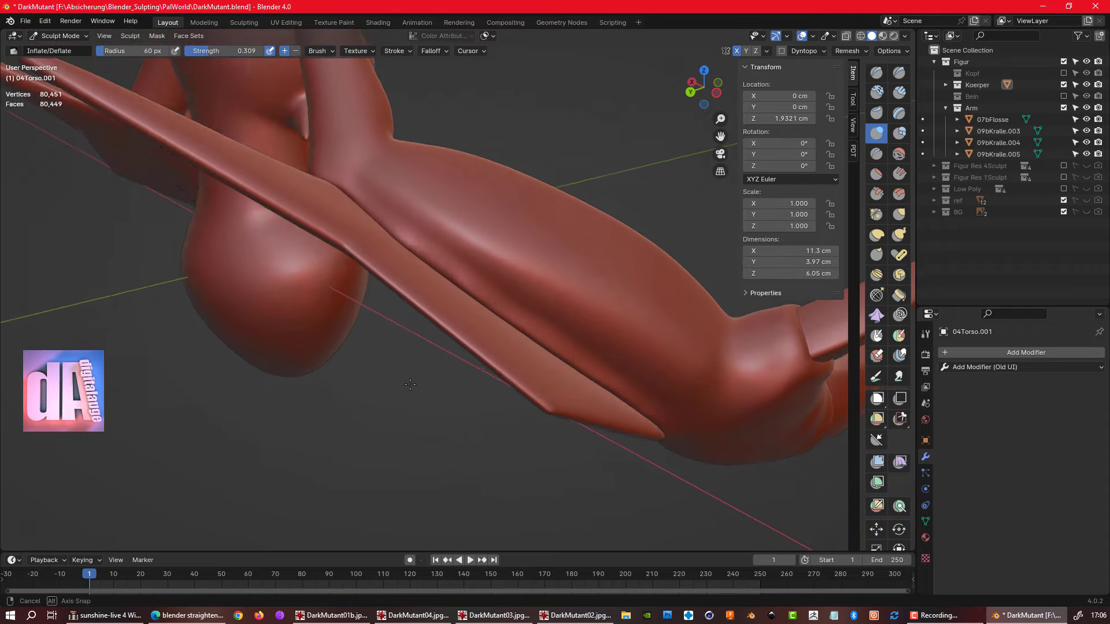
mouse_move(485, 252)
middle_mouse_down()
mouse_move(471, 317)
mouse_move(500, 310)
middle_mouse_up()
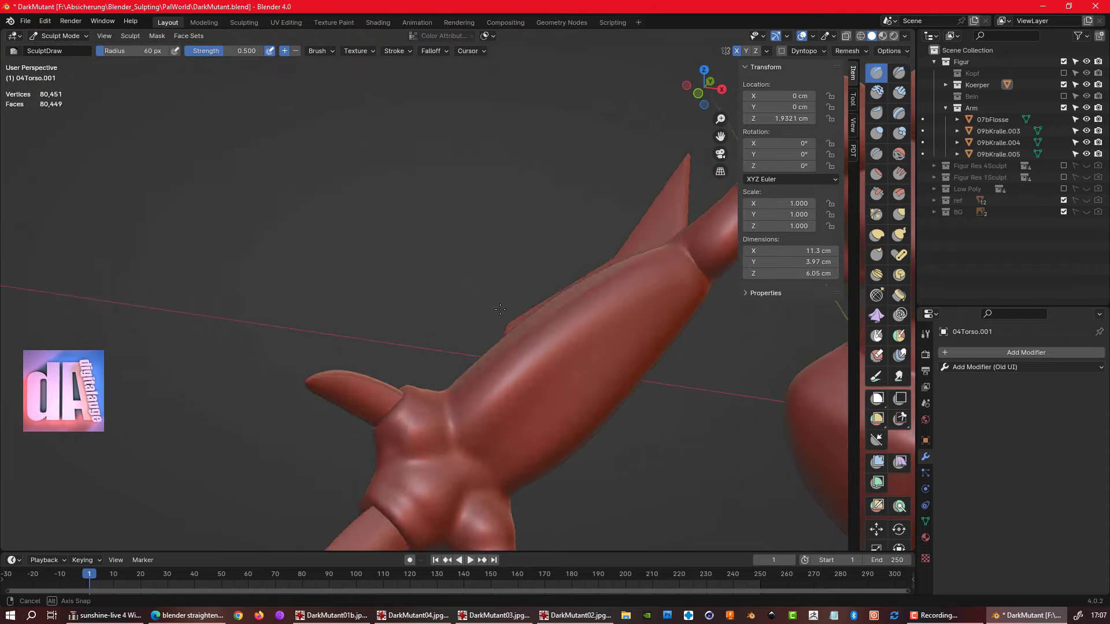
mouse_move(488, 442)
middle_mouse_down()
mouse_move(384, 372)
mouse_move(475, 362)
mouse_move(286, 391)
mouse_move(422, 383)
mouse_move(262, 337)
mouse_move(599, 340)
mouse_move(527, 237)
middle_mouse_up()
key("shift+c")
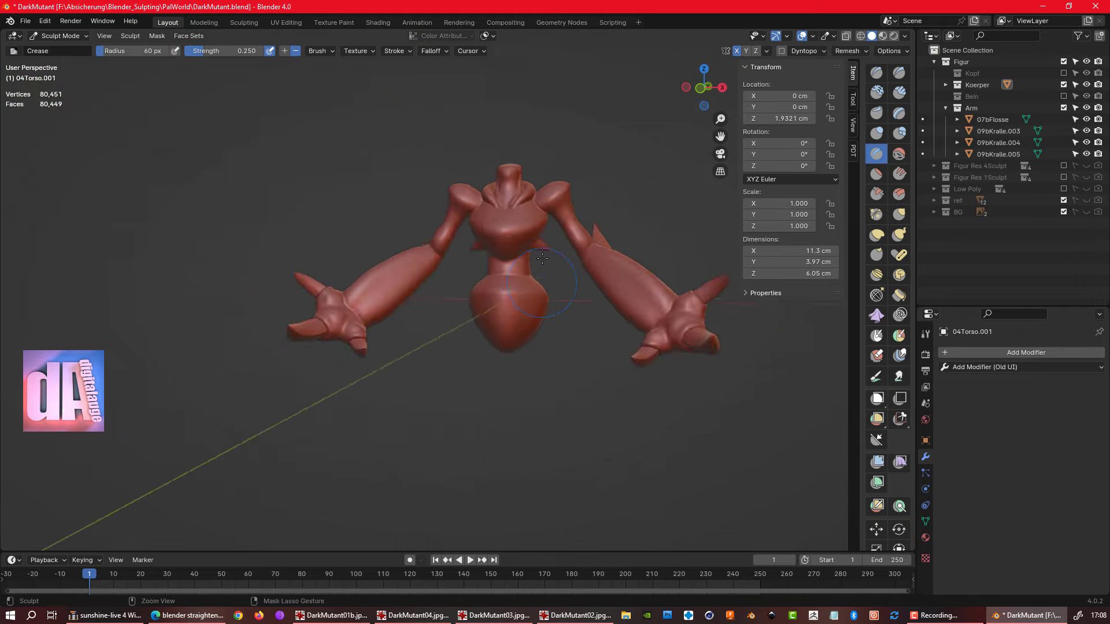
scroll(527, 237, "up", 5)
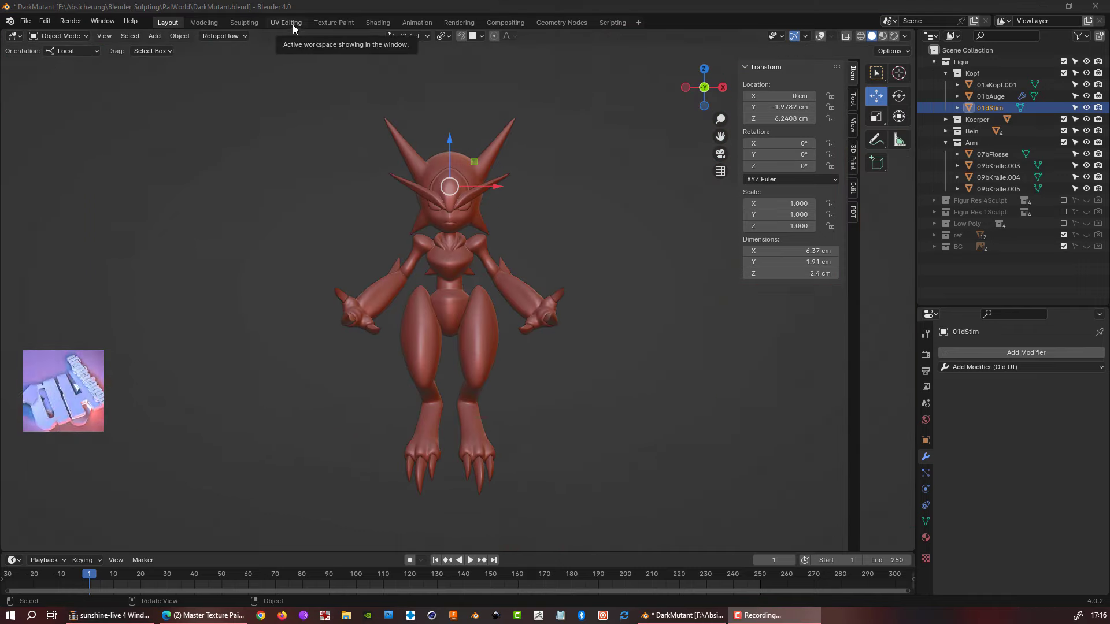
- In UV Editing, Smart UV Project the whole 01aKopf.001 head mesh
left_click(293, 23)
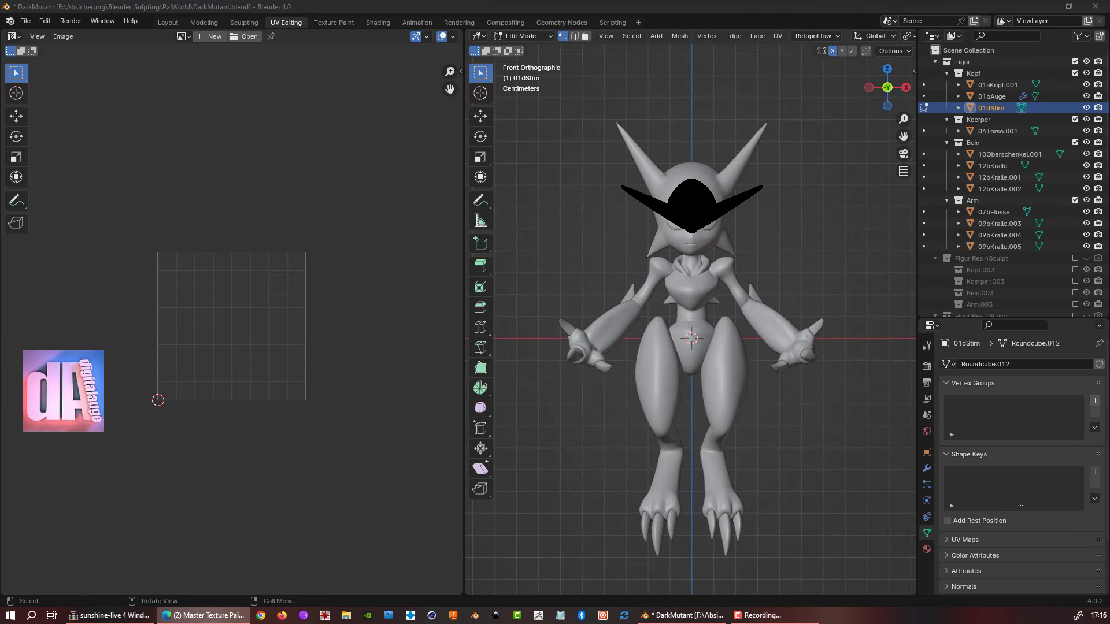
scroll(753, 211, "up", 3)
key("a")
left_click(812, 36)
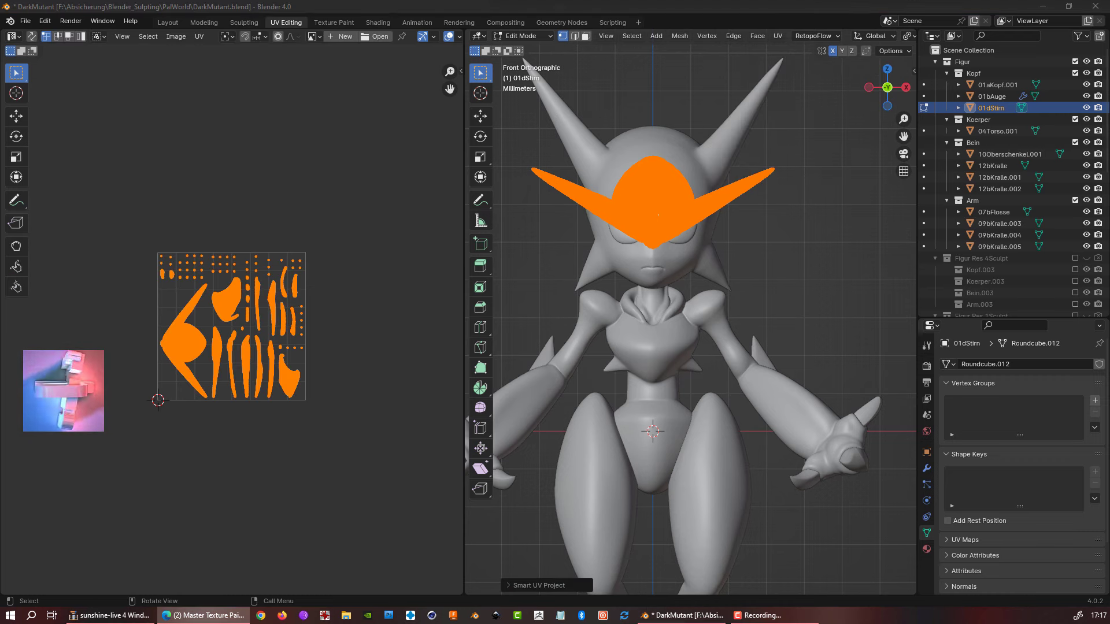
left_click(923, 86)
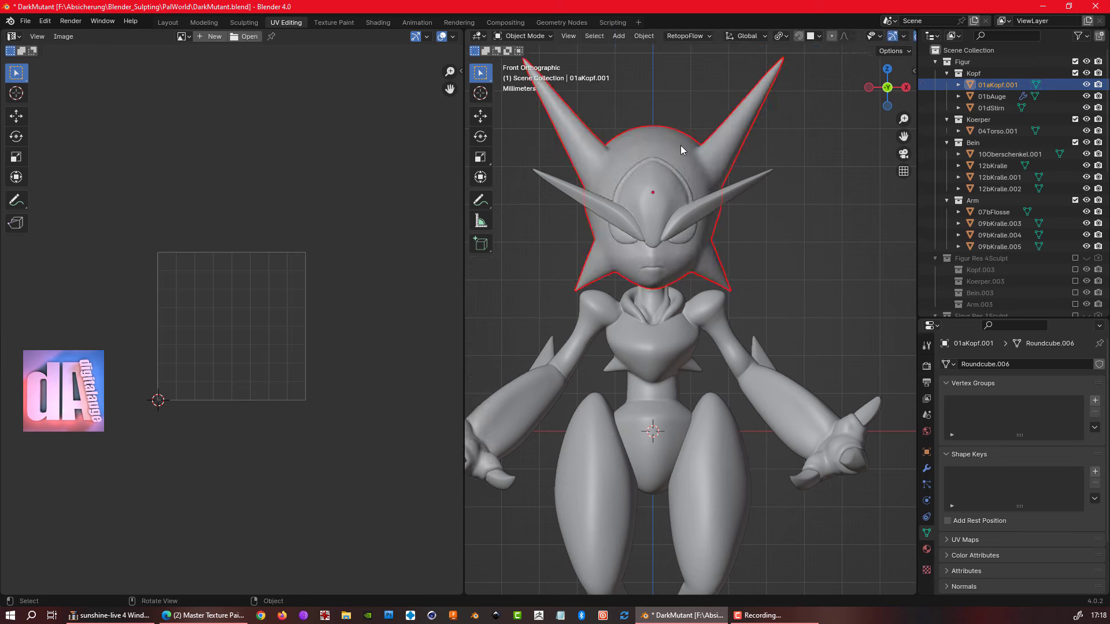
left_click(792, 171)
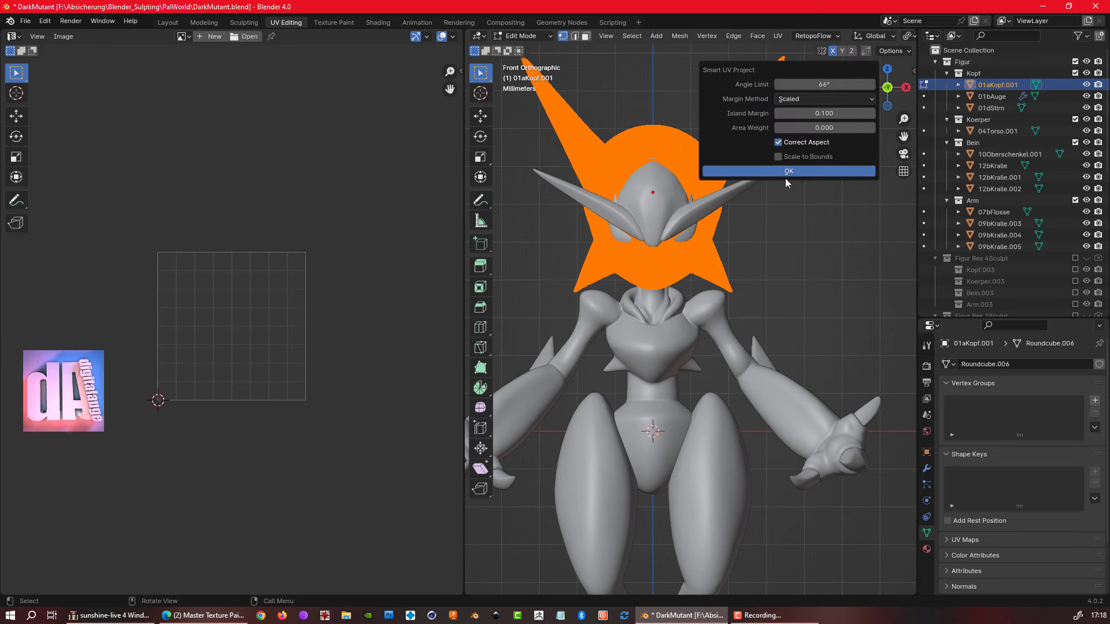
key("Tab")
key("Tab")
- Smart UV Project the torso, thighs and claws
left_click(778, 36)
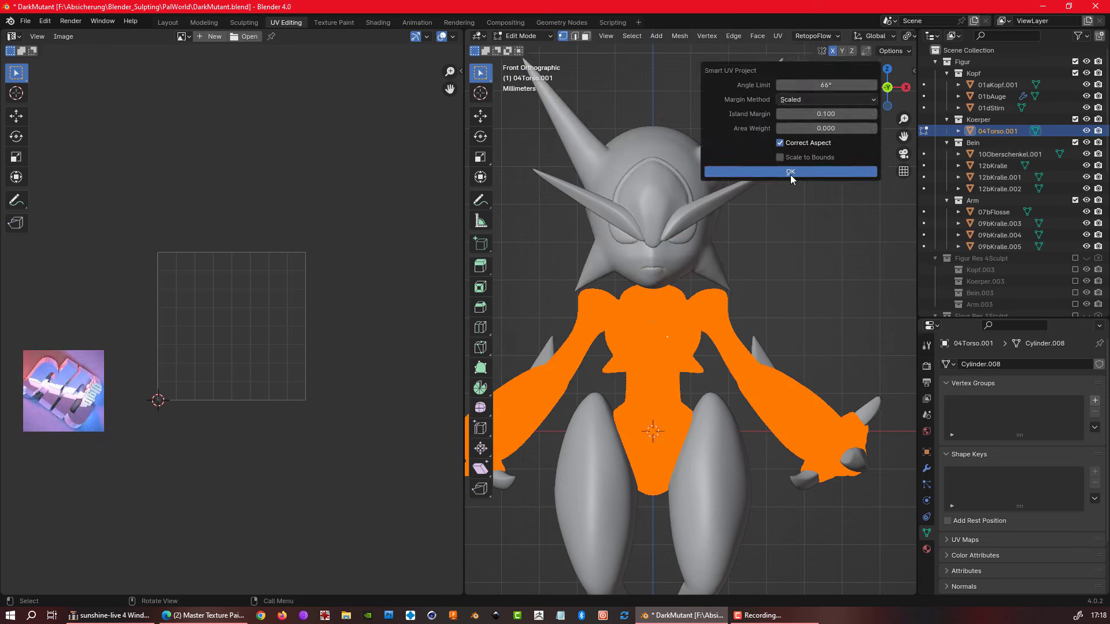
left_click(791, 172)
scroll(717, 277, "down", 2)
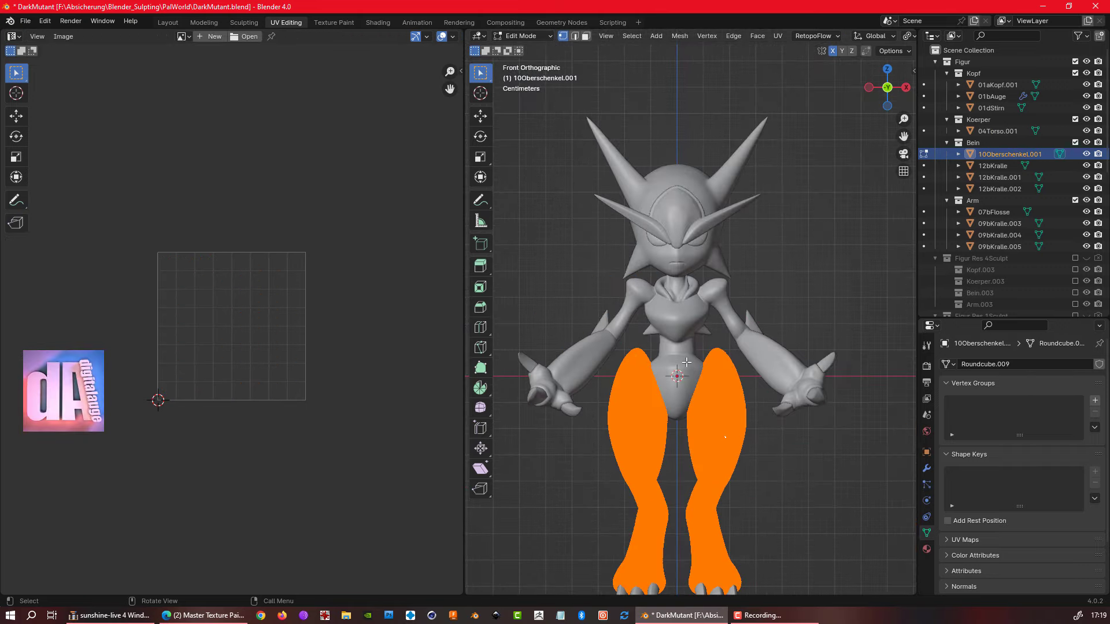
left_click(801, 170)
scroll(636, 164, "down", 1)
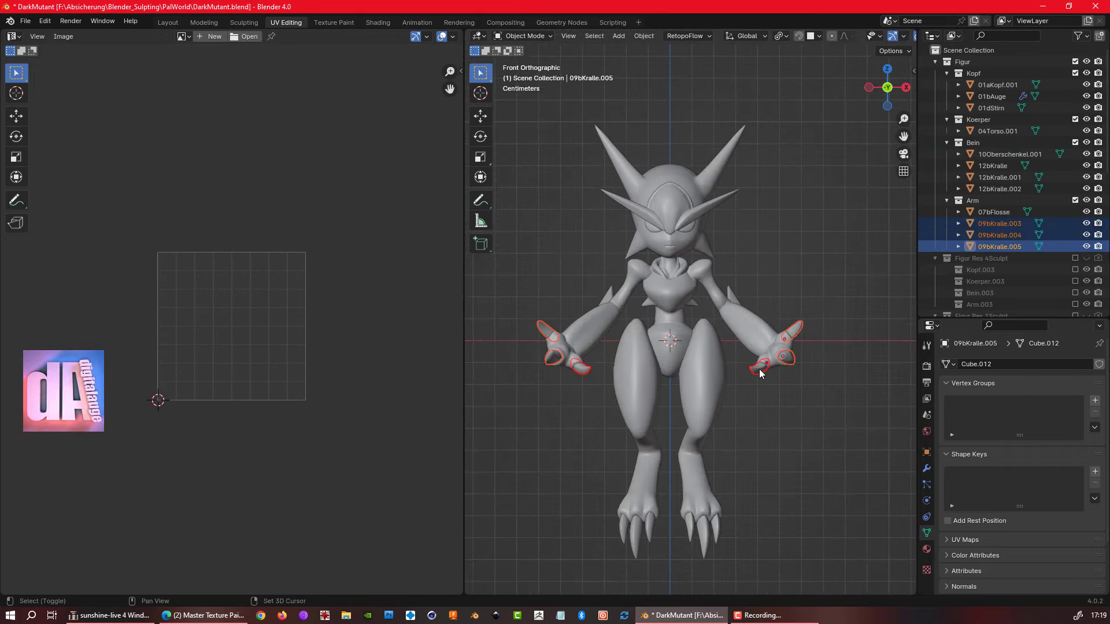
left_click(797, 173)
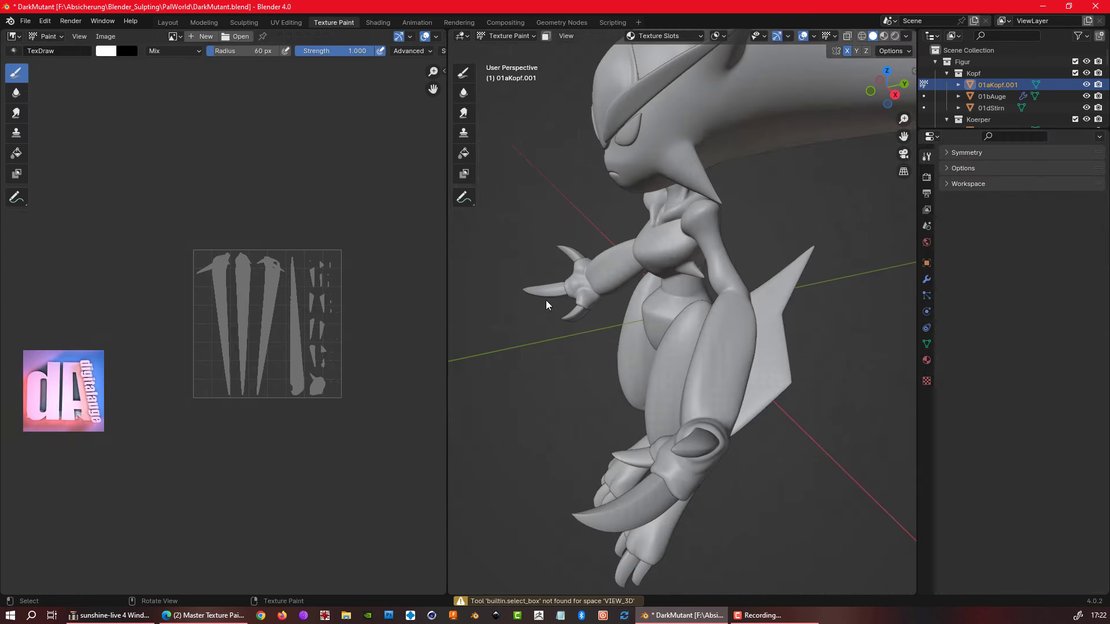
- Add 2048 Base Color paint slots to the head and the eye
left_click(715, 79)
type("2048")
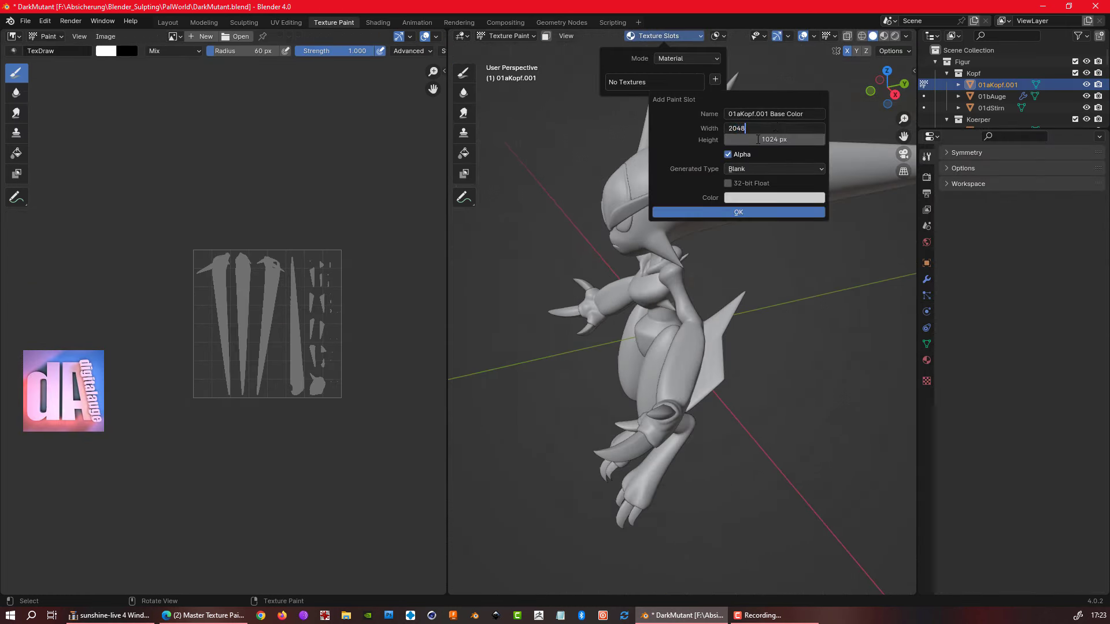
left_click(738, 212)
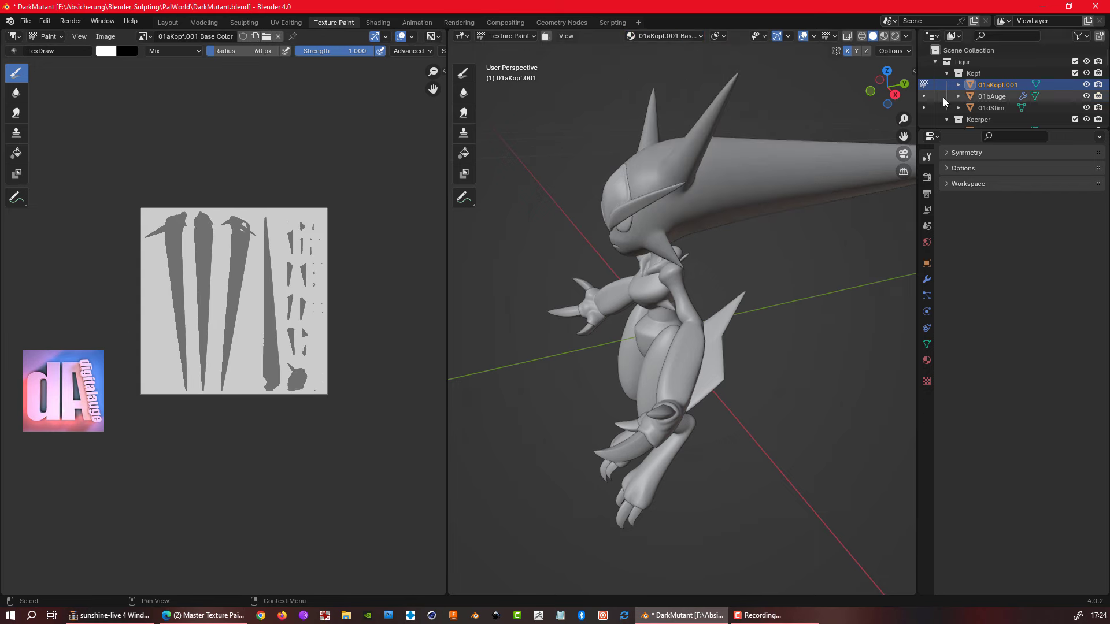
left_click_drag(1063, 128, 1062, 351)
left_click(992, 96)
left_click(716, 79)
left_click(718, 213)
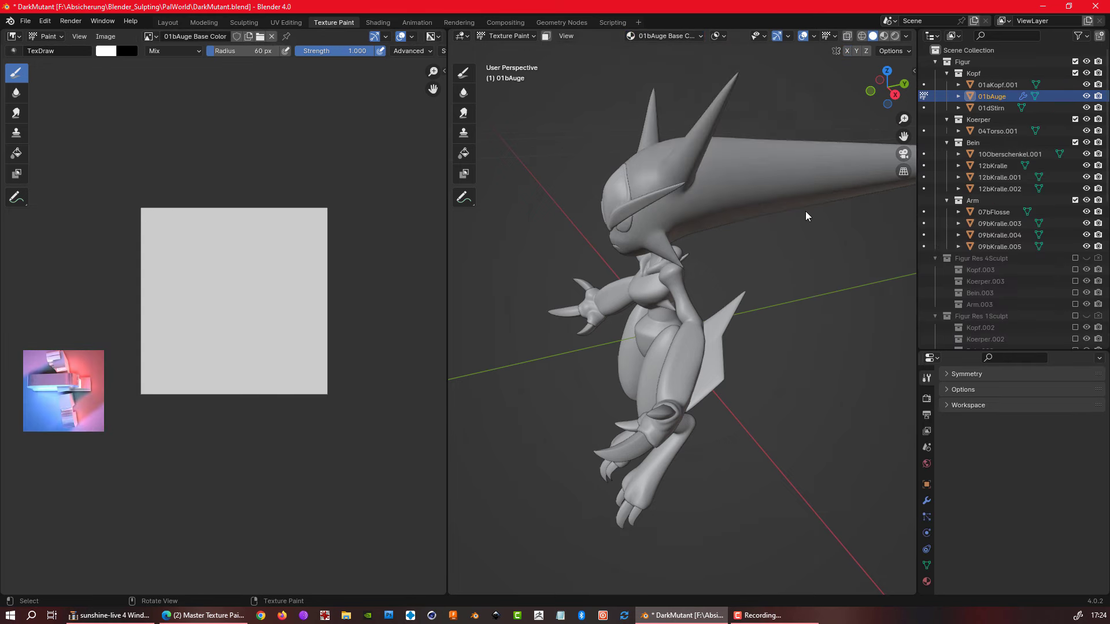
left_click(991, 108)
left_click(665, 35)
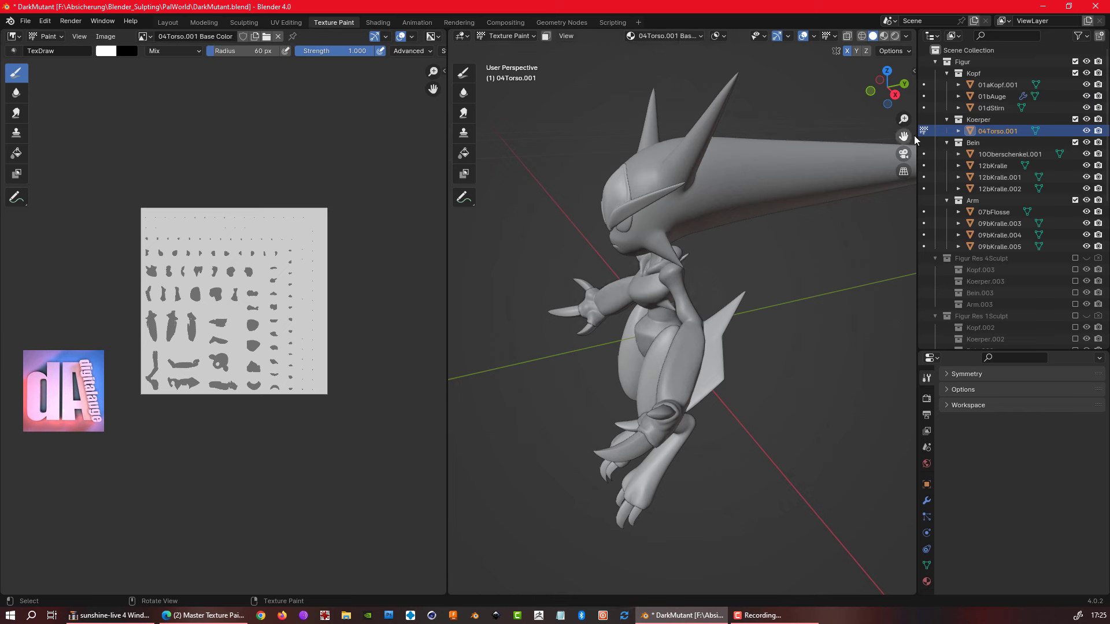
left_click(923, 96)
- Add Base Color paint slots to the torso, the thigh and both leg claws
left_click(923, 154)
left_click(665, 36)
left_click(716, 78)
left_click(718, 213)
left_click(923, 166)
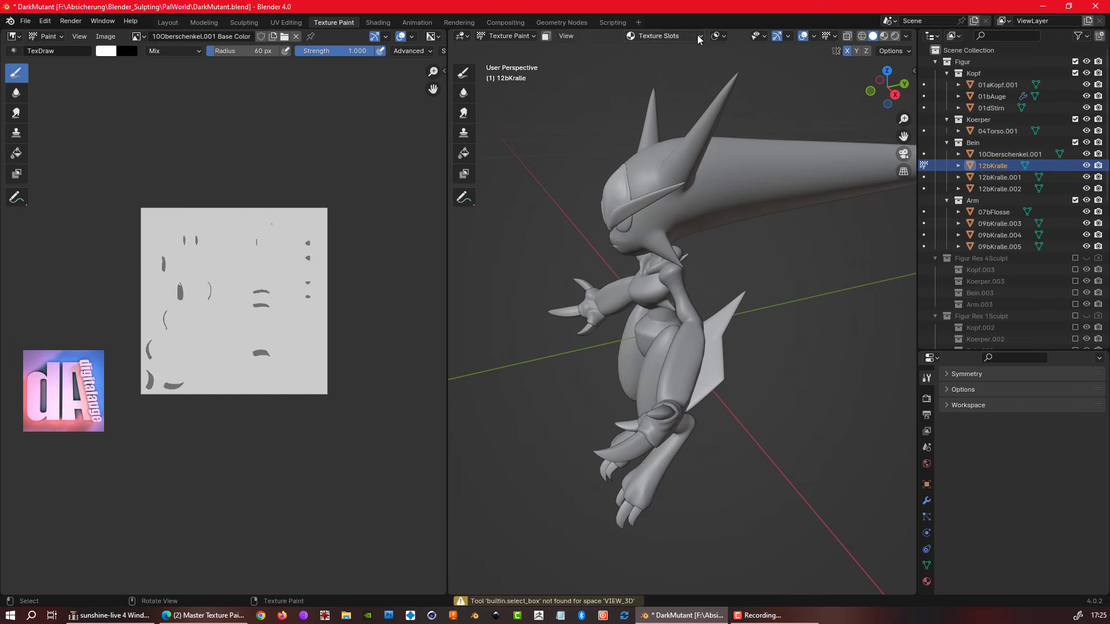
left_click(664, 36)
left_click(715, 79)
left_click(923, 177)
left_click(665, 35)
left_click(716, 78)
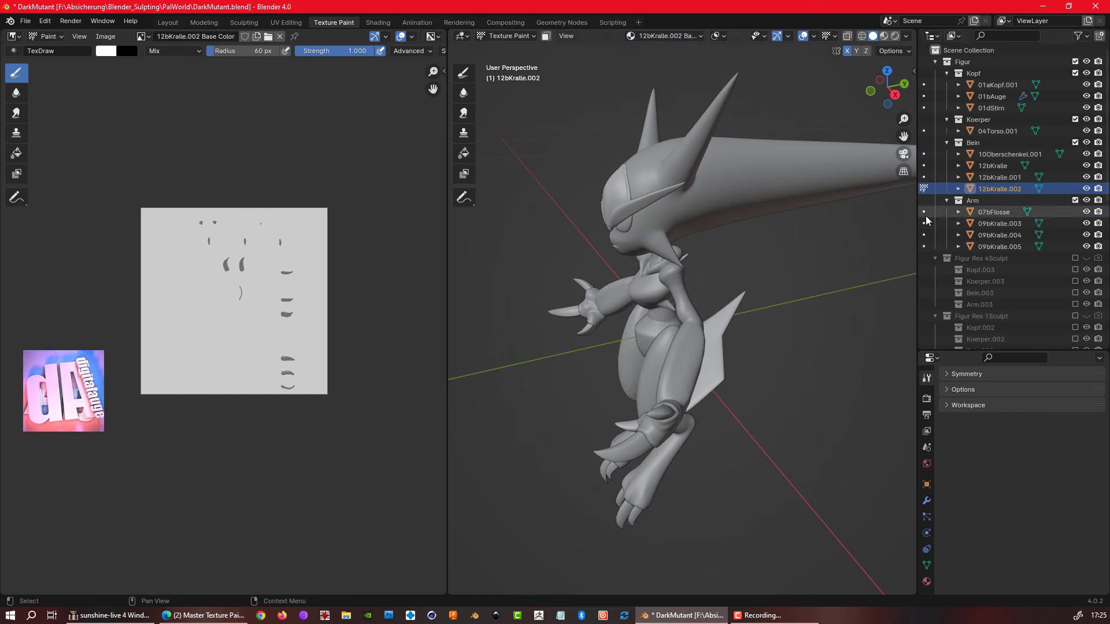
- Add Base Color paint slots to the fin and arm claw 09bKralle.005
left_click(923, 211)
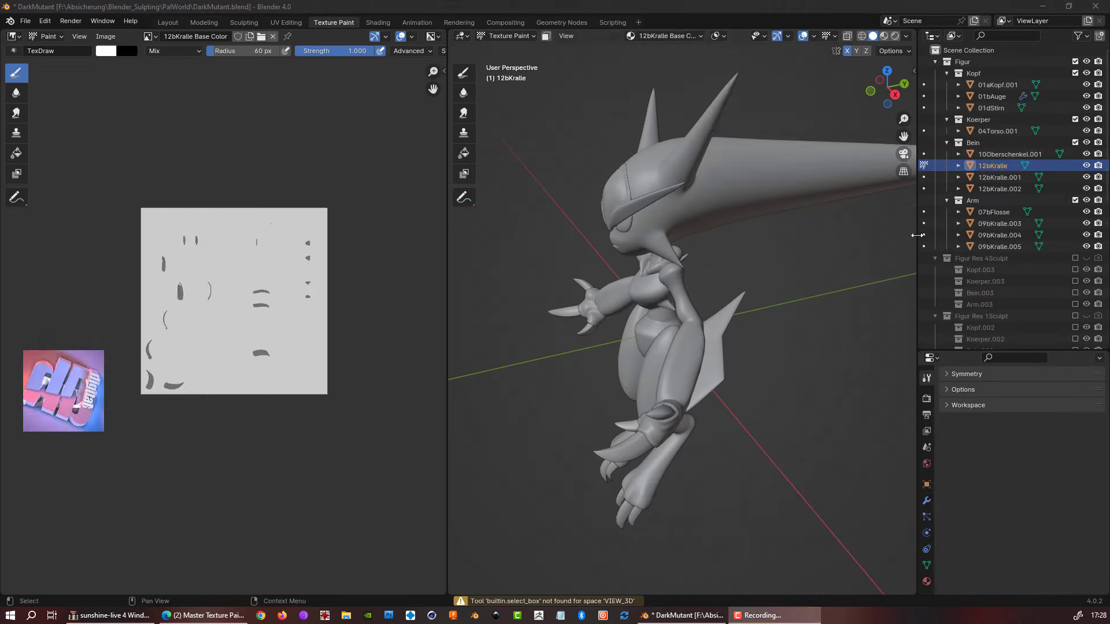
left_click(746, 210)
left_click(923, 234)
left_click(923, 246)
left_click(665, 35)
left_click(716, 78)
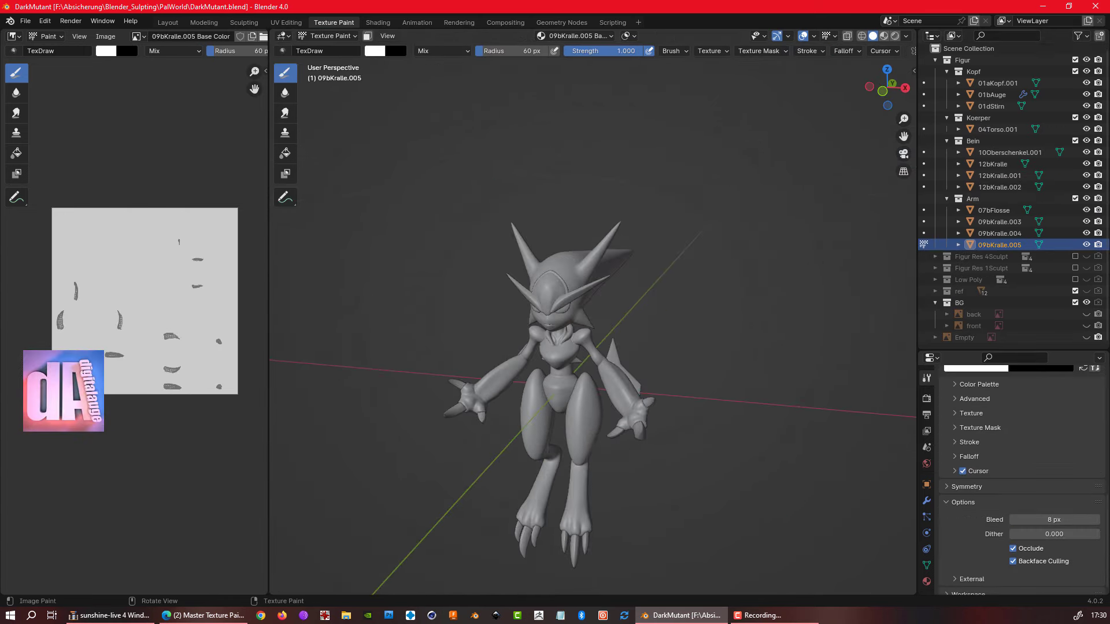
- In Layout's Sculpt Mode, eyedrop a light colour from the reference with the Paint brush
left_click(167, 22)
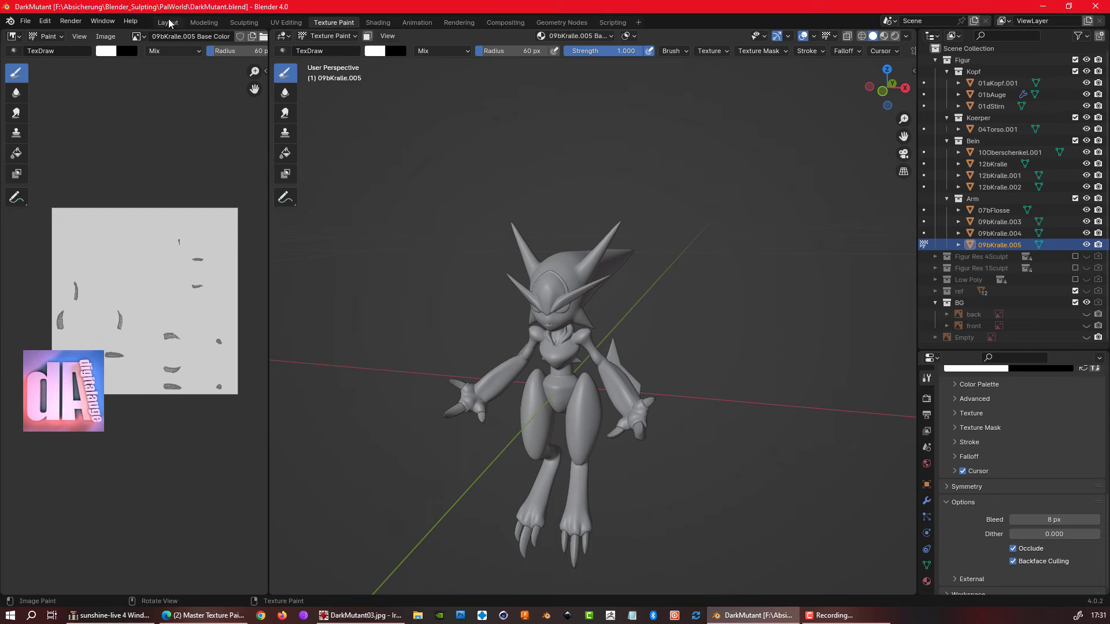
key("KP_1")
left_click(60, 36)
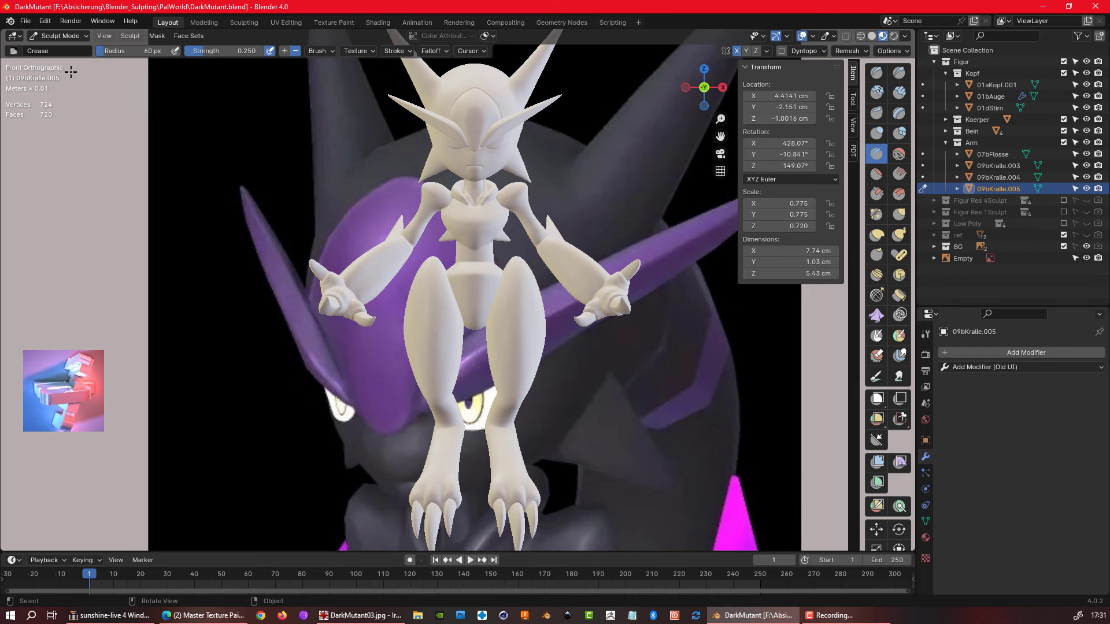
left_click(876, 376)
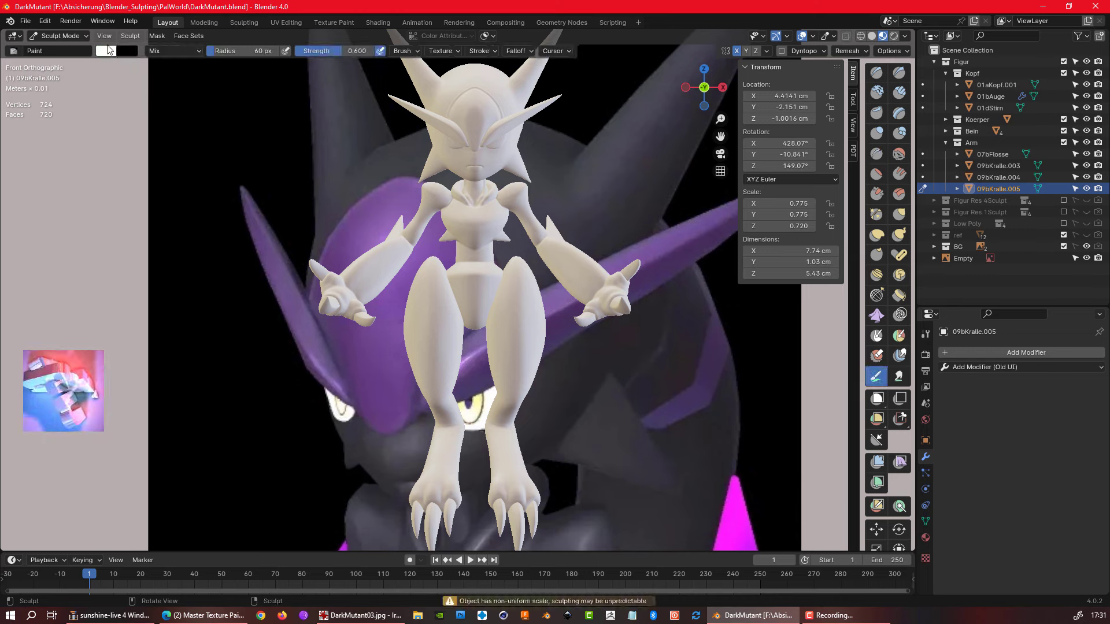
left_click(852, 99)
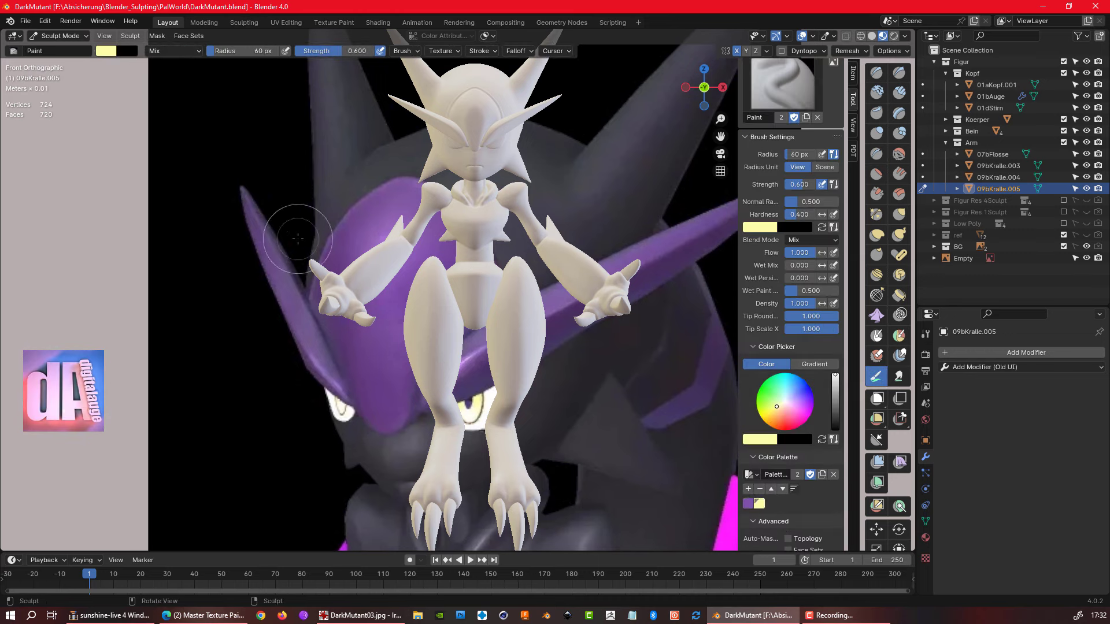
right_click(297, 238)
left_click(212, 195)
left_click(751, 490)
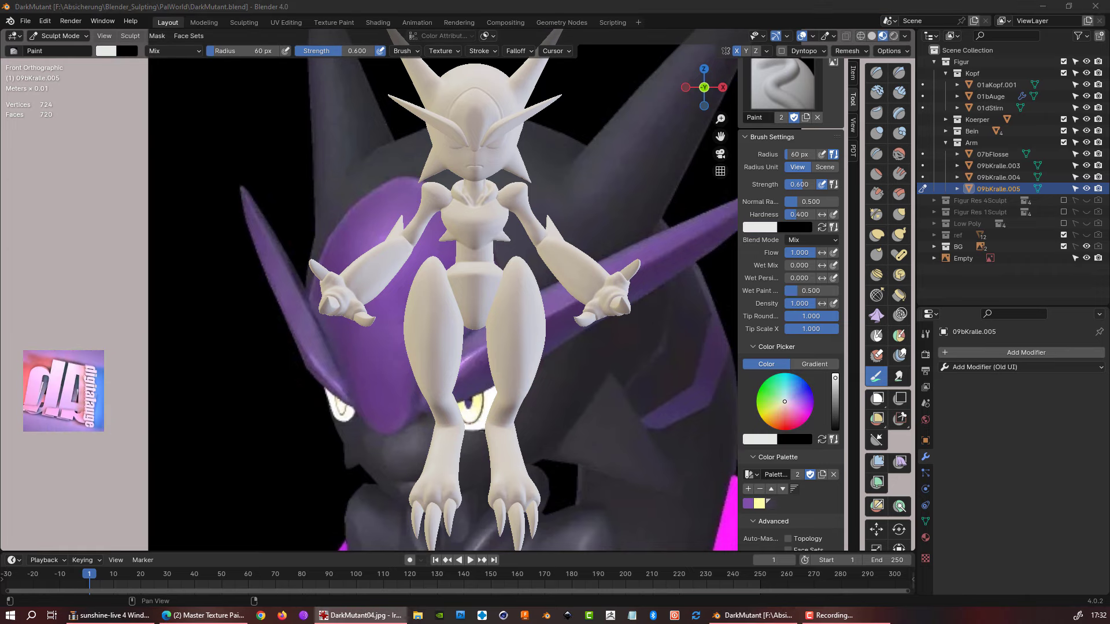
- With the head back in texture painting, rename the palette and remove its fake user
key("s")
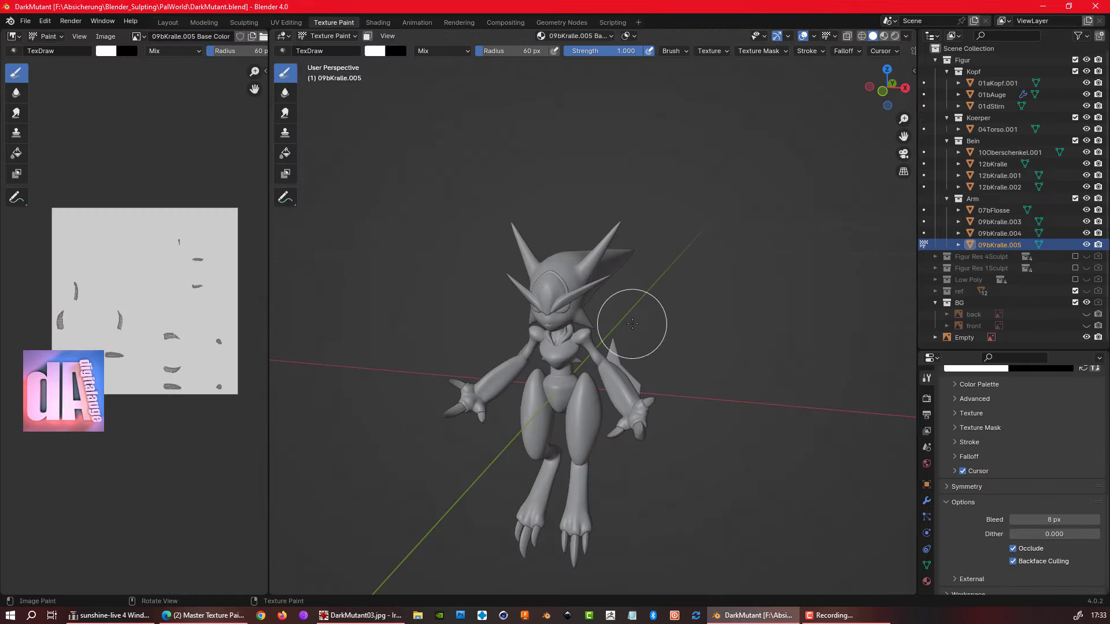
key("alt+q")
key("KP_Decimal")
scroll(538, 230, "down", 3)
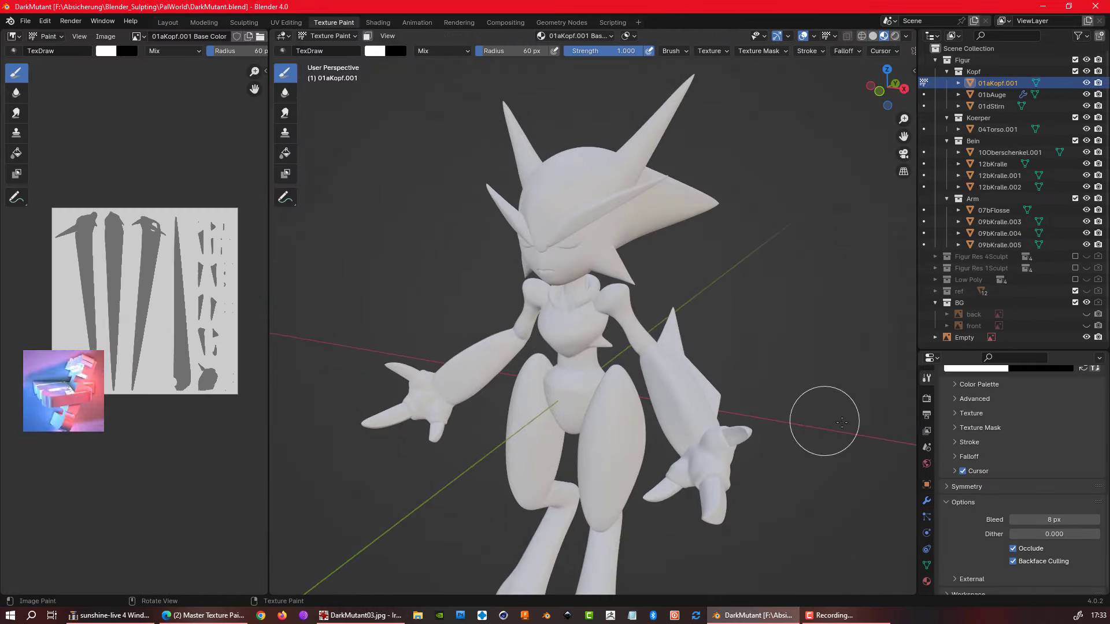
key("n")
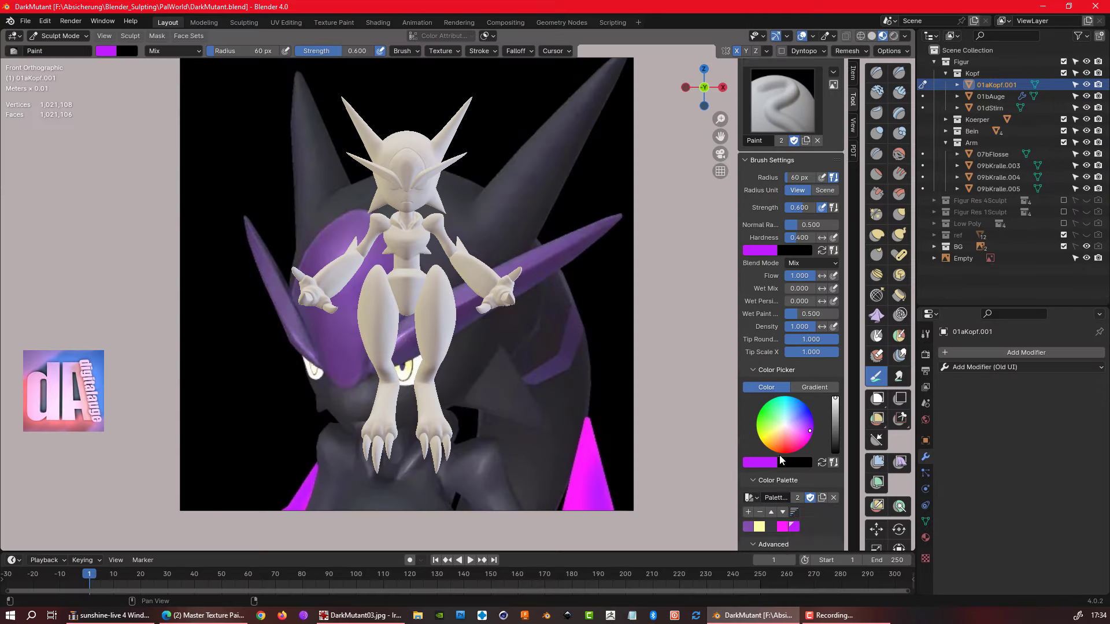
scroll(791, 404, "down", 2)
left_click(795, 466)
double_click(777, 452)
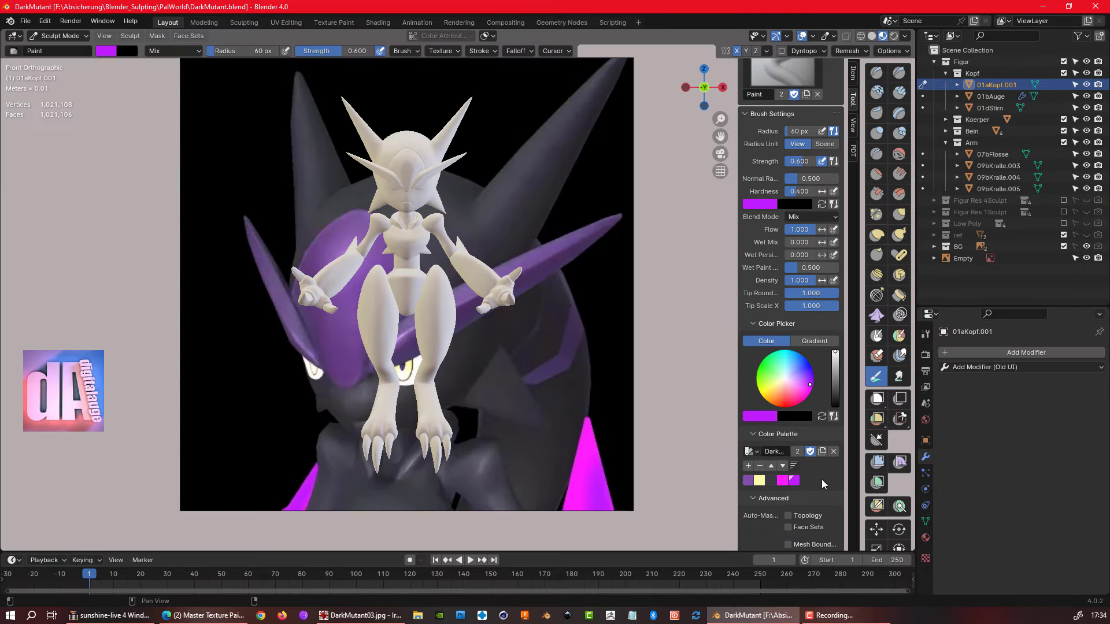
left_click(810, 451)
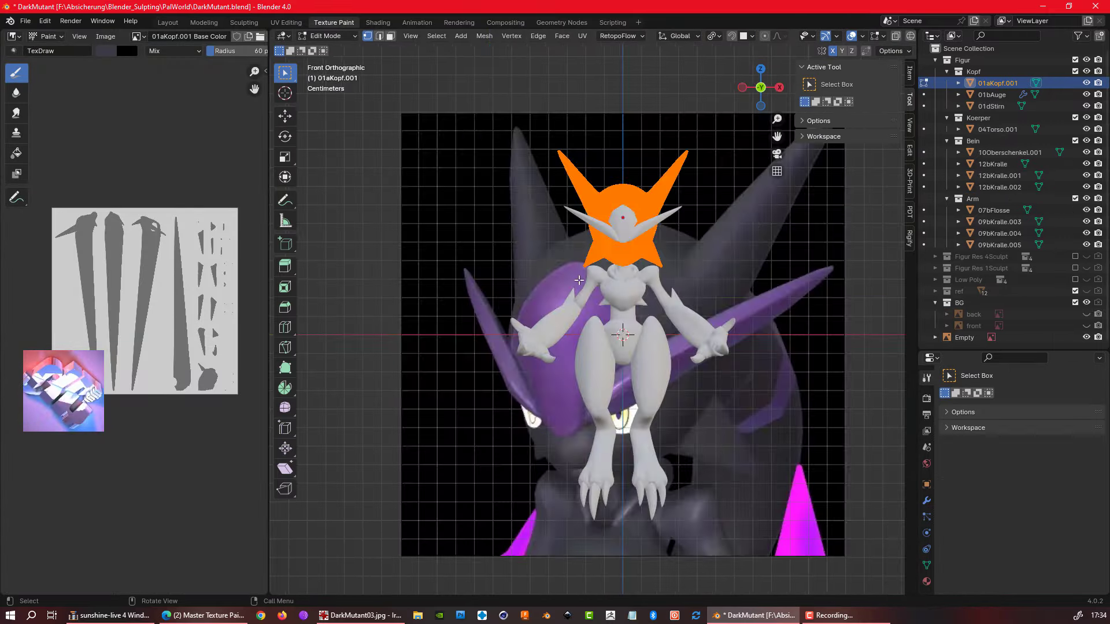
- Paint the head dark purple from the right side, enlarging the brush to about 122 px
key("KP_3")
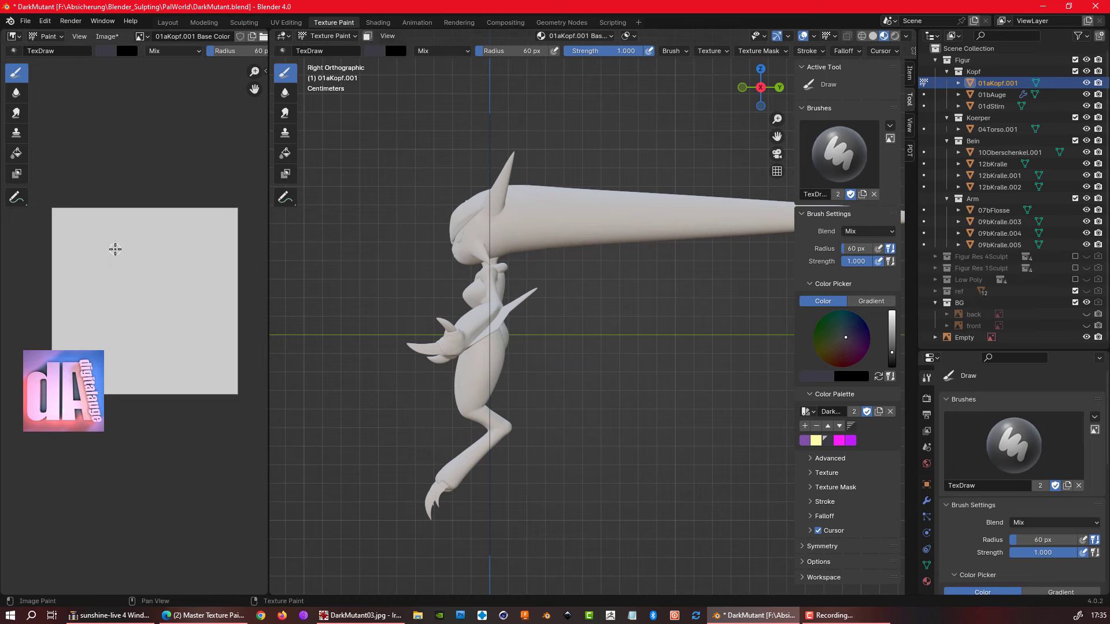
left_click_drag(114, 248, 191, 376)
left_click(442, 51)
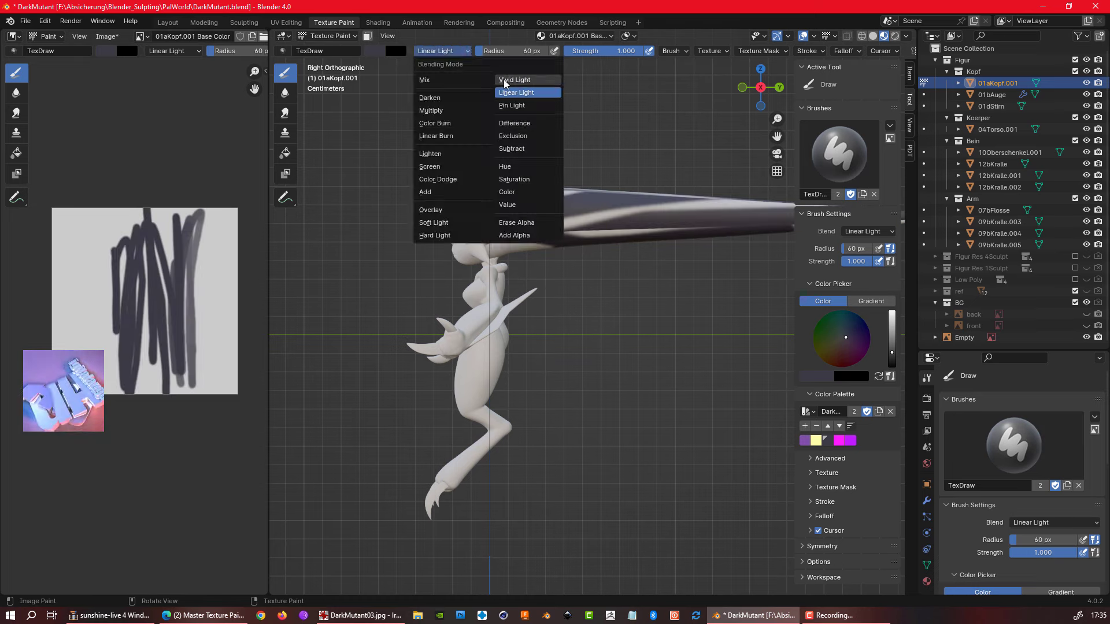
left_click_drag(196, 243, 143, 270)
left_click_drag(509, 51, 543, 50)
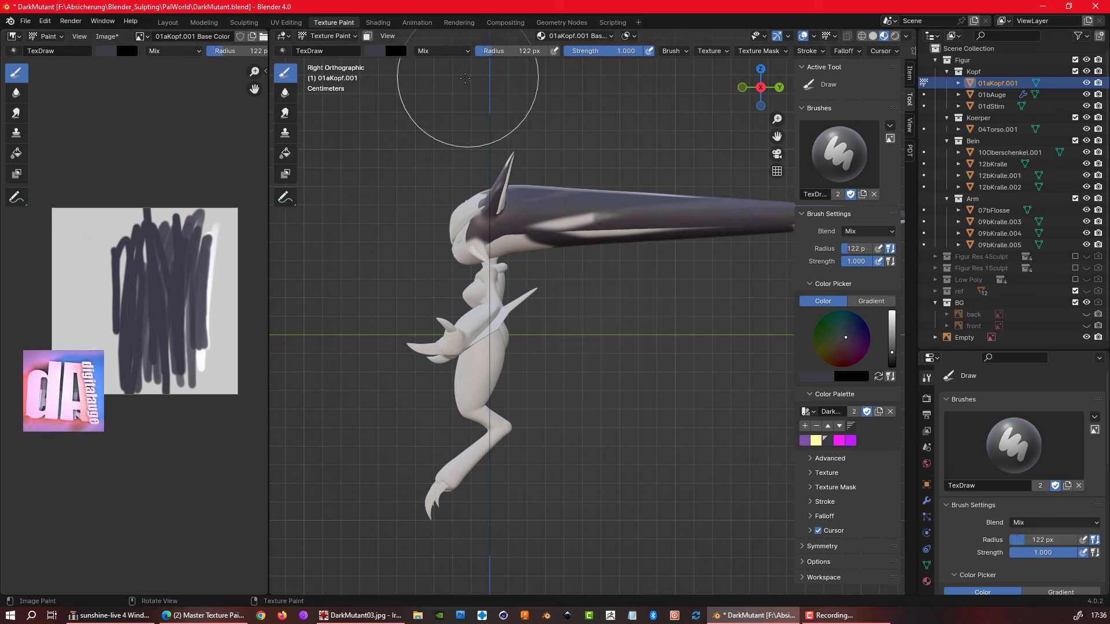
left_click_drag(87, 220, 123, 289)
- Paint the 01dStirn forehead crest magenta and the white thighs dark purple
left_click(442, 51)
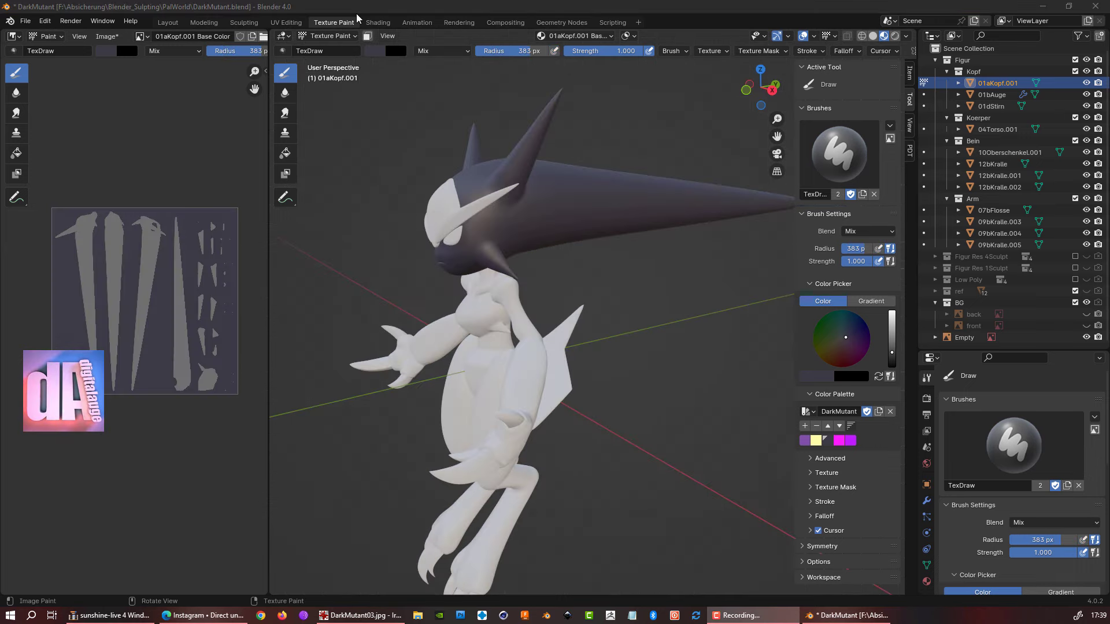
left_click(850, 440)
left_click_drag(133, 266, 226, 272)
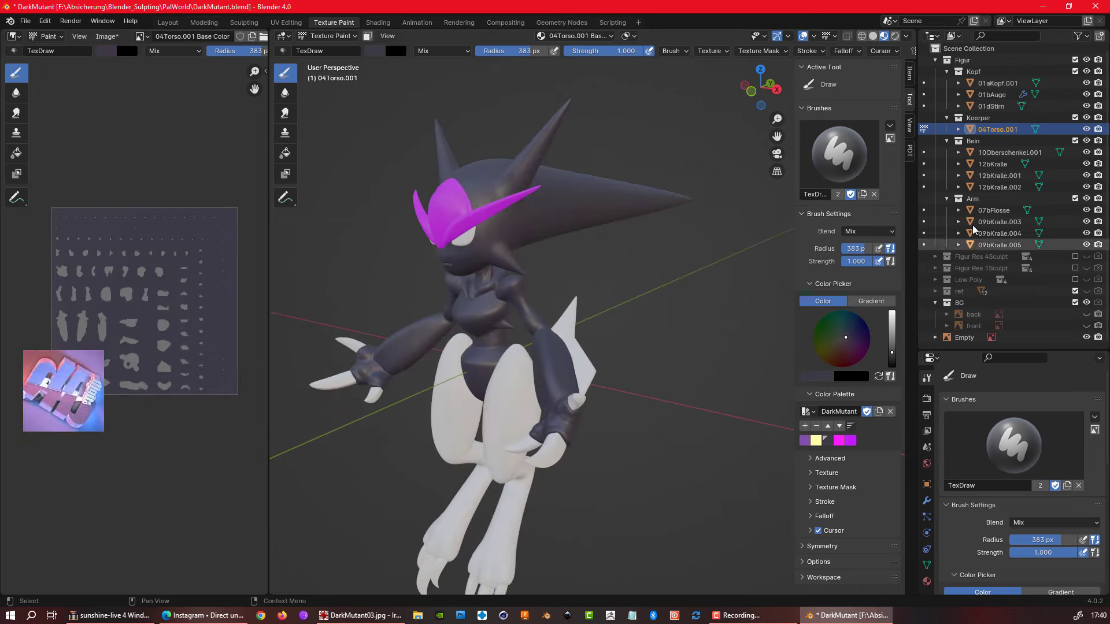
left_click_drag(214, 370, 173, 225)
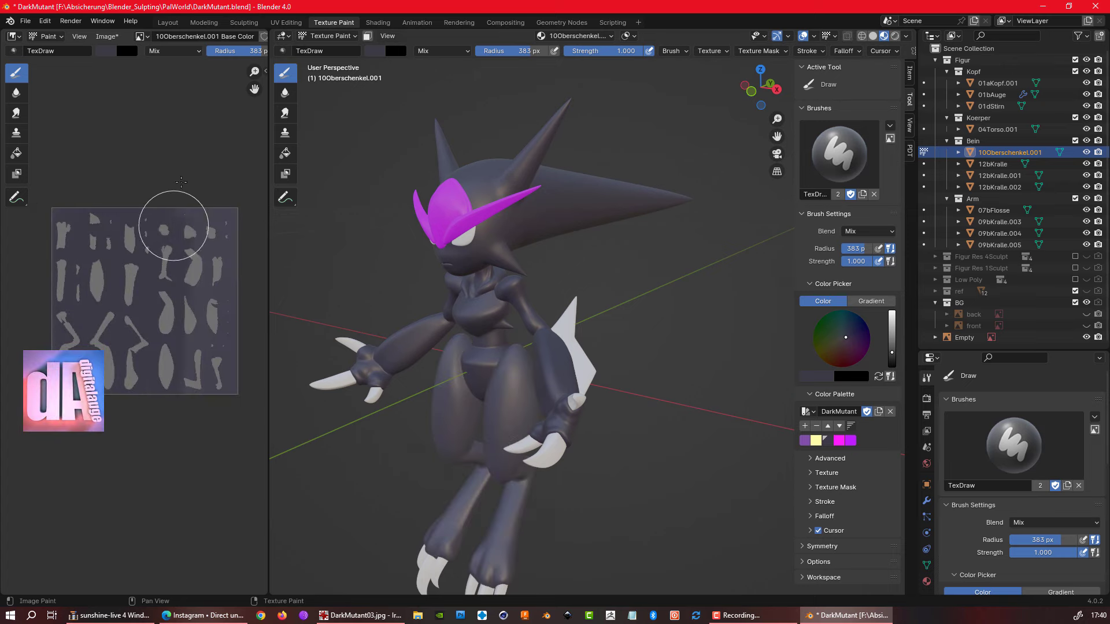
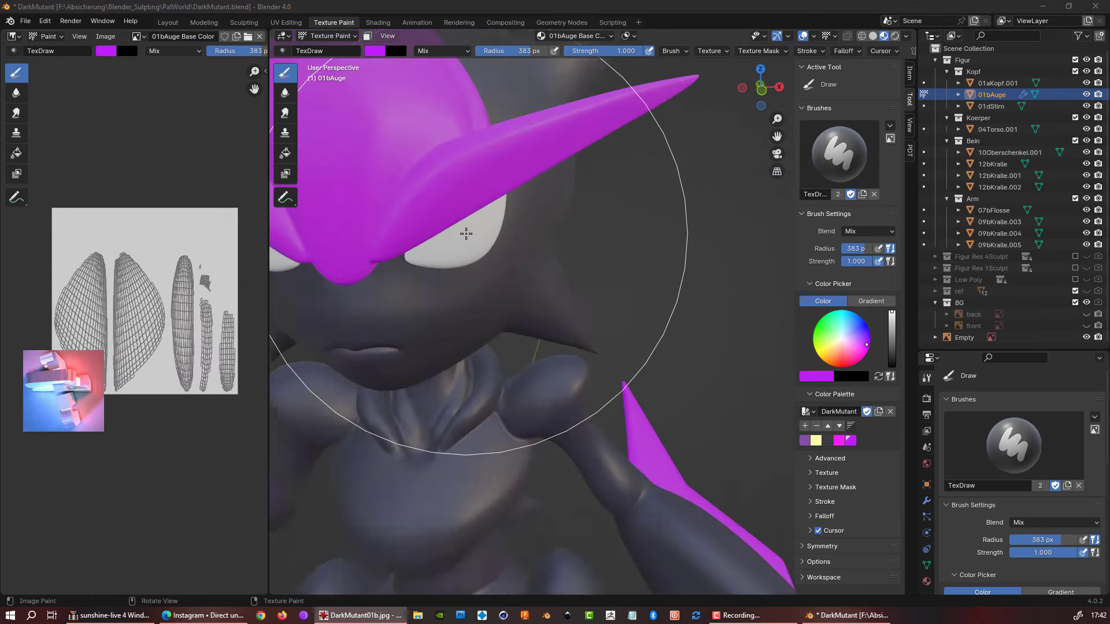
- Pick pale and orange-yellow swatches and paint an orange-yellow ring around the eye's iris
left_click(815, 440)
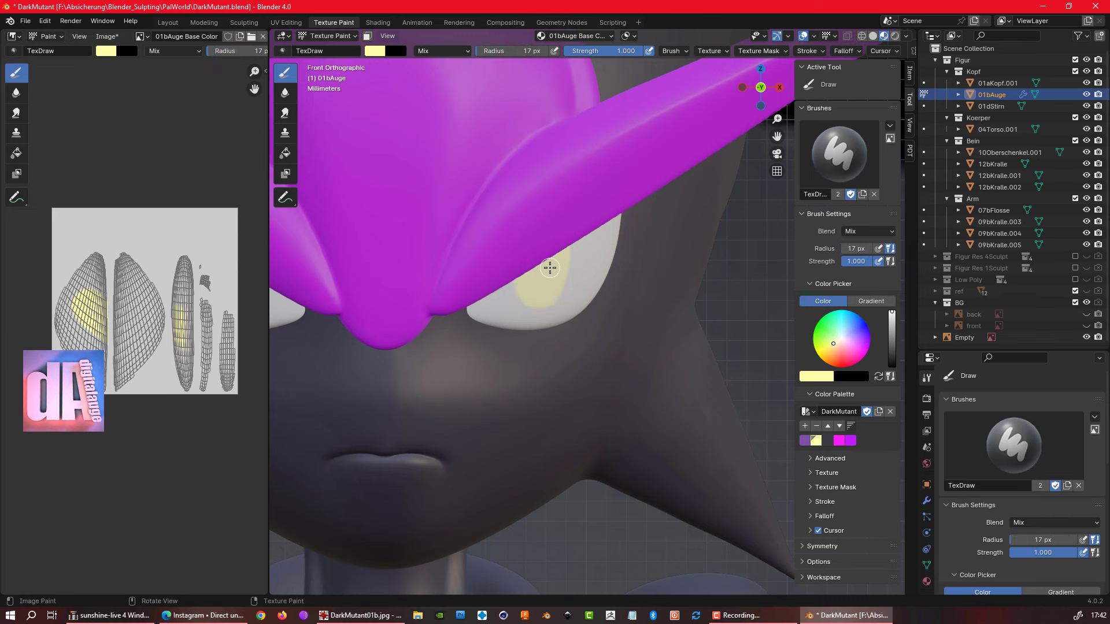
left_click(863, 377)
left_click(869, 277)
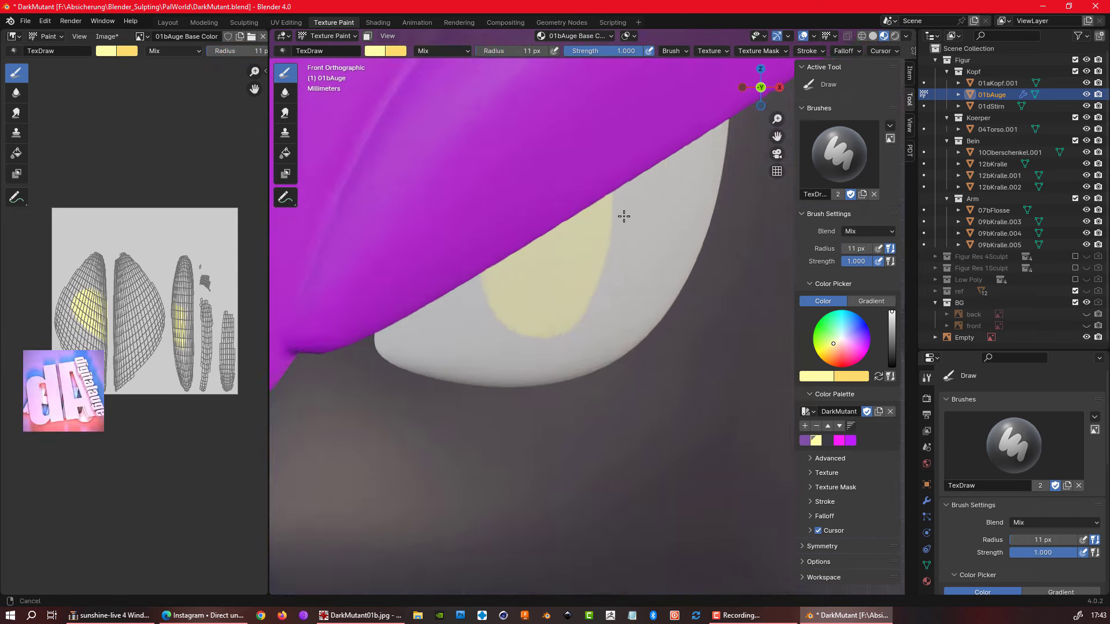
scroll(500, 298, "up", 3)
key("x")
left_click_drag(497, 277, 591, 219)
left_click(807, 51)
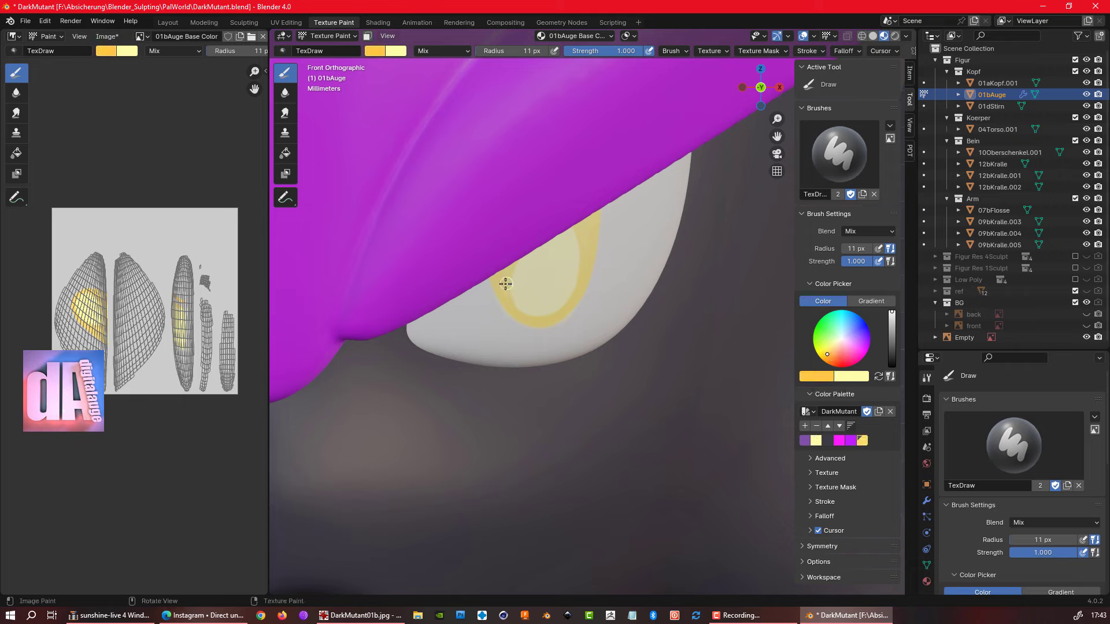
- Zoom onto the eye and fill the iris with warm yellow using a larger brush
key("f")
left_click(518, 253)
scroll(238, 359, "up", 7)
key("f")
left_click(130, 309)
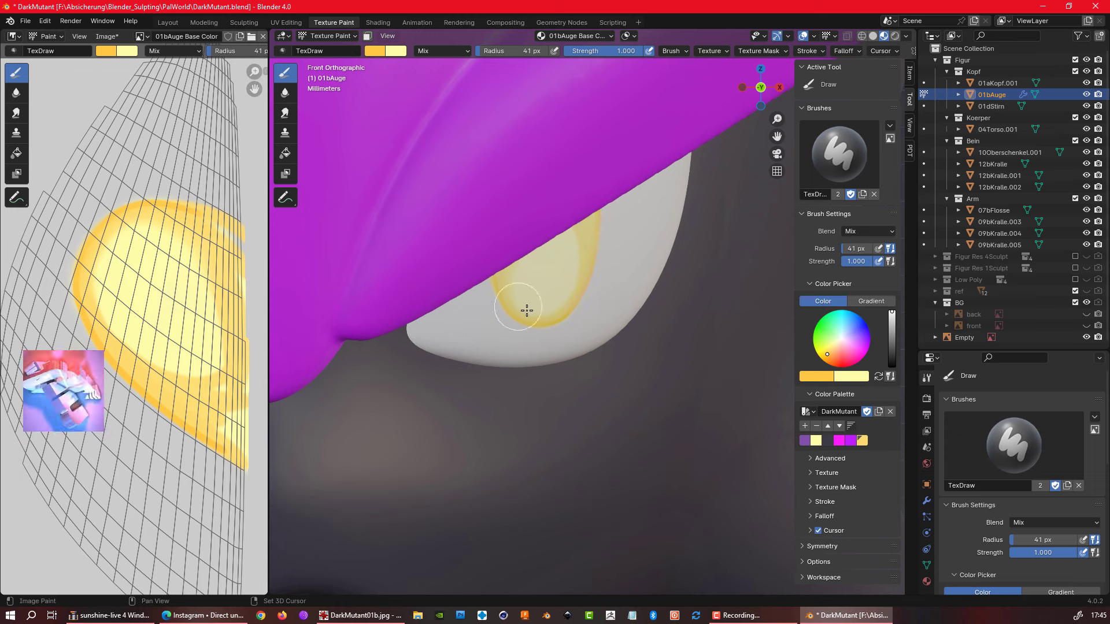
key("f")
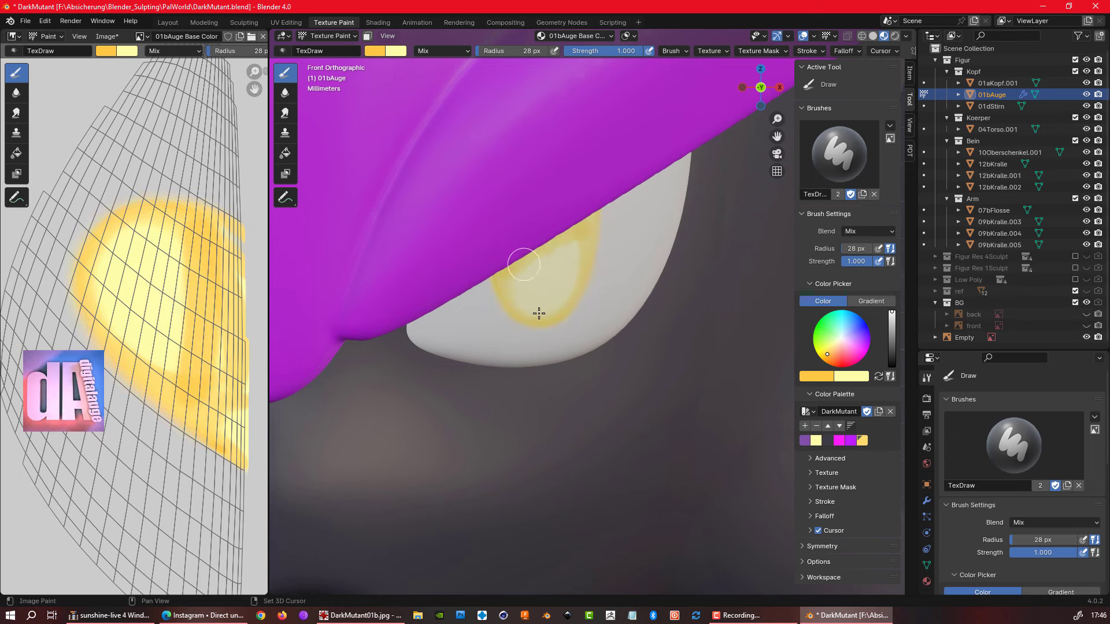
left_click(851, 376)
- Set white as the second colour and outline the iris edge in black with a small brush
left_click_drag(919, 327, 855, 327)
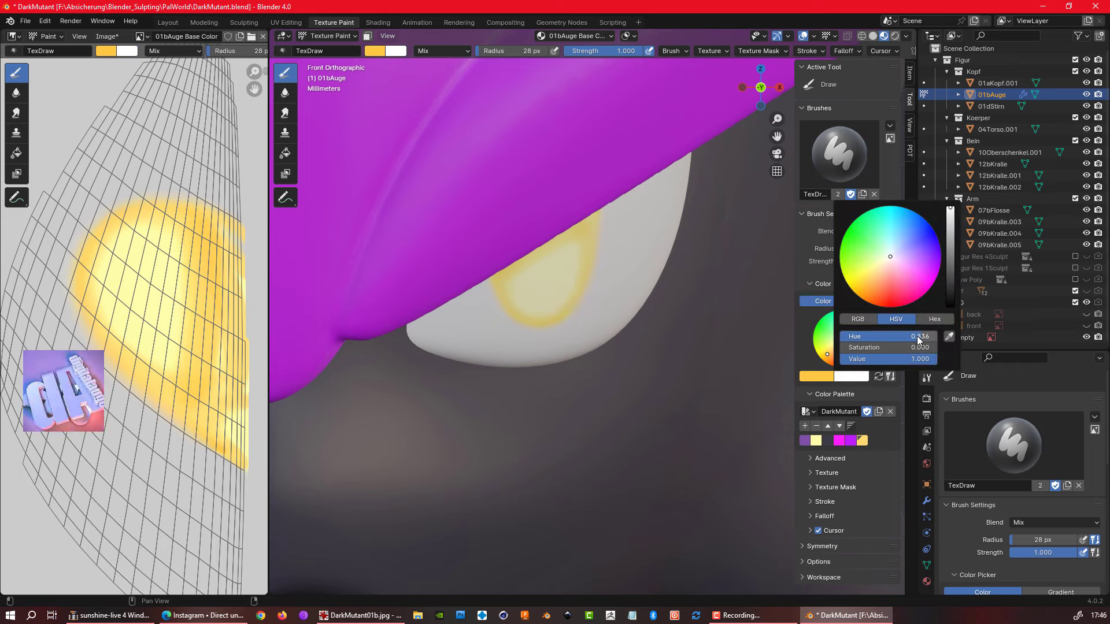
mouse_move(610, 197)
left_mouse_down("ctrl")
mouse_move(614, 278)
mouse_move(634, 191)
left_mouse_up("ctrl")
key("ctrl+z")
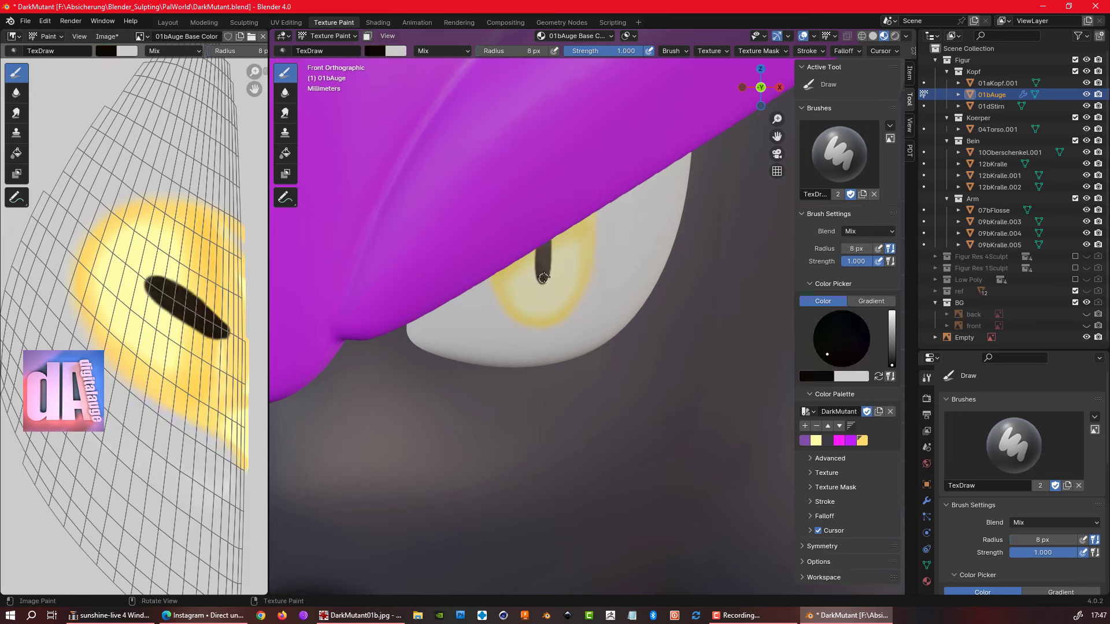
right_click(769, 144)
left_click_drag(844, 223, 821, 223)
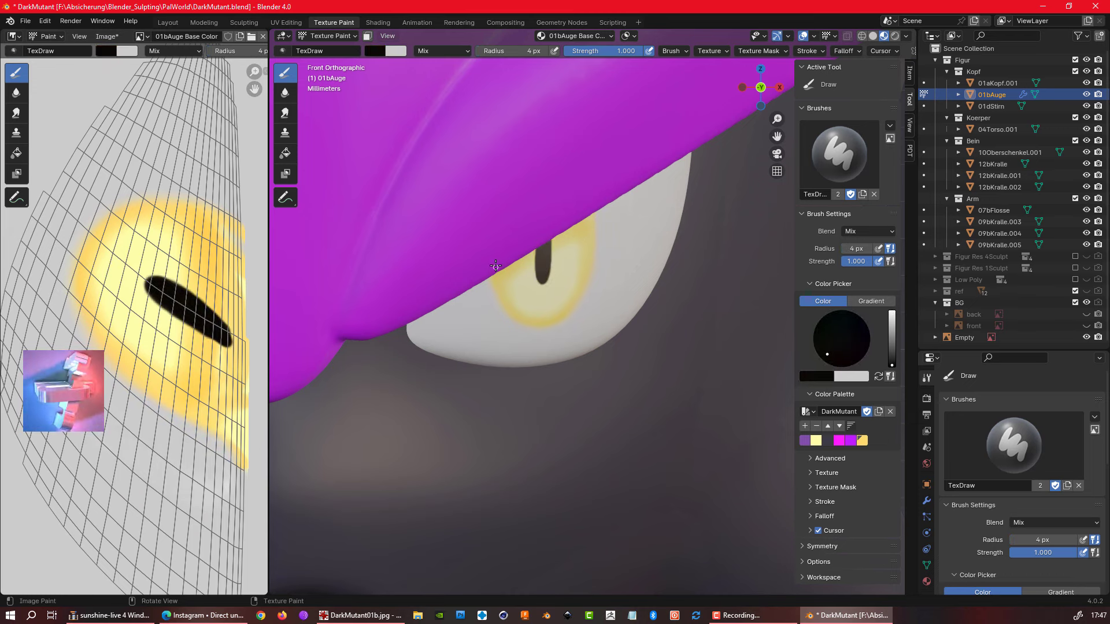
left_click_drag(494, 268, 518, 338)
- Zoom in close and hatch fine light strokes across the iris with a fine-tip brush
scroll(491, 300, "down", 5)
scroll(468, 283, "up", 5)
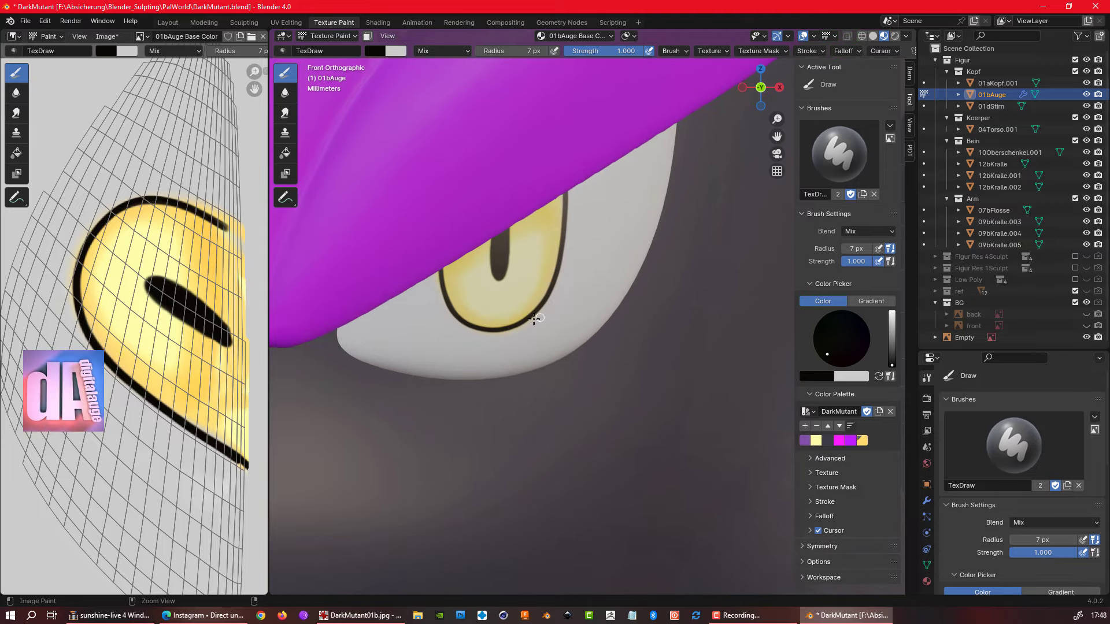
scroll(535, 318, "down", 5)
scroll(491, 289, "up", 3)
left_click_drag(892, 365, 892, 312)
scroll(505, 322, "up", 2)
scroll(505, 322, "up", 2)
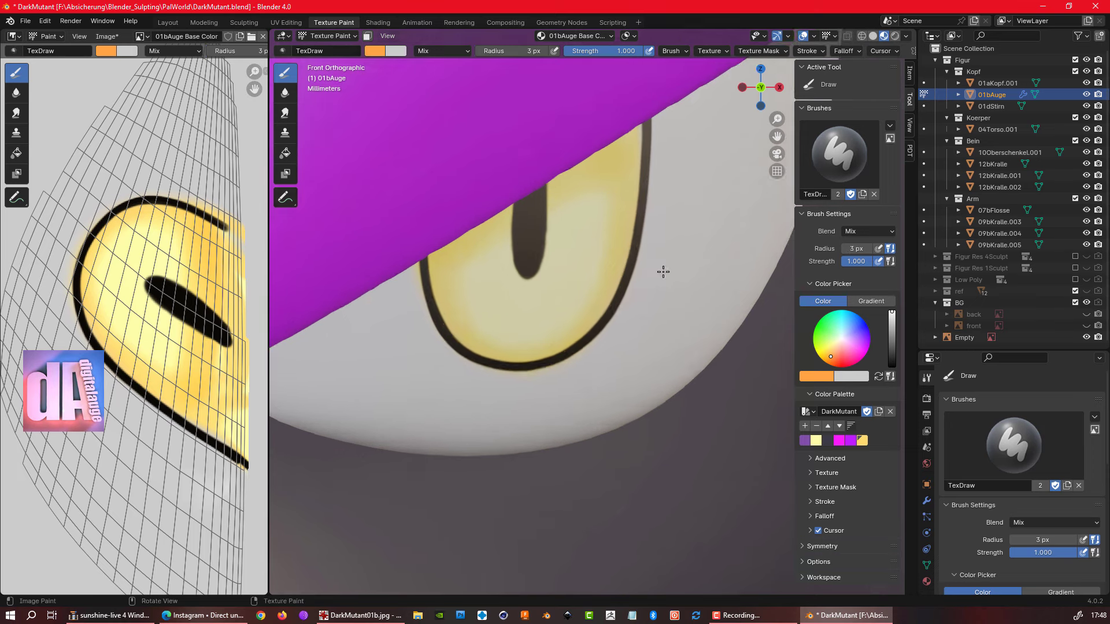
key("bracketleft")
left_click_drag(601, 174, 619, 231)
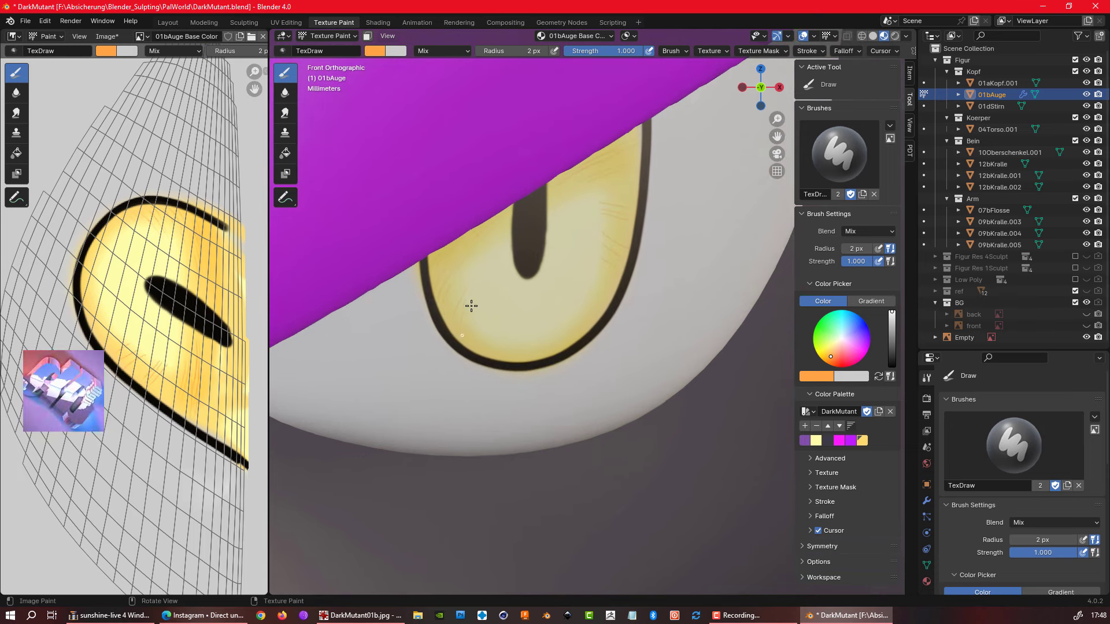
left_click_drag(471, 305, 495, 342)
left_click_drag(613, 220, 629, 272)
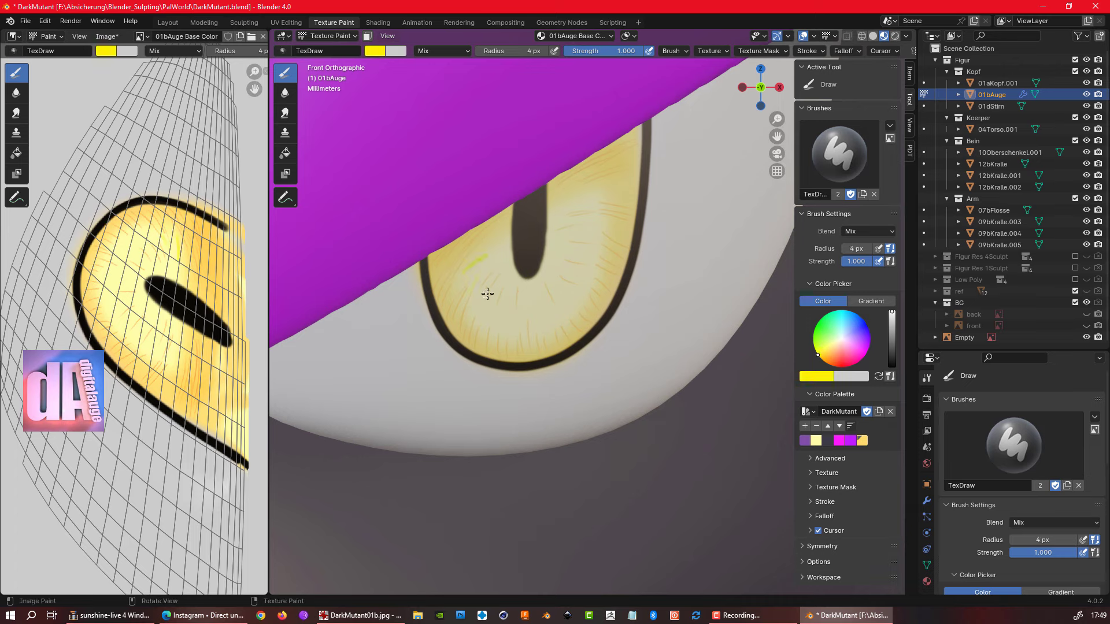
- Add thin orange streaks across the iris with a slightly larger brush
left_click(833, 364)
key("bracketright")
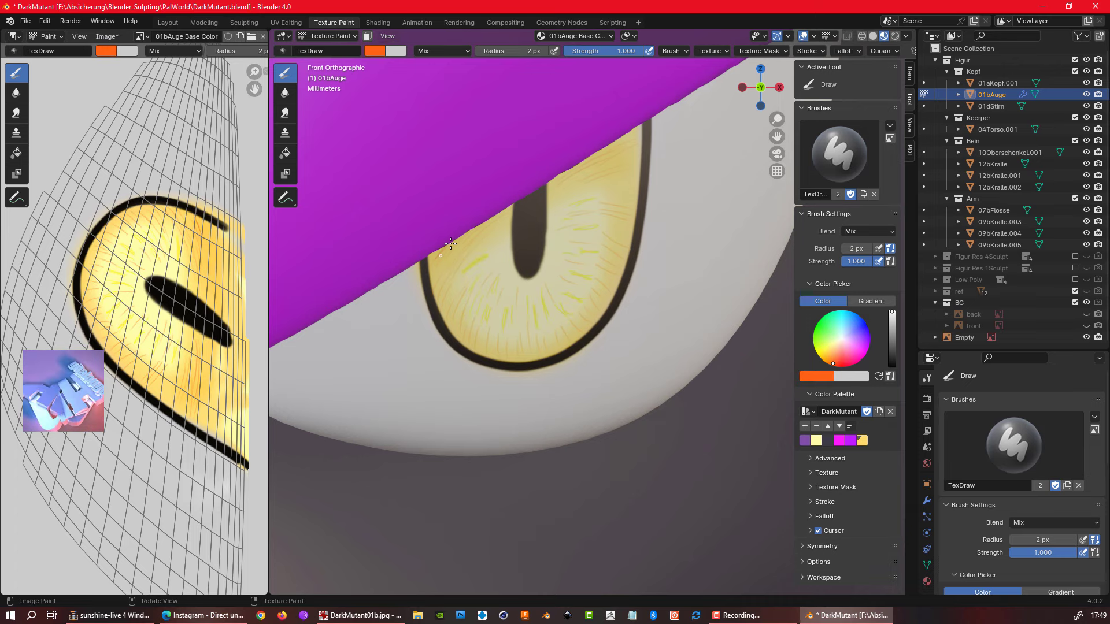
mouse_move(457, 301)
left_mouse_down()
mouse_move(441, 260)
mouse_move(492, 327)
mouse_move(547, 349)
left_mouse_up()
left_click_drag(625, 132, 635, 148)
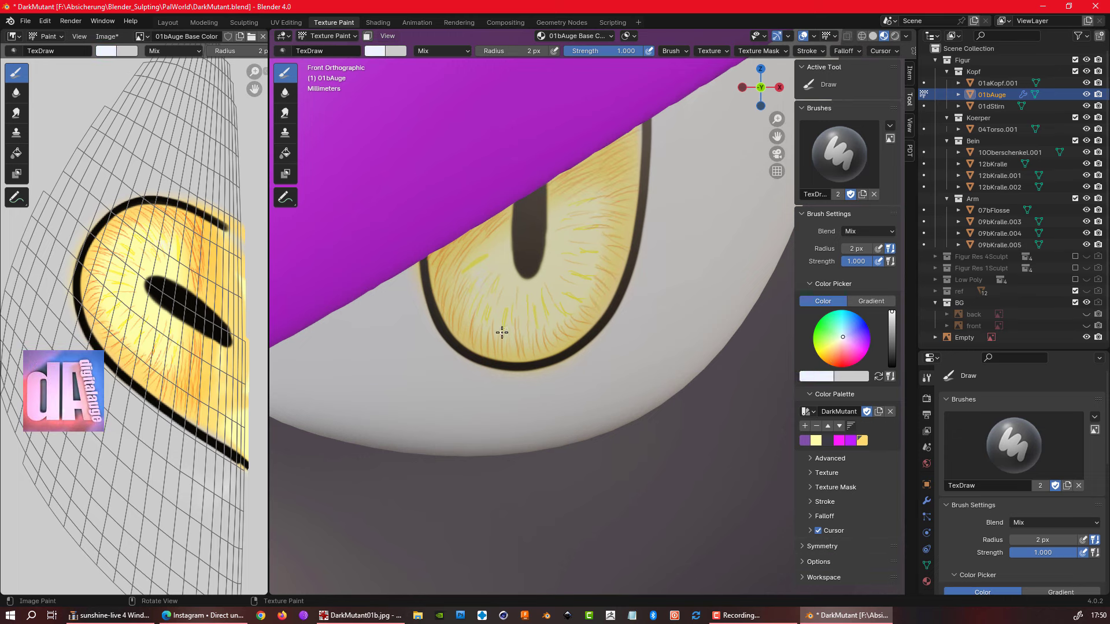
left_click(842, 338)
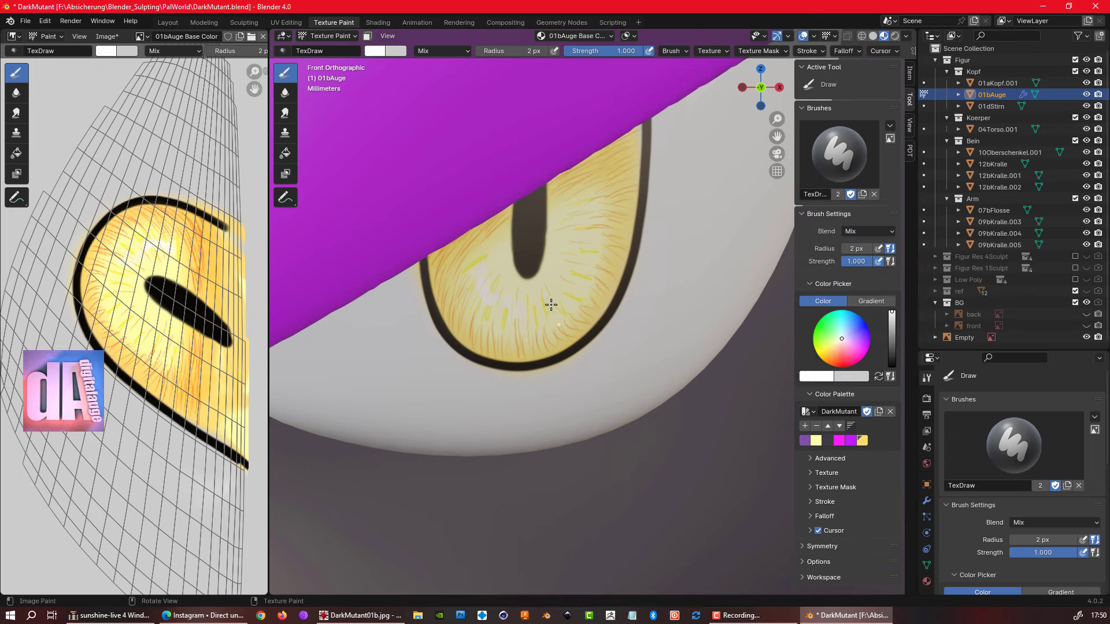
scroll(572, 283, "down", 2)
- Paint orange-brown along the top of the iris and fine dark veins in its lower part
scroll(565, 267, "up", 1)
key("bracketright")
key("bracketright")
key("bracketright")
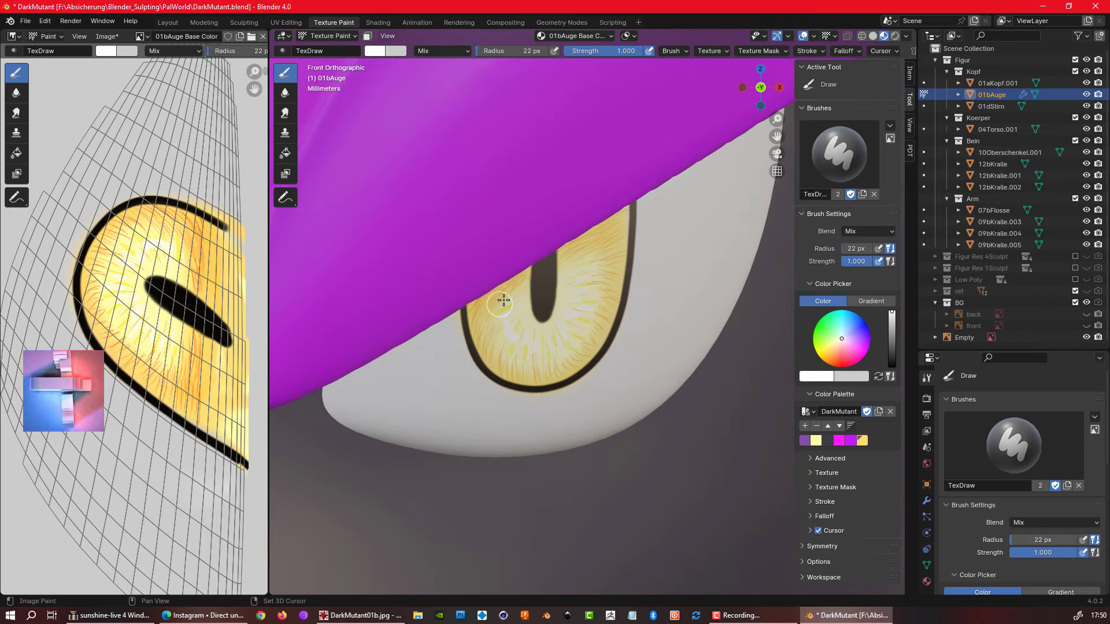
middle_click_drag(503, 300, 501, 350, "shift")
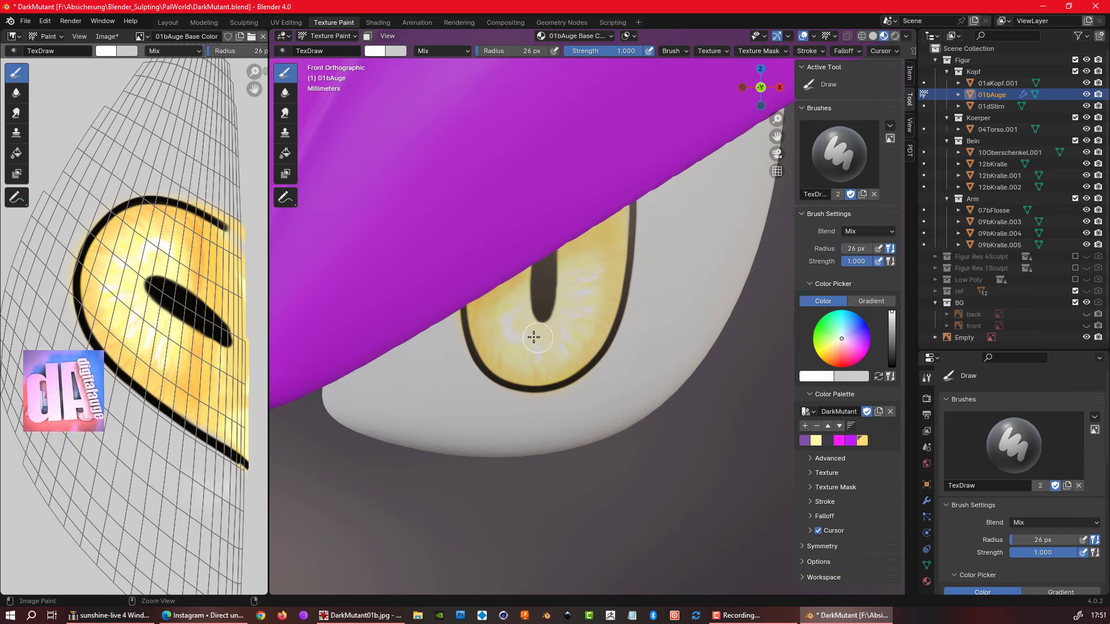
key("s")
key("bracketleft")
key("bracketleft")
key("bracketleft")
left_click_drag(489, 293, 582, 236)
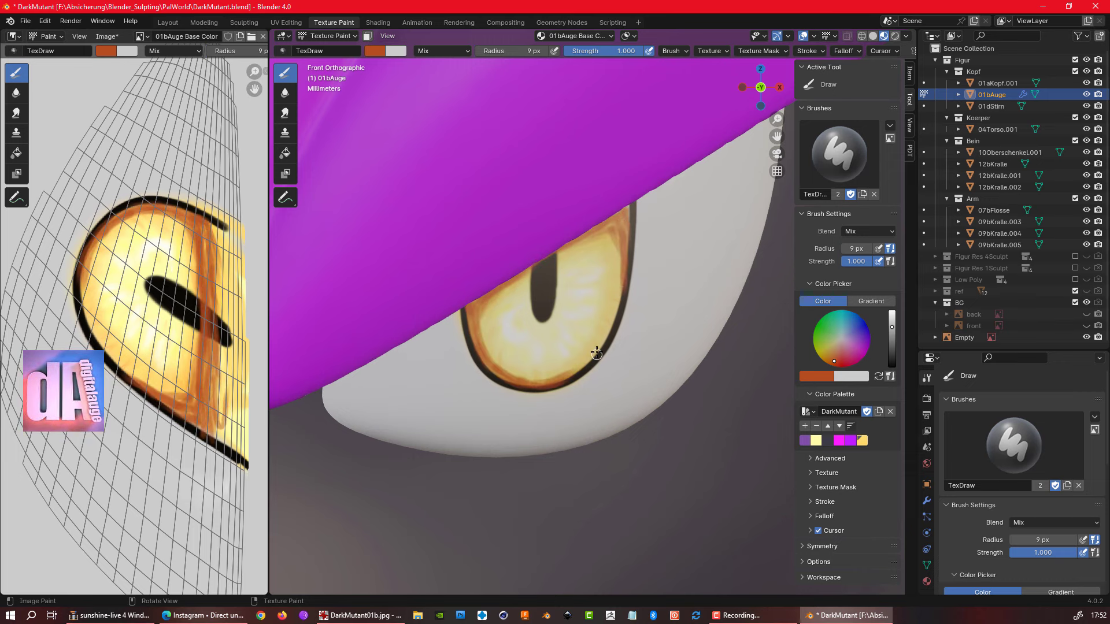
left_click_drag(550, 361, 555, 370)
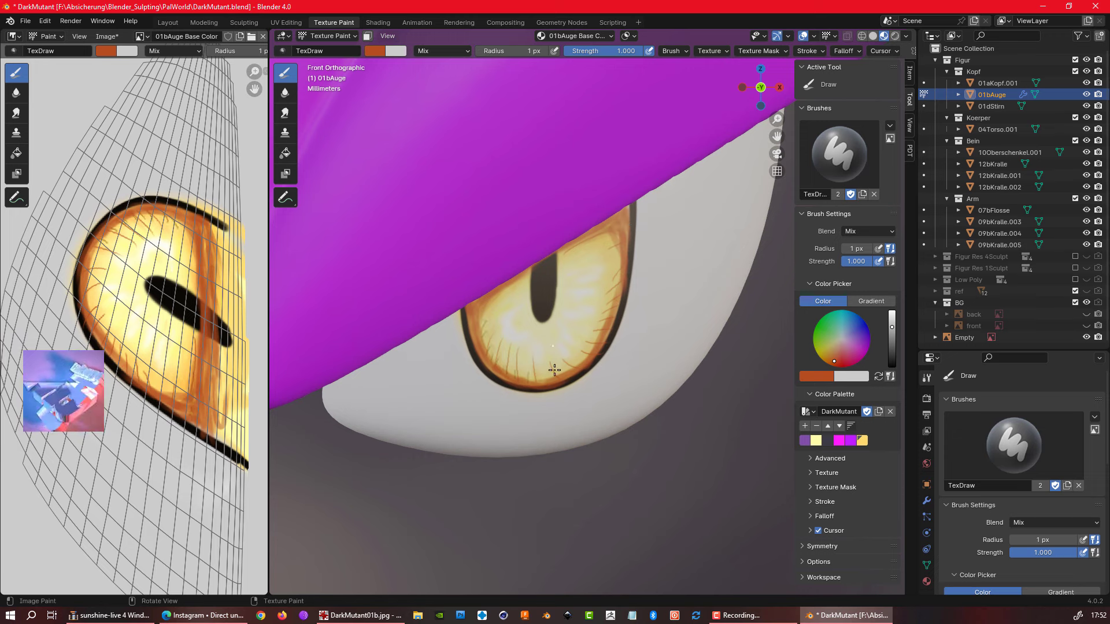
- Blend redder orange over the veins, add thin white streaks, and darken the pupil edge black
left_click(835, 366)
key("bracketright")
key("bracketright")
key("bracketright")
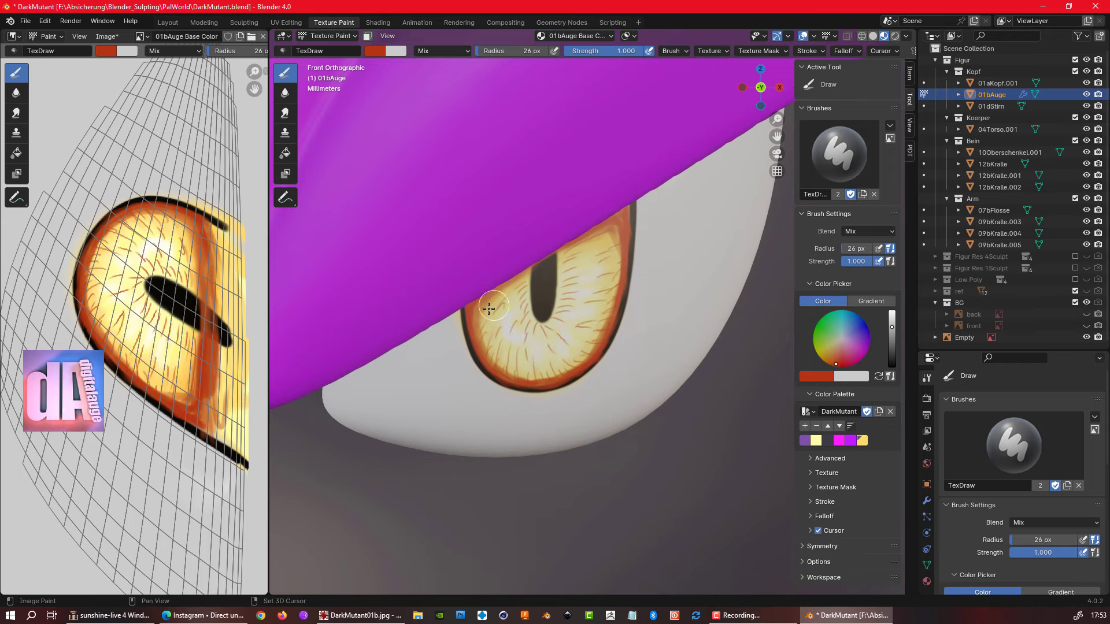
mouse_move(529, 354)
left_mouse_down()
mouse_move(497, 358)
mouse_move(570, 372)
mouse_move(570, 240)
mouse_move(568, 282)
left_mouse_up()
left_click_drag(513, 328, 557, 355)
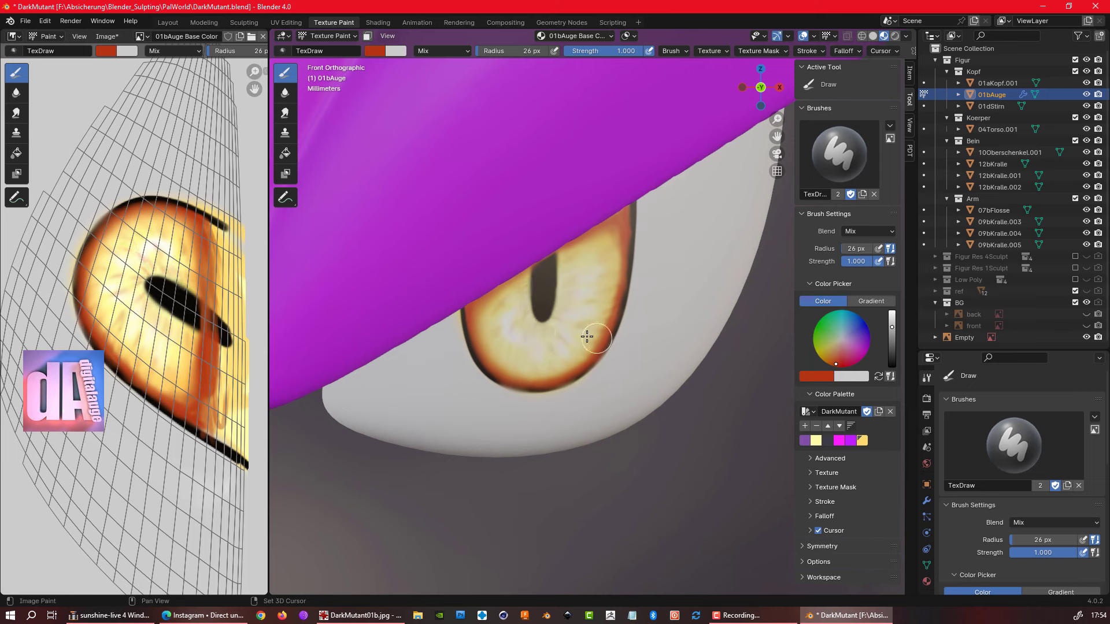
key("x")
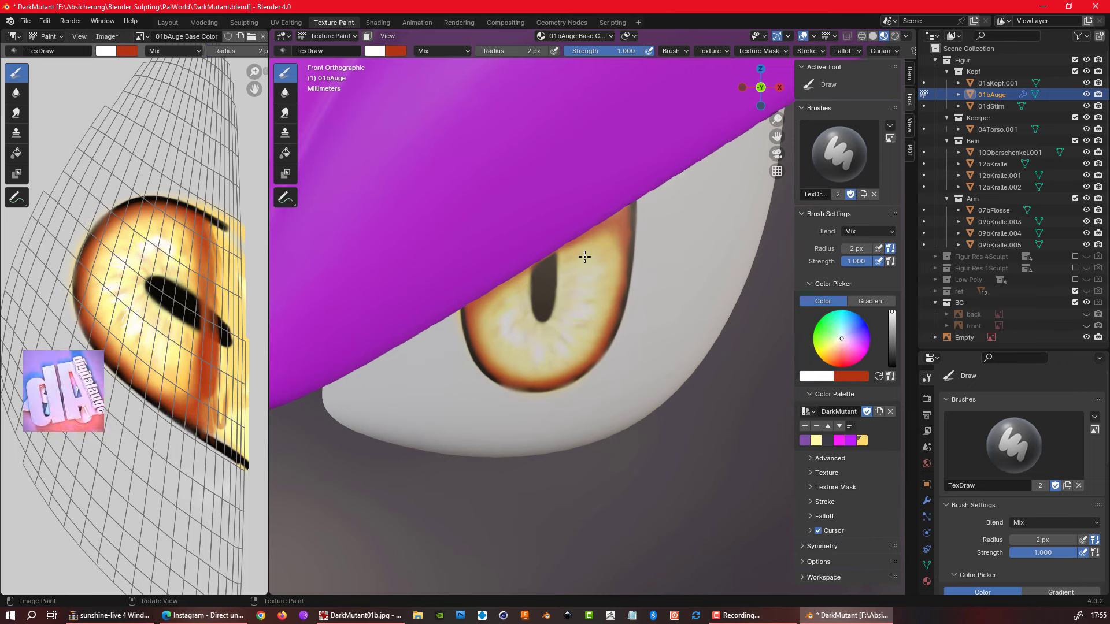
mouse_move(584, 255)
left_mouse_down()
mouse_move(526, 289)
mouse_move(515, 317)
left_mouse_up()
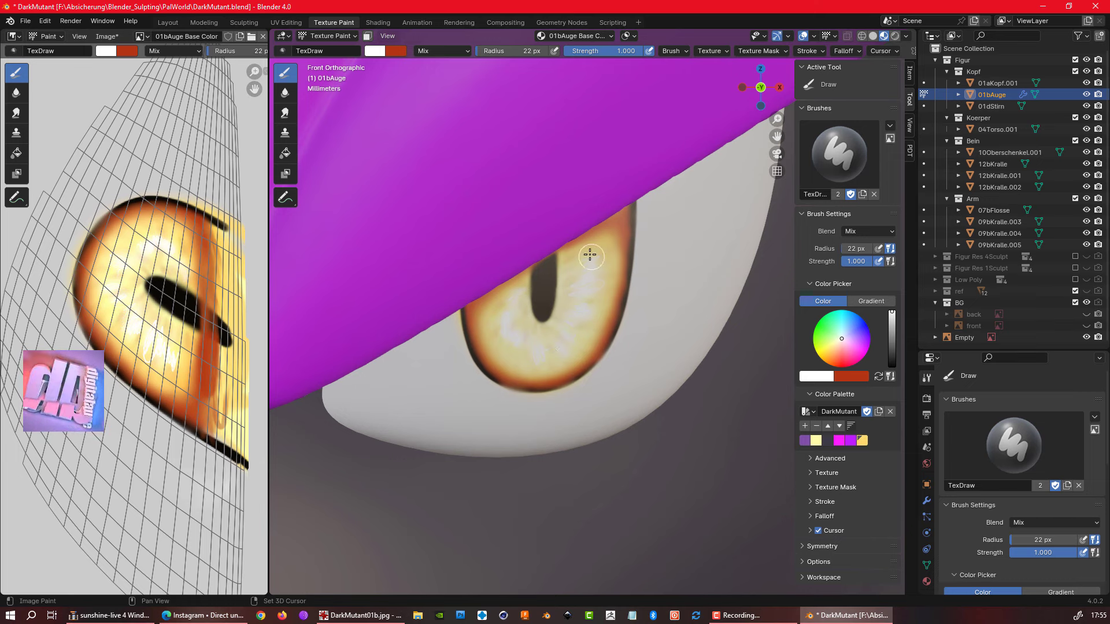
key("s")
left_click_drag(535, 257, 529, 309)
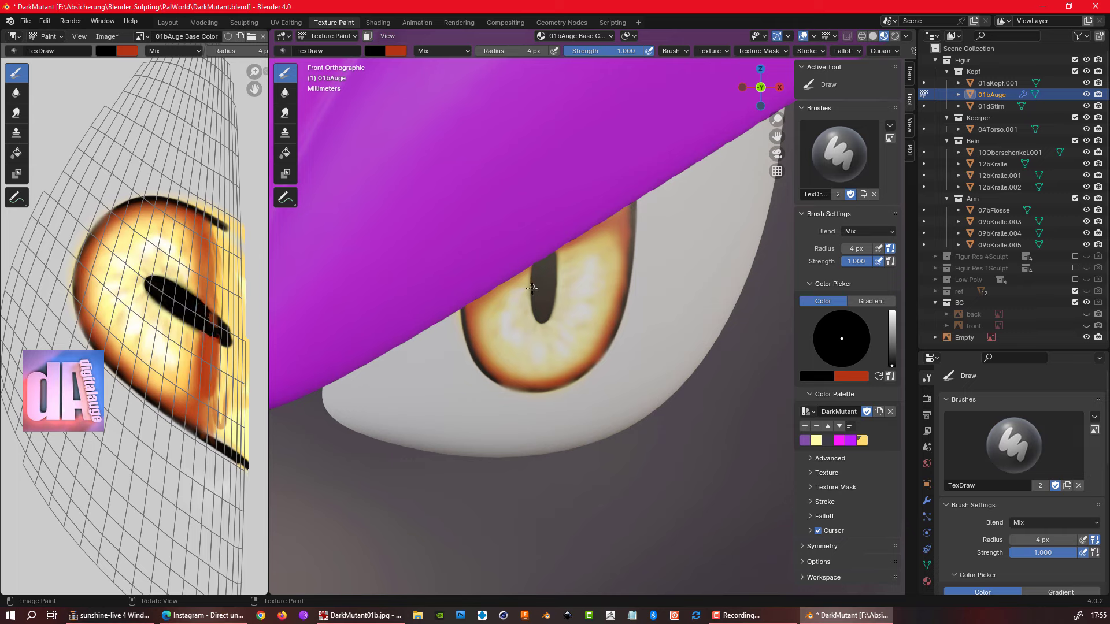
- Thicken the dark outline along the iris's right edge with a slightly smaller brush
scroll(531, 288, "up", 4)
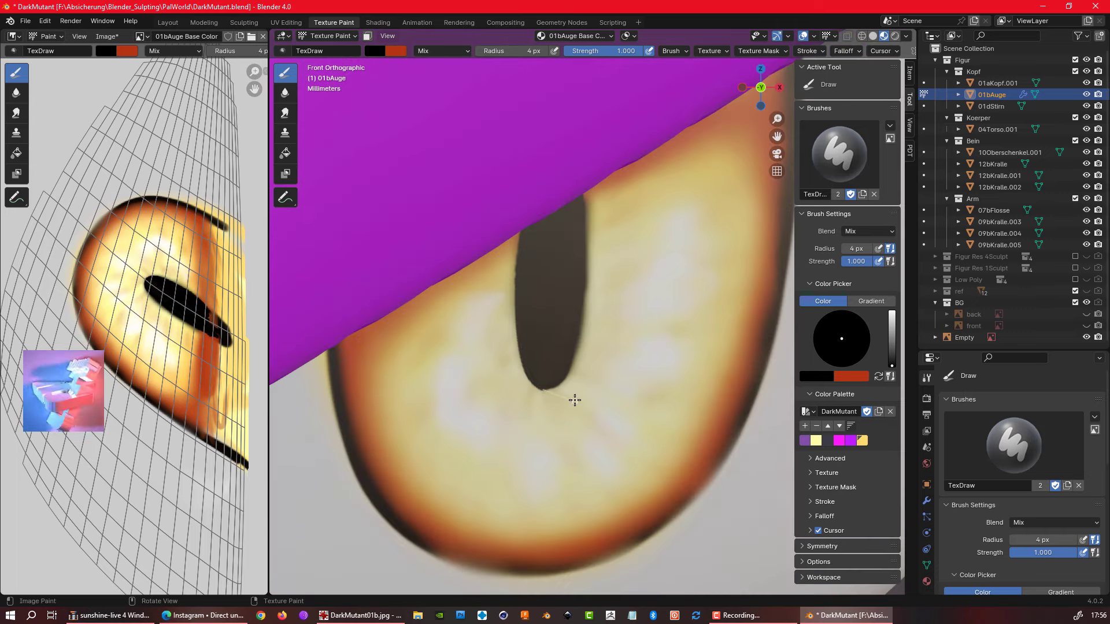
left_click(807, 51)
key("f")
left_click(530, 231)
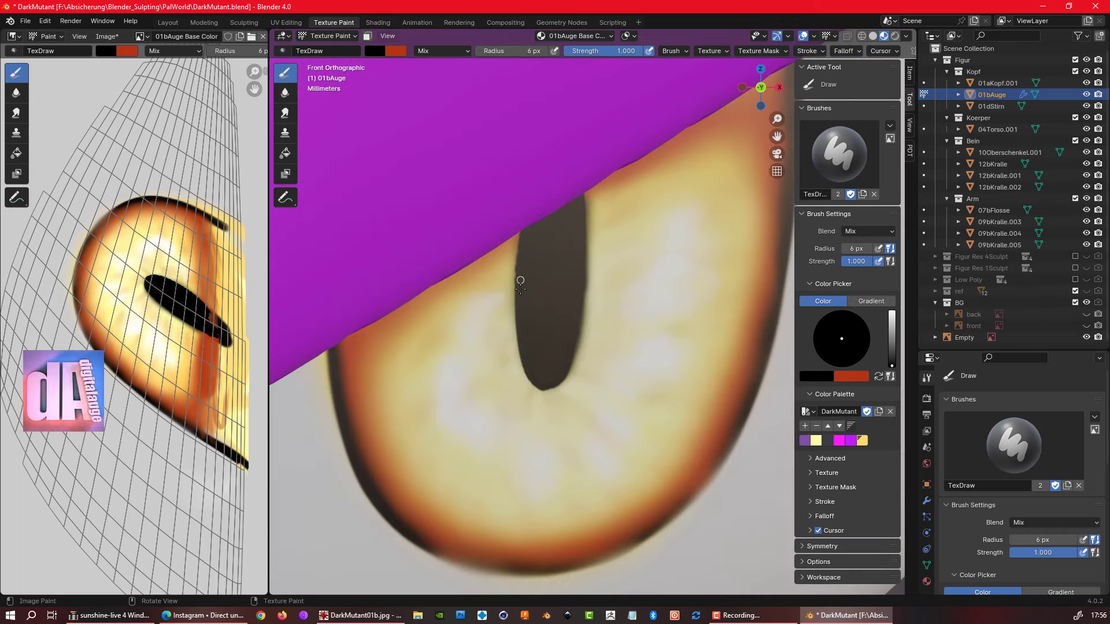
scroll(584, 277, "down", 4)
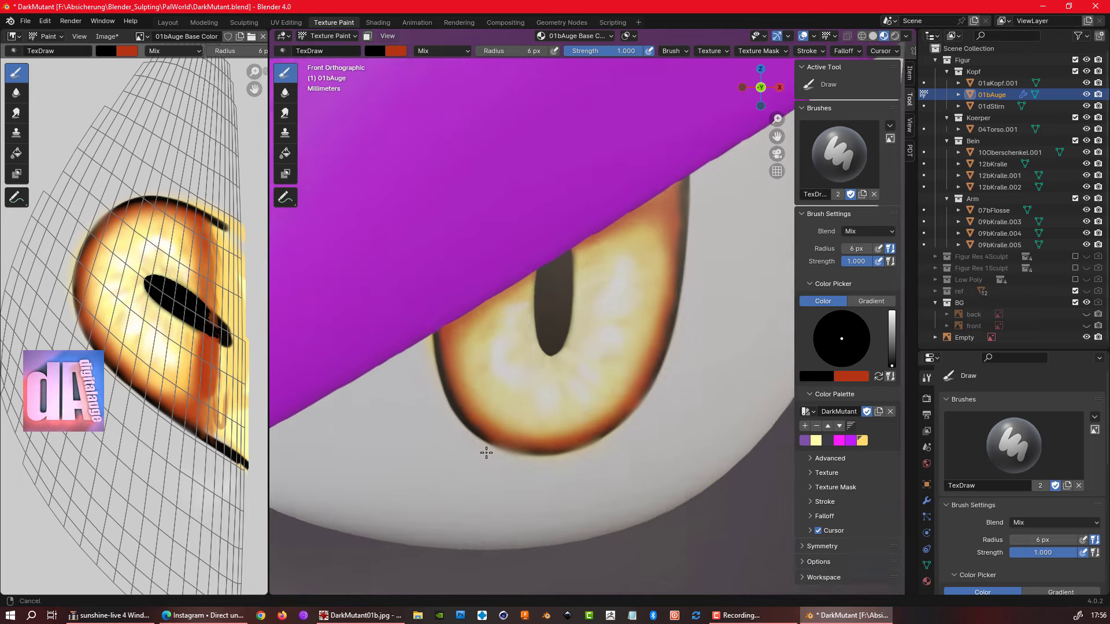
key("bracketleft")
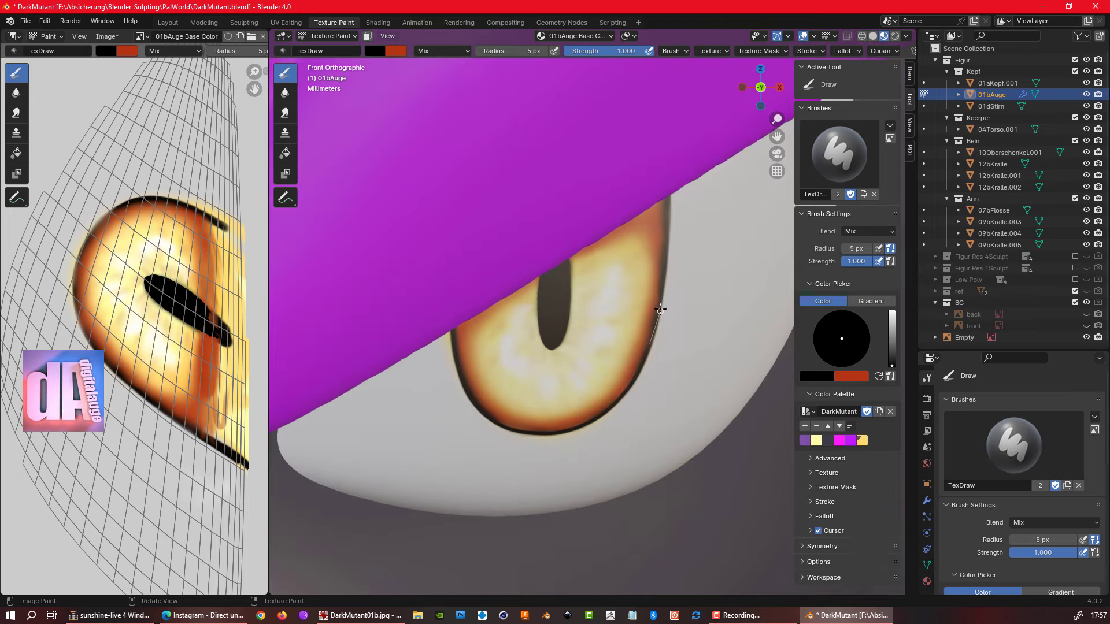
left_click_drag(674, 188, 639, 372)
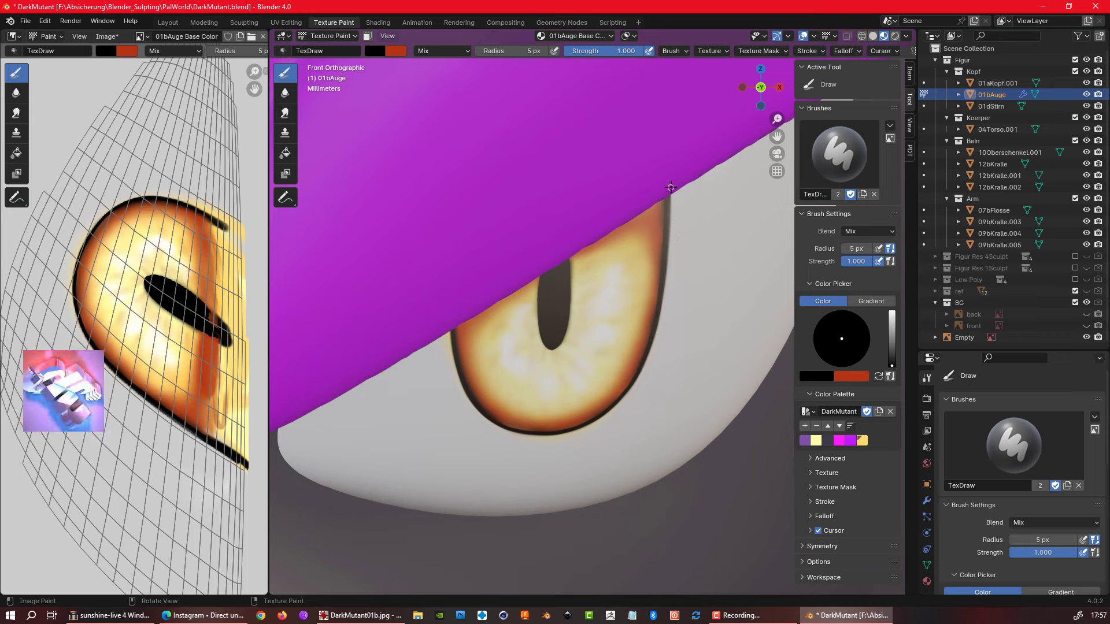
- Orbit to an angled view of the eye, swap paint colours and shrink the brush to about 6 px
middle_click_drag(671, 187, 752, 116)
left_click(807, 51)
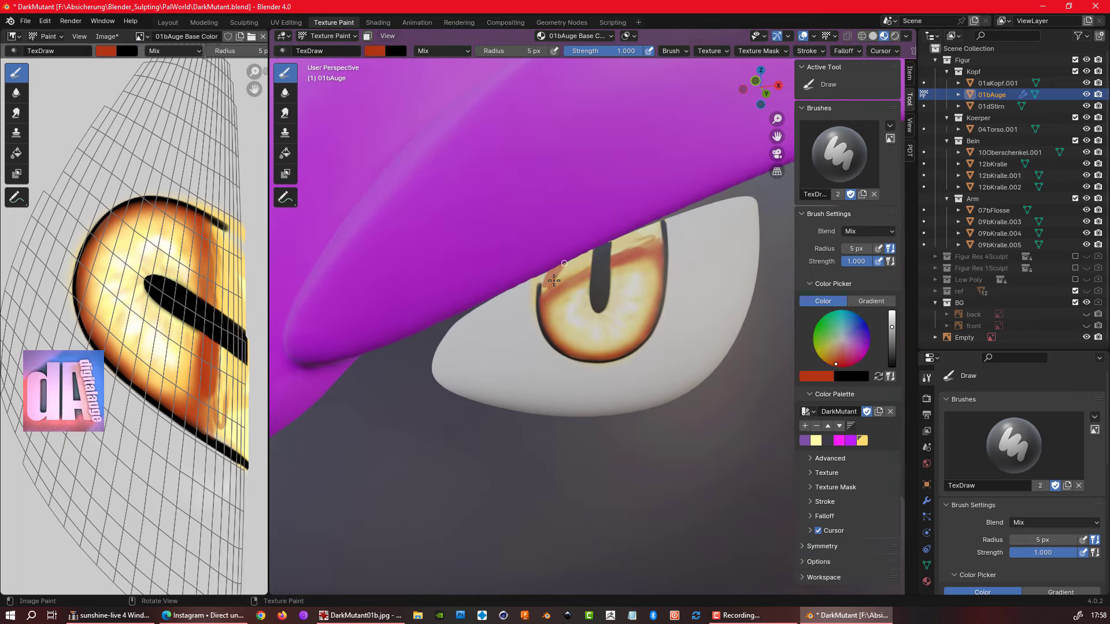
key("x")
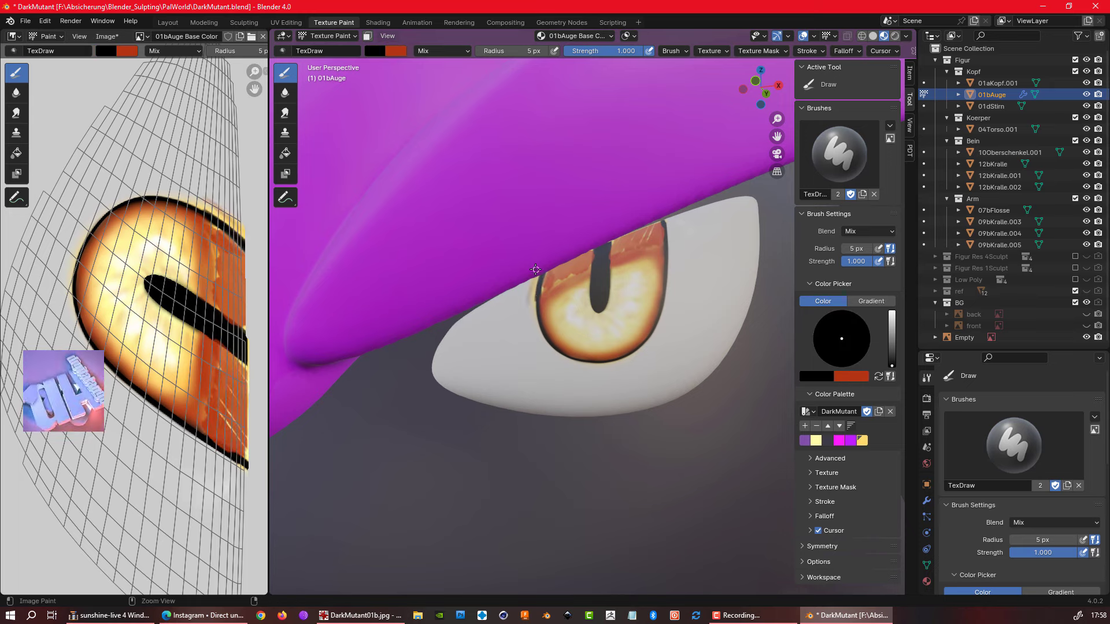
mouse_move(567, 286)
middle_mouse_down()
mouse_move(584, 266)
mouse_move(585, 410)
middle_mouse_up()
key("bracketleft")
key("bracketleft")
key("bracketleft")
scroll(603, 242, "down", 10)
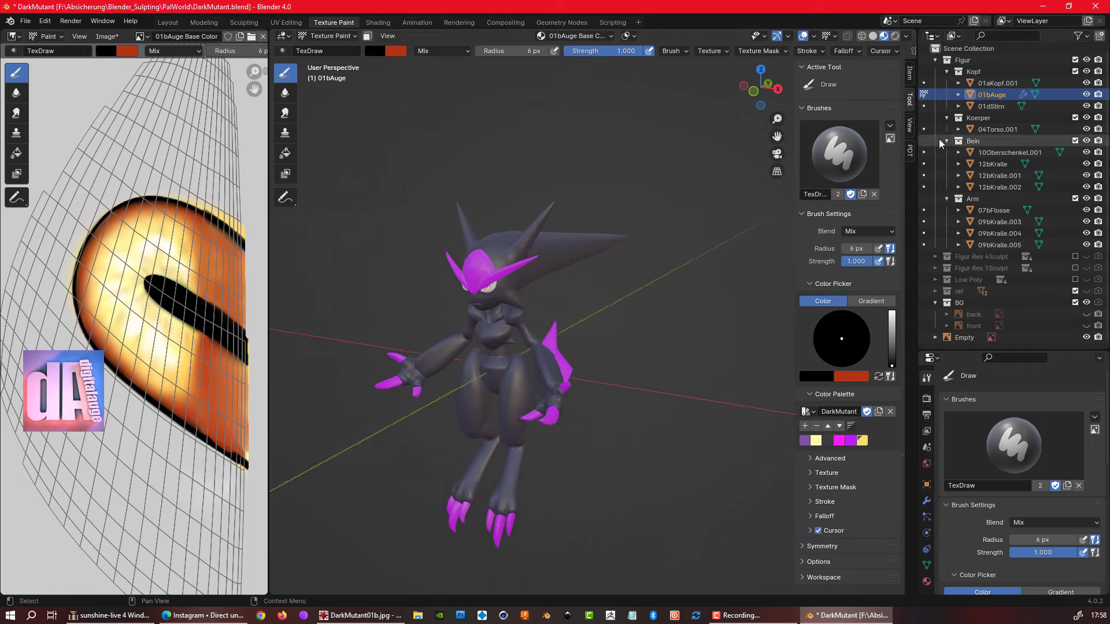
- Paint the forehead marking 01dStirn purple and widen the texture image area
left_click(991, 106)
left_click(804, 440)
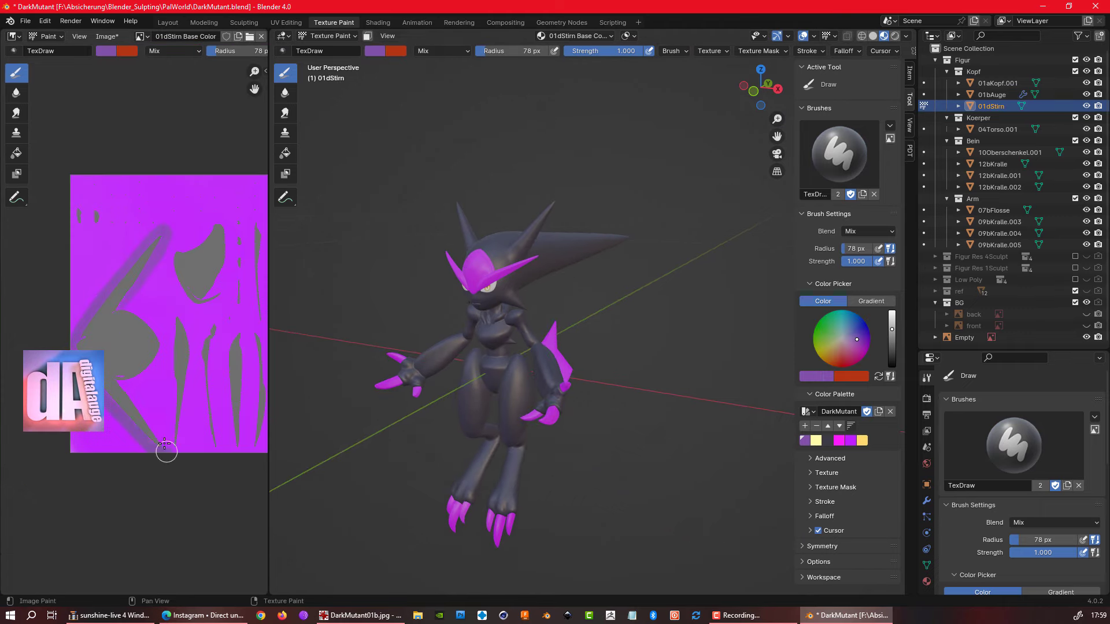
left_click_drag(151, 351, 231, 329)
middle_click_drag(230, 330, 141, 210)
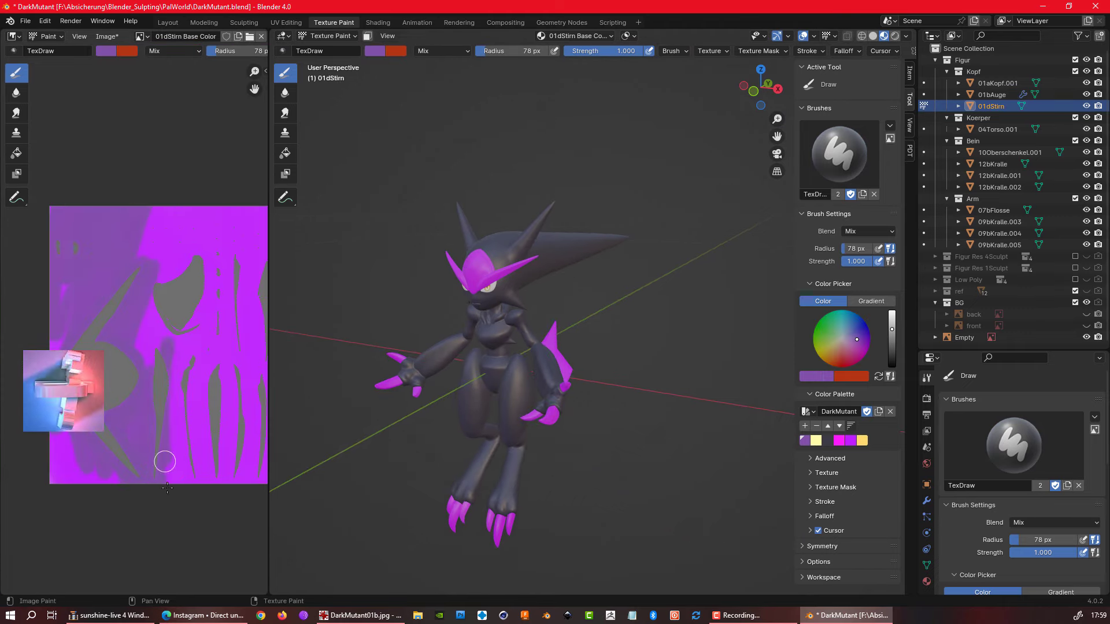
middle_click_drag(203, 395, 190, 219)
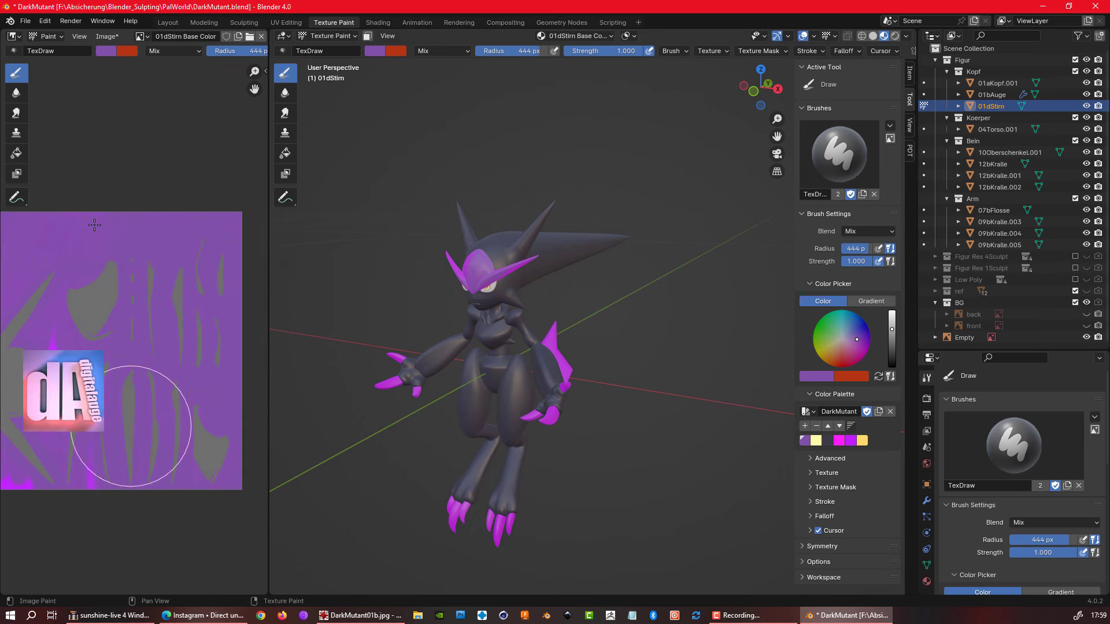
left_click_drag(268, 231, 453, 231)
- Paint the foot claws 12bKralle, 12bKralle.001 and 12bKralle.002 purple
left_click(993, 163)
mouse_move(115, 260)
left_mouse_down()
mouse_move(231, 478)
mouse_move(187, 405)
left_mouse_up()
left_click(1000, 175)
left_click_drag(278, 421, 111, 248)
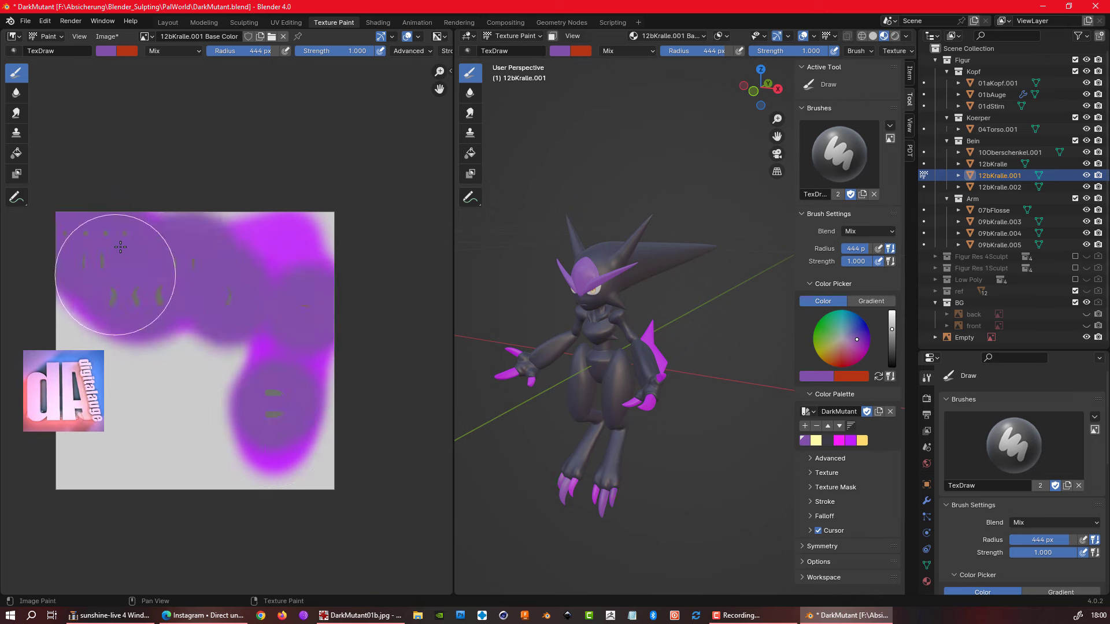
left_click(1000, 187)
left_click_drag(272, 445, 208, 268)
left_click(994, 210)
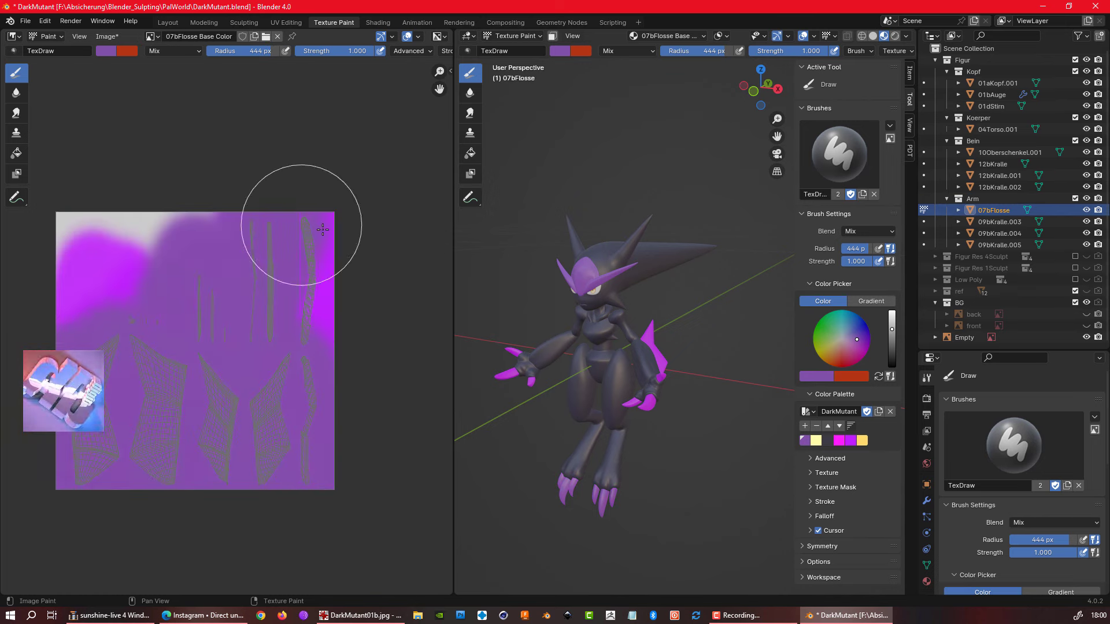
- Paint the hand claws 09bKralle.003, .004 and .005 purple, then view the fin up close
left_click(1000, 222)
left_click_drag(174, 405, 266, 278)
left_click(1000, 233)
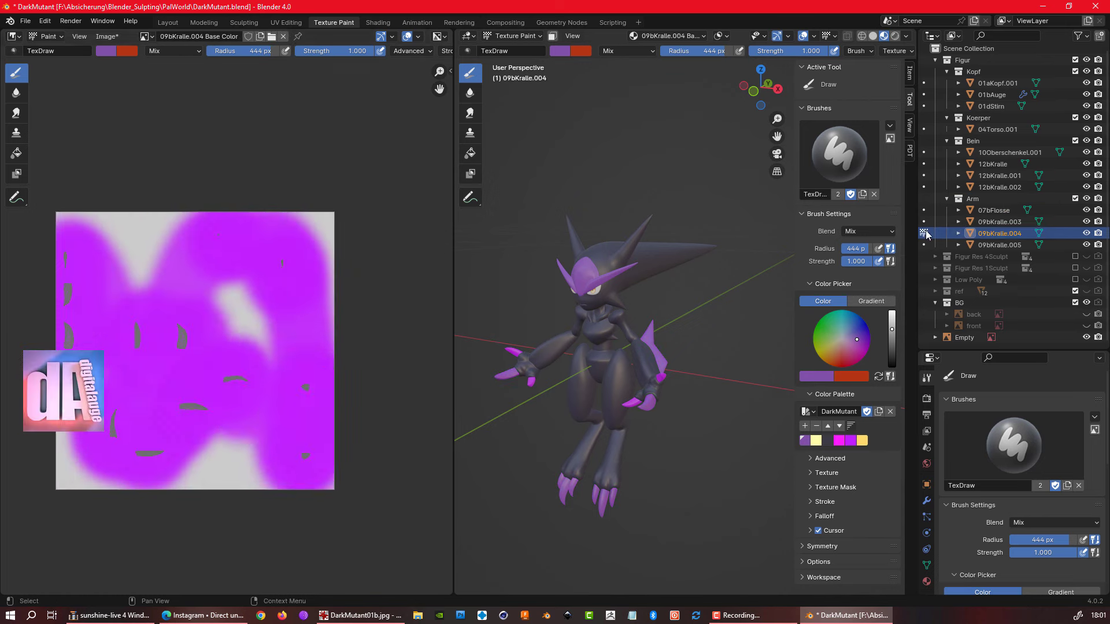
left_click_drag(208, 405, 238, 237)
left_click(1000, 244)
mouse_move(127, 450)
left_mouse_down()
mouse_move(278, 309)
mouse_move(144, 359)
left_mouse_up()
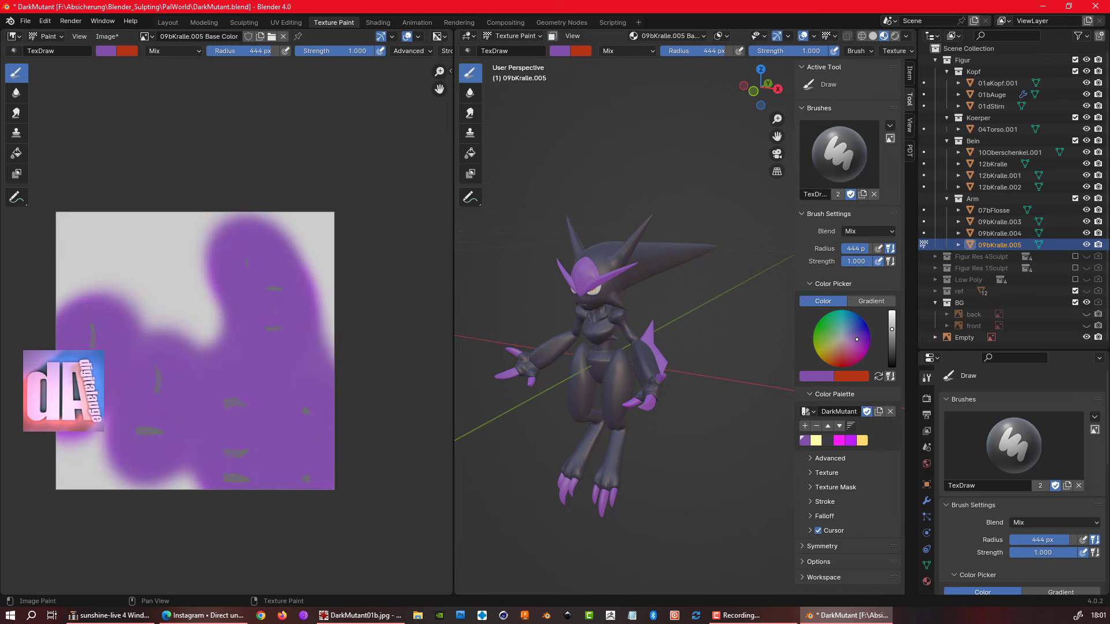
scroll(645, 306, "up", 5)
scroll(645, 305, "up", 4)
middle_click_drag(657, 322, 635, 330)
- Paint a magenta highlight along the fin's edge, checking it from both sides
key("ctrl+z")
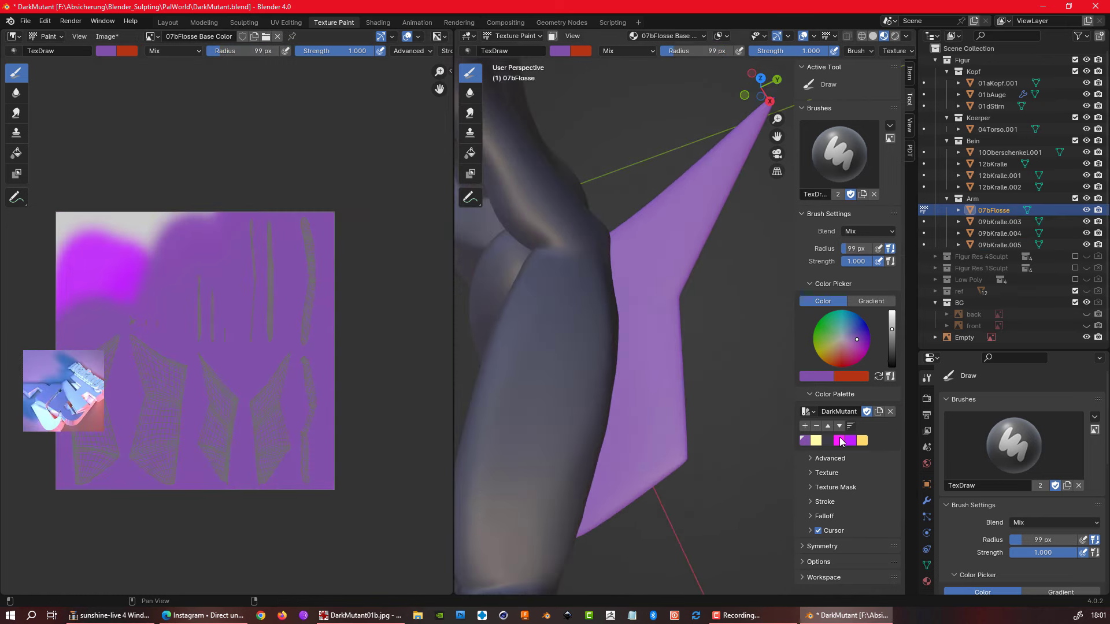
middle_click_drag(744, 193, 688, 295, "shift")
middle_click_drag(676, 402, 659, 411)
key("KP_5")
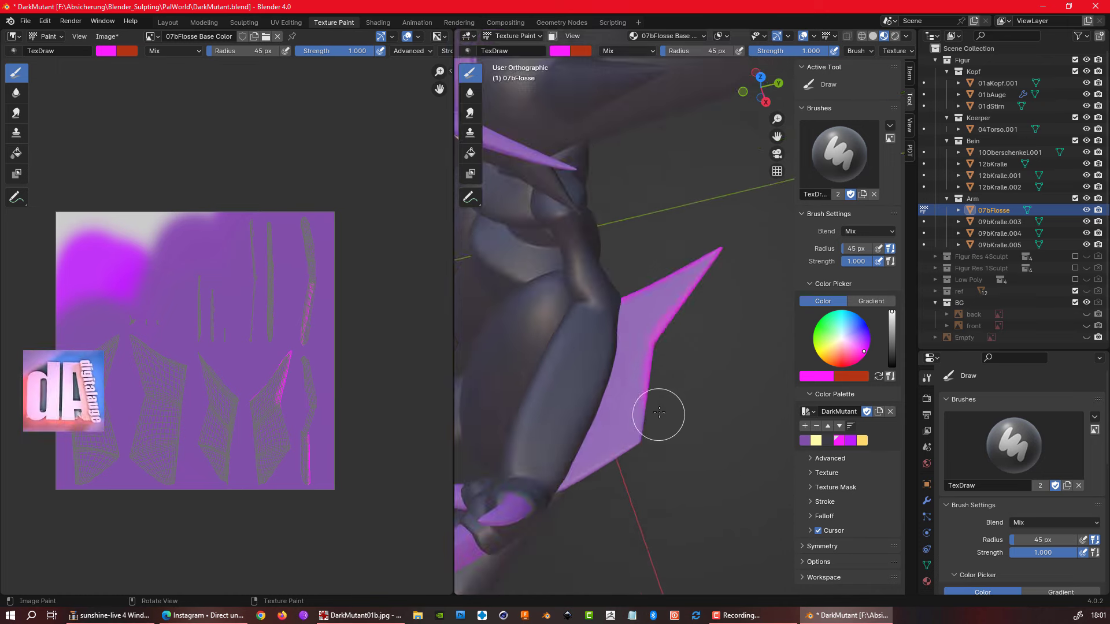
mouse_move(616, 281)
middle_mouse_down()
mouse_move(528, 367)
mouse_move(608, 370)
mouse_move(632, 434)
middle_mouse_up()
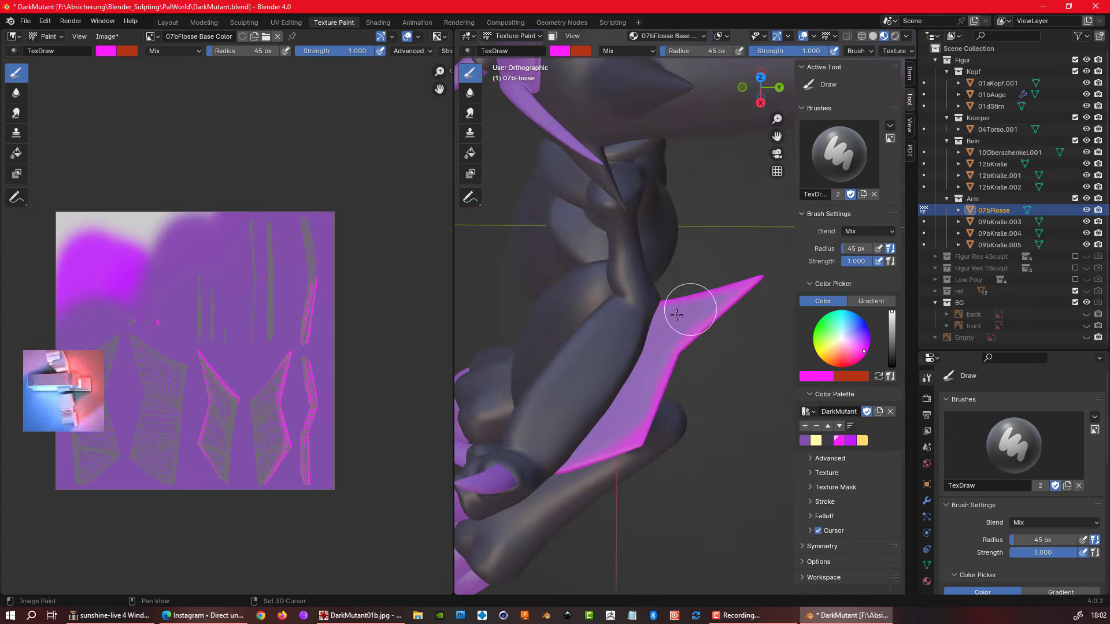
- Face the head and paint a magenta highlight along the forehead crest with a 28 px brush
middle_click_drag(676, 315, 656, 396)
scroll(726, 318, "down", 5)
key("alt+q")
scroll(579, 266, "up", 4)
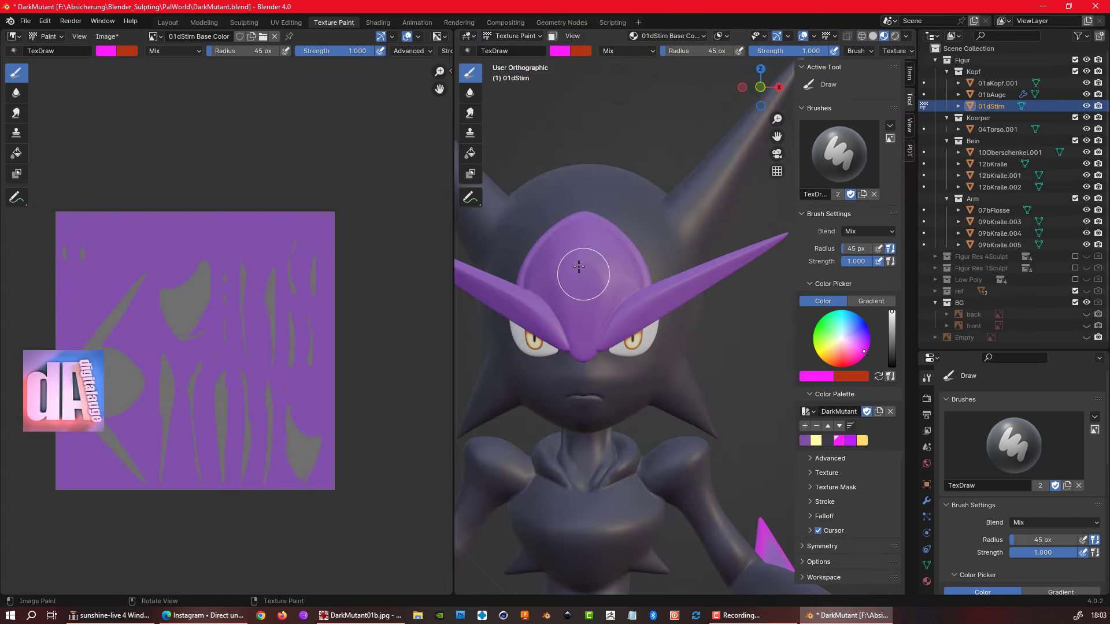
scroll(579, 267, "up", 2)
scroll(668, 292, "up", 2)
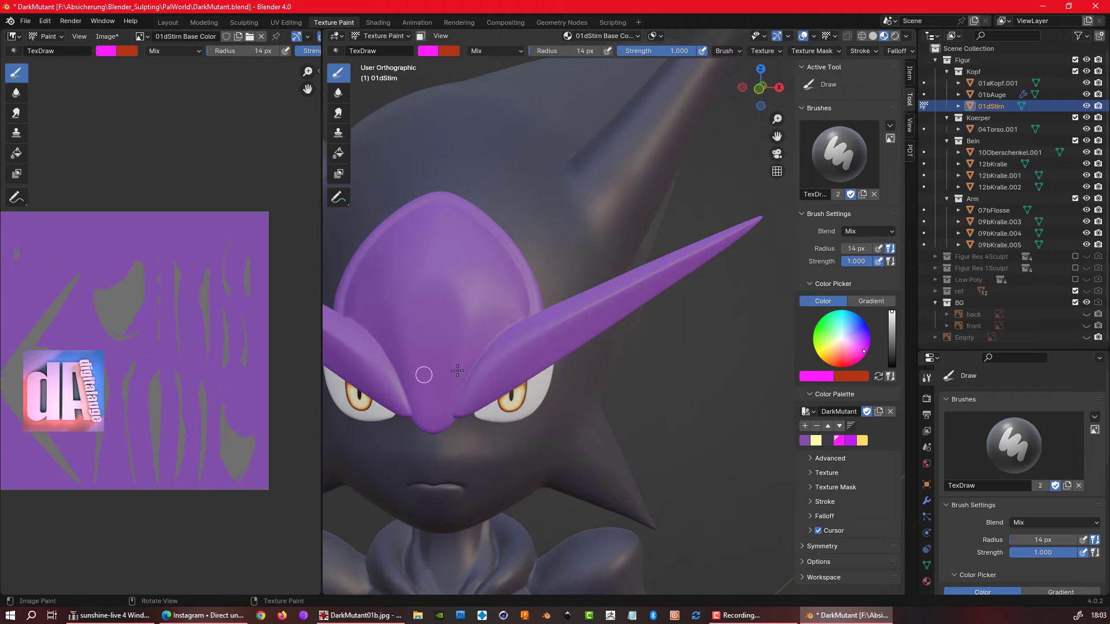
key("f")
left_click_drag(486, 393, 747, 232)
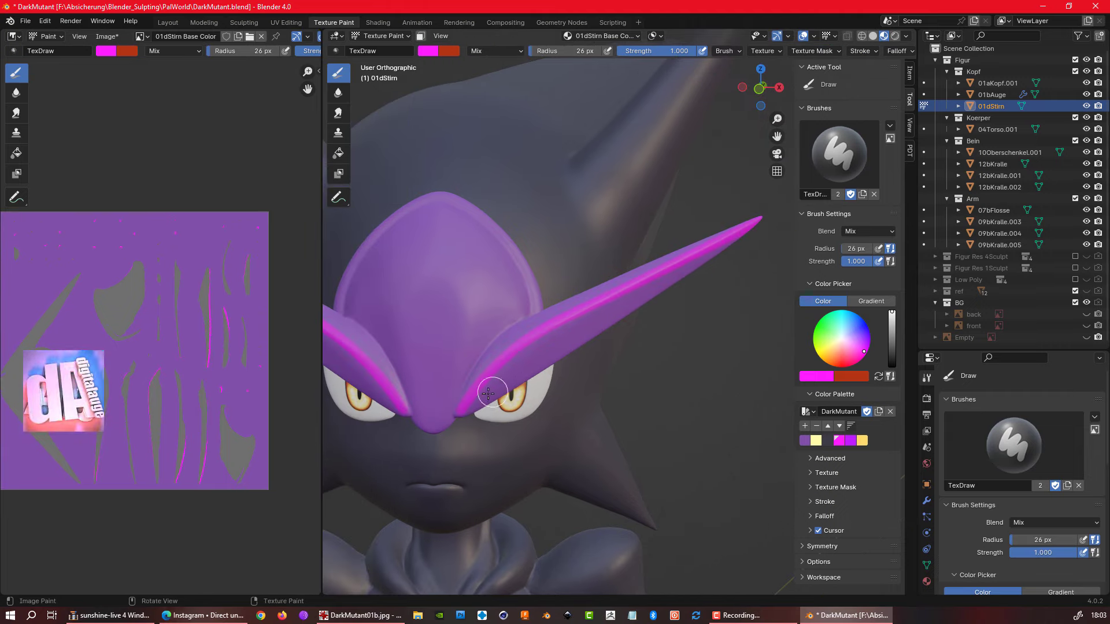
scroll(747, 231, "down", 4)
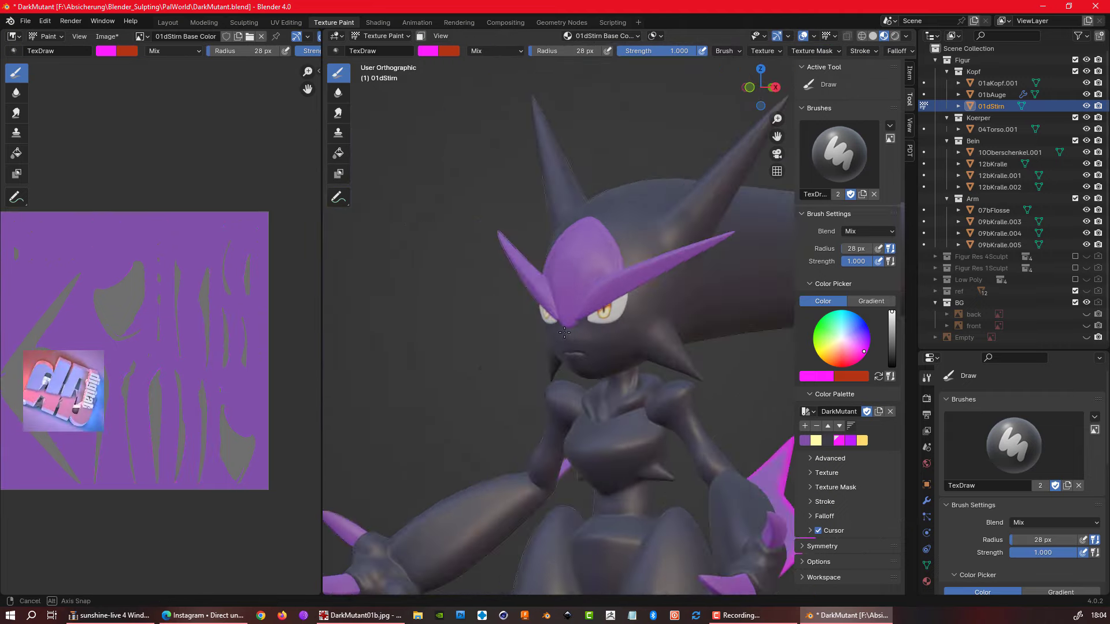
scroll(747, 232, "down", 3)
left_click(924, 152)
- Hide the torso and arms, then paint a thin purple line across both thighs from the front
middle_click_drag(647, 376, 598, 373)
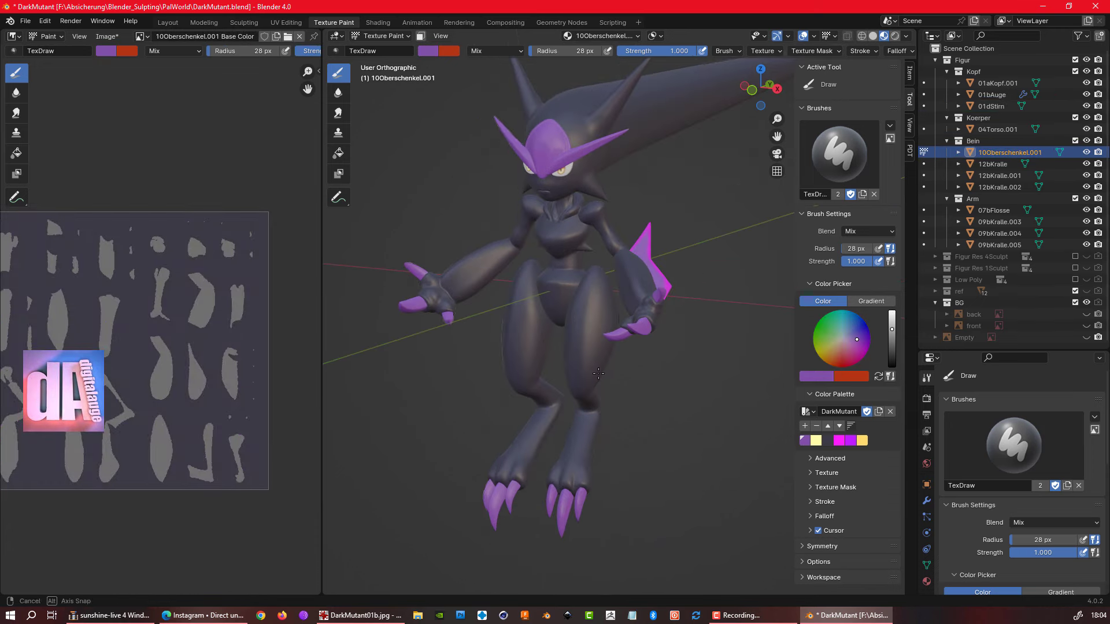
left_click(1086, 129)
left_click(1086, 199)
key("KP_1")
key("KP_Decimal")
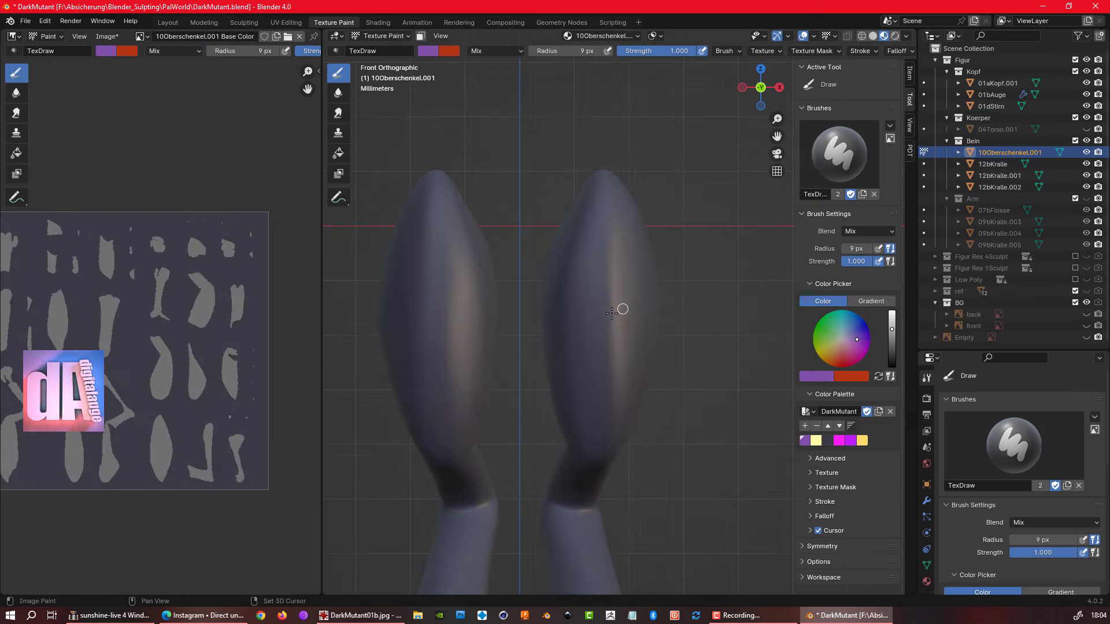
key("f")
left_click(635, 380)
left_click_drag(559, 369, 650, 366)
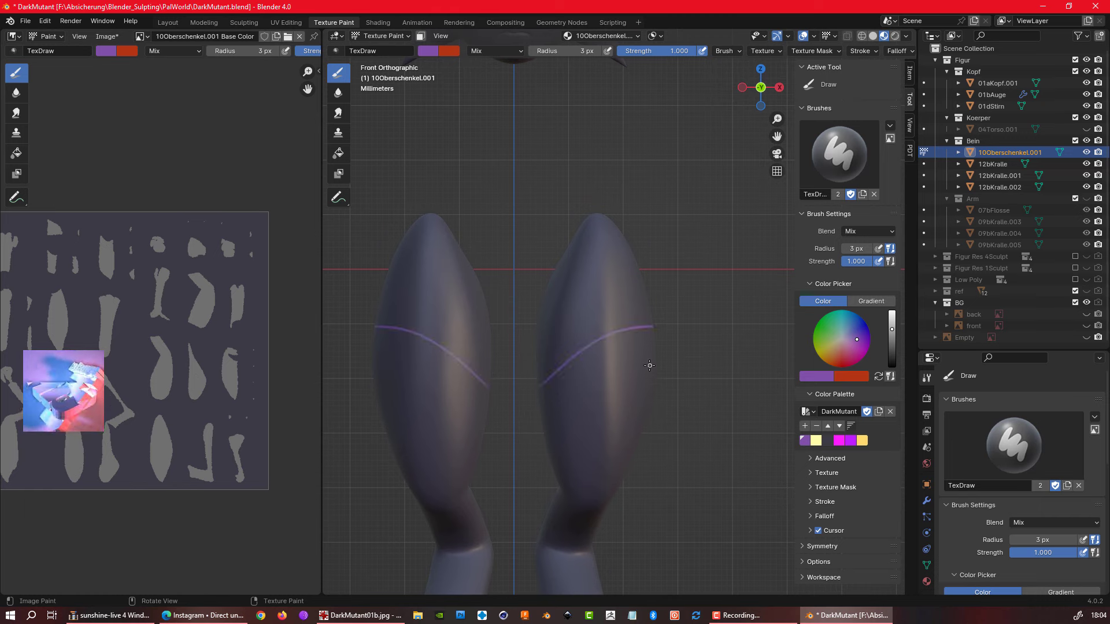
- From the side, paint a second purple line wrapping around the thigh
key("KP_3")
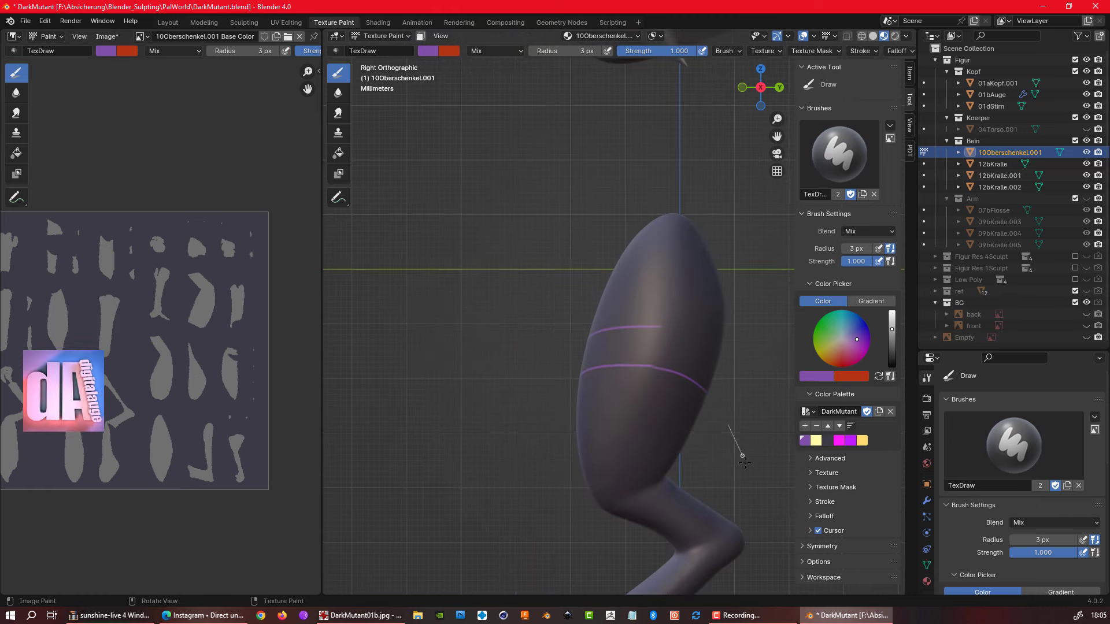
middle_click_drag(744, 462, 706, 356)
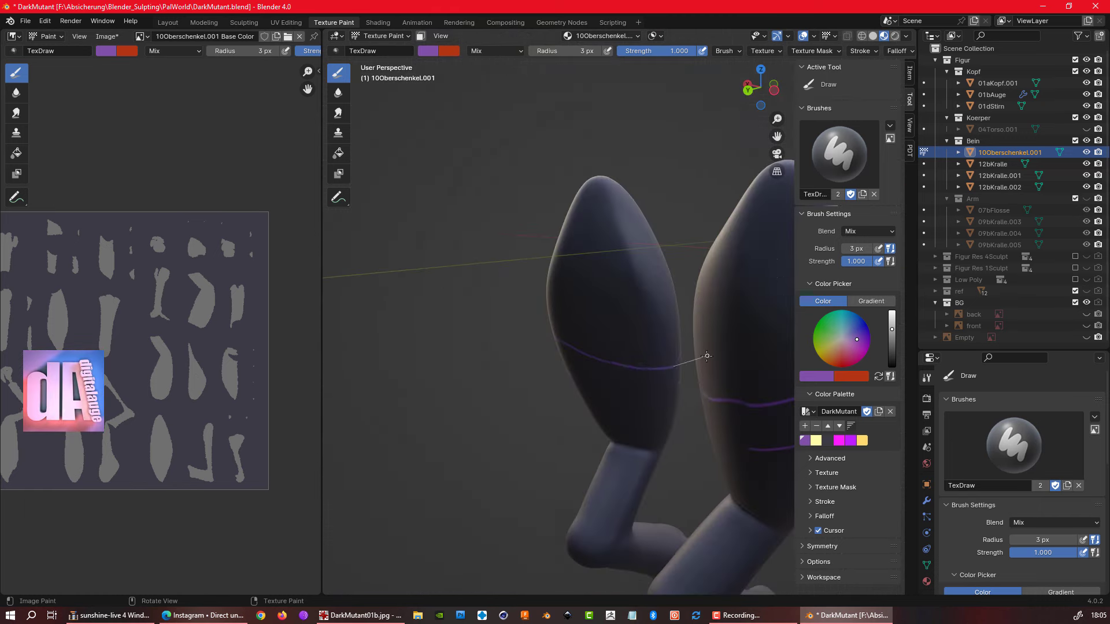
left_click_drag(672, 366, 707, 356)
middle_click_drag(707, 356, 578, 376)
scroll(304, 410, "up", 5)
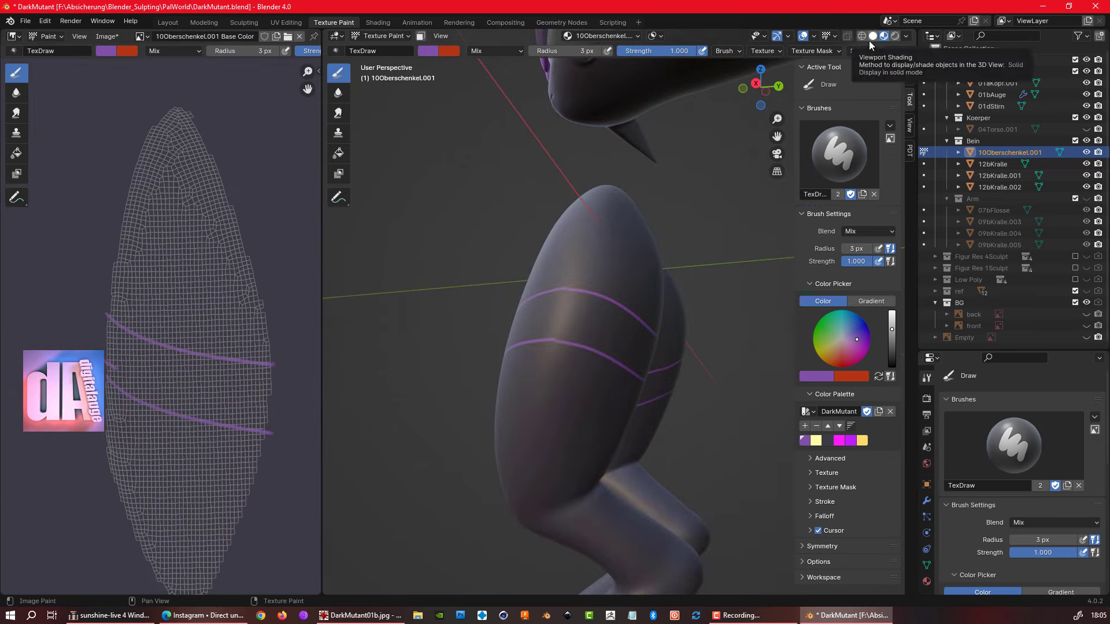
middle_click_drag(722, 289, 607, 301)
- Fill and widen the purple band between the lines on both thighs
left_click(879, 376)
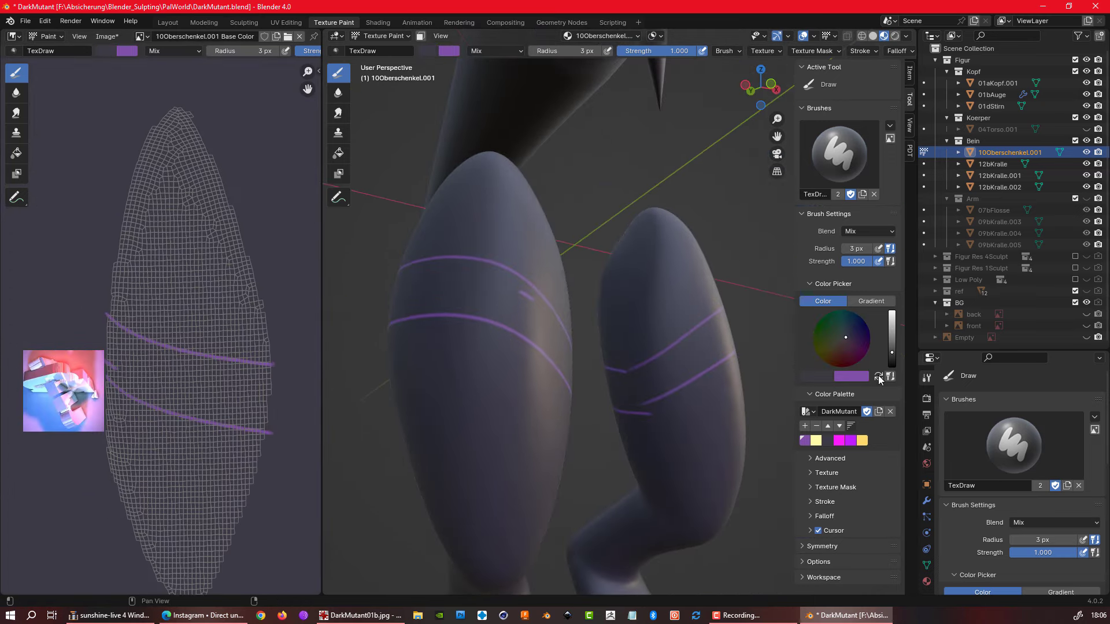
left_click(878, 376)
left_click_drag(671, 406, 707, 395)
middle_click_drag(616, 423, 551, 339)
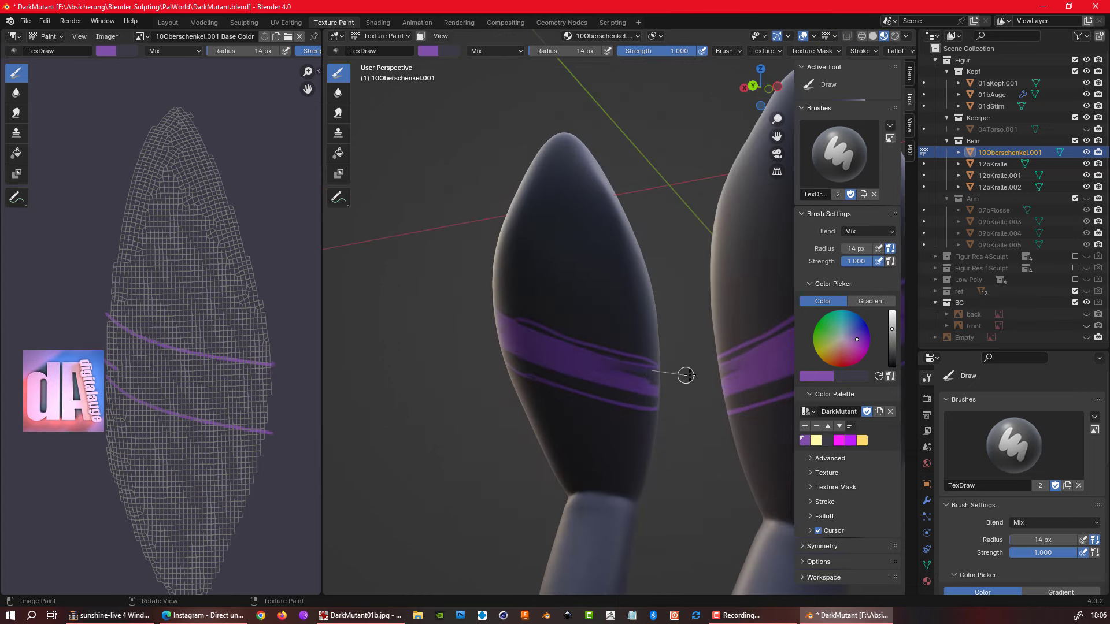
left_click_drag(564, 380, 665, 405)
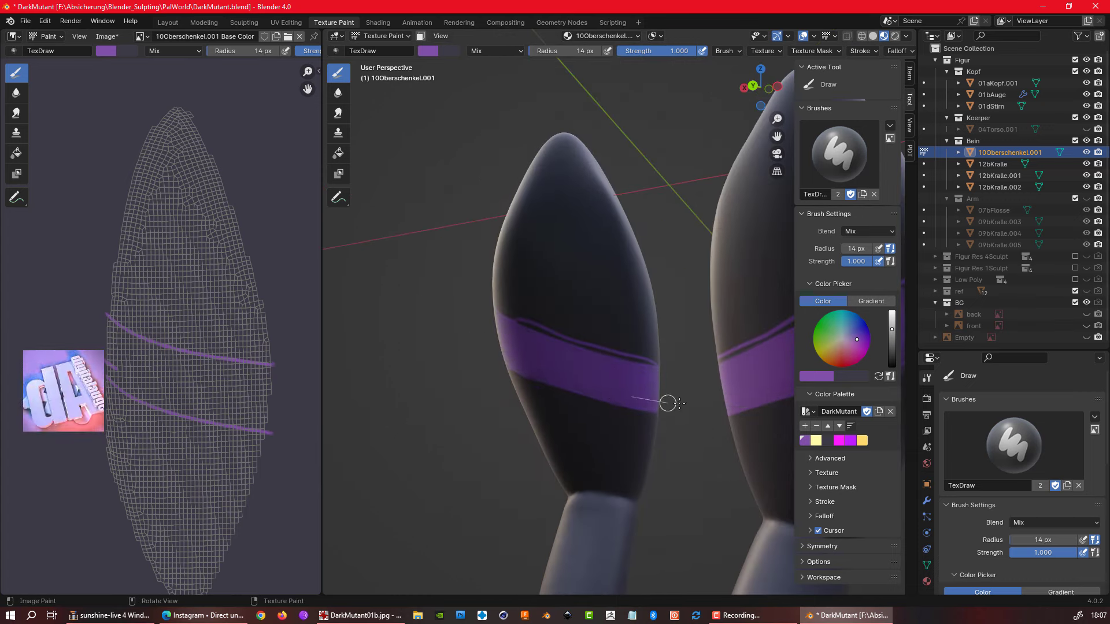
middle_click_drag(630, 402, 499, 307)
mouse_move(500, 306)
left_mouse_down()
mouse_move(428, 292)
mouse_move(456, 334)
left_mouse_up()
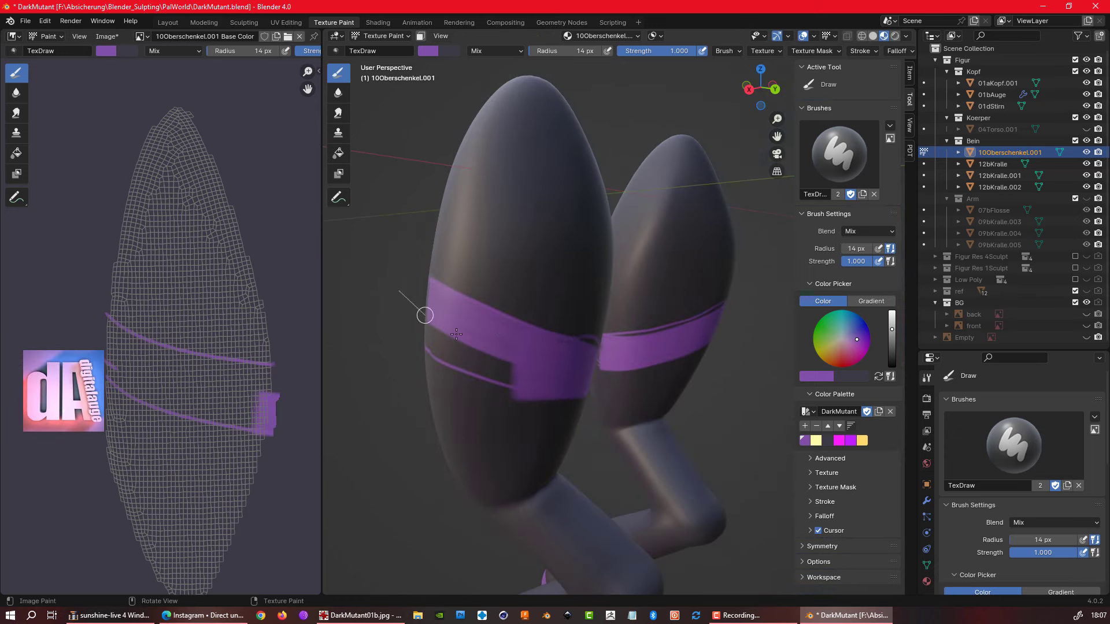
- Cycle the brush blend through Add and Overlay back to Mix, then paint the thigh band
left_click(496, 51)
left_click(496, 201)
left_click(519, 51)
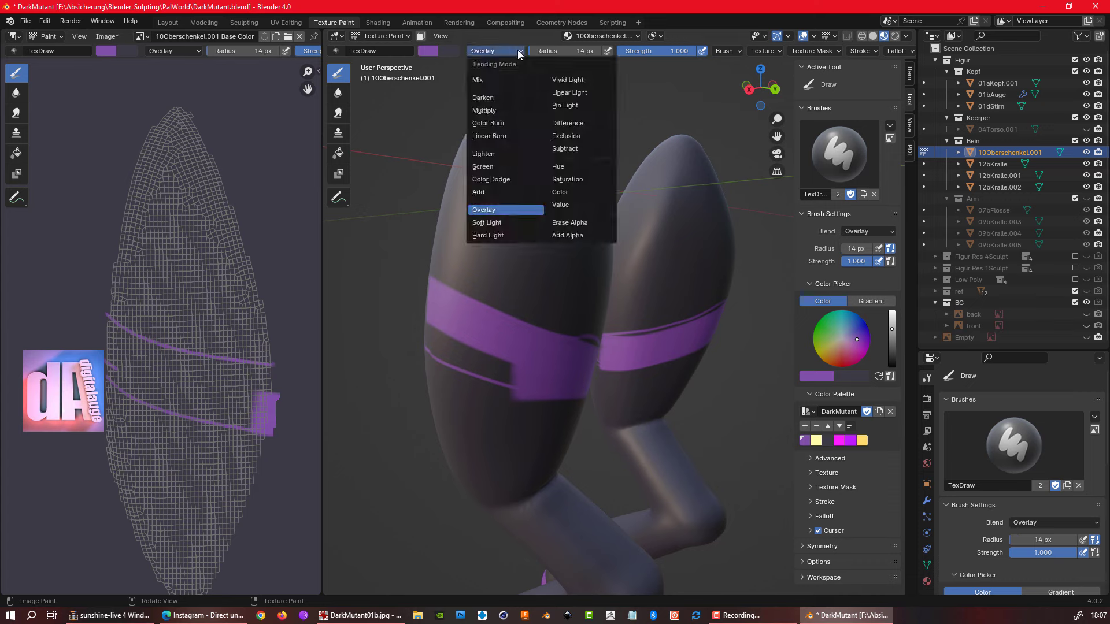
left_click(477, 80)
middle_click_drag(509, 340, 556, 377)
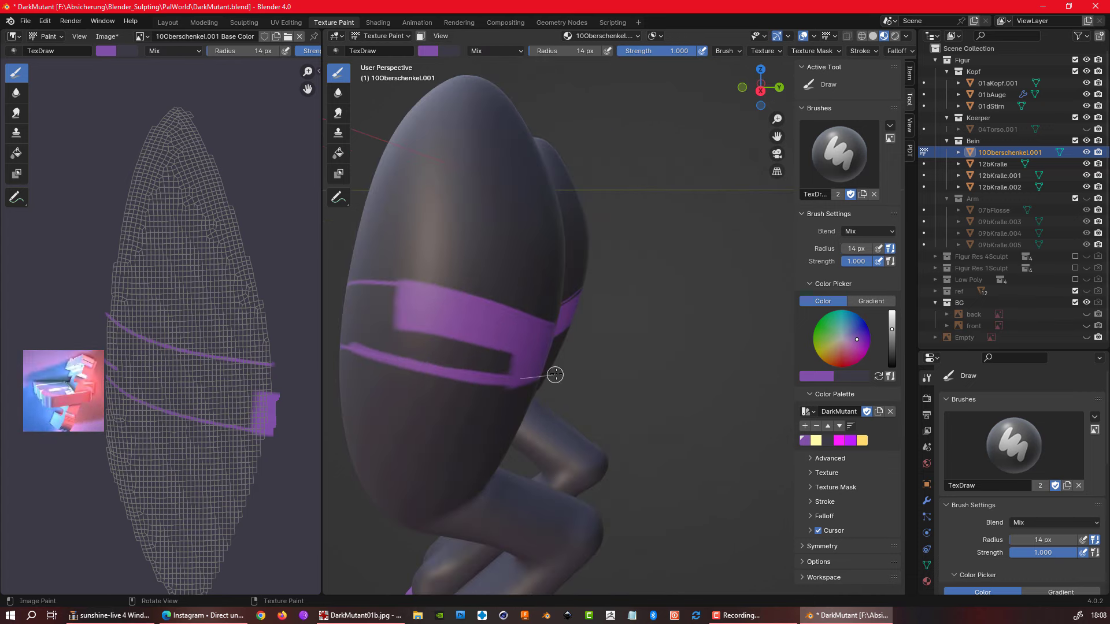
left_click_drag(556, 377, 479, 352)
mouse_move(478, 352)
middle_mouse_down()
mouse_move(605, 330)
mouse_move(672, 265)
middle_mouse_up()
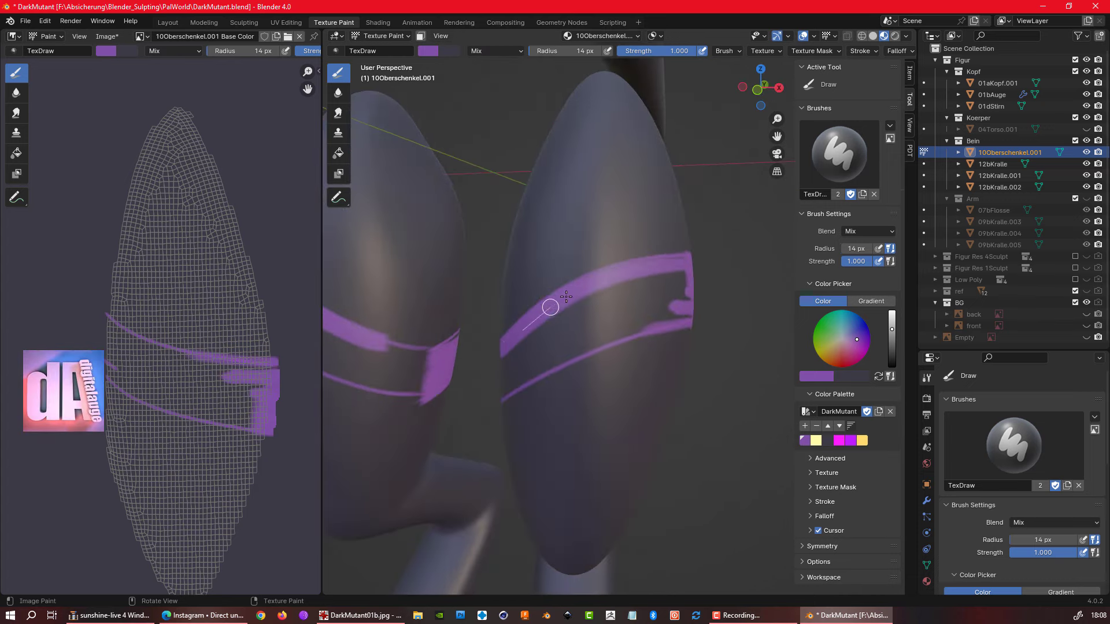
middle_click_drag(595, 320, 393, 366)
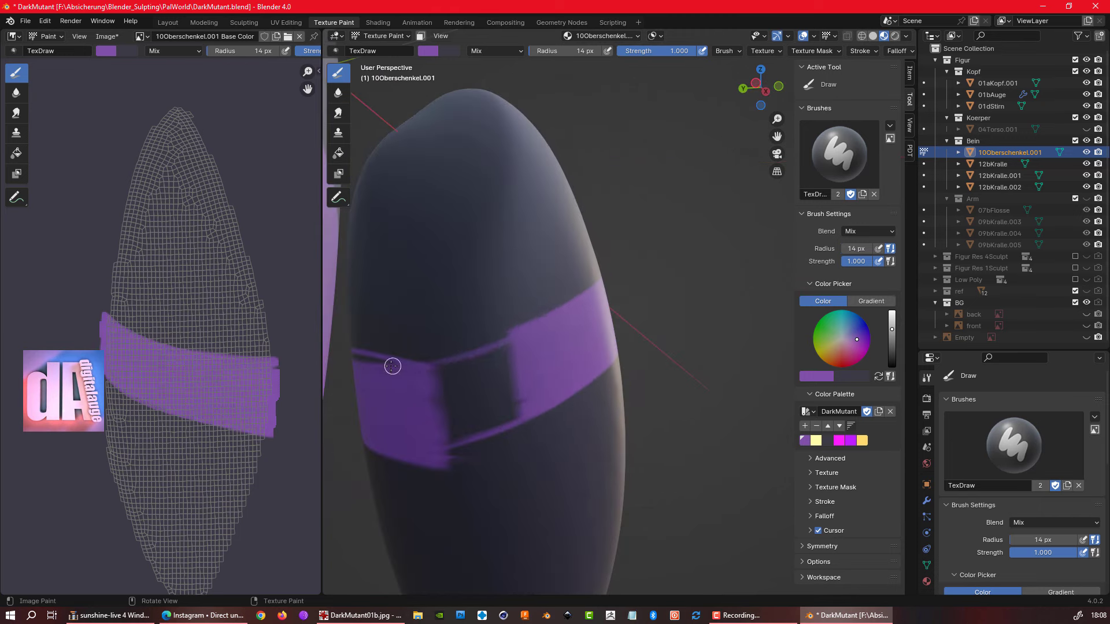
mouse_move(510, 340)
middle_mouse_down()
mouse_move(487, 376)
mouse_move(582, 347)
mouse_move(590, 361)
mouse_move(587, 277)
mouse_move(632, 329)
middle_mouse_up()
- Try Overlay and Color brush blending again, then settle back on Mix
left_click(509, 51)
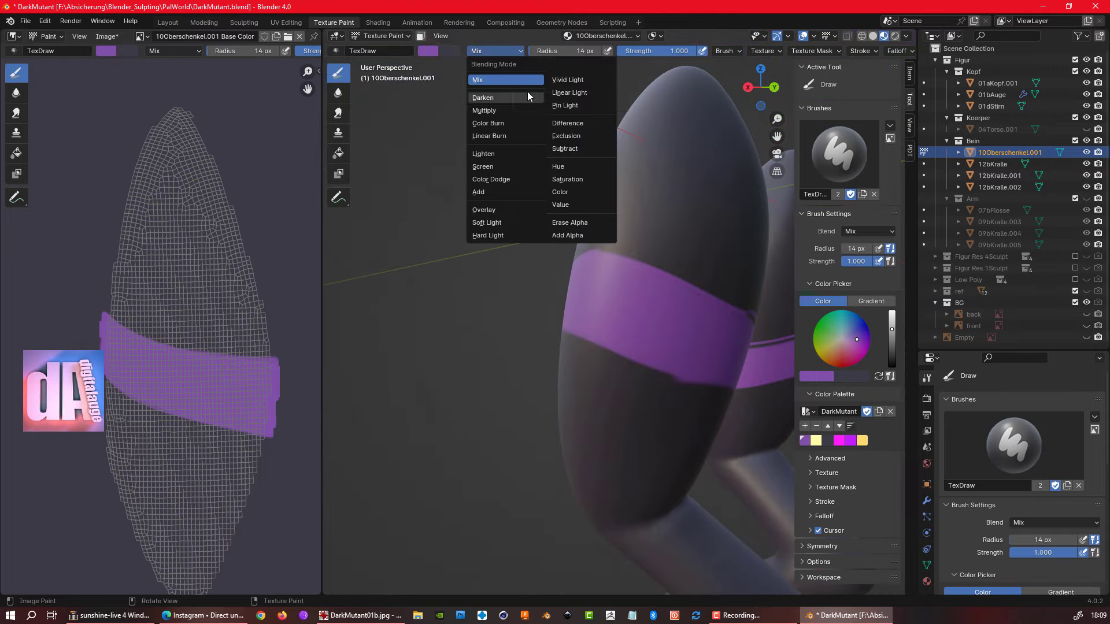
left_click(491, 209)
left_click(518, 52)
left_click(560, 192)
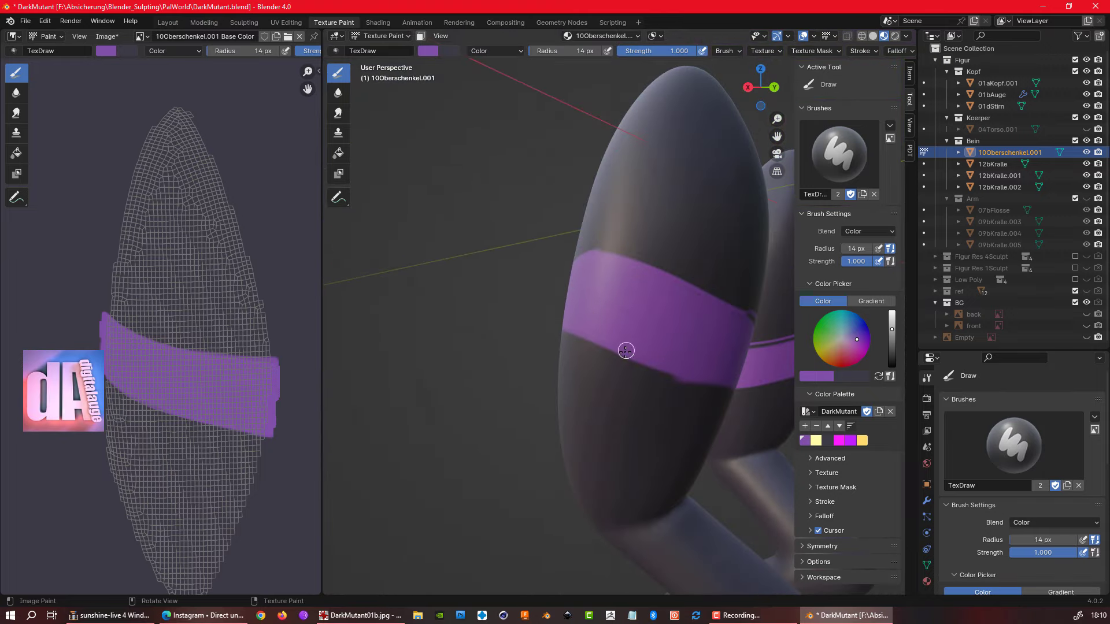
left_click(497, 51)
left_click(509, 87)
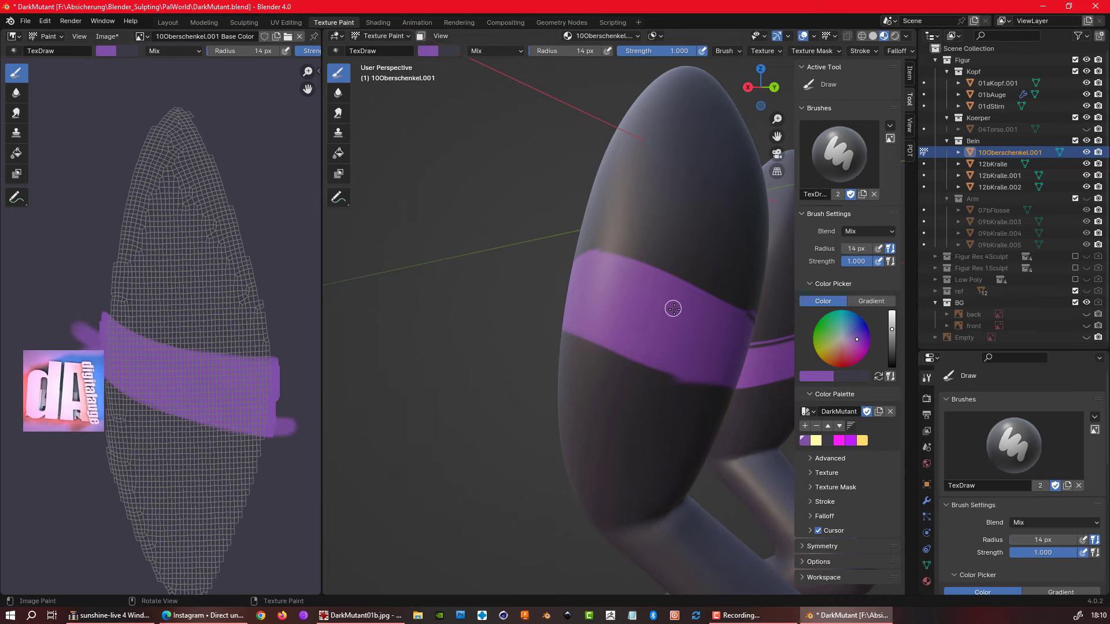
- Inspect both thigh bands from several angles and even out the band's lower edge
mouse_move(669, 307)
middle_mouse_down()
mouse_move(494, 358)
mouse_move(530, 367)
middle_mouse_up()
scroll(467, 360, "up", 3)
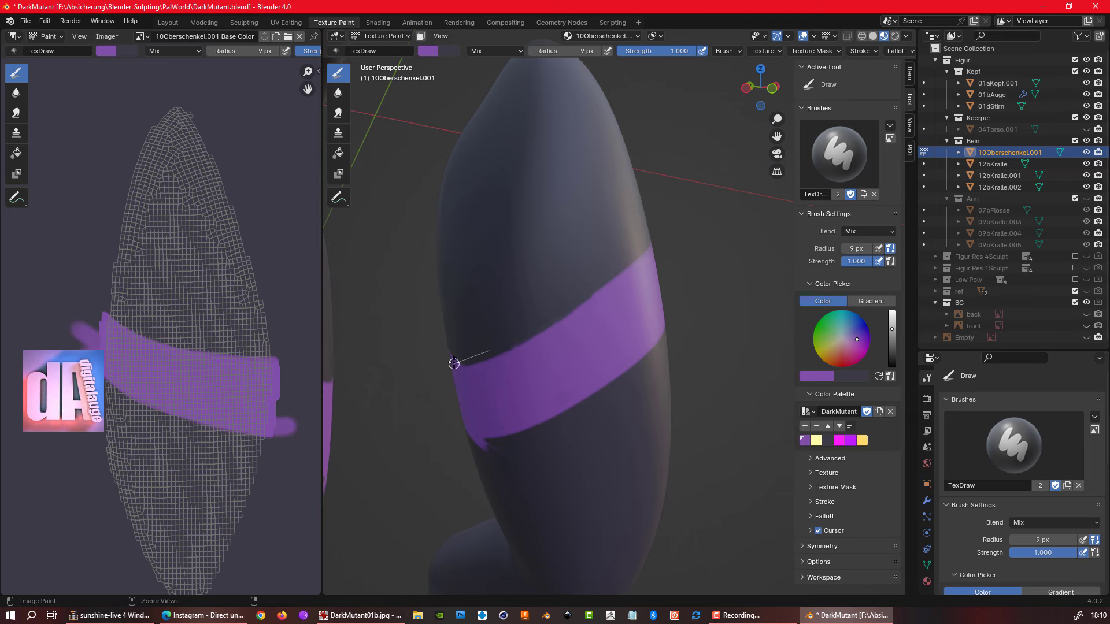
mouse_move(454, 364)
middle_mouse_down()
mouse_move(379, 480)
mouse_move(555, 389)
mouse_move(461, 293)
mouse_move(357, 246)
middle_mouse_up()
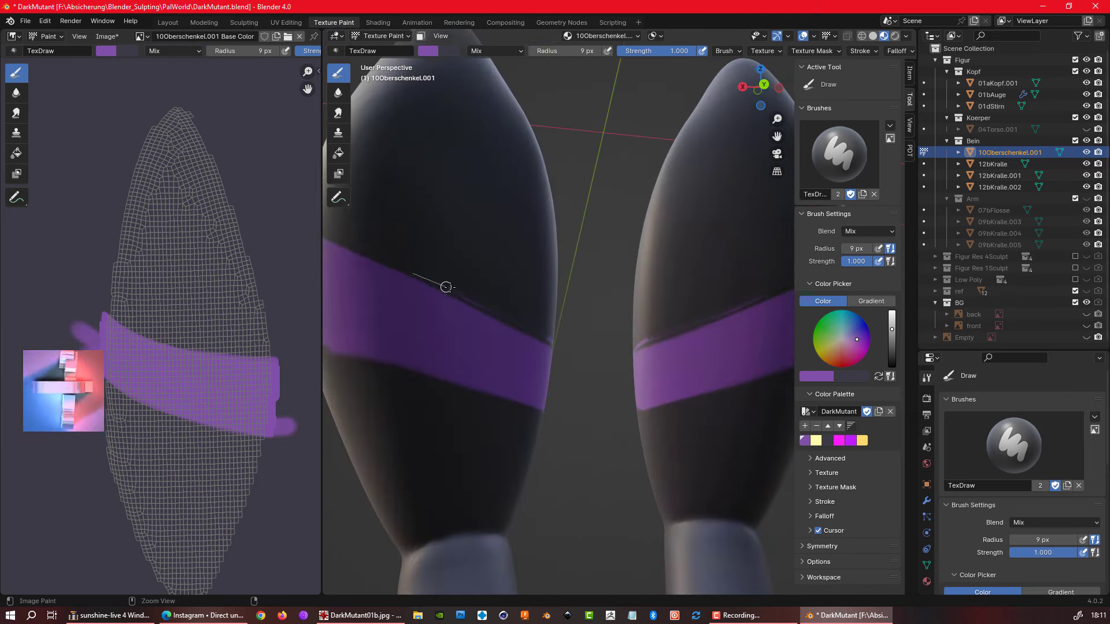
middle_click_drag(445, 286, 563, 325)
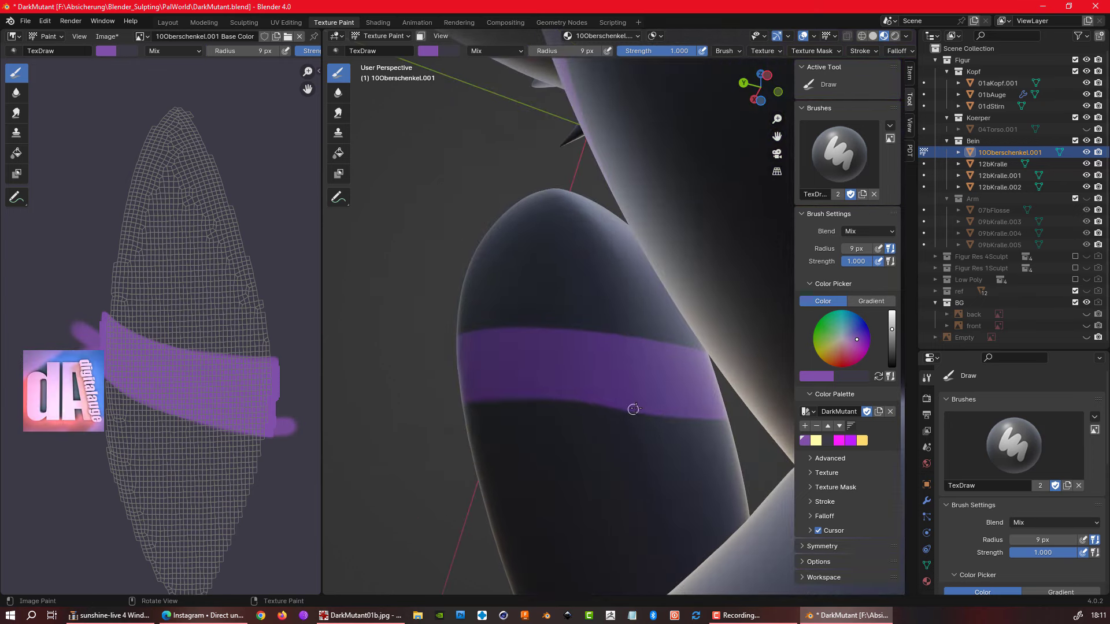
mouse_move(544, 372)
middle_mouse_down()
mouse_move(478, 347)
mouse_move(555, 338)
middle_mouse_up()
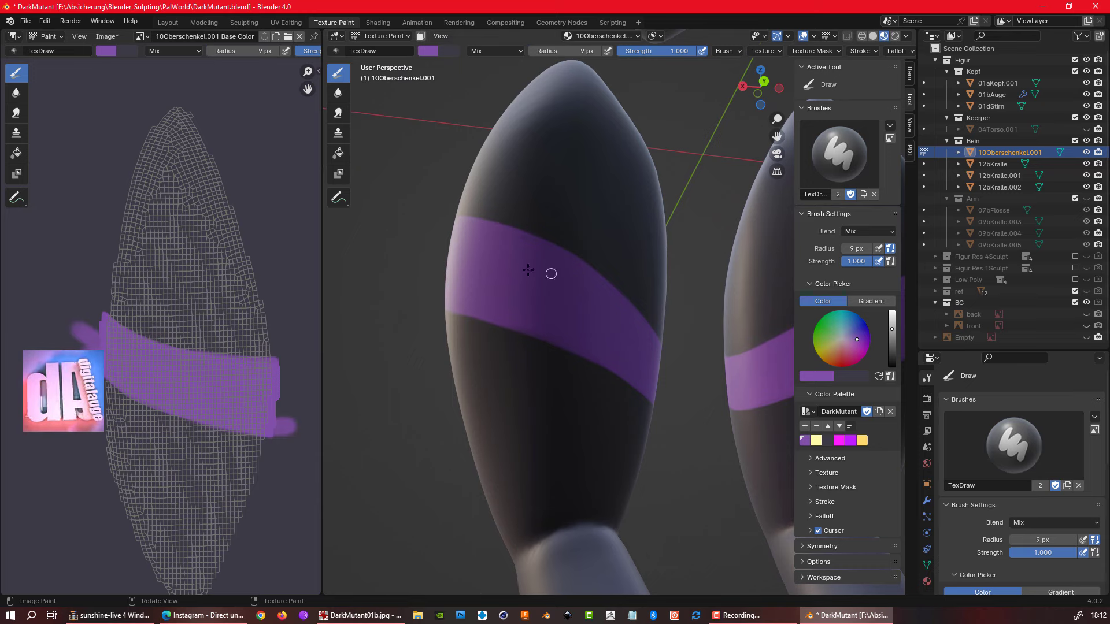
mouse_move(528, 270)
middle_mouse_down()
mouse_move(545, 322)
mouse_move(476, 292)
mouse_move(649, 365)
middle_mouse_up()
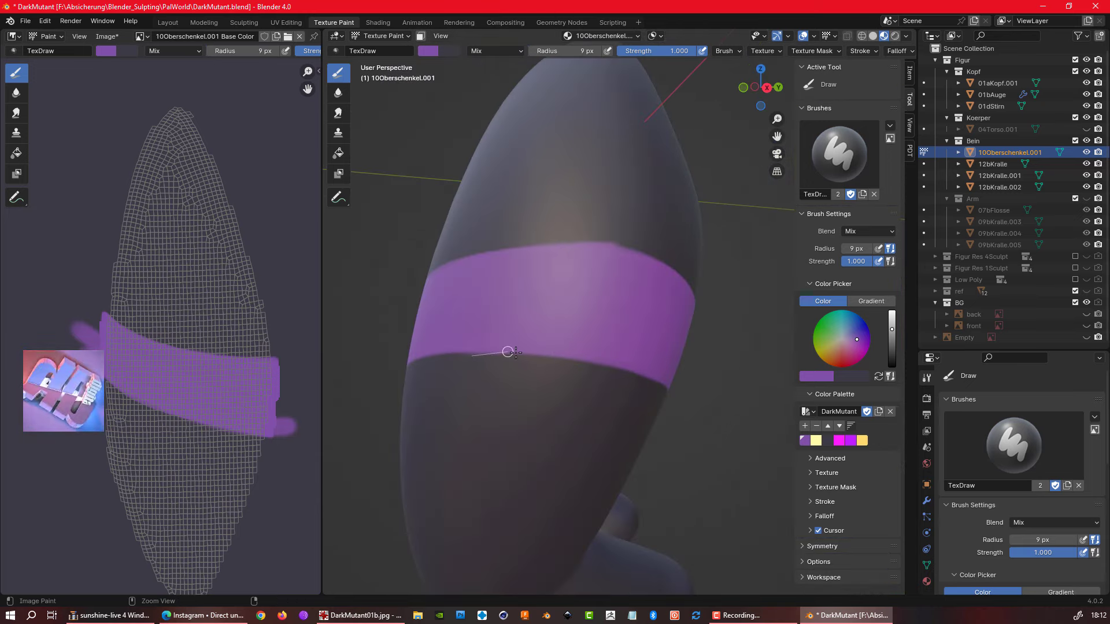
middle_click_drag(476, 238, 436, 352)
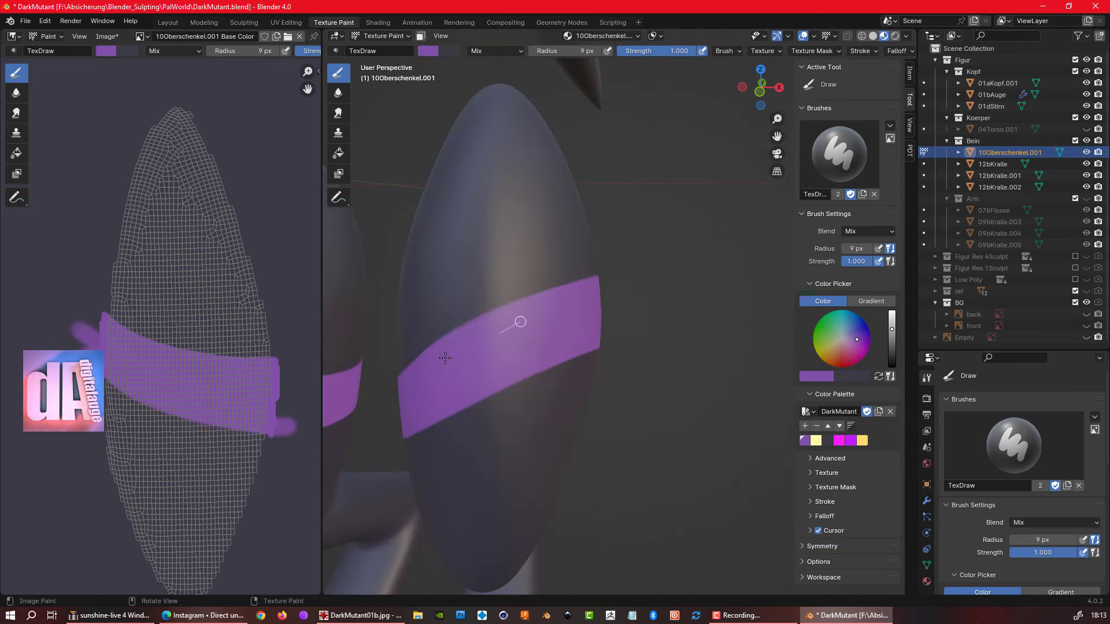
mouse_move(527, 328)
middle_mouse_down()
mouse_move(420, 406)
mouse_move(614, 338)
mouse_move(636, 376)
mouse_move(839, 108)
middle_mouse_up()
left_click_drag(609, 422, 693, 425)
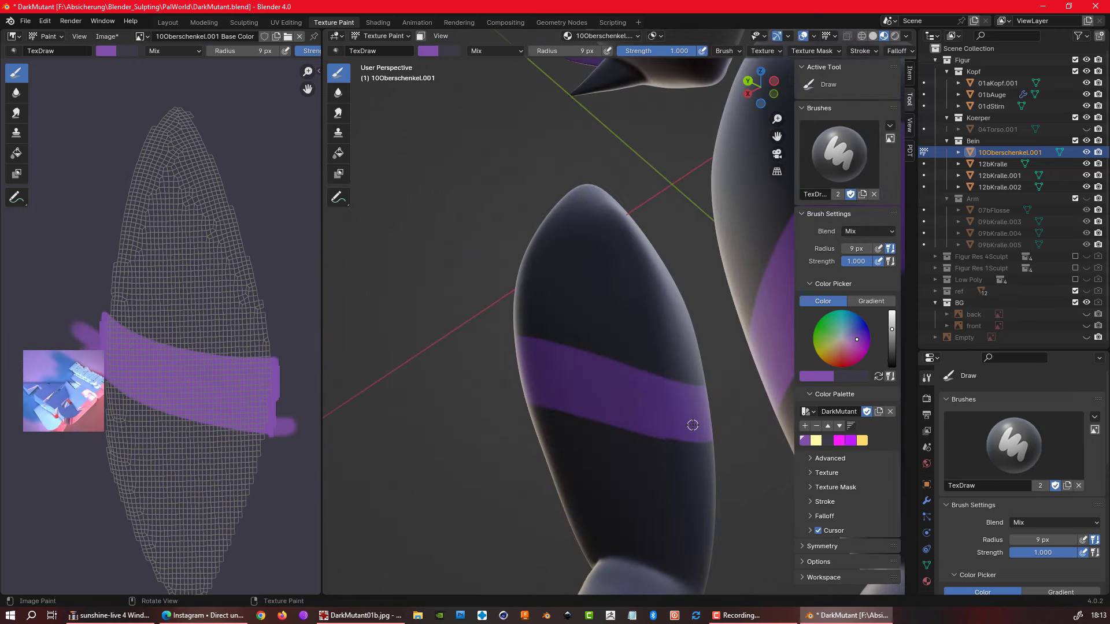
middle_click_drag(640, 381, 578, 347)
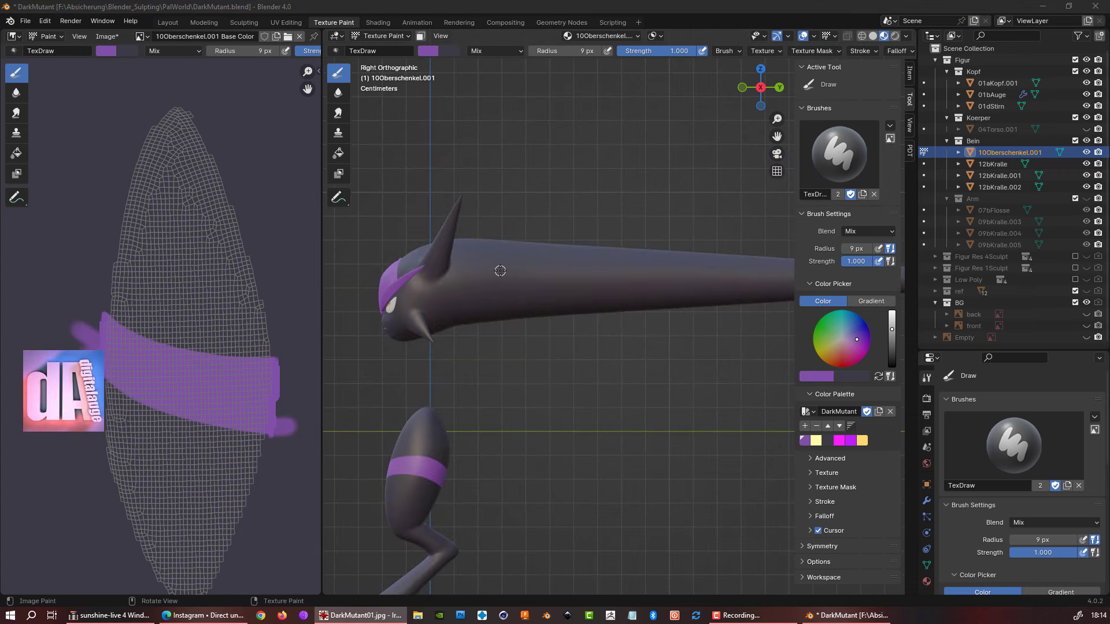
- From top view, paint a thick purple band around the head spike with a 24 px brush
key("alt+q")
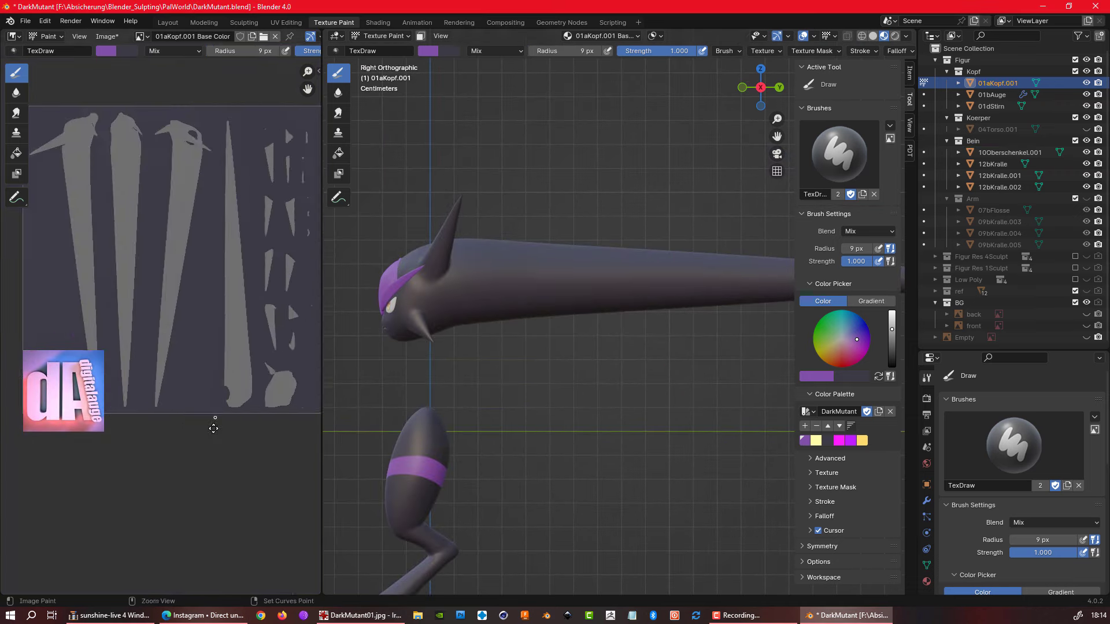
left_click_drag(503, 241, 511, 375)
key("KP_7")
scroll(511, 301, "up", 3)
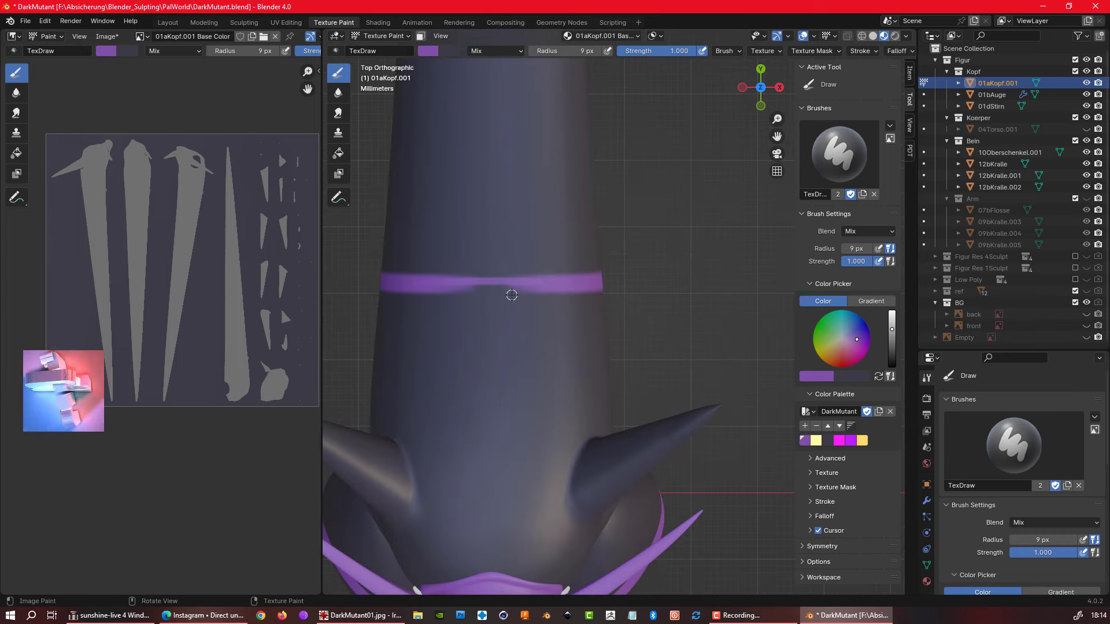
scroll(512, 300, "down", 2)
key("f")
left_click(467, 305)
mouse_move(467, 305)
left_mouse_down()
mouse_move(555, 302)
mouse_move(414, 304)
mouse_move(597, 298)
mouse_move(421, 272)
left_mouse_up()
- Check the head band from the right side and view the whole model
key("KP_3")
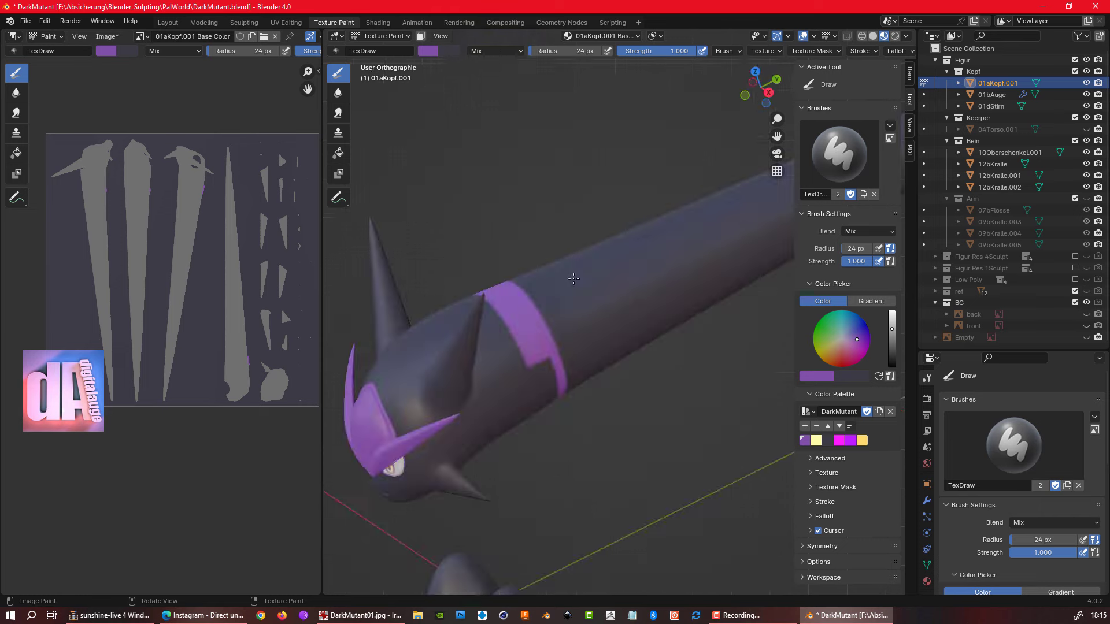
scroll(540, 255, "down", 2)
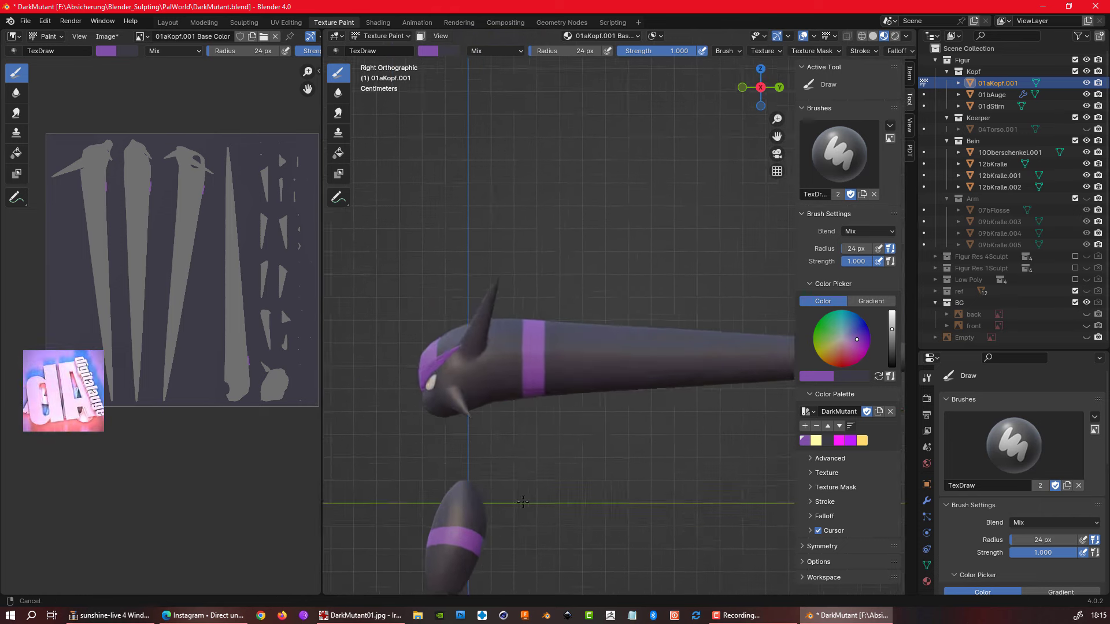
scroll(540, 255, "up", 10)
scroll(248, 171, "up", 2)
scroll(248, 171, "down", 4)
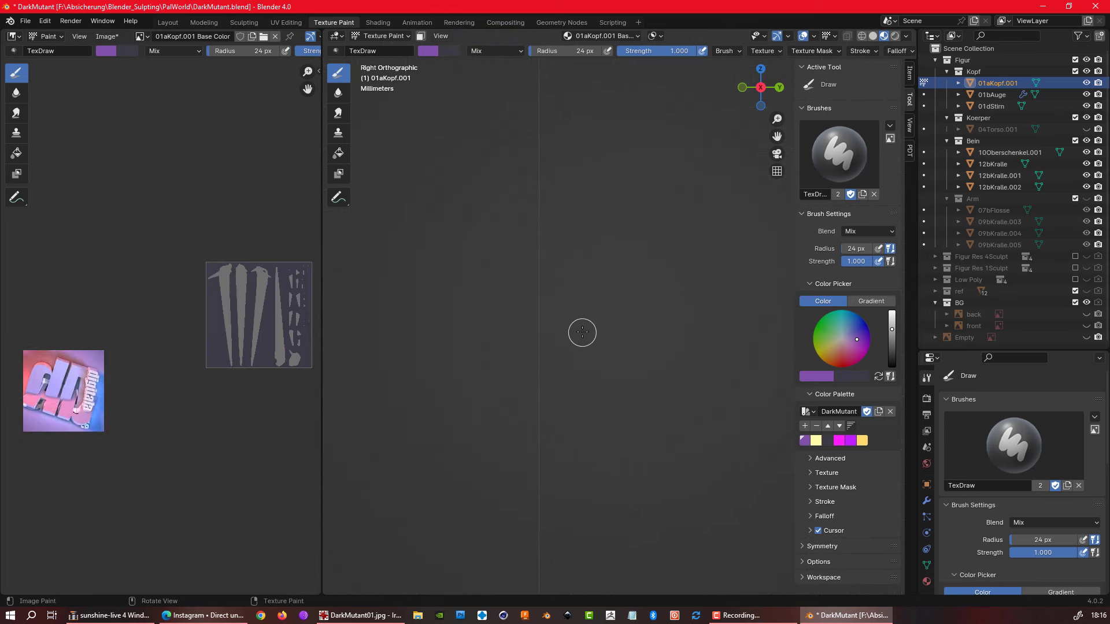
mouse_move(560, 345)
middle_mouse_down()
mouse_move(478, 344)
mouse_move(586, 320)
mouse_move(577, 324)
mouse_move(686, 278)
mouse_move(573, 378)
middle_mouse_up()
key("KP_3")
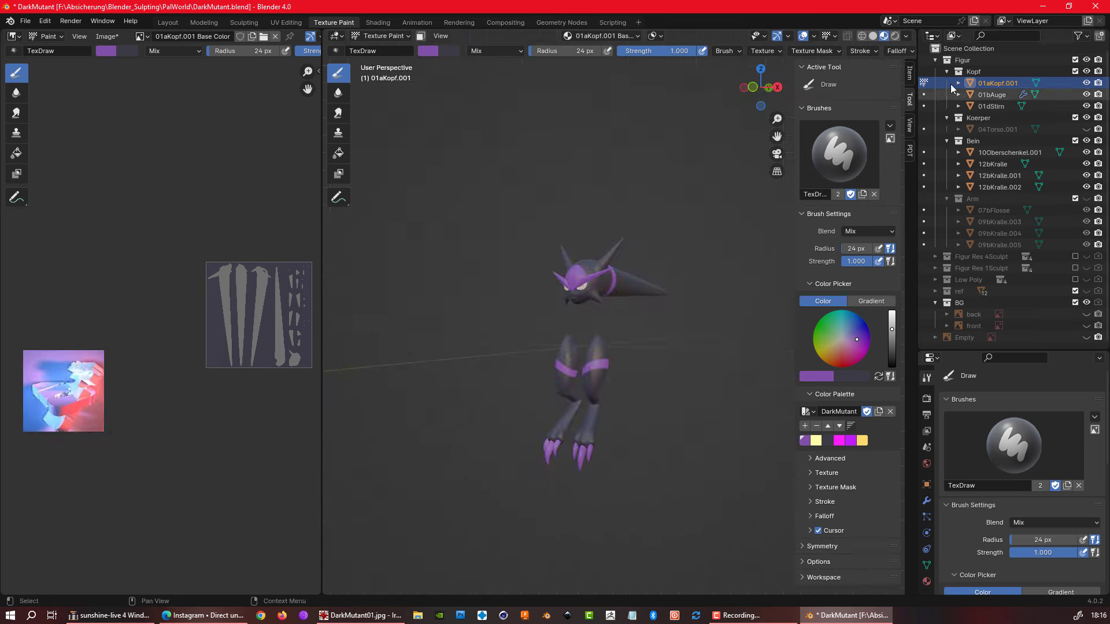
- Paint over the torso's white texture in dark purple
key("alt+q")
scroll(272, 457, "up", 3)
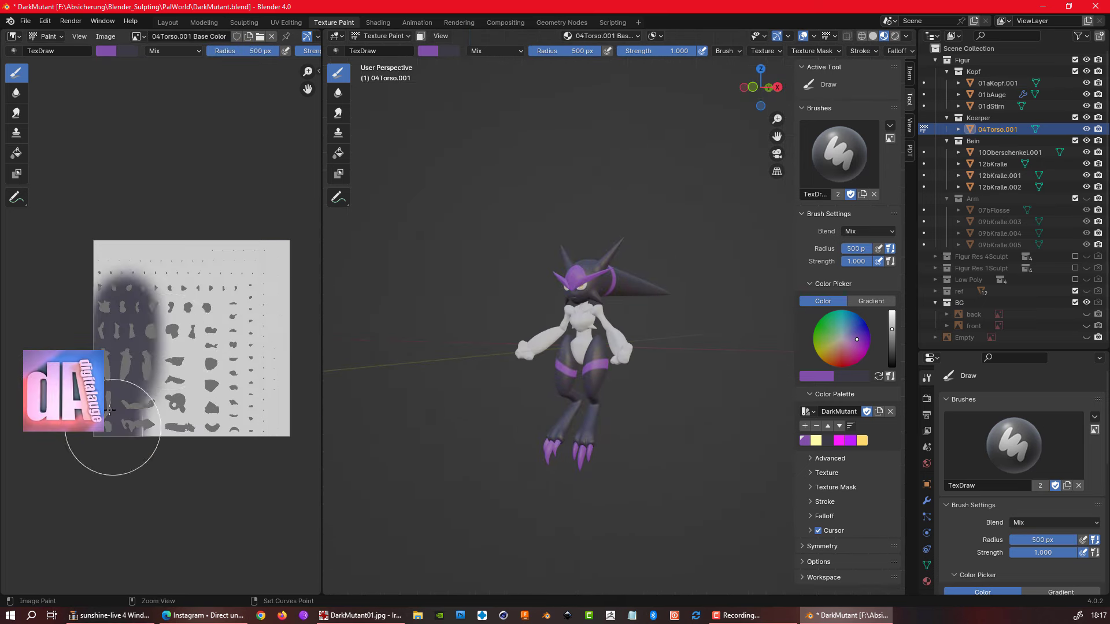
left_click_drag(267, 463, 165, 224)
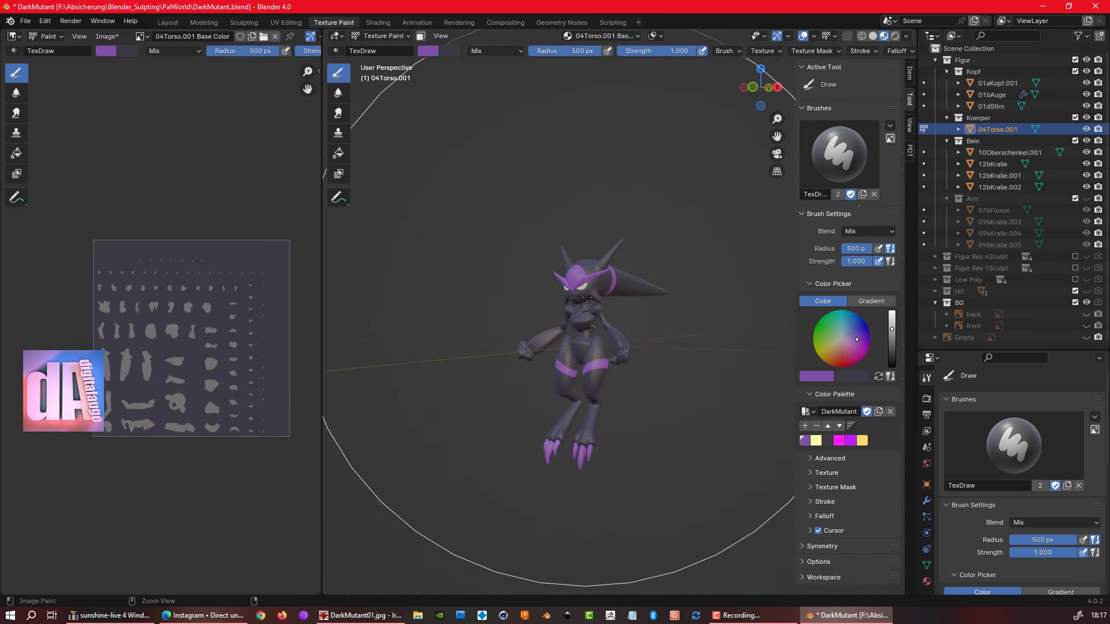
middle_click_drag(587, 297, 723, 324)
middle_click_drag(723, 393, 659, 423)
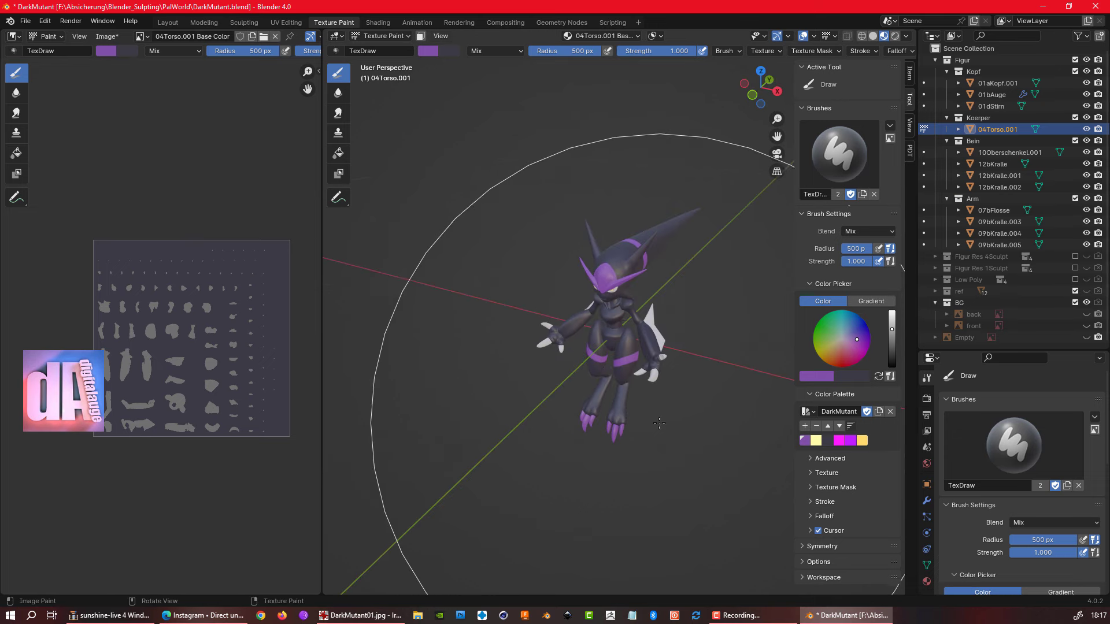
- Fill the arm fin with purple and add magenta strokes along its edges
left_click(925, 210)
mouse_move(144, 277)
left_mouse_down()
mouse_move(235, 408)
mouse_move(199, 335)
mouse_move(270, 255)
left_mouse_up()
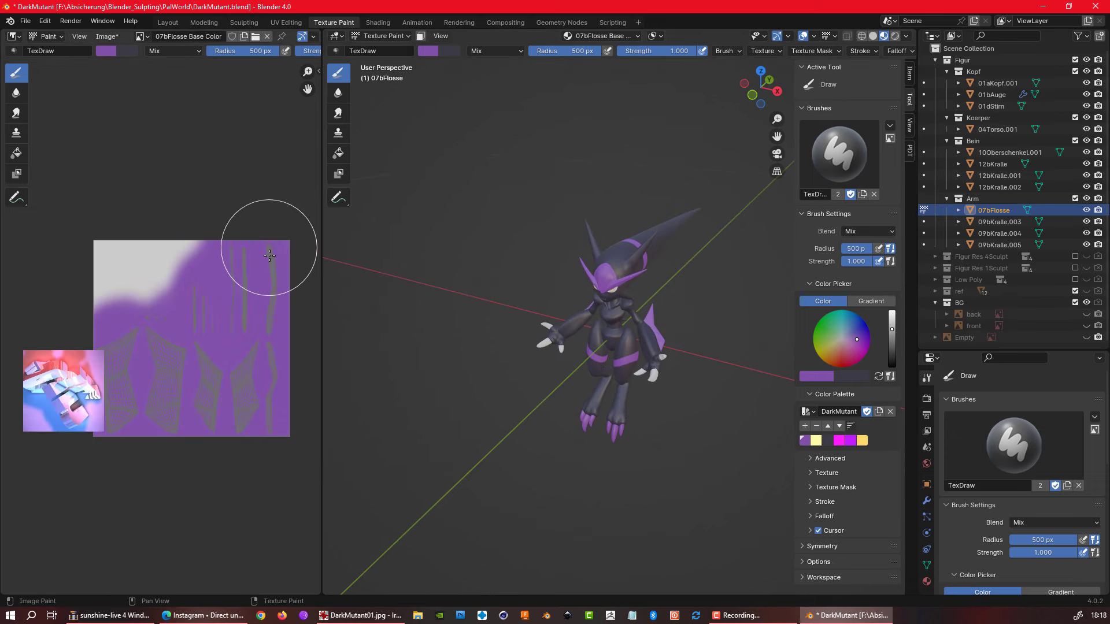
mouse_move(578, 324)
middle_mouse_down()
mouse_move(645, 361)
mouse_move(396, 312)
middle_mouse_up()
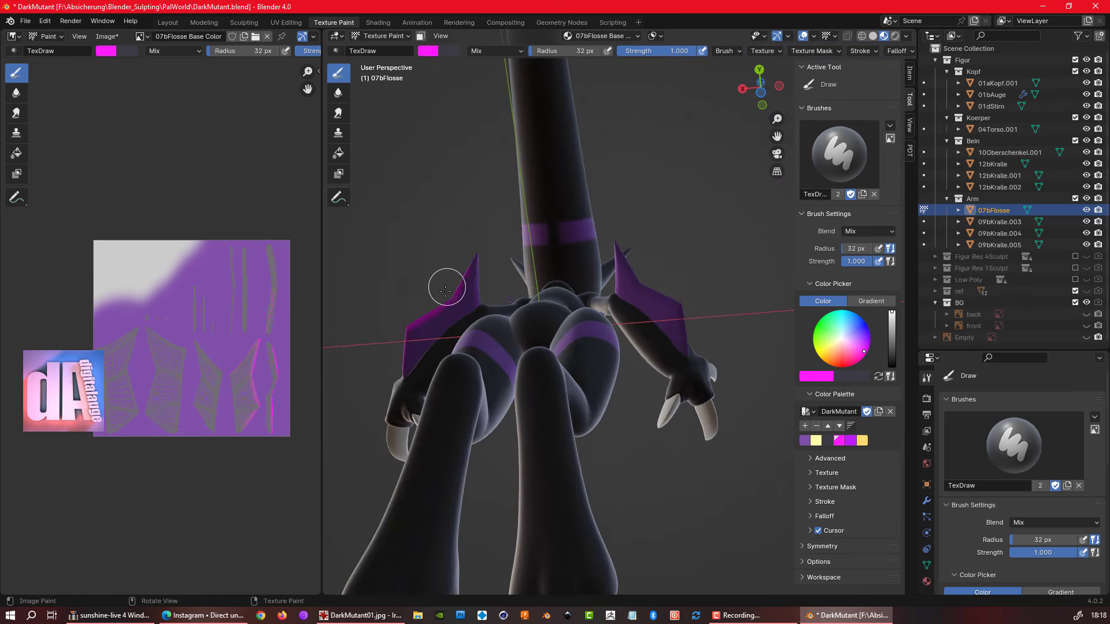
scroll(420, 353, "up", 3)
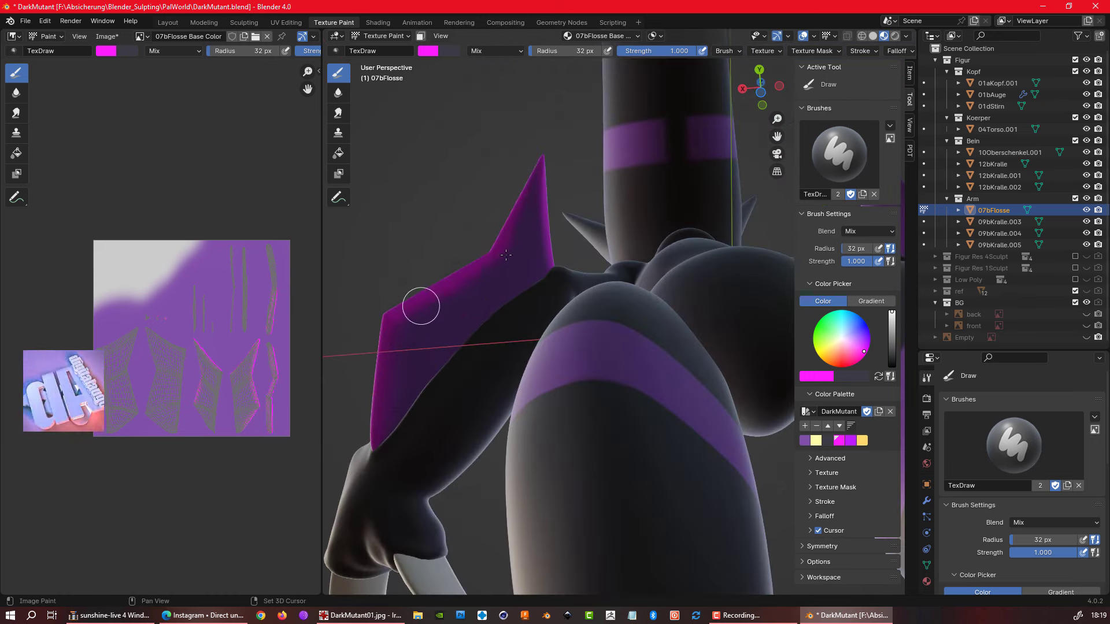
- Recolour the arm claw purple
mouse_move(527, 184)
middle_mouse_down()
mouse_move(570, 314)
mouse_move(490, 236)
middle_mouse_up()
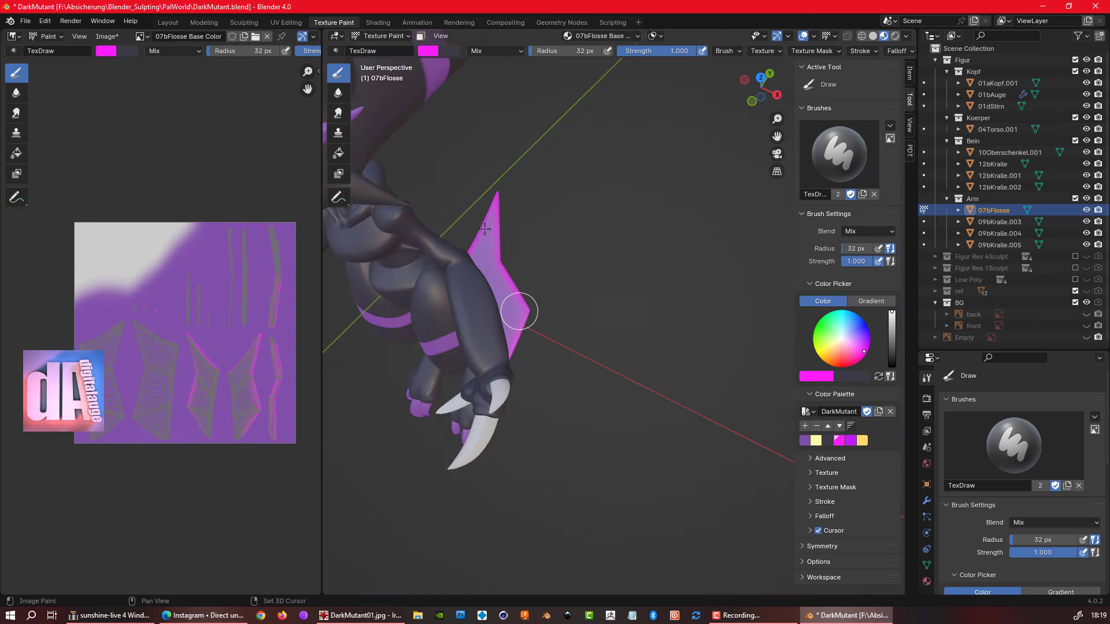
scroll(534, 361, "down", 3)
left_click(1000, 222)
mouse_move(148, 372)
left_mouse_down()
mouse_move(142, 394)
mouse_move(266, 290)
mouse_move(220, 374)
mouse_move(173, 174)
left_mouse_up()
- Finish painting the claws purple and save the model file
middle_click_drag(520, 289, 558, 334)
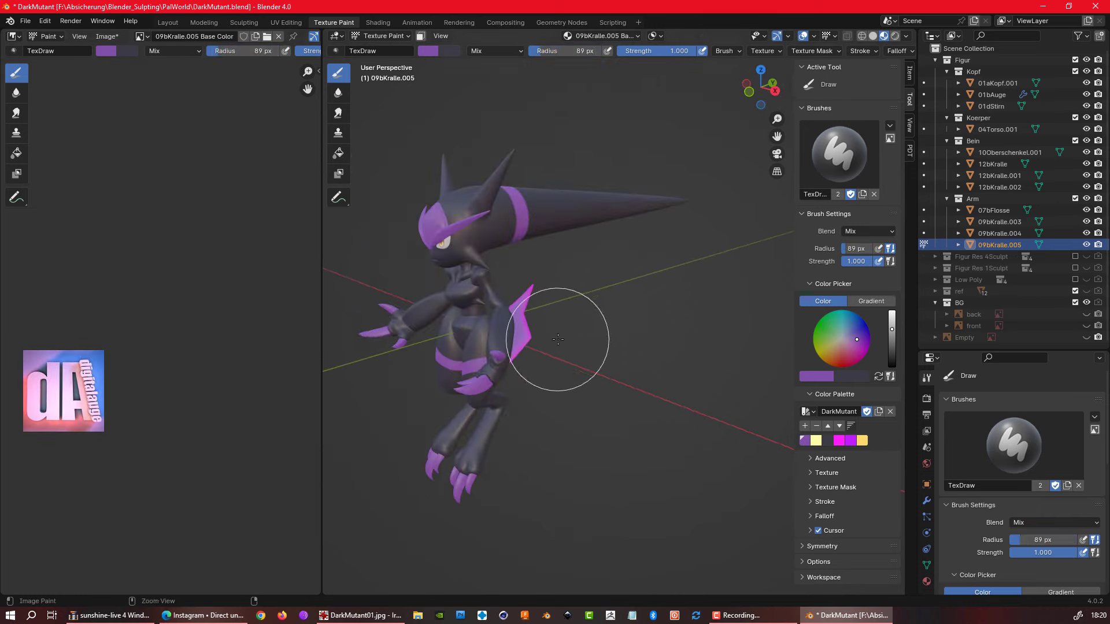
key("ctrl+s")
left_click_drag(322, 299, 38, 299)
middle_click_drag(409, 272, 459, 284)
- Switch to Object Mode with a darker matte viewport shading and look around the finished creature
left_click(94, 36)
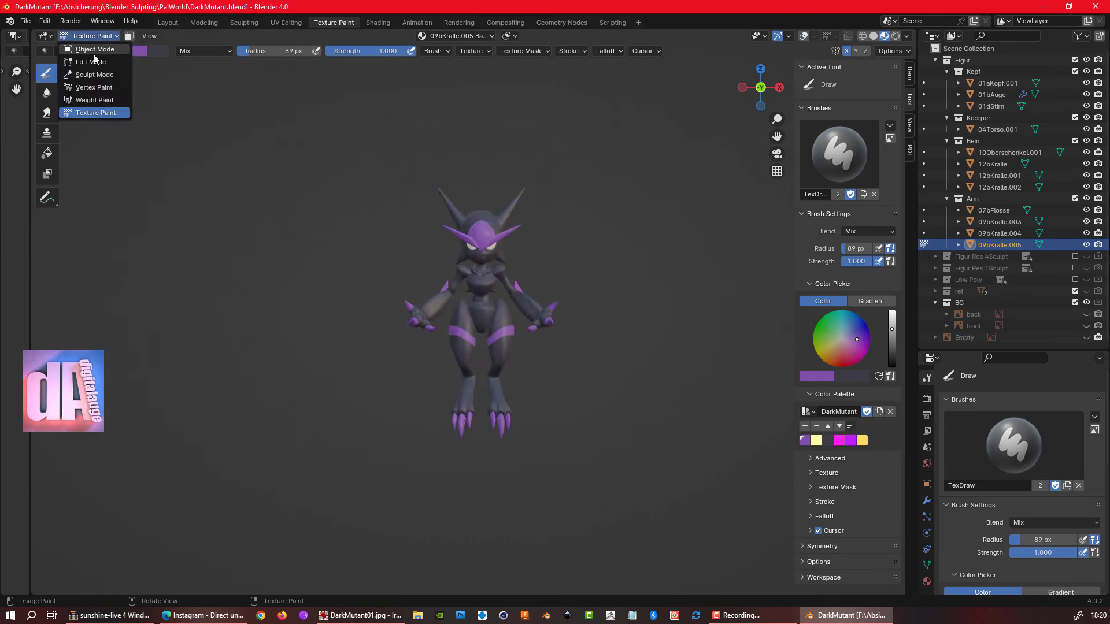
left_click(905, 36)
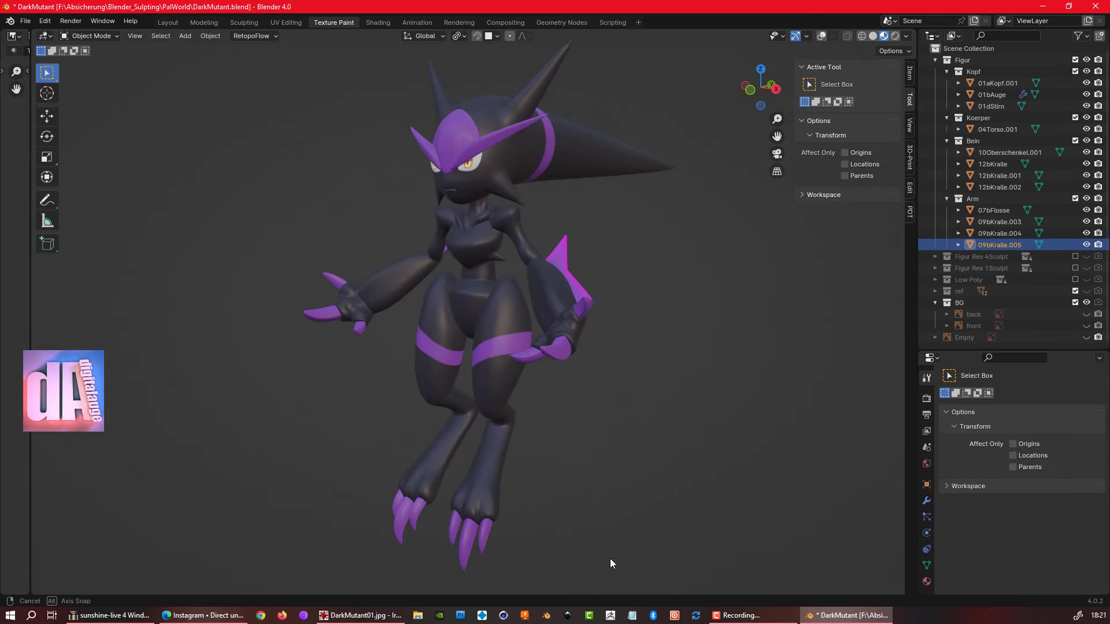
mouse_move(609, 558)
middle_mouse_down()
mouse_move(754, 554)
mouse_move(475, 553)
middle_mouse_up()
scroll(475, 553, "down", 3)
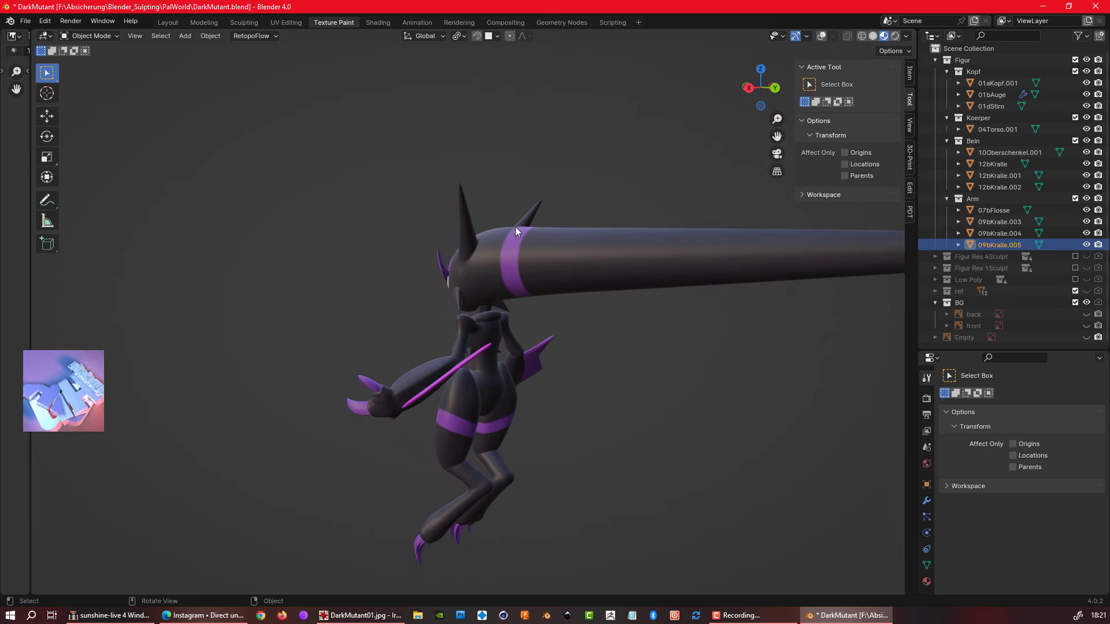
scroll(510, 172, "down", 2)
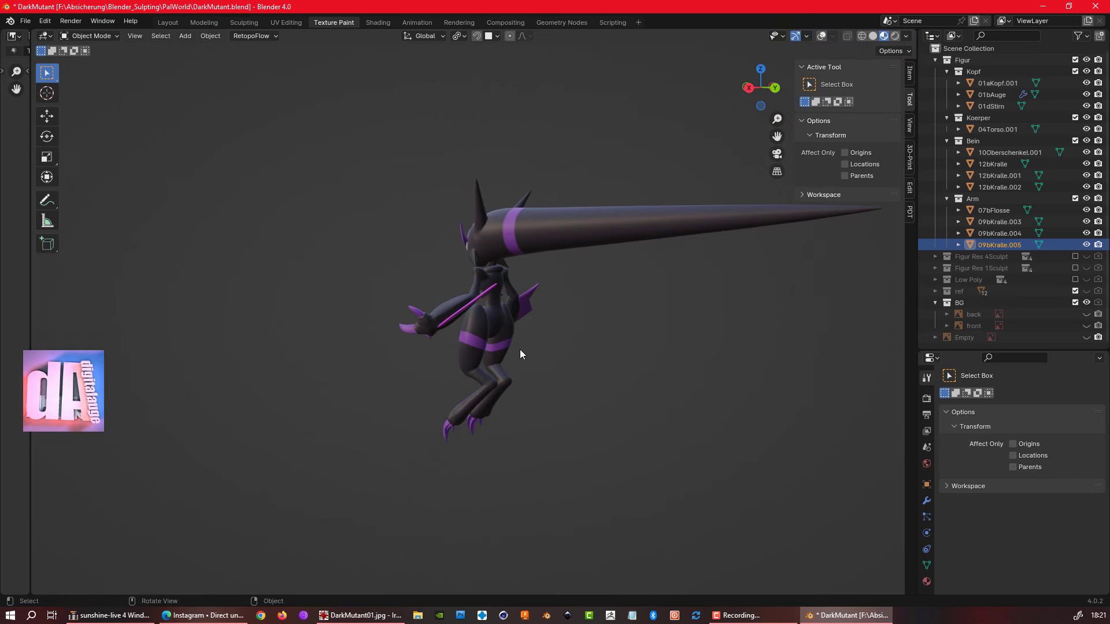
scroll(523, 370, "up", 1)
mouse_move(449, 534)
middle_mouse_down()
mouse_move(889, 508)
mouse_move(60, 508)
mouse_move(300, 515)
mouse_move(239, 538)
middle_mouse_up()
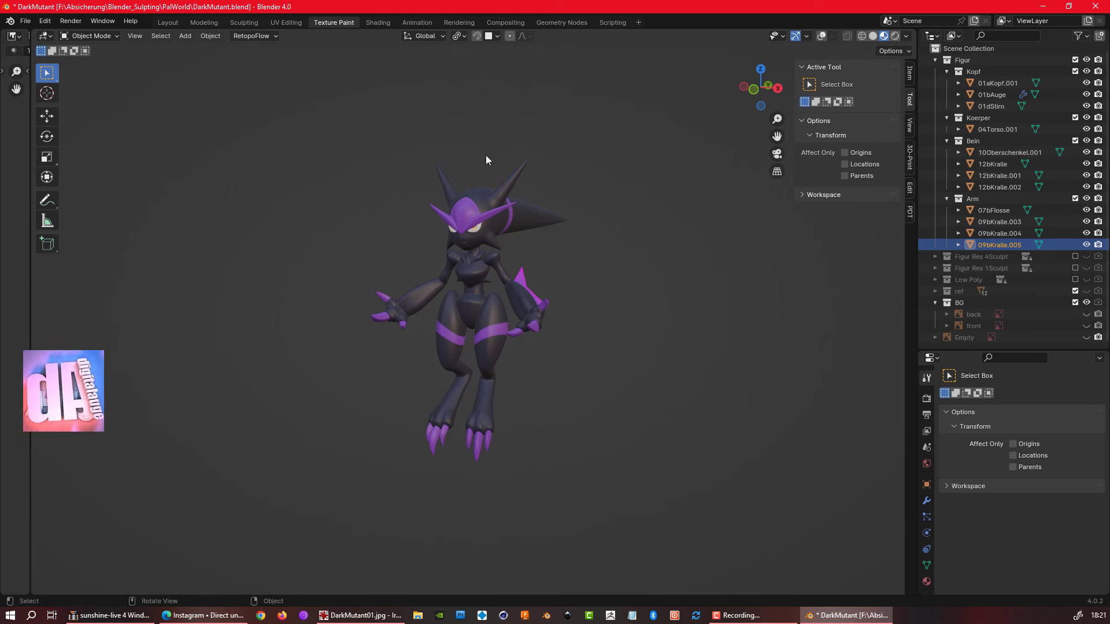
scroll(482, 173, "up", 2)
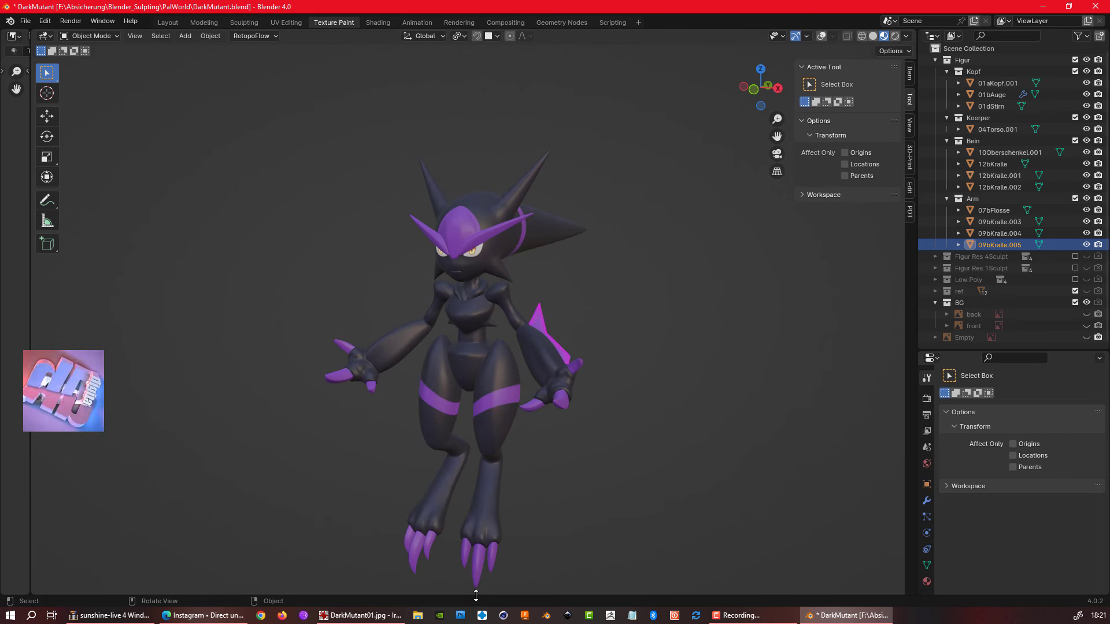
scroll(477, 592, "up", 2)
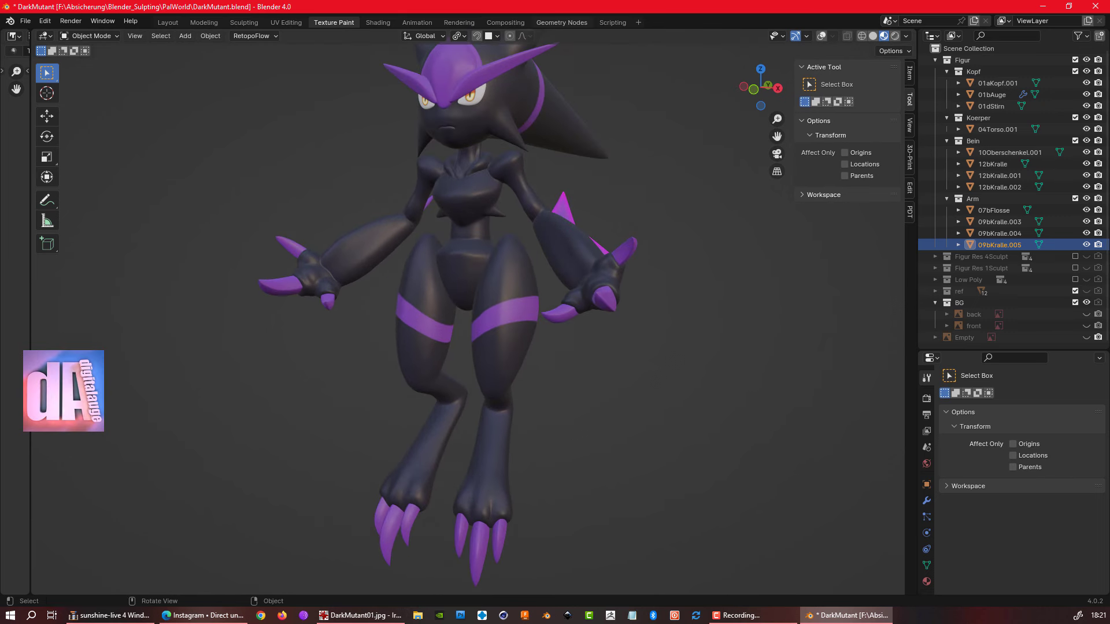